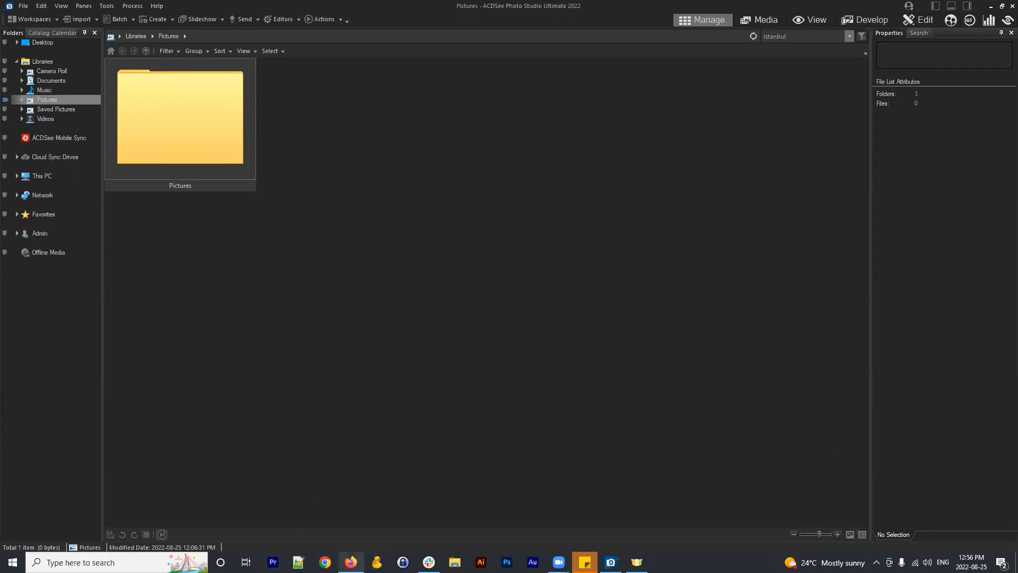
# Switch to Chrome, open the bookmarked ACDSee YouTube channel and pause its featured video
pyautogui.click(325, 562)
pyautogui.click(83, 31)
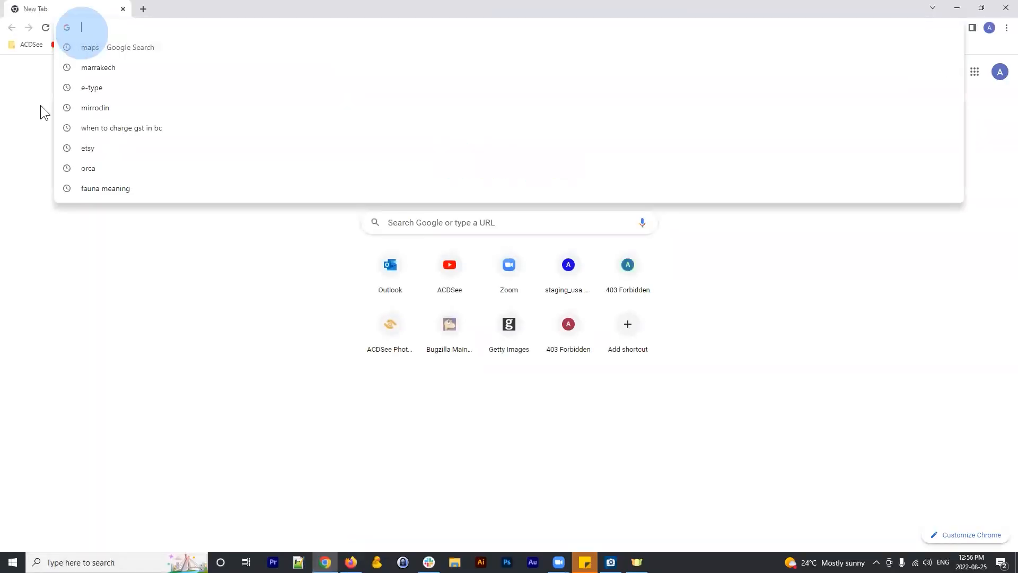
pyautogui.click(8, 177)
pyautogui.click(71, 44)
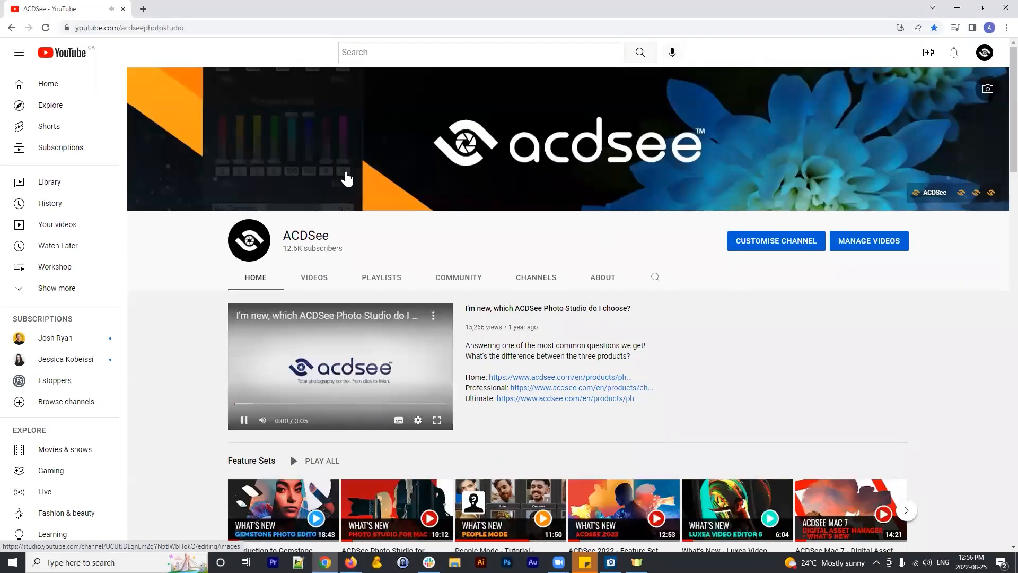
pyautogui.click(333, 360)
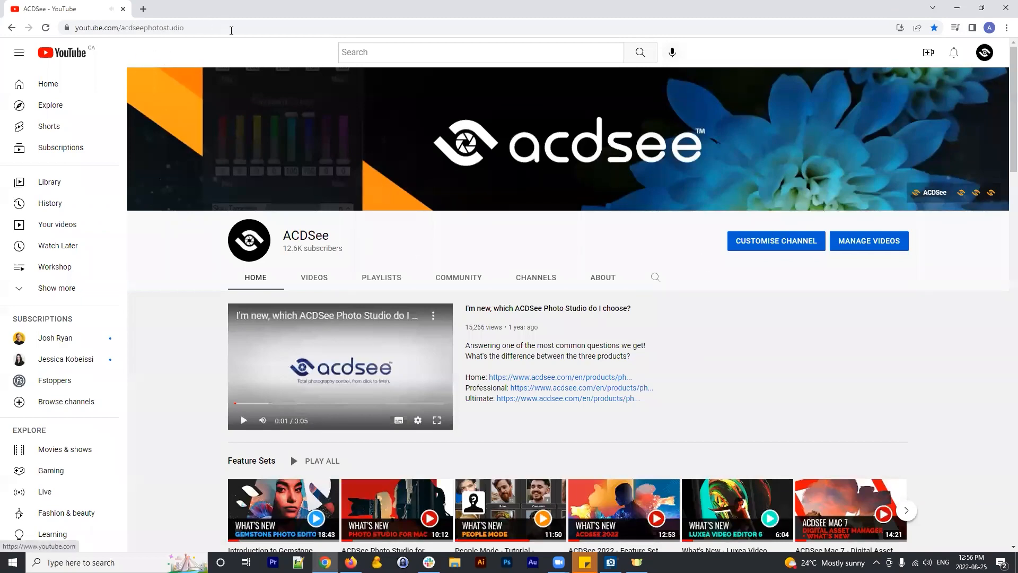
# Select the full web address of the ACDSee YouTube channel
pyautogui.click(210, 27)
pyautogui.press('super+c')
pyautogui.click(218, 23)
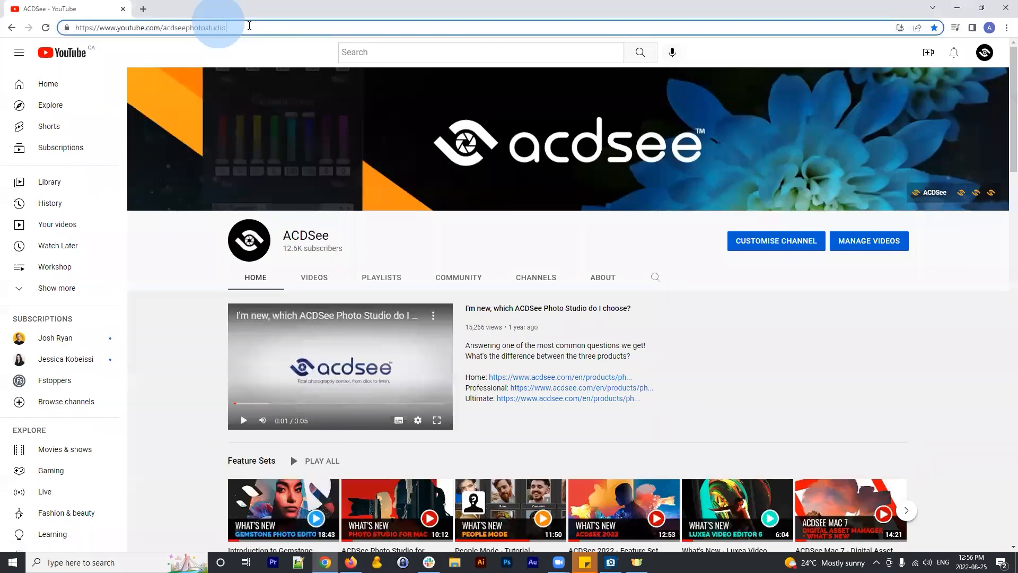
pyautogui.press('super+s')
pyautogui.click(268, 29)
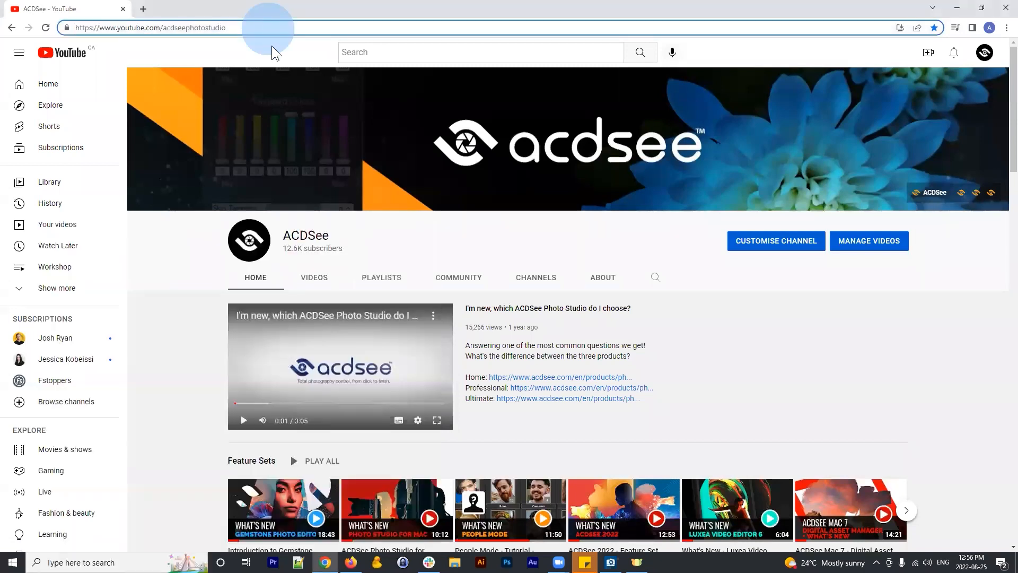
pyautogui.hotkey('ctrl', 'a')
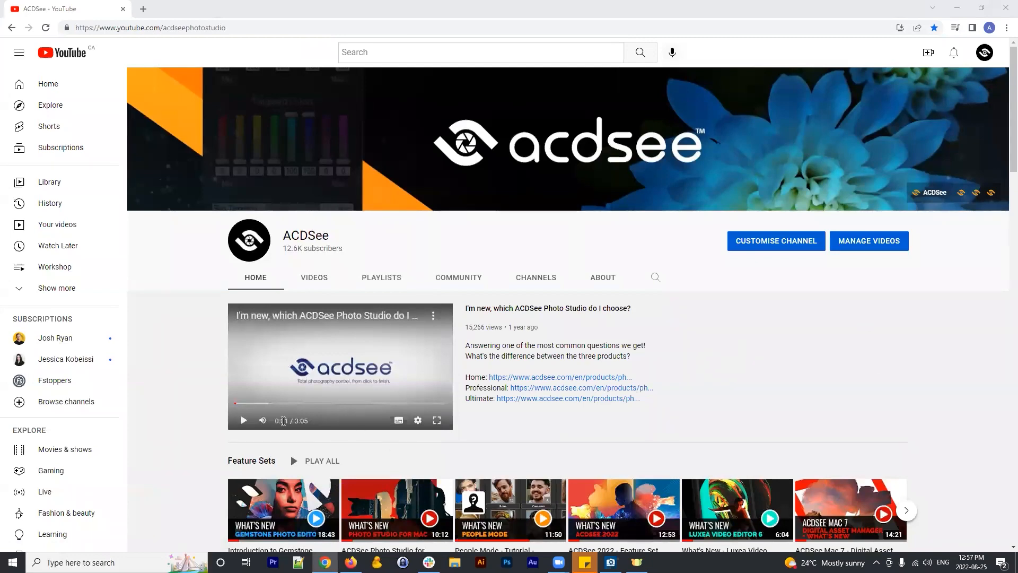
# Open the Workshop playlist from the ACDSee channel's created playlists
pyautogui.scroll(-2, 786, 284)
pyautogui.scroll(2, 790, 284)
pyautogui.click(825, 324)
pyautogui.click(371, 284)
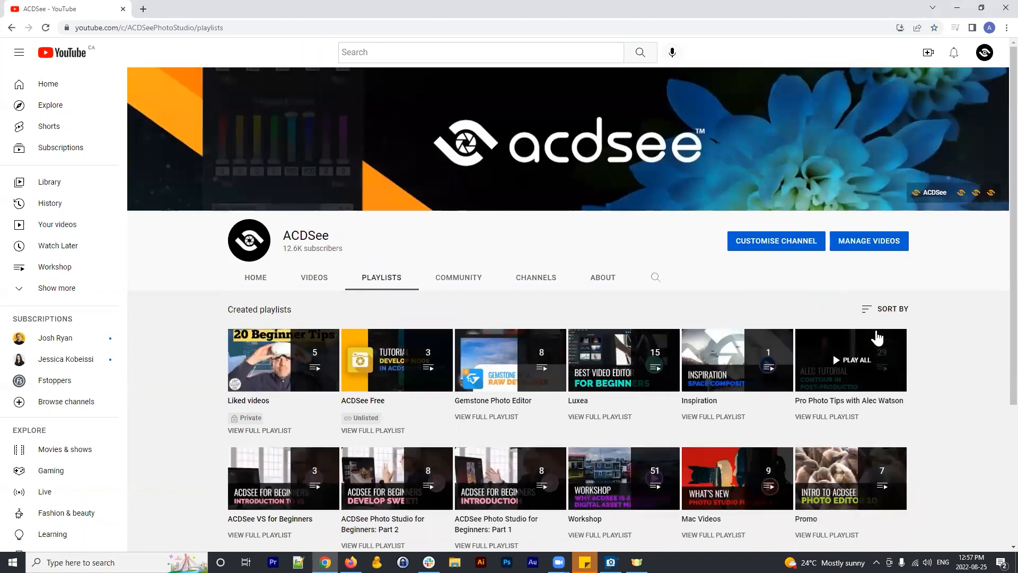
pyautogui.scroll(-2, 687, 315)
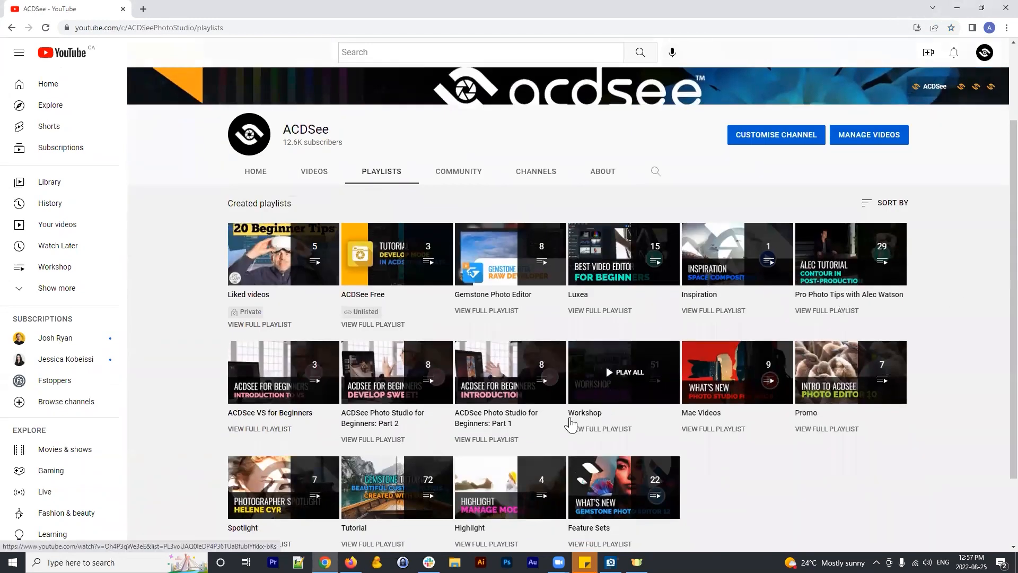
pyautogui.click(626, 362)
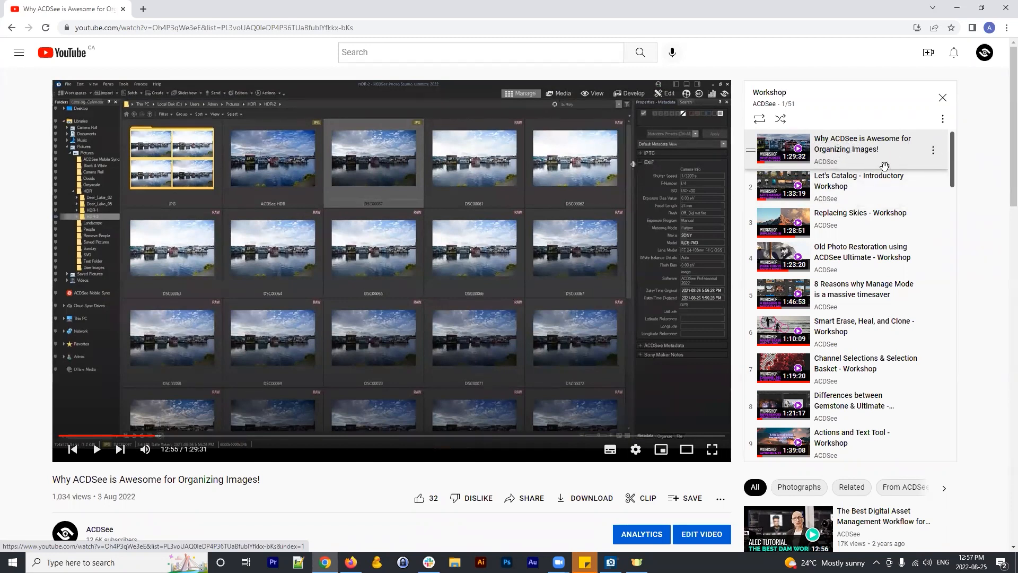
# Open the Manage - Workshop video at the end of the playlist in a separate tab and pause it
pyautogui.scroll(-1, 848, 194)
pyautogui.scroll(1, 854, 196)
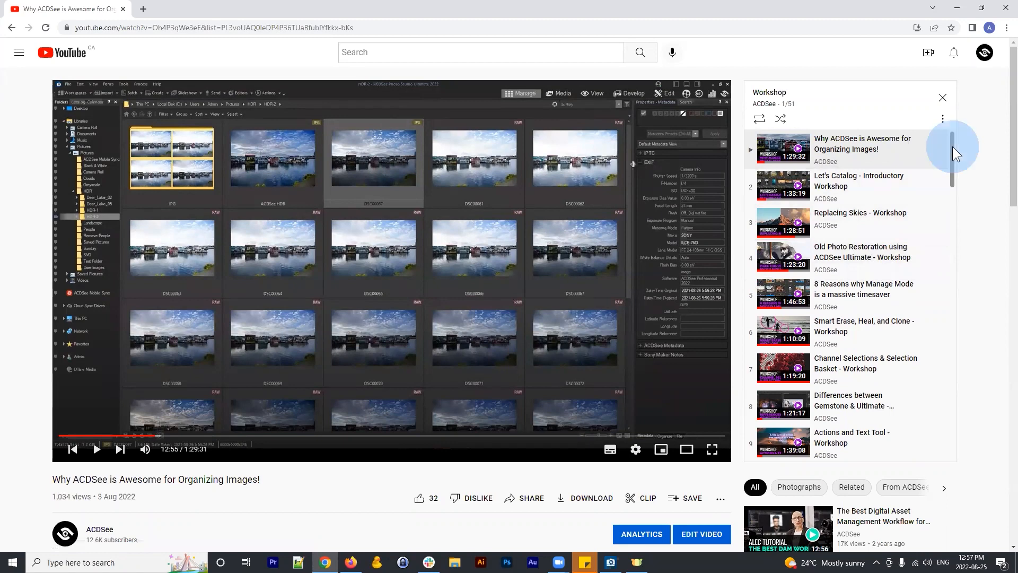
pyautogui.moveTo(952, 146); pyautogui.dragTo(973, 444)
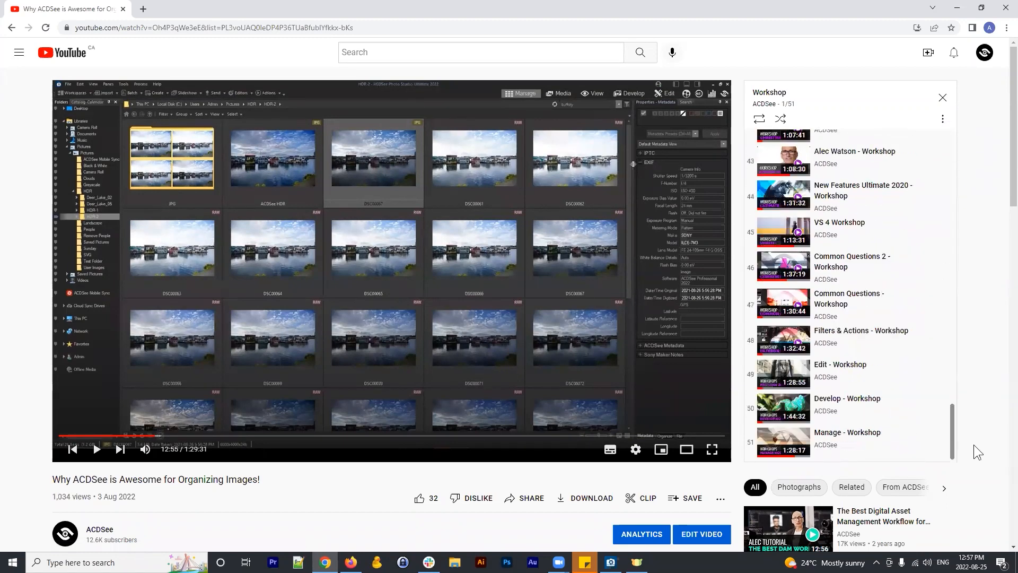
pyautogui.scroll(1, 785, 435)
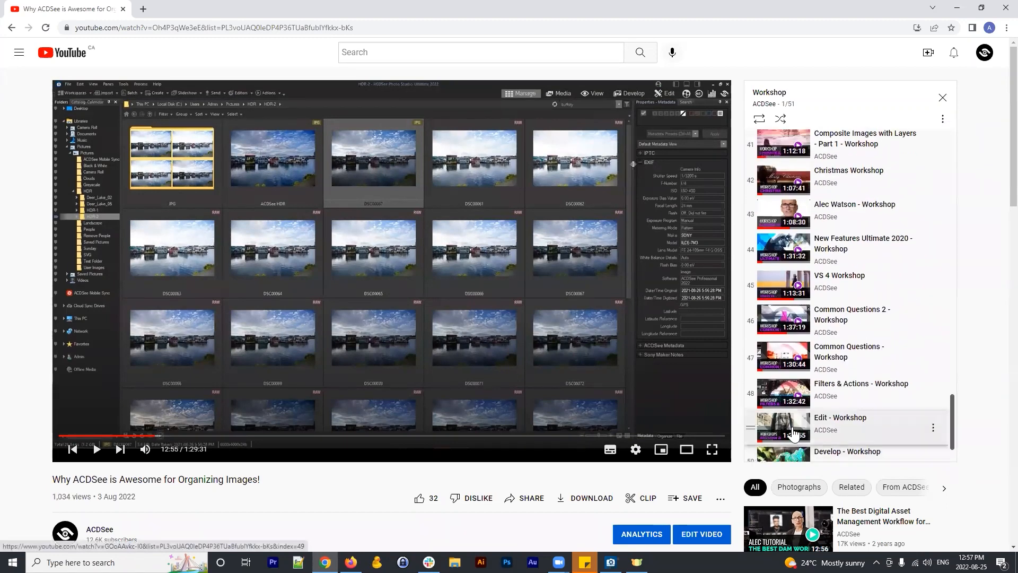
pyautogui.scroll(-1, 793, 434)
pyautogui.middleClick(843, 440)
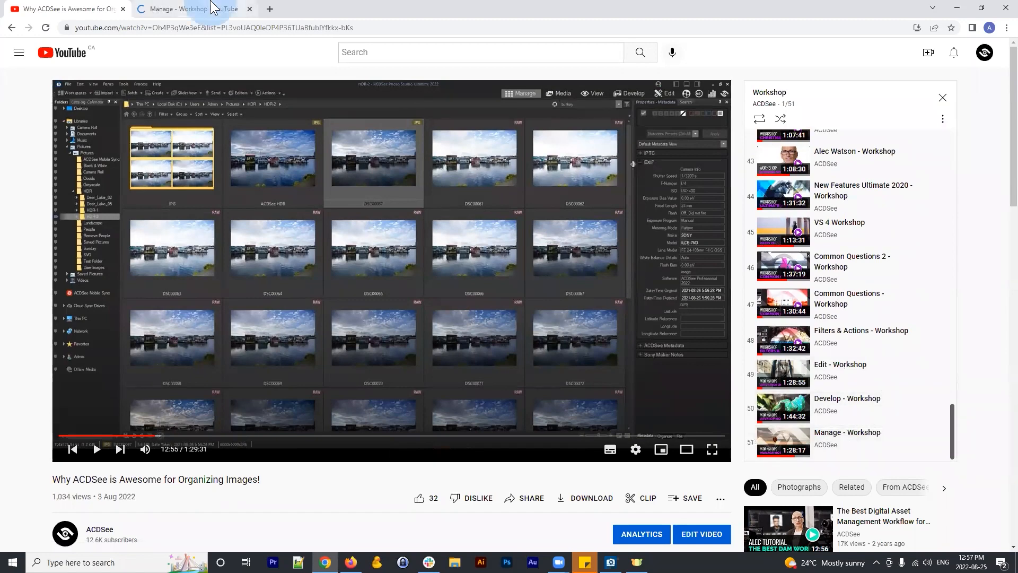
pyautogui.click(212, 8)
pyautogui.click(218, 174)
# Look through the description and comments of the Manage - Workshop video
pyautogui.click(58, 7)
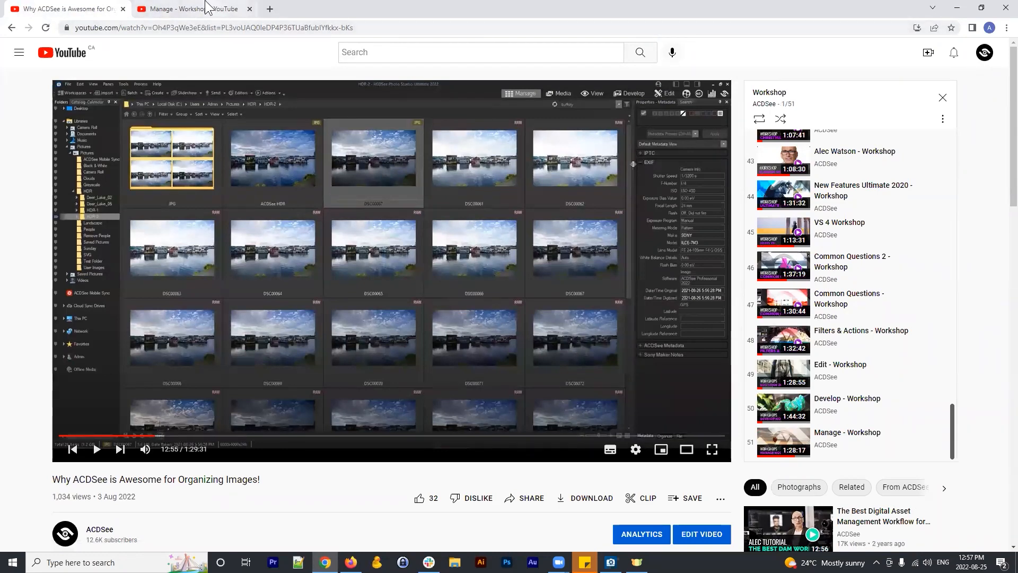
pyautogui.click(197, 8)
pyautogui.scroll(-2, 457, 247)
pyautogui.scroll(-4, 450, 265)
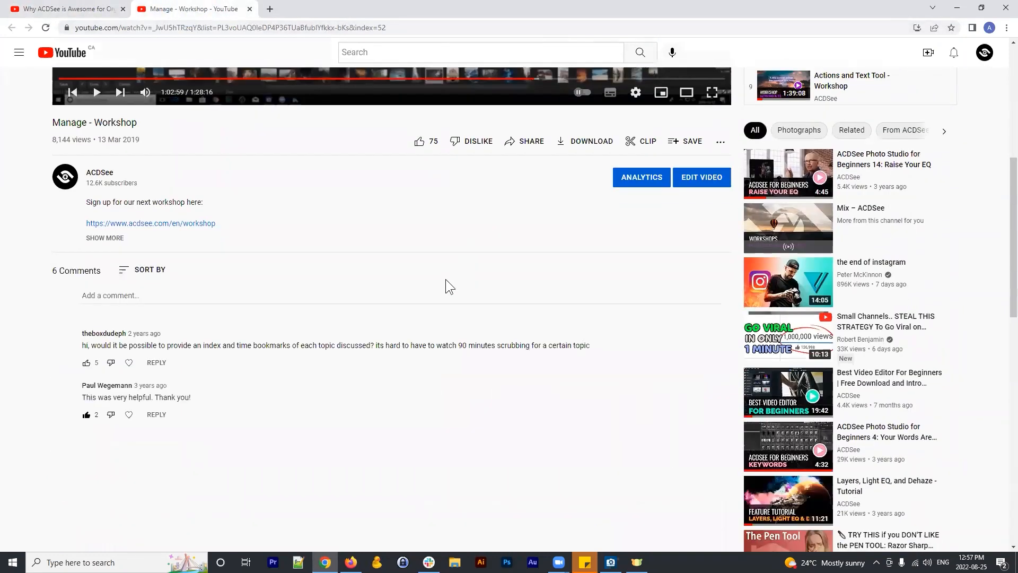
pyautogui.scroll(5, 445, 286)
pyautogui.scroll(-2, 312, 297)
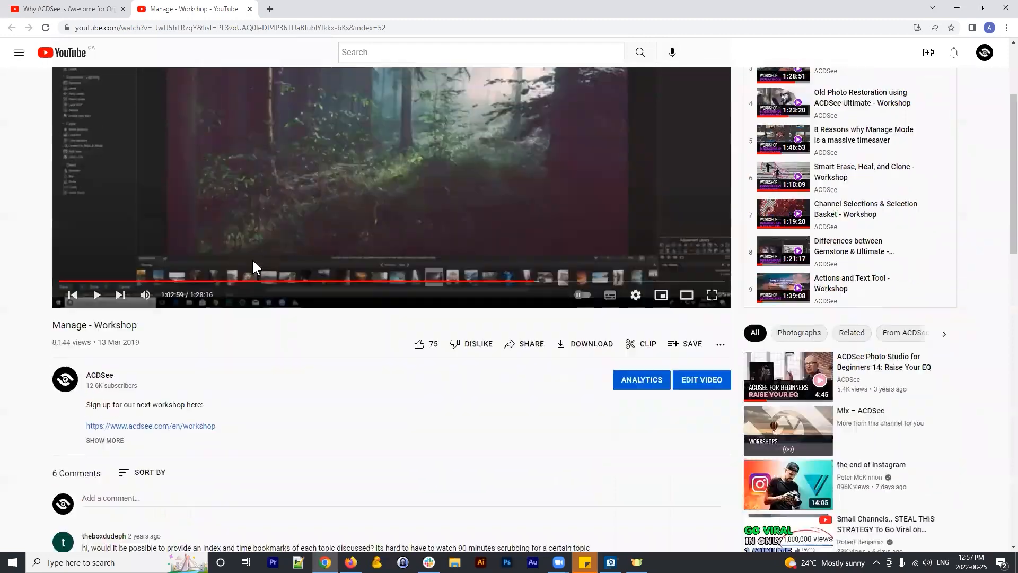
pyautogui.scroll(1, 238, 304)
pyautogui.scroll(2, 190, 377)
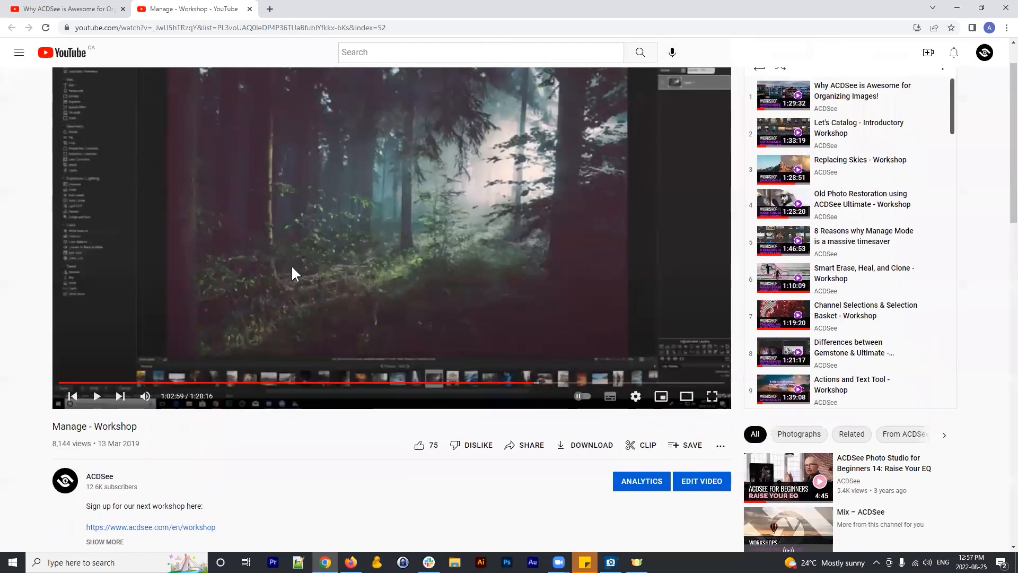
# Return to the first video's page and browse the Workshop playlist from its last entries back up to its first
pyautogui.click(43, 8)
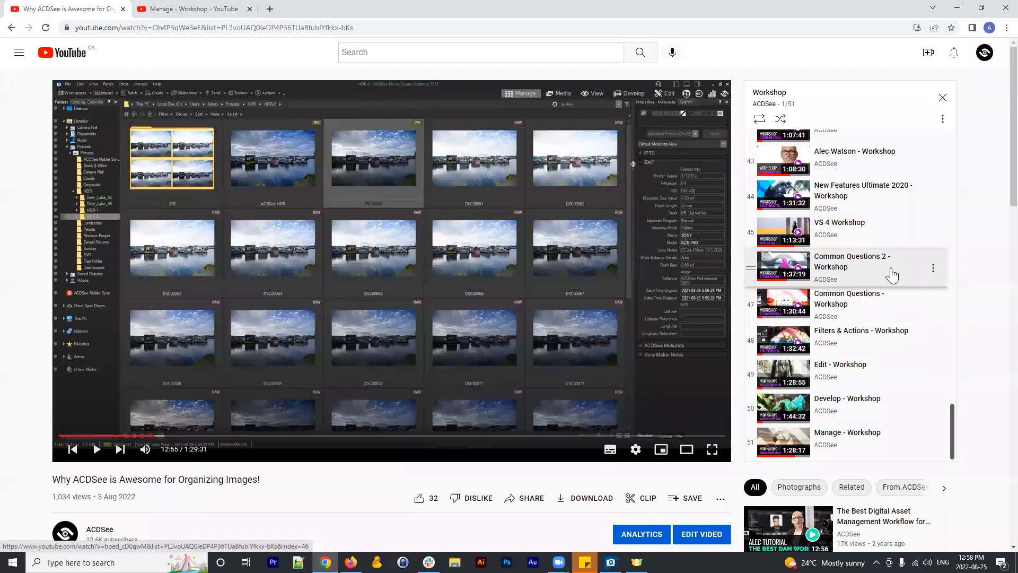
pyautogui.scroll(8, 848, 323)
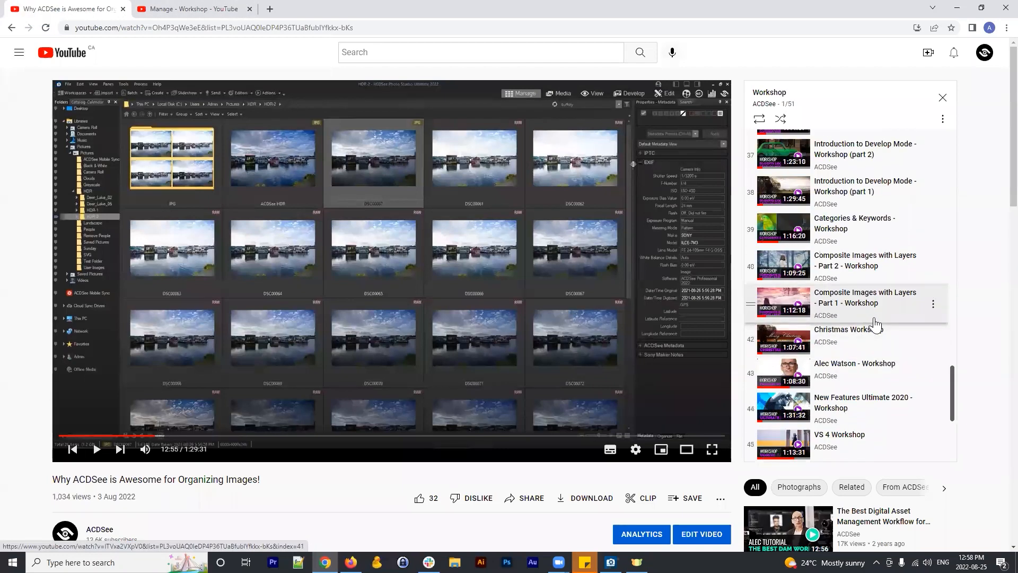
pyautogui.moveTo(952, 366); pyautogui.dragTo(966, 444)
pyautogui.scroll(20, 942, 344)
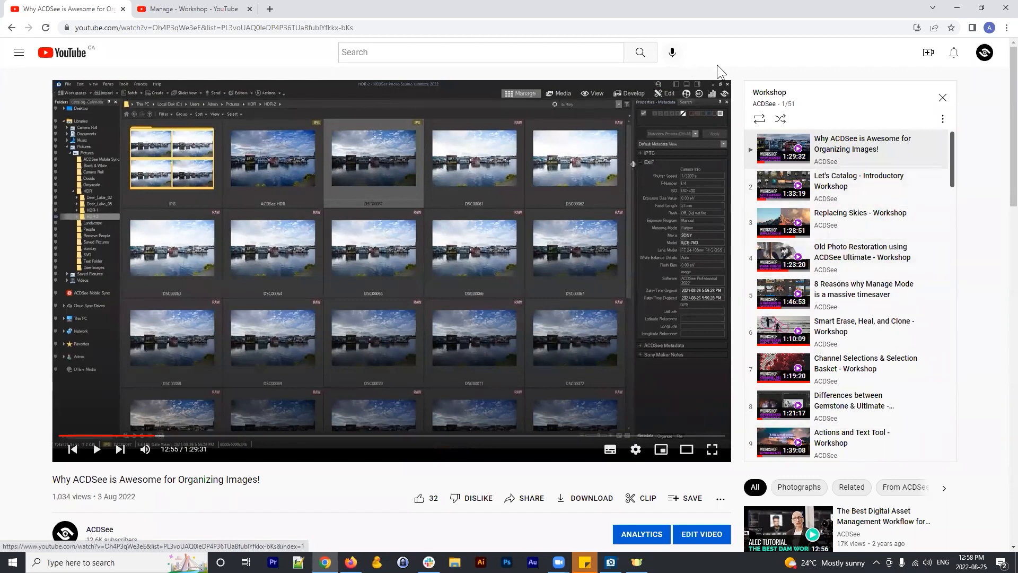
pyautogui.click(792, 103)
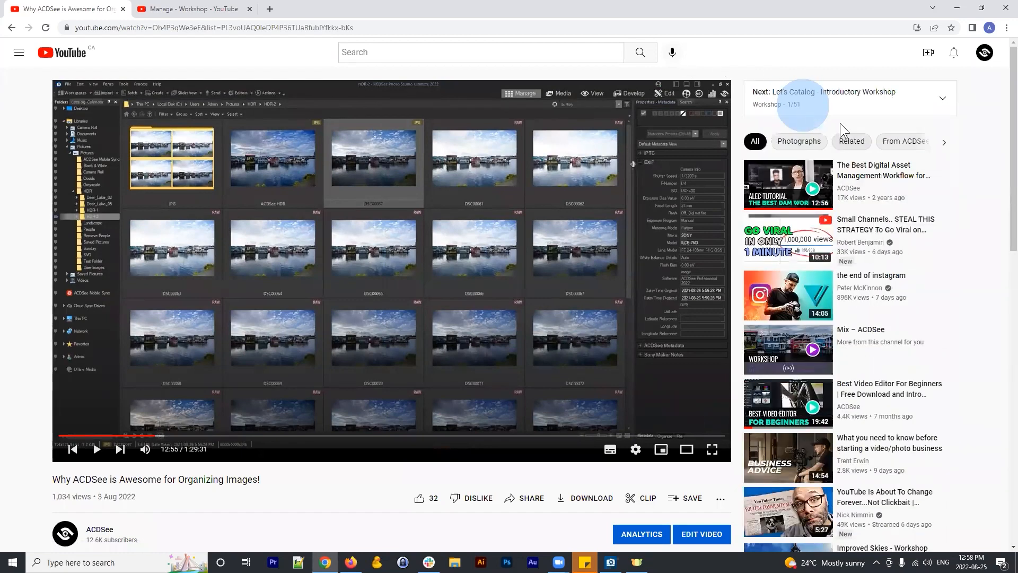
pyautogui.click(939, 94)
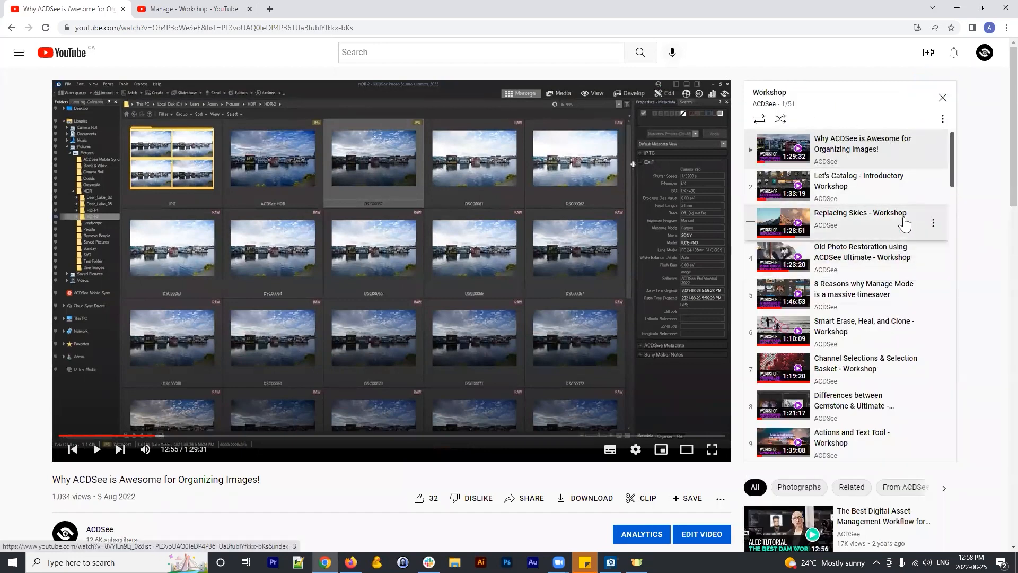
pyautogui.click(729, 6)
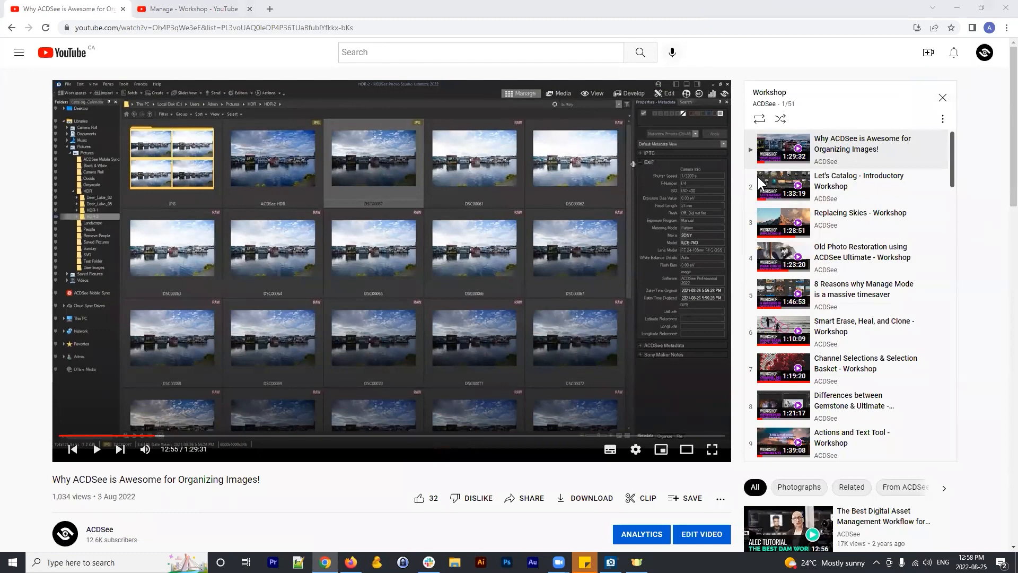
pyautogui.click(965, 181)
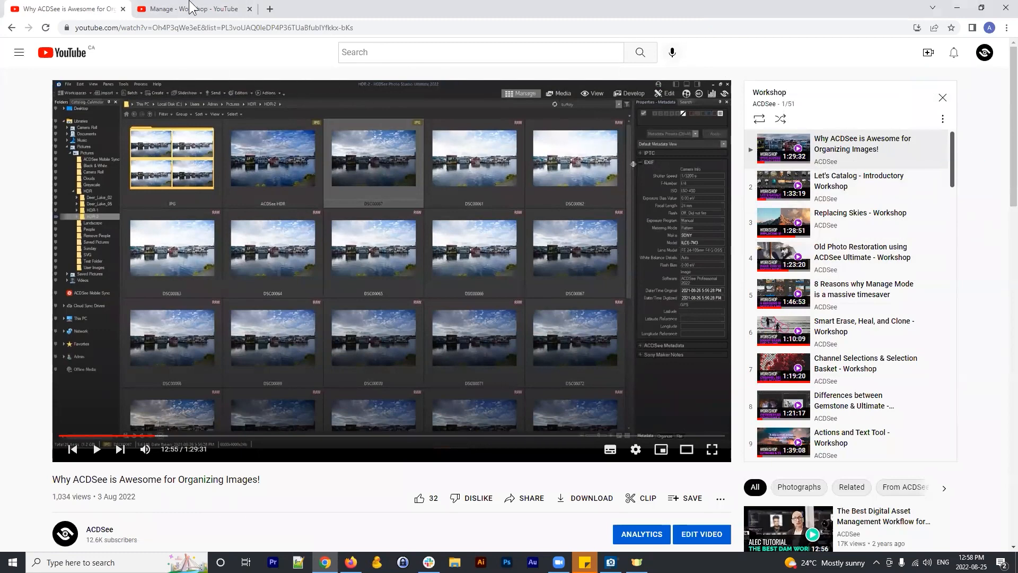
# Close both YouTube tabs and return to ACDSee Photo Studio
pyautogui.click(192, 8)
pyautogui.click(45, 9)
pyautogui.click(61, 52)
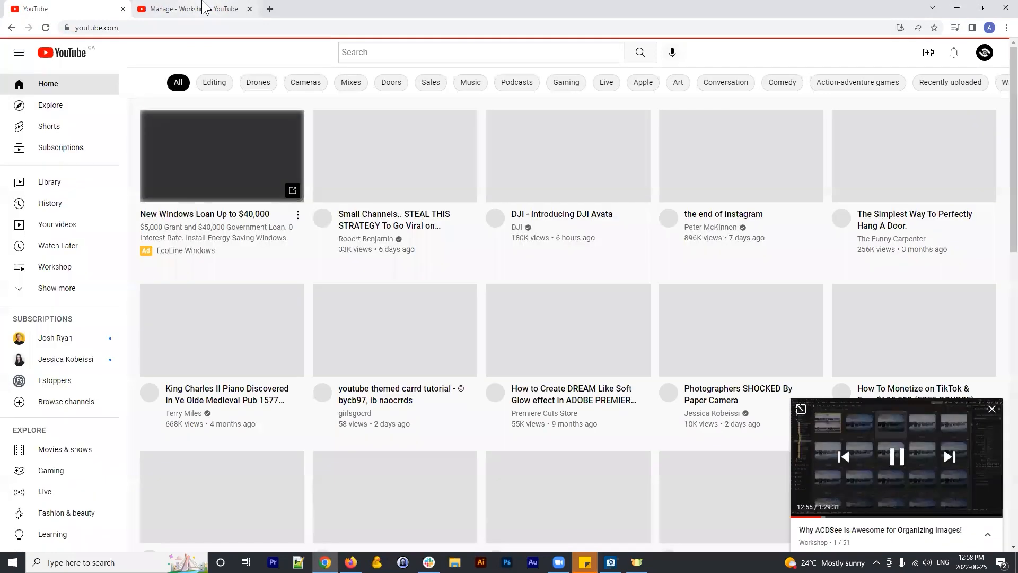
pyautogui.click(203, 7)
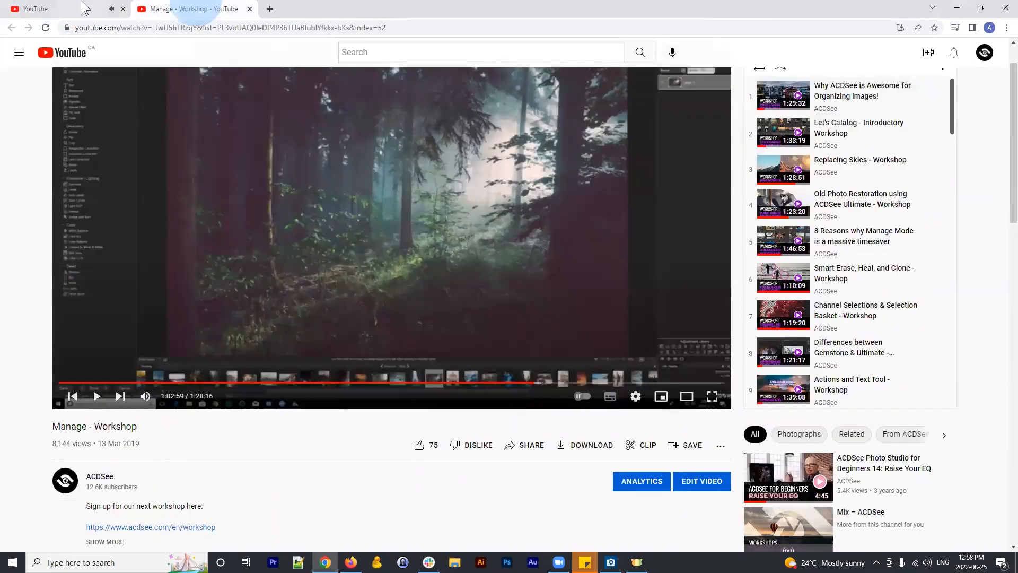
pyautogui.click(122, 9)
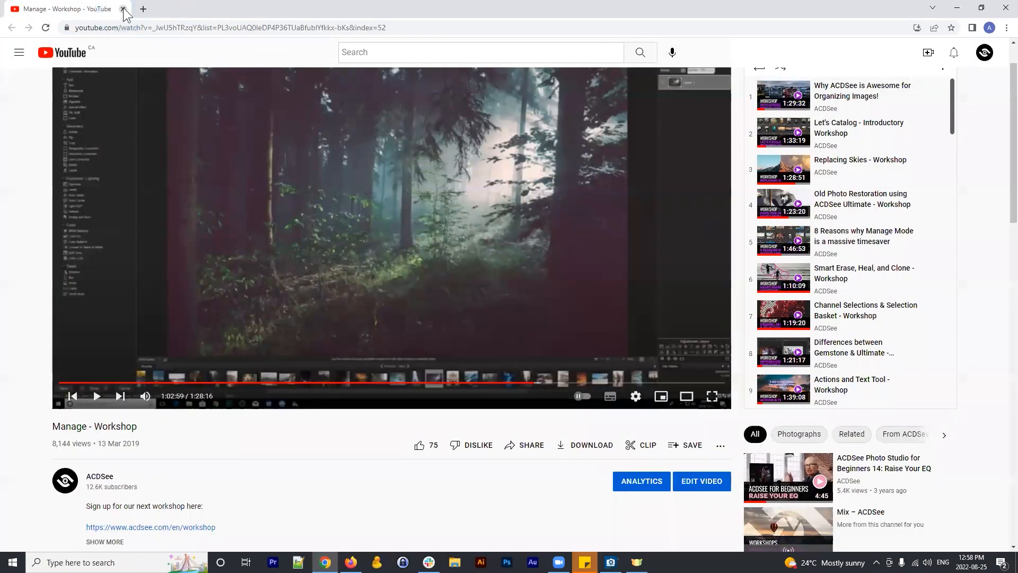
pyautogui.click(123, 11)
pyautogui.click(611, 170)
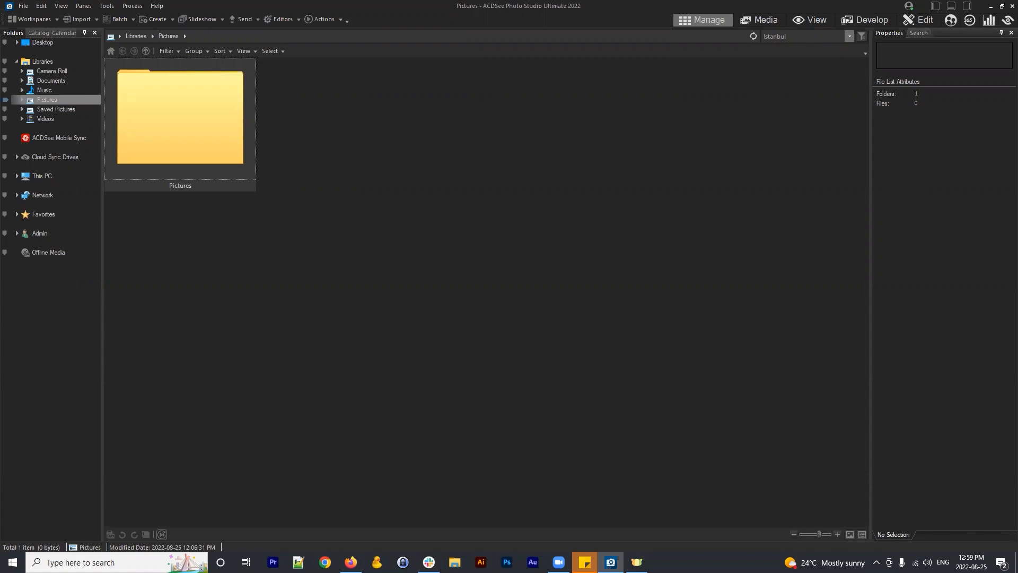
# Look at the photos in the GPS folder inside Pictures and go back to the Pictures folder
pyautogui.doubleClick(228, 102)
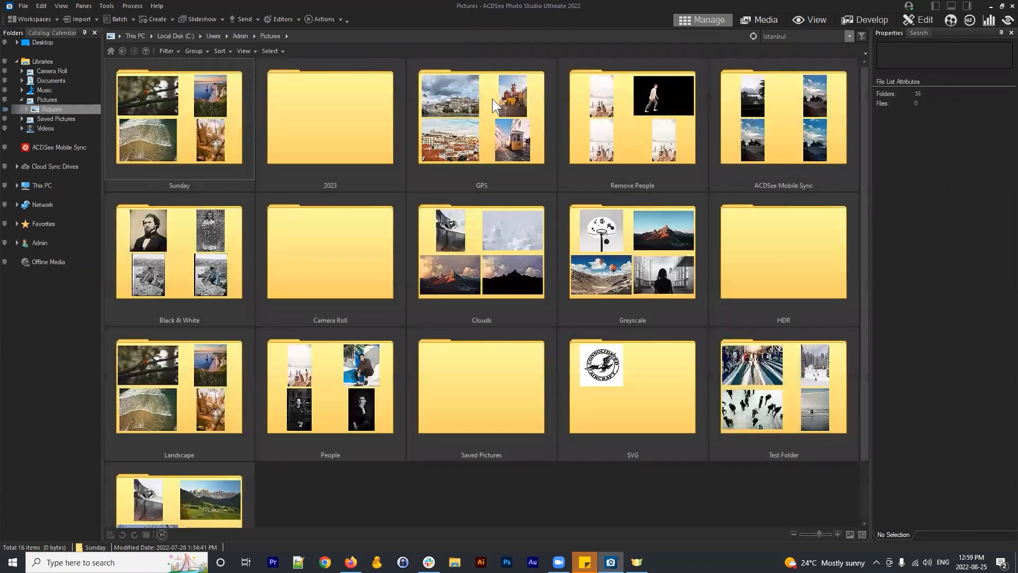
pyautogui.doubleClick(524, 103)
pyautogui.click(730, 125)
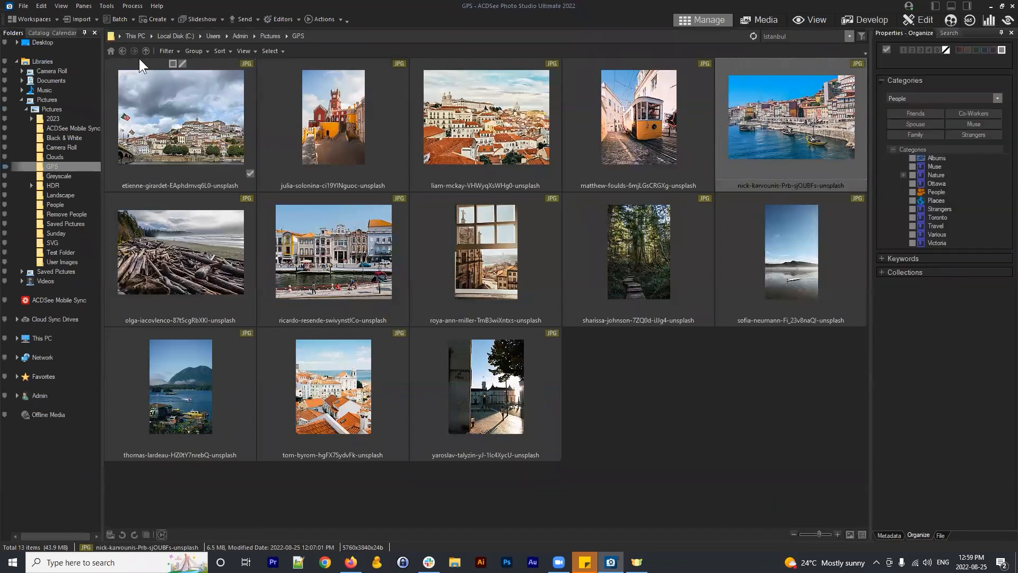
pyautogui.click(122, 51)
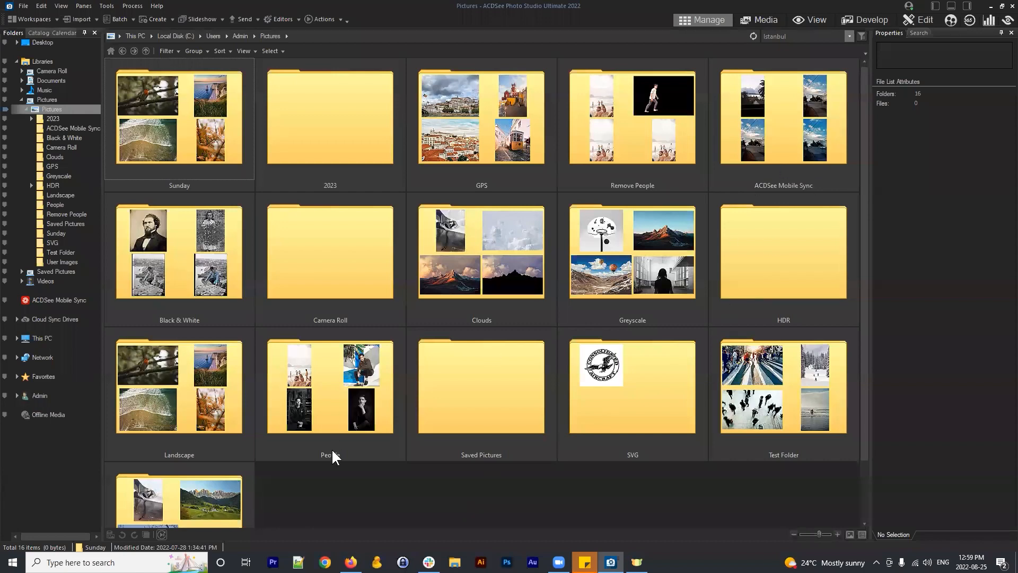
# Select image 00-00-04 in the Landscape folder and examine its file information and its IPTC and EXIF metadata
pyautogui.doubleClick(188, 375)
pyautogui.click(444, 100)
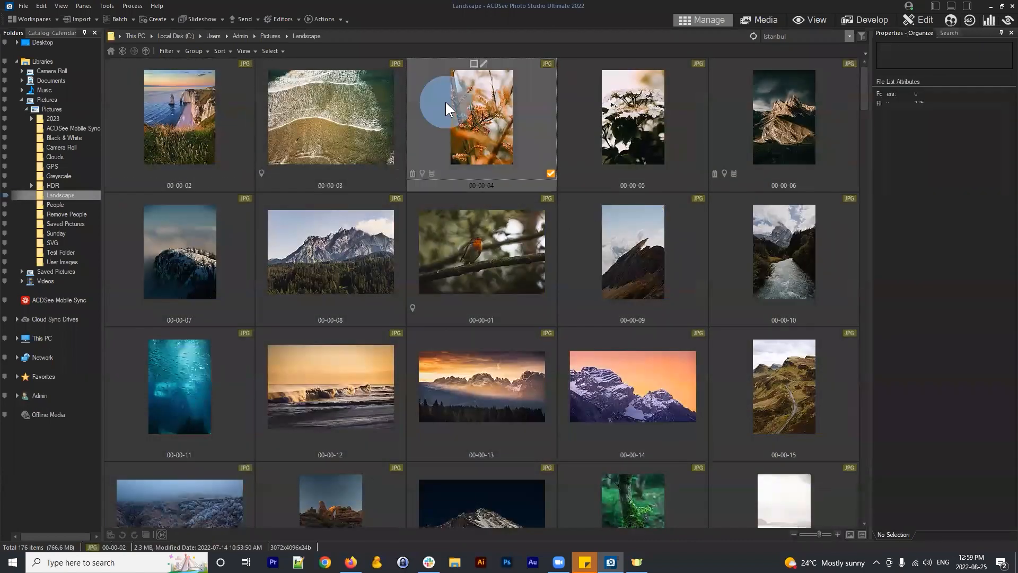
pyautogui.click(891, 536)
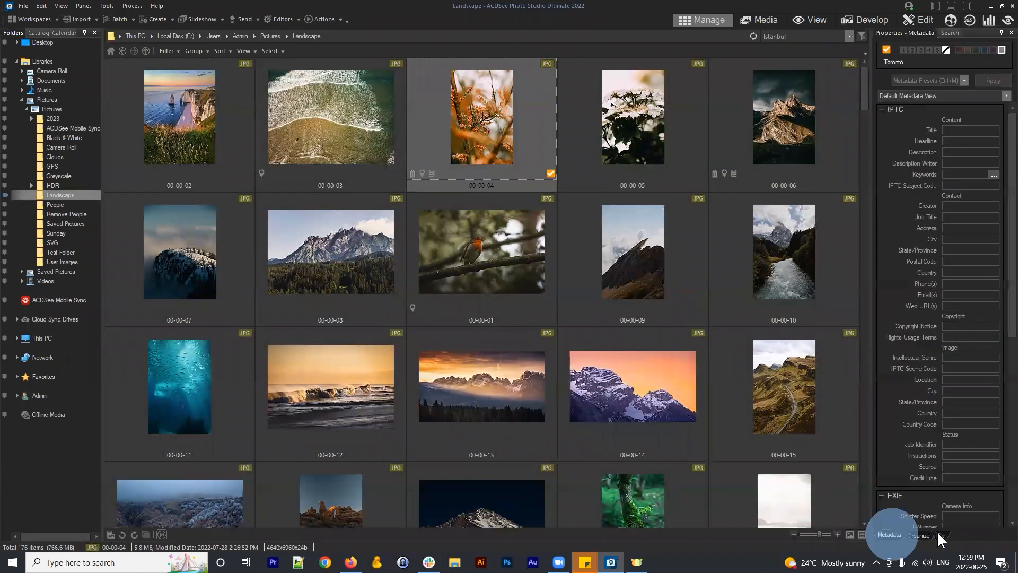
pyautogui.click(941, 534)
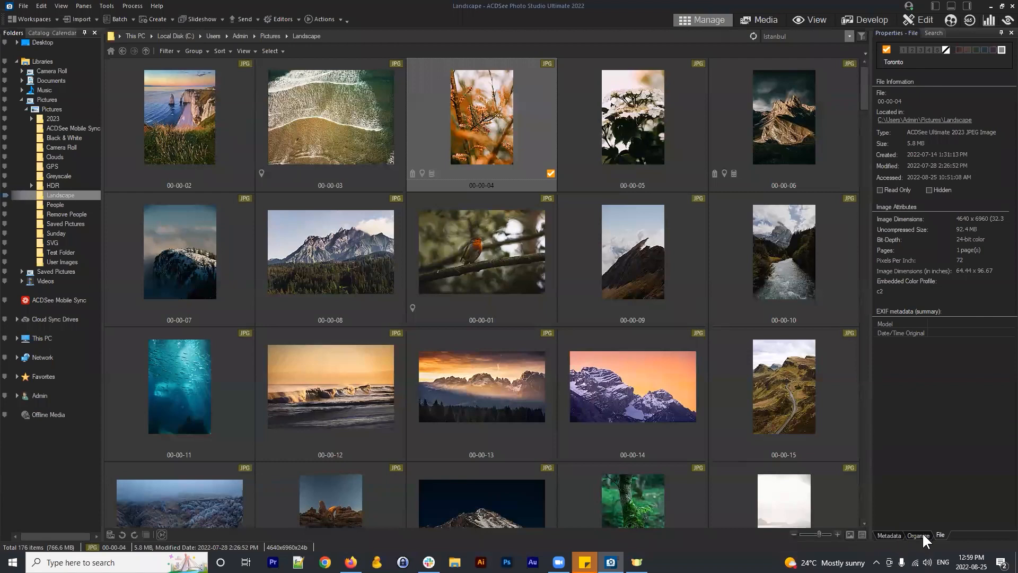
pyautogui.click(891, 535)
pyautogui.scroll(-10, 899, 104)
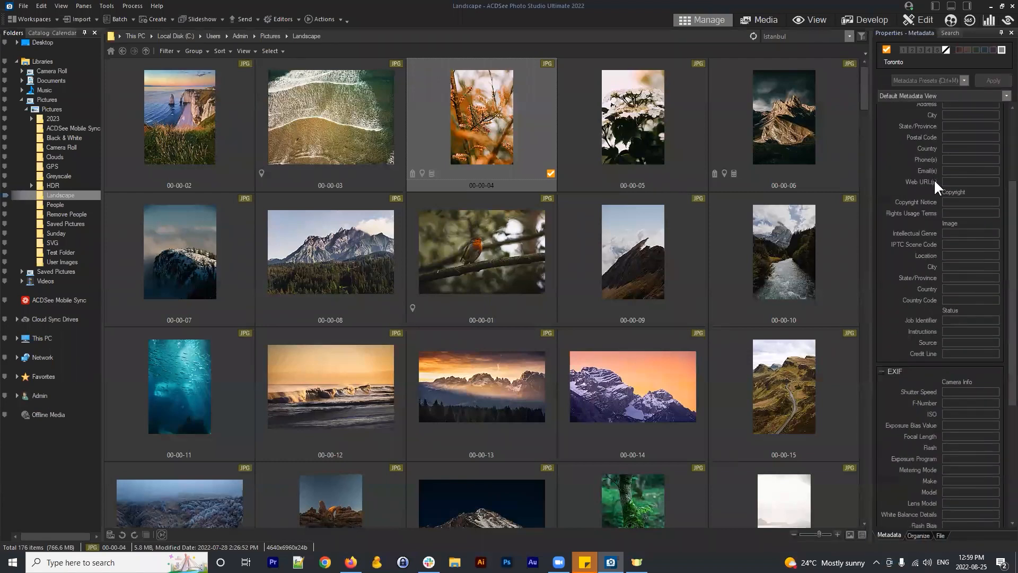
# Collapse the IPTC section and examine the latitude, longitude and reference fields in the EXIF GPS data of image 00-00-04
pyautogui.scroll(10, 930, 170)
pyautogui.click(881, 107)
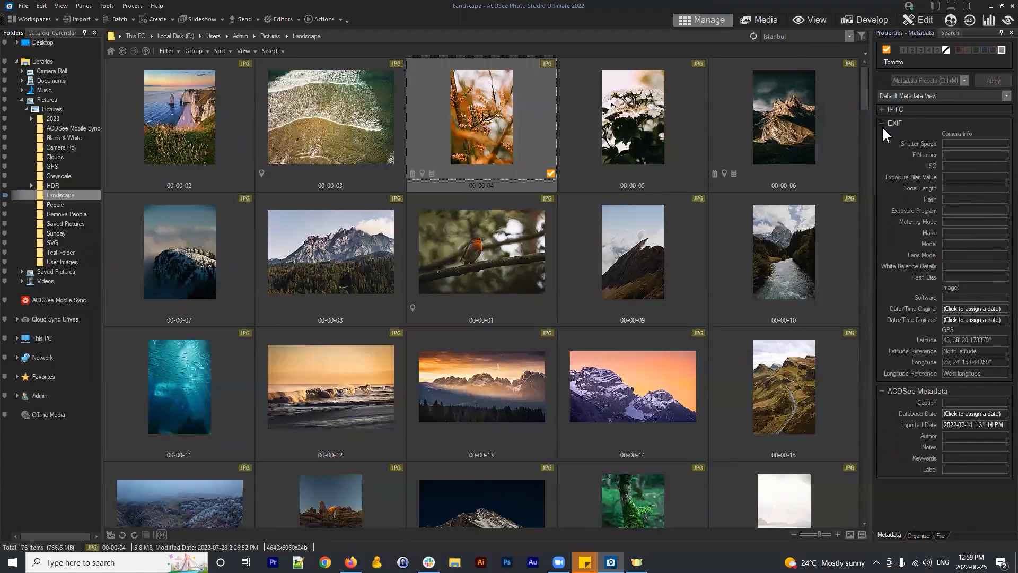
pyautogui.click(995, 341)
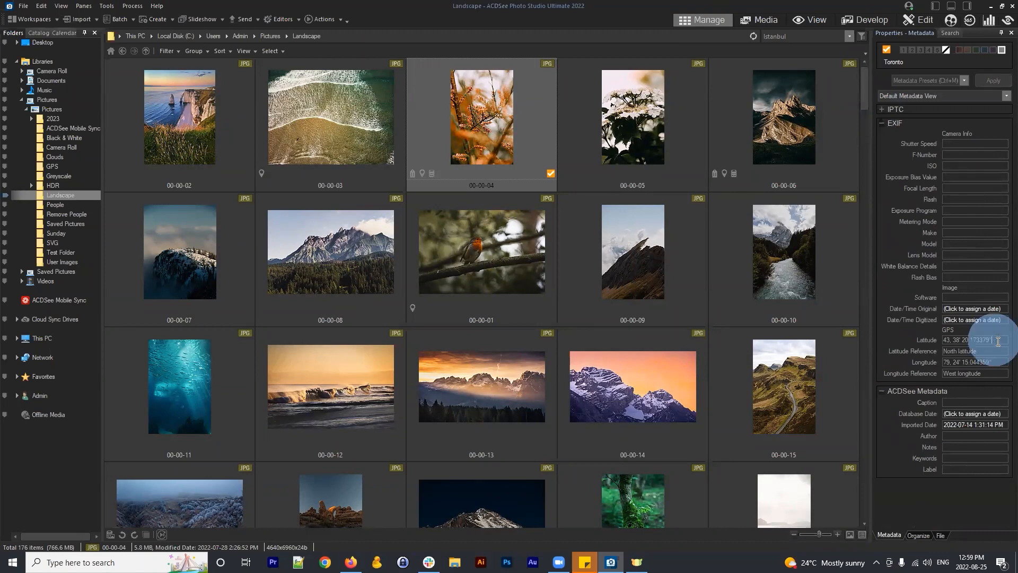
pyautogui.moveTo(982, 350); pyautogui.dragTo(954, 344)
pyautogui.moveTo(959, 335); pyautogui.dragTo(905, 326)
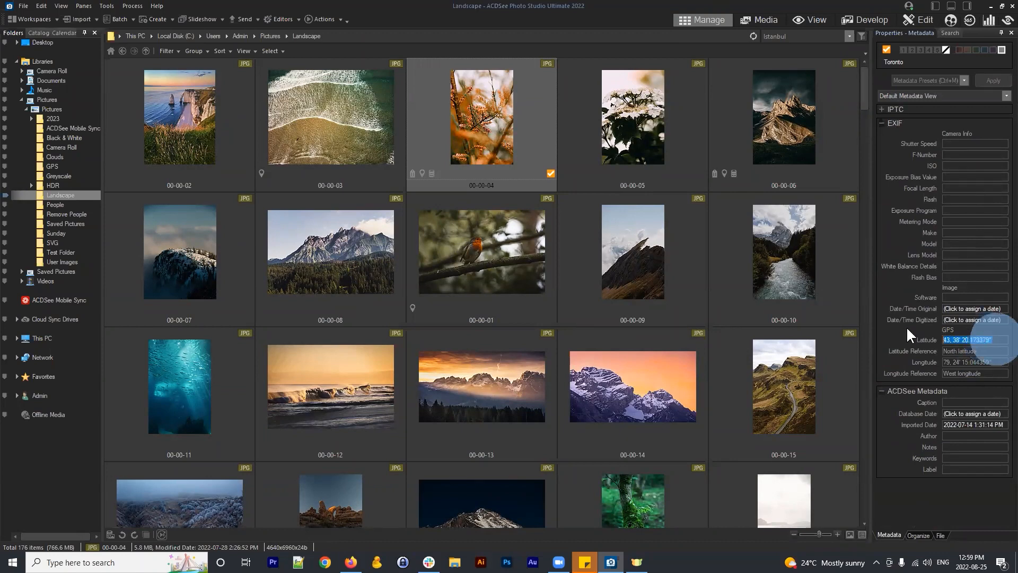
pyautogui.click(985, 352)
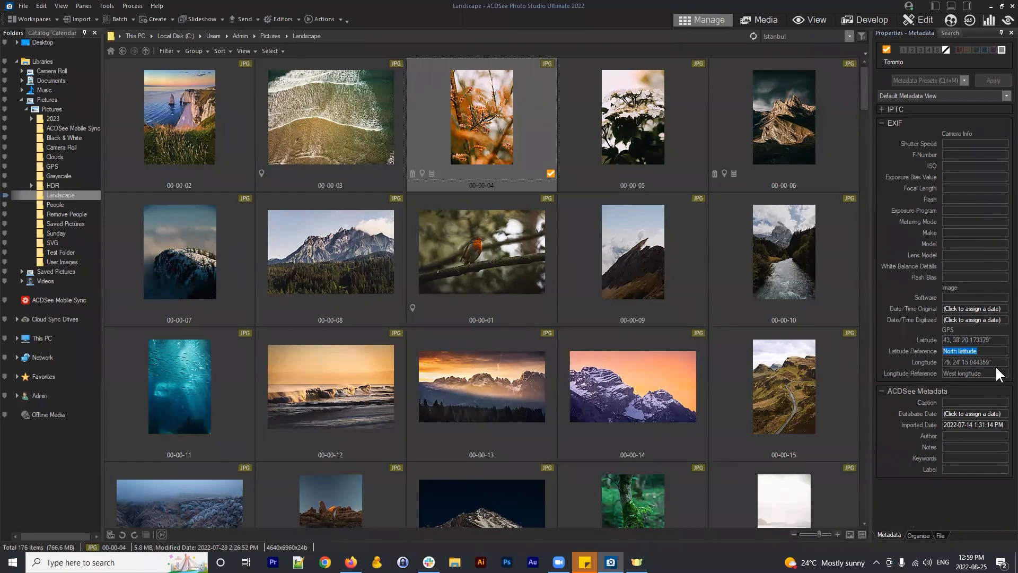
pyautogui.click(991, 339)
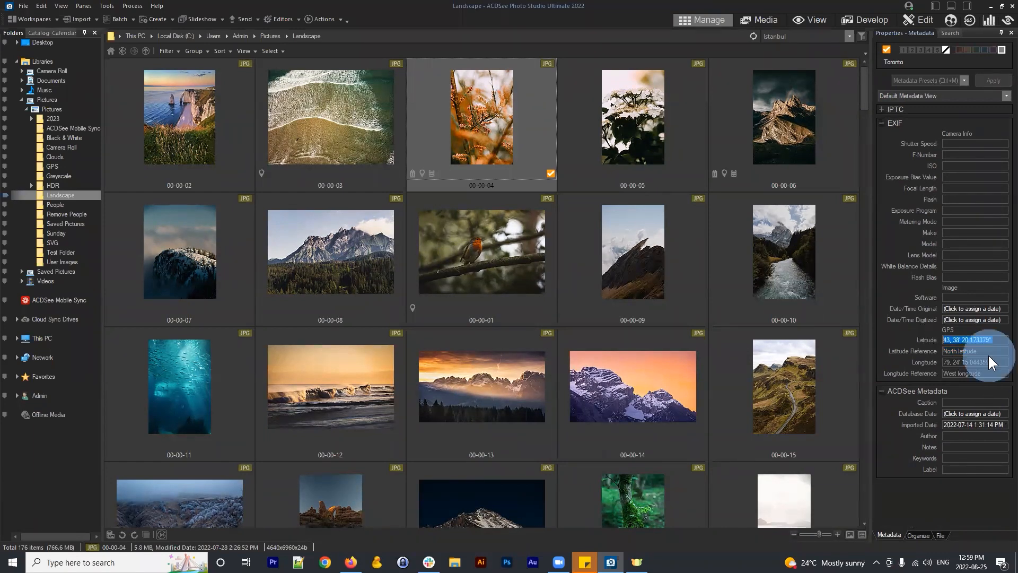
pyautogui.click(985, 373)
pyautogui.click(990, 340)
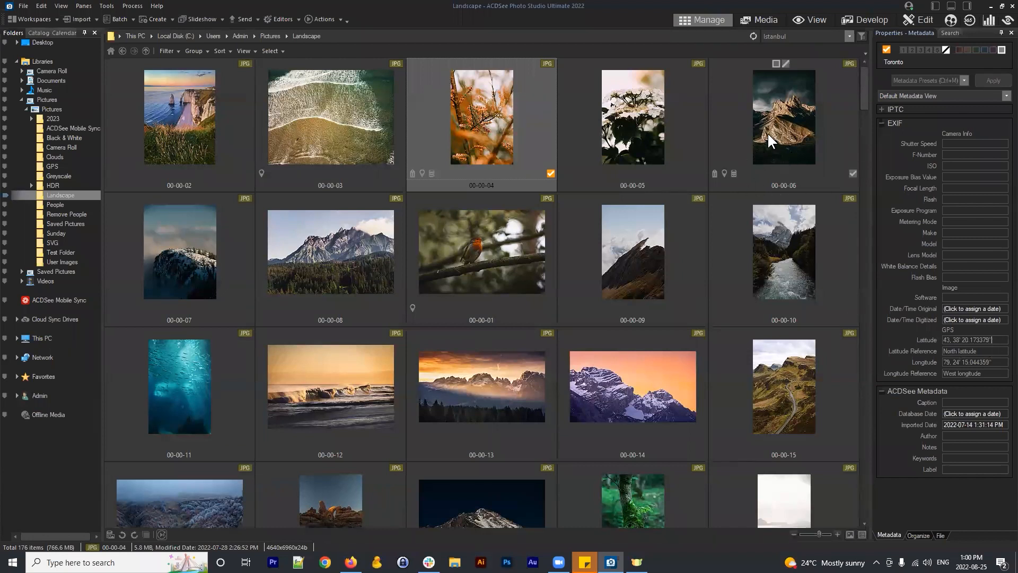
# Check the GPS fields of image 00-00-05 and of all the Landscape images selected together
pyautogui.click(634, 117)
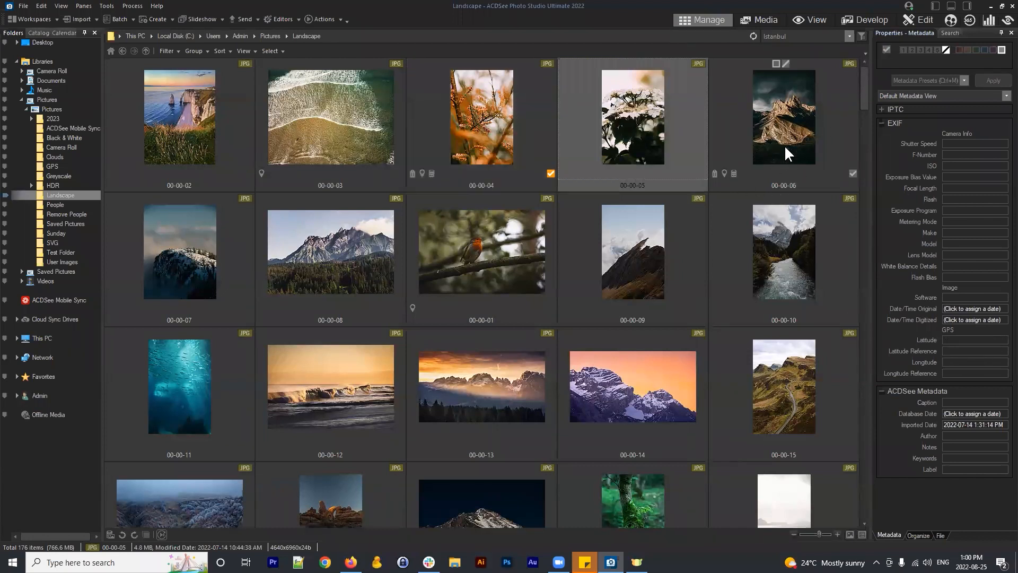
pyautogui.hotkey('ctrl', 'a')
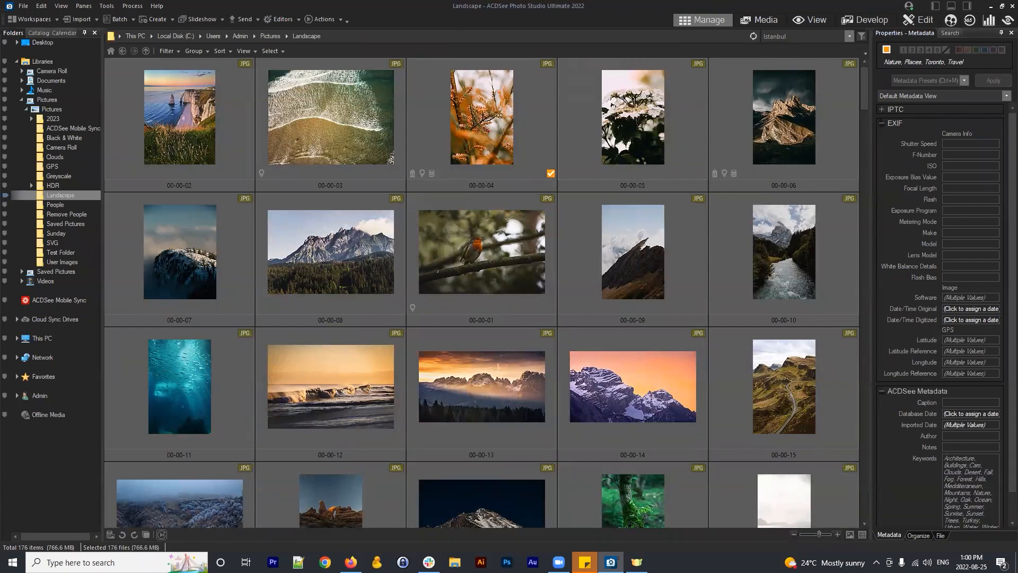
# Copy only the GPS coordinates from the metadata of image 00-00-06, leaving out IPTC and ACDSee Metadata
pyautogui.click(795, 128)
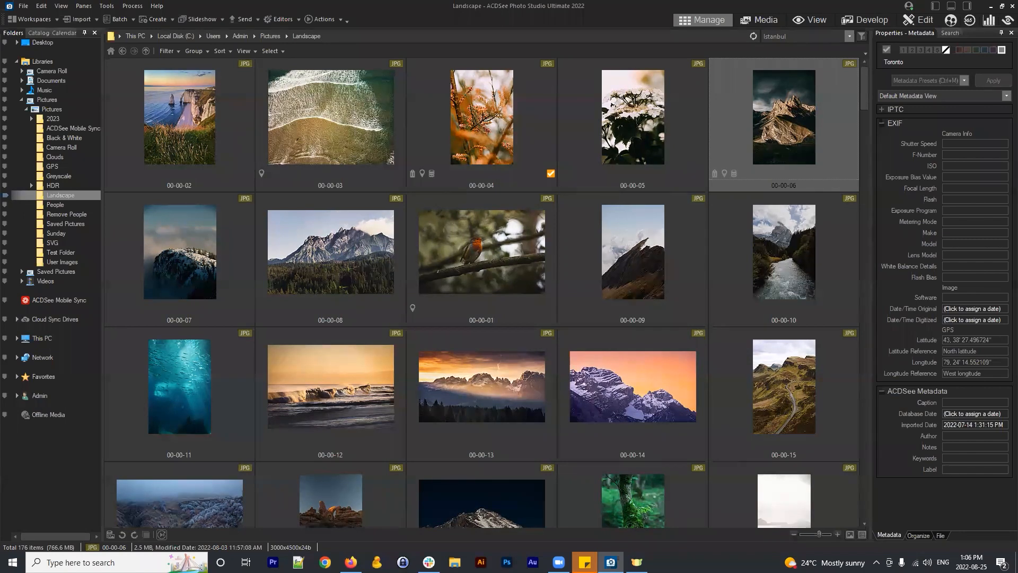
pyautogui.rightClick(752, 126)
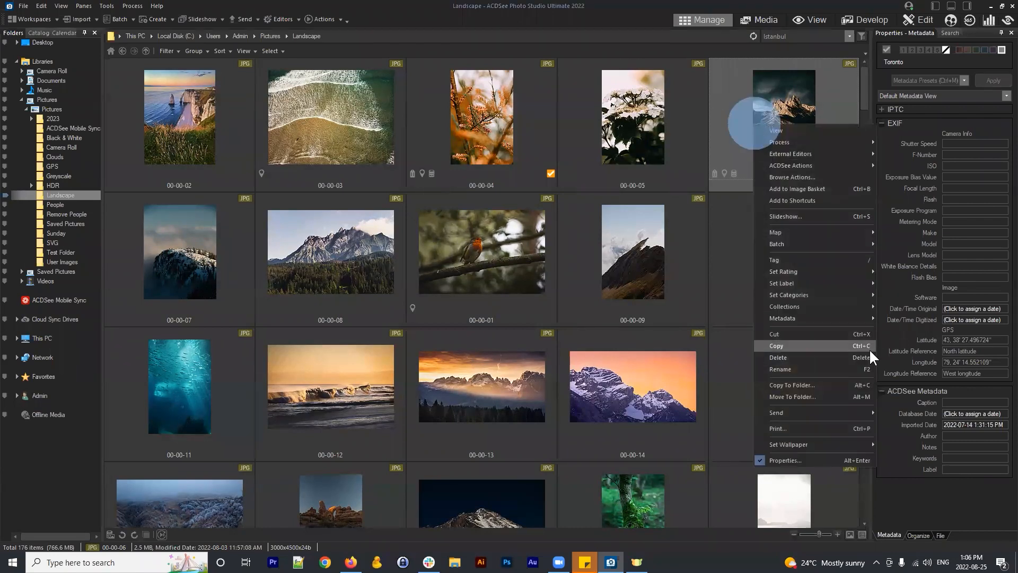
pyautogui.moveTo(826, 319)
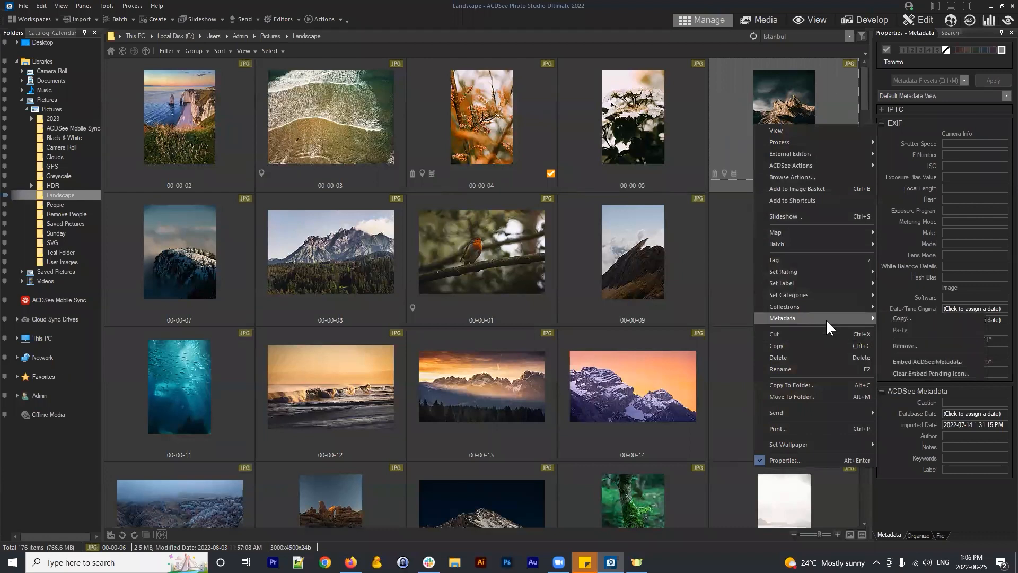
pyautogui.click(909, 320)
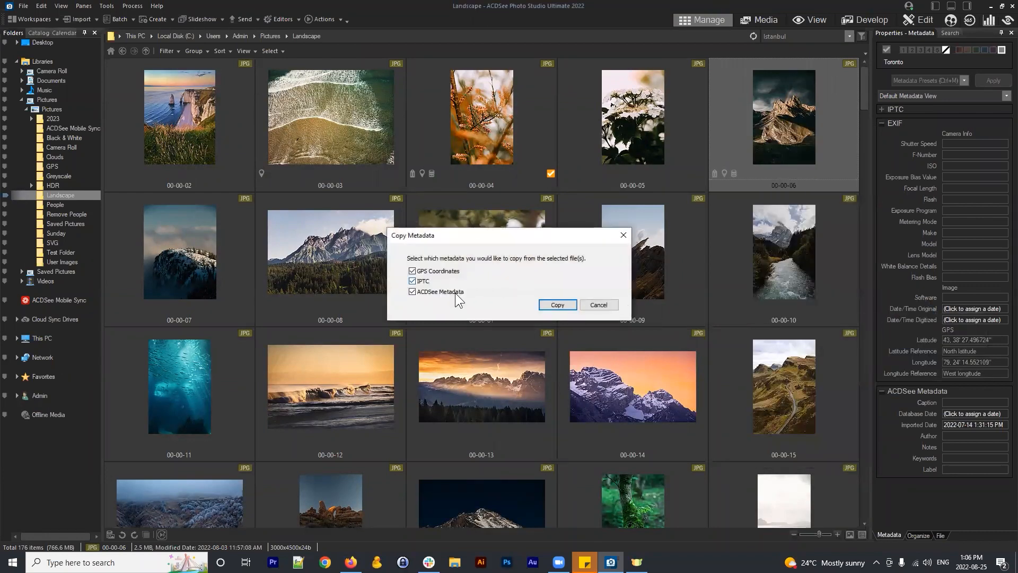
pyautogui.click(412, 282)
pyautogui.click(413, 291)
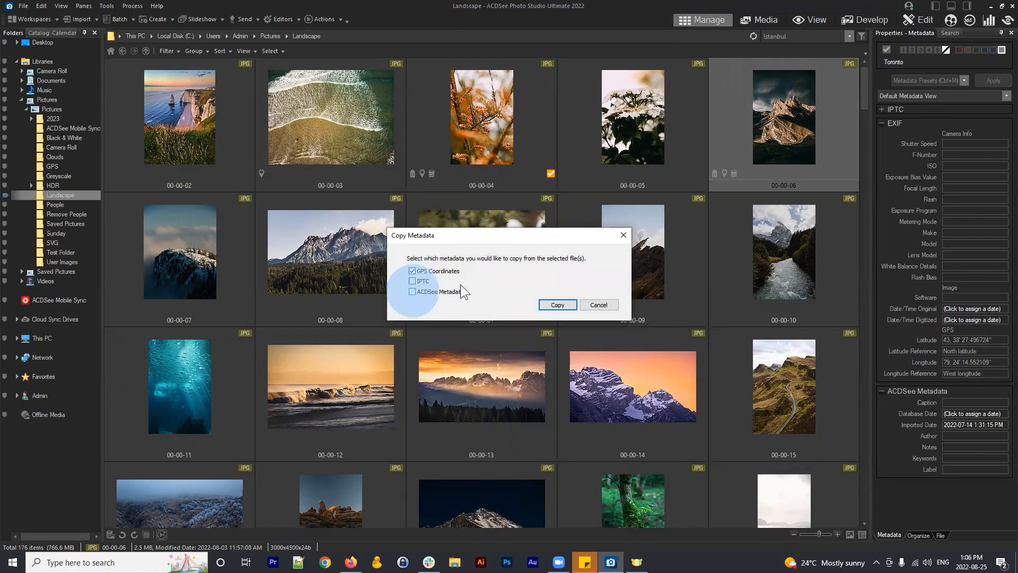
pyautogui.click(558, 305)
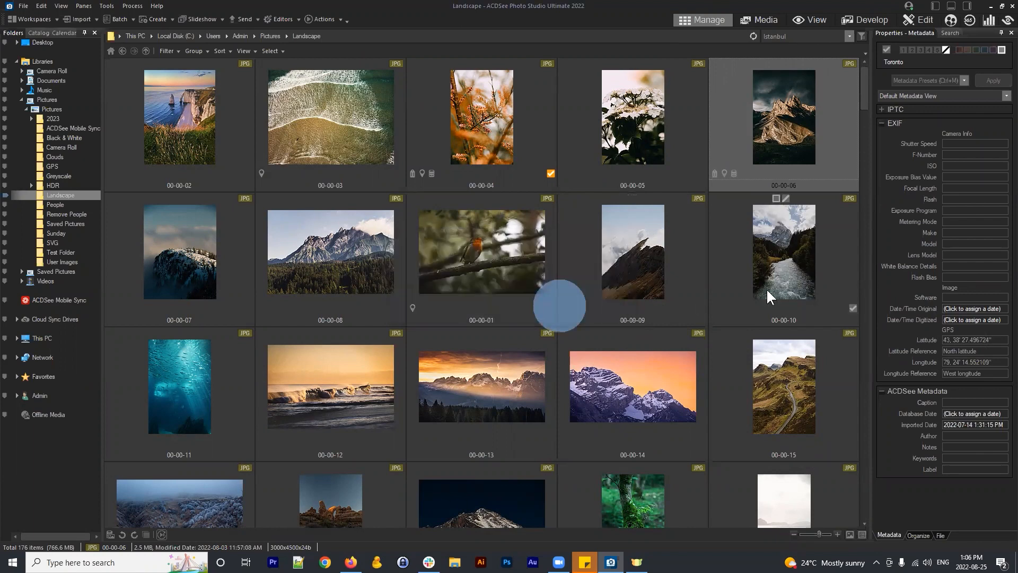
# Paste the copied metadata onto image 00-00-10
pyautogui.rightClick(761, 250)
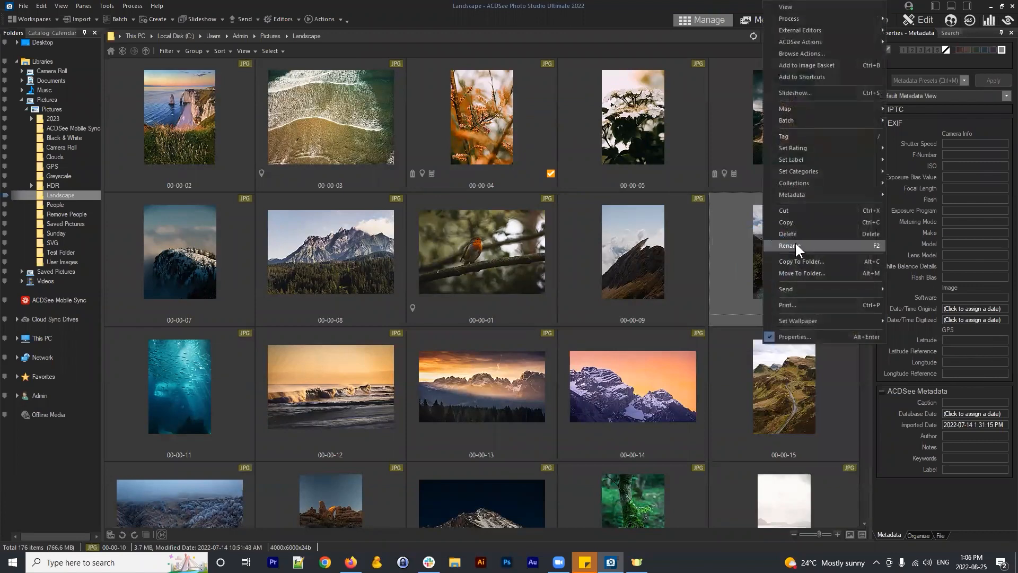
pyautogui.moveTo(794, 194)
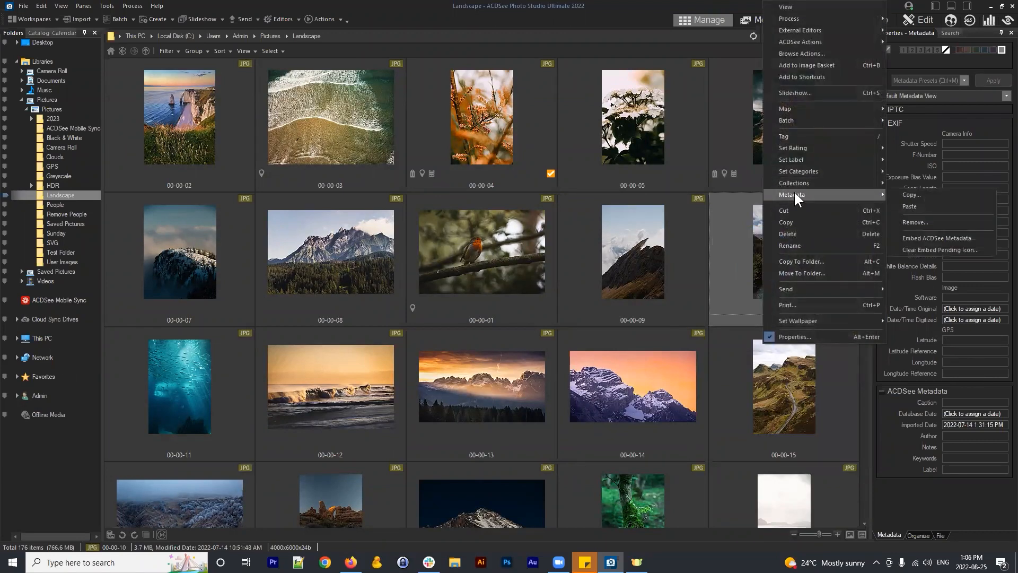
pyautogui.click(918, 207)
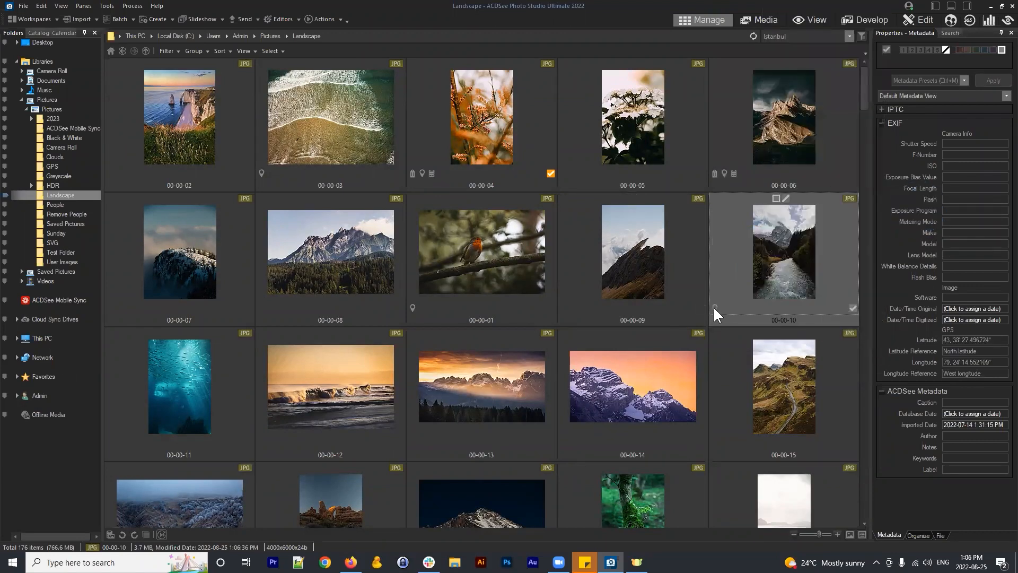
# Select the images from 00-00-09 to 00-00-14, view the metadata options offered for them, and dismiss the options without applying any
pyautogui.click(626, 249)
pyautogui.click(448, 265)
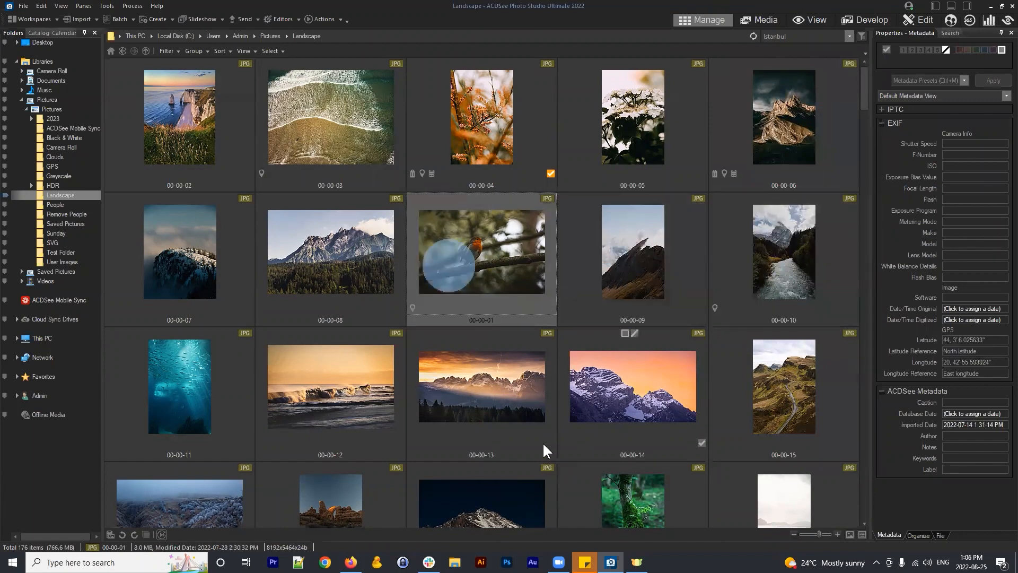
pyautogui.click(659, 272)
pyautogui.keyDown('shift'); pyautogui.click(644, 409); pyautogui.keyUp('shift')
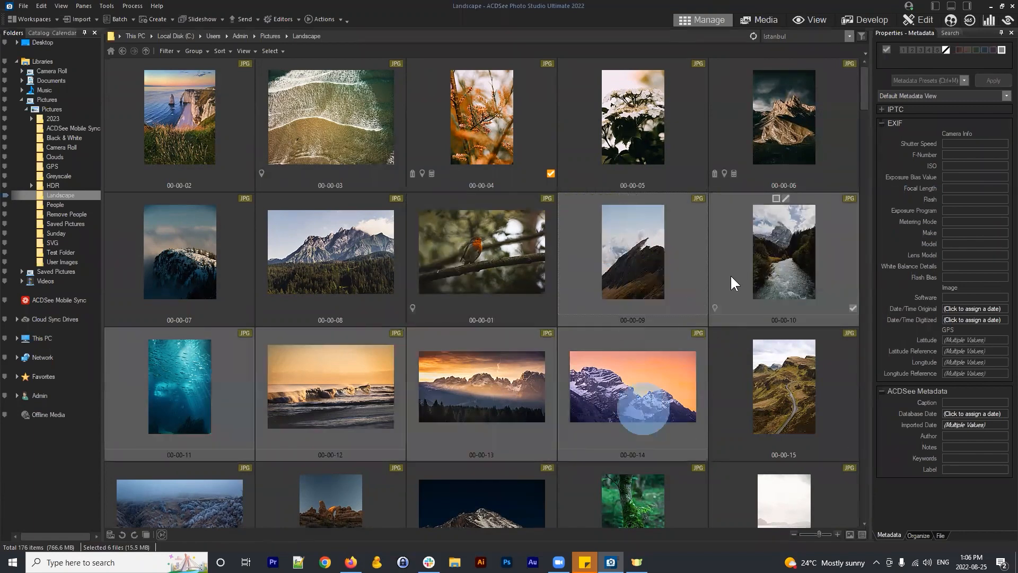
pyautogui.rightClick(610, 258)
pyautogui.moveTo(647, 203)
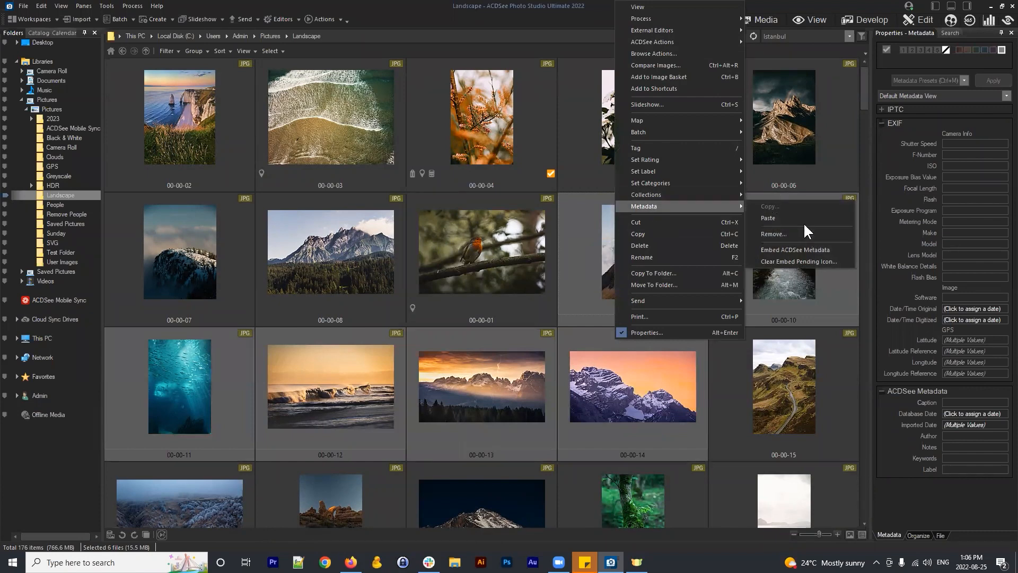
pyautogui.click(797, 367)
# Compare the GPS coordinates of image 00-00-10 with those of image 00-00-06
pyautogui.click(768, 293)
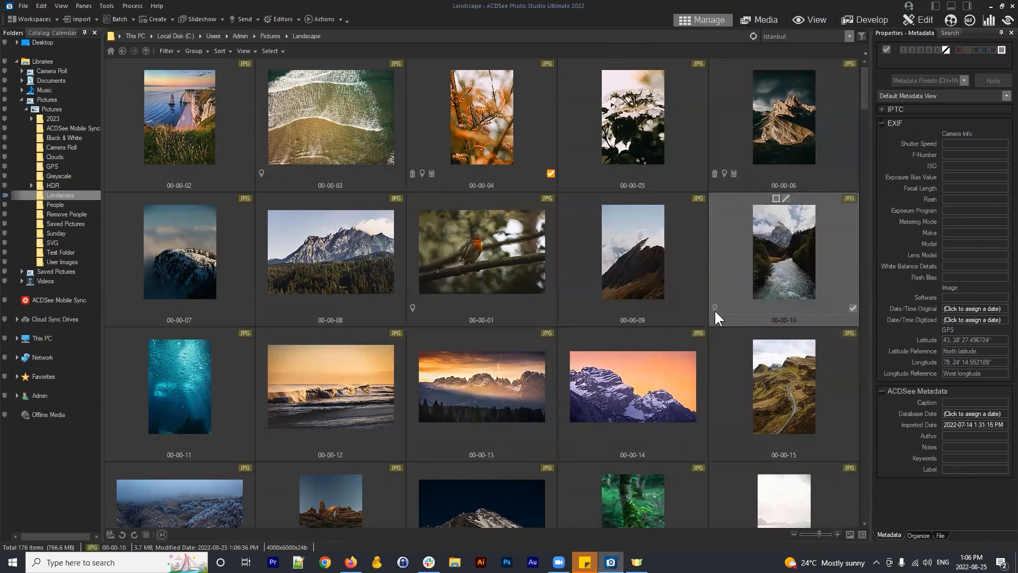
pyautogui.click(775, 289)
pyautogui.click(797, 148)
pyautogui.click(803, 298)
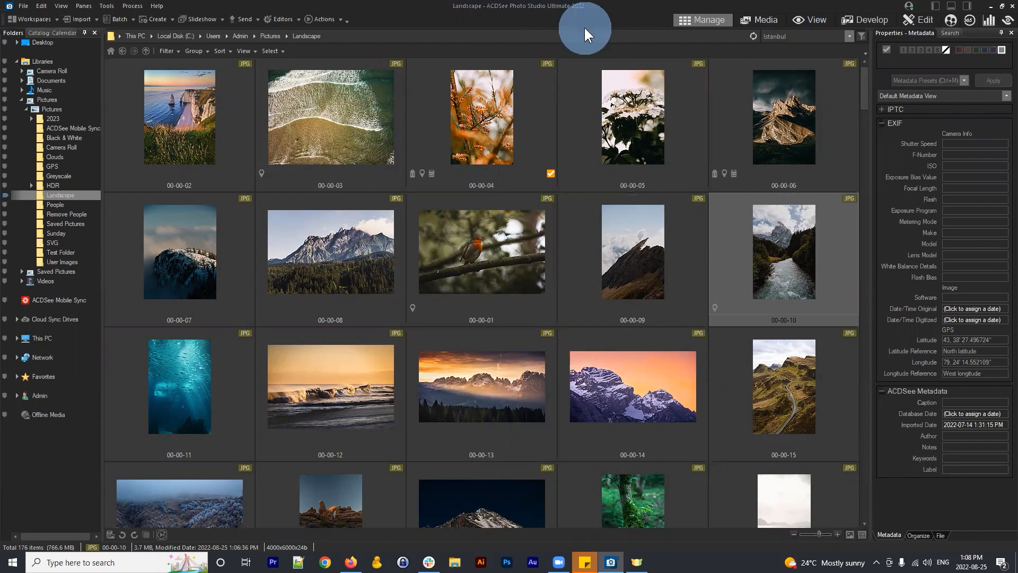
pyautogui.click(456, 37)
pyautogui.click(604, 109)
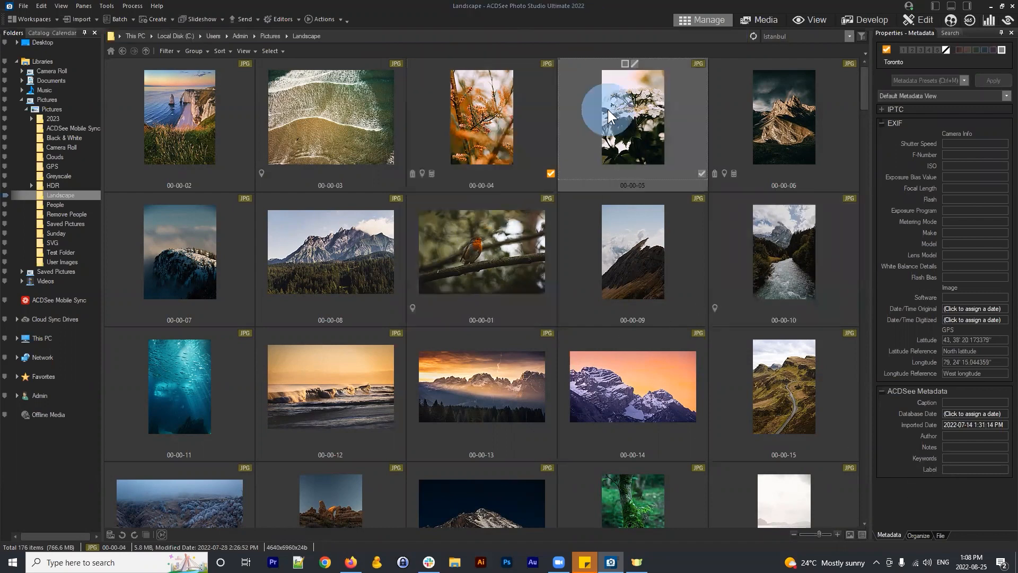
pyautogui.click(584, 257)
pyautogui.click(456, 271)
pyautogui.click(365, 253)
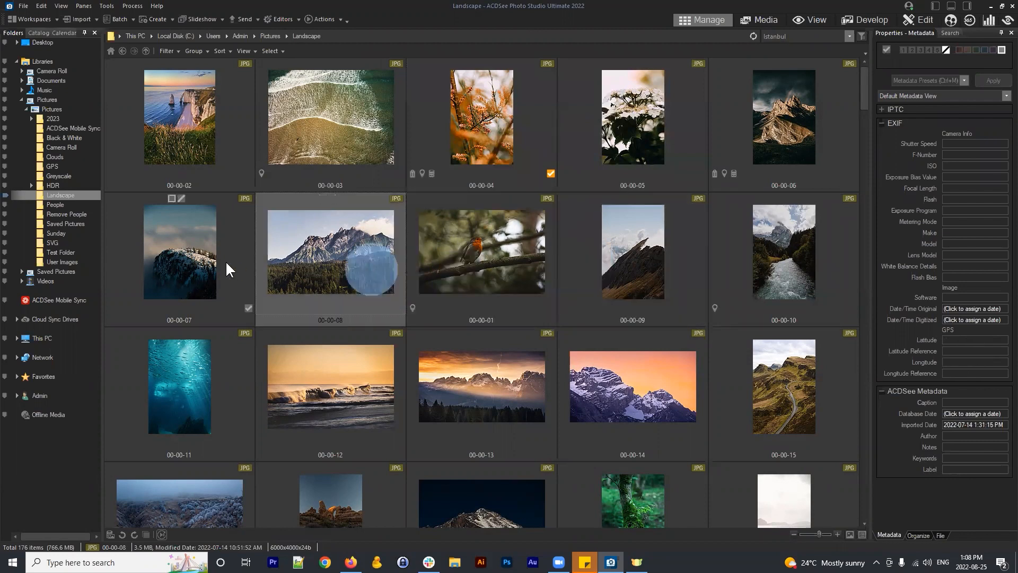
pyautogui.click(225, 260)
pyautogui.click(316, 387)
pyautogui.click(467, 381)
pyautogui.click(479, 266)
pyautogui.click(584, 246)
pyautogui.click(575, 154)
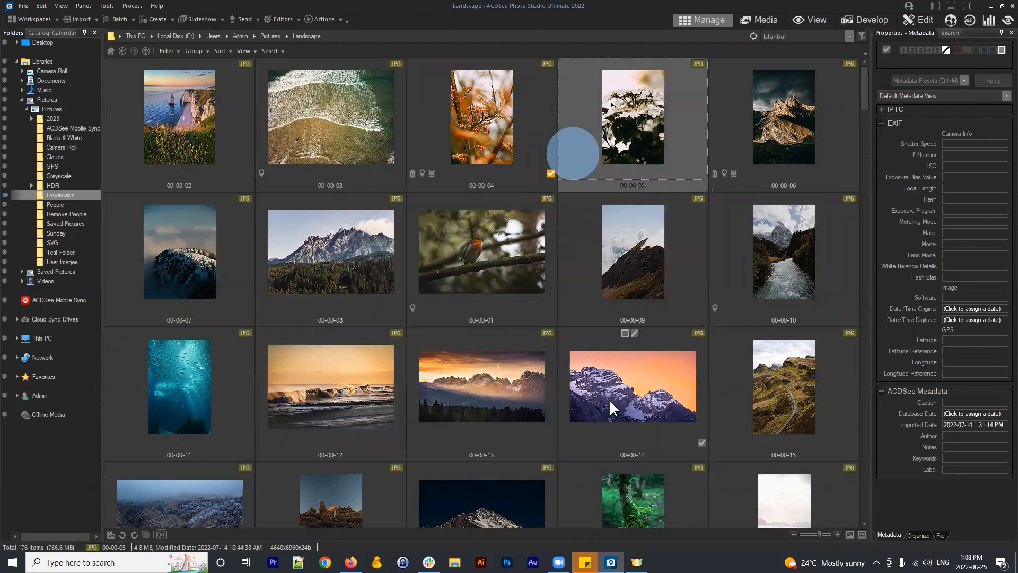
pyautogui.click(609, 399)
pyautogui.click(440, 375)
pyautogui.click(448, 261)
pyautogui.click(424, 123)
pyautogui.click(482, 272)
pyautogui.click(539, 141)
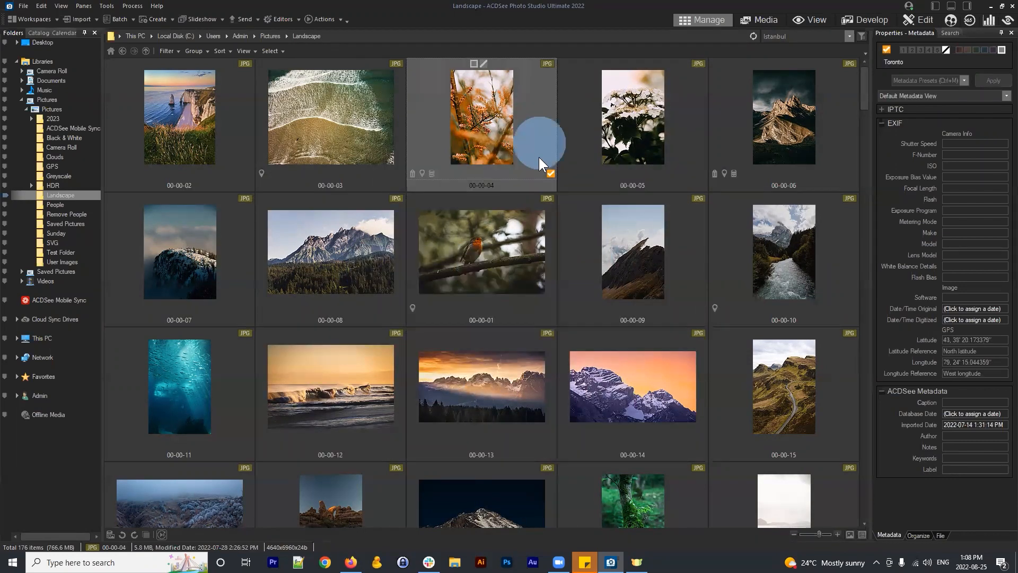
pyautogui.click(613, 128)
pyautogui.click(582, 289)
pyautogui.click(567, 170)
pyautogui.click(522, 155)
pyautogui.click(472, 289)
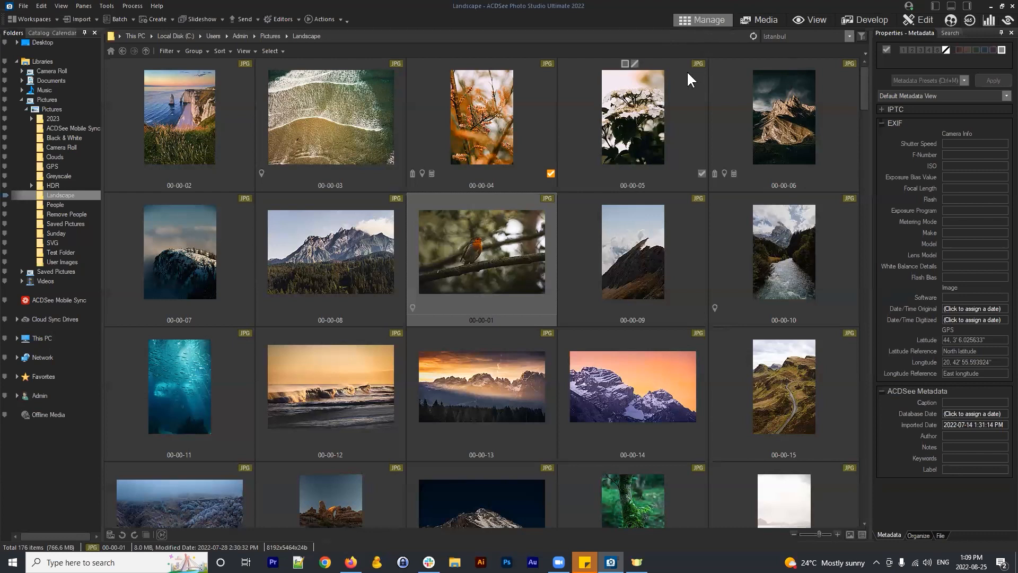
# Return to the Pictures folder and look through its subfolders with nothing left selected
pyautogui.click(52, 108)
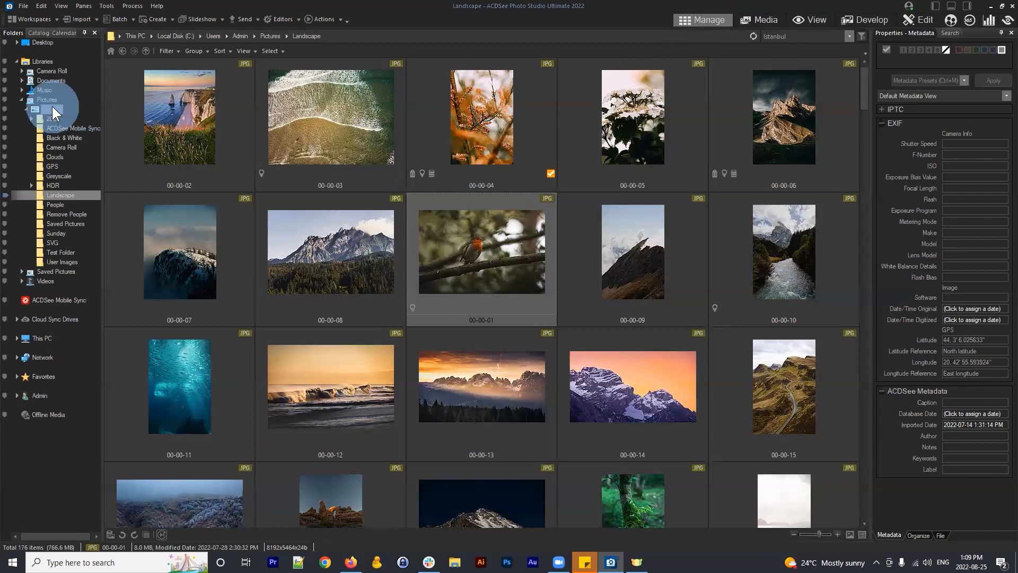
pyautogui.click(643, 455)
pyautogui.click(659, 504)
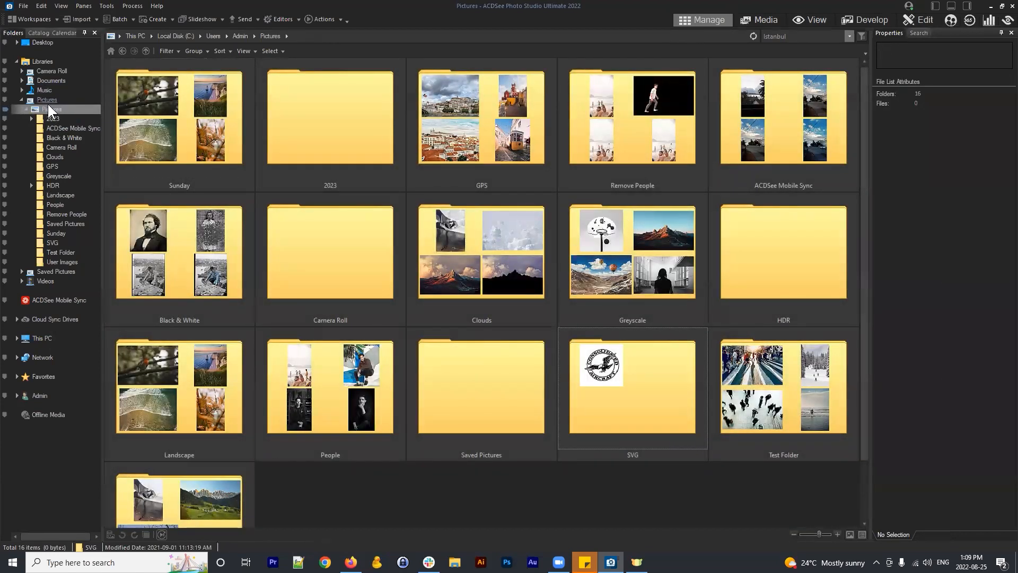
pyautogui.click(796, 504)
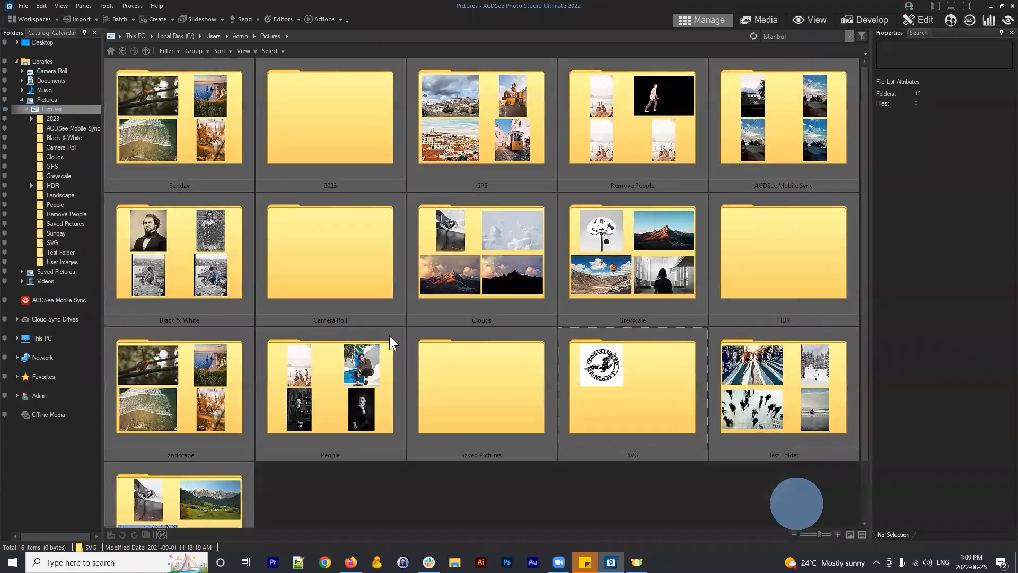
pyautogui.click(699, 515)
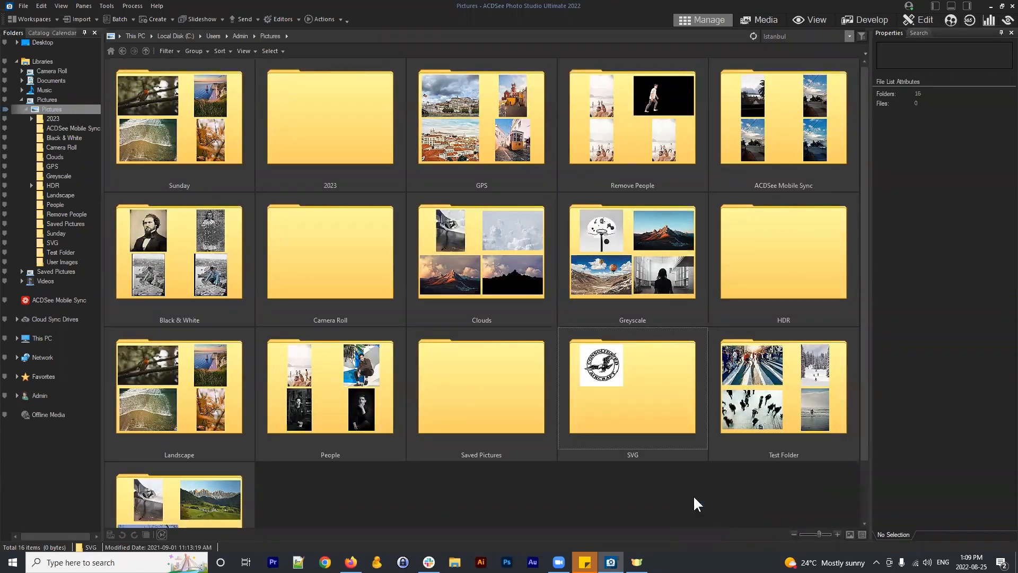
pyautogui.scroll(-2, 568, 409)
pyautogui.scroll(2, 541, 430)
# Open the Landscape folder again and inspect the metadata of the images Landscape 003 and Landscape 101
pyautogui.doubleClick(199, 380)
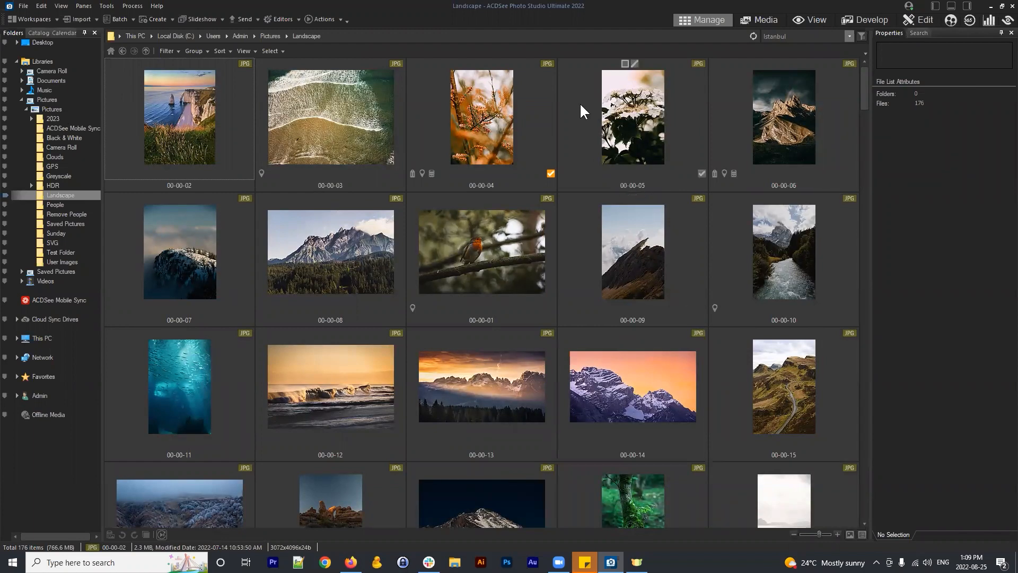
pyautogui.scroll(-8, 626, 238)
pyautogui.click(606, 256)
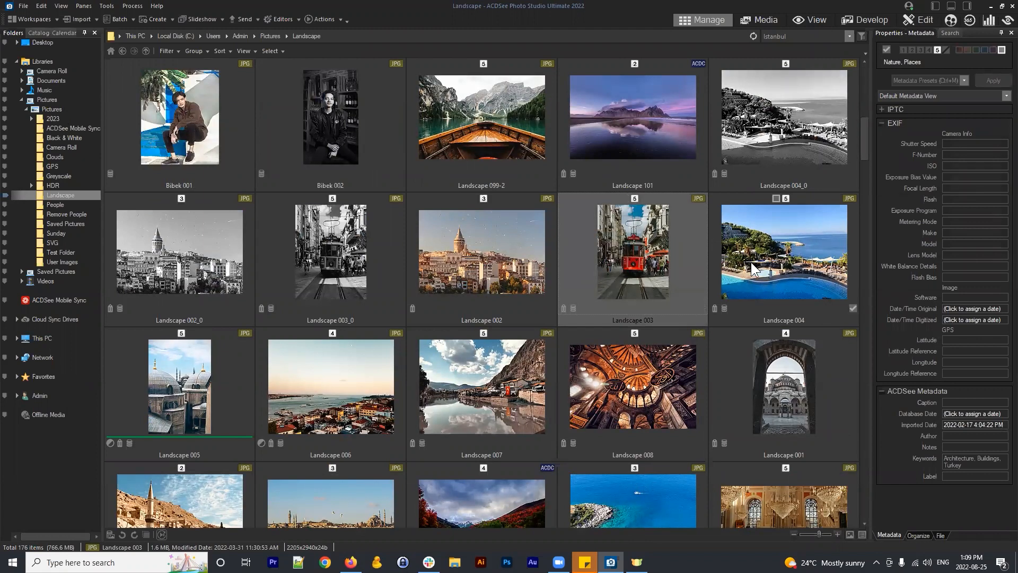
pyautogui.scroll(2, 612, 243)
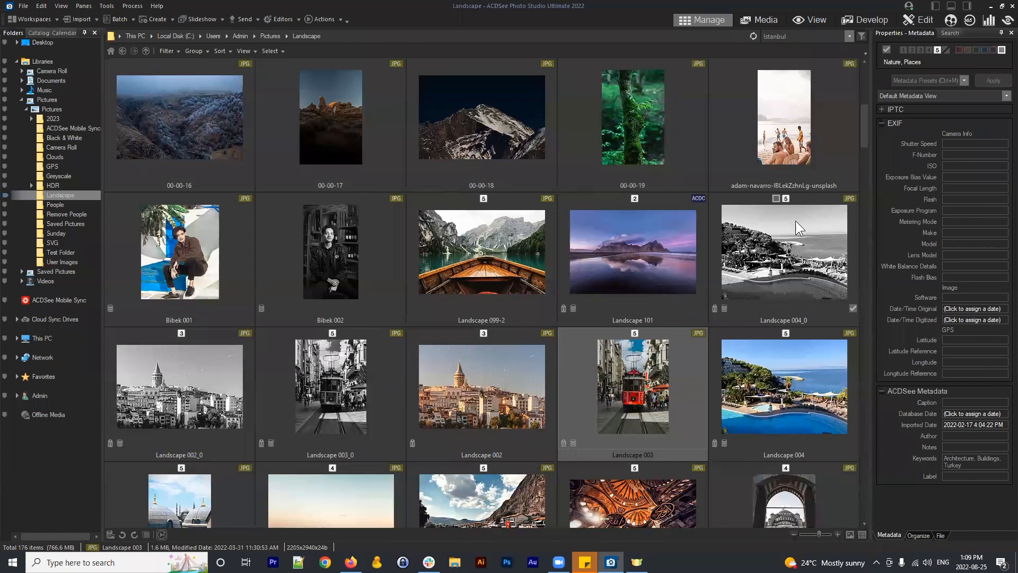
pyautogui.scroll(2, 659, 209)
pyautogui.scroll(-1, 620, 398)
pyautogui.click(649, 370)
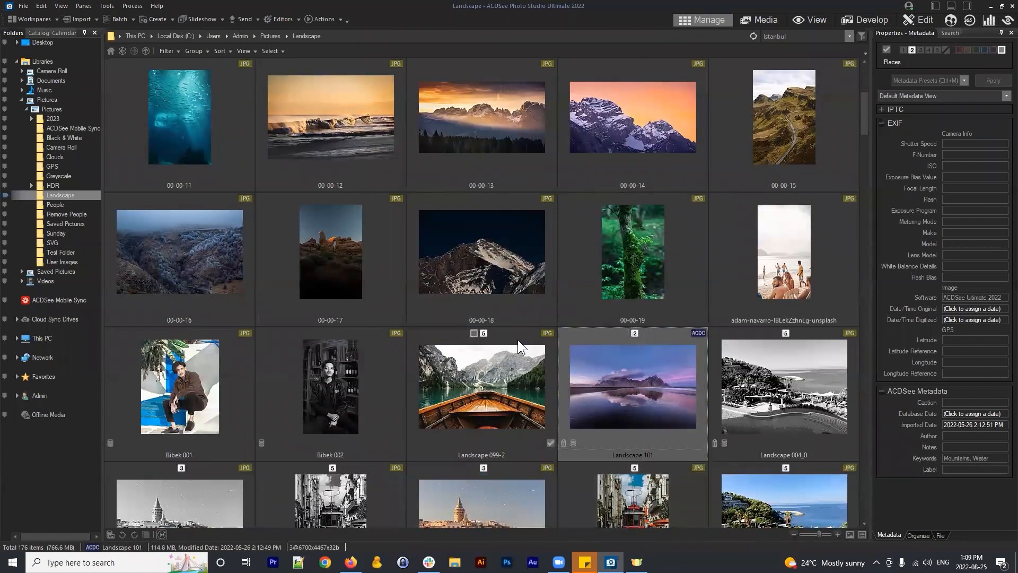
# Select the image Landscape 003 and inspect its assigned categories and keywords
pyautogui.scroll(-1, 519, 341)
pyautogui.scroll(-1, 522, 342)
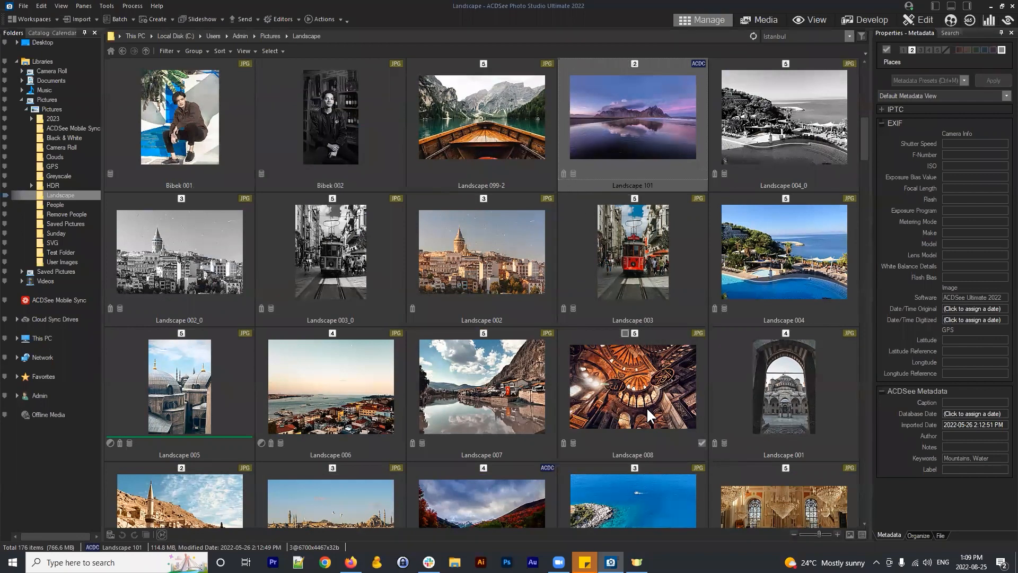
pyautogui.scroll(-1, 640, 357)
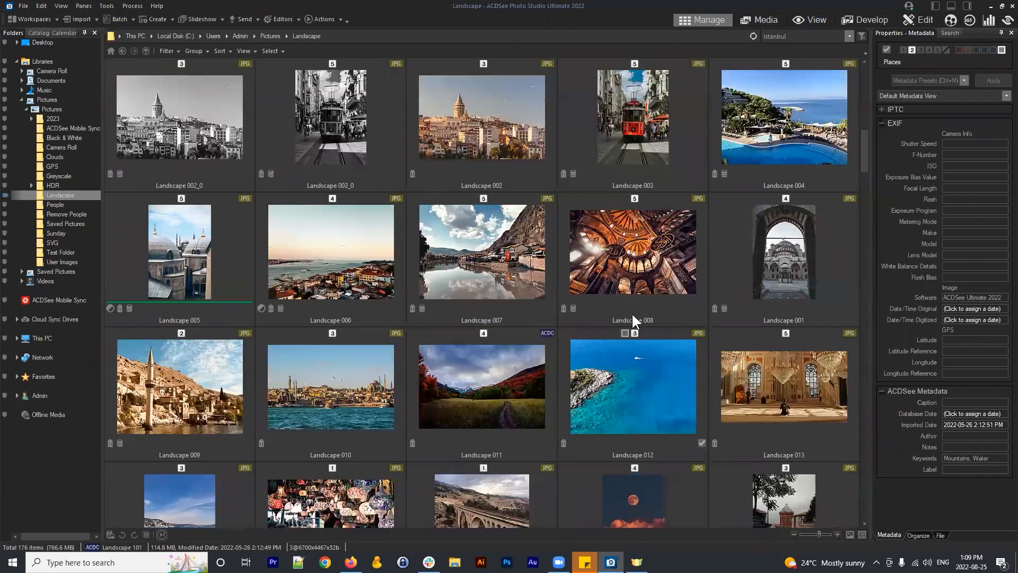
pyautogui.scroll(1, 564, 205)
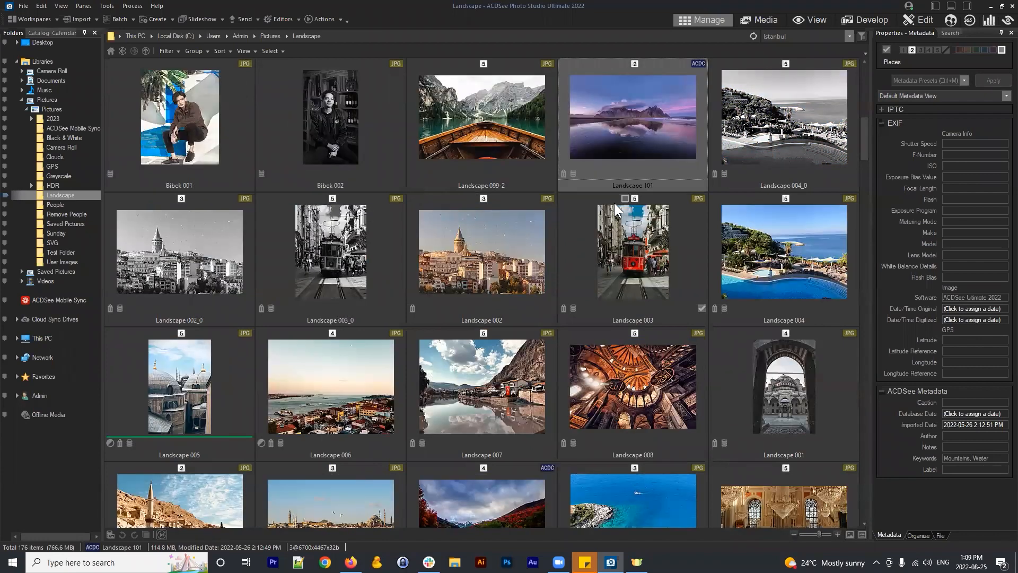
pyautogui.click(614, 202)
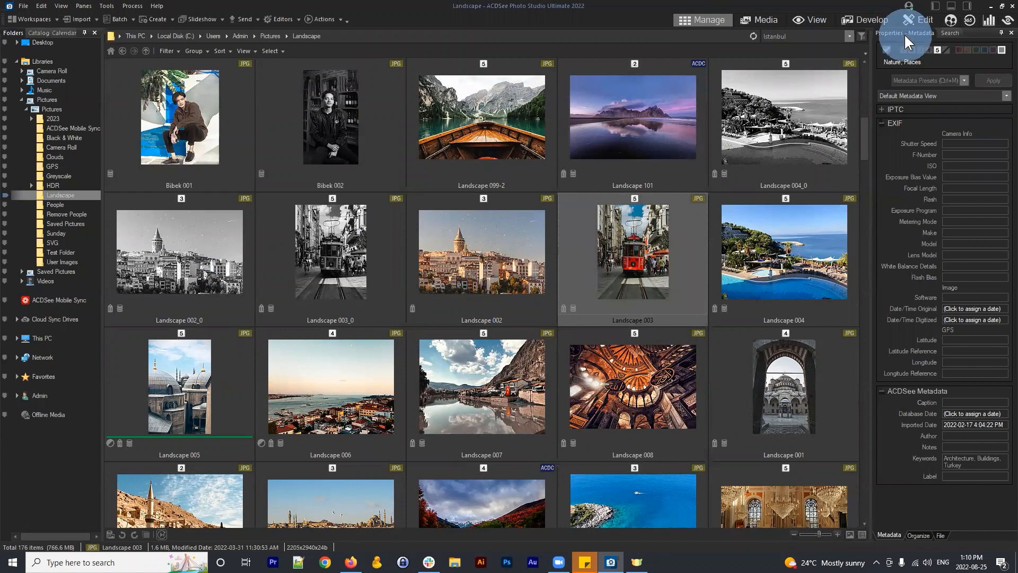
pyautogui.click(911, 533)
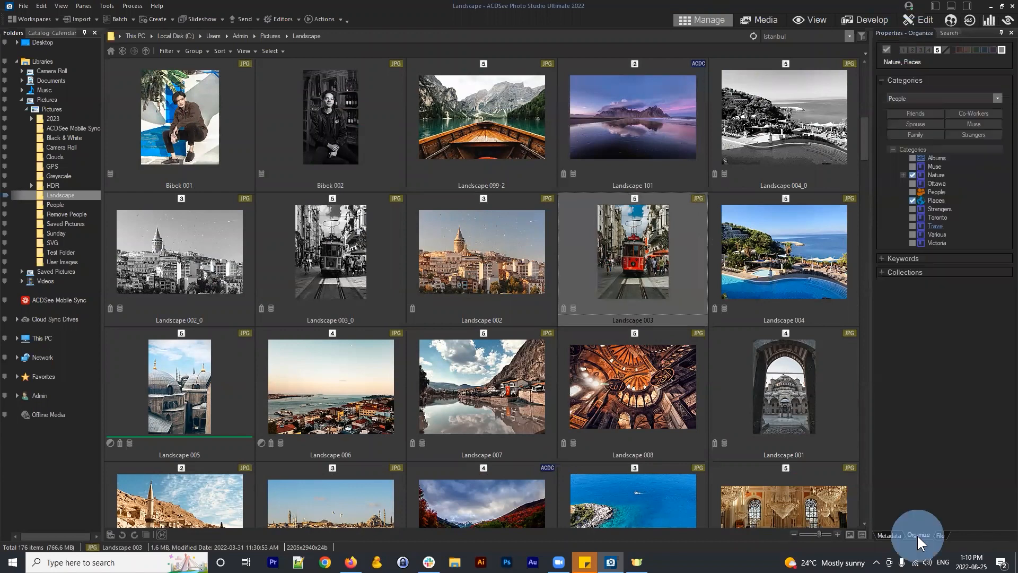
pyautogui.click(879, 256)
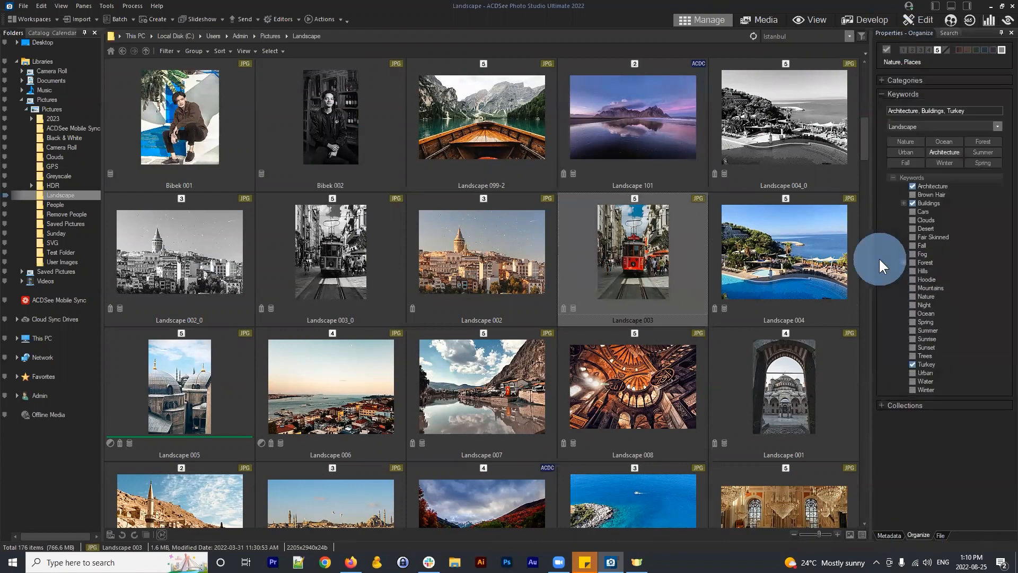
pyautogui.click(640, 278)
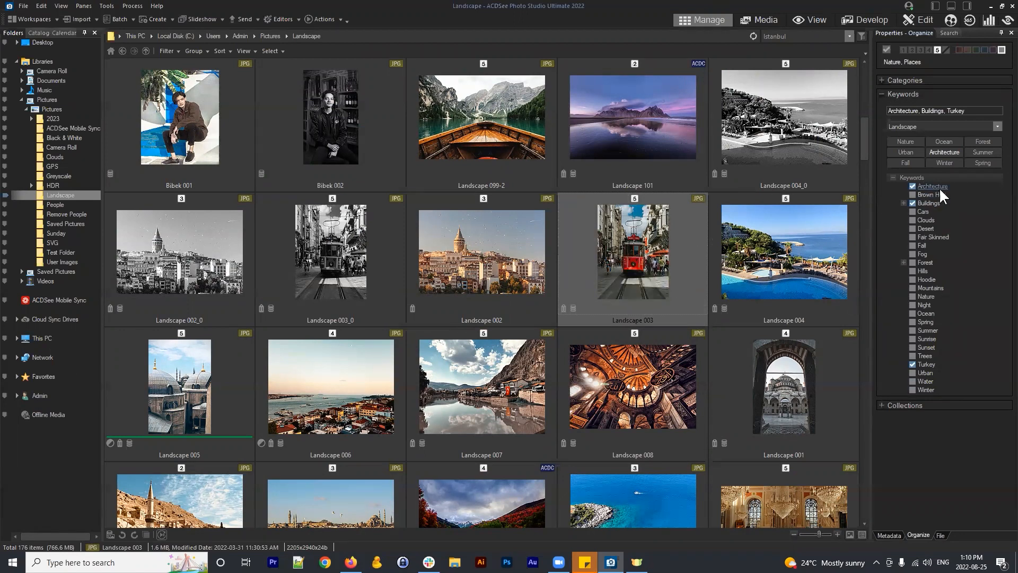
pyautogui.click(901, 81)
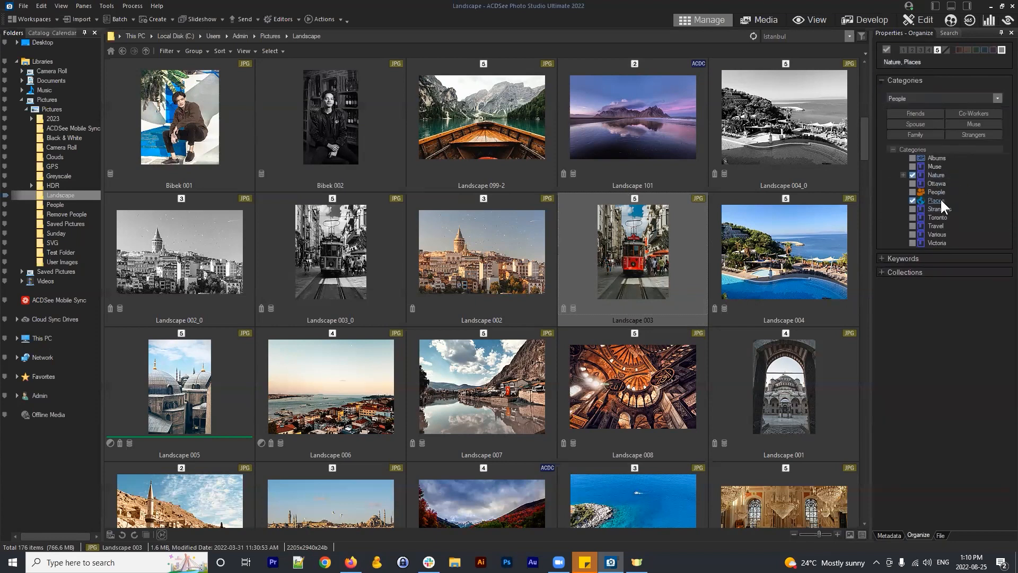
pyautogui.click(895, 258)
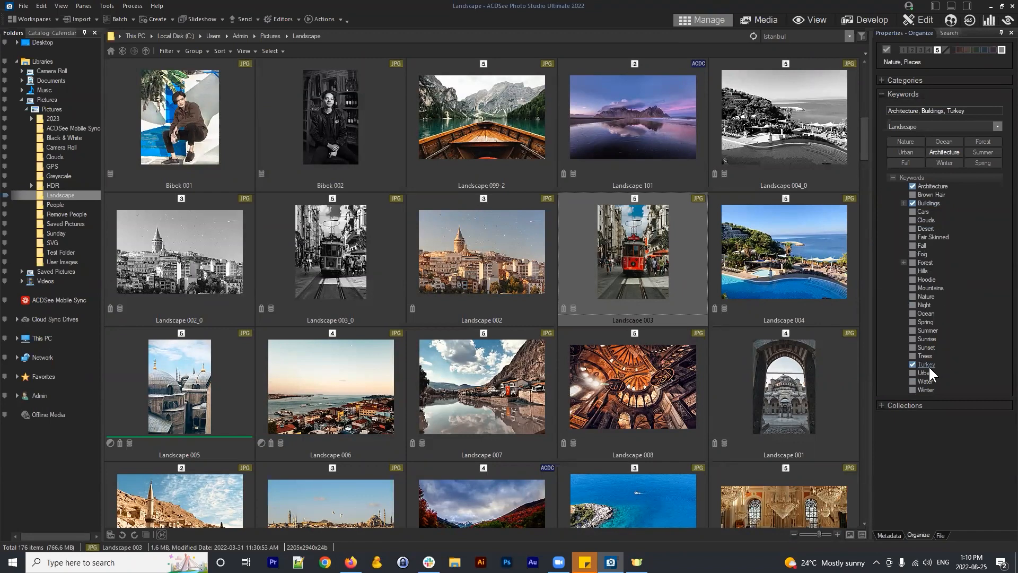
# Compare the keywords assigned to the images Landscape 004, Landscape 007, Landscape 008 and Landscape 003
pyautogui.click(774, 264)
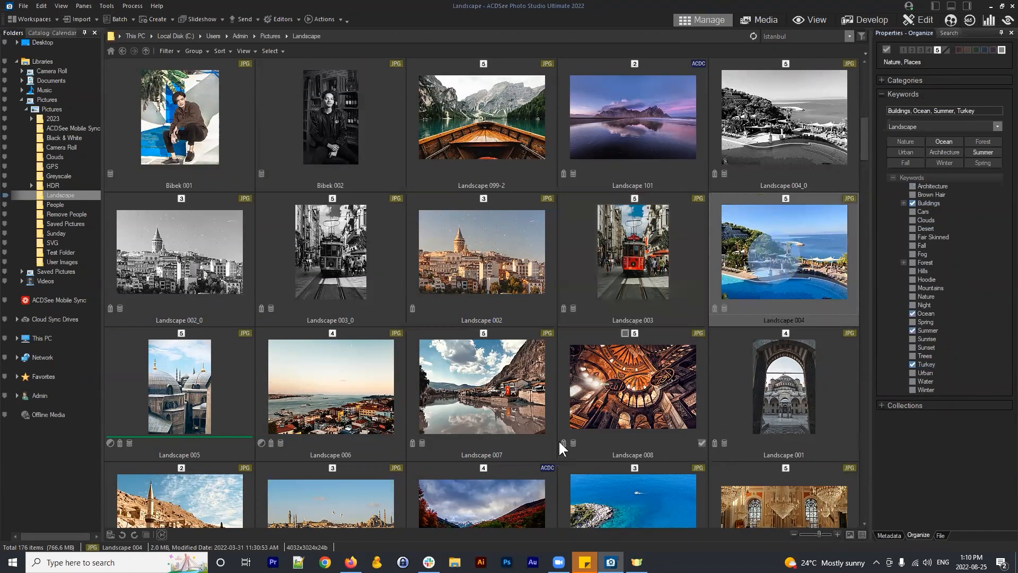
pyautogui.click(560, 439)
pyautogui.click(422, 432)
pyautogui.click(613, 427)
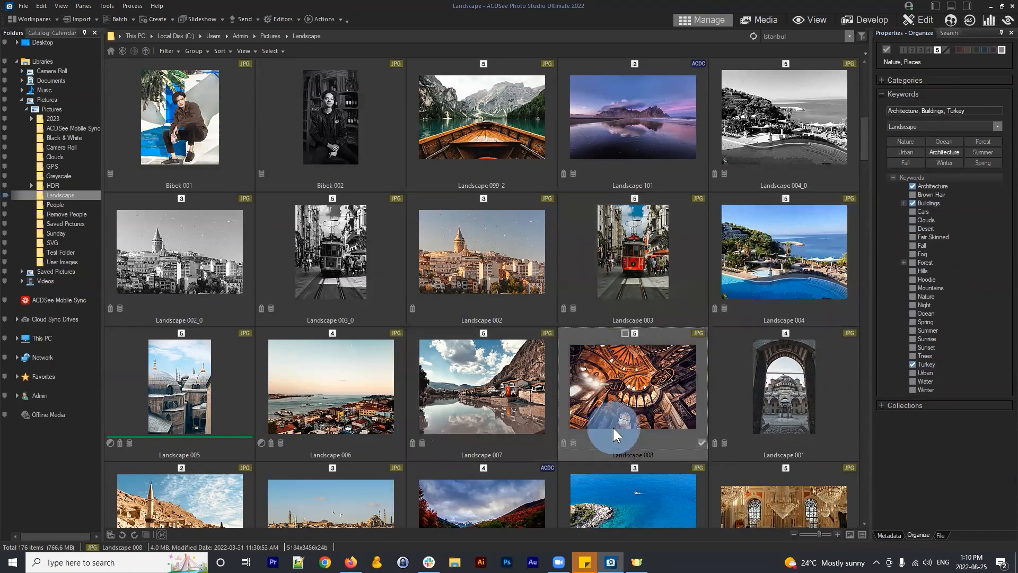
pyautogui.click(615, 266)
pyautogui.click(757, 277)
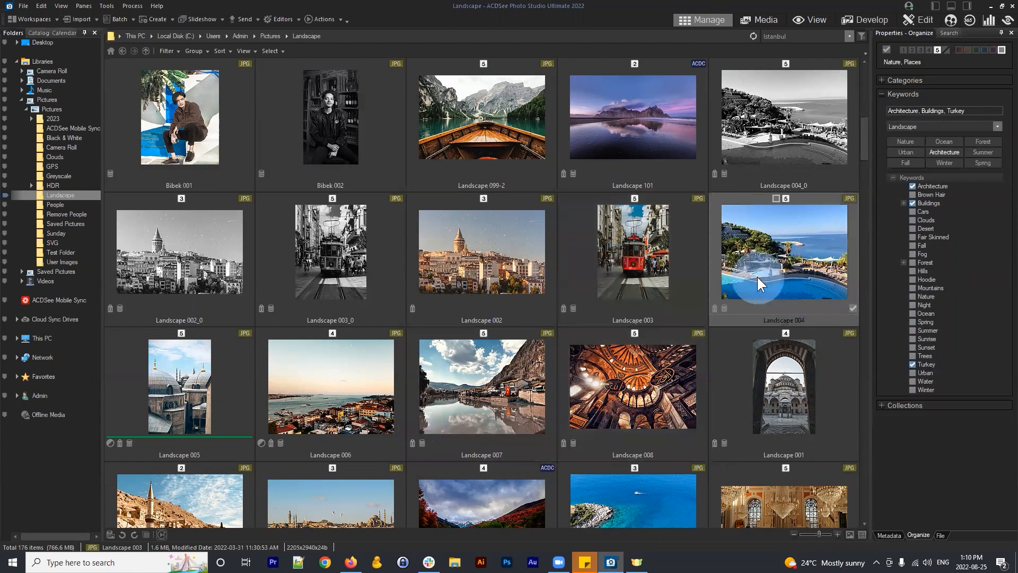
# Check the keywords of further images in the Landscape folder, including Landscape 001, 018, 017, 036, 026 and 021
pyautogui.click(772, 428)
pyautogui.scroll(-3, 766, 429)
pyautogui.click(784, 374)
pyautogui.click(663, 402)
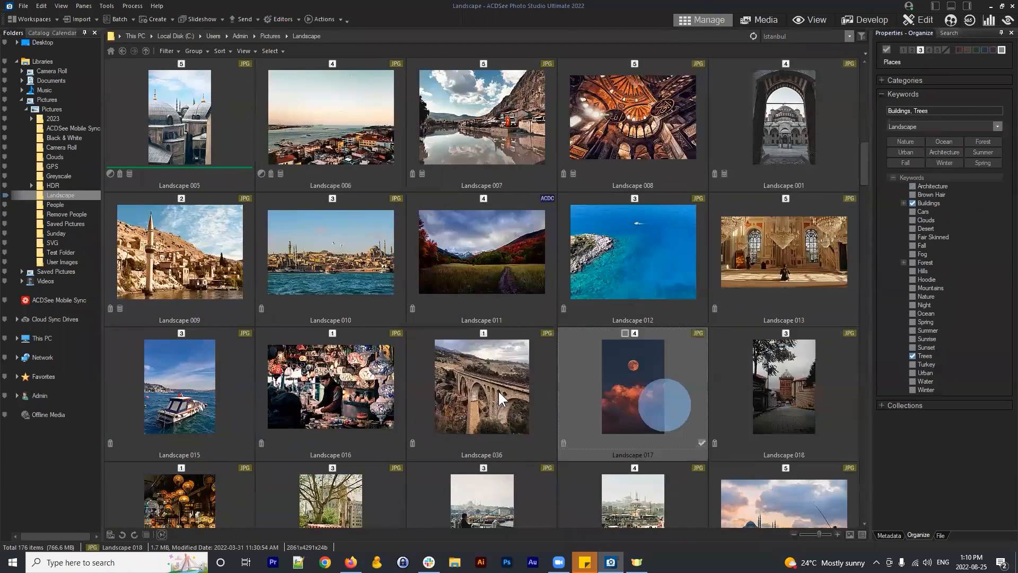
pyautogui.click(498, 390)
pyautogui.scroll(-3, 477, 380)
pyautogui.click(677, 403)
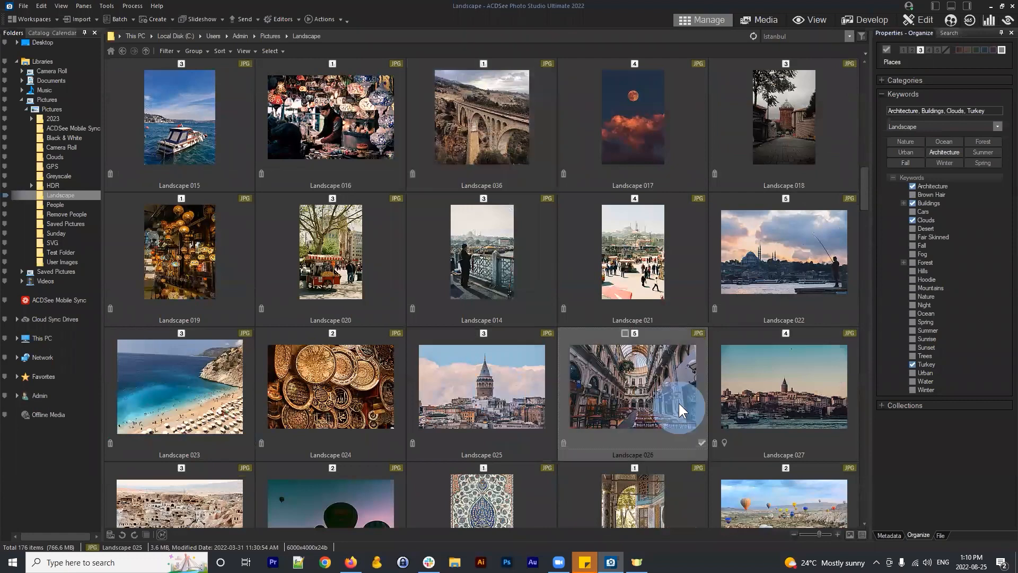
pyautogui.click(643, 268)
pyautogui.scroll(3, 647, 279)
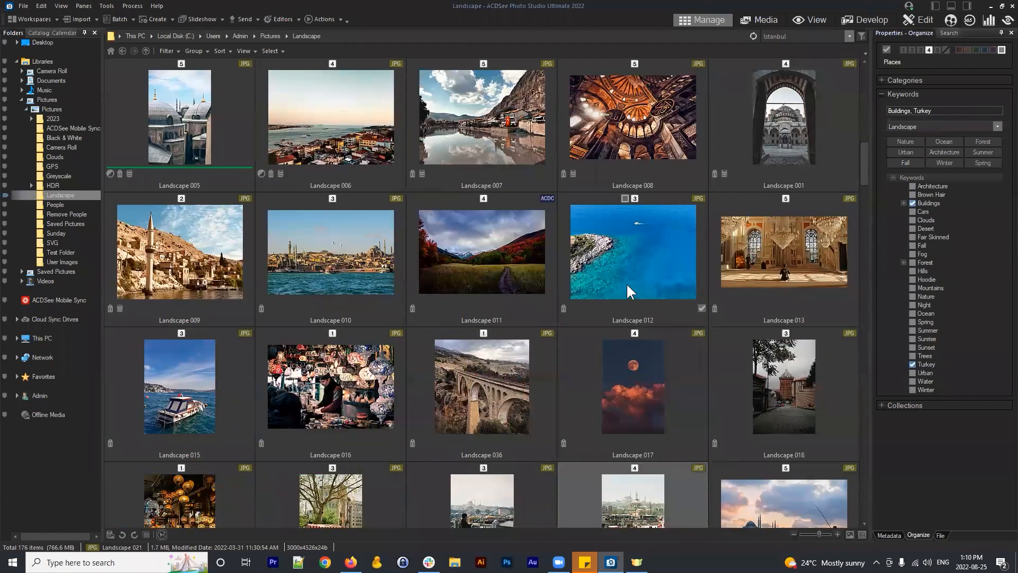
pyautogui.scroll(2, 620, 222)
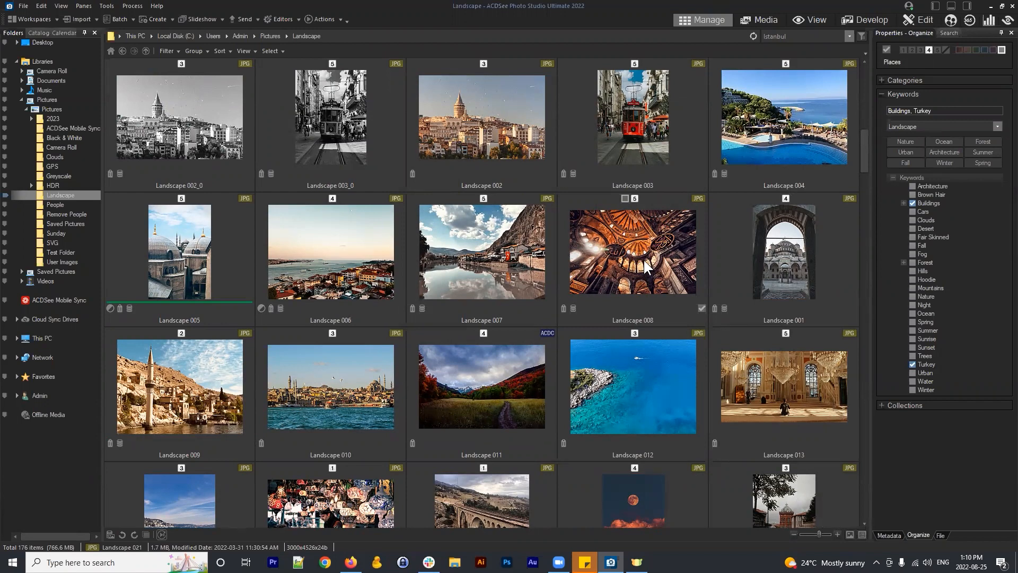
# Select the image Landscape 008, expand its IPTC metadata section, and compare those fields with its assigned keywords
pyautogui.click(631, 250)
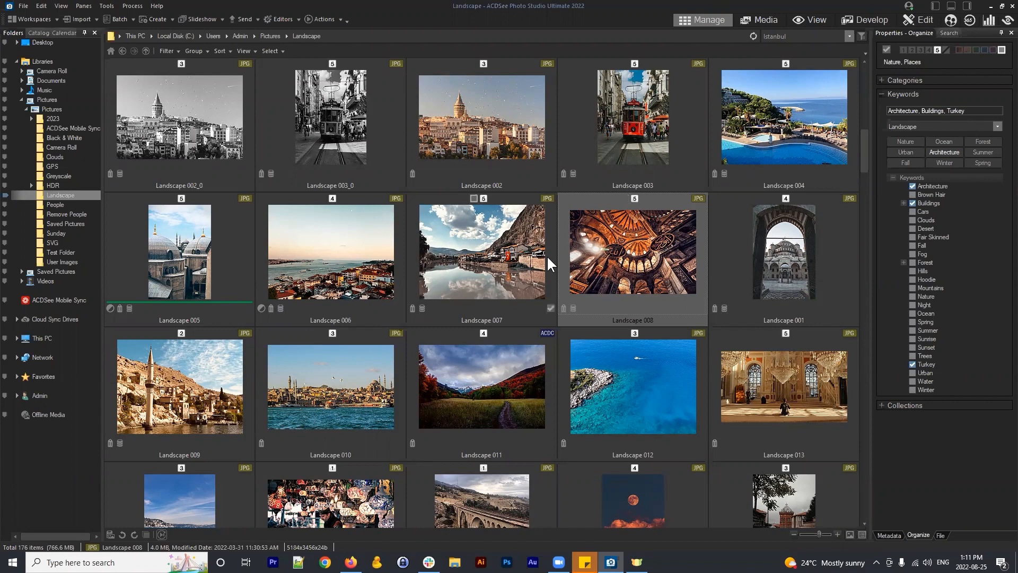
pyautogui.click(889, 534)
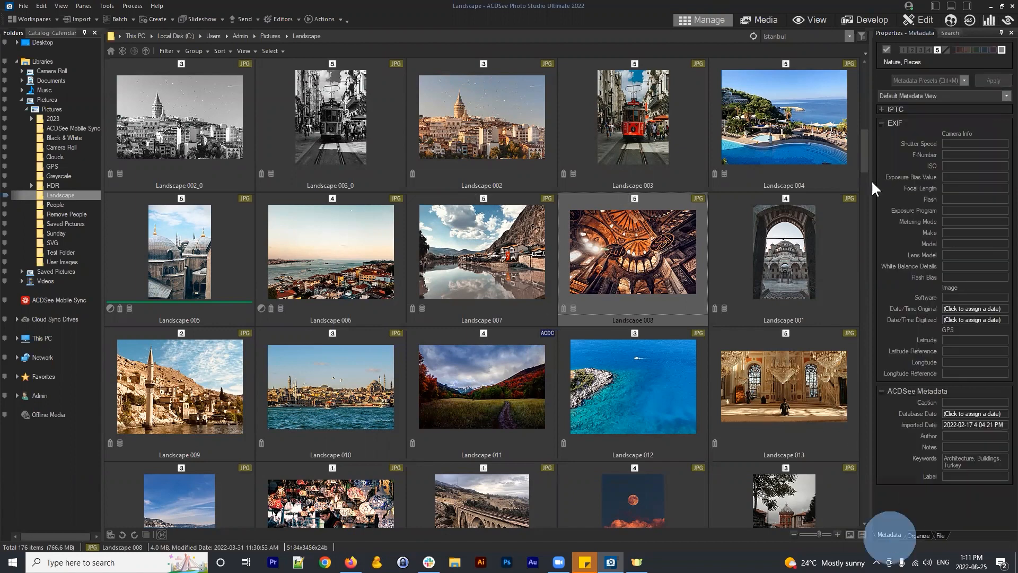
pyautogui.click(883, 109)
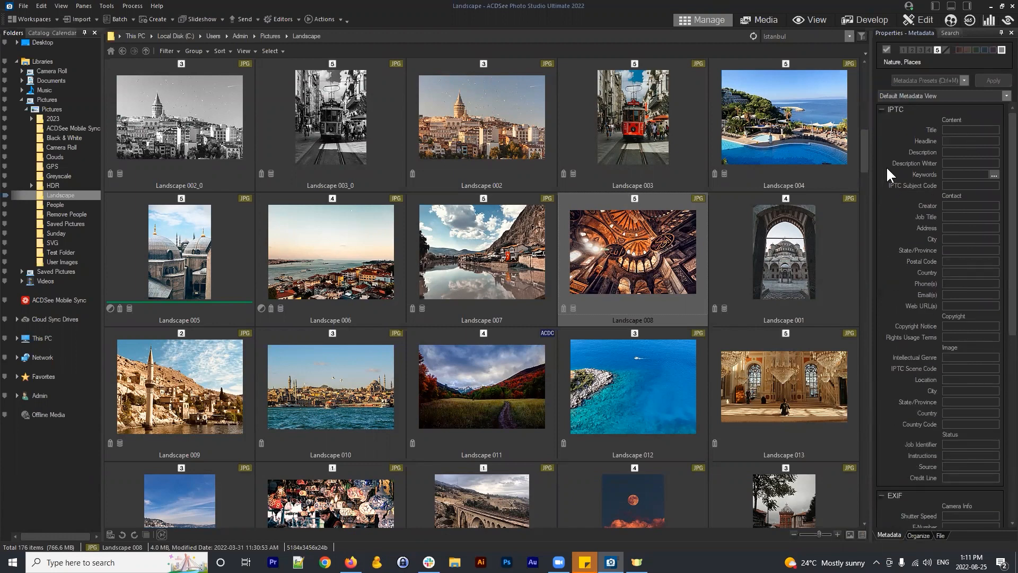
pyautogui.click(917, 535)
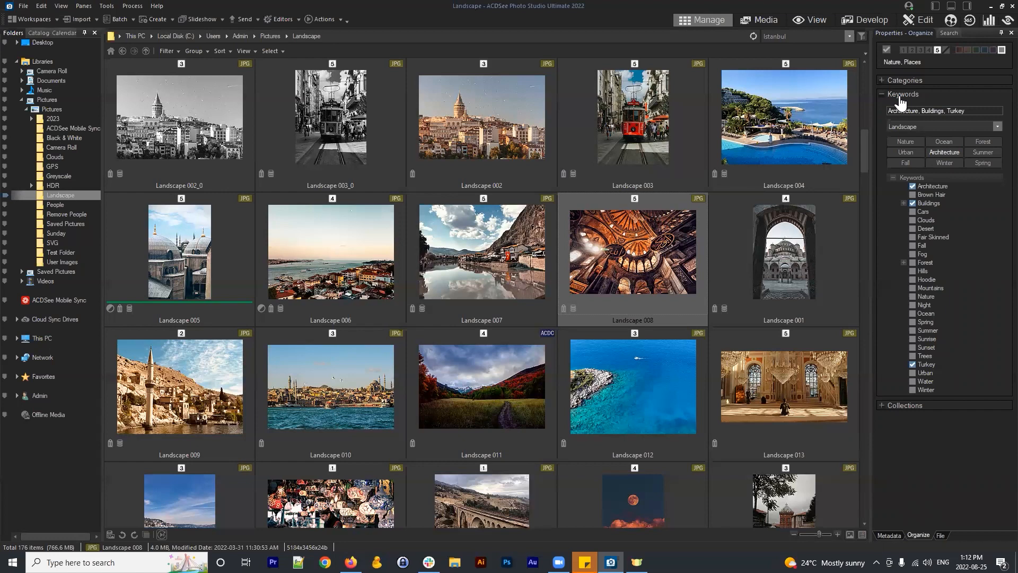
pyautogui.click(888, 534)
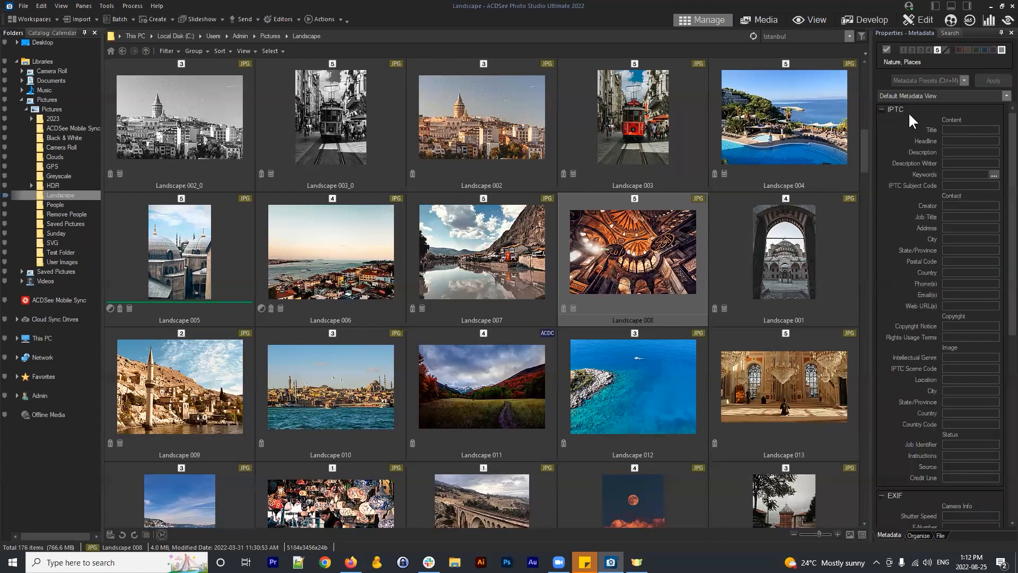
# Review the IPTC and EXIF metadata fields of Landscape 008, from the content fields through to the GPS fields
pyautogui.scroll(-9, 908, 112)
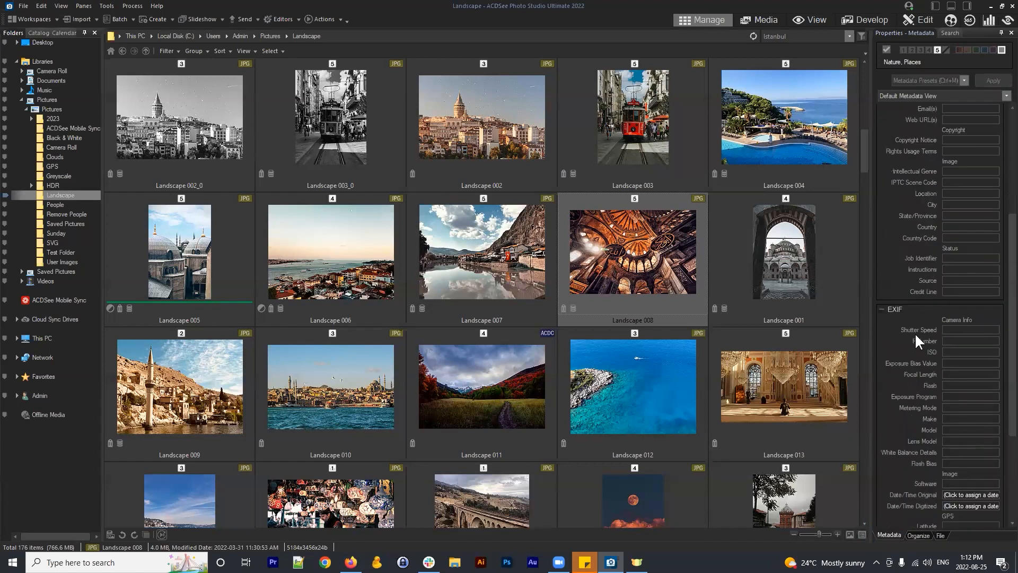
pyautogui.scroll(-2, 914, 339)
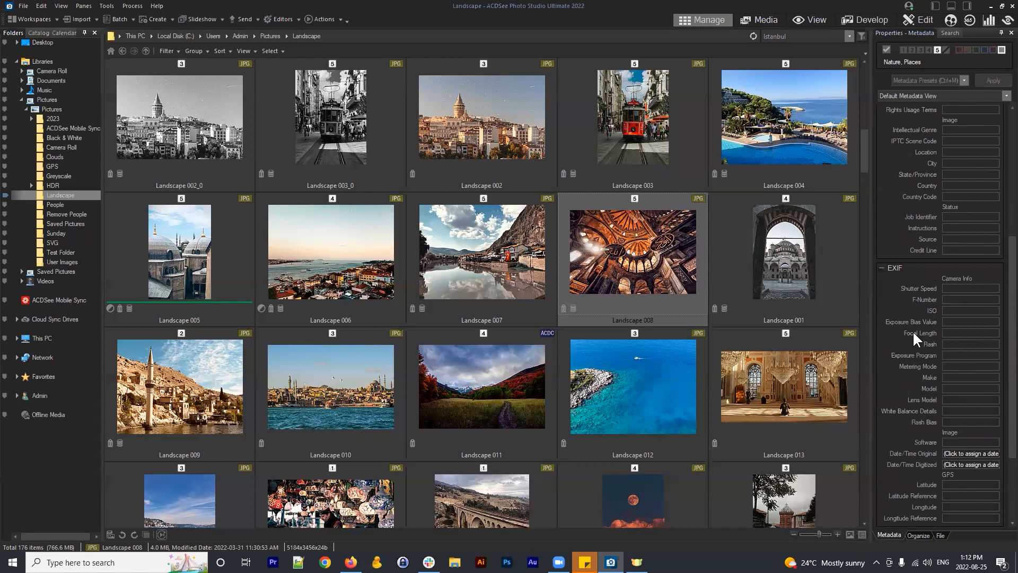
pyautogui.scroll(11, 960, 273)
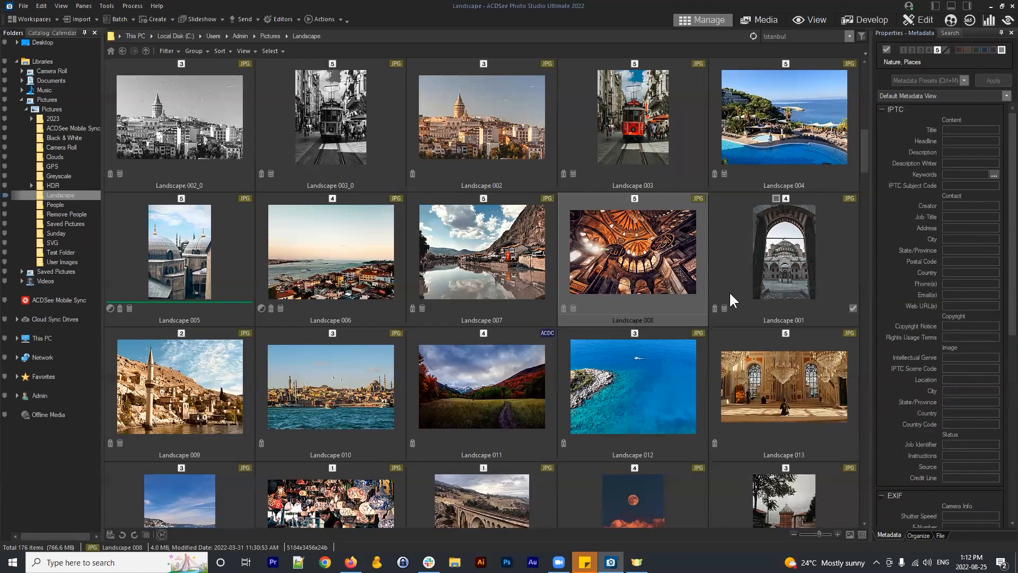
pyautogui.scroll(-6, 943, 265)
pyautogui.scroll(-6, 943, 393)
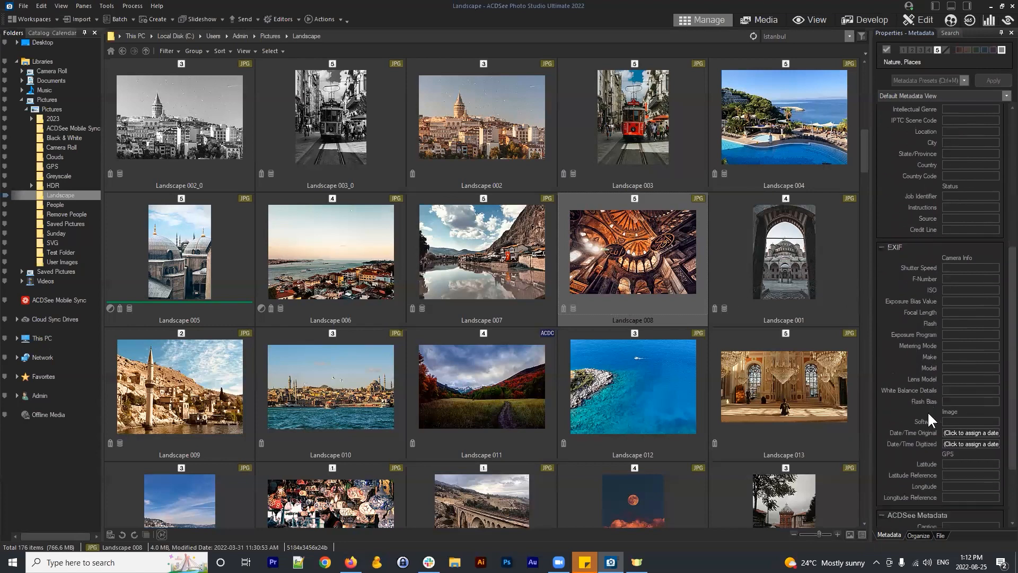
pyautogui.scroll(3, 930, 386)
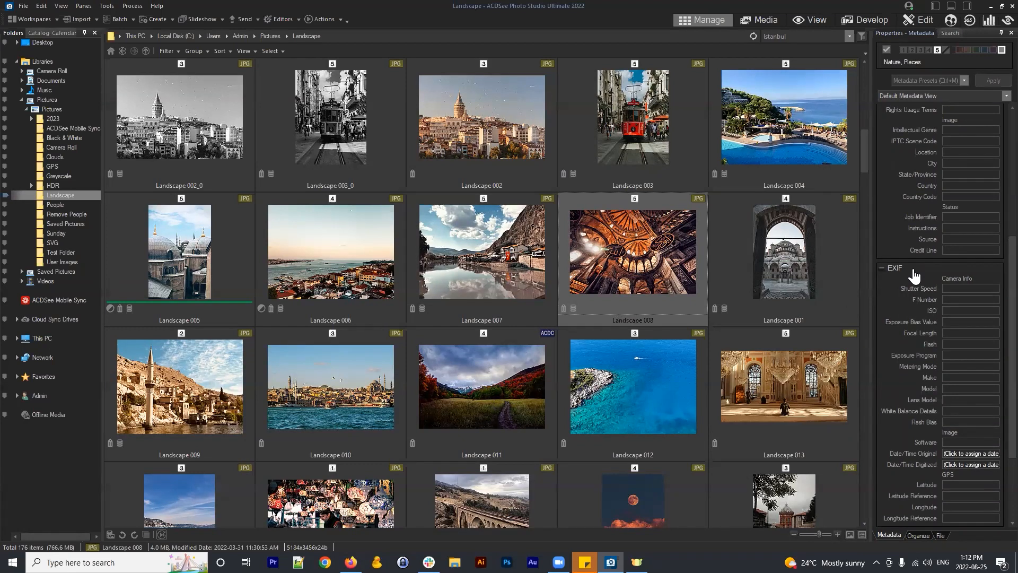
pyautogui.scroll(5, 923, 262)
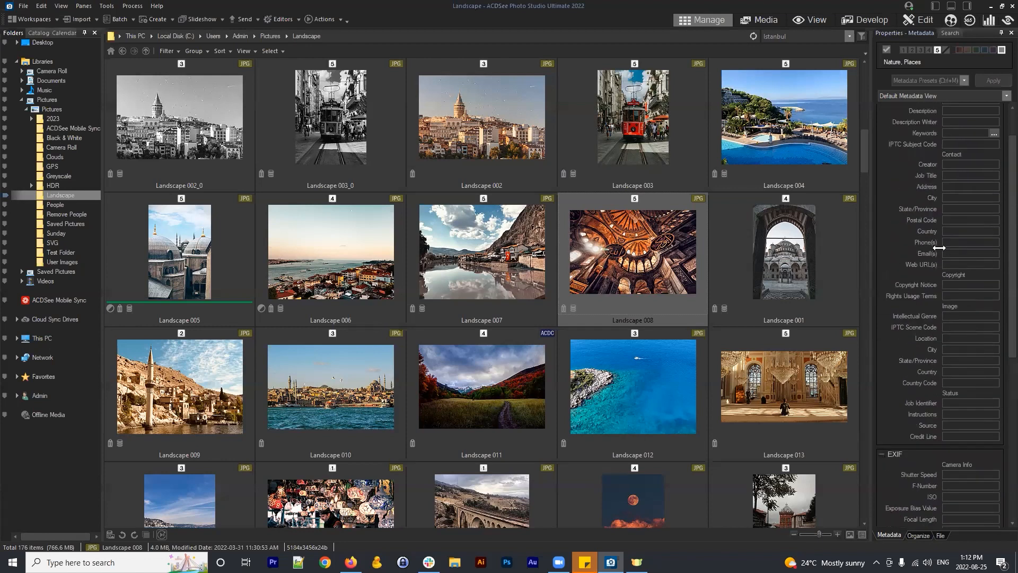
pyautogui.scroll(1, 939, 248)
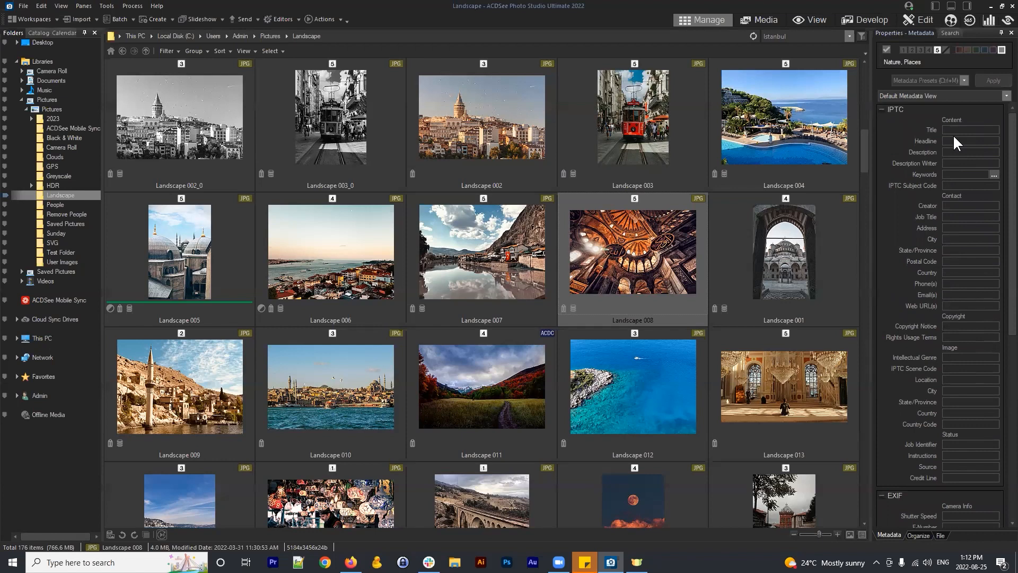
# Visit the IPTC Keywords, Copyright Notice and Creator fields without entering anything, and collapse the IPTC section
pyautogui.click(954, 175)
pyautogui.click(961, 325)
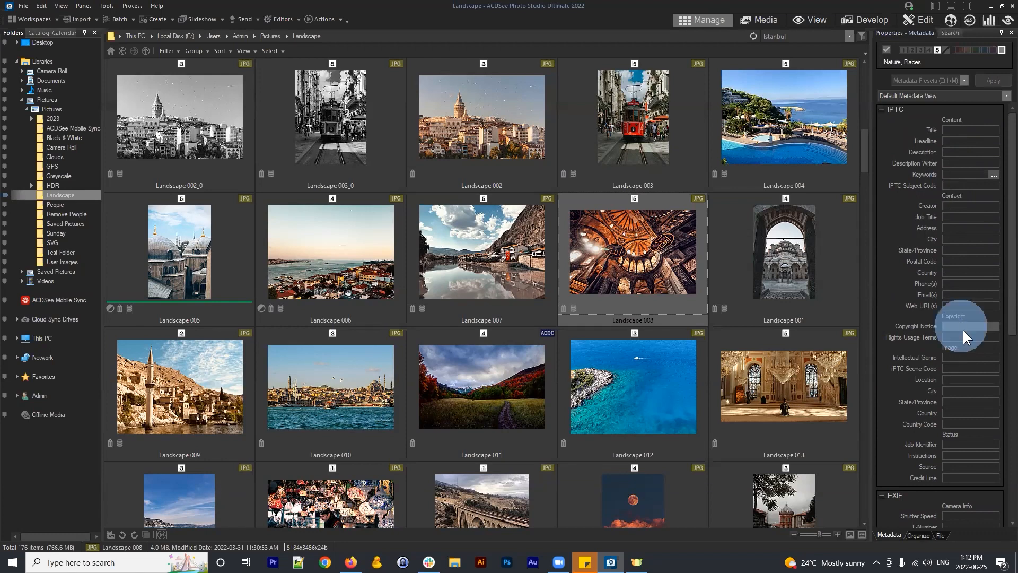
pyautogui.click(955, 205)
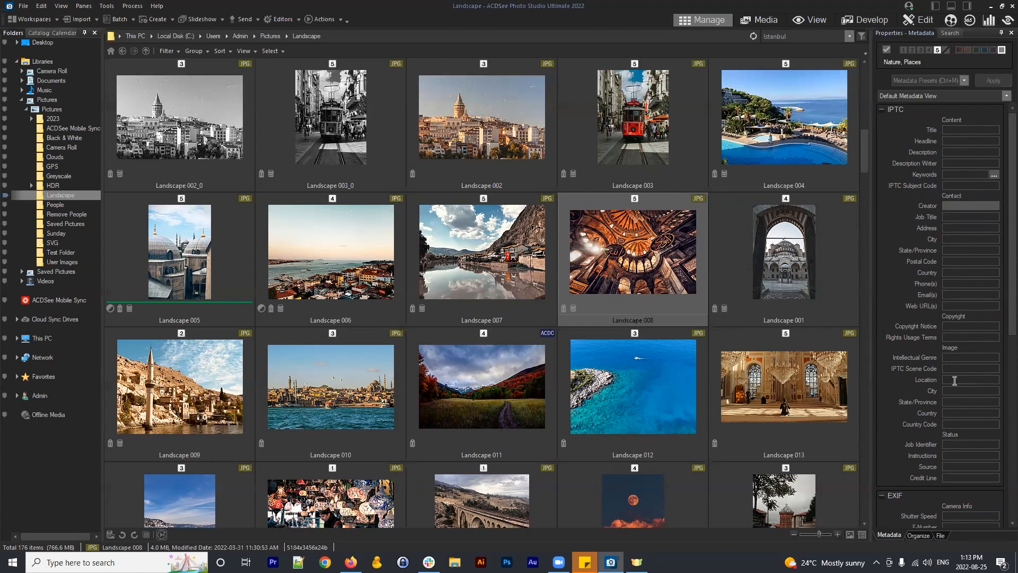
pyautogui.click(882, 111)
pyautogui.click(882, 110)
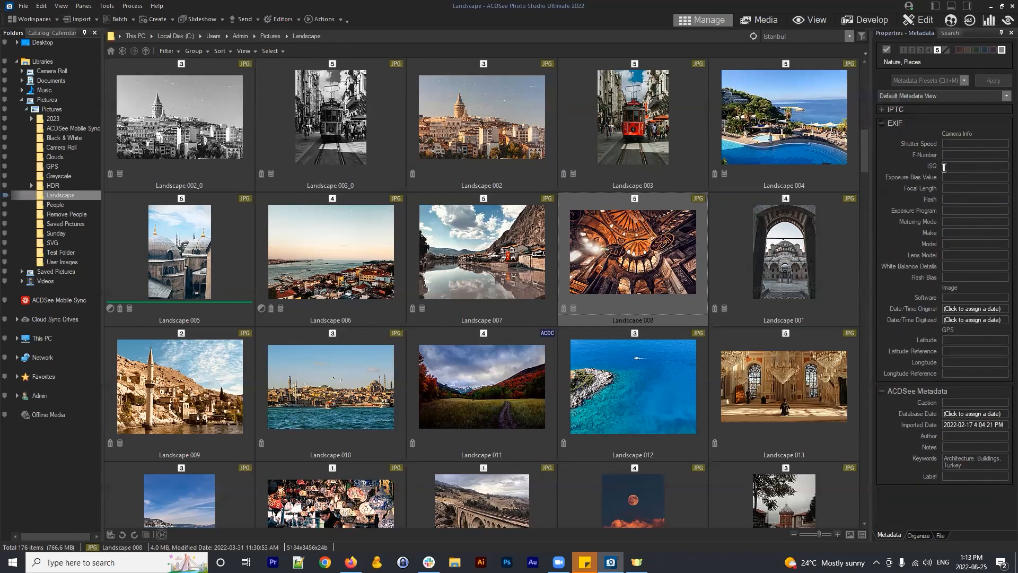
# Collapse and reopen the EXIF section, and visit its Shutter Speed and Longitude Reference fields without entering values
pyautogui.click(922, 124)
pyautogui.click(920, 125)
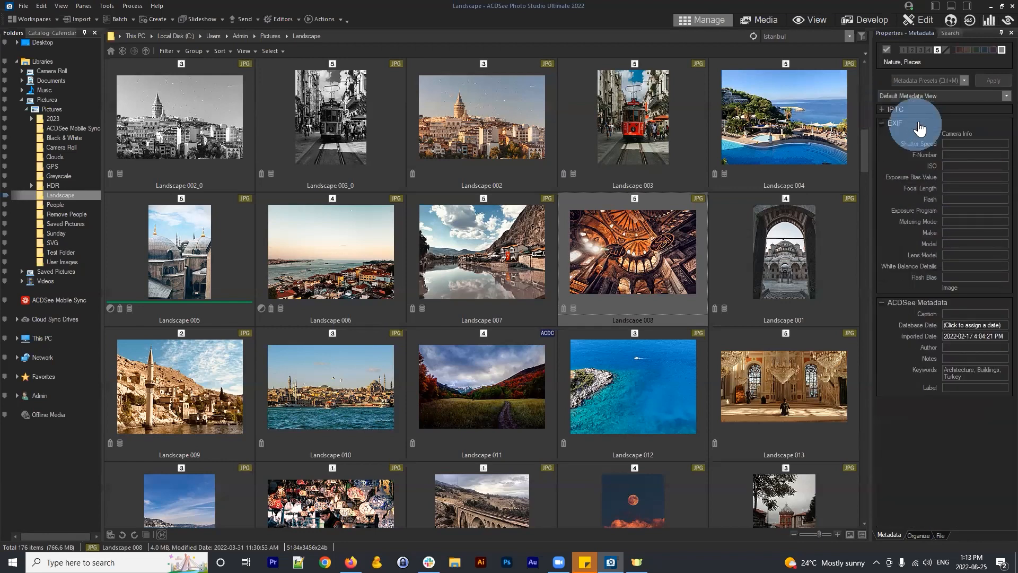
pyautogui.click(952, 144)
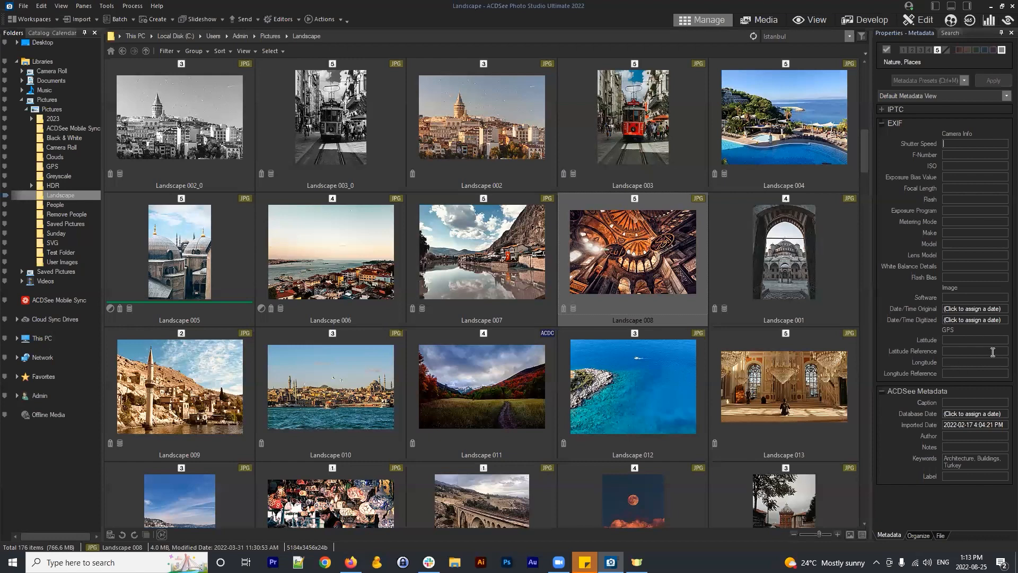
pyautogui.click(966, 375)
pyautogui.scroll(5, 567, 275)
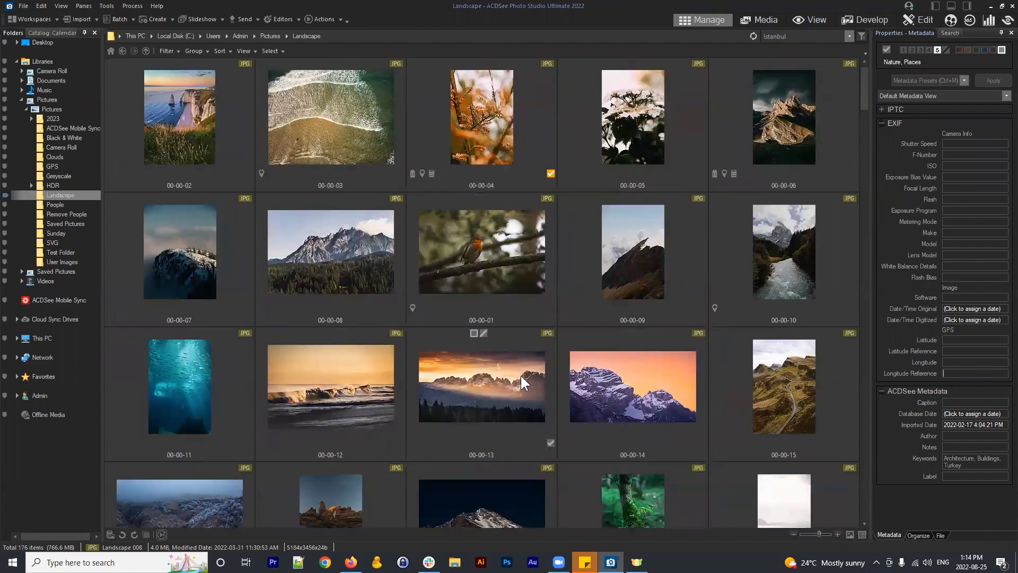
pyautogui.scroll(-3, 520, 375)
pyautogui.scroll(2, 546, 331)
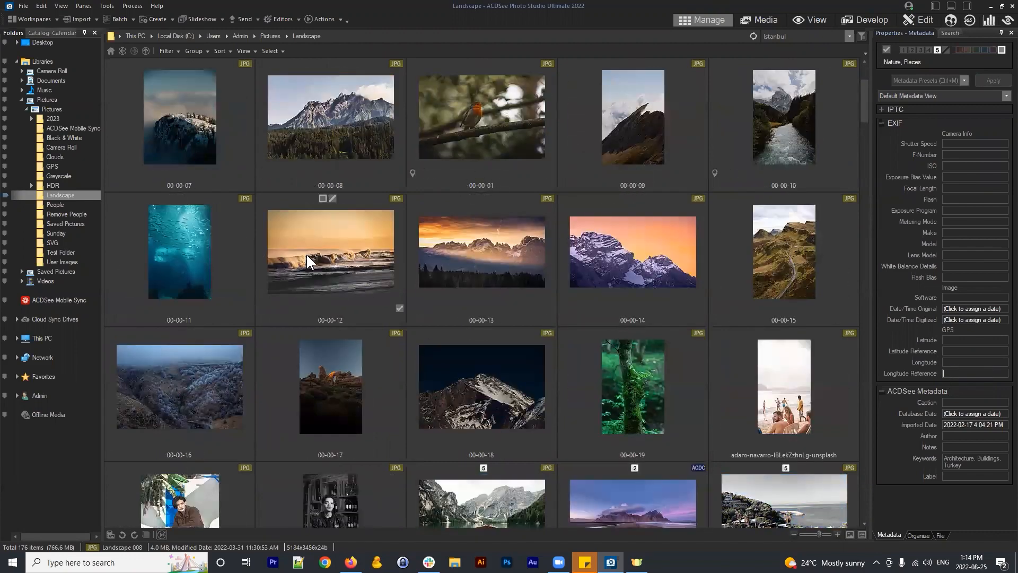
# Select images 00-00-11 through 00-00-15, collapse their EXIF section, and rate all five images 5
pyautogui.click(185, 264)
pyautogui.keyDown('shift'); pyautogui.click(799, 247); pyautogui.keyUp('shift')
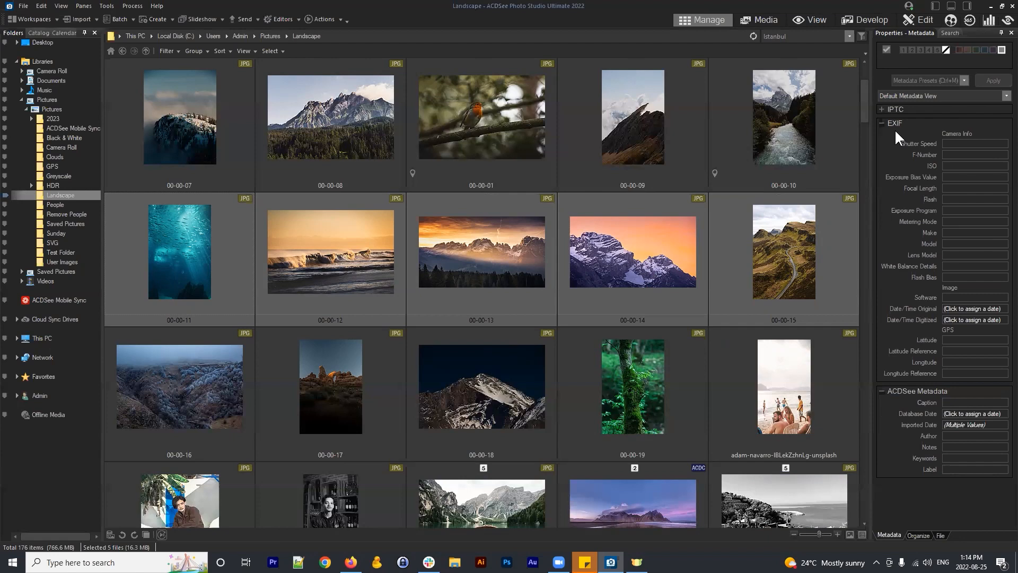
pyautogui.click(879, 124)
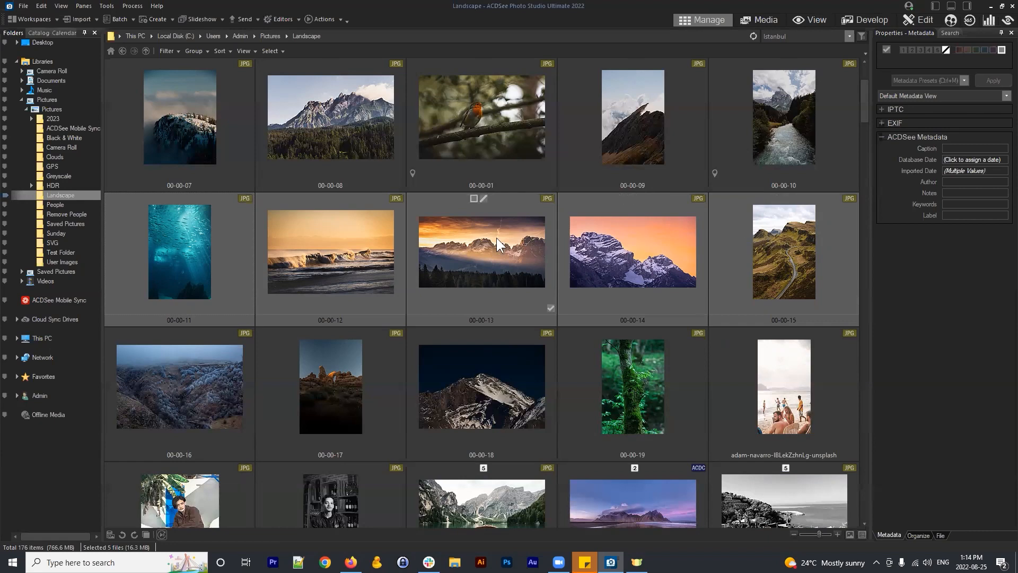
pyautogui.click(937, 48)
pyautogui.click(180, 256)
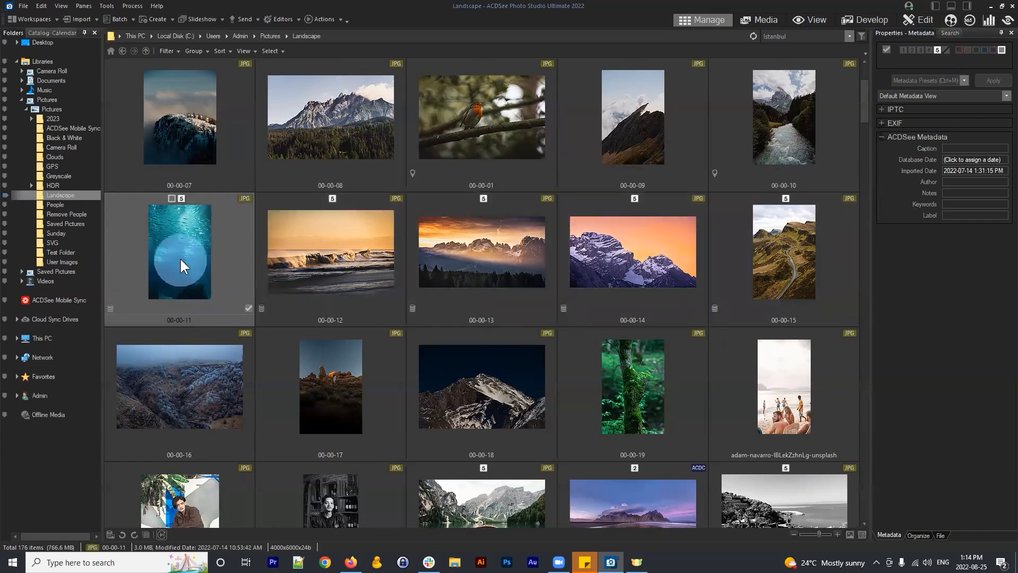
pyautogui.click(329, 250)
# Embed the ACDSee metadata and face data in images 00-00-11 through 00-00-15, including files on network drives and writing sidecar files
pyautogui.click(204, 248)
pyautogui.keyDown('shift'); pyautogui.click(789, 241); pyautogui.keyUp('shift')
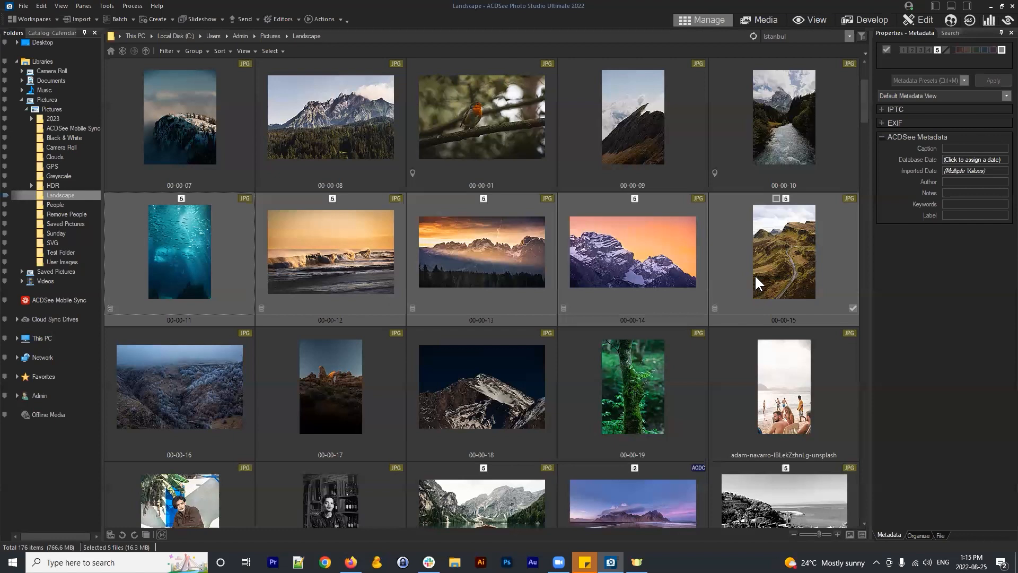
pyautogui.rightClick(743, 235)
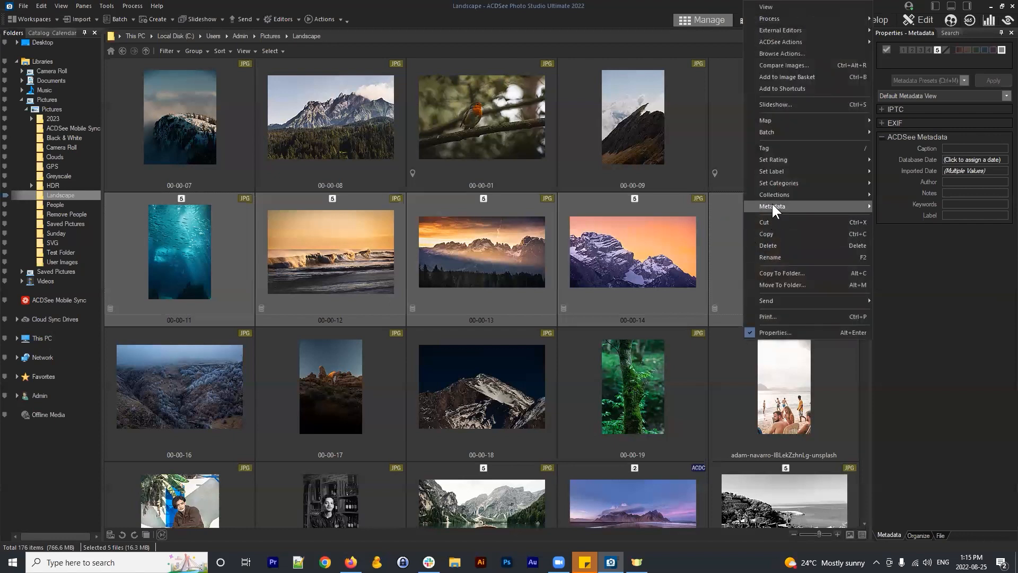
pyautogui.moveTo(773, 207)
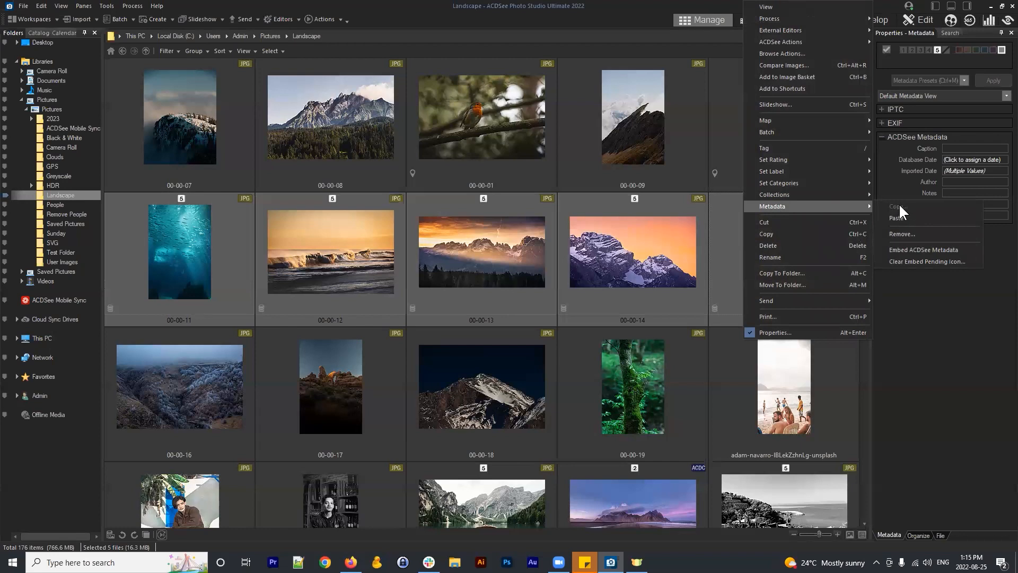
pyautogui.click(920, 249)
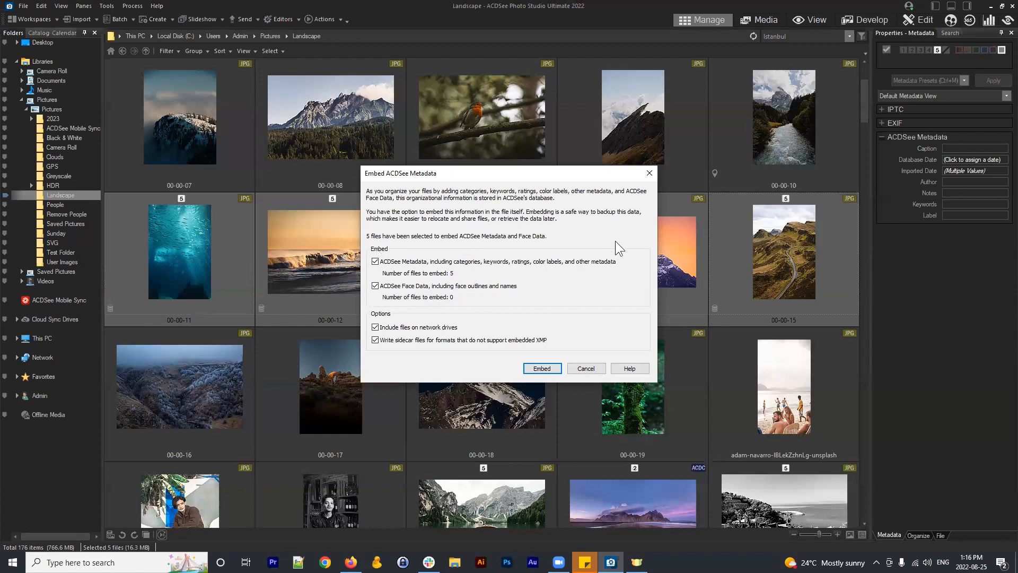
pyautogui.click(542, 368)
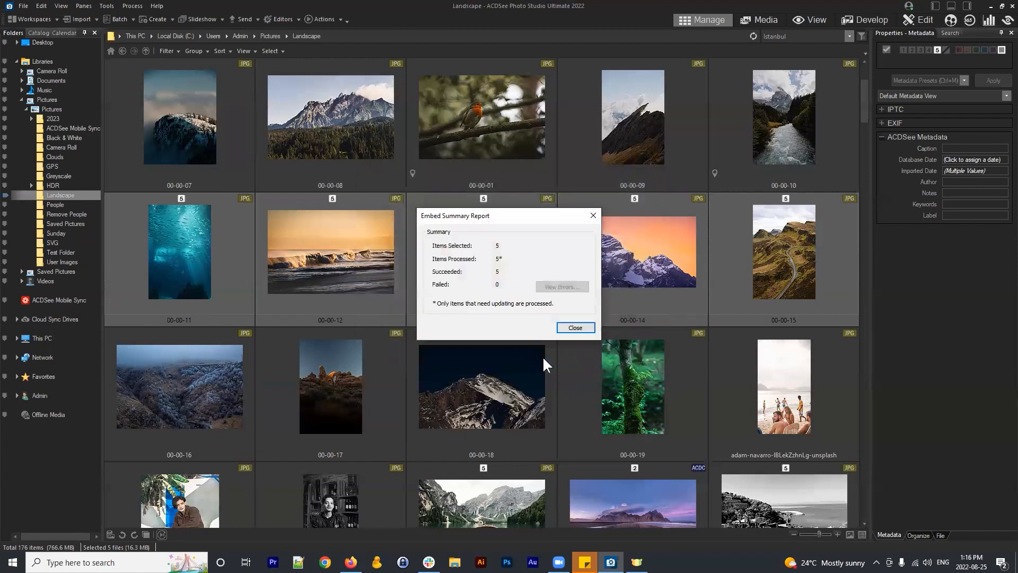
pyautogui.click(578, 327)
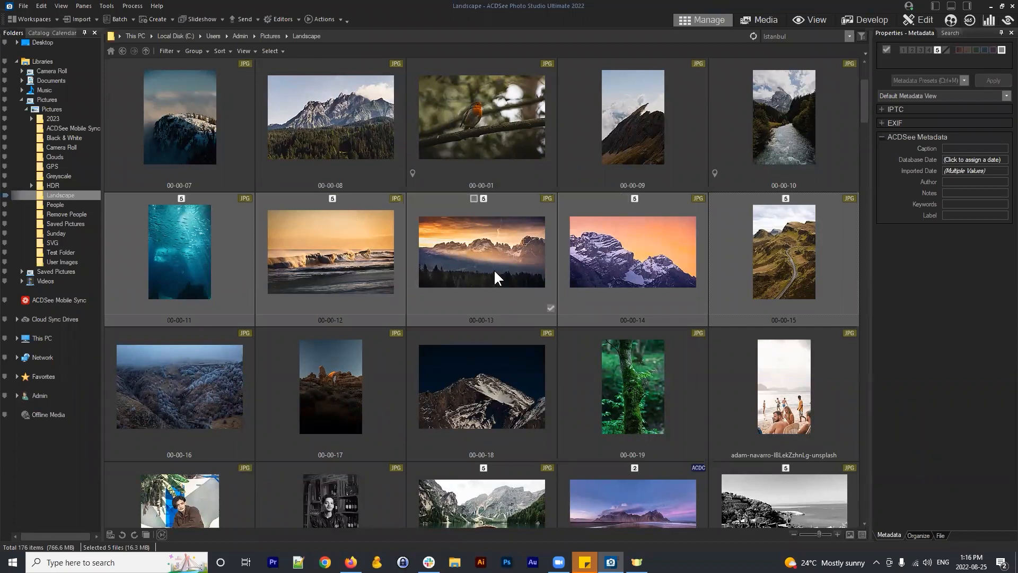
# Look over the available database commands without running any, and select only image 00-00-15
pyautogui.click(107, 6)
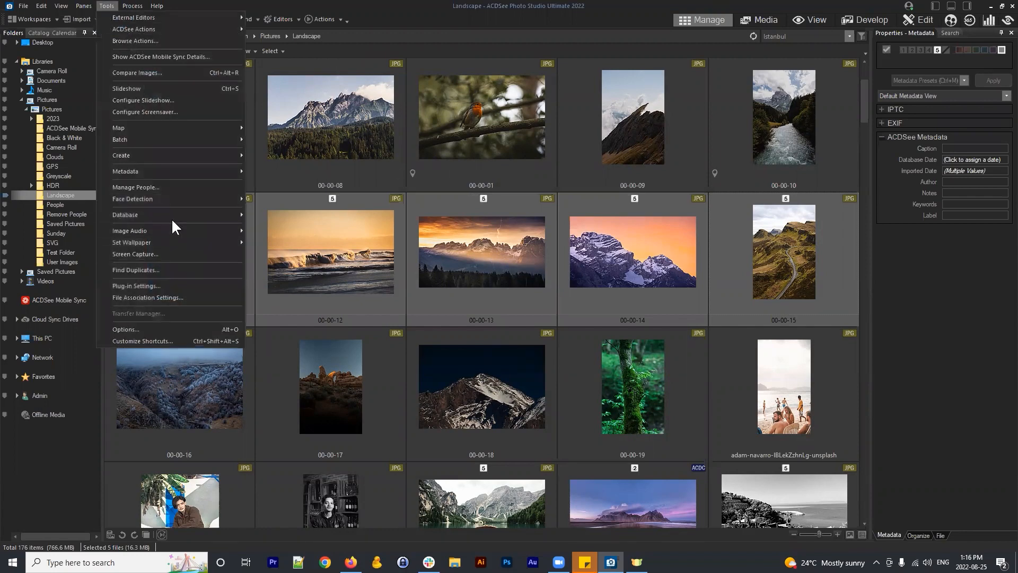
pyautogui.moveTo(170, 218)
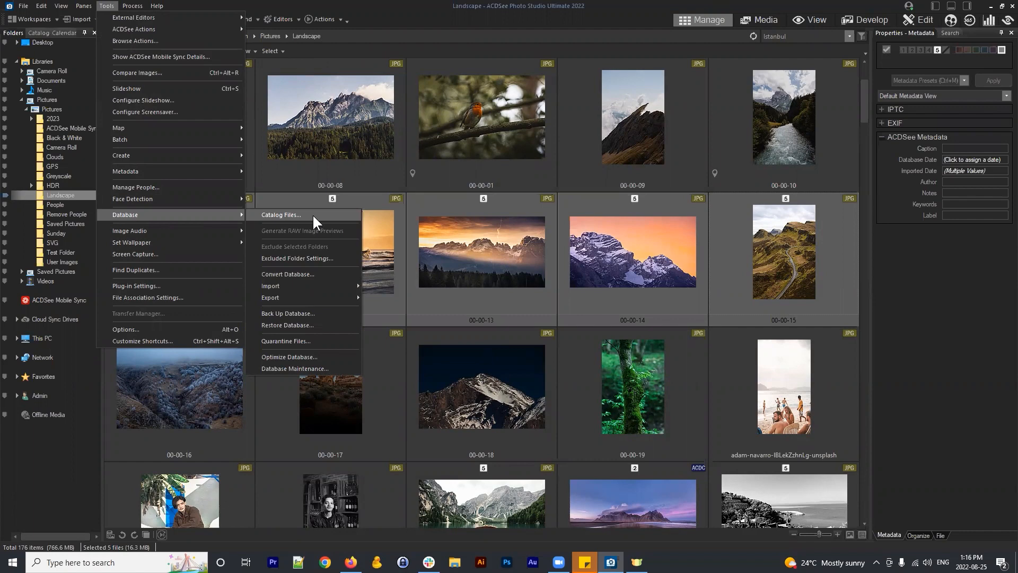
pyautogui.click(670, 282)
pyautogui.click(736, 263)
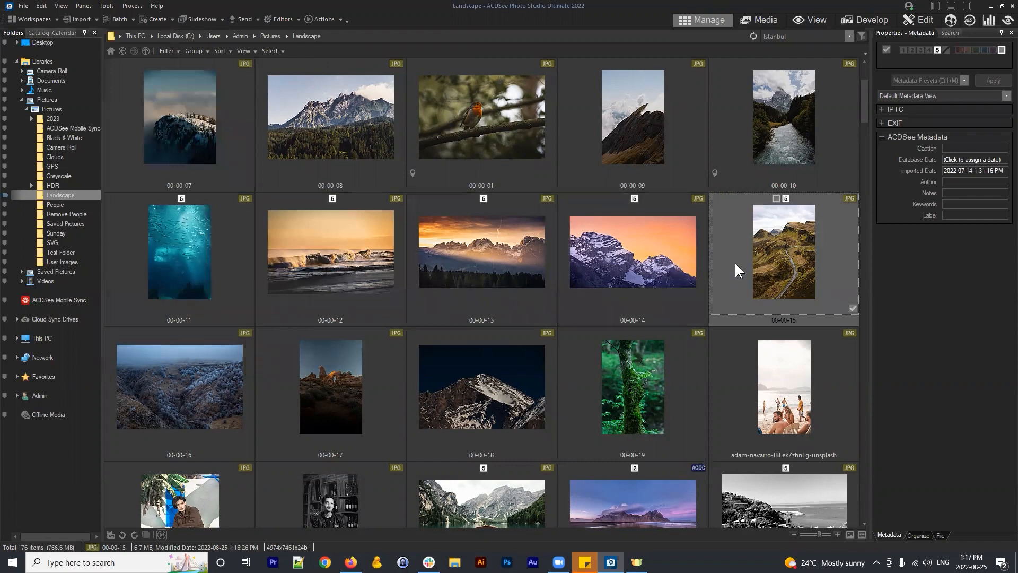
# Examine the location markers on the thumbnails of images 00-00-04 and 00-00-01
pyautogui.scroll(2, 768, 263)
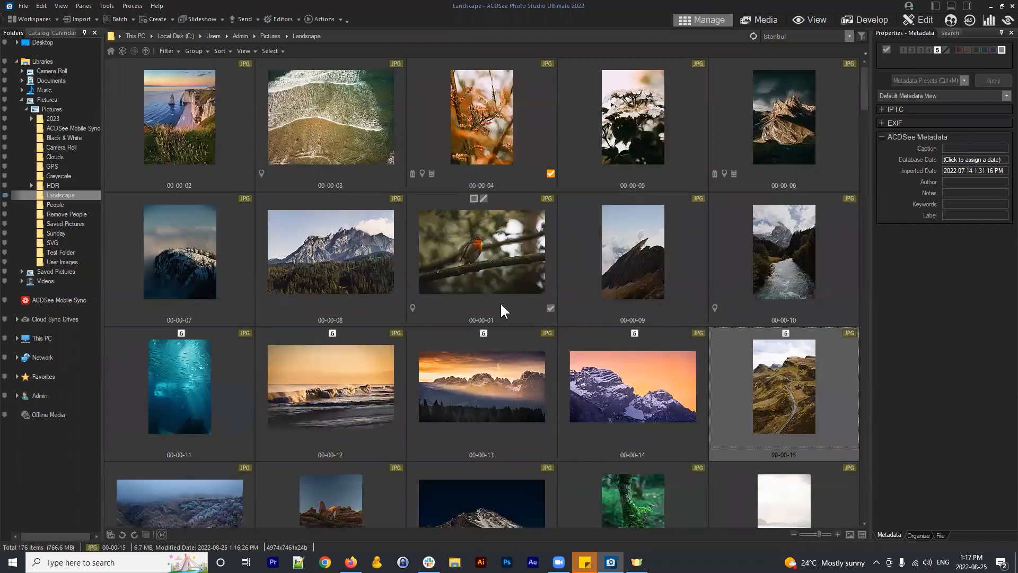
pyautogui.click(466, 132)
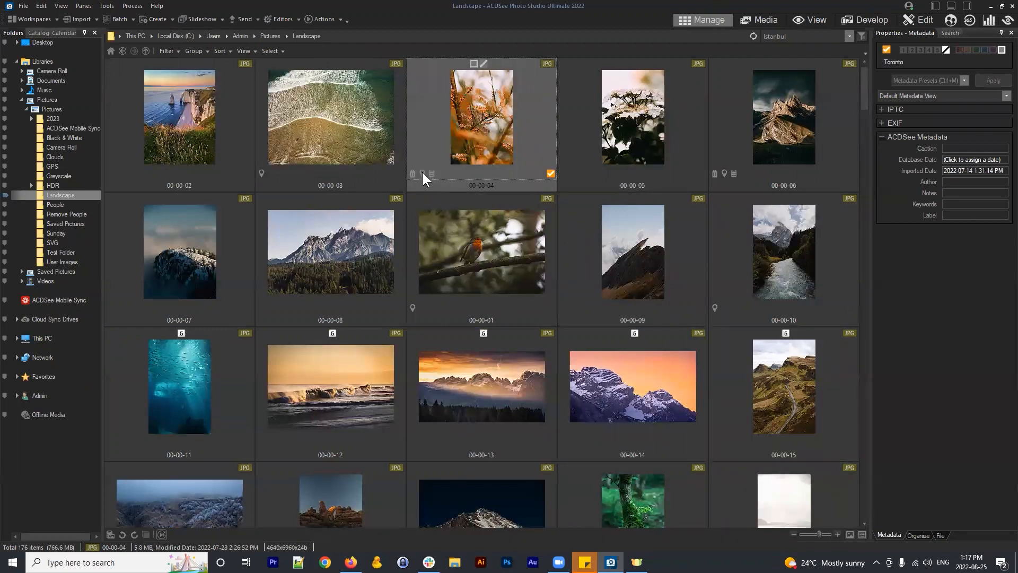
pyautogui.click(413, 309)
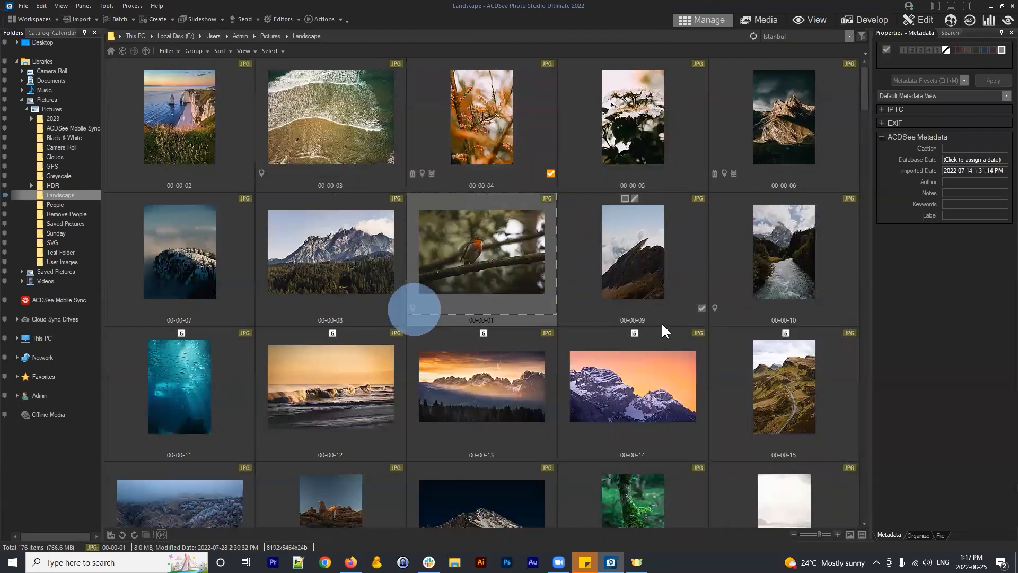
# Select image 00-00-10, expand its EXIF metadata, and inspect the GPS latitude and longitude fields
pyautogui.click(715, 310)
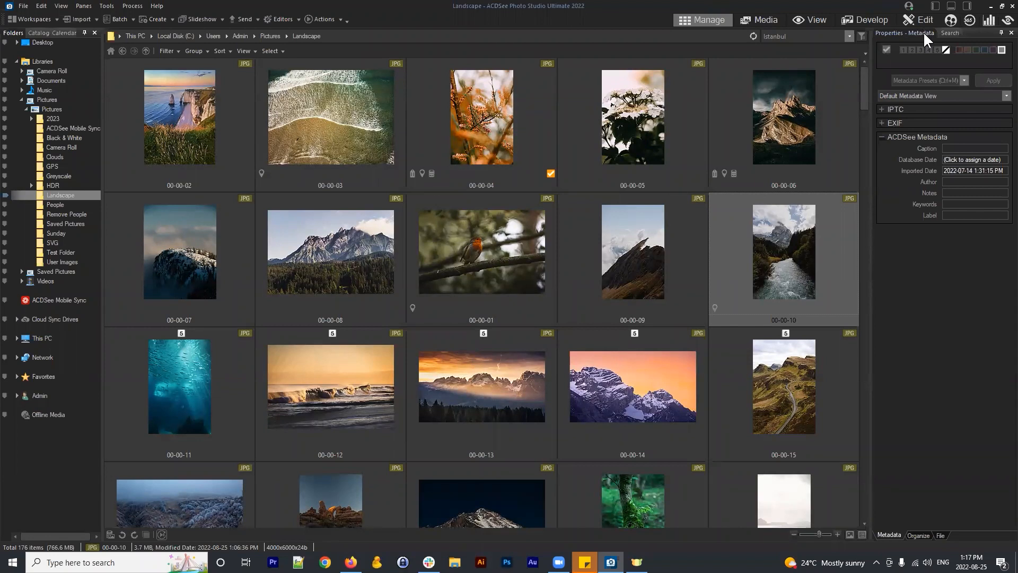
pyautogui.click(882, 125)
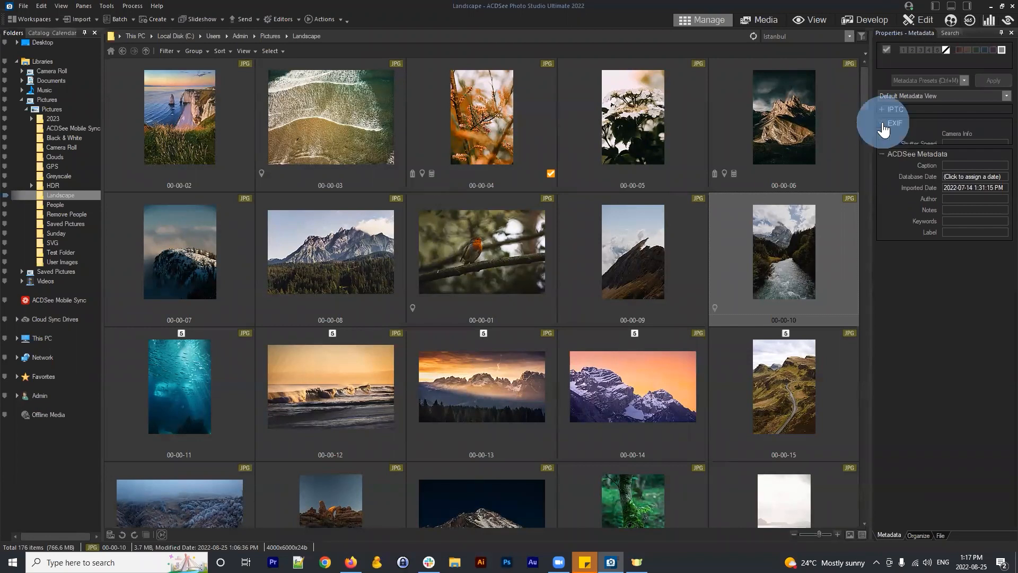
pyautogui.click(996, 378)
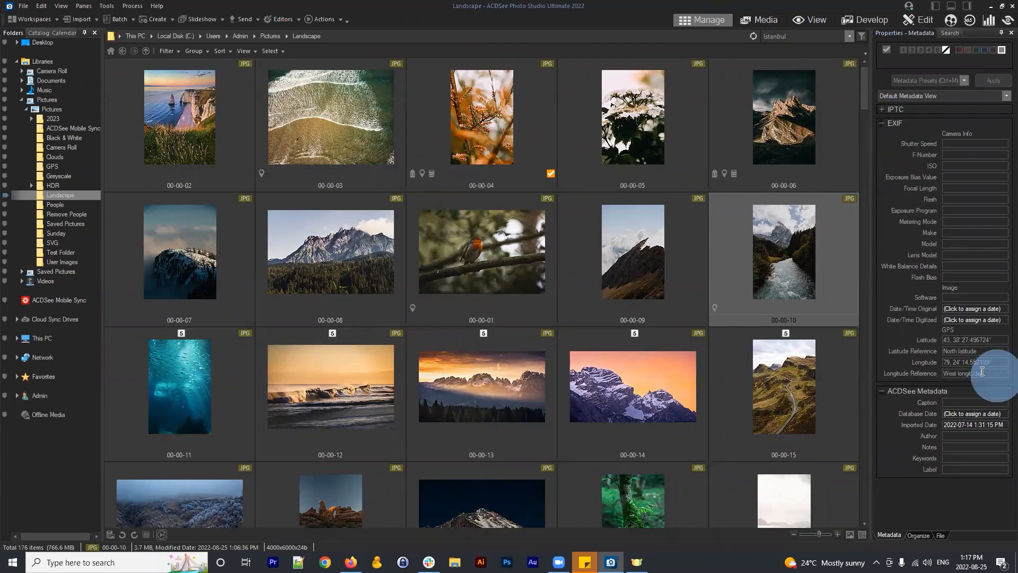
pyautogui.click(951, 339)
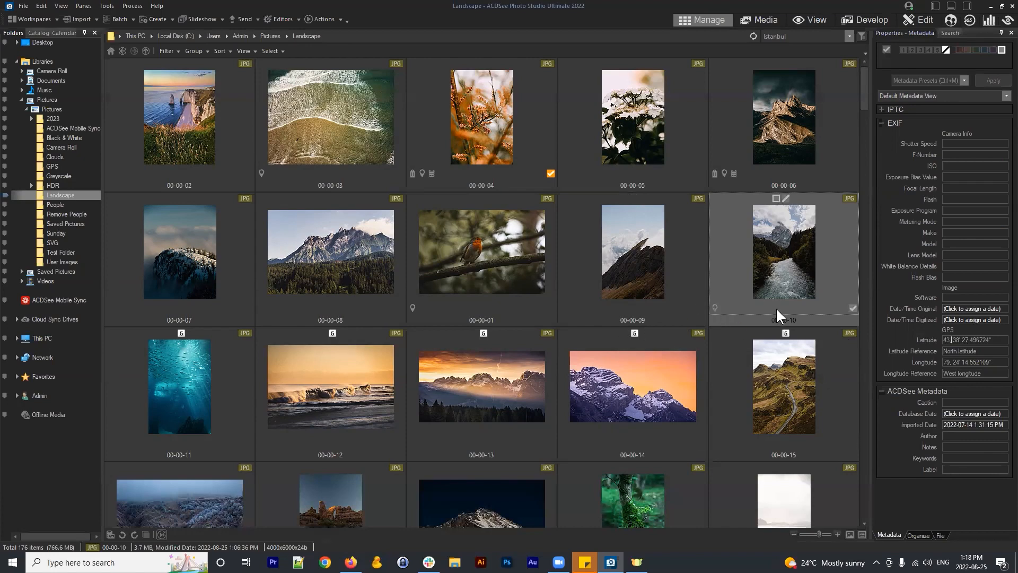
# Show the location of image 00-00-10 on the map, close the Map pane, and reopen it
pyautogui.click(715, 308)
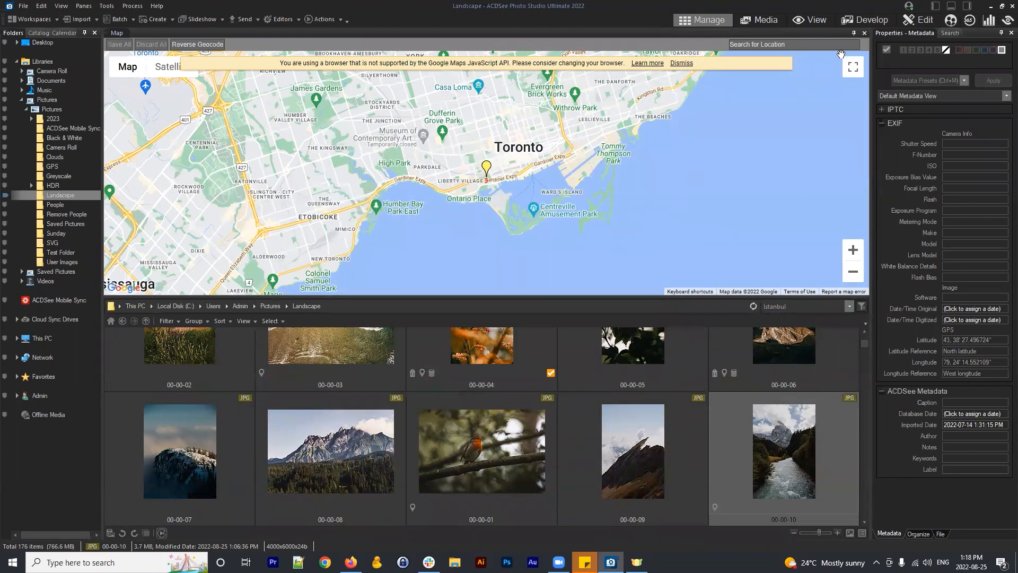
pyautogui.click(864, 33)
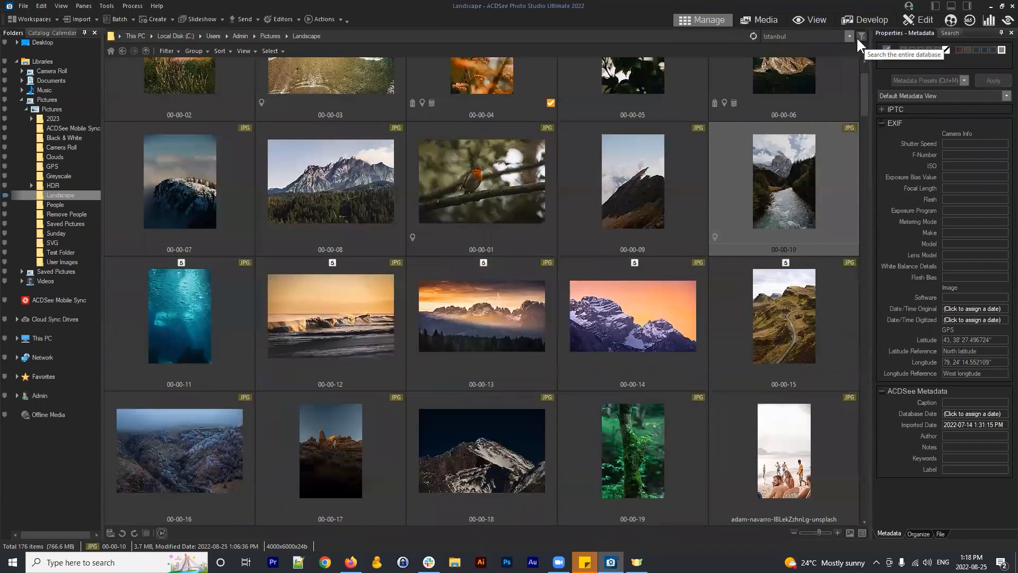
pyautogui.click(715, 237)
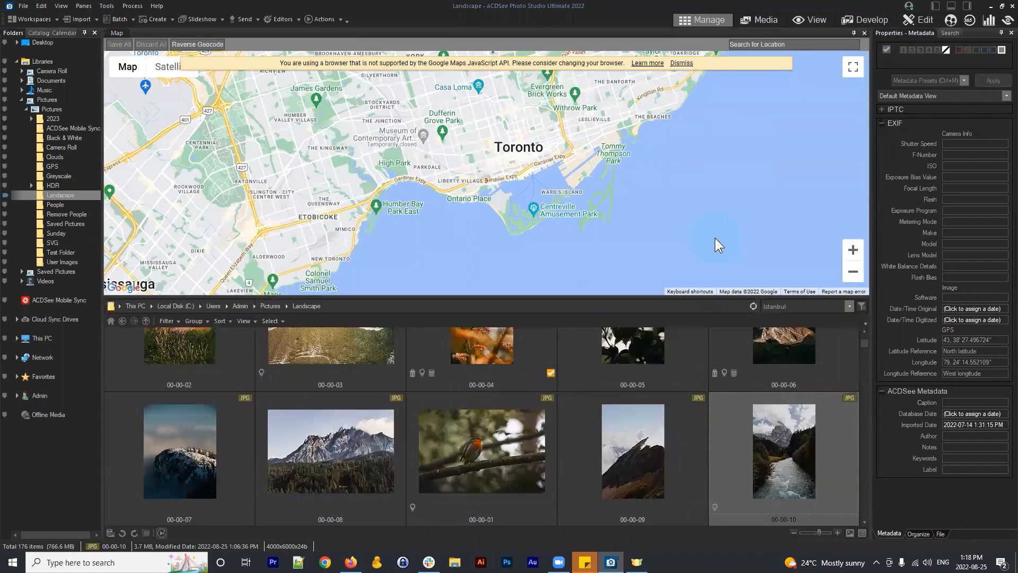
# Examine the geotagged image pins on the map, from Toronto across the Atlantic to Croatia, Serbia and Istanbul
pyautogui.scroll(-5, 570, 143)
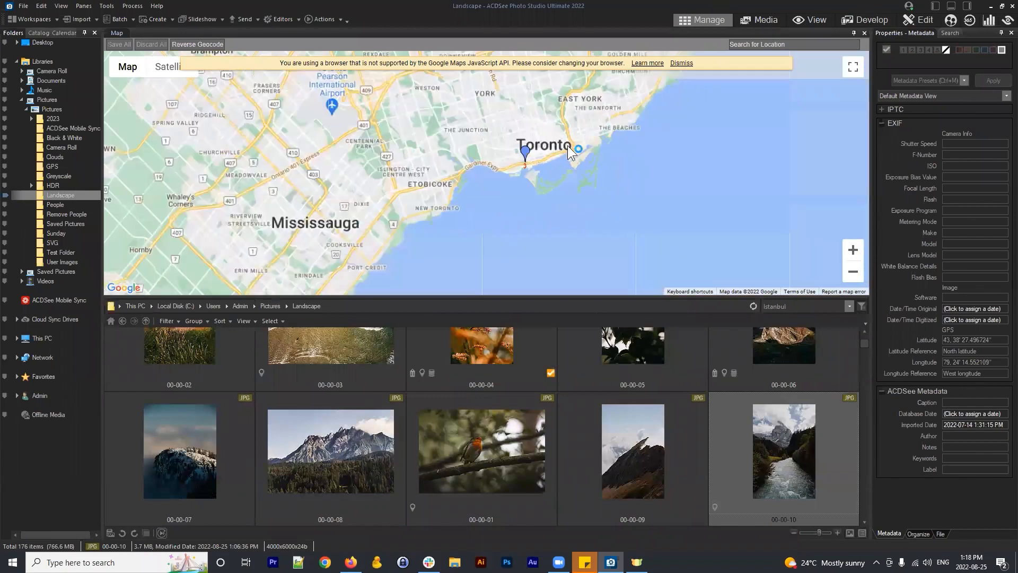
pyautogui.scroll(-5, 600, 130)
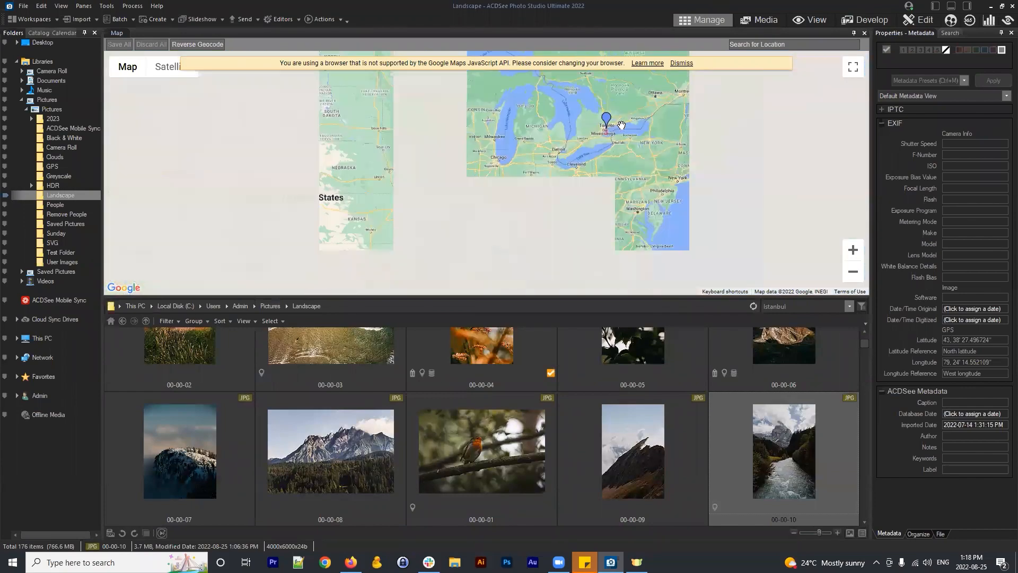
pyautogui.scroll(-3, 641, 162)
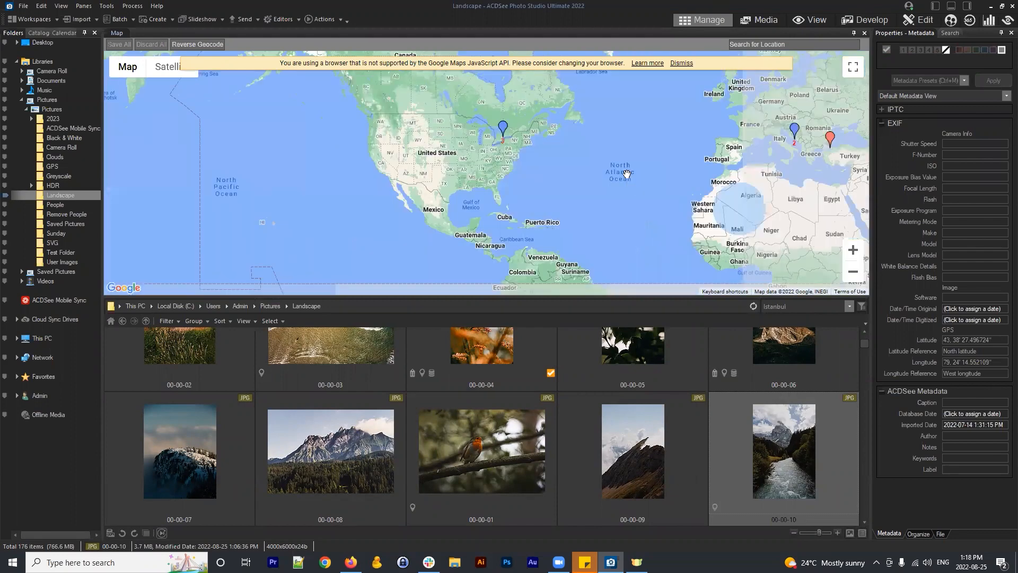
pyautogui.scroll(-2, 557, 162)
pyautogui.scroll(3, 568, 170)
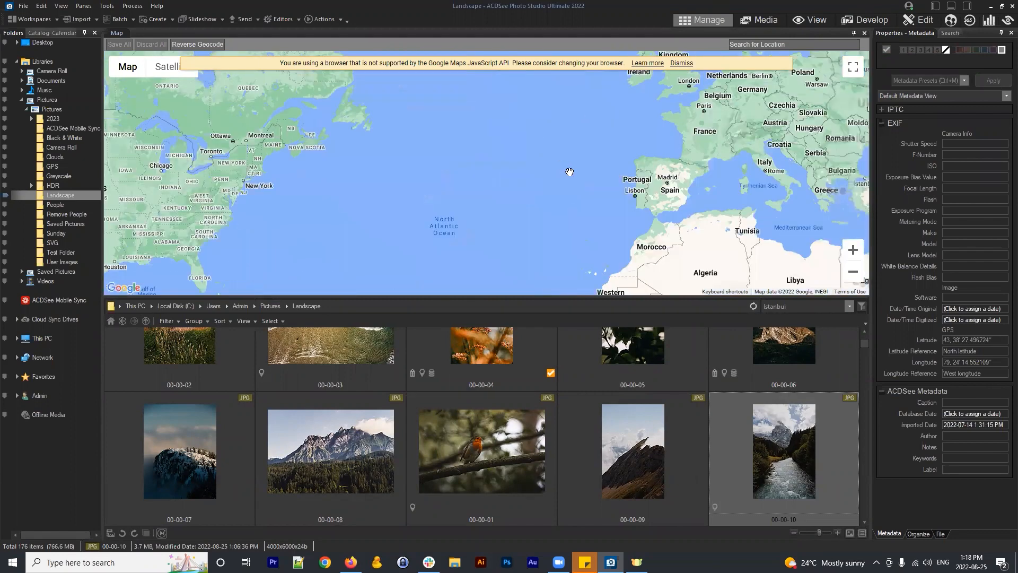
pyautogui.scroll(-1, 575, 168)
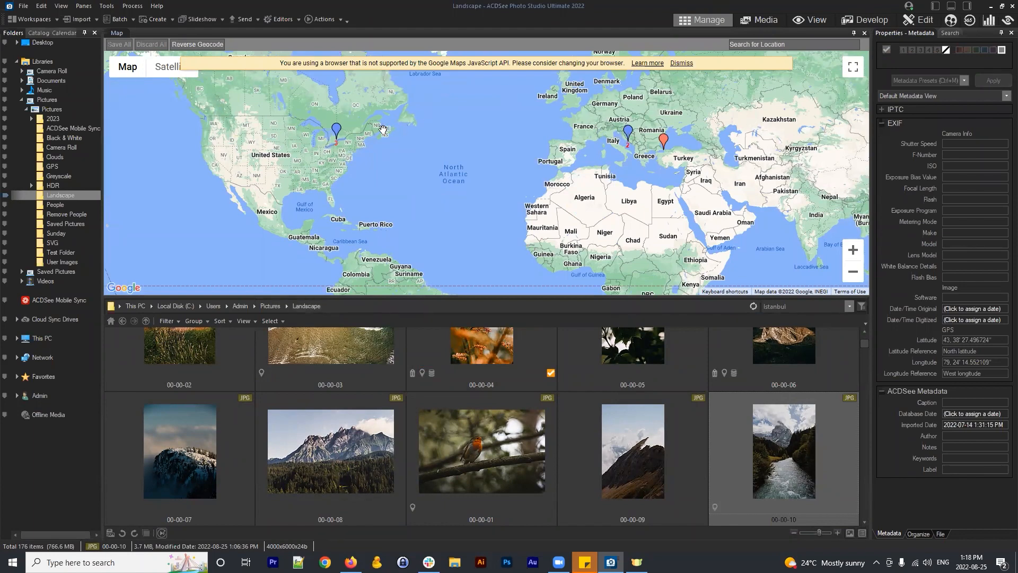
pyautogui.scroll(1, 627, 170)
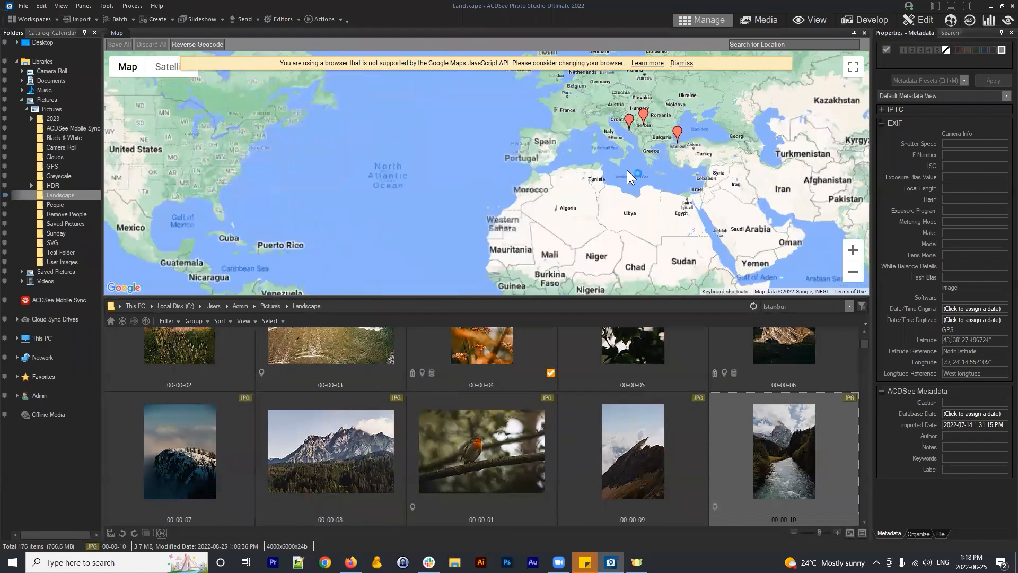
pyautogui.moveTo(710, 242); pyautogui.dragTo(742, 253)
pyautogui.moveTo(303, 201)
pyautogui.mouseDown()
pyautogui.moveTo(318, 191)
pyautogui.moveTo(308, 195)
pyautogui.mouseUp()
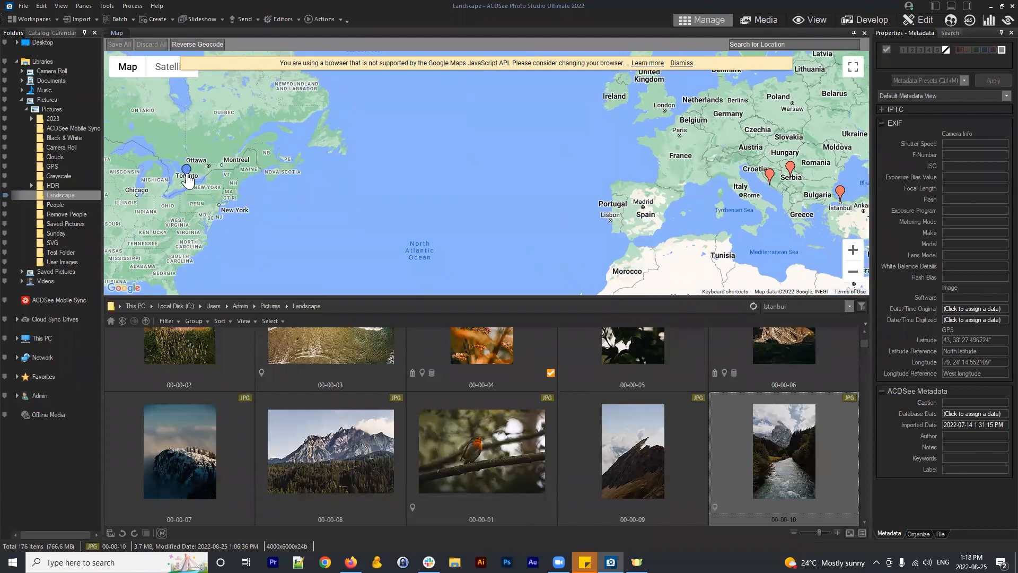
pyautogui.moveTo(737, 188); pyautogui.dragTo(581, 190)
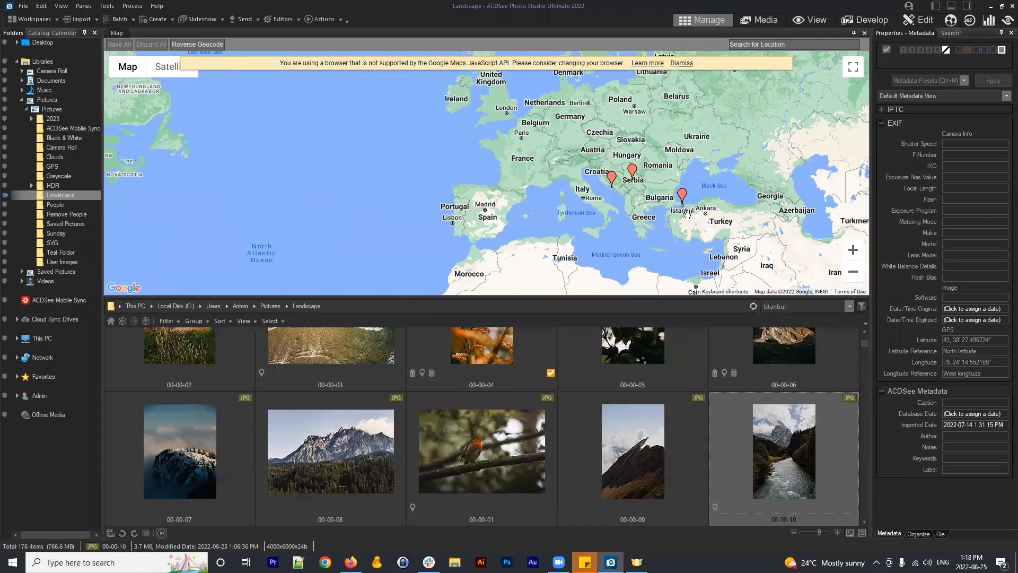
pyautogui.moveTo(514, 223); pyautogui.dragTo(756, 233)
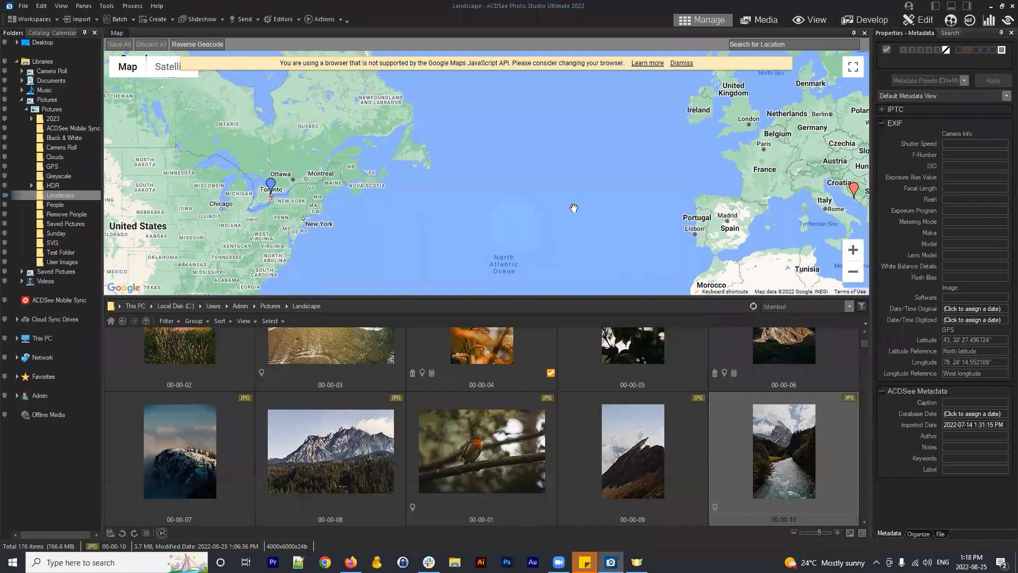
# Examine the Toronto pin against its North American surroundings and the European pins
pyautogui.scroll(-1, 368, 210)
pyautogui.moveTo(371, 211); pyautogui.dragTo(482, 222)
pyautogui.scroll(1, 441, 184)
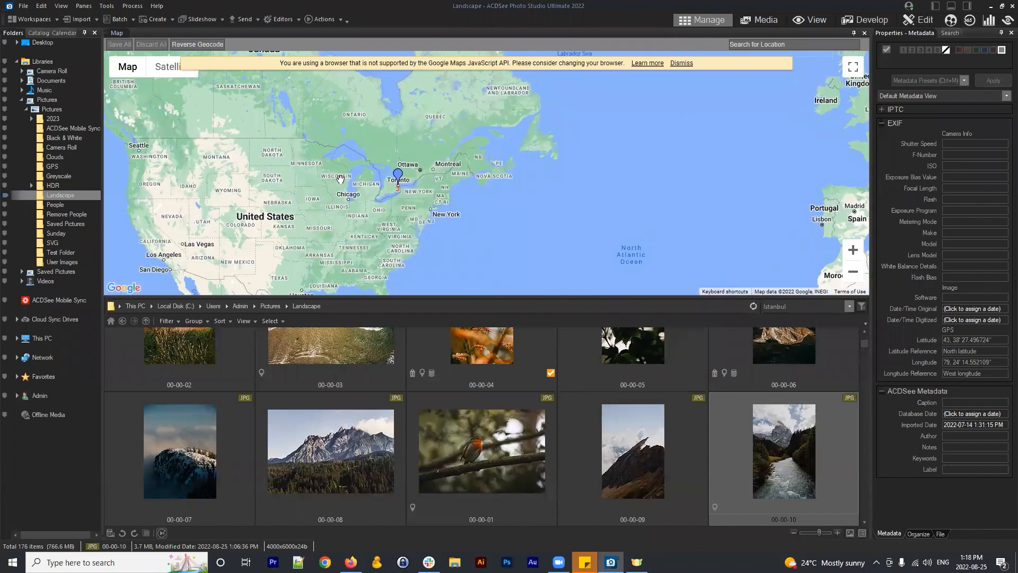
pyautogui.scroll(1, 343, 180)
pyautogui.scroll(1, 407, 178)
pyautogui.scroll(-2, 743, 170)
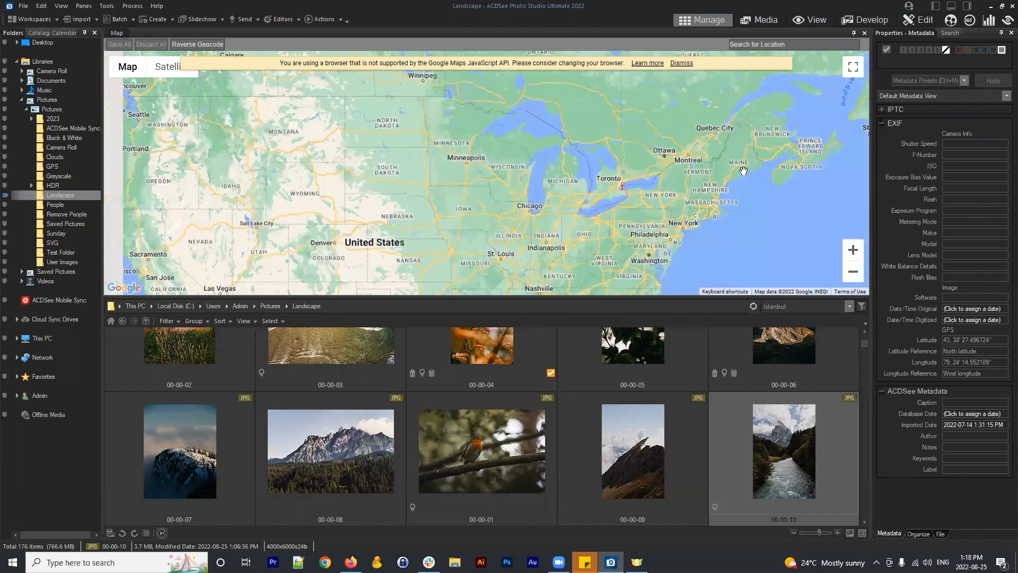
pyautogui.moveTo(710, 182); pyautogui.dragTo(496, 194)
pyautogui.scroll(-1, 705, 177)
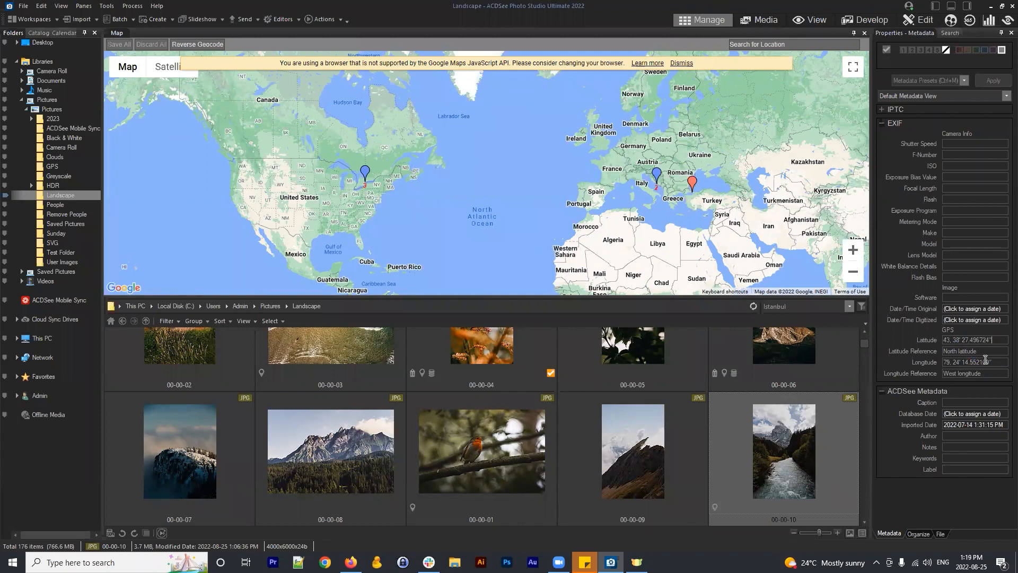
pyautogui.moveTo(365, 189); pyautogui.dragTo(472, 226)
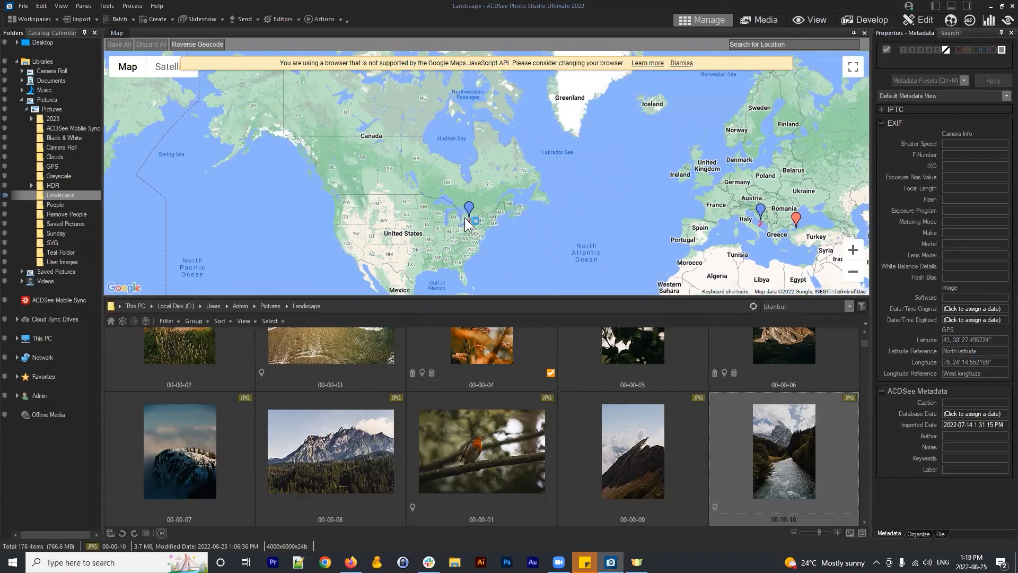
# Examine the Toronto pin down to street level around Fort York National Historic Site
pyautogui.scroll(2, 456, 212)
pyautogui.scroll(4, 456, 212)
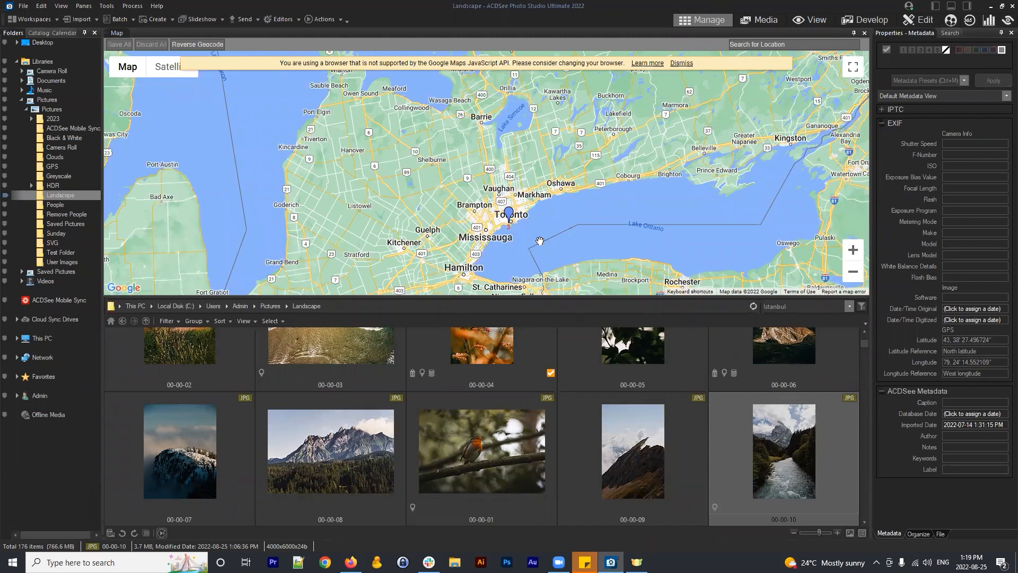
pyautogui.scroll(3, 520, 232)
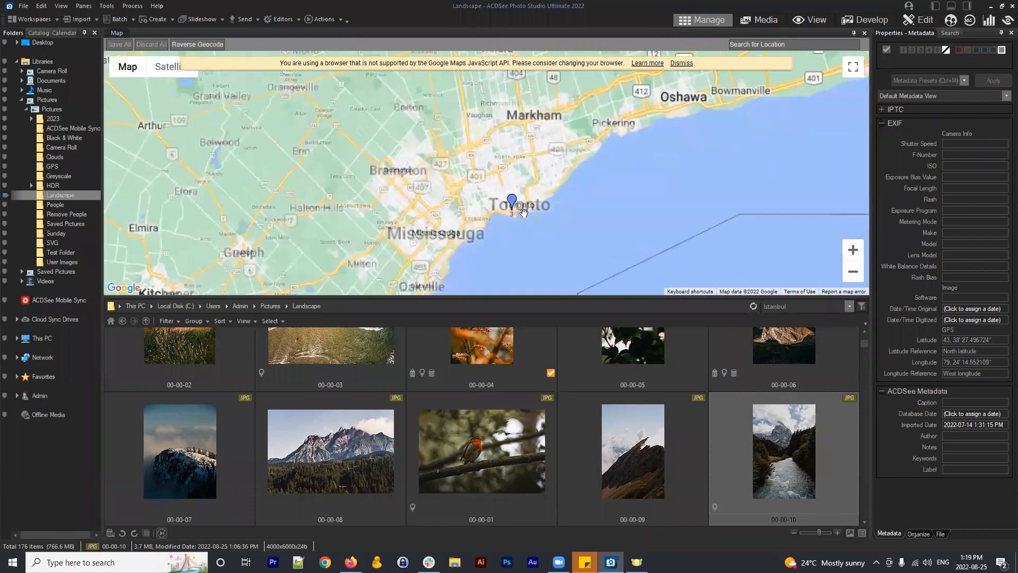
pyautogui.moveTo(516, 212)
pyautogui.mouseDown()
pyautogui.moveTo(561, 220)
pyautogui.moveTo(488, 216)
pyautogui.mouseUp()
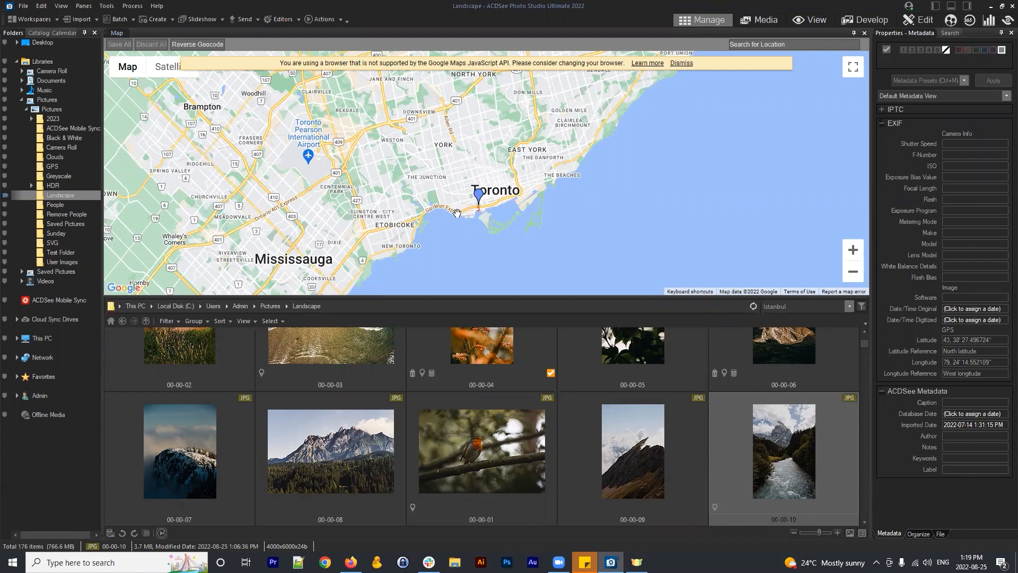
pyautogui.scroll(3, 460, 215)
pyautogui.scroll(3, 499, 194)
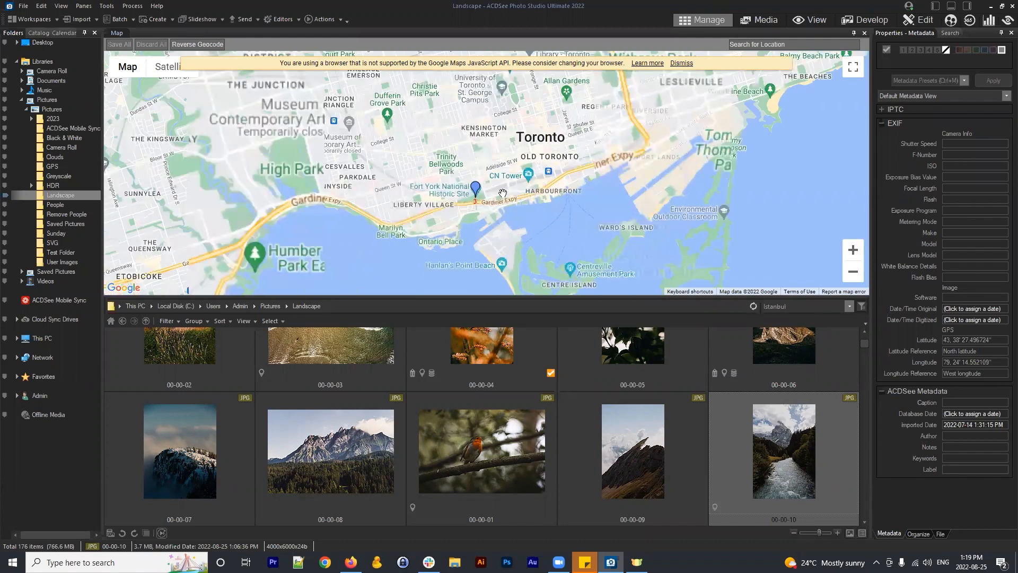
pyautogui.scroll(3, 446, 196)
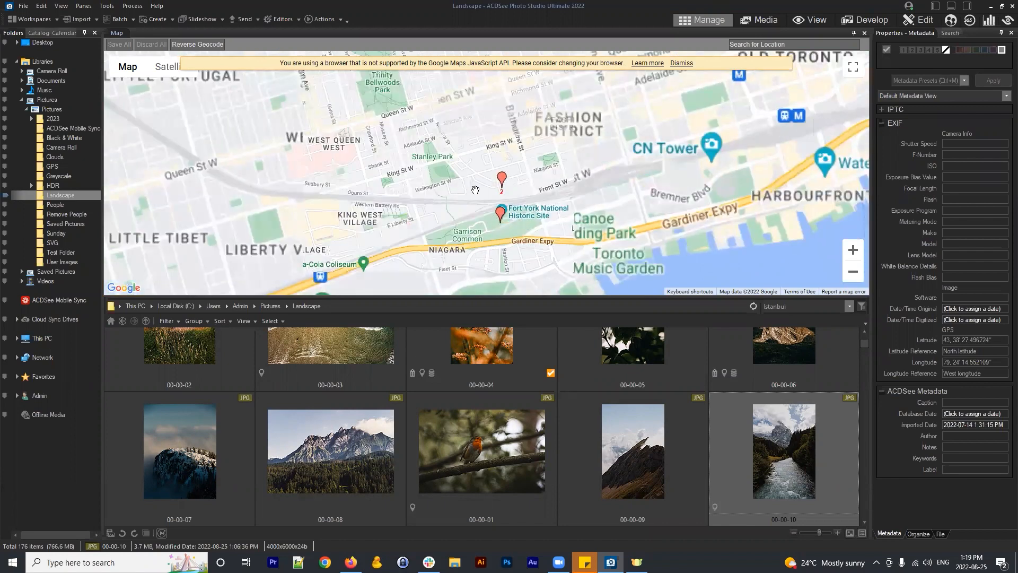
pyautogui.scroll(3, 576, 203)
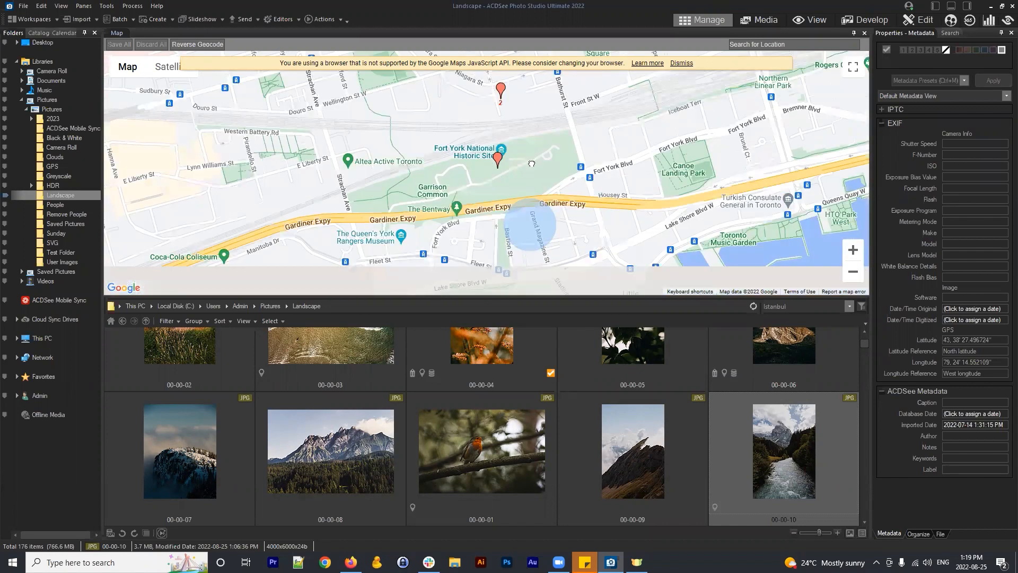
pyautogui.moveTo(594, 211); pyautogui.dragTo(554, 154)
pyautogui.moveTo(557, 260); pyautogui.dragTo(566, 188)
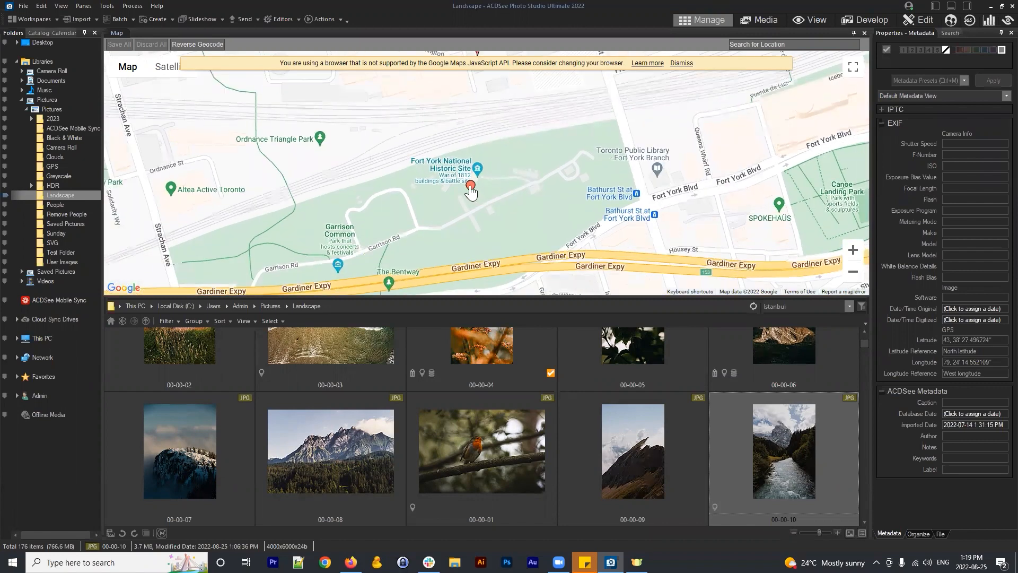
# Select the image pinned at Fort York National Historic Site, followed by the image pair pinned near Niagara Street
pyautogui.click(470, 186)
pyautogui.scroll(1, 495, 154)
pyautogui.scroll(-1, 496, 132)
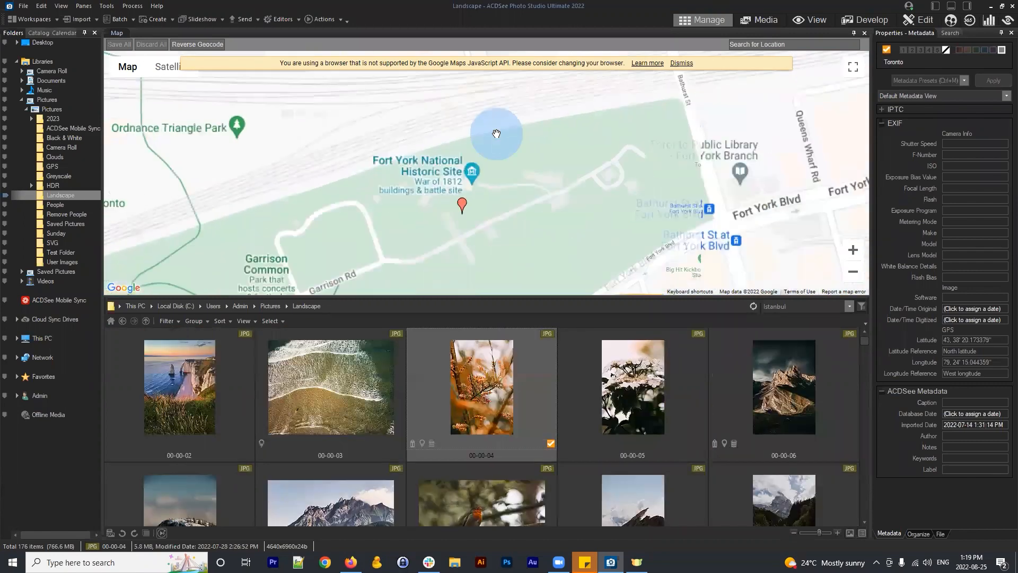
pyautogui.click(488, 85)
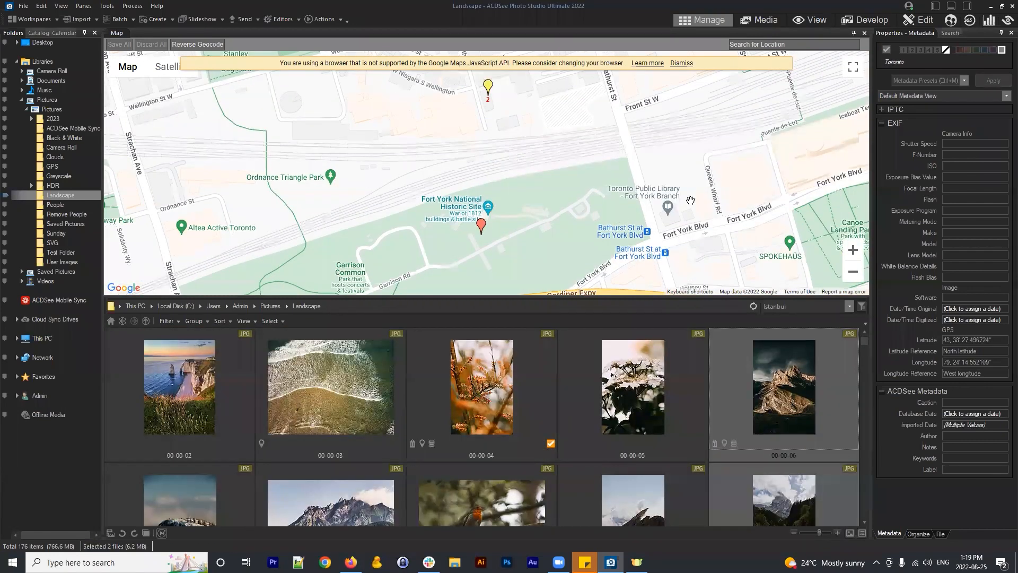
pyautogui.scroll(-1, 636, 148)
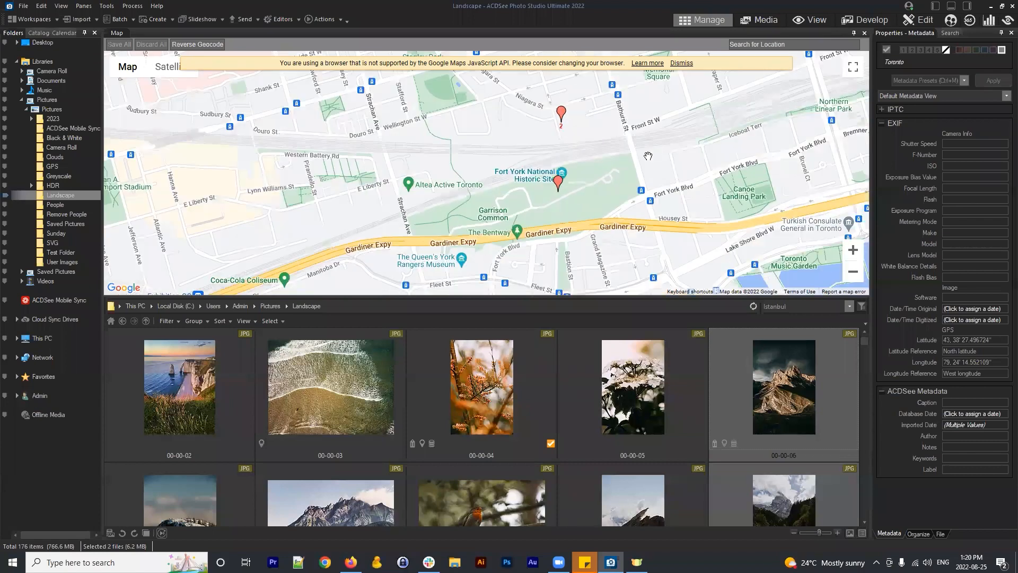
pyautogui.scroll(1, 675, 175)
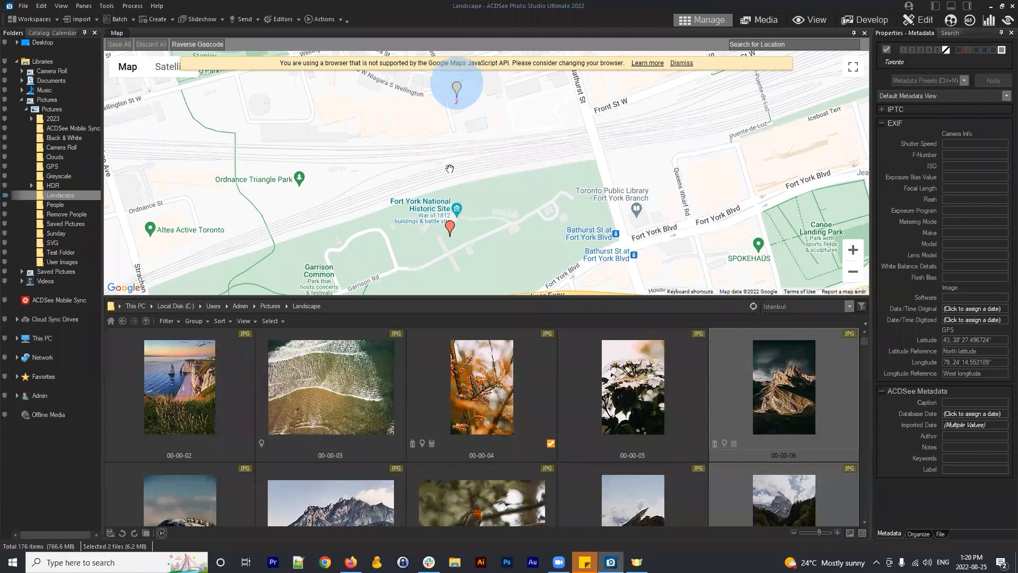
# Reselect the Fort York image through its pin, switch back to the Niagara Street image pair, and inspect that location closely
pyautogui.click(450, 227)
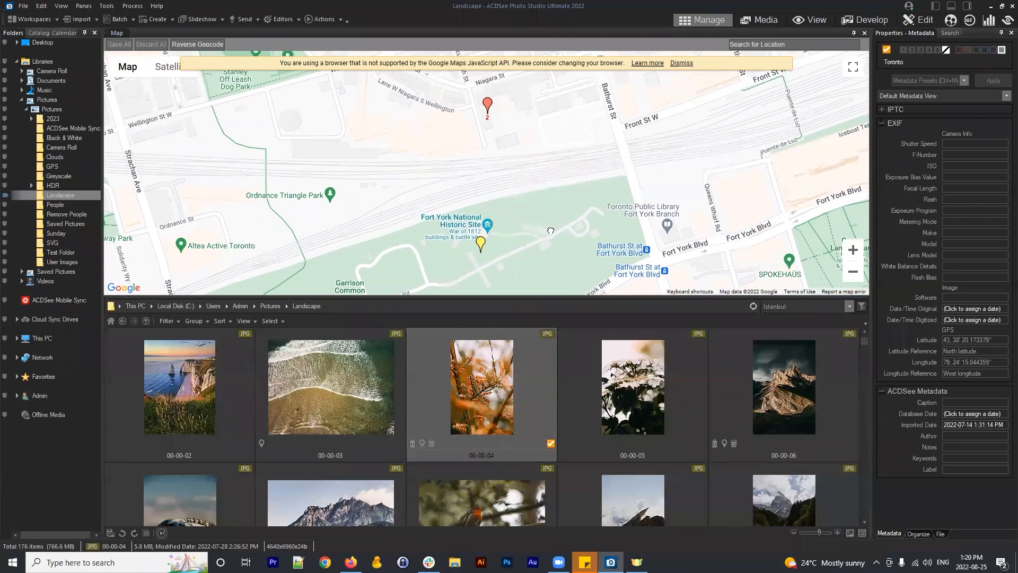
pyautogui.moveTo(577, 238); pyautogui.dragTo(557, 234)
pyautogui.click(470, 101)
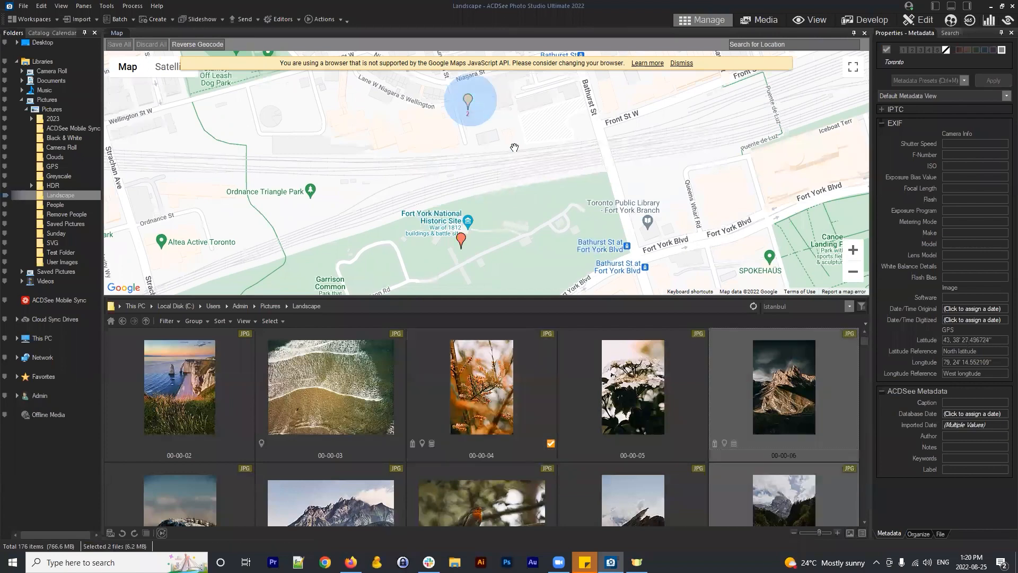
pyautogui.scroll(1, 448, 112)
pyautogui.moveTo(548, 135); pyautogui.dragTo(518, 154)
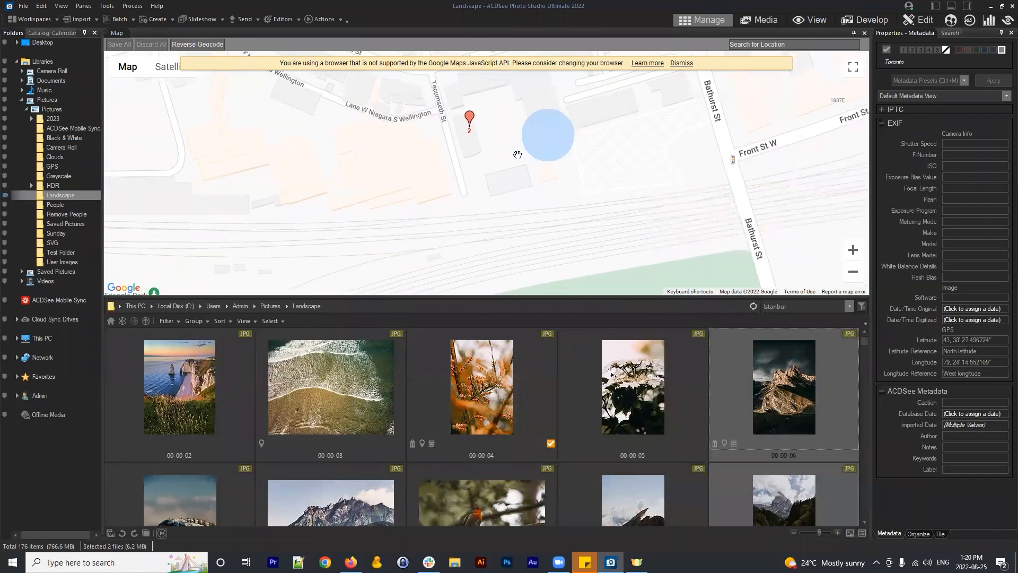
pyautogui.scroll(-1, 518, 152)
pyautogui.moveTo(537, 195); pyautogui.dragTo(522, 173)
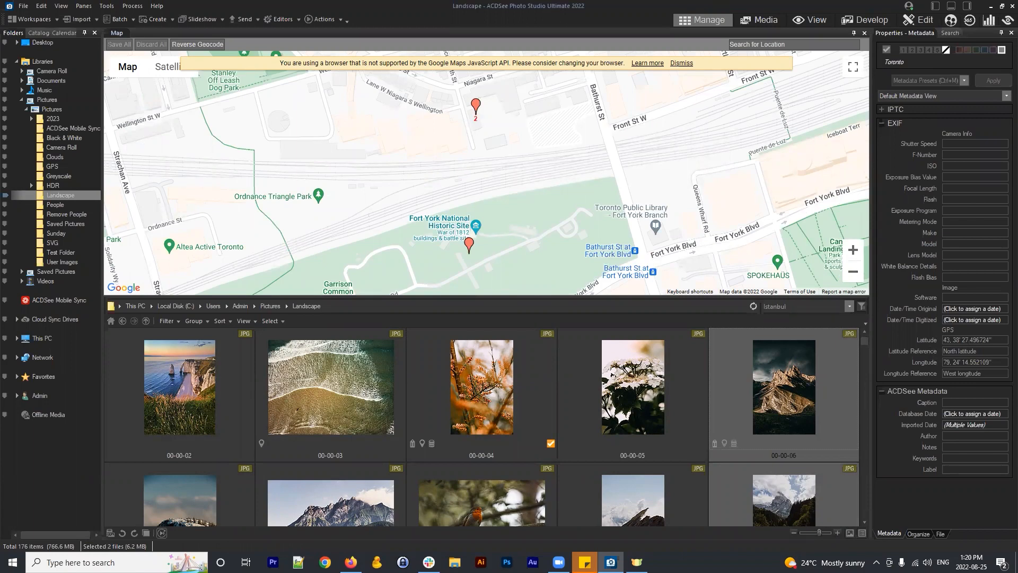
# View the file information of the two selected images and return to their metadata fields
pyautogui.moveTo(484, 166); pyautogui.dragTo(489, 165)
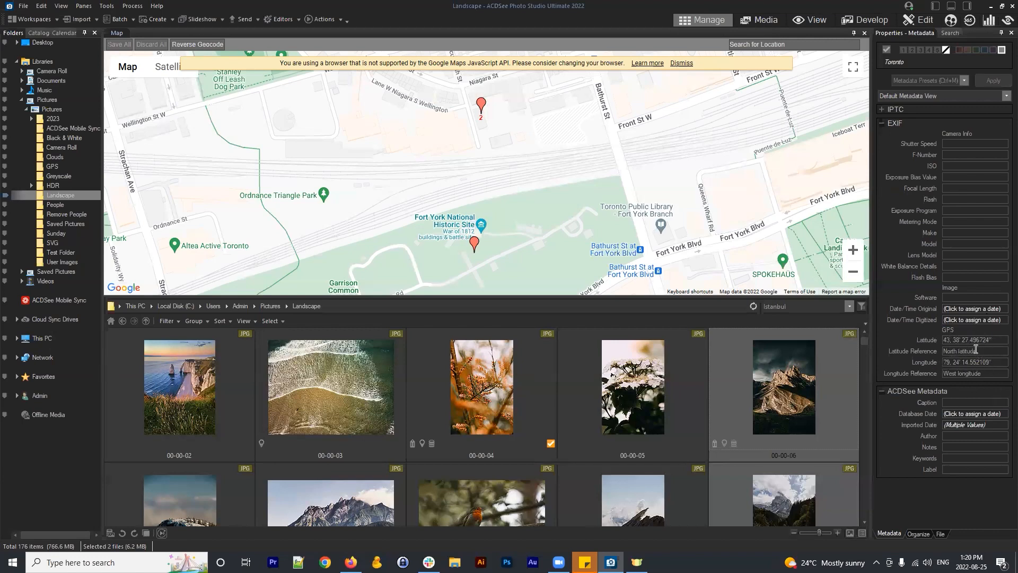
pyautogui.moveTo(450, 200)
pyautogui.mouseDown()
pyautogui.moveTo(444, 191)
pyautogui.moveTo(479, 202)
pyautogui.moveTo(460, 203)
pyautogui.mouseUp()
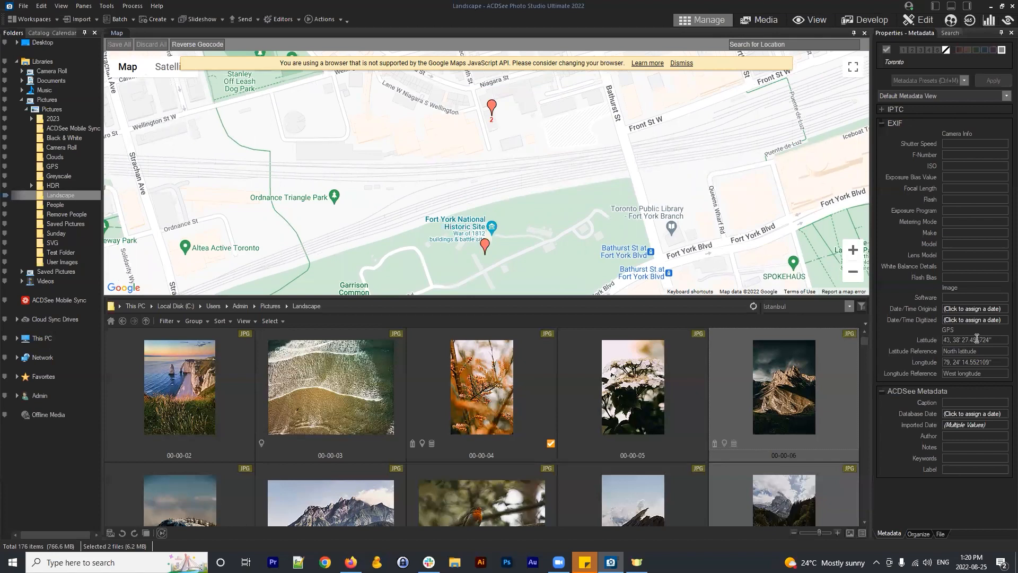
pyautogui.click(940, 533)
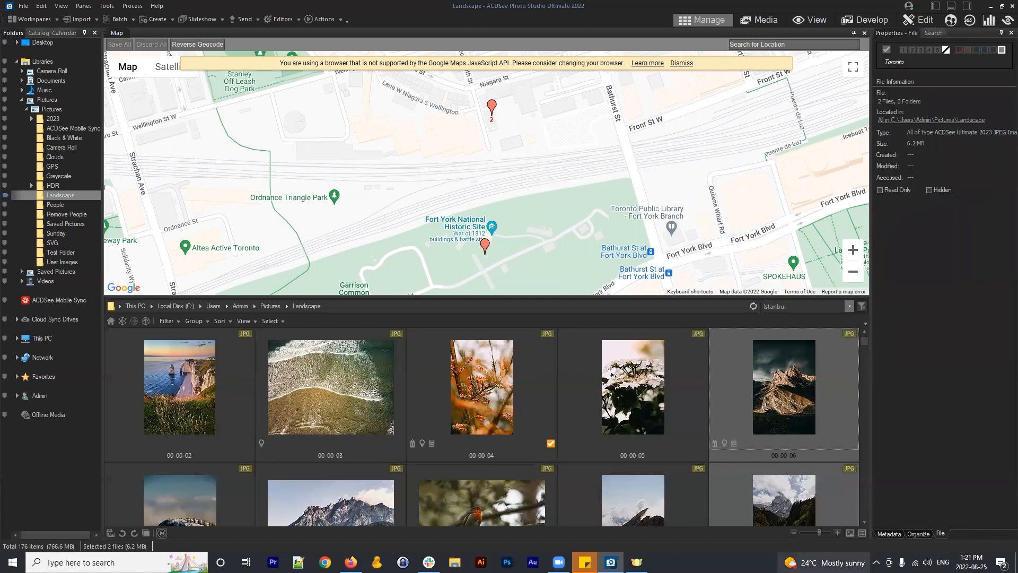
pyautogui.click(889, 533)
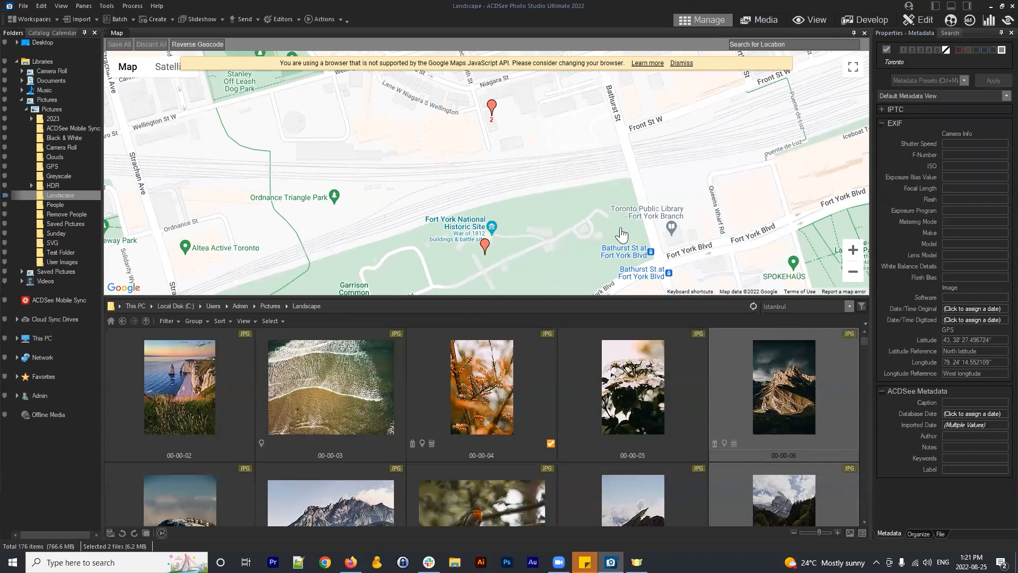
# Compare the two neighbouring pin locations and select image 00-00-04 through the Fort York pin
pyautogui.moveTo(639, 199); pyautogui.dragTo(599, 183)
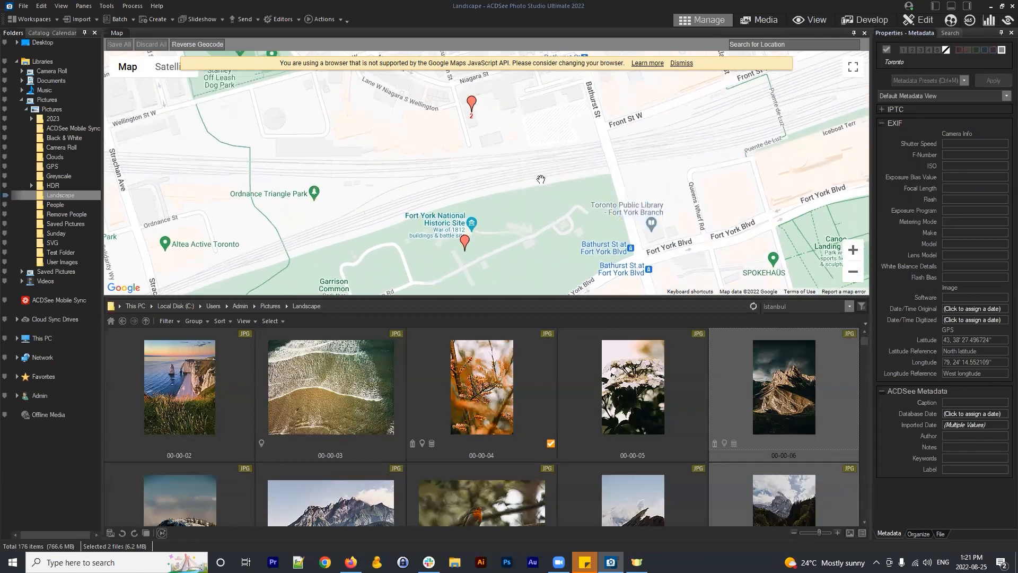
pyautogui.moveTo(522, 198); pyautogui.dragTo(545, 195)
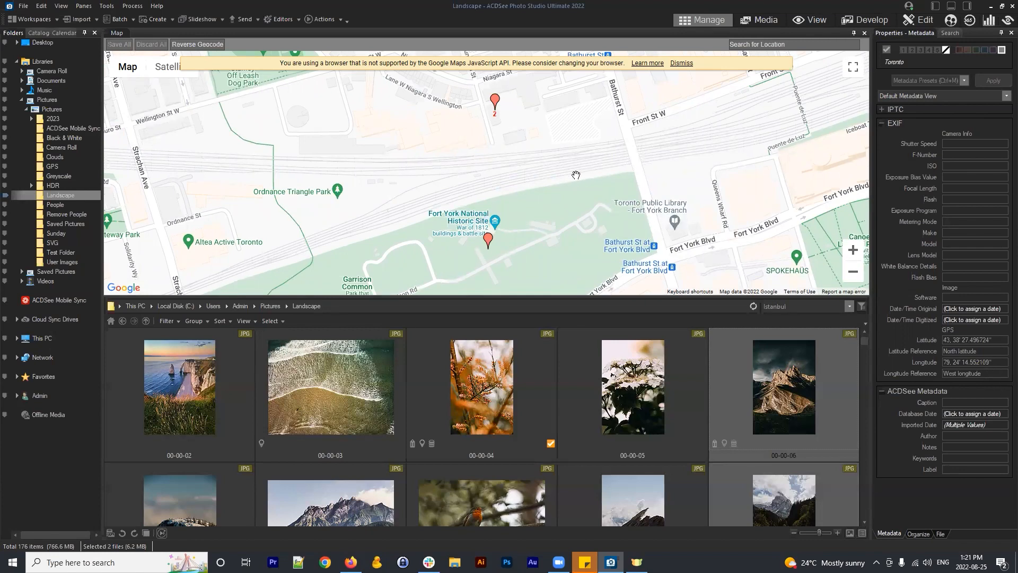
pyautogui.scroll(-1, 571, 168)
pyautogui.scroll(2, 583, 181)
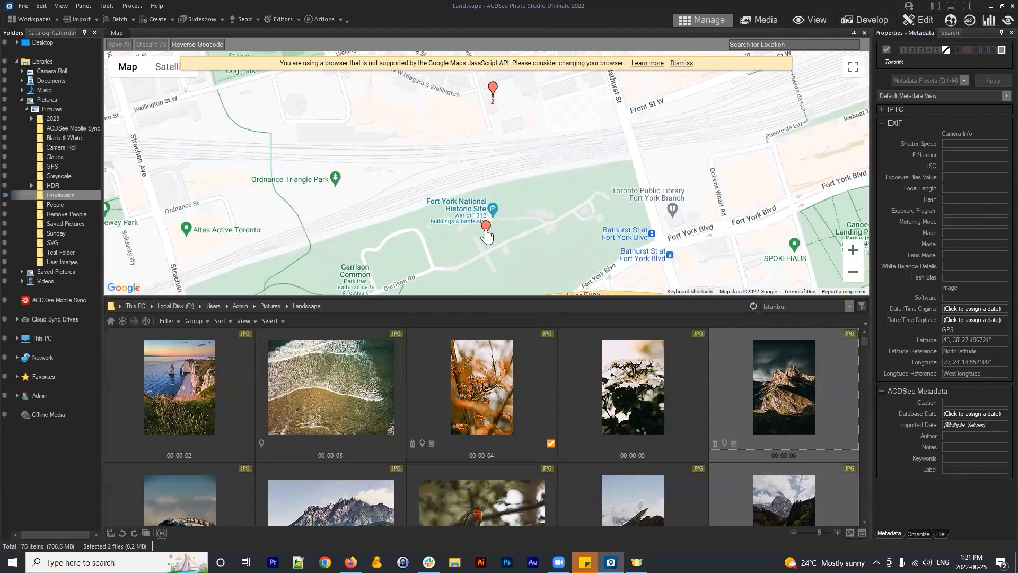
pyautogui.click(488, 226)
pyautogui.moveTo(549, 257); pyautogui.dragTo(531, 253)
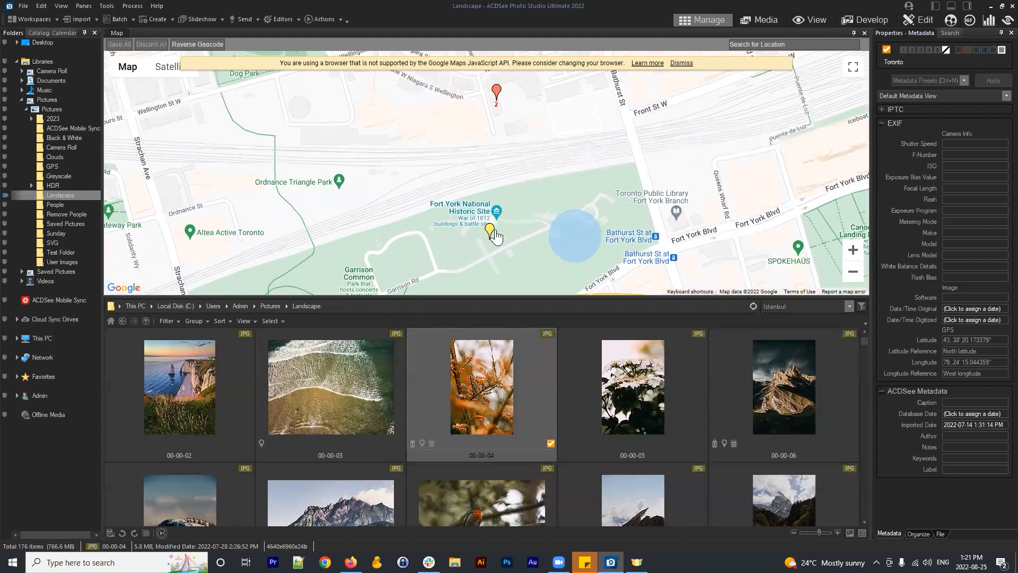
pyautogui.click(492, 229)
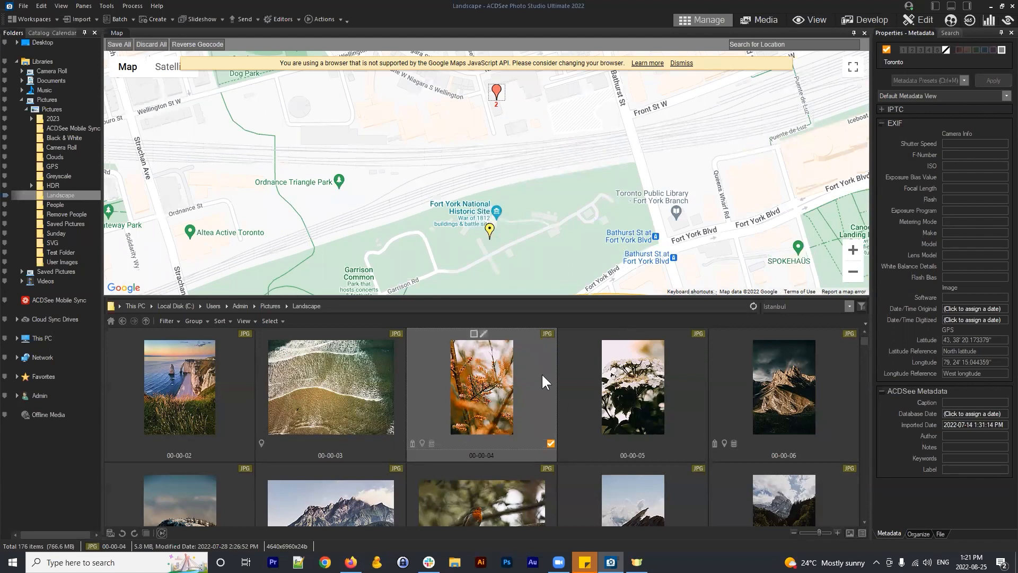
pyautogui.click(490, 234)
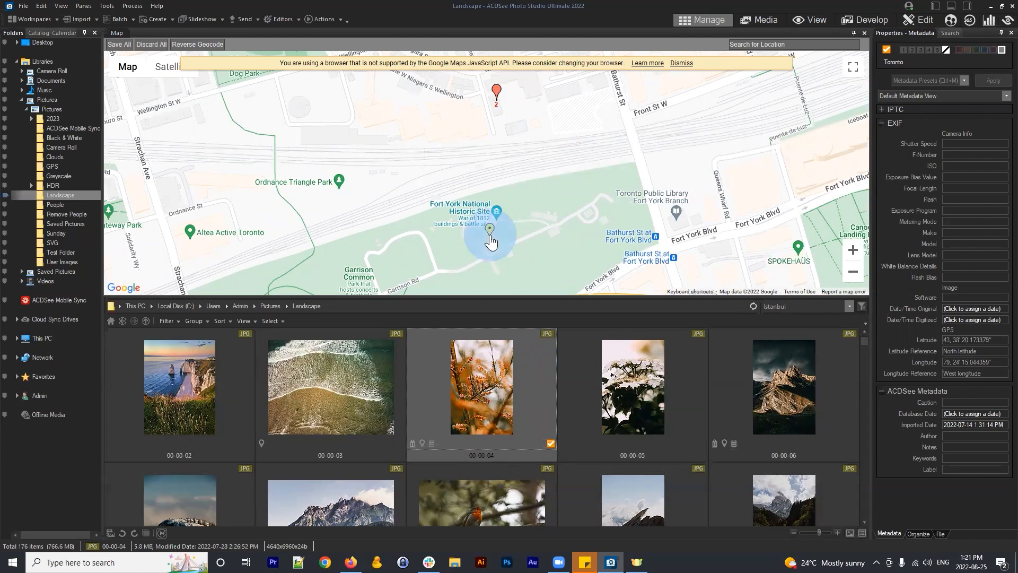
pyautogui.scroll(1, 517, 233)
pyautogui.moveTo(549, 234); pyautogui.dragTo(572, 238)
pyautogui.scroll(-1, 551, 233)
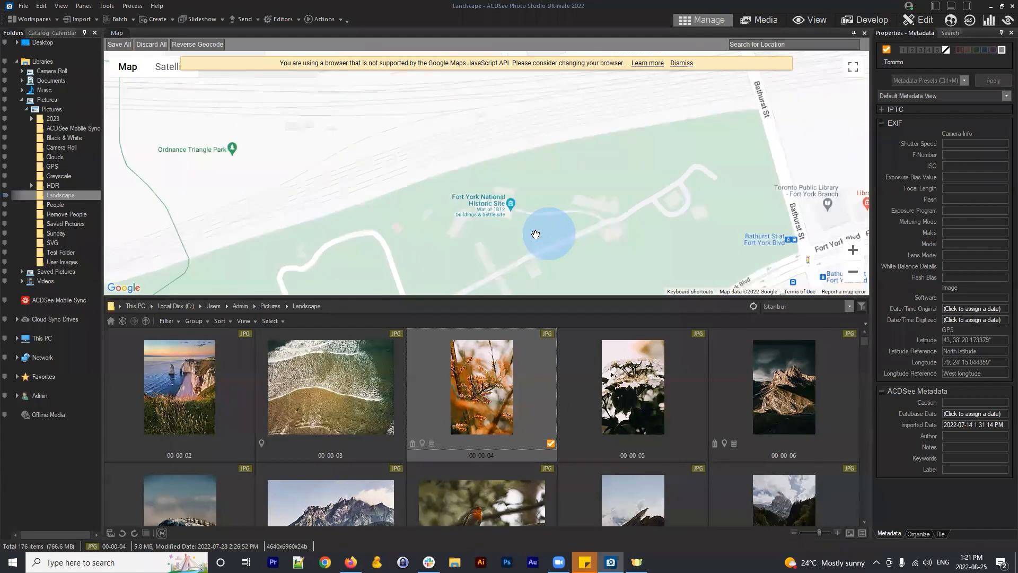
# Select images 00-00-06 and 00-00-10 through their shared pin near Niagara Street and locate both in the thumbnails
pyautogui.moveTo(593, 194); pyautogui.dragTo(549, 242)
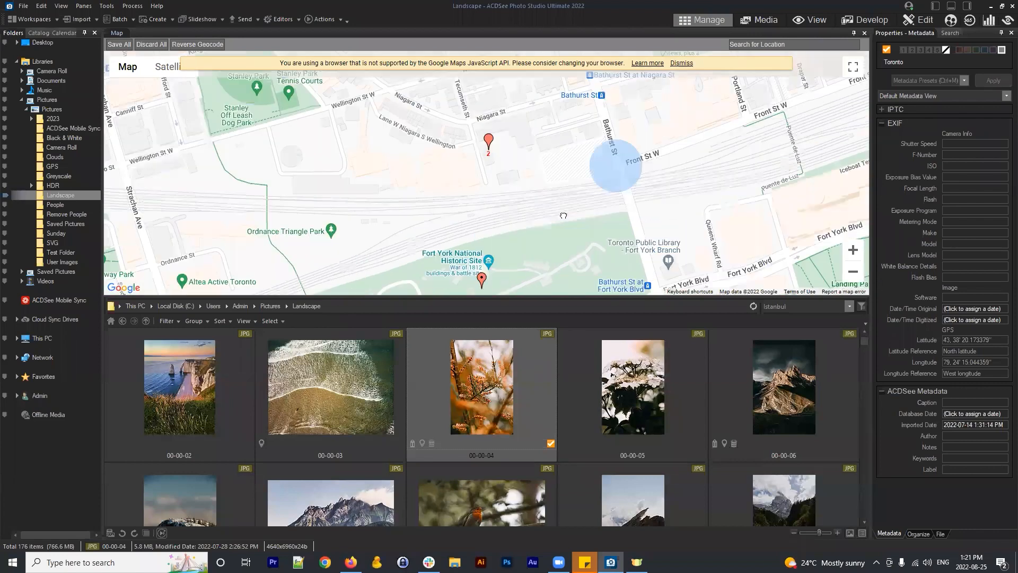
pyautogui.click(477, 139)
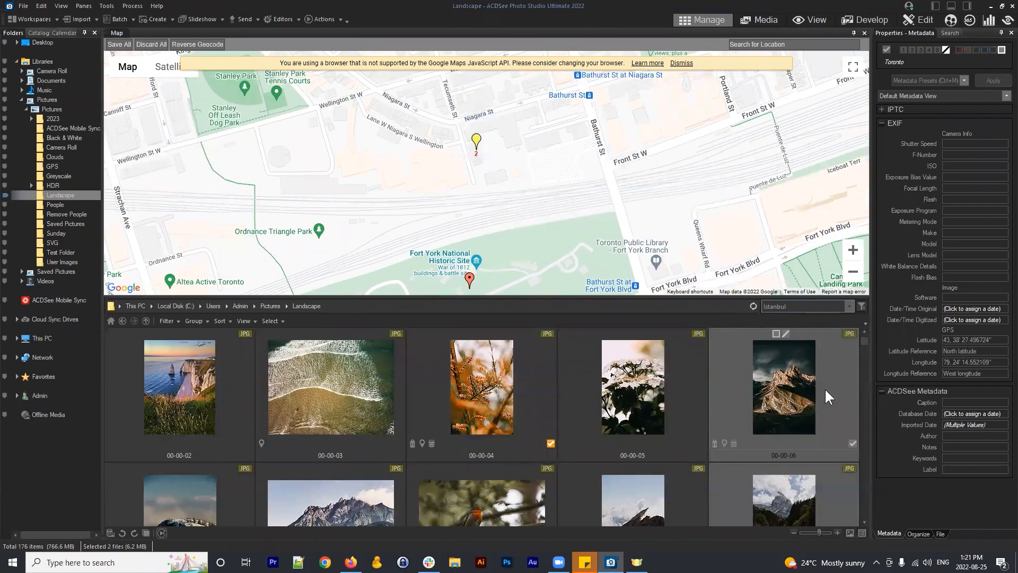
pyautogui.scroll(-1, 711, 361)
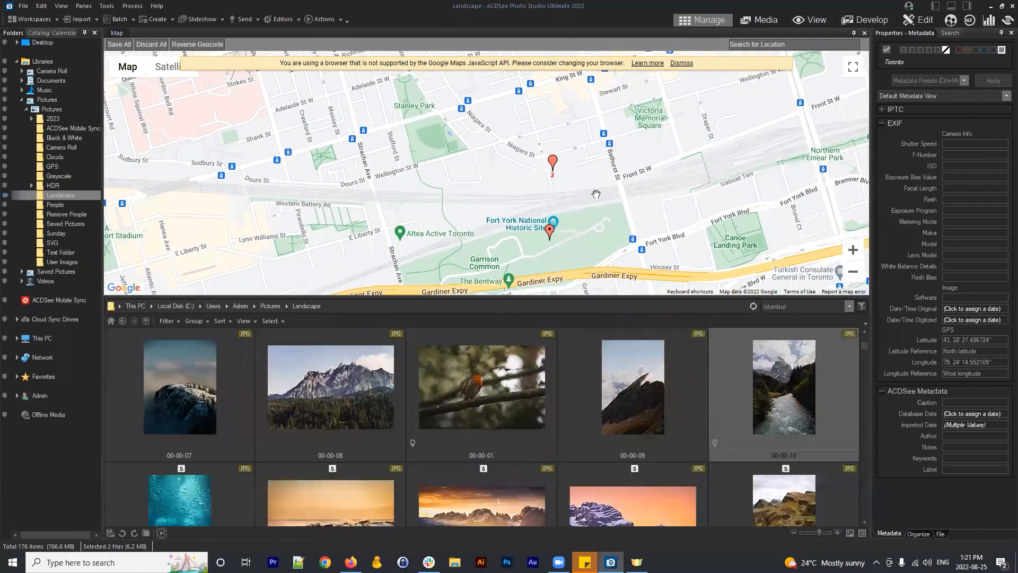
# Select all the images grouped under the combined Toronto pin at city scale
pyautogui.scroll(-3, 553, 158)
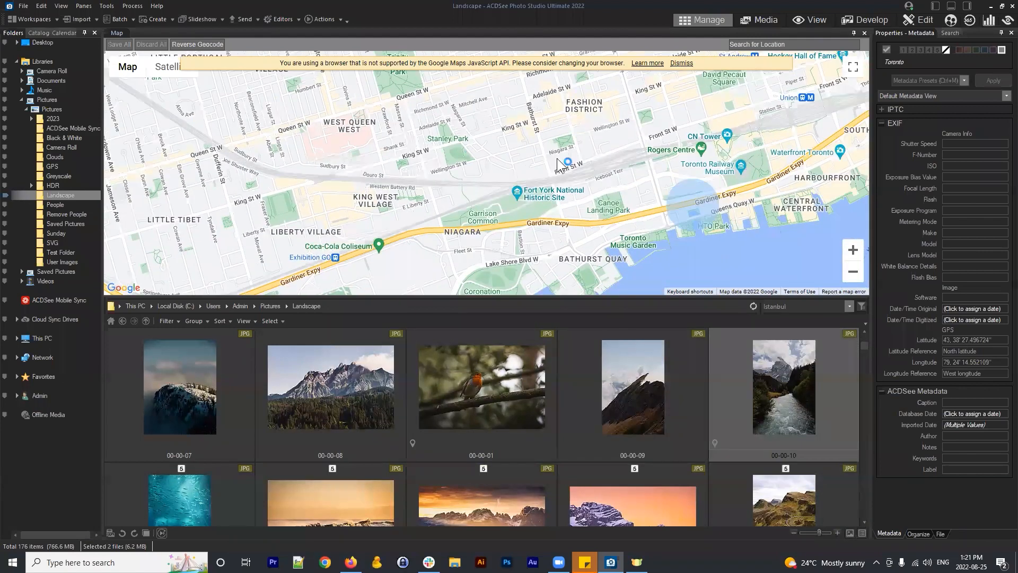
pyautogui.scroll(-3, 551, 164)
pyautogui.scroll(-2, 546, 170)
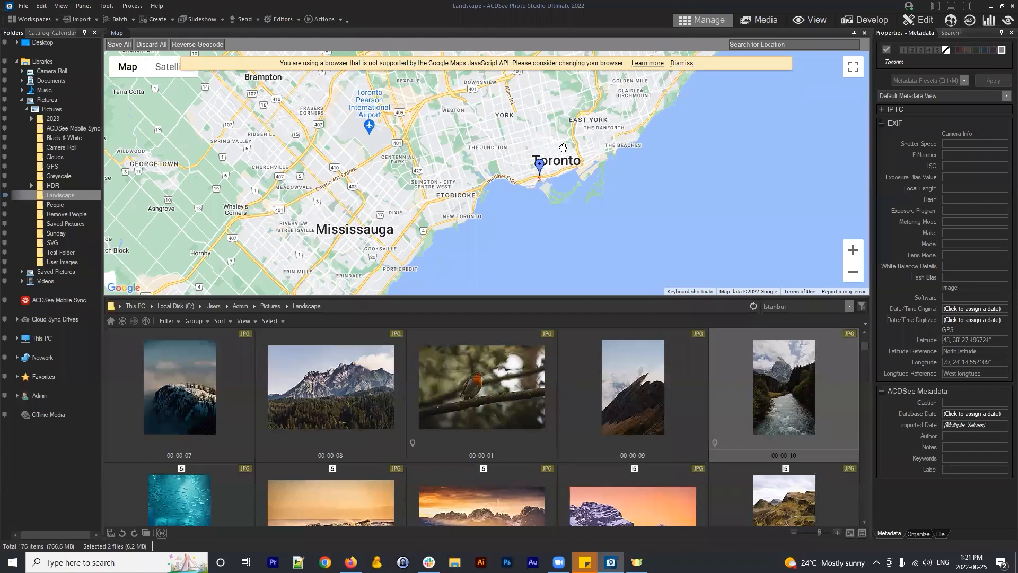
pyautogui.moveTo(514, 178); pyautogui.dragTo(501, 196)
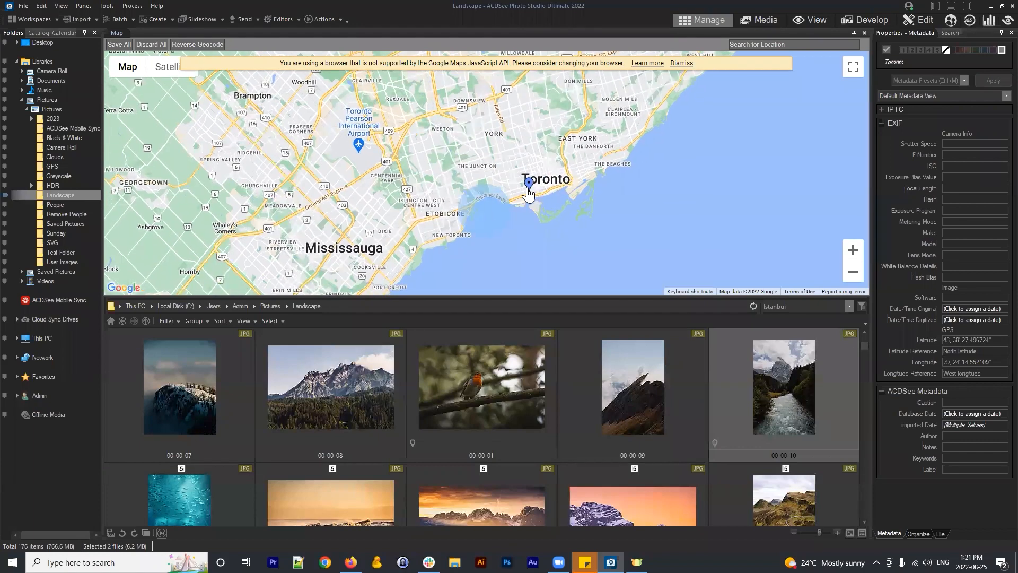
pyautogui.click(527, 183)
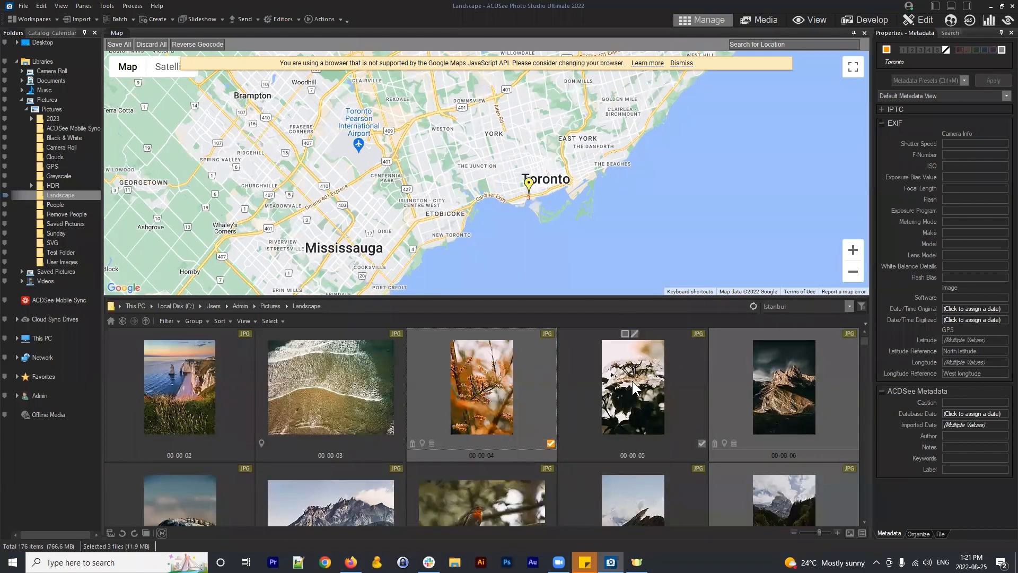
# Reduce the Map pane's height to give the thumbnails of the selected Toronto images more room
pyautogui.scroll(-2, 593, 366)
pyautogui.scroll(1, 610, 366)
pyautogui.scroll(1, 609, 366)
pyautogui.moveTo(727, 228); pyautogui.dragTo(700, 207)
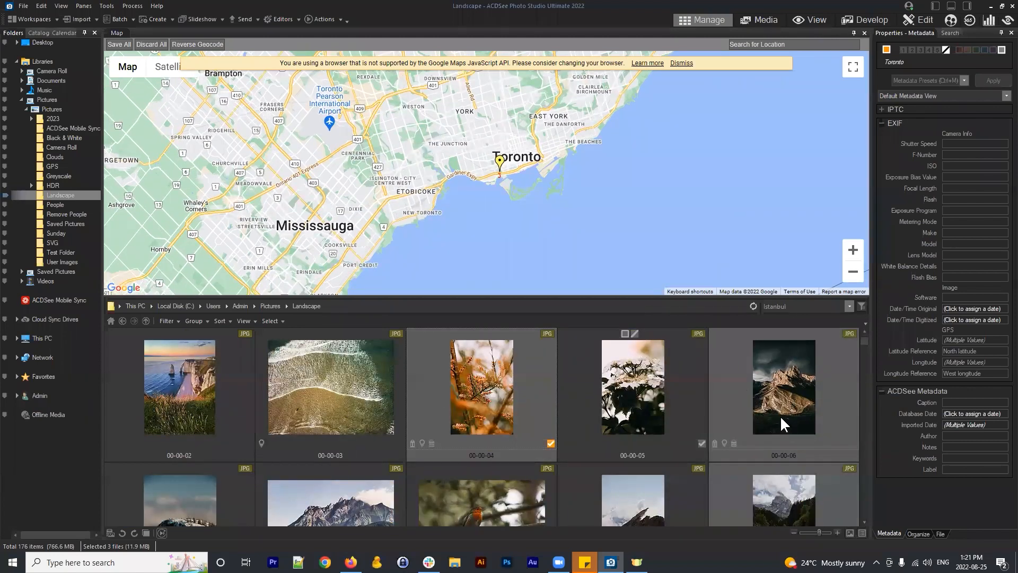
pyautogui.moveTo(623, 298); pyautogui.dragTo(606, 209)
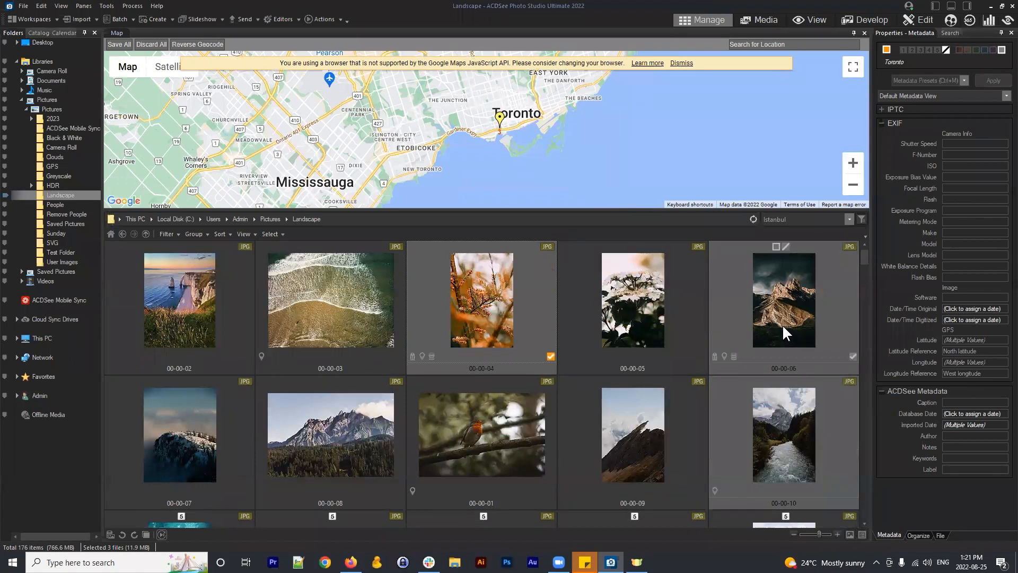
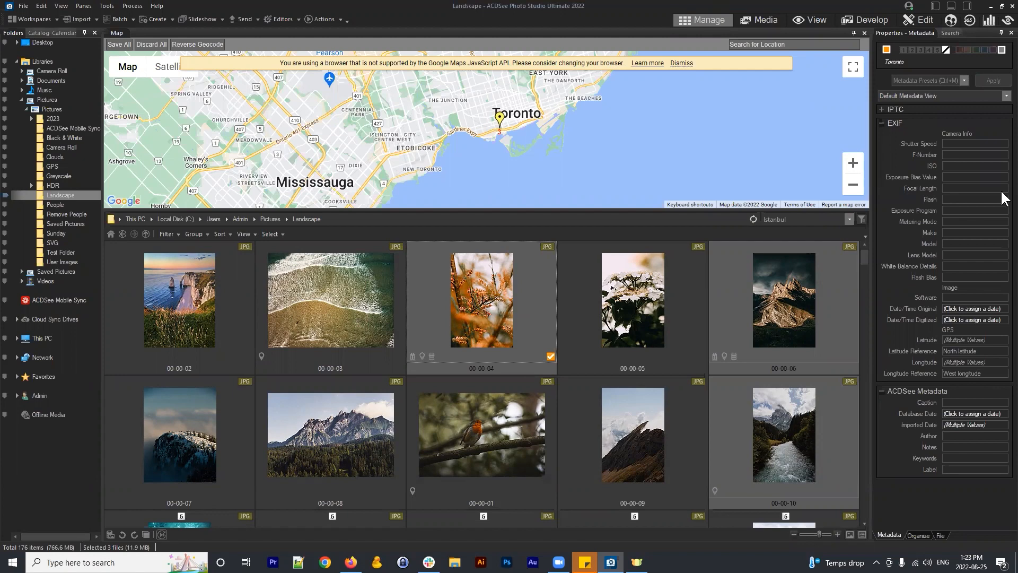
# Check images 00-00-04, 00-00-06 and 00-00-10 one at a time against the combined Toronto pin
pyautogui.click(523, 114)
pyautogui.click(500, 115)
pyautogui.click(482, 303)
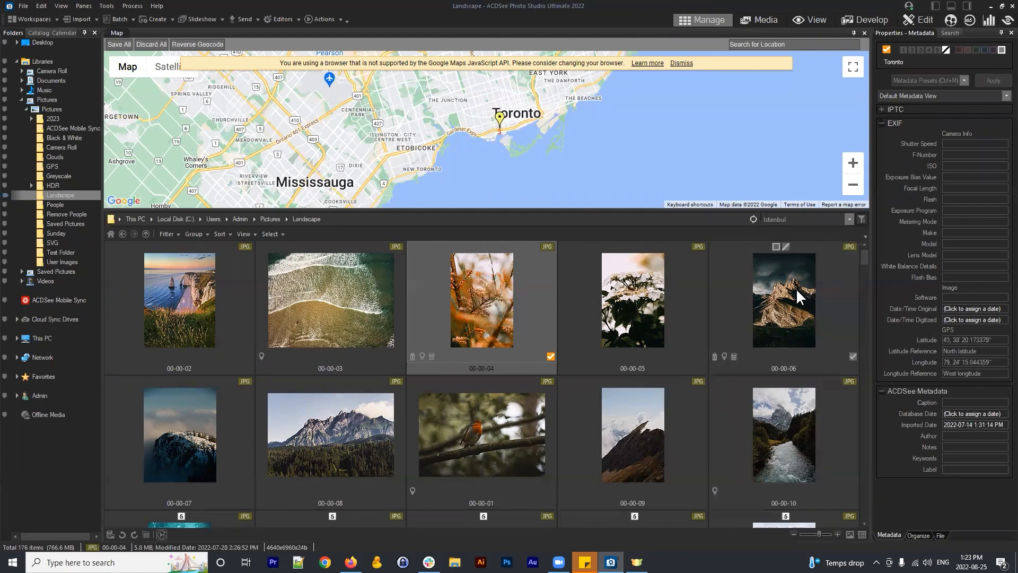
pyautogui.click(798, 287)
pyautogui.click(816, 475)
pyautogui.click(797, 288)
# Select images 00-00-04, 00-00-06 and 00-00-10 together in the thumbnails
pyautogui.click(505, 302)
pyautogui.keyDown('ctrl'); pyautogui.click(818, 288); pyautogui.keyUp('ctrl')
pyautogui.keyDown('ctrl'); pyautogui.click(828, 461); pyautogui.keyUp('ctrl')
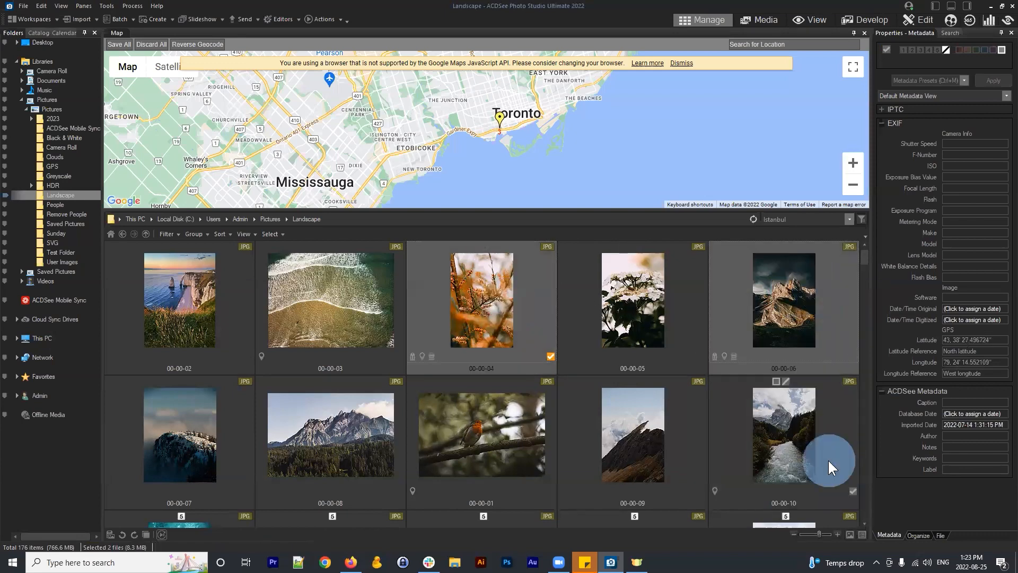
# Select the two images under the Niagara Street pin, followed by image 00-00-04 through the Fort York pin
pyautogui.scroll(1, 484, 123)
pyautogui.scroll(3, 541, 122)
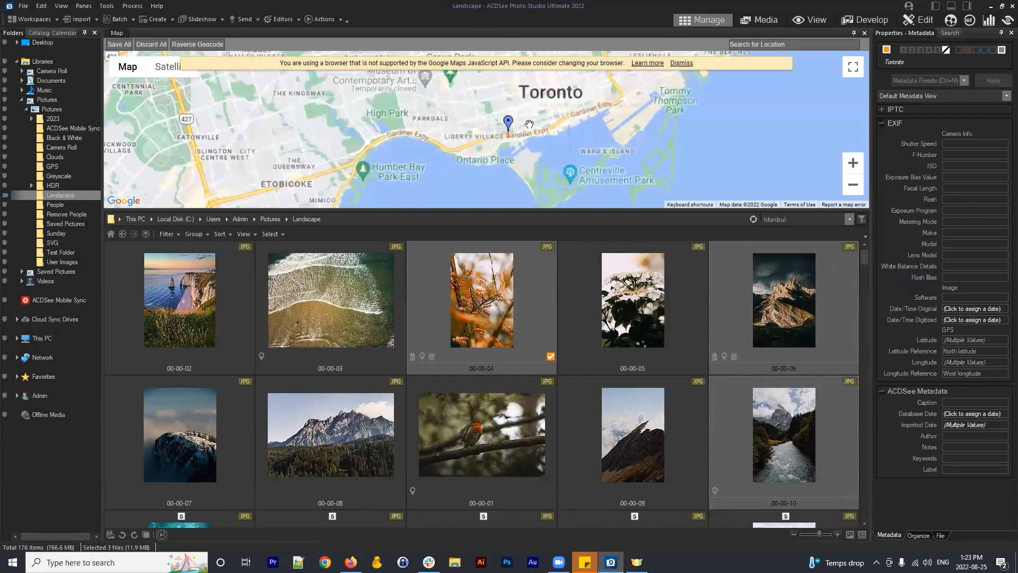
pyautogui.scroll(3, 517, 106)
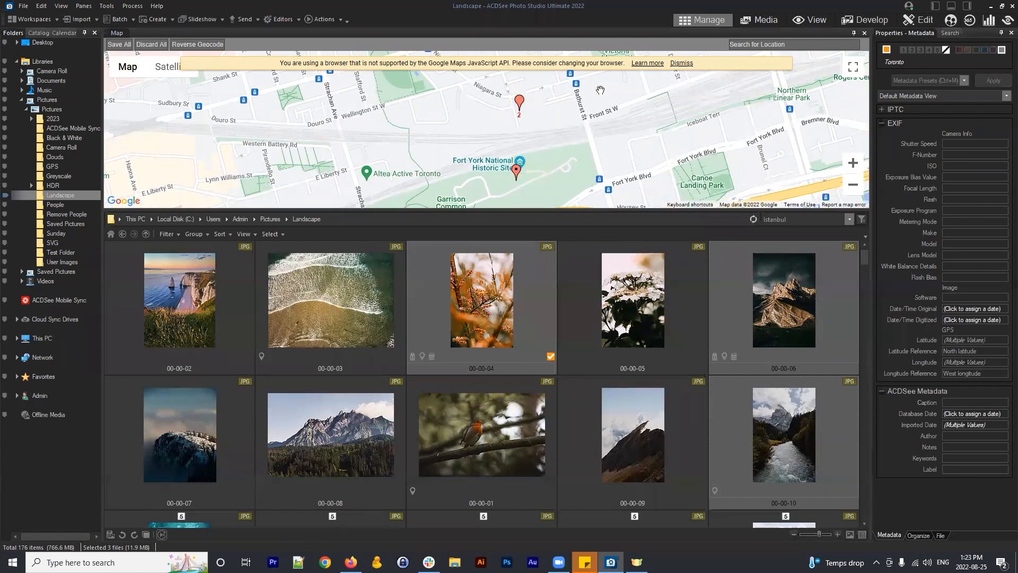
pyautogui.click(519, 101)
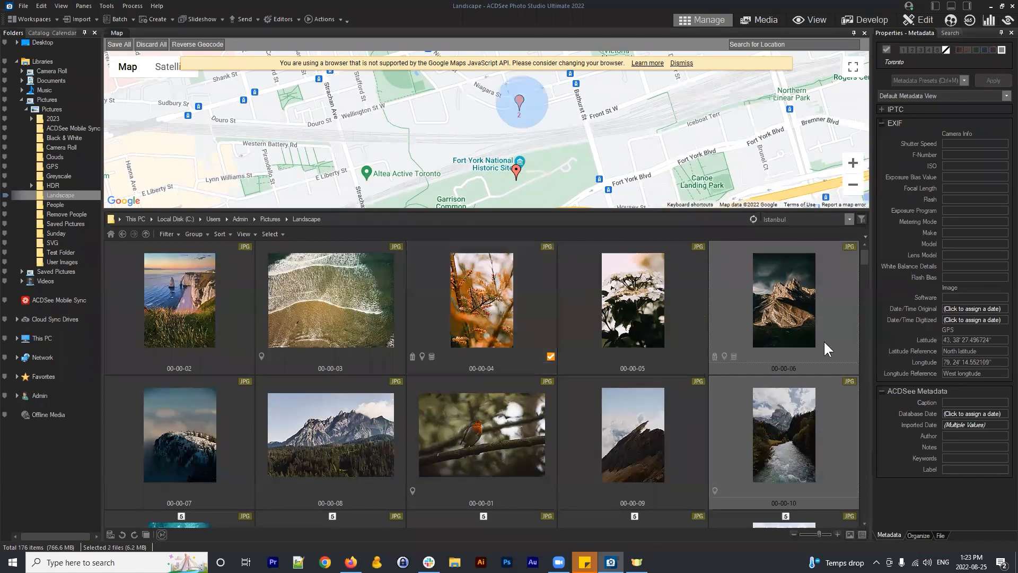
pyautogui.click(516, 171)
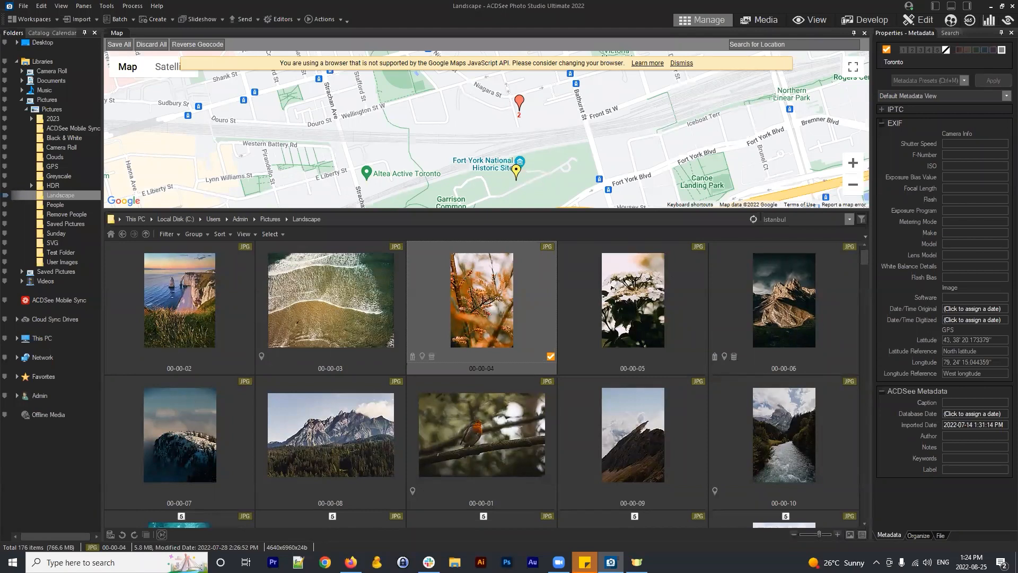
# Examine the GPS latitude and file information of image 00-00-04, and compare with the metadata of image 00-00-05
pyautogui.click(997, 340)
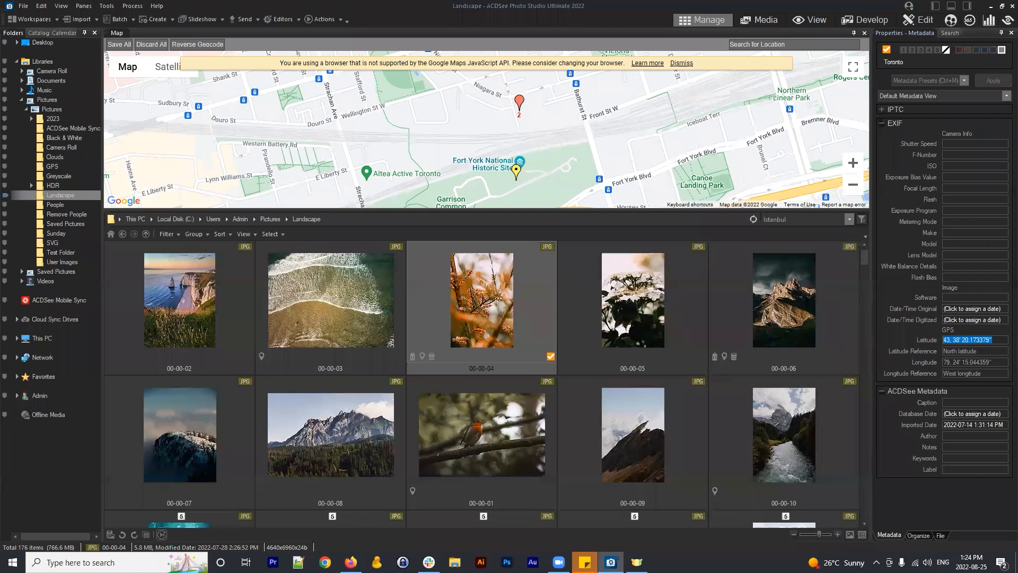
pyautogui.click(940, 533)
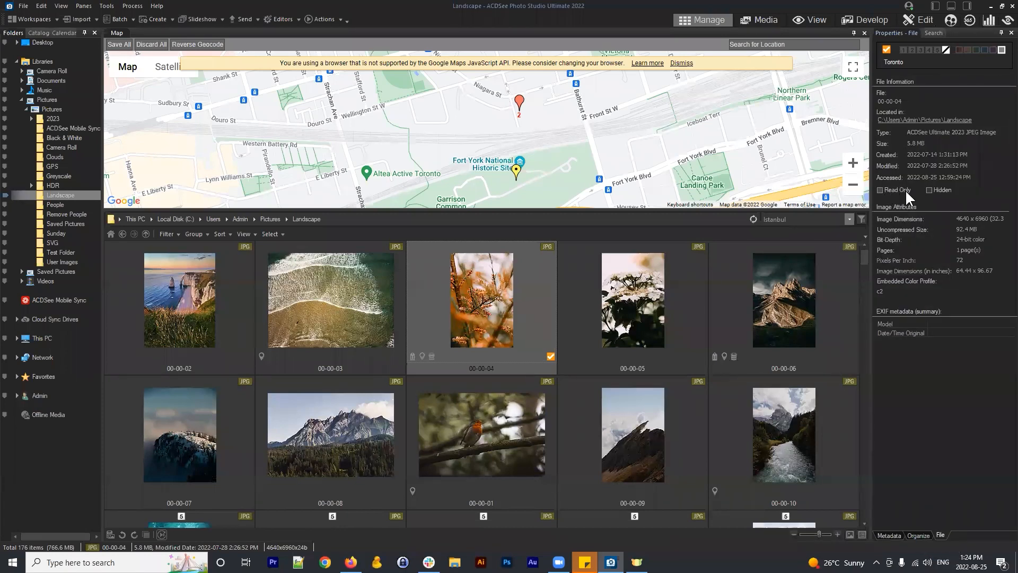
pyautogui.click(889, 535)
pyautogui.click(636, 284)
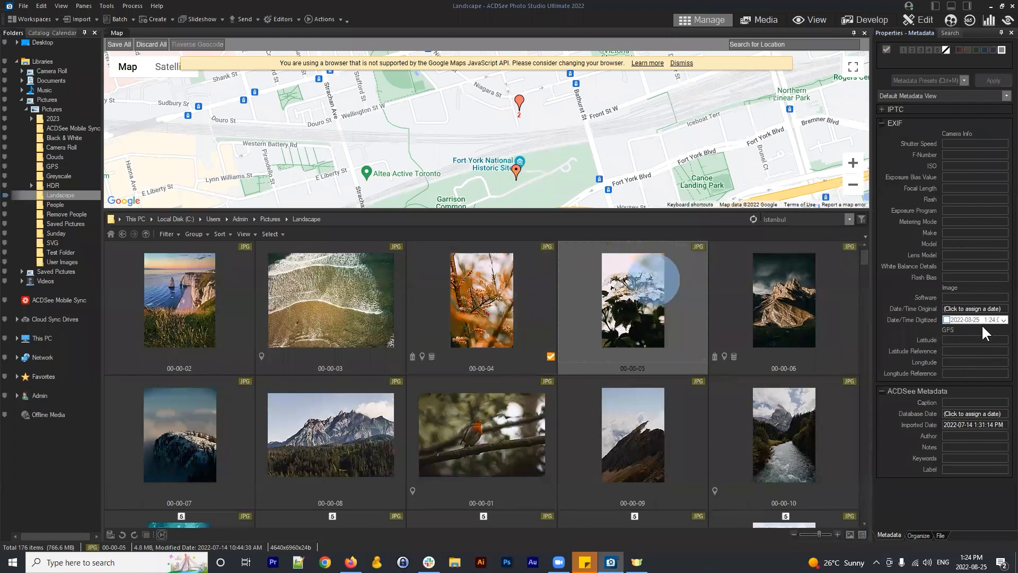
# Examine the latitude, longitude and their reference fields in the EXIF GPS metadata of image 00-00-06
pyautogui.click(790, 318)
pyautogui.click(978, 339)
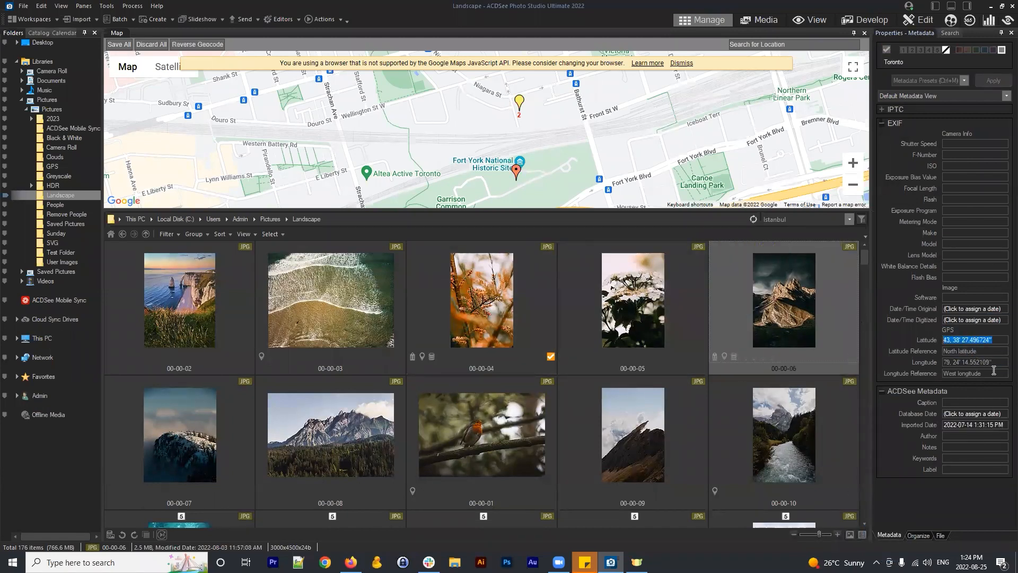
pyautogui.click(989, 350)
pyautogui.click(1003, 341)
pyautogui.click(985, 373)
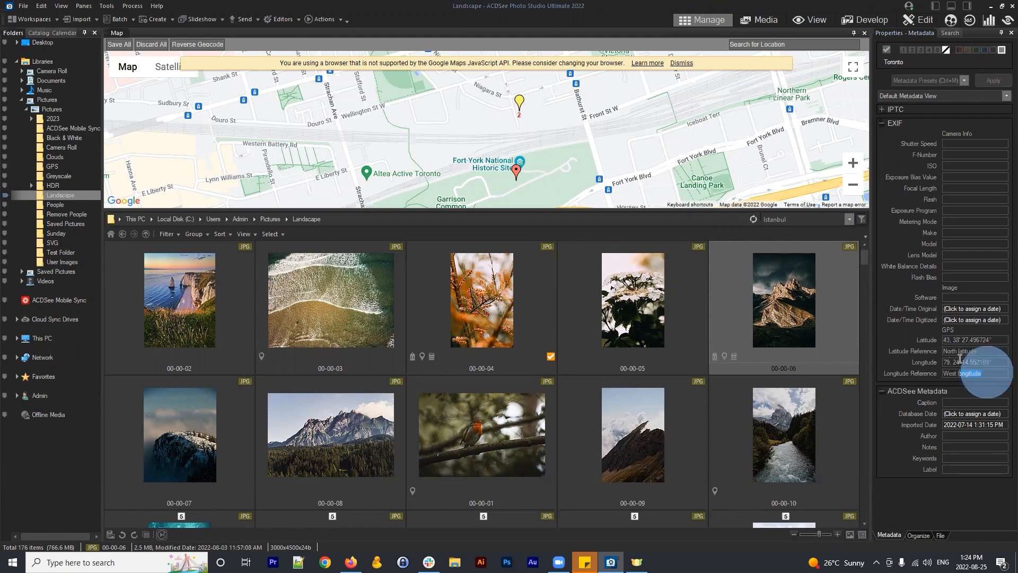
pyautogui.click(992, 352)
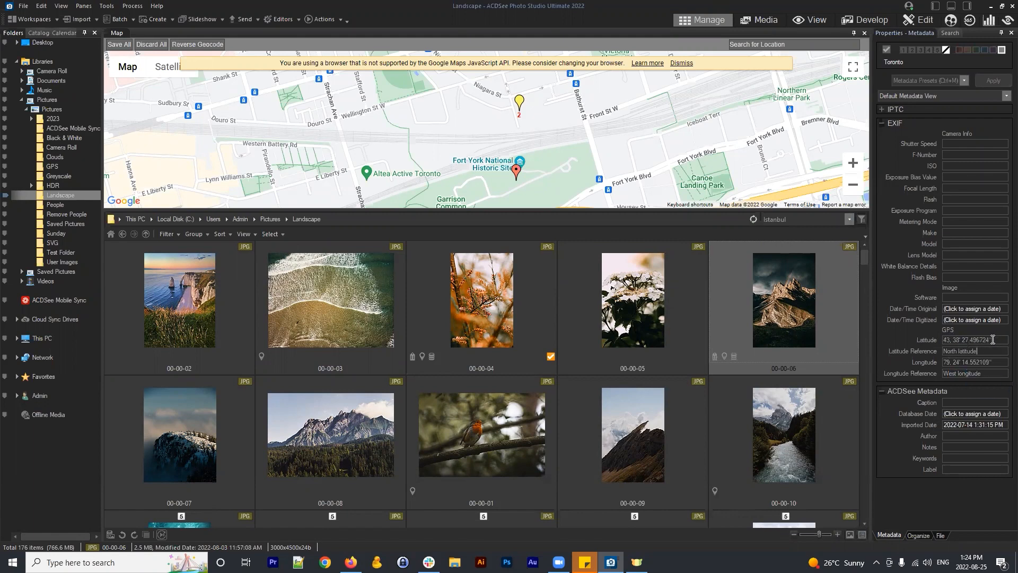
pyautogui.click(985, 374)
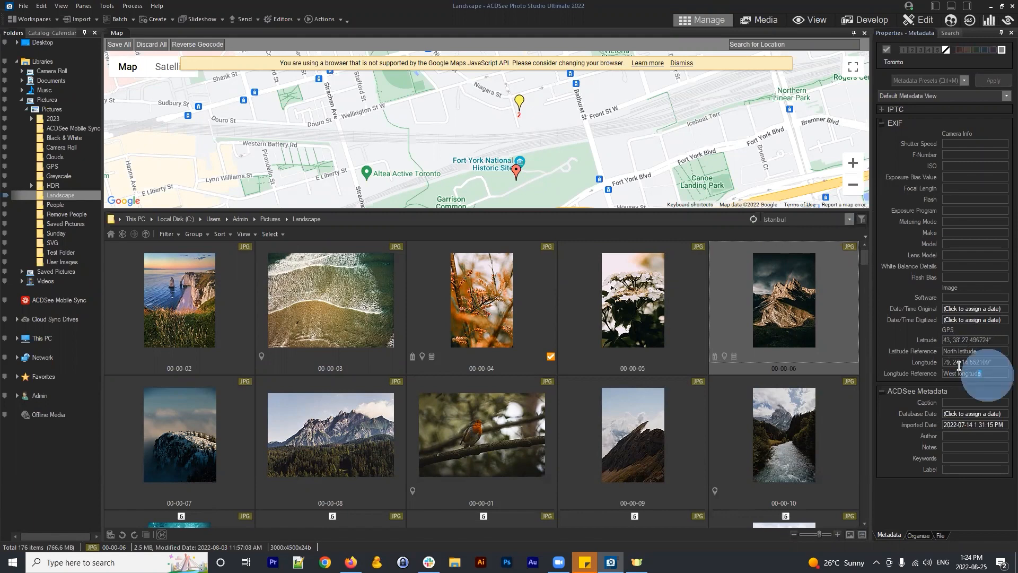
pyautogui.click(996, 340)
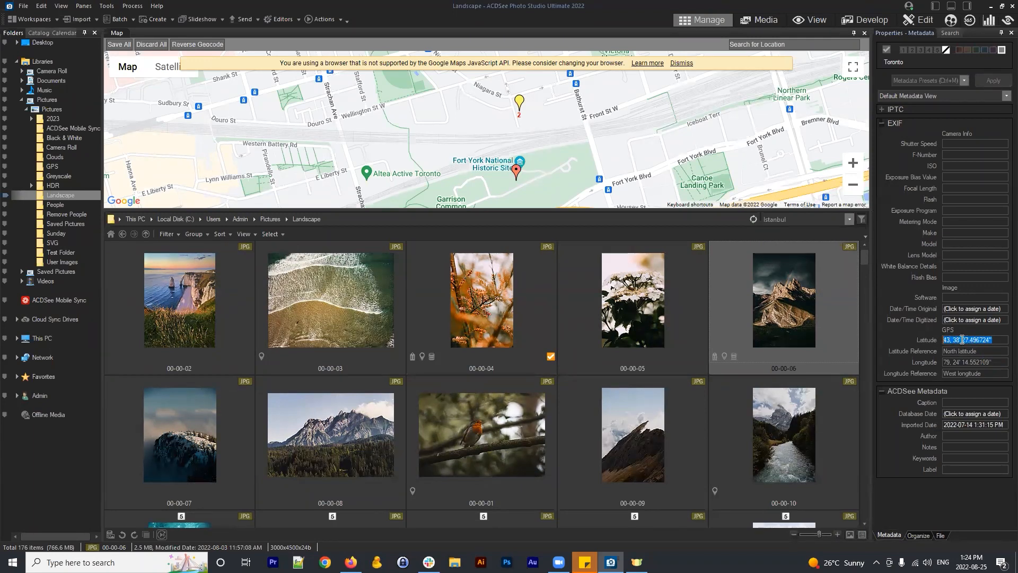
pyautogui.click(993, 340)
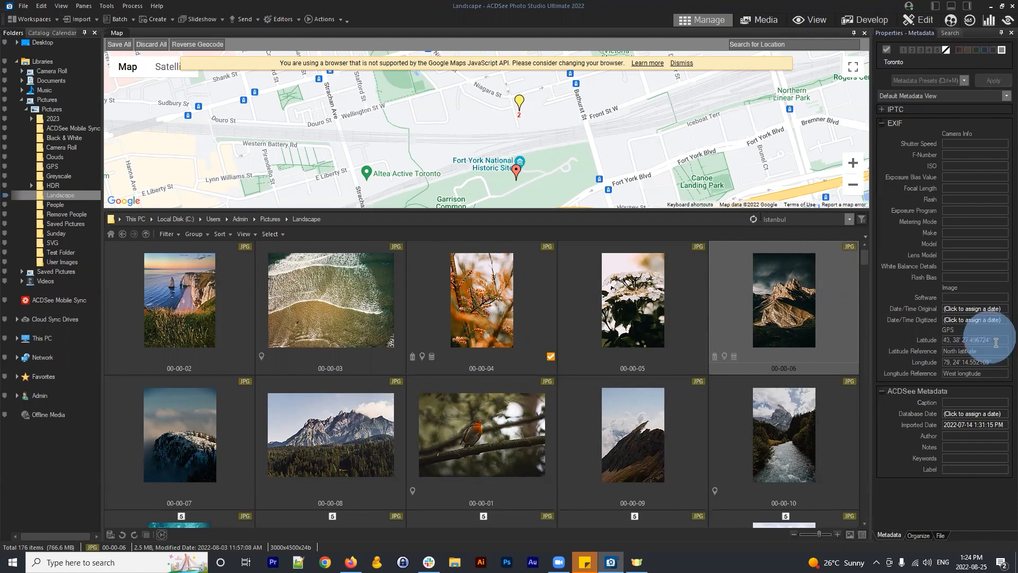
pyautogui.moveTo(995, 340); pyautogui.dragTo(925, 340)
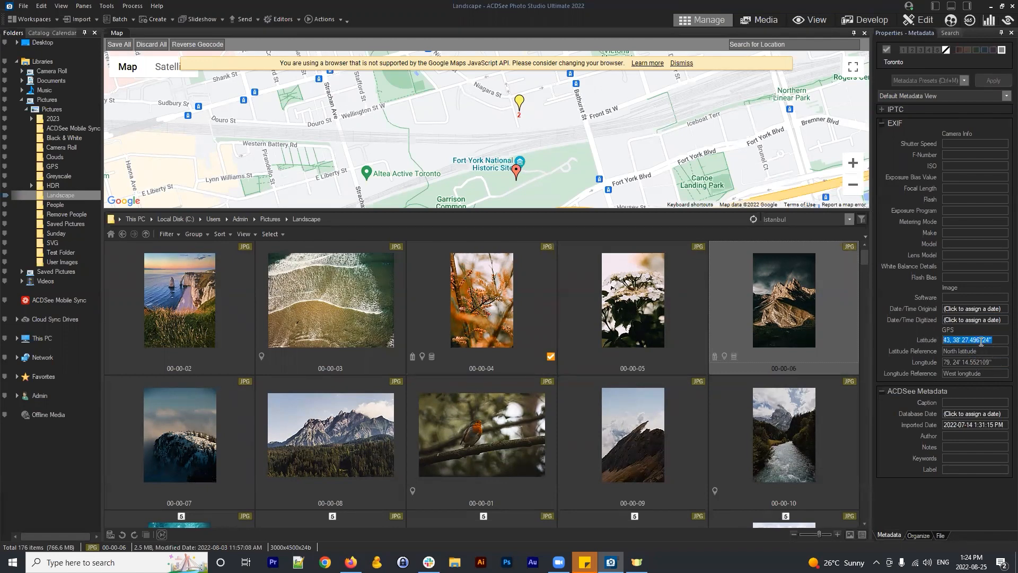
pyautogui.click(990, 342)
pyautogui.moveTo(996, 372); pyautogui.dragTo(948, 371)
pyautogui.click(1001, 338)
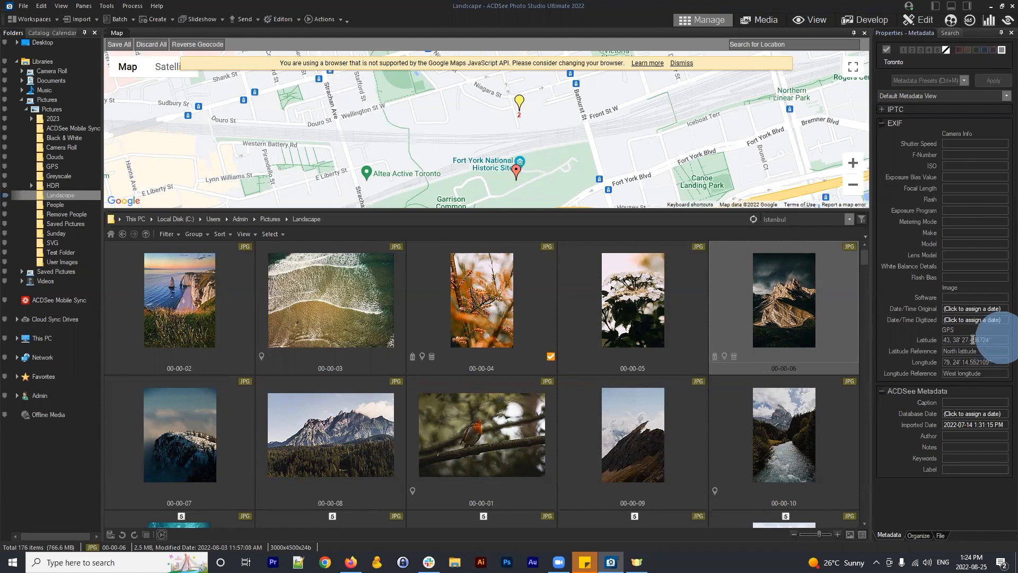
pyautogui.click(803, 284)
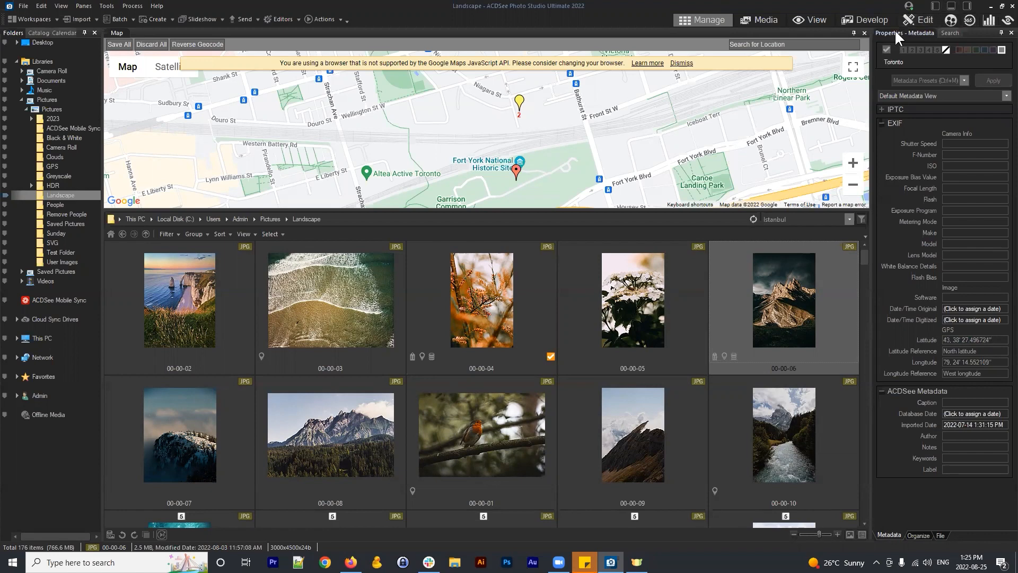
# Close the Map pane and switch to the Pictures folder, saving the map locations
pyautogui.click(864, 33)
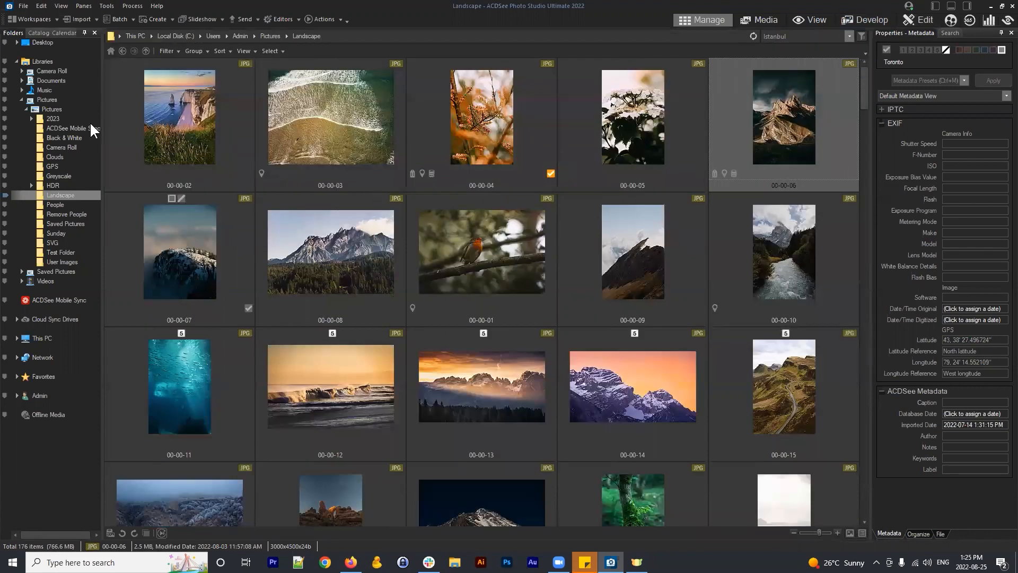
pyautogui.click(55, 108)
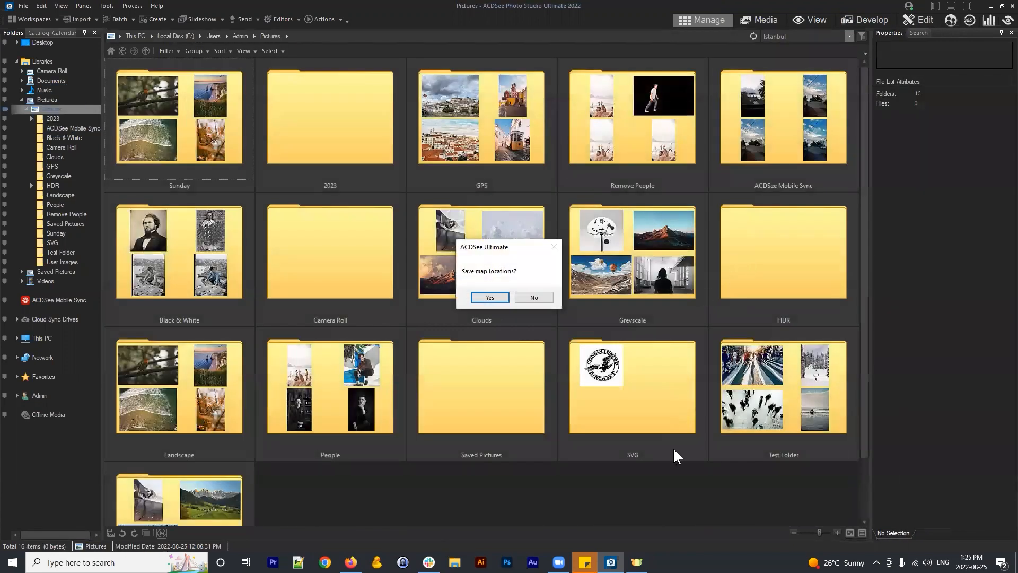
pyautogui.click(595, 493)
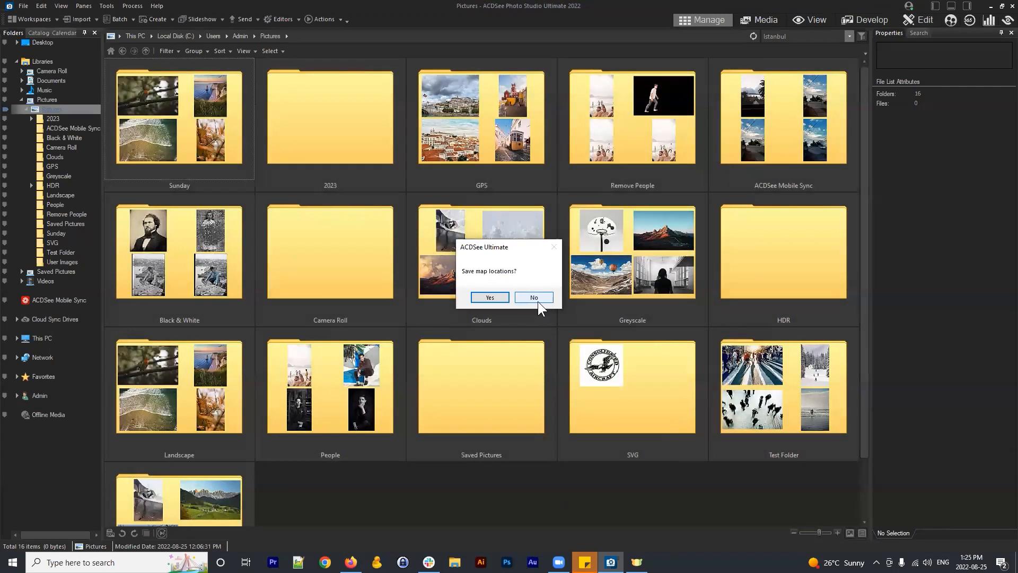
pyautogui.click(501, 307)
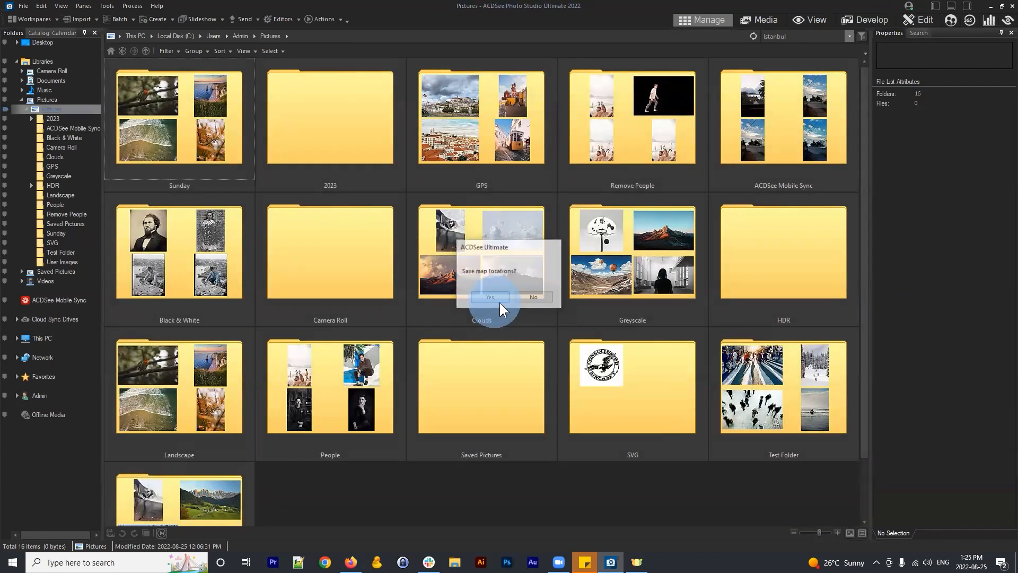
# Open the GPS folder within Pictures
pyautogui.click(670, 495)
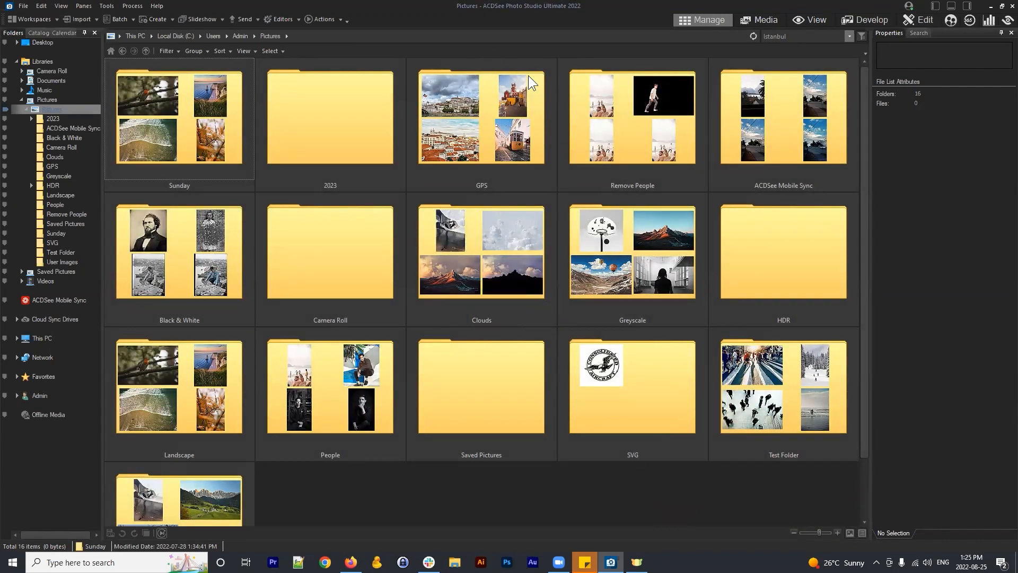
pyautogui.doubleClick(478, 134)
pyautogui.click(739, 441)
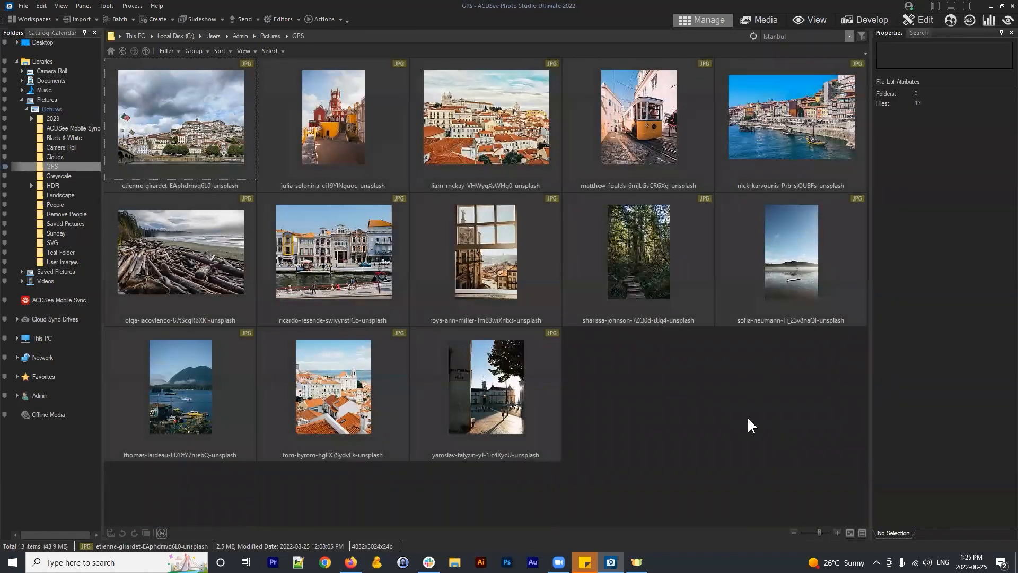
# Select the first eight images of the GPS folder as a range and clear the selection again
pyautogui.click(131, 141)
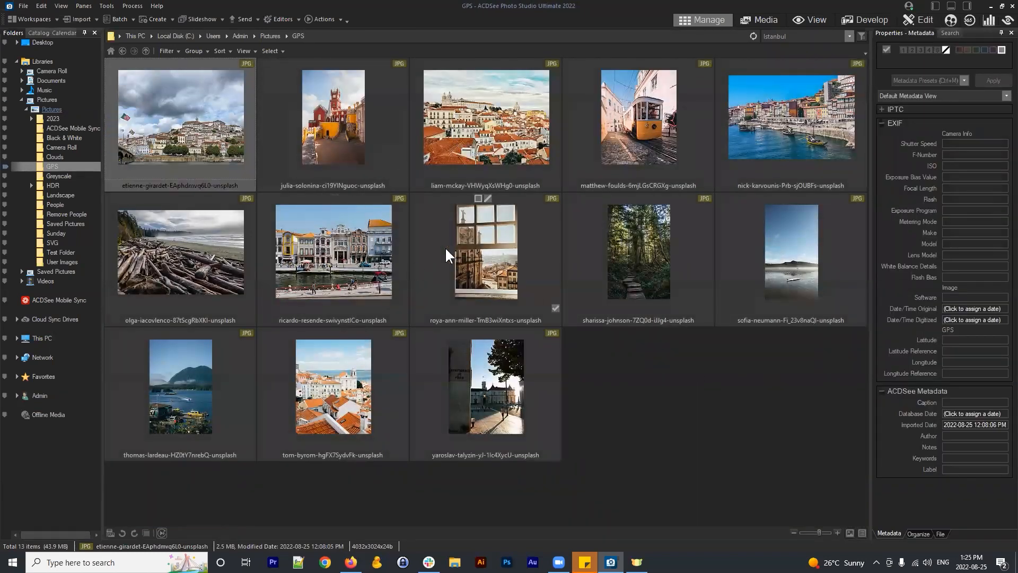
pyautogui.keyDown('shift'); pyautogui.click(498, 273); pyautogui.keyUp('shift')
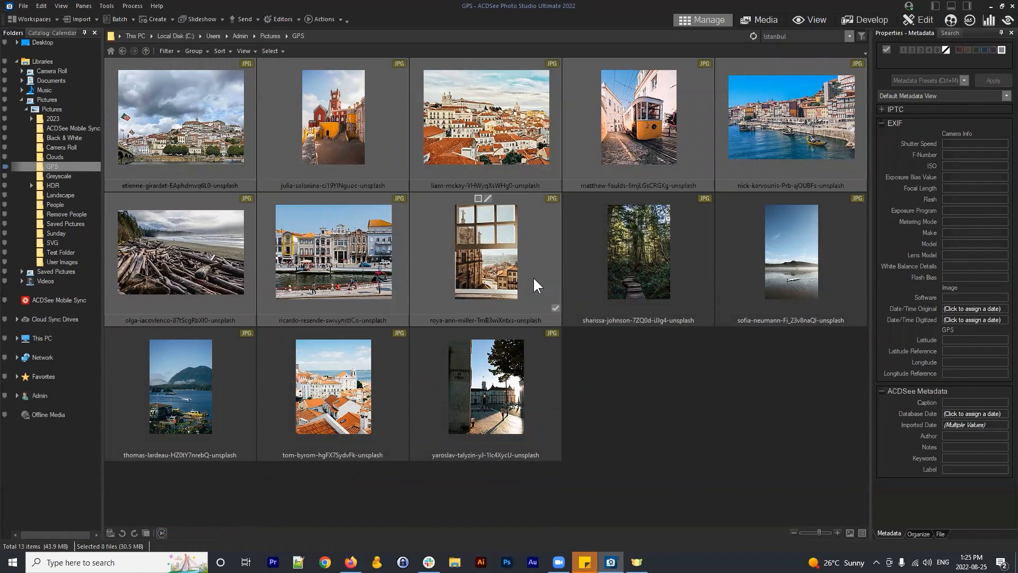
pyautogui.click(671, 381)
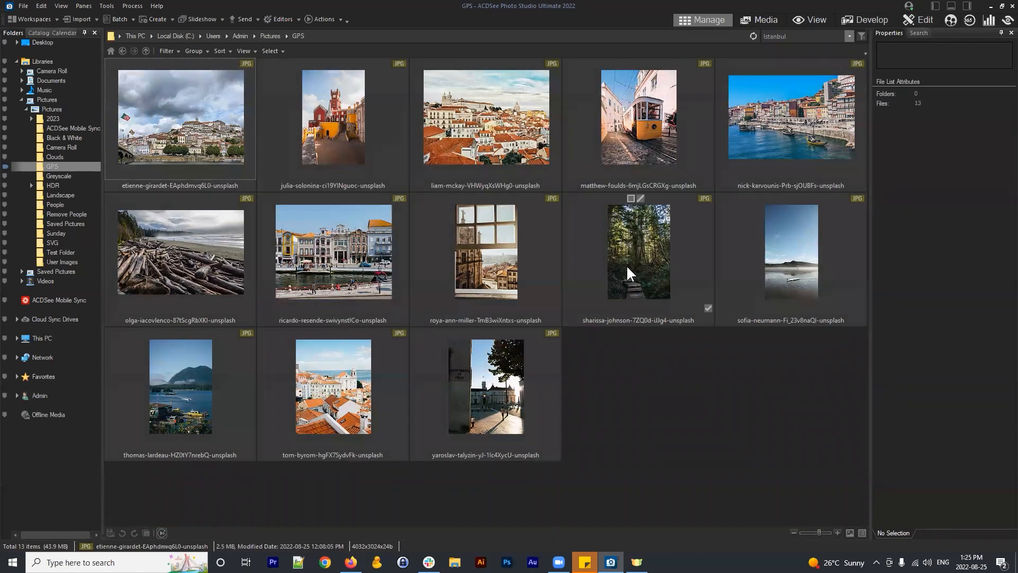
# Select the first image of the GPS folder, and display the Map pane briefly before closing it
pyautogui.click(200, 123)
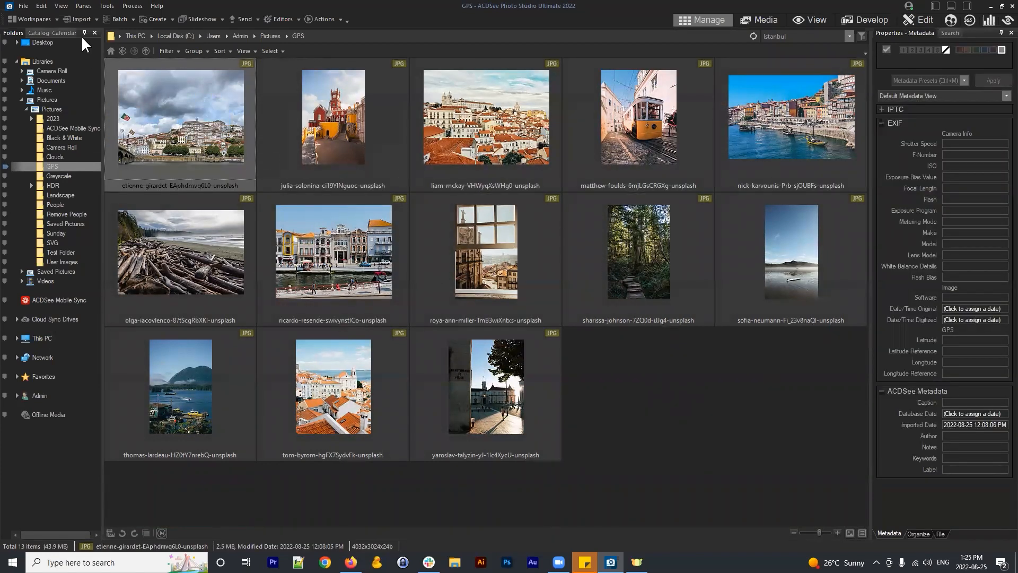
pyautogui.click(83, 6)
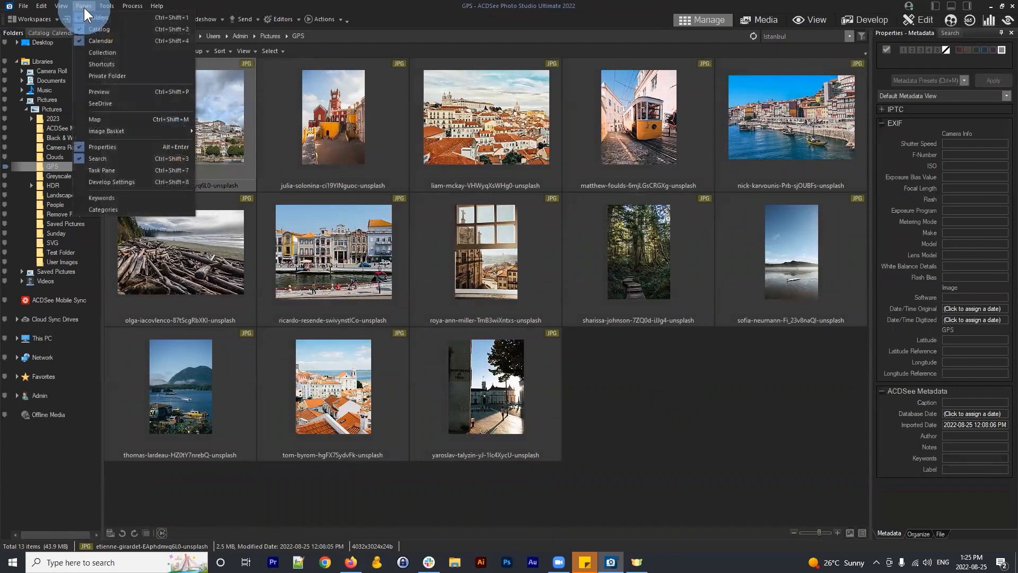
pyautogui.click(109, 119)
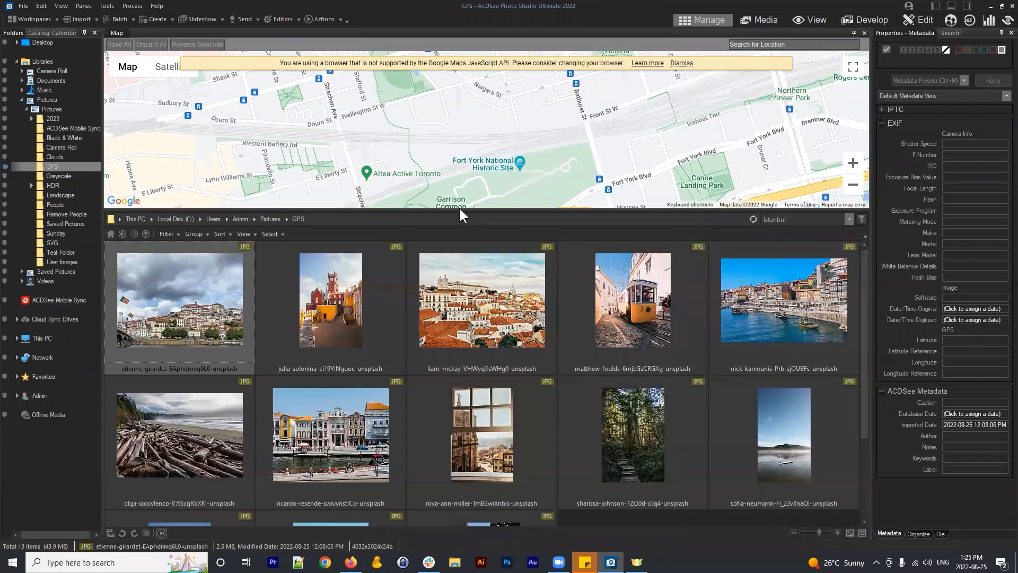
pyautogui.click(864, 33)
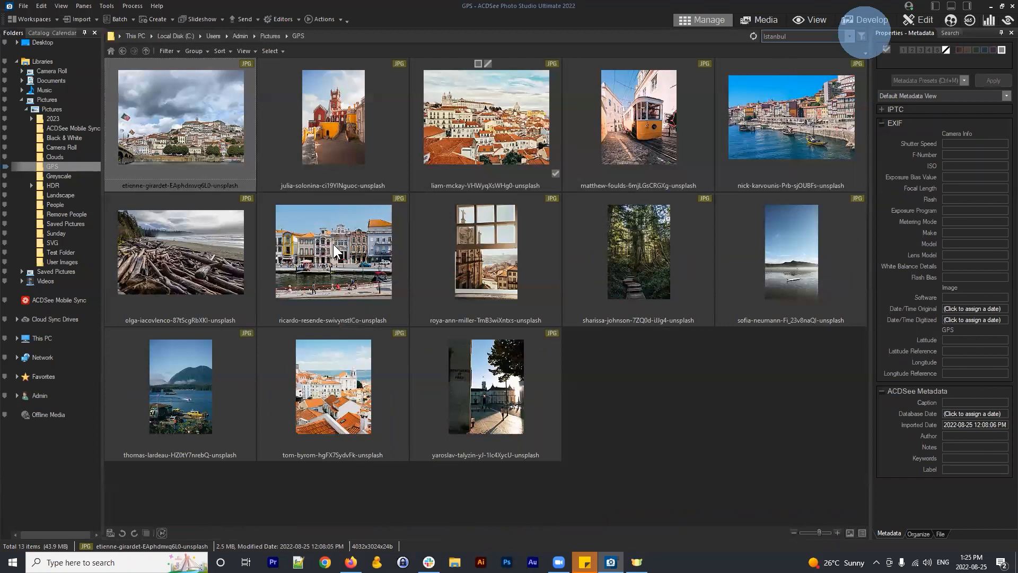
pyautogui.rightClick(193, 131)
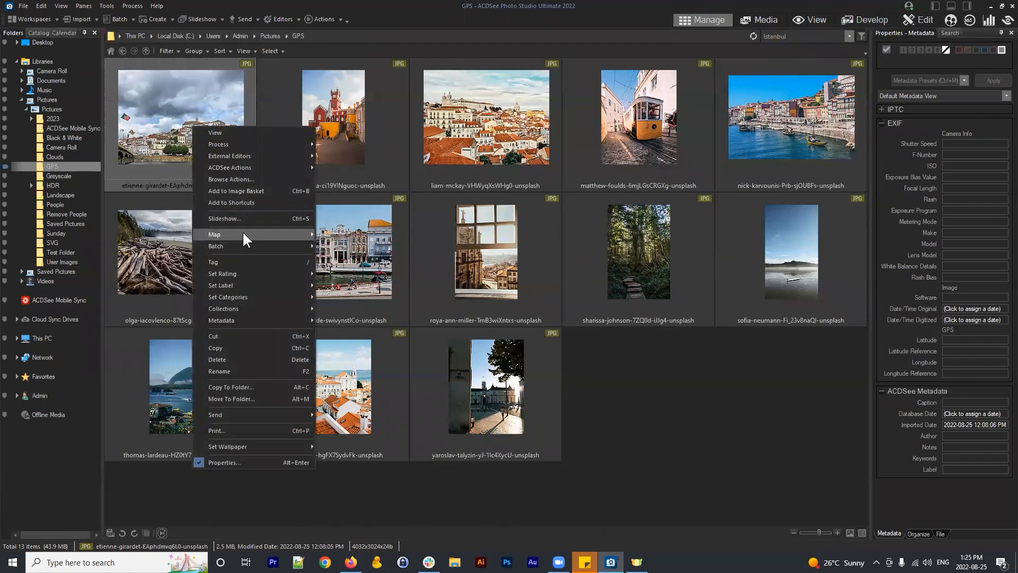
pyautogui.moveTo(243, 233)
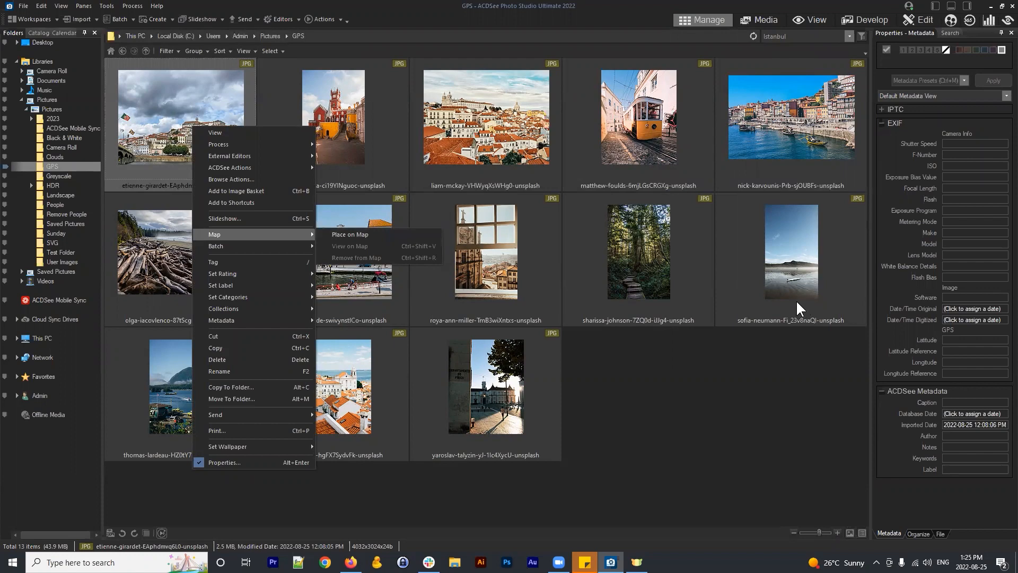
pyautogui.click(756, 433)
# Use Place on Map for the first image of the GPS folder and enlarge the Map pane
pyautogui.click(191, 126)
pyautogui.rightClick(190, 120)
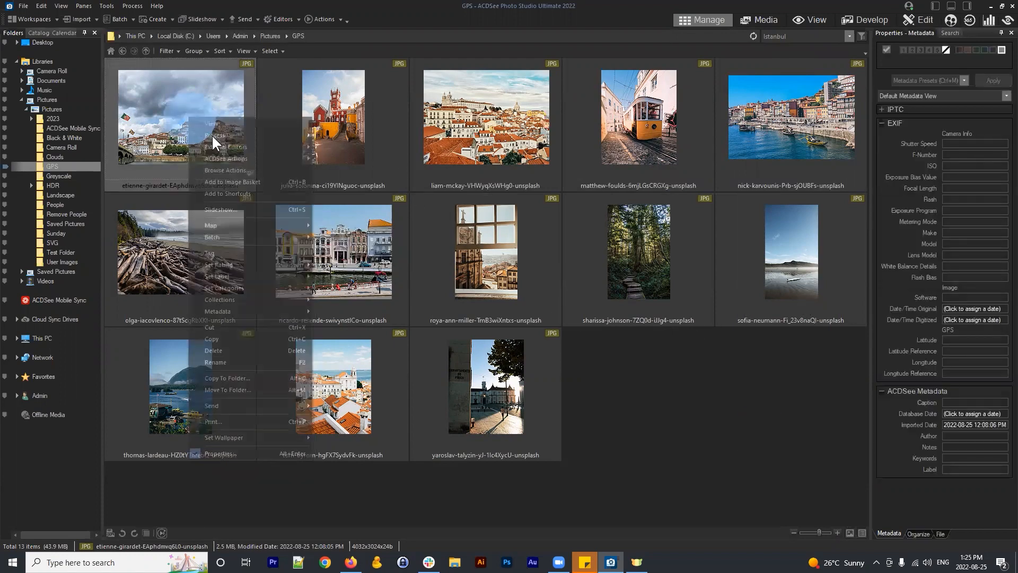
pyautogui.click(248, 225)
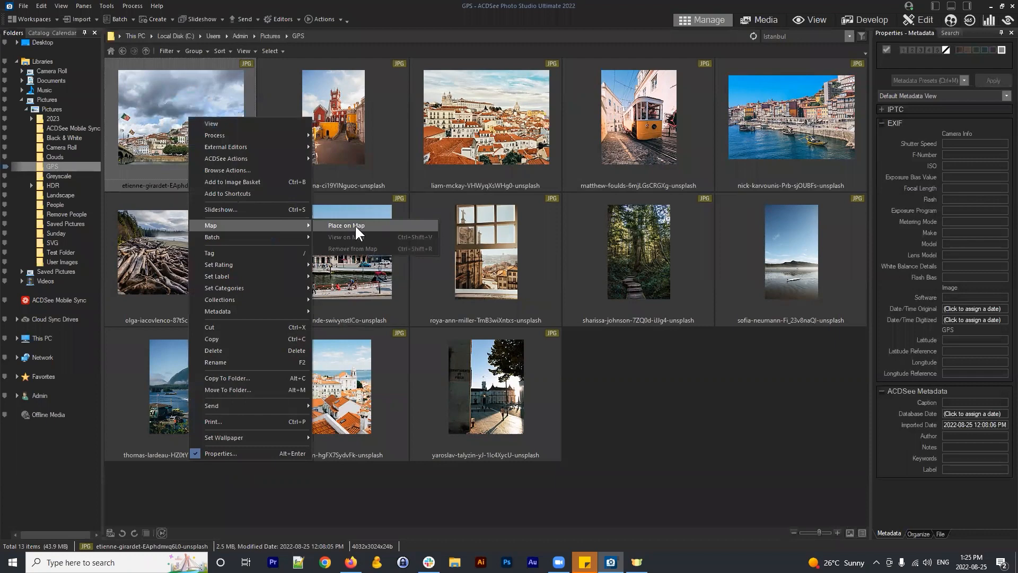
pyautogui.click(356, 227)
pyautogui.moveTo(508, 209); pyautogui.dragTo(508, 311)
# Place the first image on the Mondego River's west bank beside the bridge in Coimbra, Portugal, and save the map locations
pyautogui.scroll(-5, 526, 149)
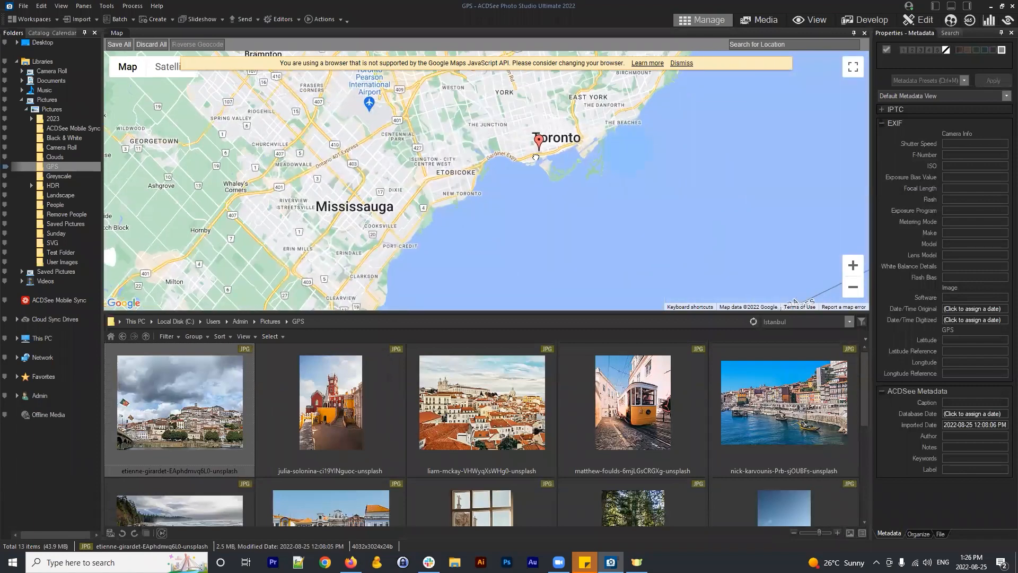
pyautogui.scroll(-2, 559, 142)
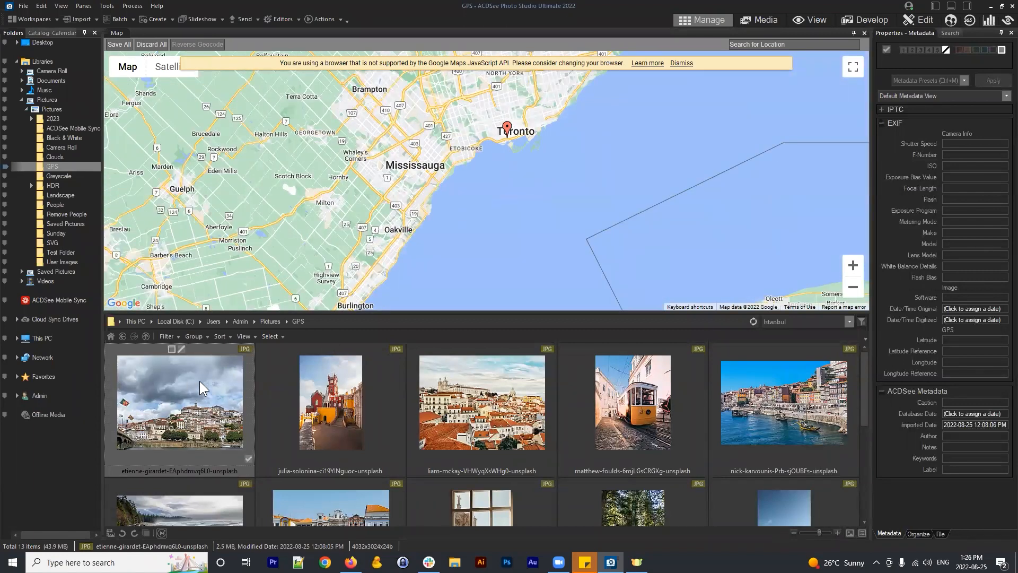
pyautogui.scroll(-2, 688, 202)
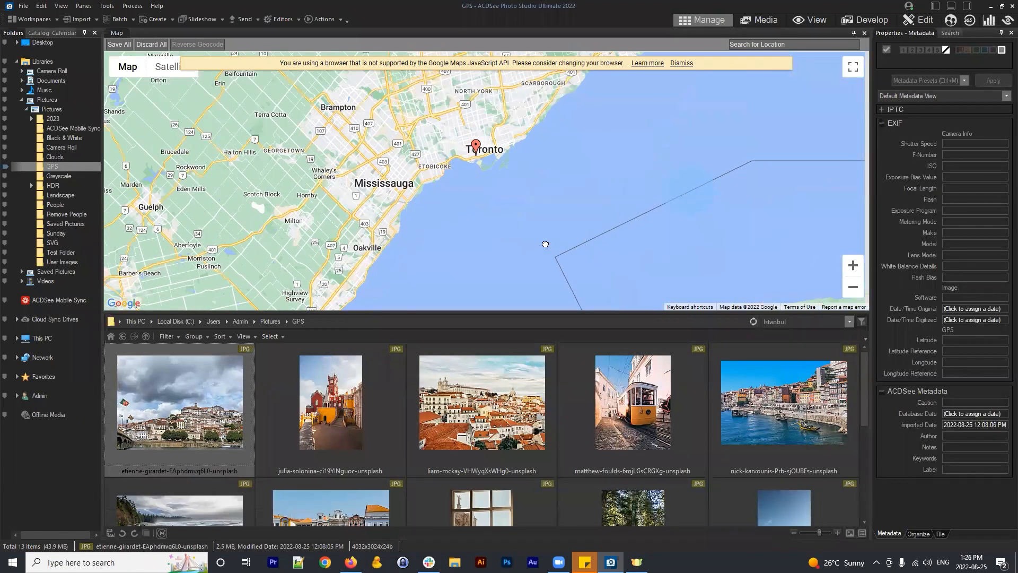
pyautogui.scroll(-3, 717, 210)
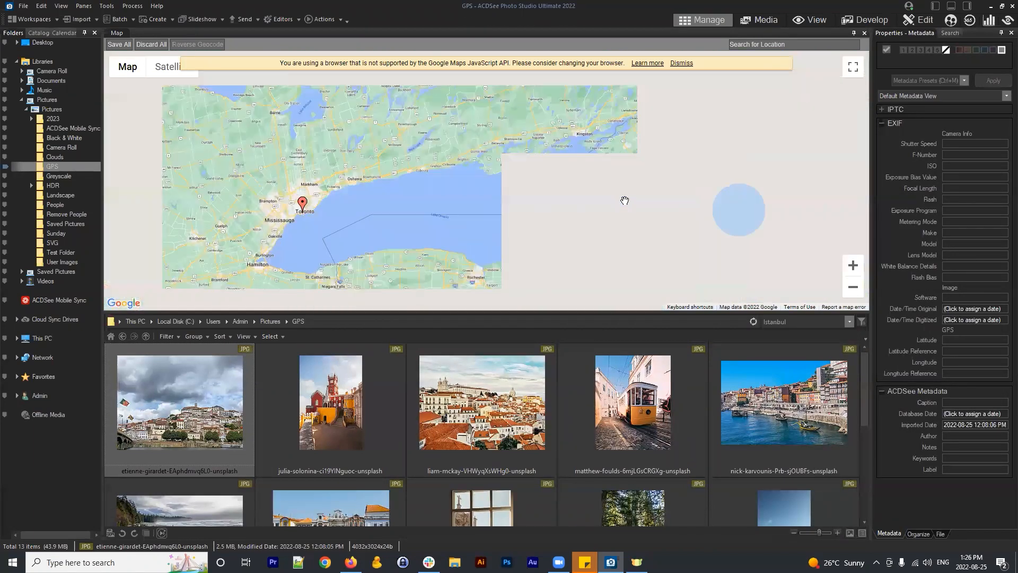
pyautogui.moveTo(691, 200); pyautogui.dragTo(627, 236)
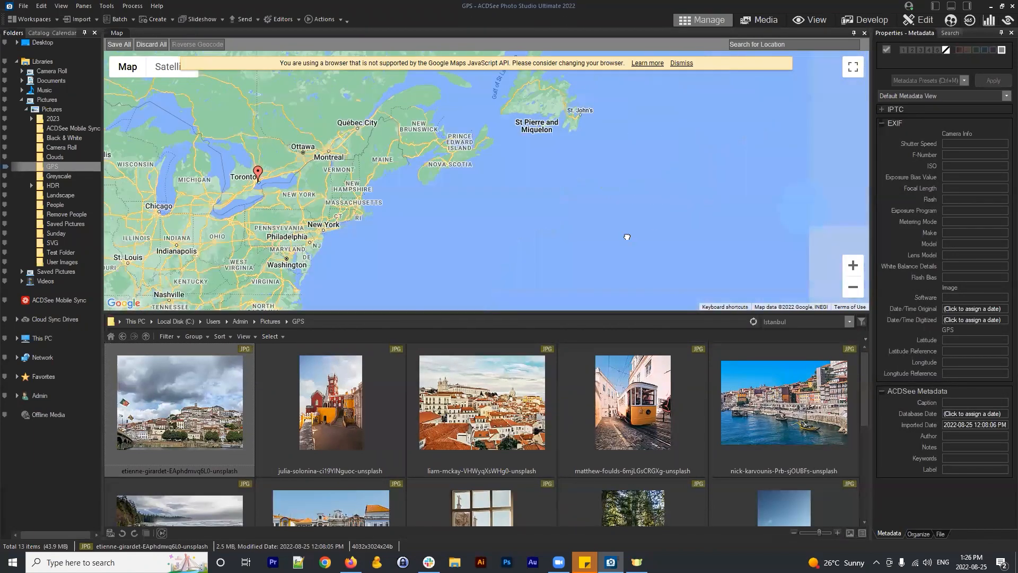
pyautogui.moveTo(795, 215); pyautogui.dragTo(562, 233)
pyautogui.moveTo(744, 188); pyautogui.dragTo(742, 111)
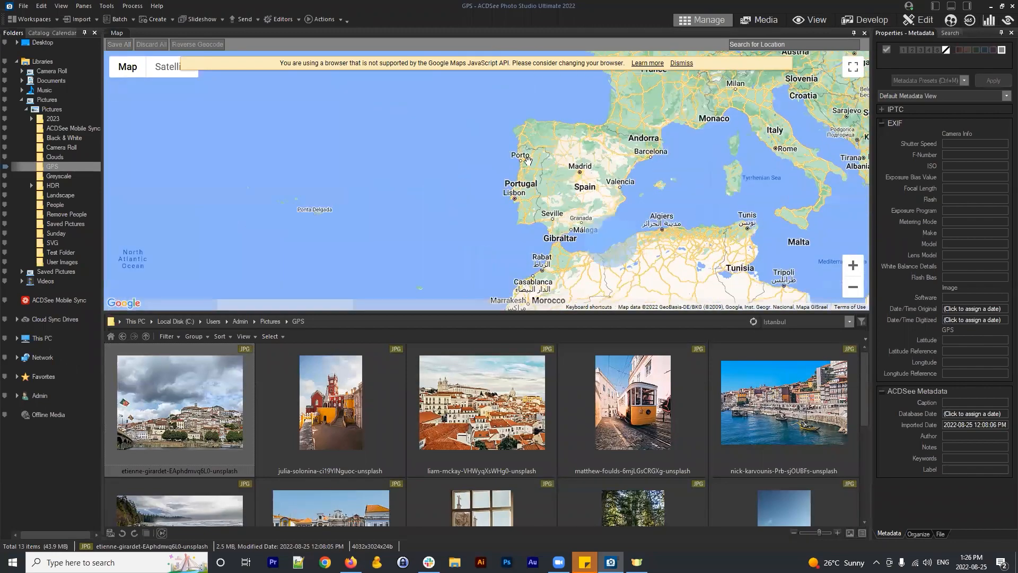
pyautogui.scroll(5, 579, 138)
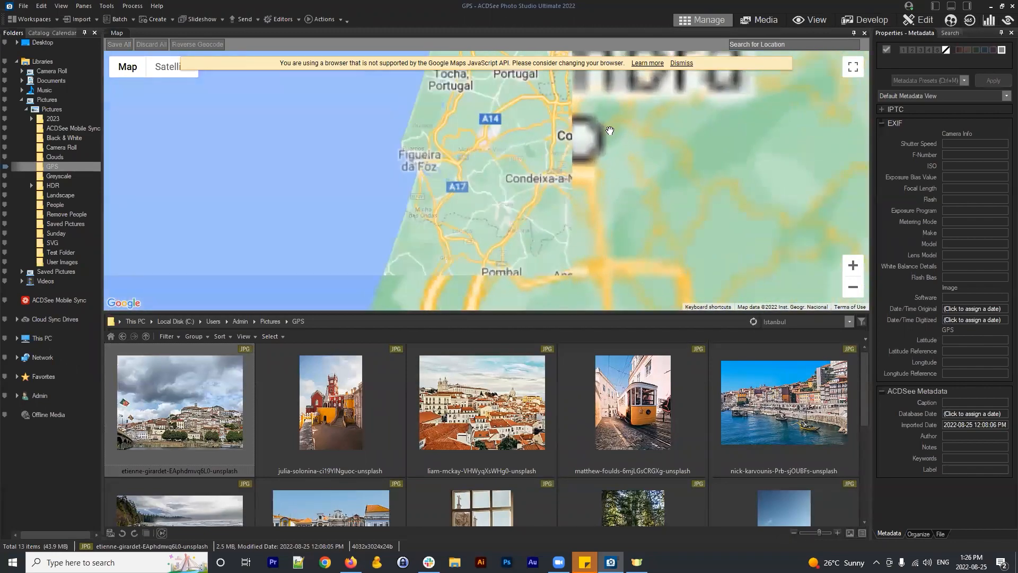
pyautogui.scroll(3, 612, 132)
pyautogui.scroll(2, 611, 131)
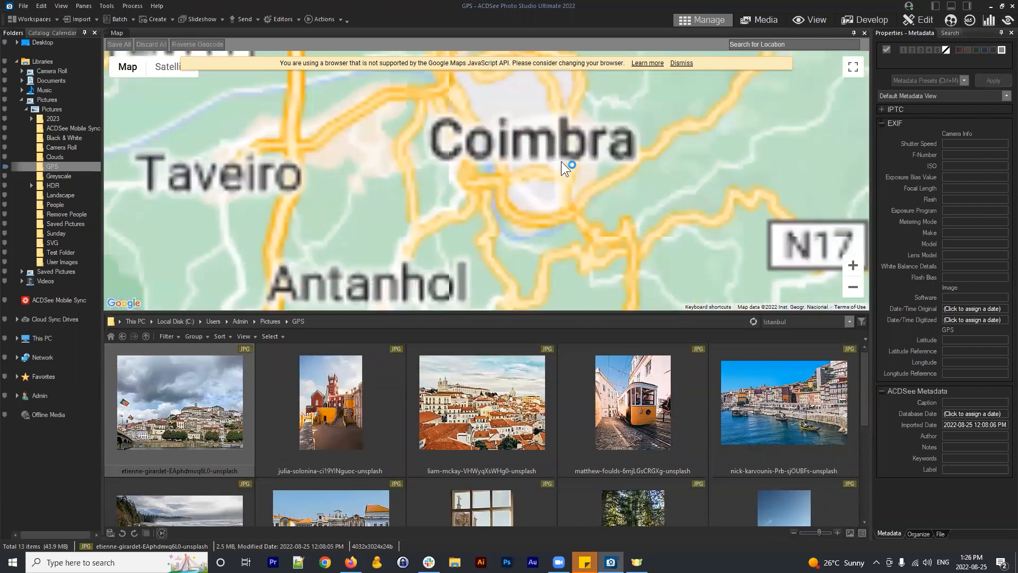
pyautogui.scroll(2, 524, 215)
pyautogui.scroll(-3, 480, 250)
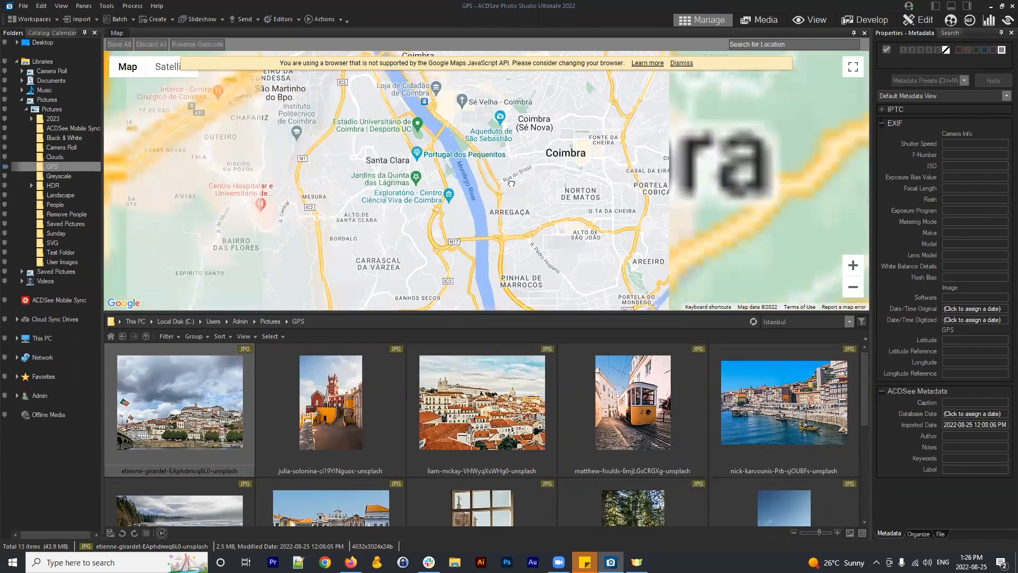
pyautogui.scroll(-1, 511, 184)
pyautogui.scroll(2, 511, 184)
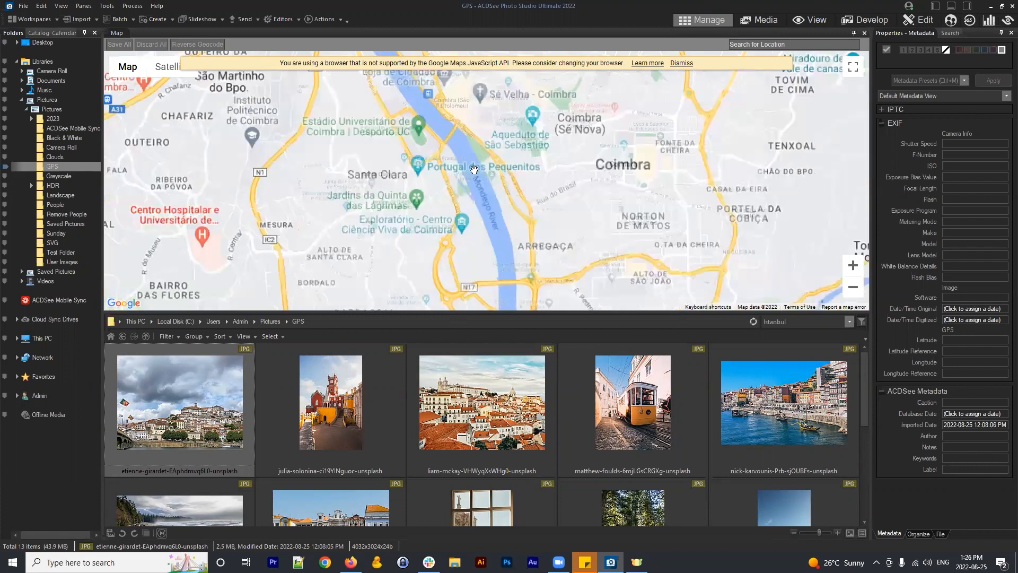
pyautogui.scroll(3, 509, 252)
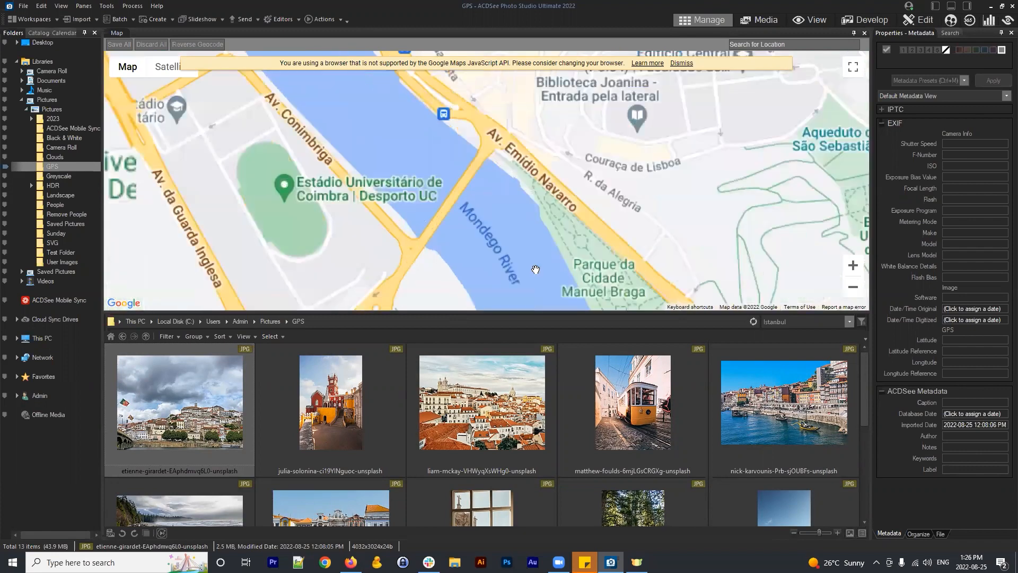
pyautogui.moveTo(492, 157); pyautogui.dragTo(526, 159)
pyautogui.moveTo(180, 389); pyautogui.dragTo(433, 235)
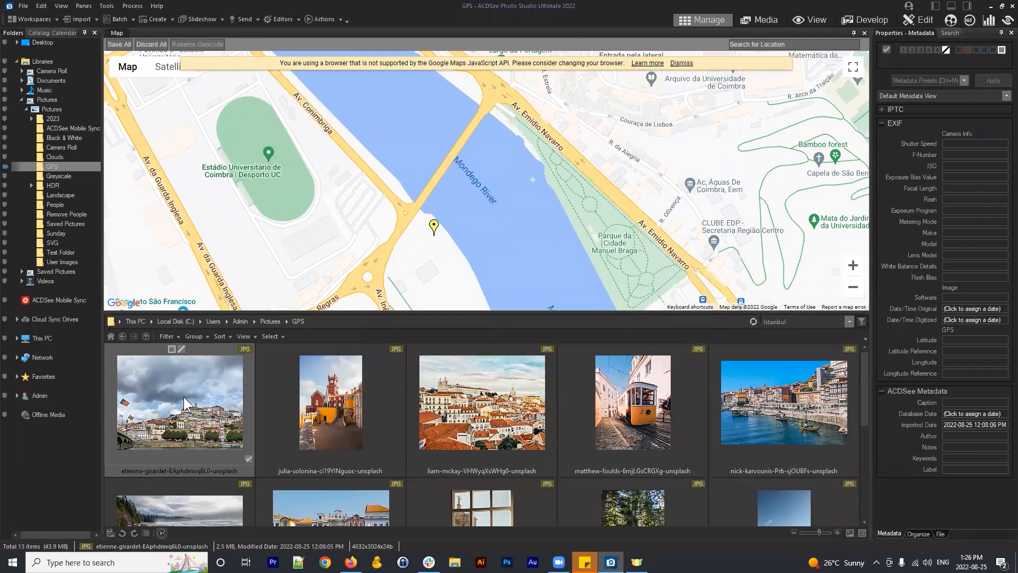
pyautogui.click(170, 403)
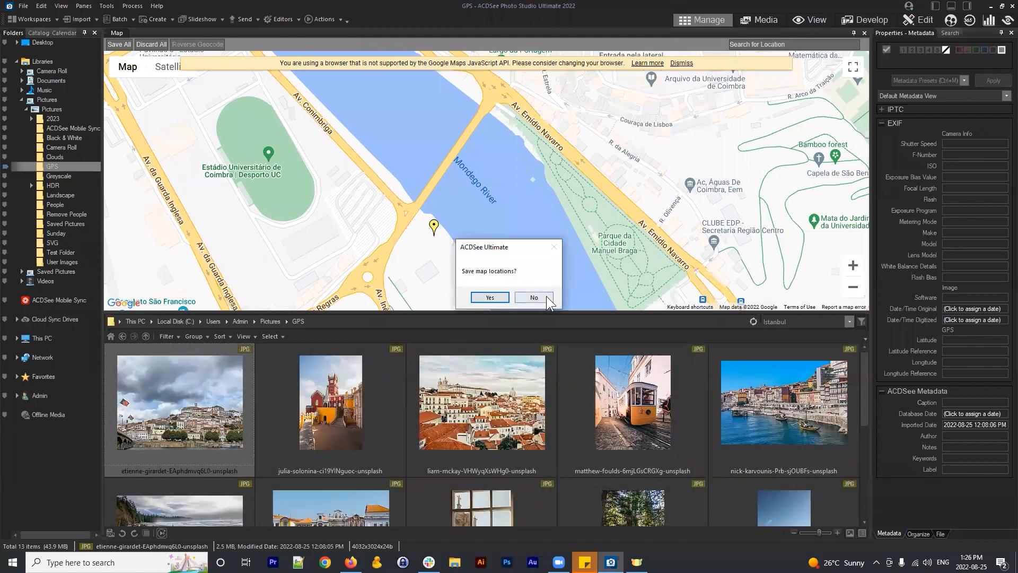
pyautogui.click(489, 297)
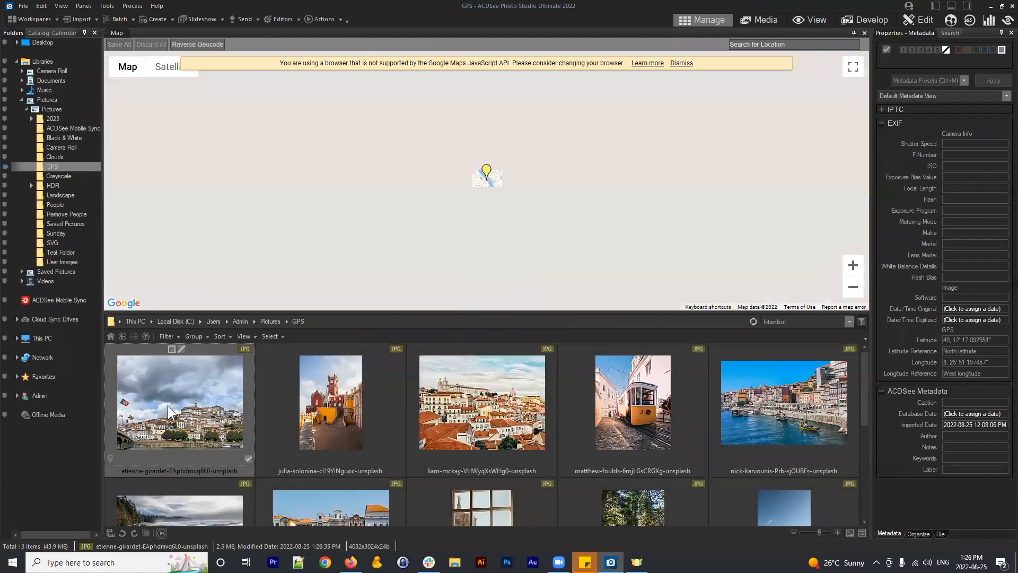
# Place the first image again on the riverbank just below the Coimbra bridge and save all map locations
pyautogui.scroll(5, 485, 199)
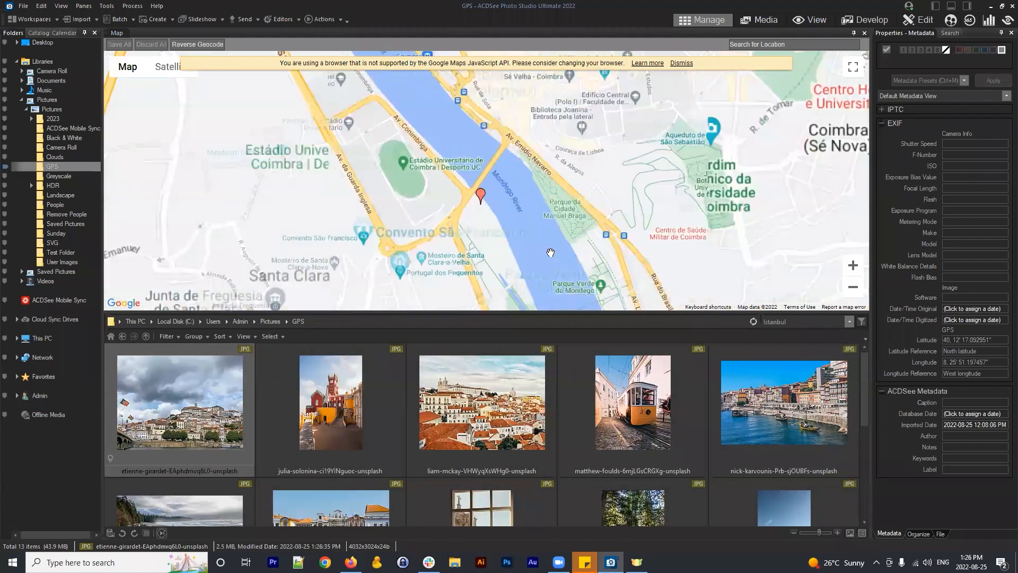
pyautogui.moveTo(168, 395)
pyautogui.mouseDown()
pyautogui.moveTo(428, 231)
pyautogui.moveTo(418, 210)
pyautogui.moveTo(554, 268)
pyautogui.mouseUp()
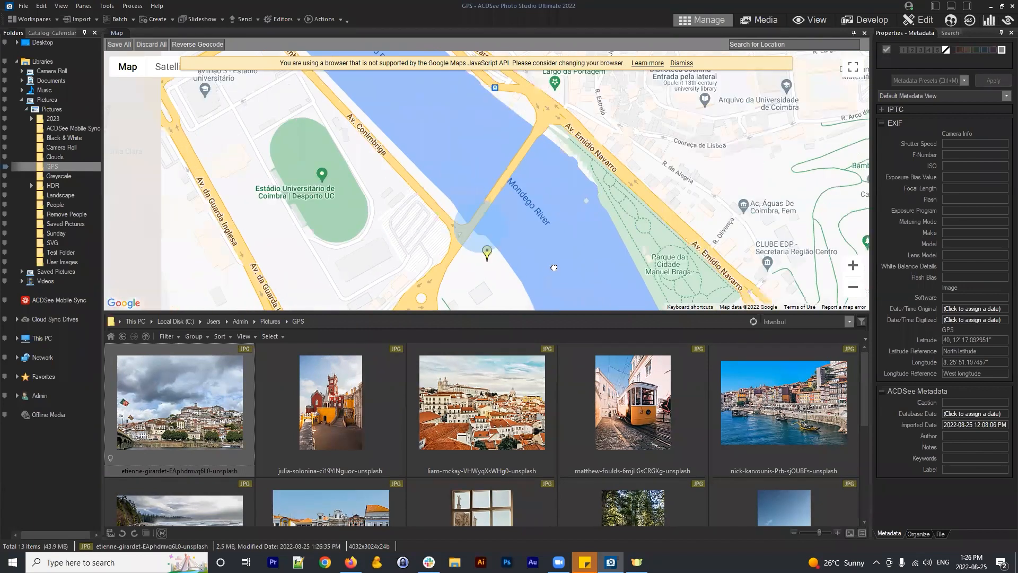
pyautogui.moveTo(523, 223); pyautogui.dragTo(498, 176)
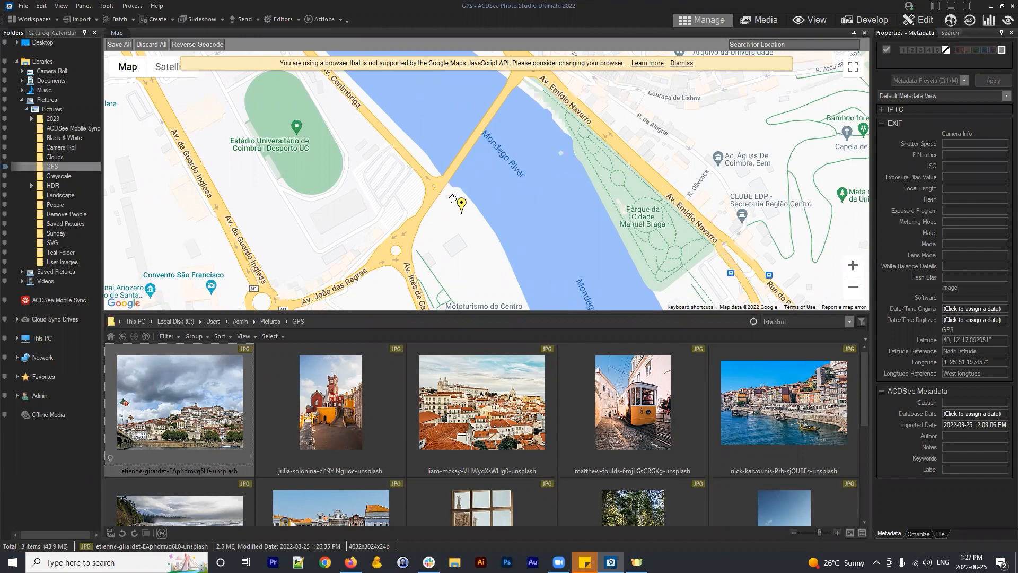
pyautogui.moveTo(462, 212); pyautogui.dragTo(461, 211)
pyautogui.click(119, 44)
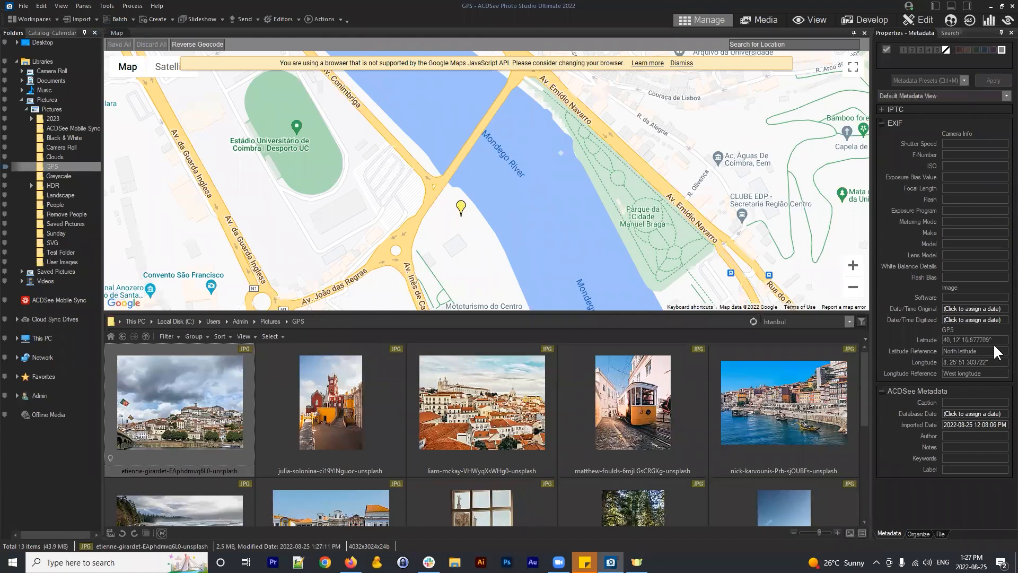
# Examine the GPS latitude, longitude and longitude reference in the first image's EXIF metadata
pyautogui.click(989, 340)
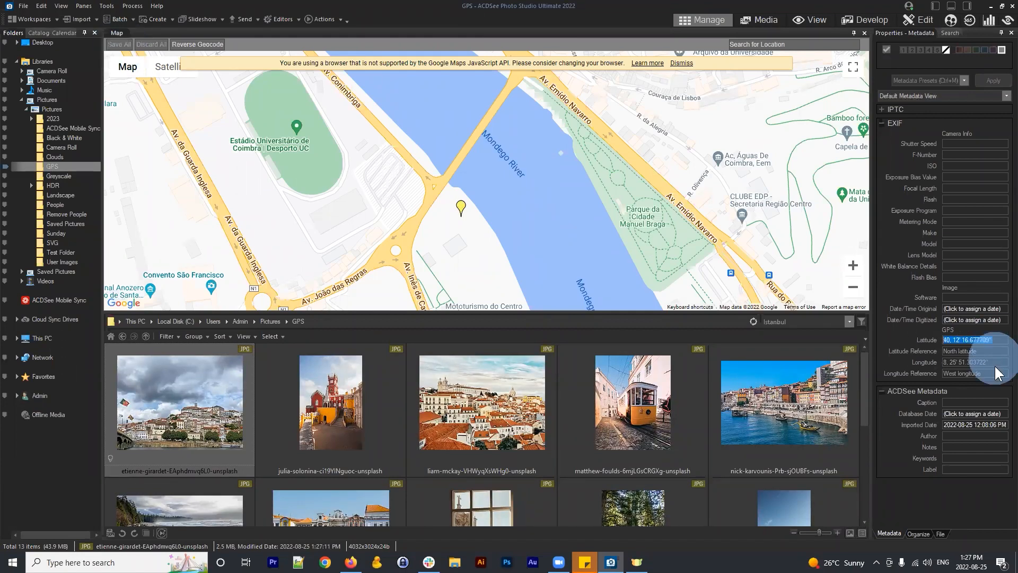
pyautogui.moveTo(991, 362); pyautogui.dragTo(944, 360)
pyautogui.click(992, 372)
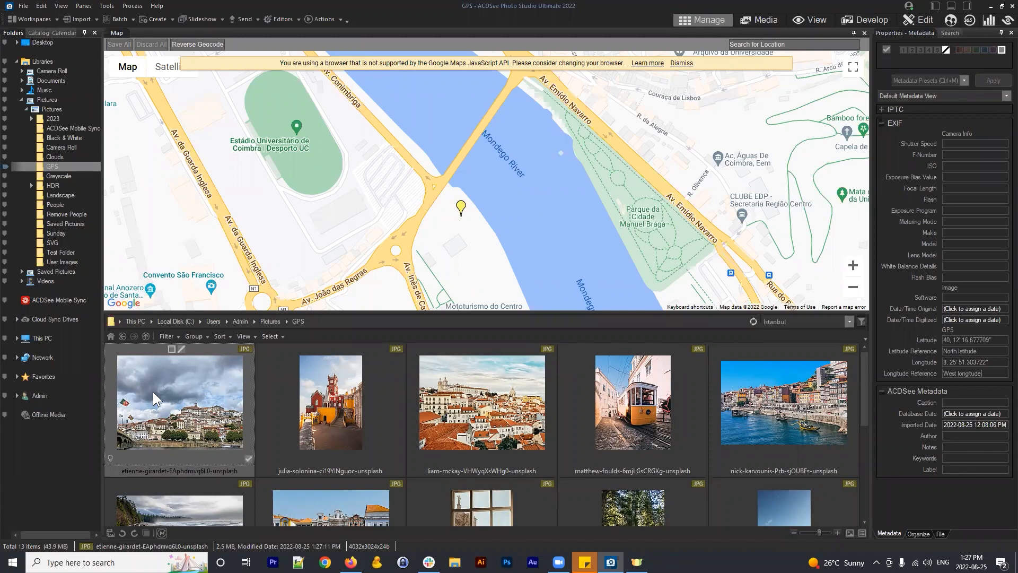
# Drop the first image onto its existing pin by the Mondego River and save all map locations
pyautogui.moveTo(179, 407); pyautogui.dragTo(461, 205)
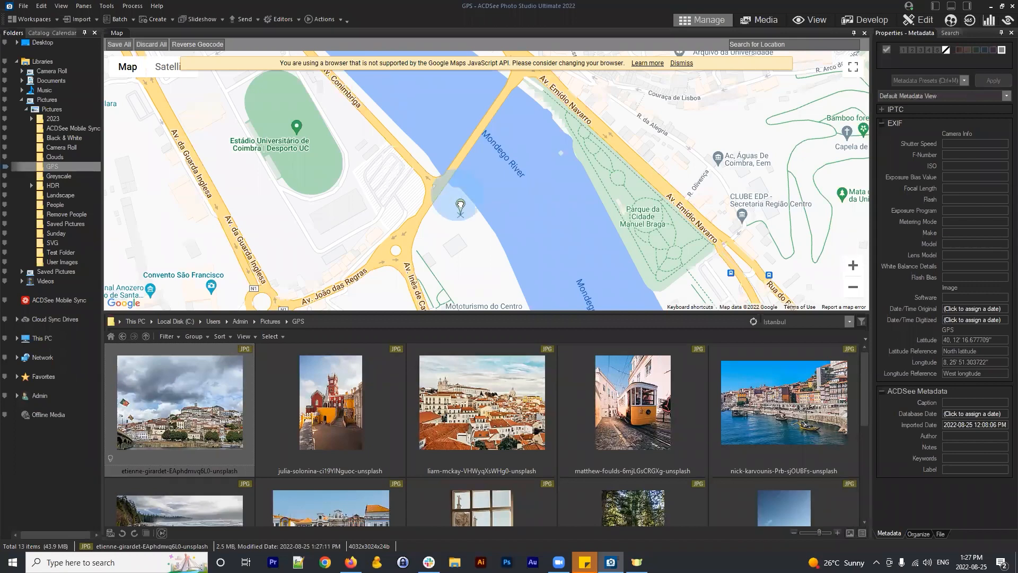
pyautogui.moveTo(139, 71)
pyautogui.click(119, 44)
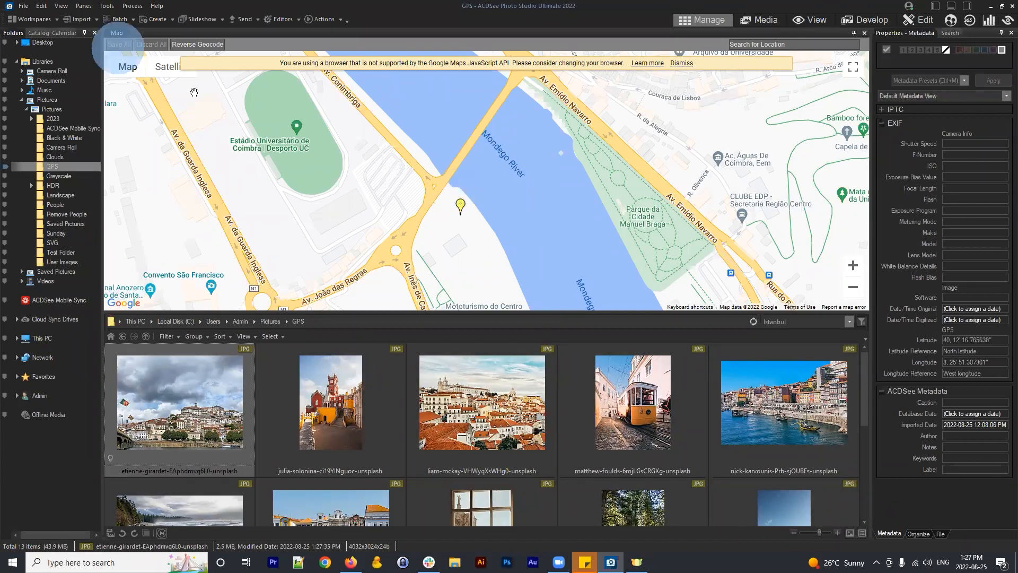
# Check the first image's GPS latitude and longitude fields again after the saved placement
pyautogui.moveTo(944, 341); pyautogui.dragTo(931, 358)
pyautogui.click(1001, 360)
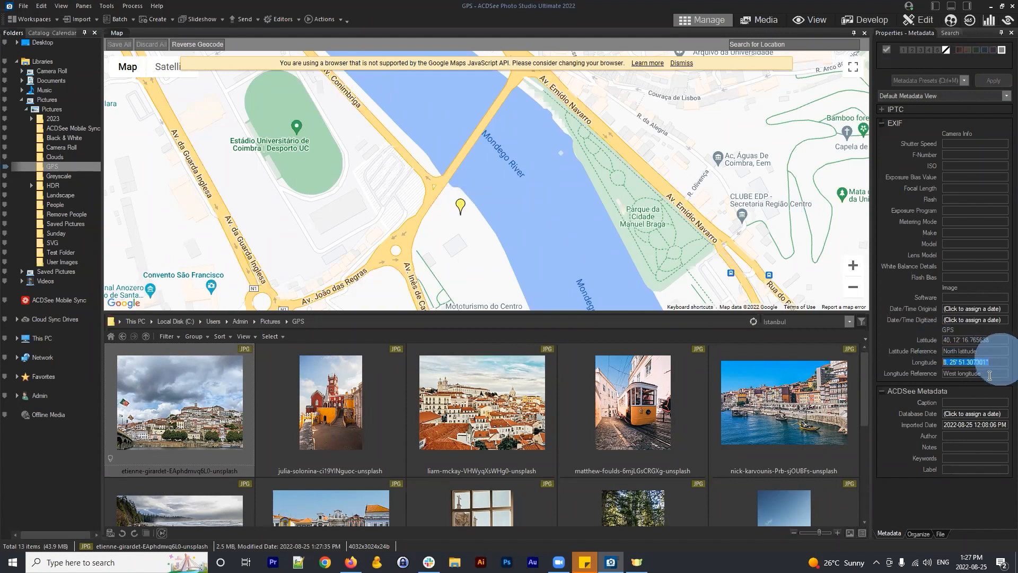
pyautogui.click(992, 374)
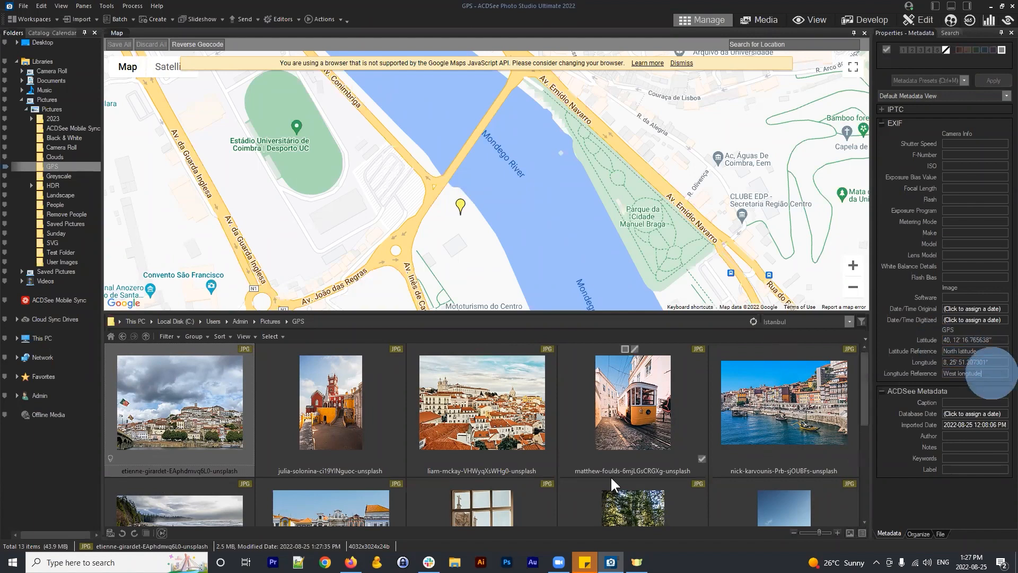
# Place the last image of the GPS folder on the map next to Biblioteca Joanina in Coimbra and save all map locations
pyautogui.scroll(-1, 513, 210)
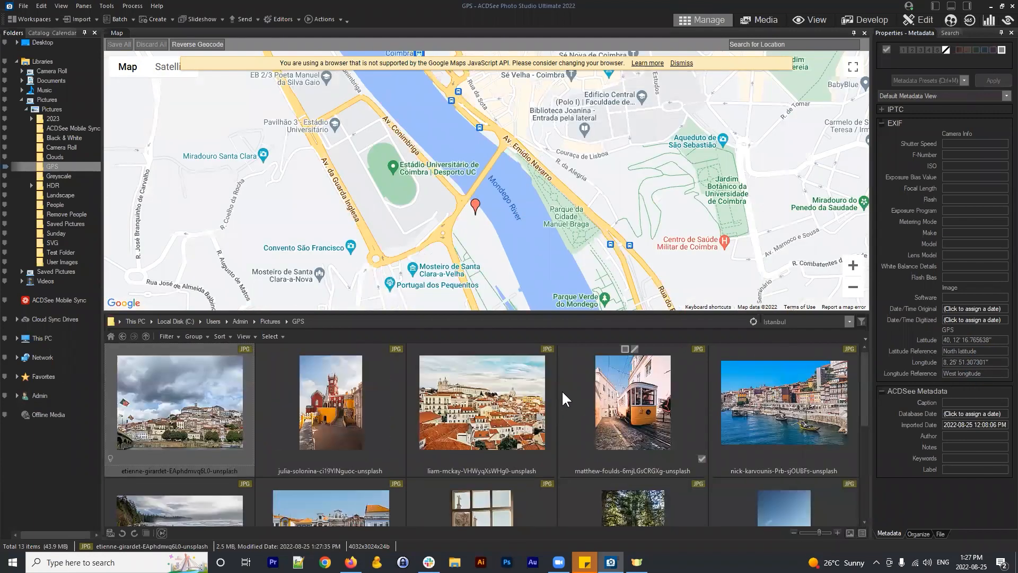
pyautogui.scroll(-2, 428, 421)
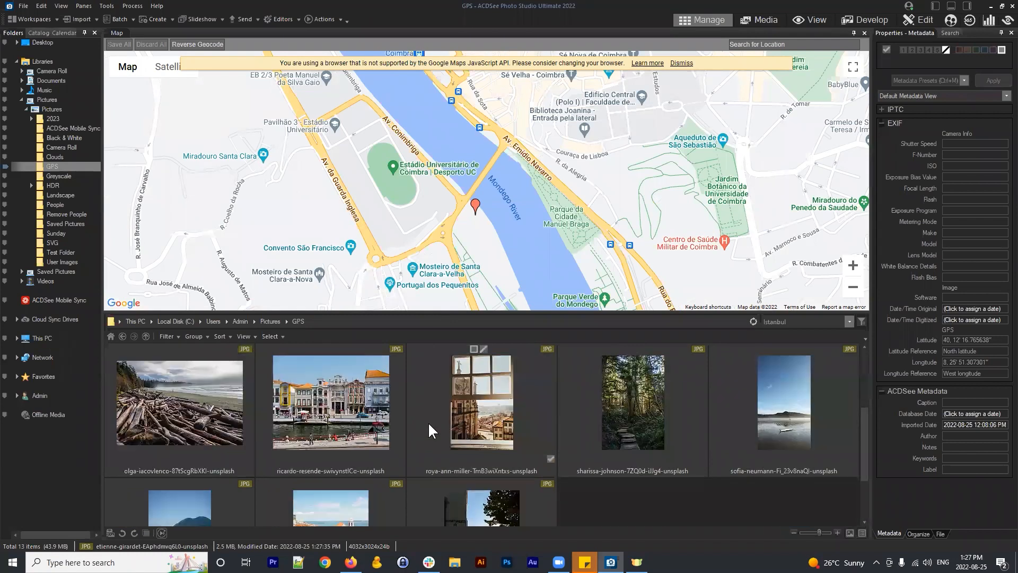
pyautogui.scroll(-2, 392, 409)
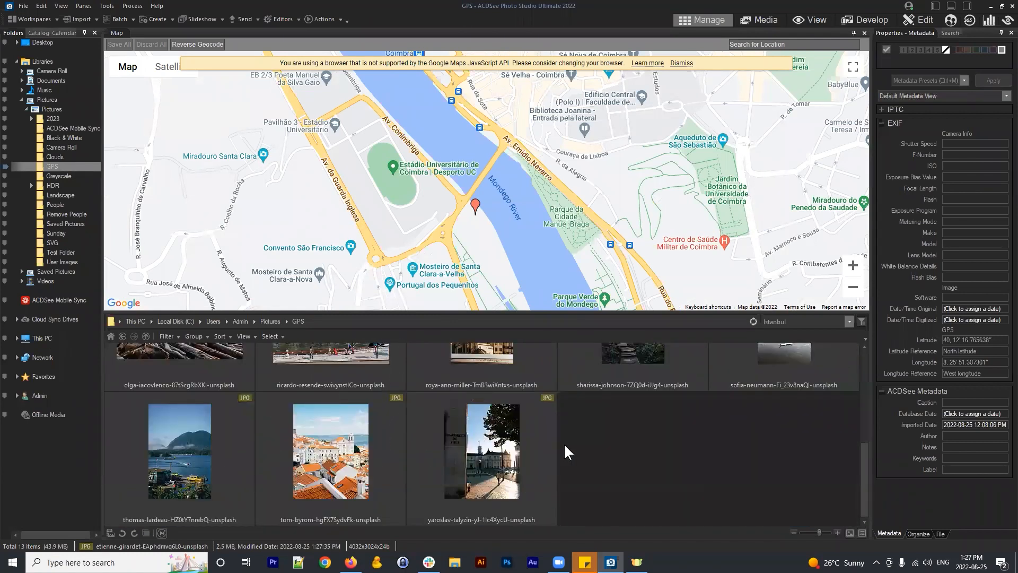
pyautogui.moveTo(683, 168); pyautogui.dragTo(624, 272)
pyautogui.scroll(1, 530, 226)
pyautogui.moveTo(554, 179); pyautogui.dragTo(535, 253)
pyautogui.scroll(-1, 588, 223)
pyautogui.scroll(1, 578, 241)
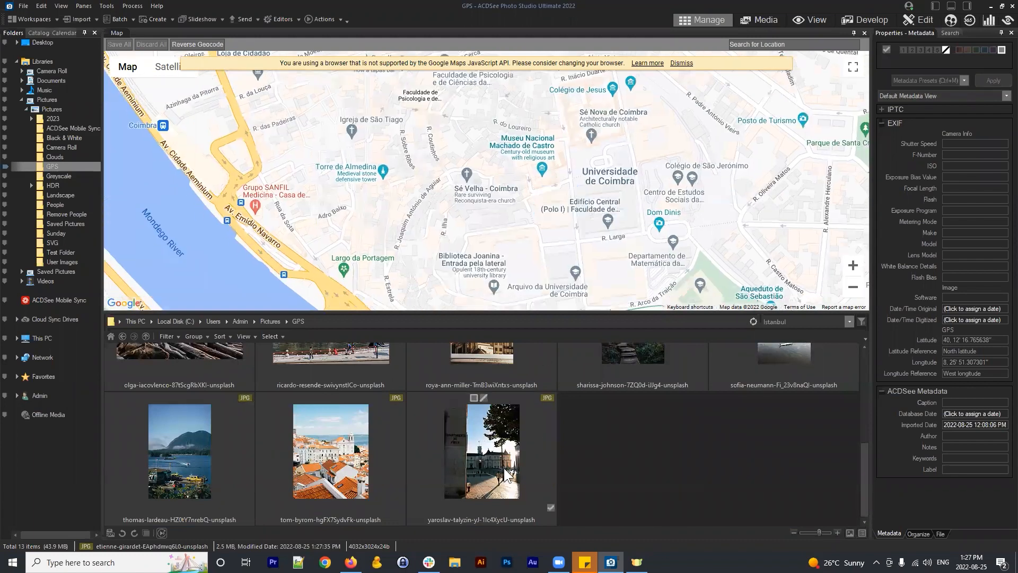
pyautogui.moveTo(506, 473); pyautogui.dragTo(525, 211)
pyautogui.moveTo(497, 170); pyautogui.dragTo(556, 208)
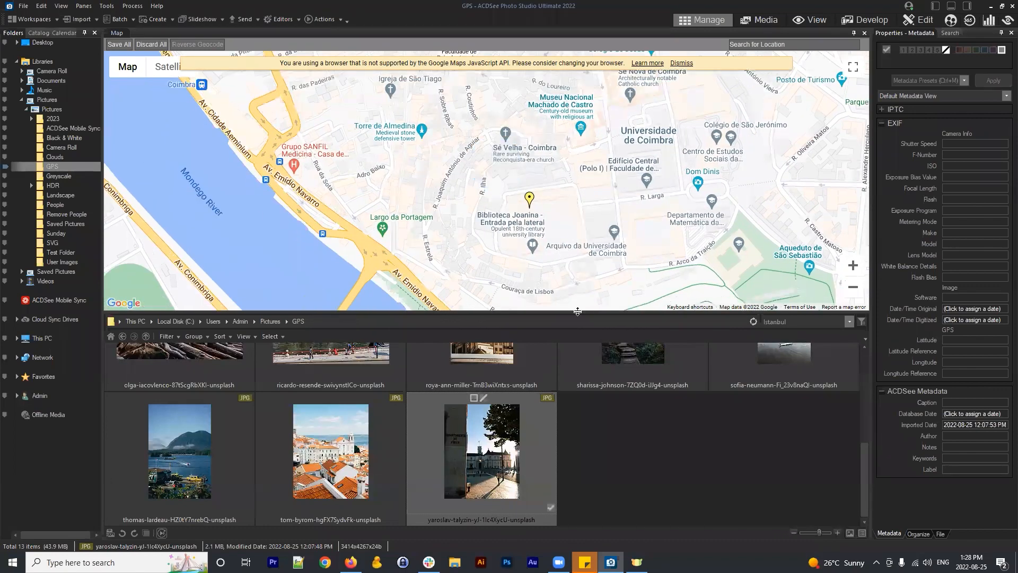
pyautogui.click(119, 44)
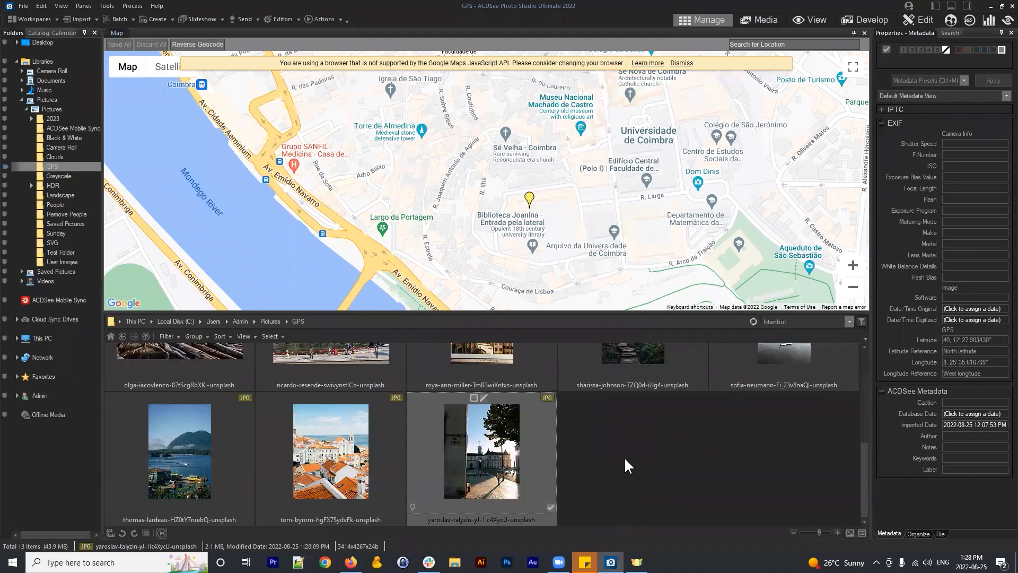
pyautogui.scroll(3, 627, 473)
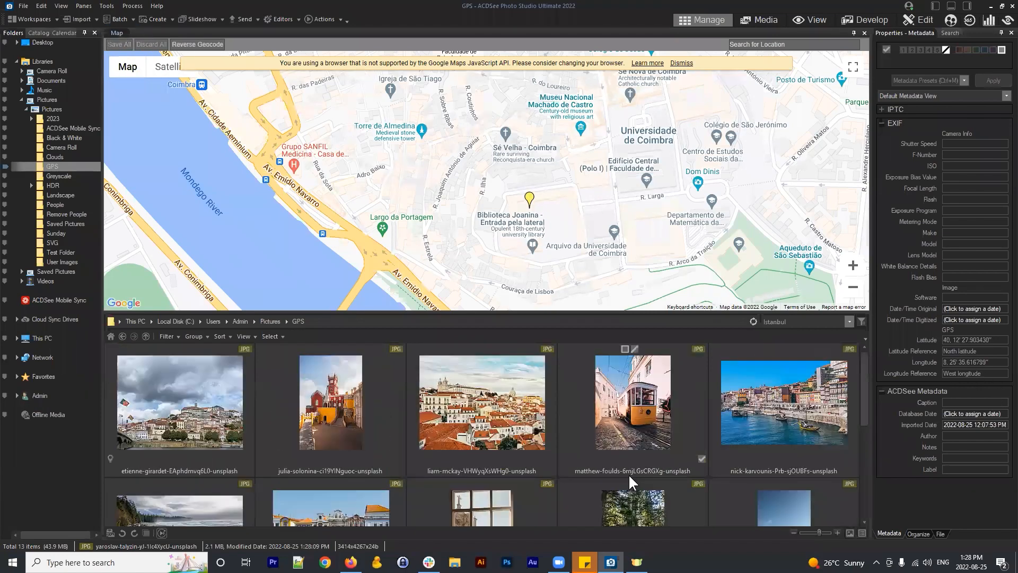
# Place the image of colourful riverside houses with boats on the map in Porto, at Cais da Ribeira beside the Ponte Luís I bridge
pyautogui.scroll(-2, 628, 473)
pyautogui.scroll(2, 539, 443)
pyautogui.scroll(-4, 487, 182)
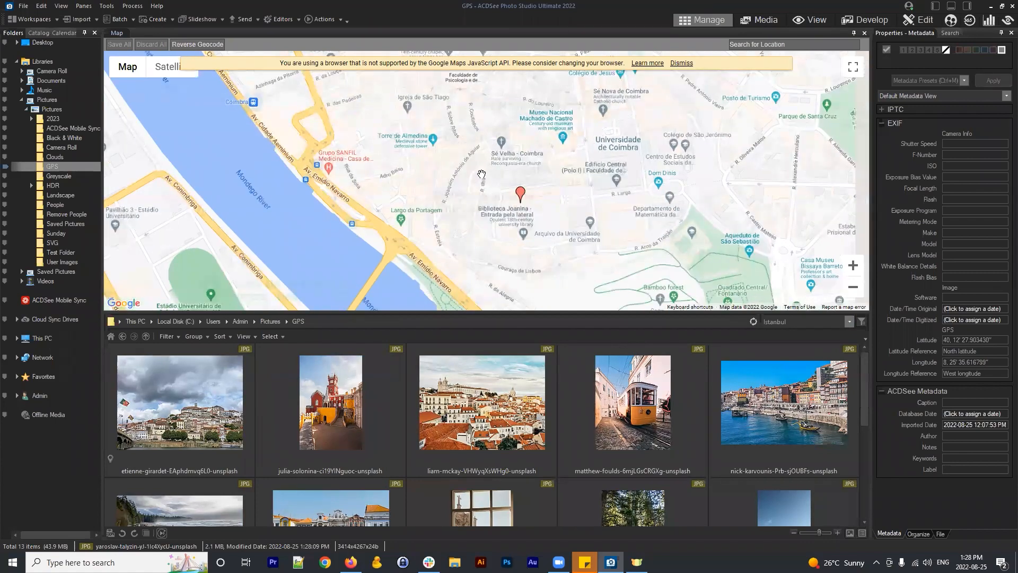
pyautogui.scroll(-5, 472, 162)
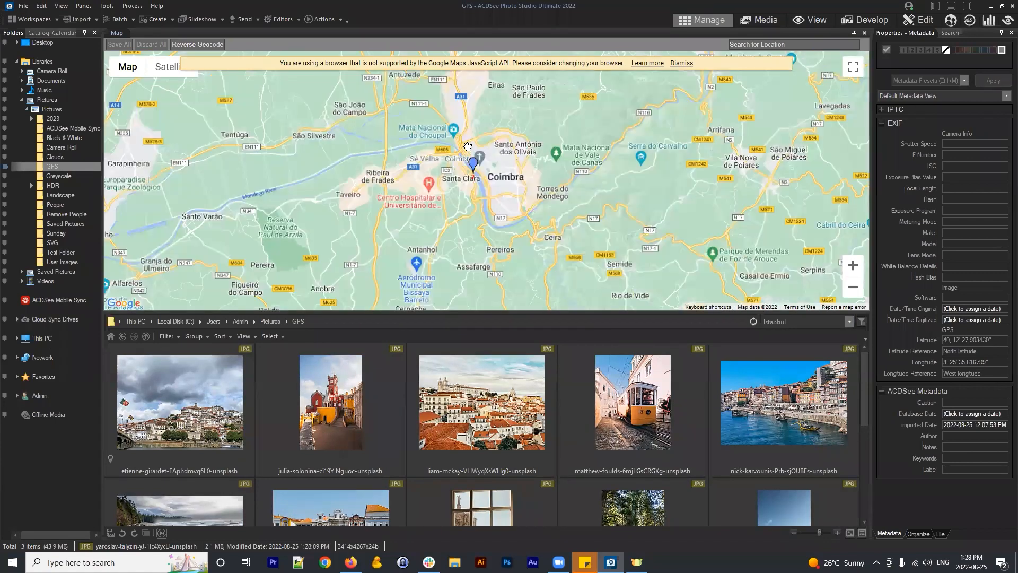
pyautogui.moveTo(556, 214); pyautogui.dragTo(508, 236)
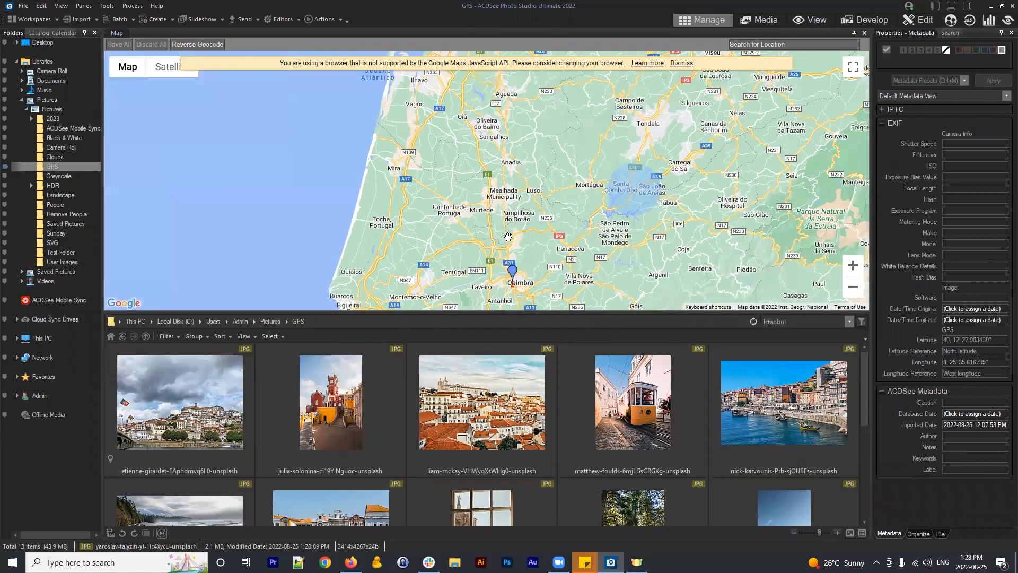
pyautogui.scroll(-1, 512, 217)
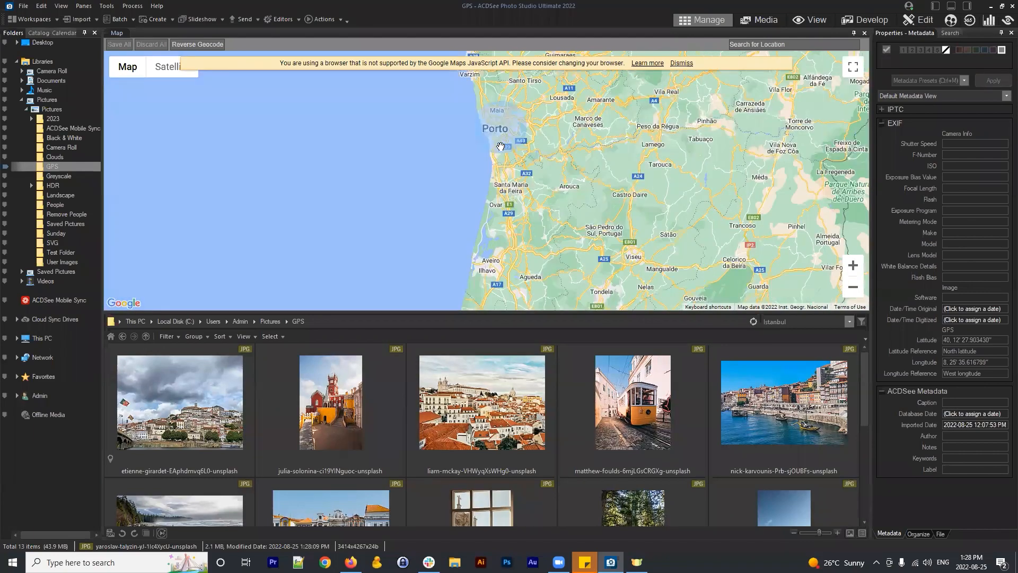
pyautogui.scroll(3, 498, 145)
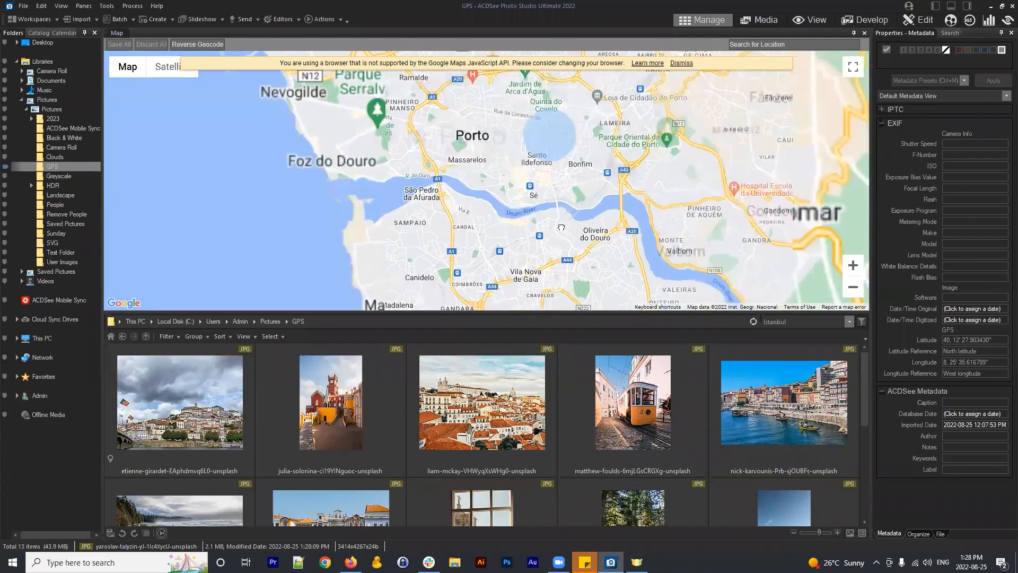
pyautogui.scroll(2, 663, 225)
pyautogui.moveTo(664, 226); pyautogui.dragTo(547, 176)
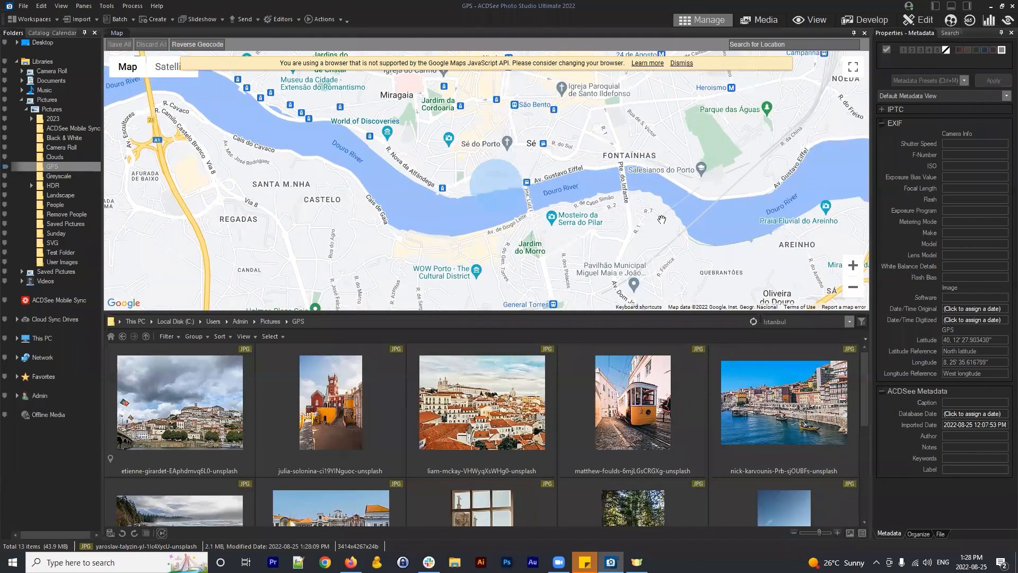
pyautogui.scroll(3, 506, 194)
pyautogui.scroll(-1, 535, 201)
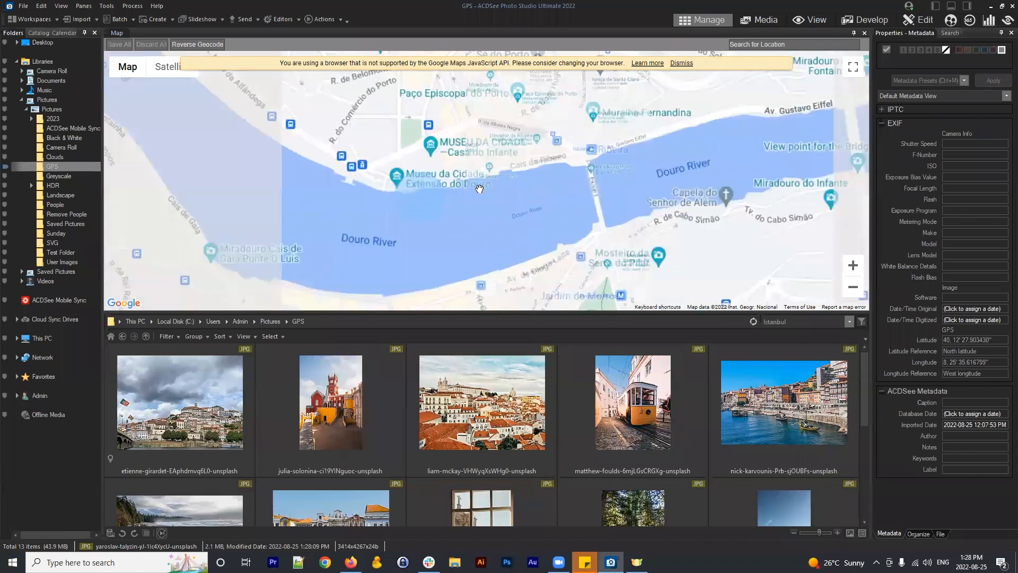
pyautogui.scroll(1, 493, 196)
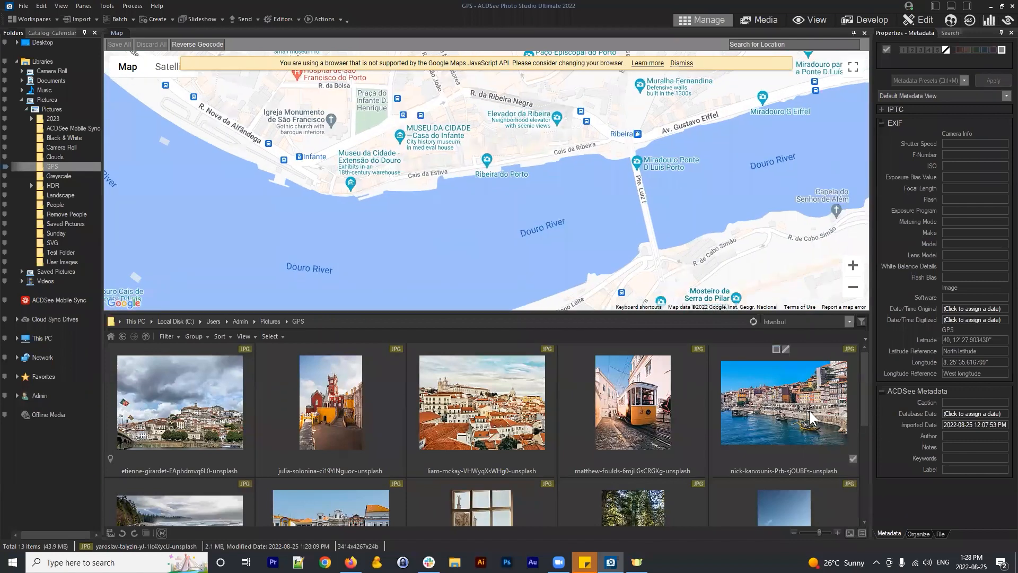
pyautogui.moveTo(809, 410); pyautogui.dragTo(614, 156)
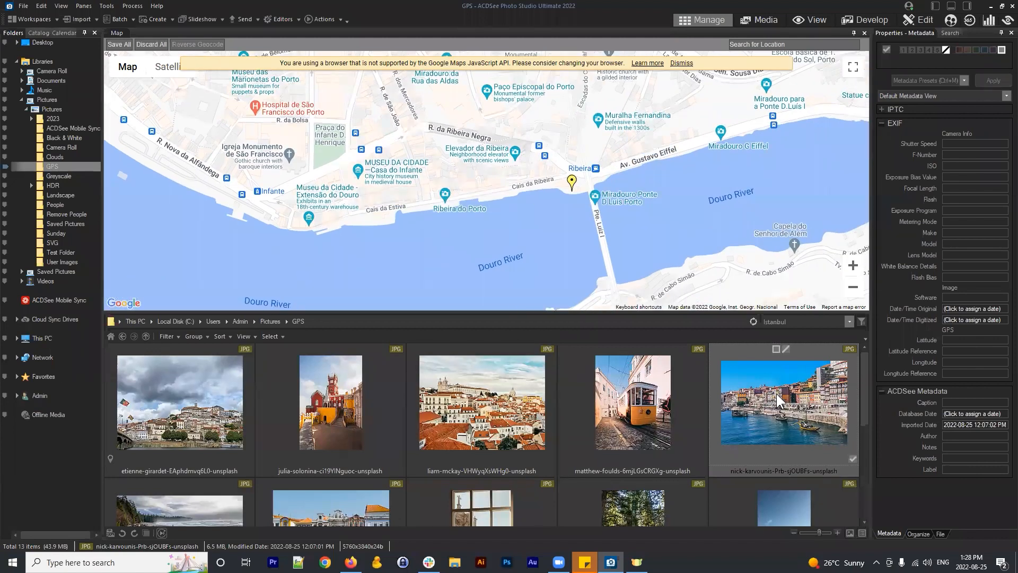
# Place the image of canal-front townhouses on the map along Avenida de Diogo Leite, across the Douro River from Ribeira
pyautogui.scroll(-2, 577, 406)
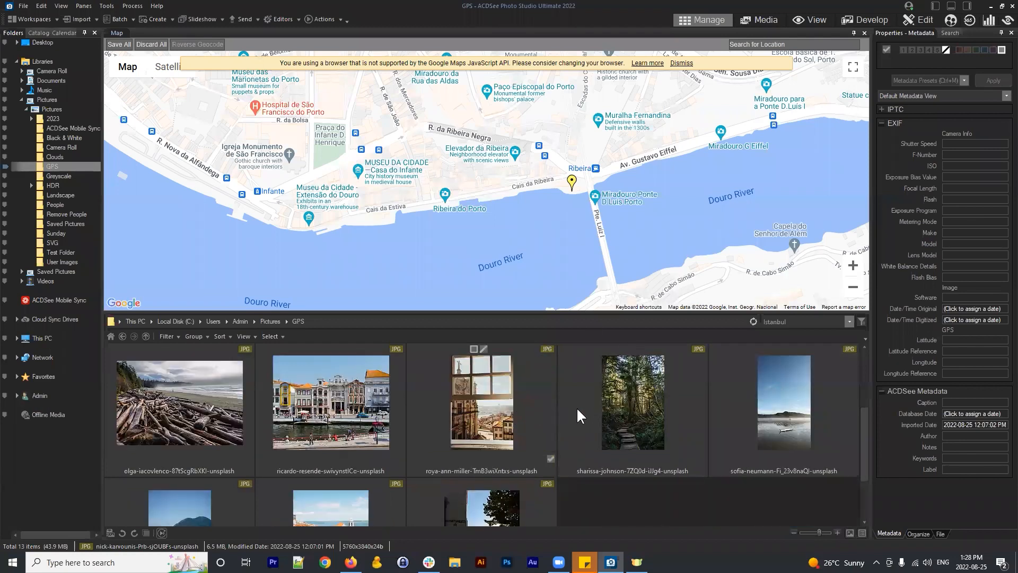
pyautogui.scroll(-1, 656, 254)
pyautogui.moveTo(569, 186); pyautogui.dragTo(500, 226)
pyautogui.scroll(2, 539, 360)
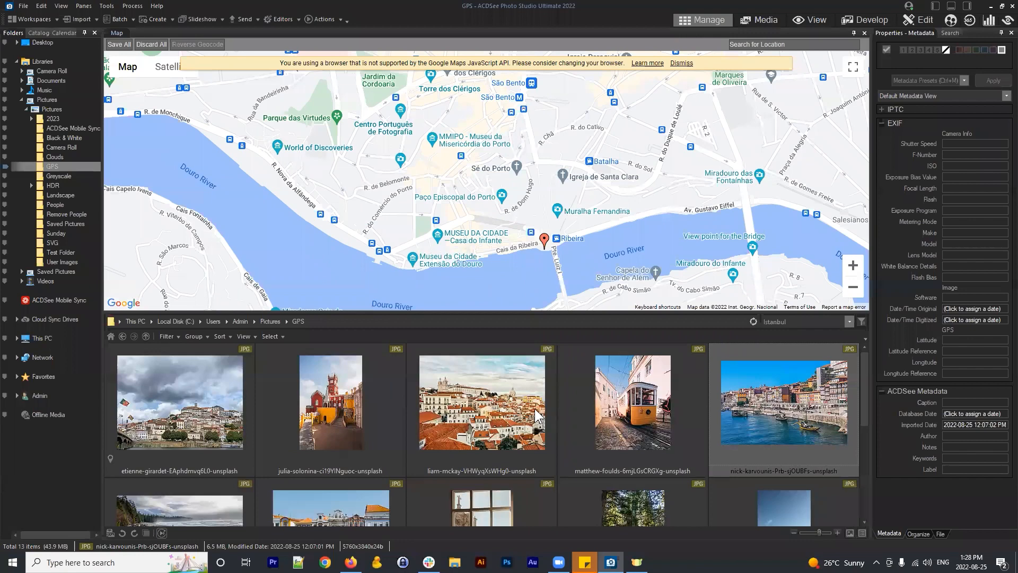
pyautogui.scroll(-1, 538, 416)
pyautogui.scroll(1, 597, 226)
pyautogui.scroll(-1, 596, 229)
pyautogui.moveTo(549, 230); pyautogui.dragTo(568, 182)
pyautogui.moveTo(337, 426); pyautogui.dragTo(510, 273)
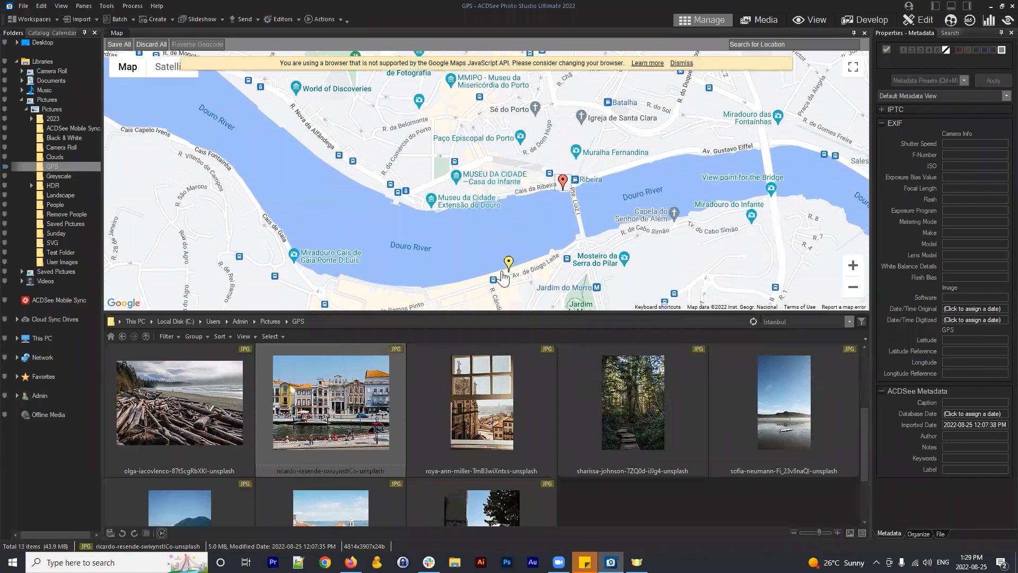
# Place the image of the open window over the city on the map beside Sé do Porto and save all map locations
pyautogui.moveTo(569, 180); pyautogui.dragTo(562, 184)
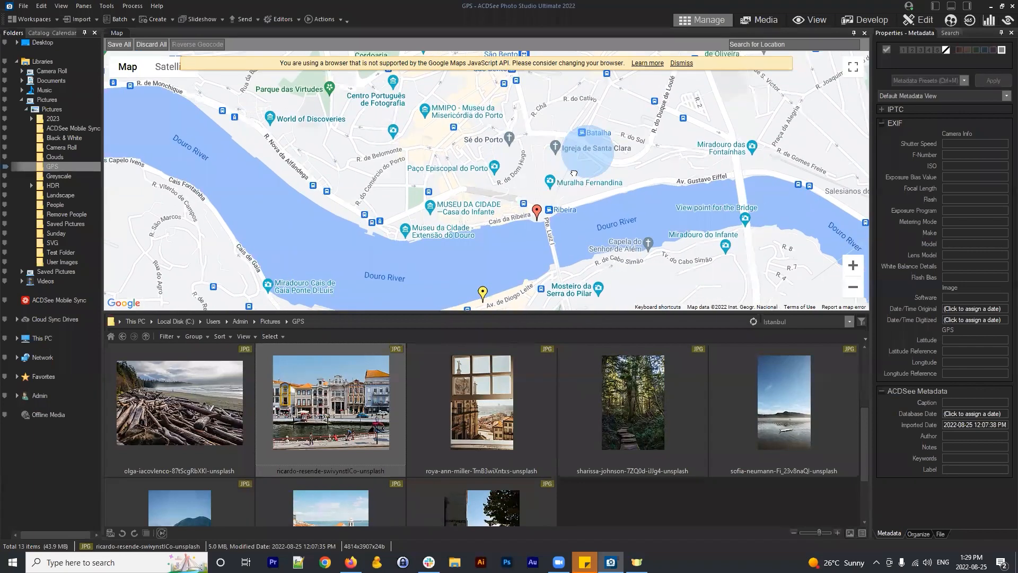
pyautogui.moveTo(563, 146); pyautogui.dragTo(569, 171)
pyautogui.moveTo(630, 155); pyautogui.dragTo(625, 200)
pyautogui.scroll(1, 582, 225)
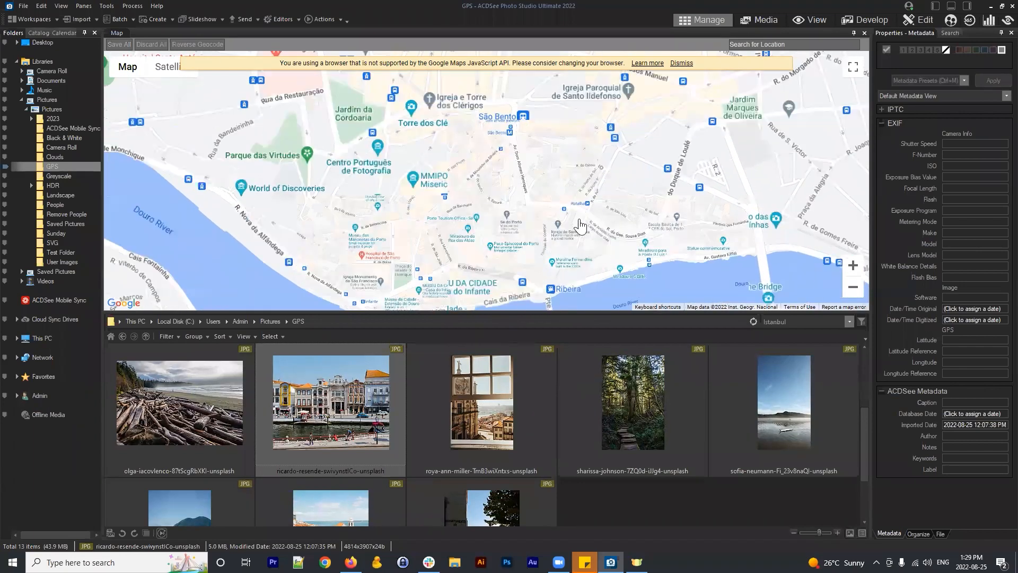
pyautogui.moveTo(489, 404); pyautogui.dragTo(478, 179)
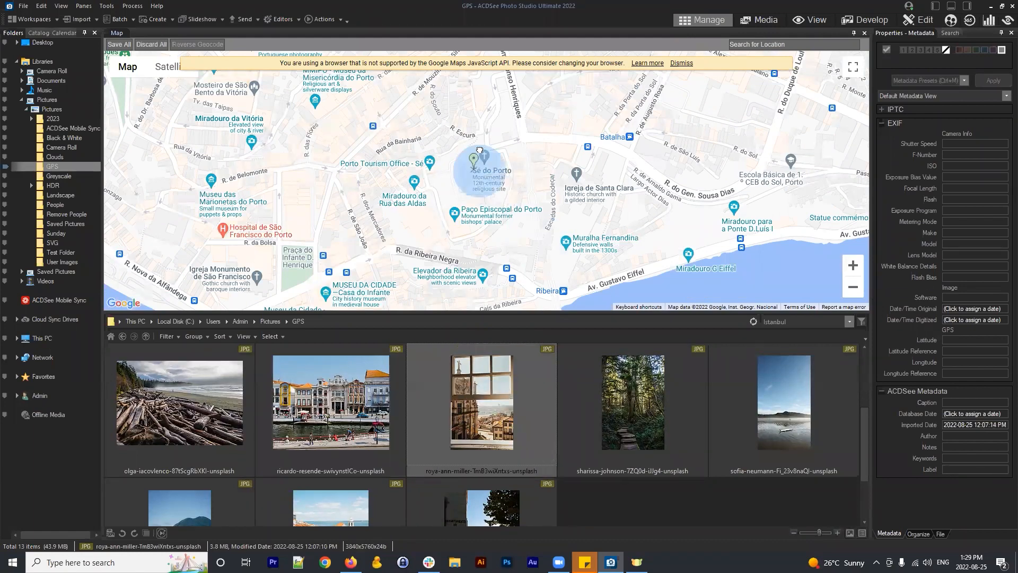
pyautogui.moveTo(650, 207)
pyautogui.mouseDown()
pyautogui.moveTo(612, 156)
pyautogui.moveTo(639, 154)
pyautogui.mouseUp()
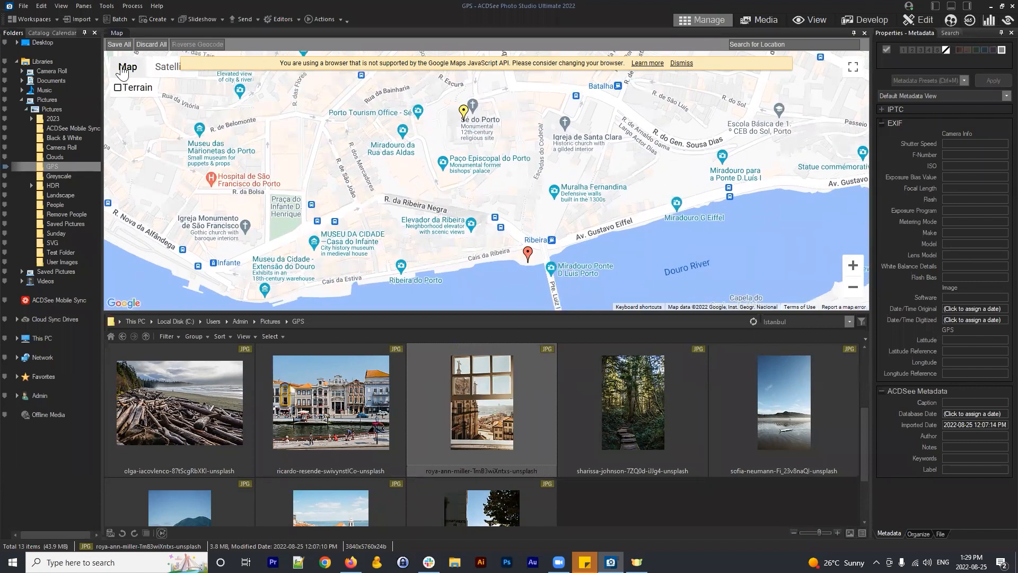
pyautogui.click(120, 44)
# Examine the saved Porto pins and compare how they group at close and wide map scales
pyautogui.scroll(-1, 627, 233)
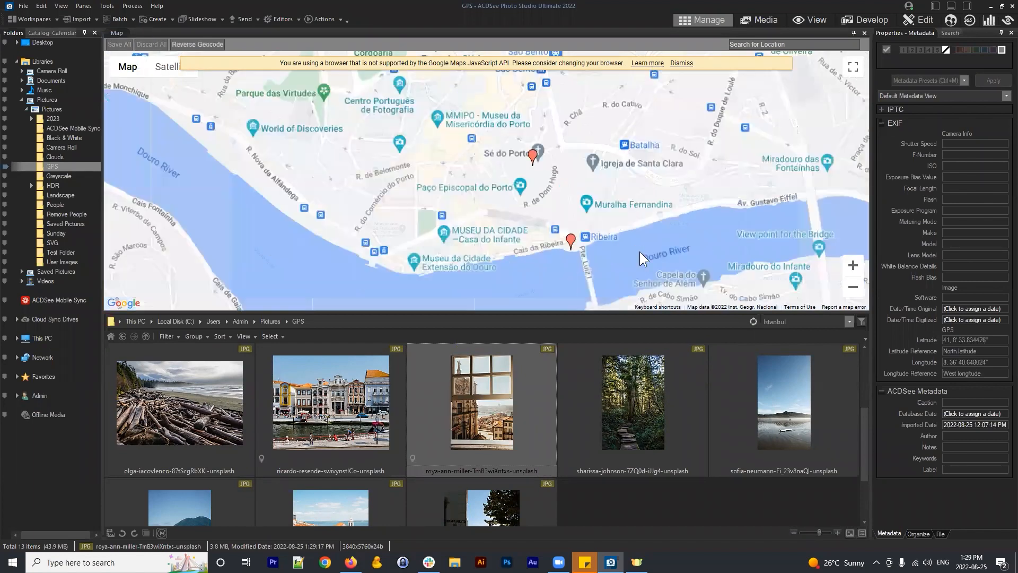
pyautogui.moveTo(584, 253); pyautogui.dragTo(551, 181)
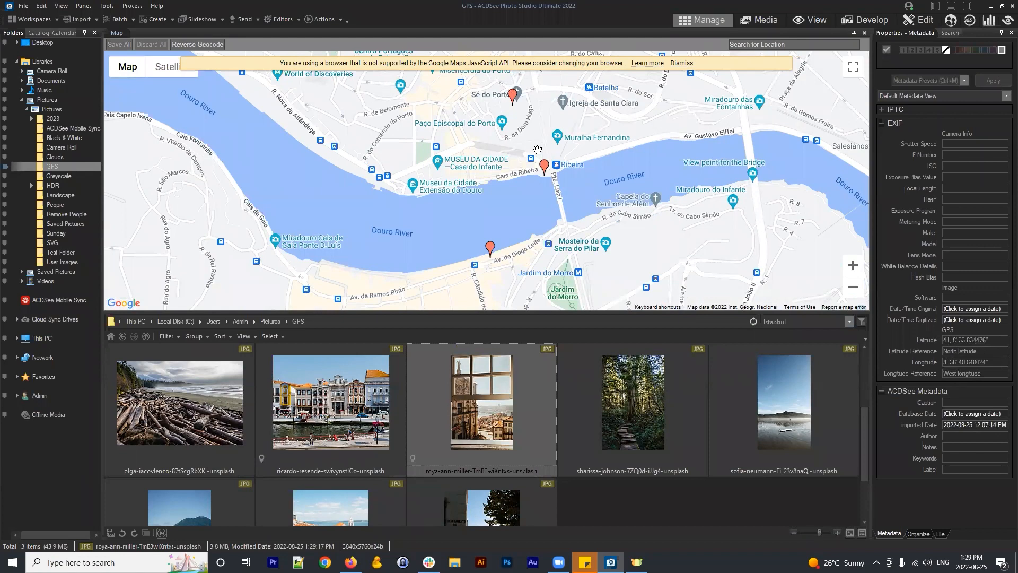
pyautogui.scroll(-1, 540, 152)
pyautogui.moveTo(615, 141); pyautogui.dragTo(548, 188)
pyautogui.scroll(-1, 579, 191)
pyautogui.scroll(-1, 575, 208)
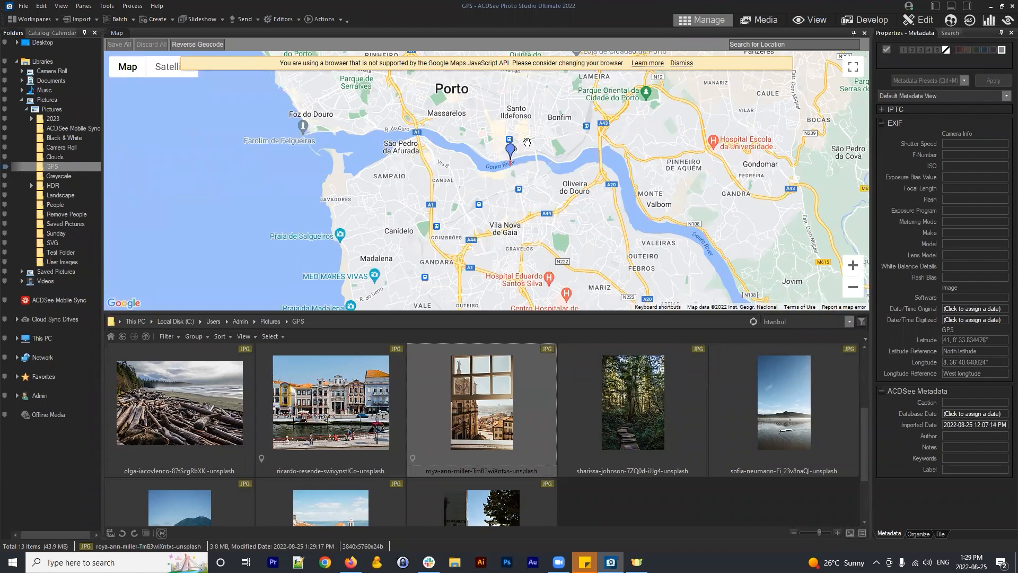
pyautogui.scroll(1, 519, 155)
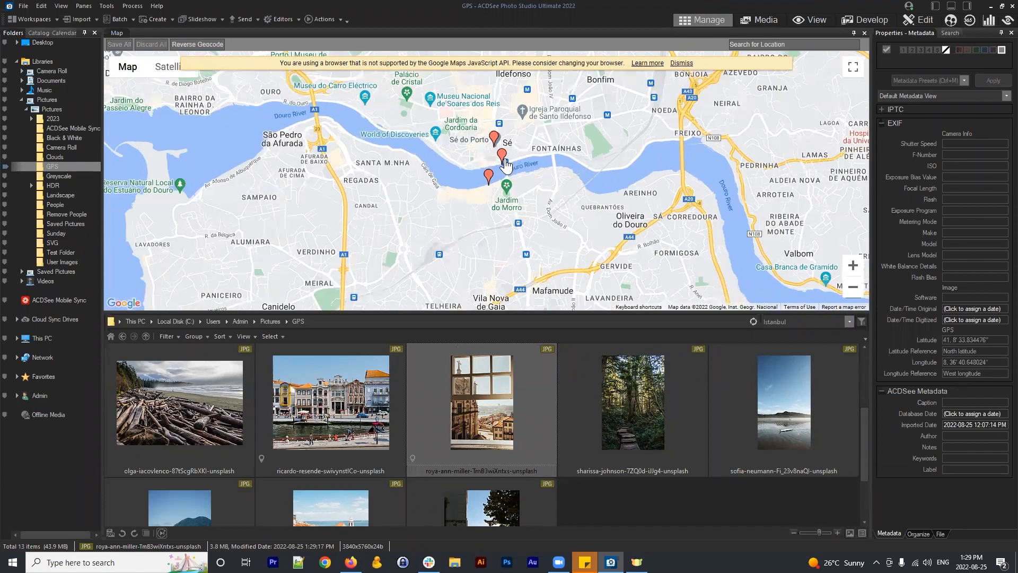
pyautogui.scroll(-1, 506, 165)
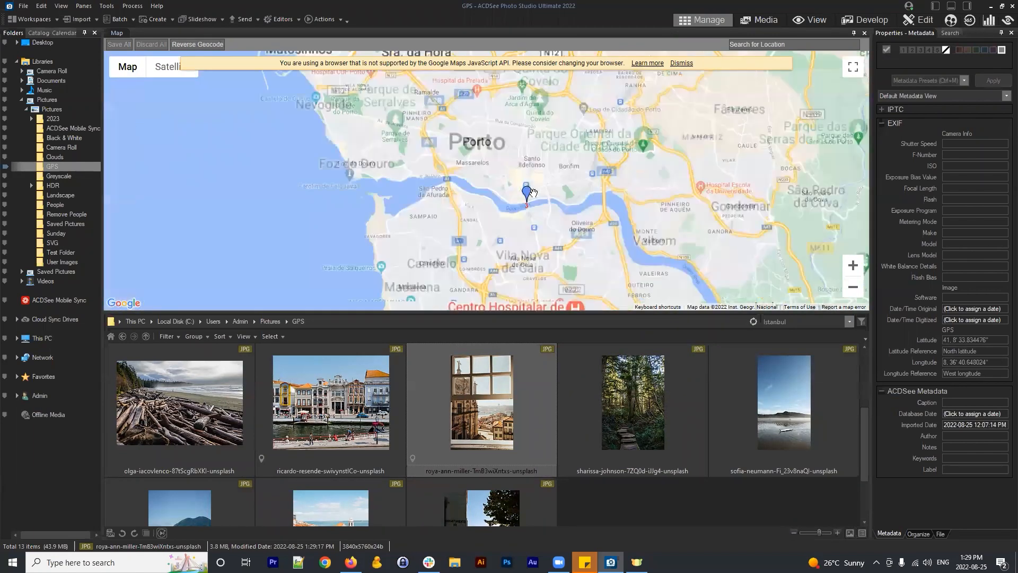
pyautogui.scroll(1, 530, 194)
pyautogui.scroll(1, 526, 202)
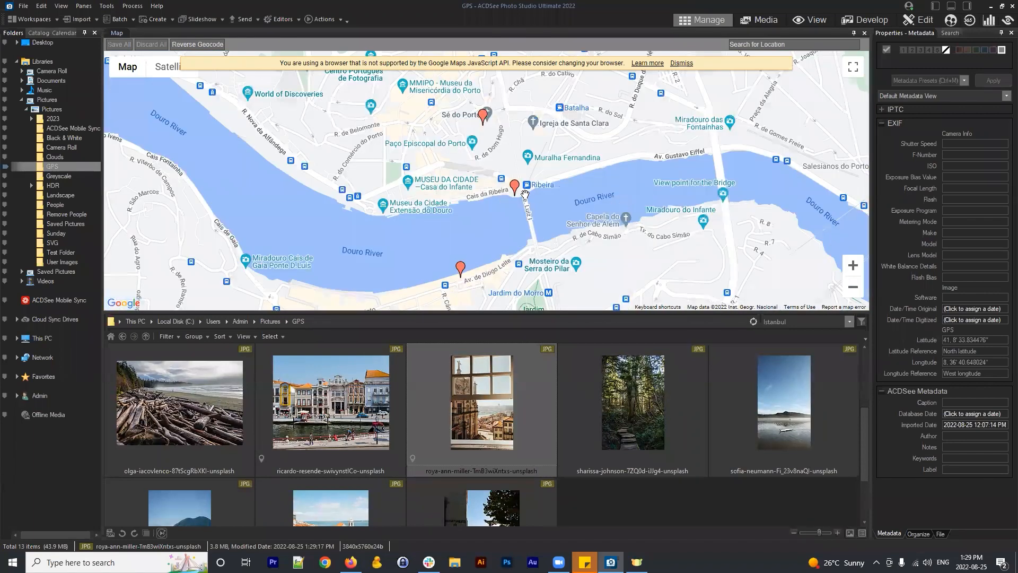
pyautogui.scroll(1, 505, 161)
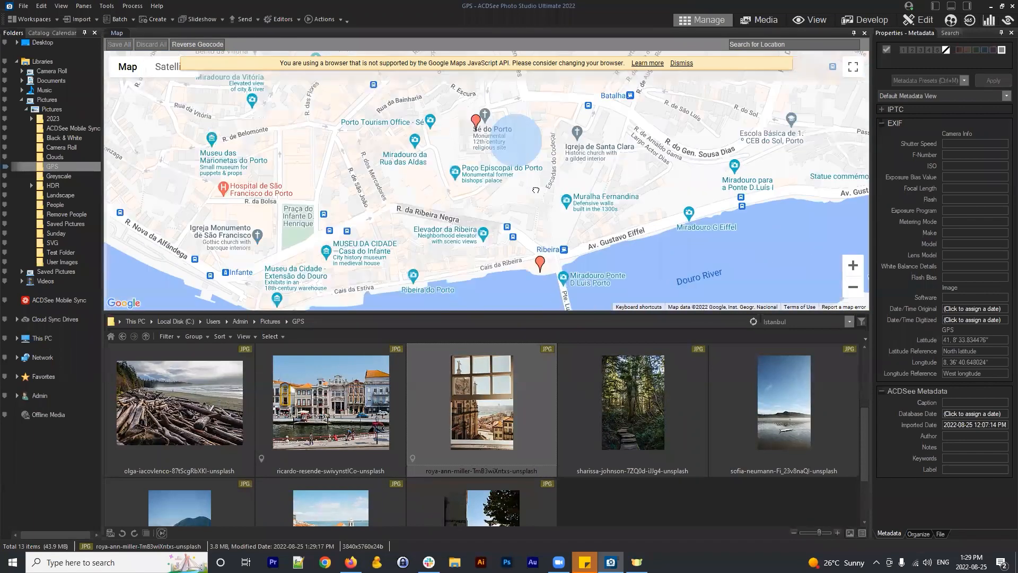
pyautogui.scroll(-3, 574, 242)
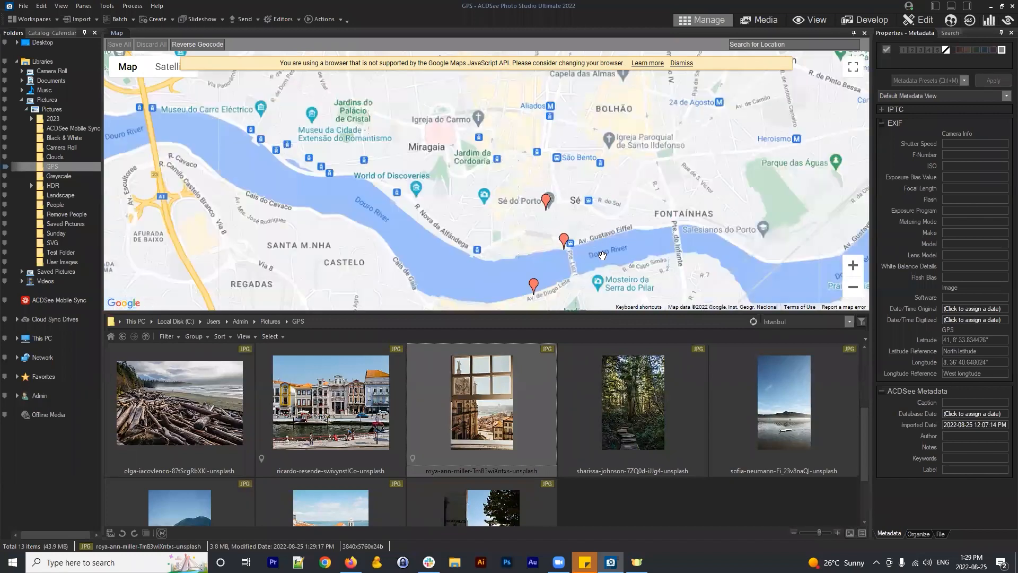
pyautogui.scroll(-2, 575, 210)
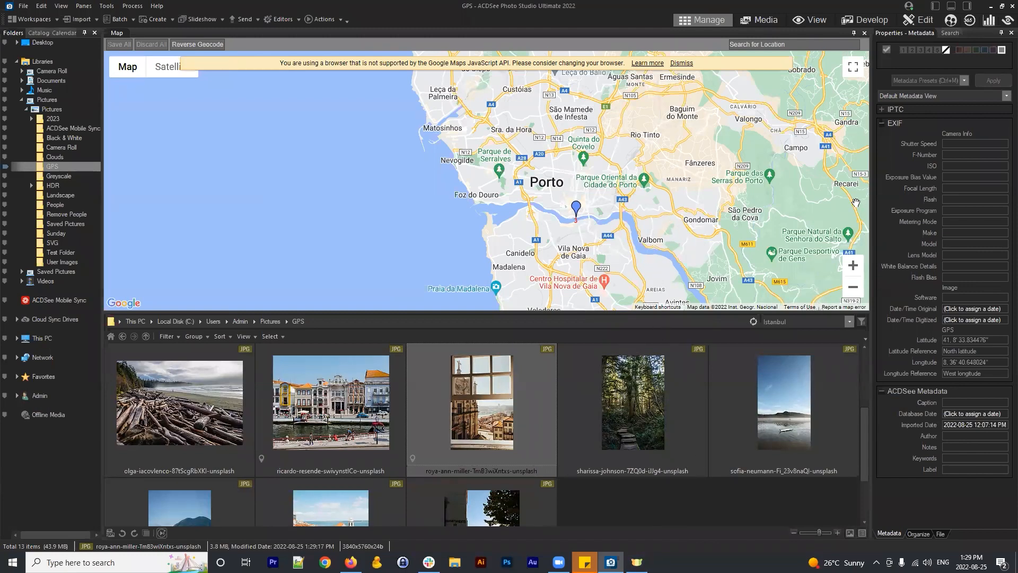
# Examine how the Porto and Coimbra pins group at country scale and expand the combined Portugal cluster
pyautogui.scroll(-4, 668, 248)
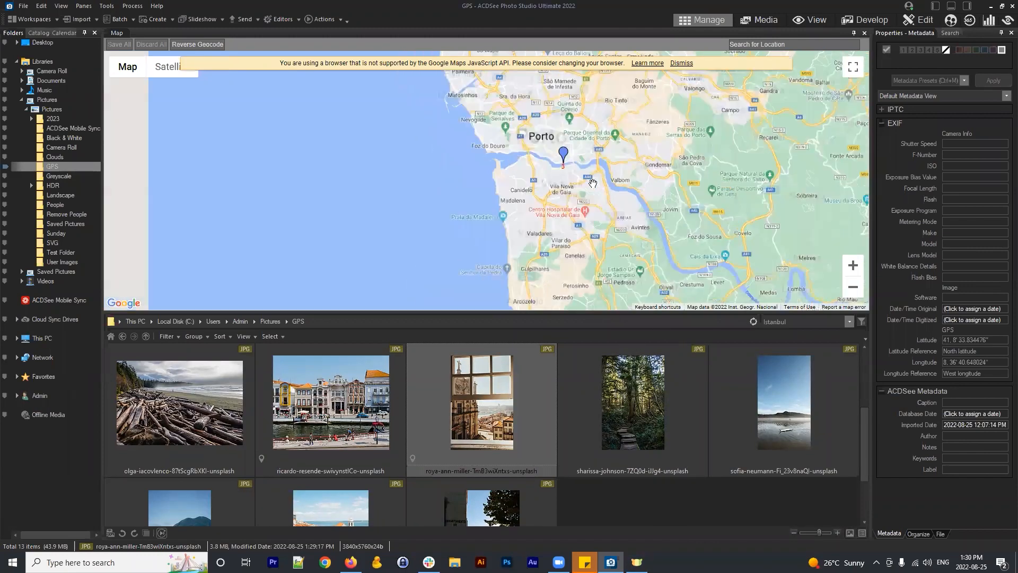
pyautogui.scroll(-3, 630, 225)
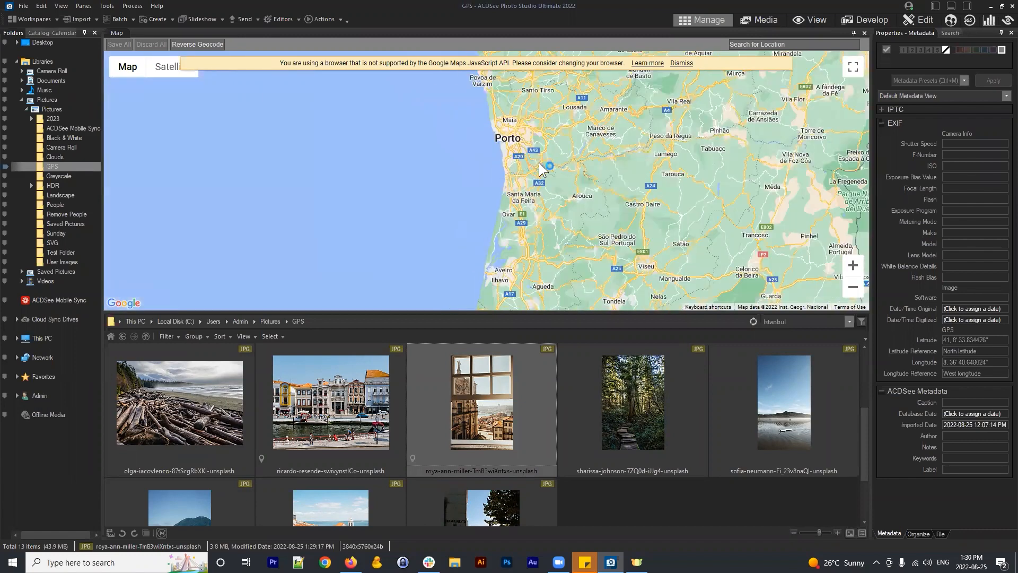
pyautogui.moveTo(549, 195); pyautogui.dragTo(562, 171)
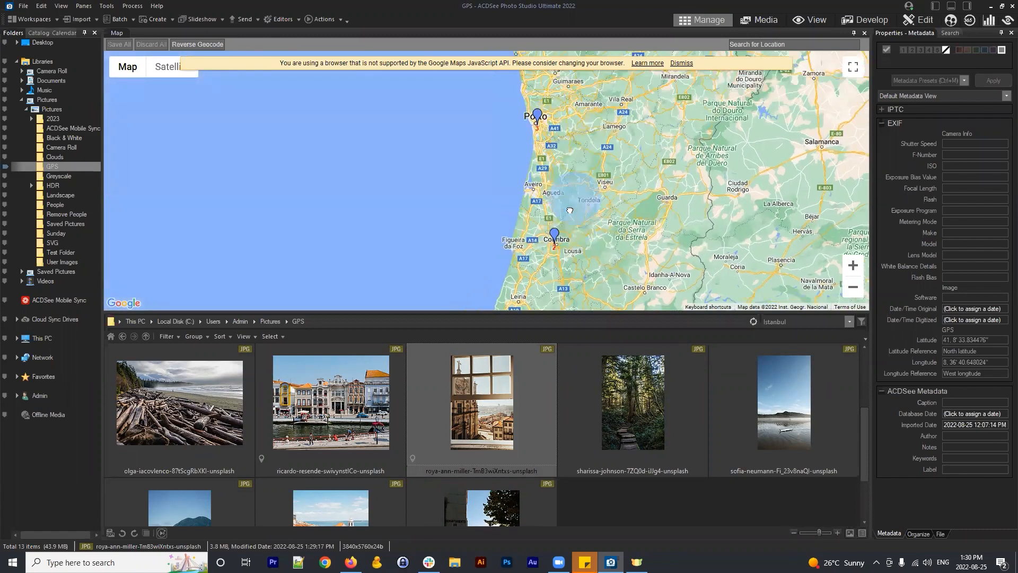
pyautogui.scroll(-1, 561, 173)
pyautogui.scroll(-3, 561, 173)
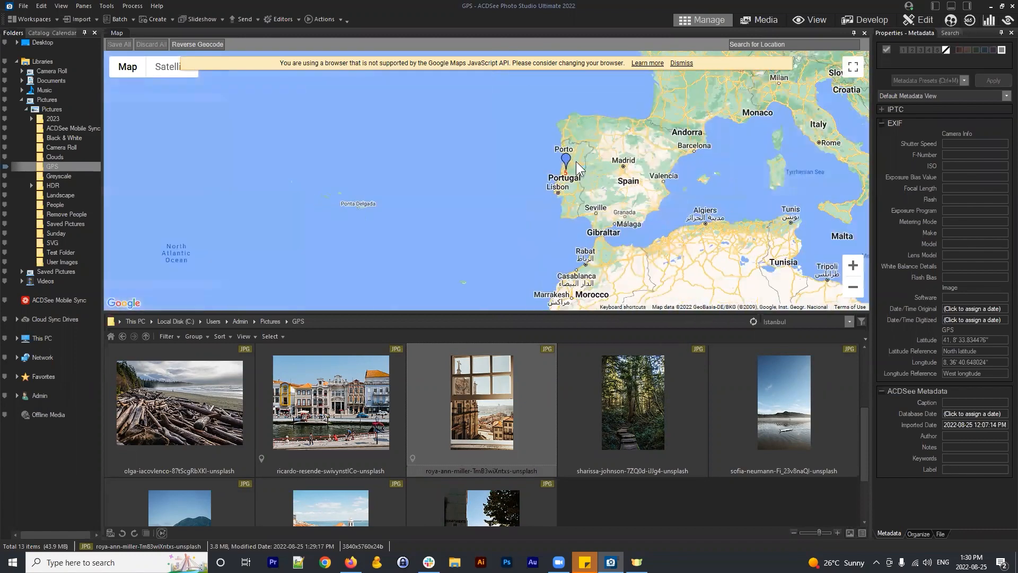
pyautogui.moveTo(677, 189); pyautogui.dragTo(734, 146)
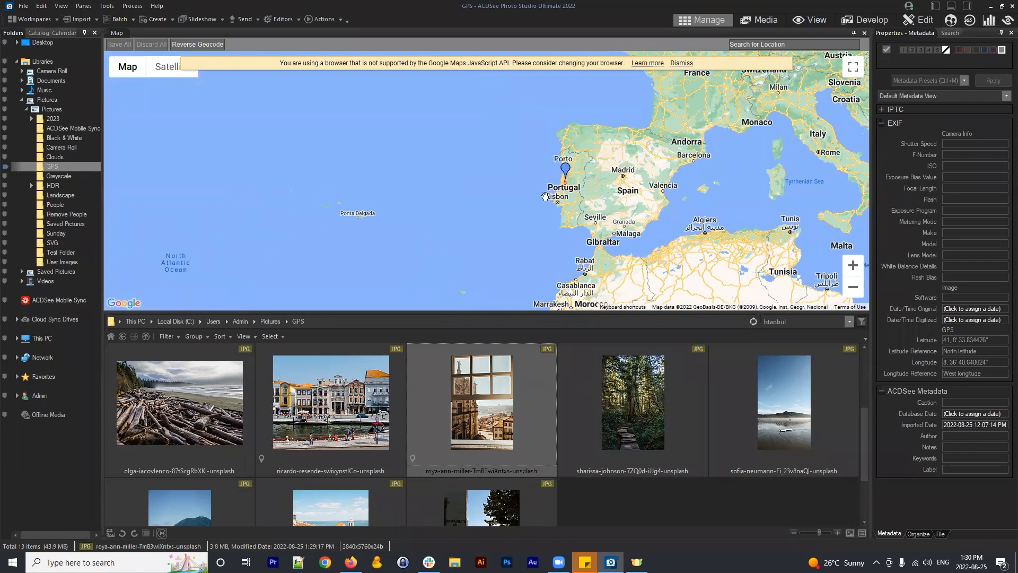
pyautogui.click(566, 170)
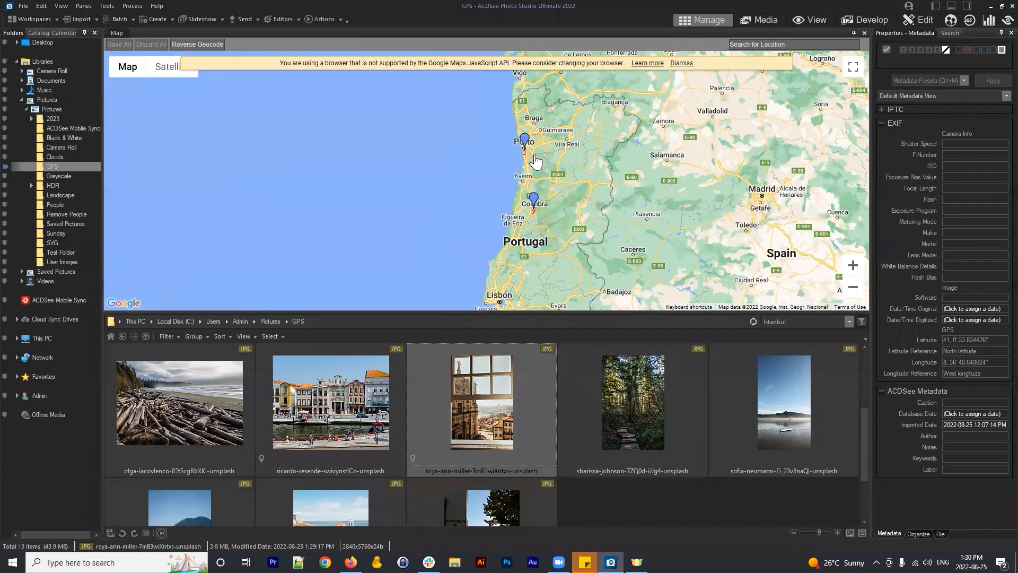
# Place the wide image of red rooftops below a hilltop church on the map in Lisbon's Alfama district and save all map locations
pyautogui.scroll(1, 510, 280)
pyautogui.moveTo(575, 295); pyautogui.dragTo(564, 214)
pyautogui.scroll(1, 565, 216)
pyautogui.moveTo(488, 234); pyautogui.dragTo(618, 151)
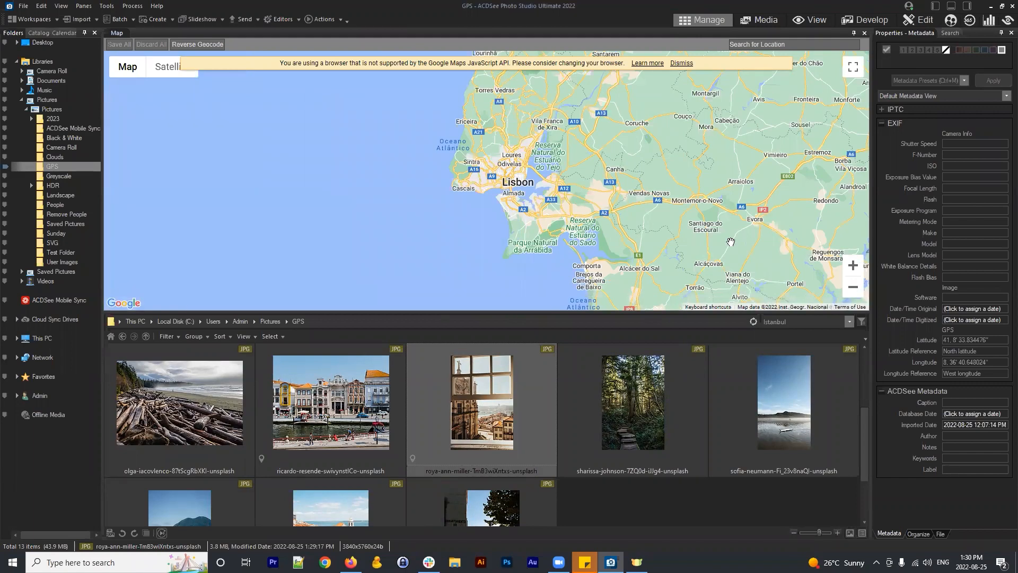
pyautogui.scroll(2, 501, 200)
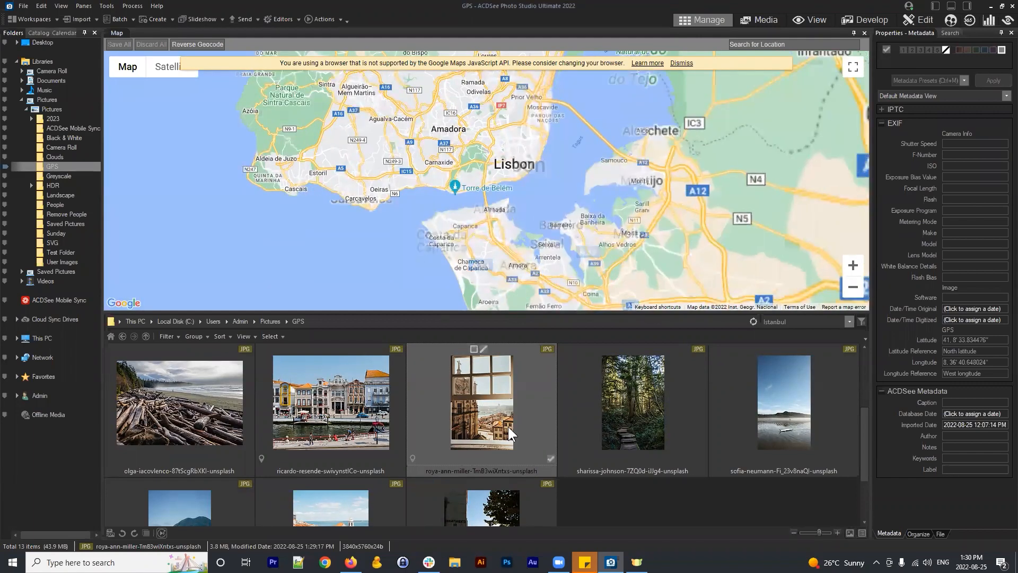
pyautogui.scroll(2, 507, 426)
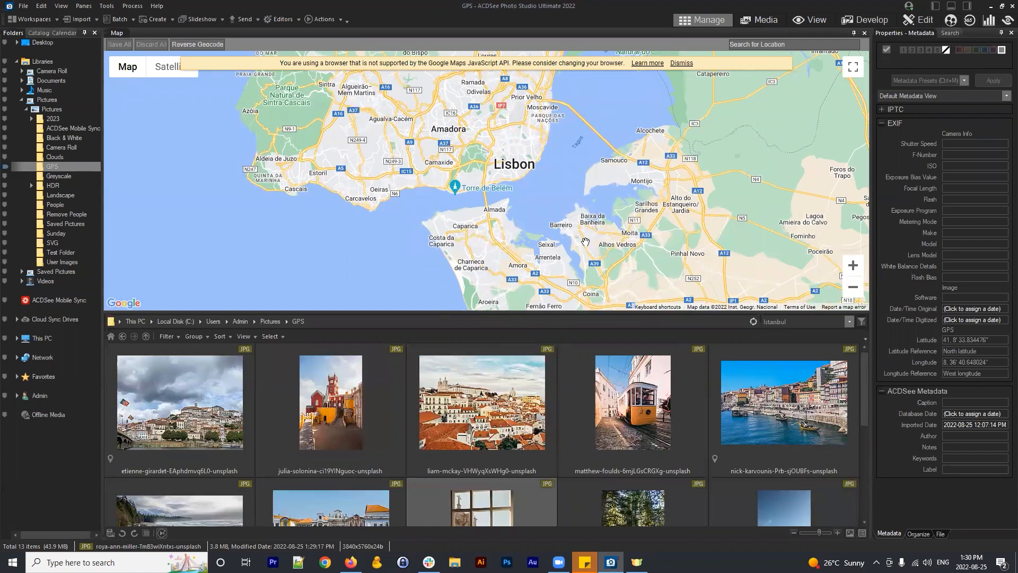
pyautogui.click(500, 396)
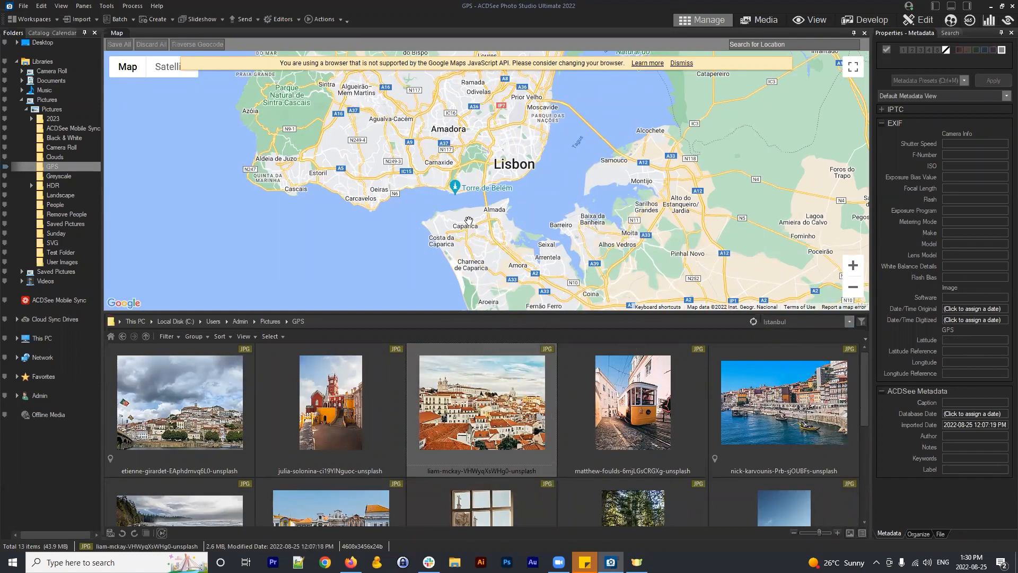
pyautogui.scroll(1, 437, 138)
pyautogui.scroll(4, 595, 265)
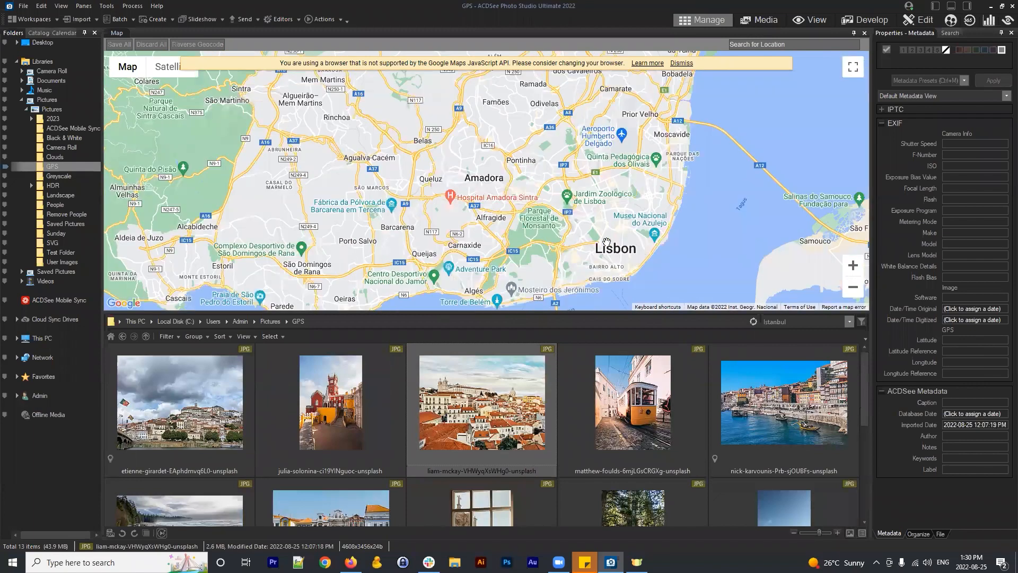
pyautogui.moveTo(531, 191); pyautogui.dragTo(546, 173)
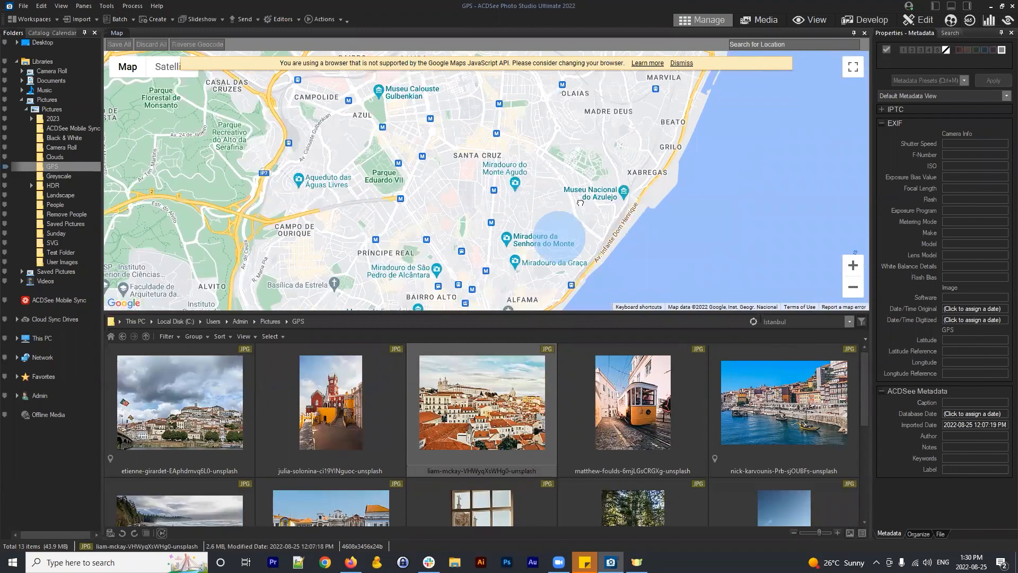
pyautogui.moveTo(583, 204); pyautogui.dragTo(566, 179)
pyautogui.scroll(-1, 573, 190)
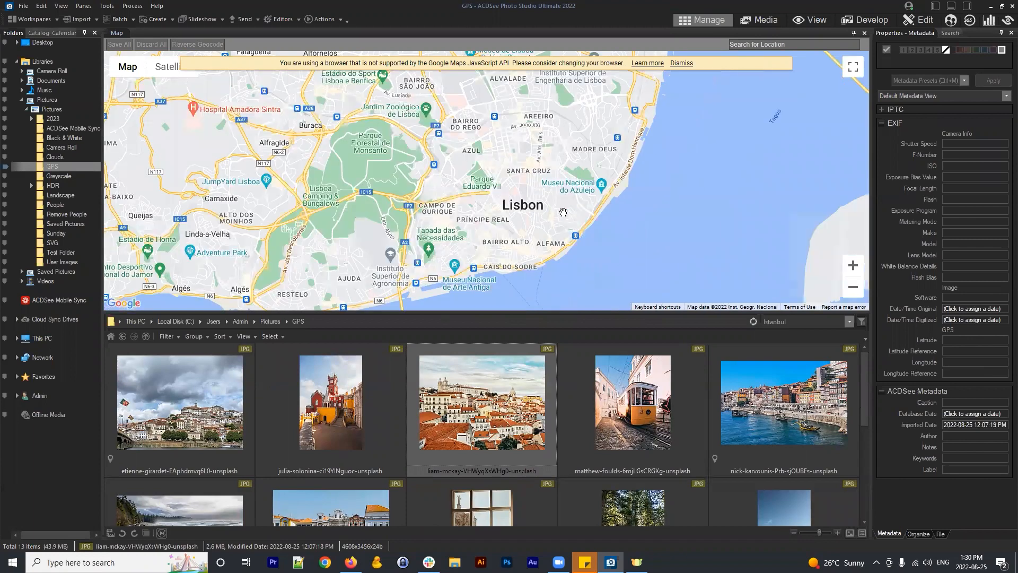
pyautogui.scroll(1, 566, 213)
pyautogui.moveTo(532, 260); pyautogui.dragTo(518, 181)
pyautogui.scroll(1, 545, 229)
pyautogui.moveTo(579, 158); pyautogui.dragTo(602, 176)
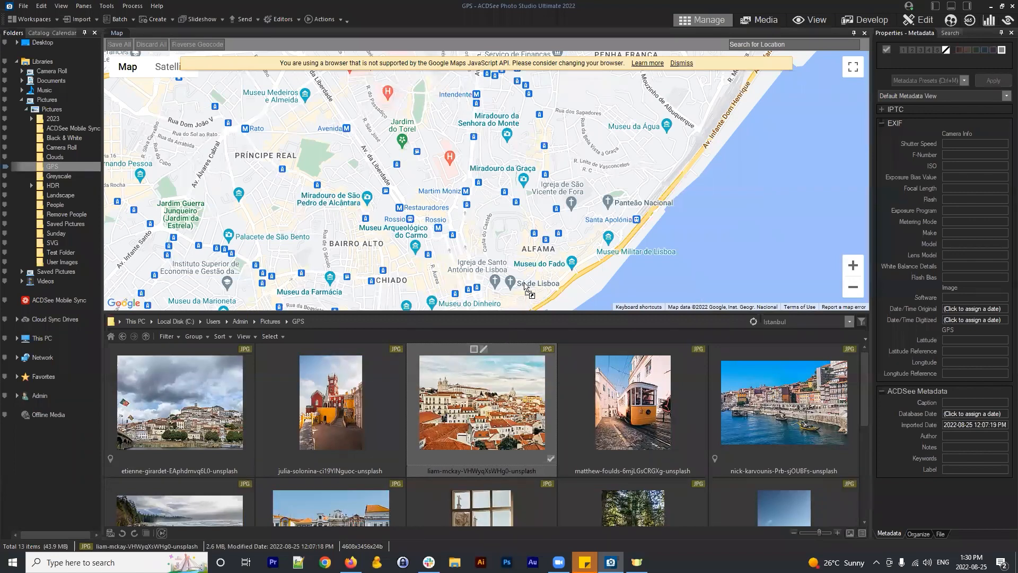
pyautogui.moveTo(524, 283); pyautogui.dragTo(521, 263)
pyautogui.moveTo(546, 226); pyautogui.dragTo(586, 234)
pyautogui.scroll(-1, 518, 199)
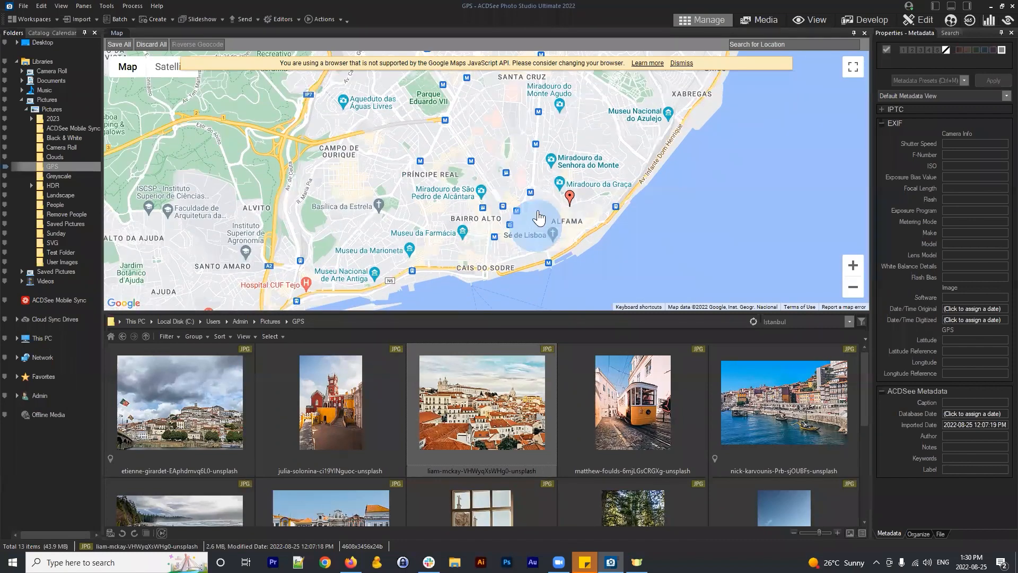
pyautogui.moveTo(538, 201); pyautogui.dragTo(517, 198)
pyautogui.scroll(1, 530, 199)
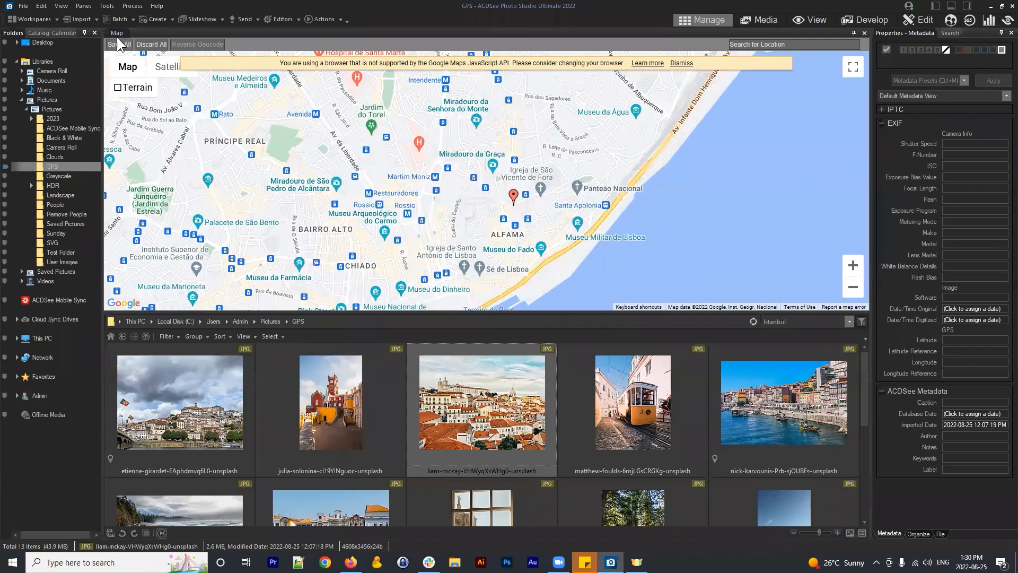
pyautogui.click(114, 46)
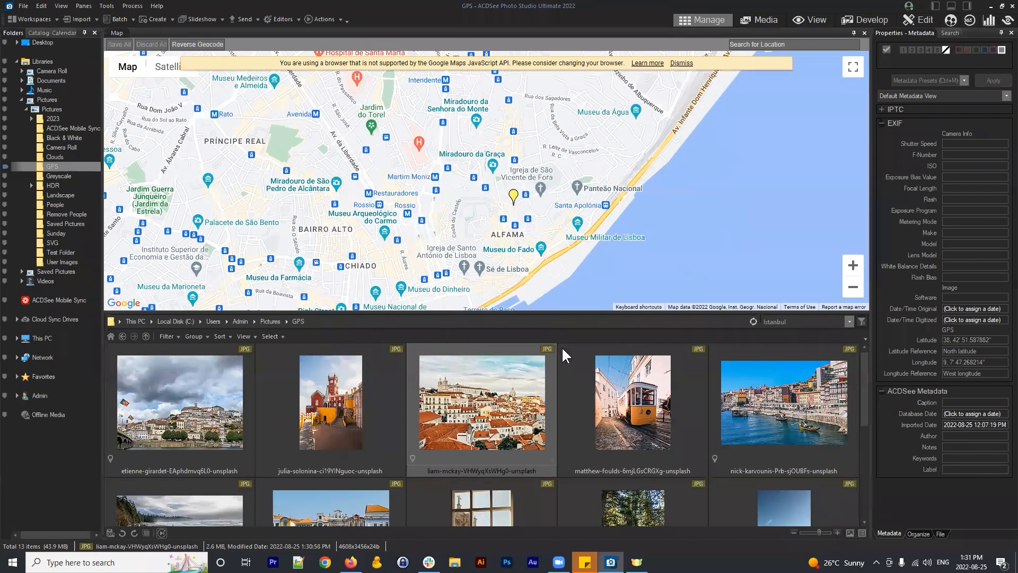
# Copy the metadata, including GPS coordinates, from the wide image of red rooftops below a hilltop church
pyautogui.scroll(-1, 528, 443)
pyautogui.scroll(1, 514, 428)
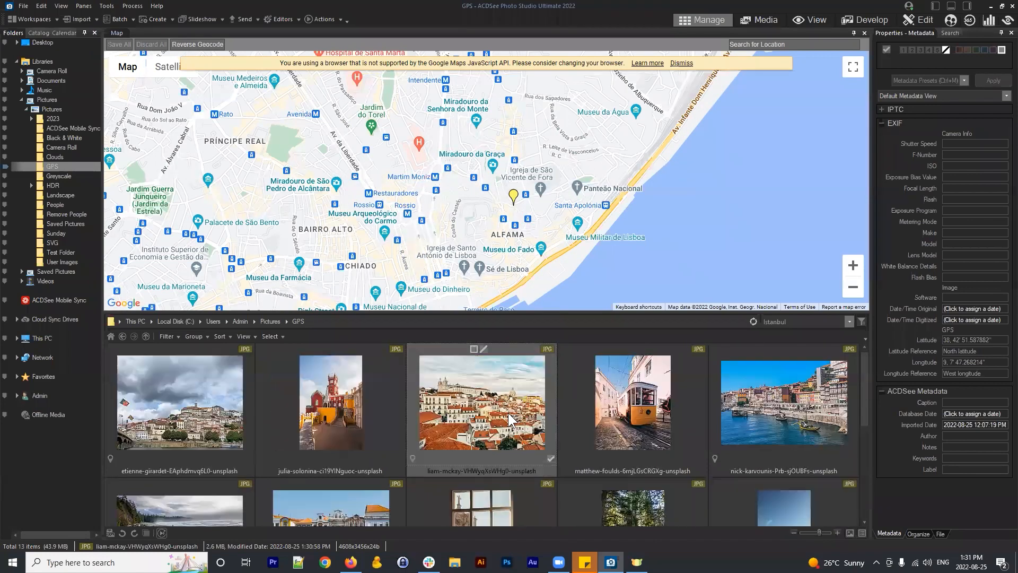
pyautogui.rightClick(478, 391)
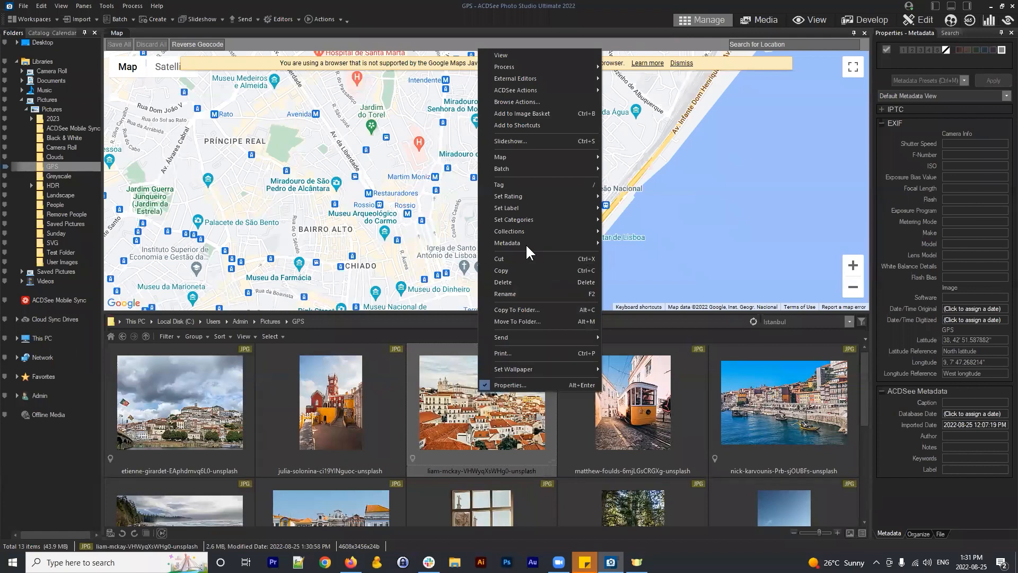
pyautogui.moveTo(524, 240)
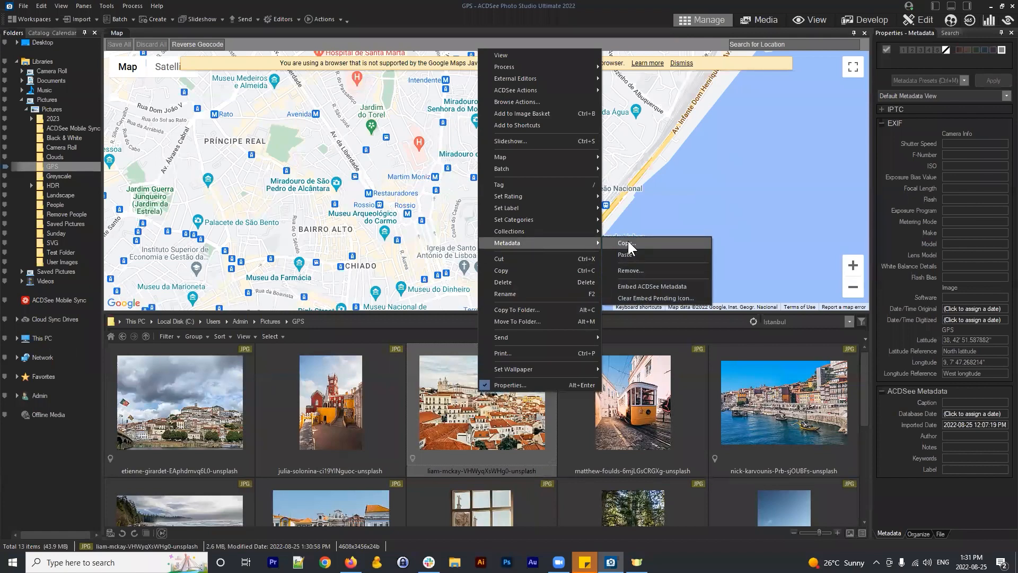
pyautogui.click(641, 242)
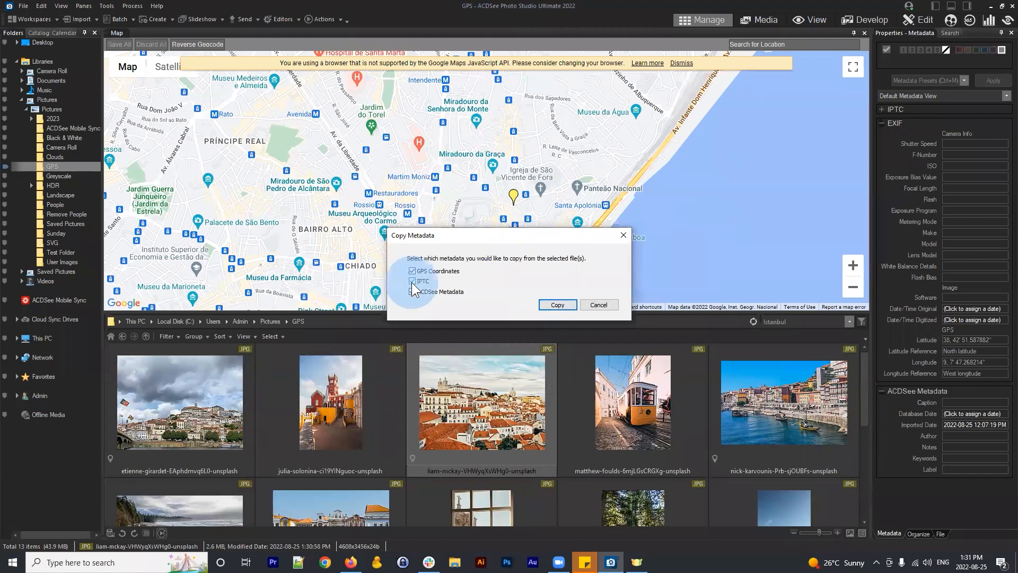
pyautogui.click(557, 305)
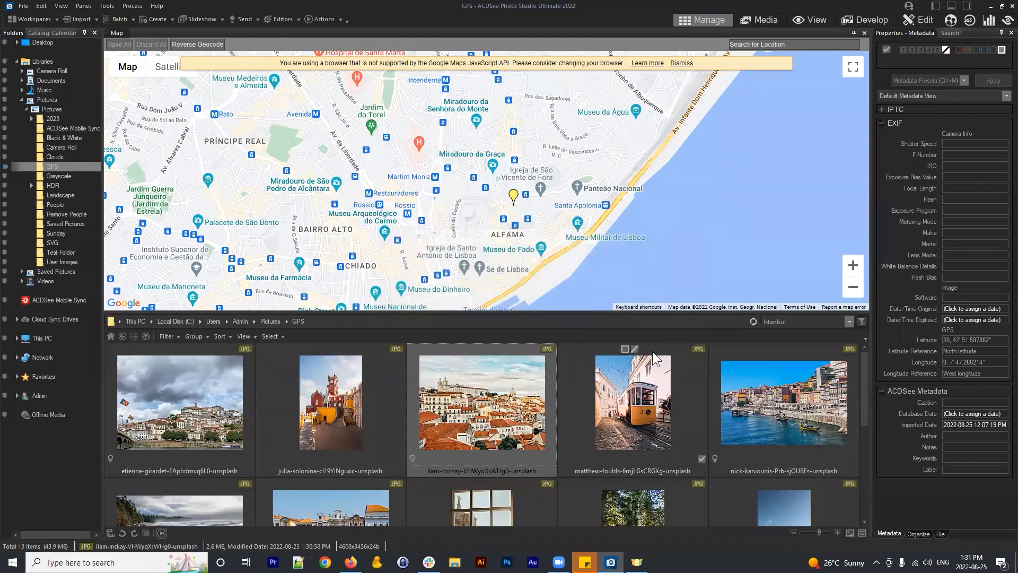
# Paste the copied metadata onto both the yellow tram image and the portrait image of rooftops by the sea
pyautogui.click(652, 395)
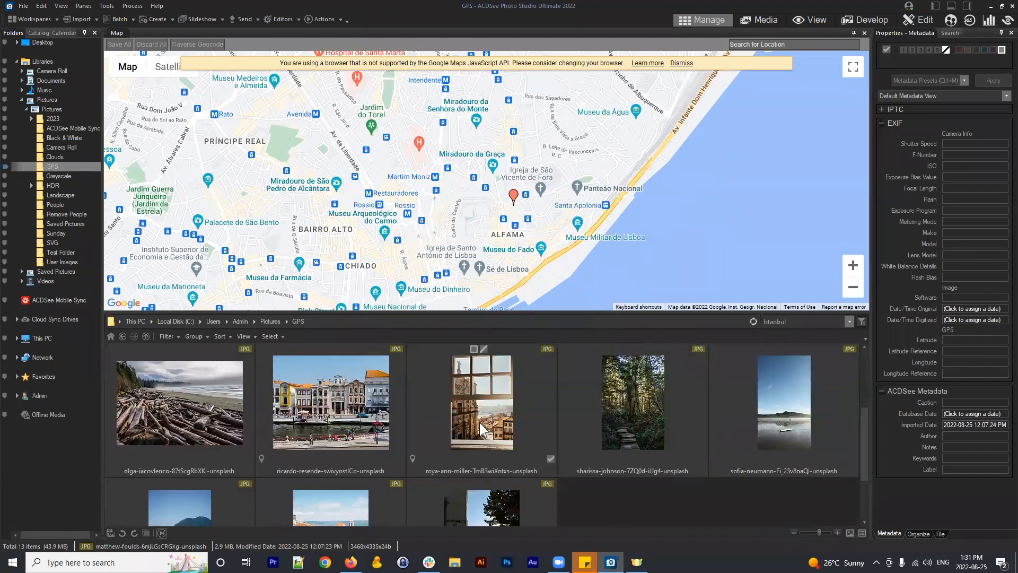
pyautogui.scroll(-4, 447, 421)
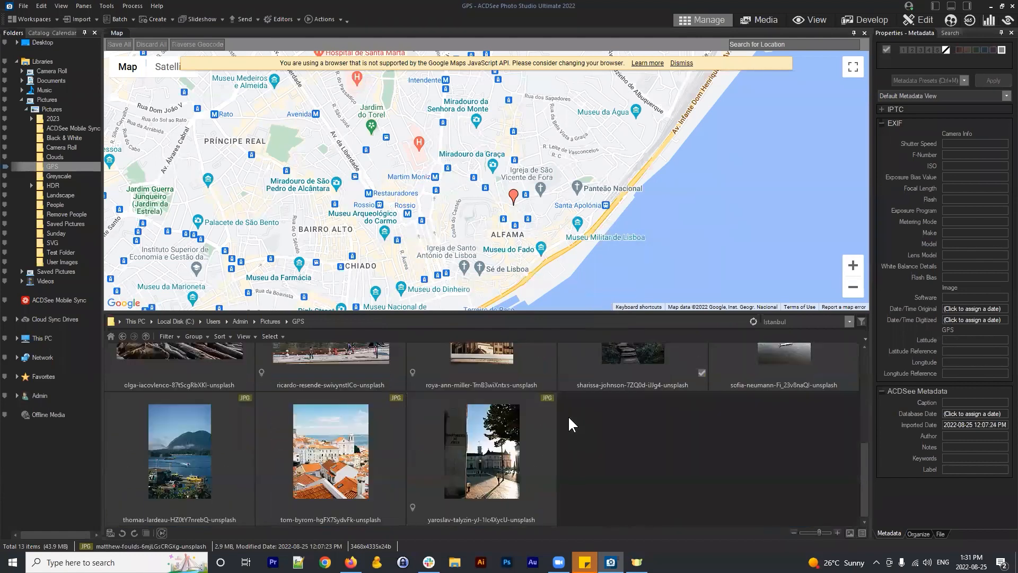
pyautogui.keyDown('ctrl'); pyautogui.click(332, 451); pyautogui.keyUp('ctrl')
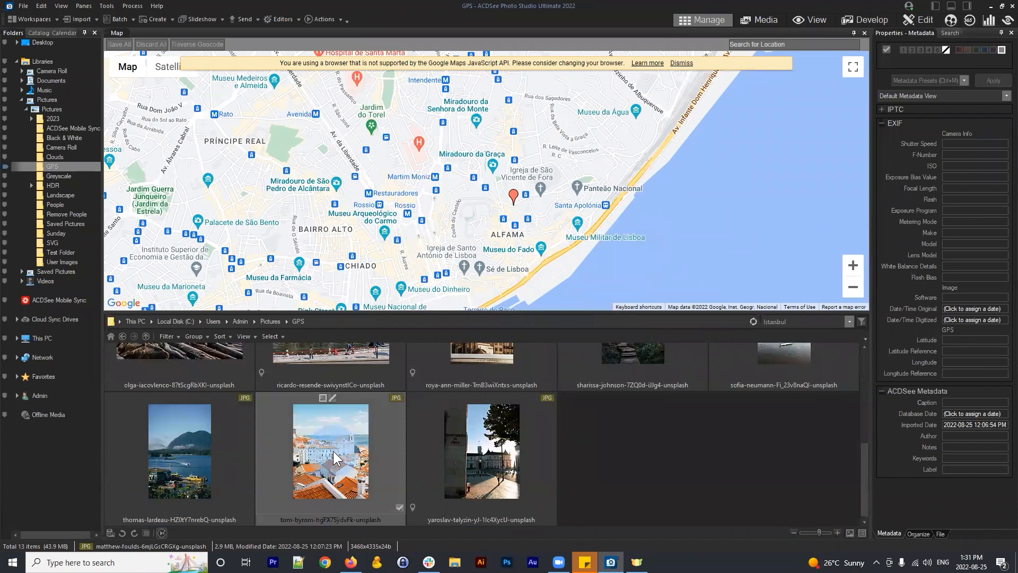
pyautogui.scroll(2, 490, 415)
pyautogui.scroll(2, 530, 411)
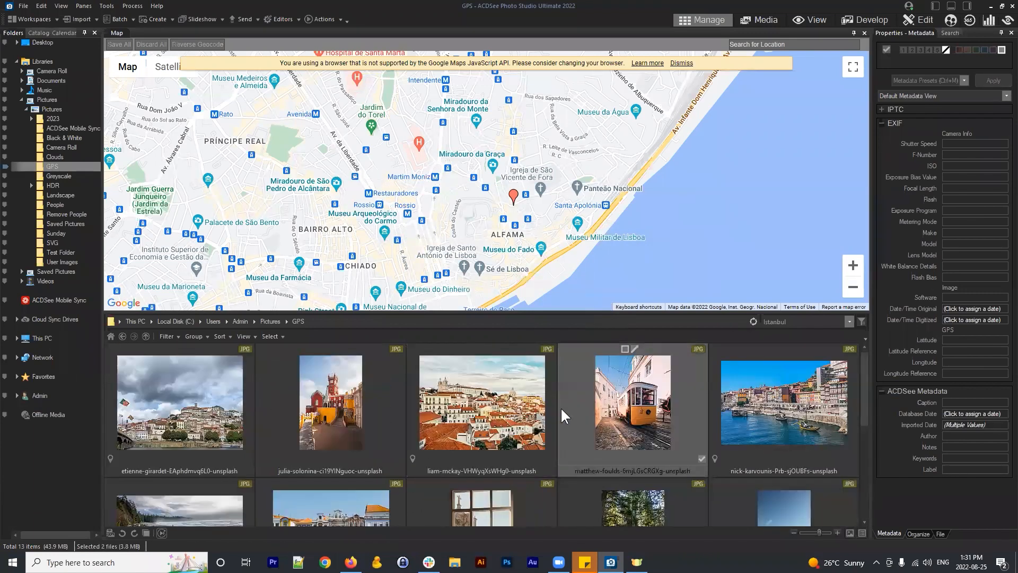
pyautogui.rightClick(624, 389)
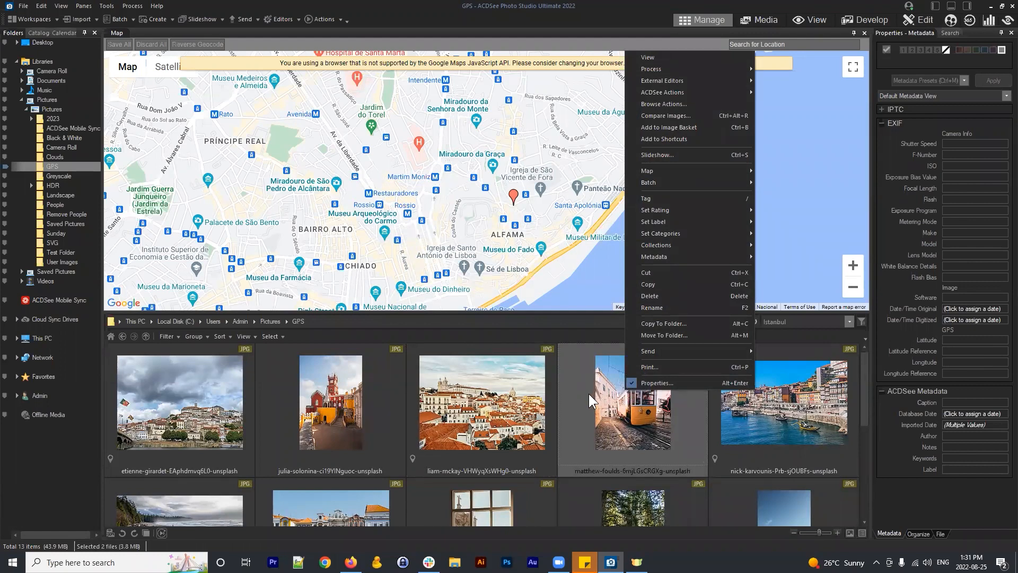
pyautogui.click(682, 256)
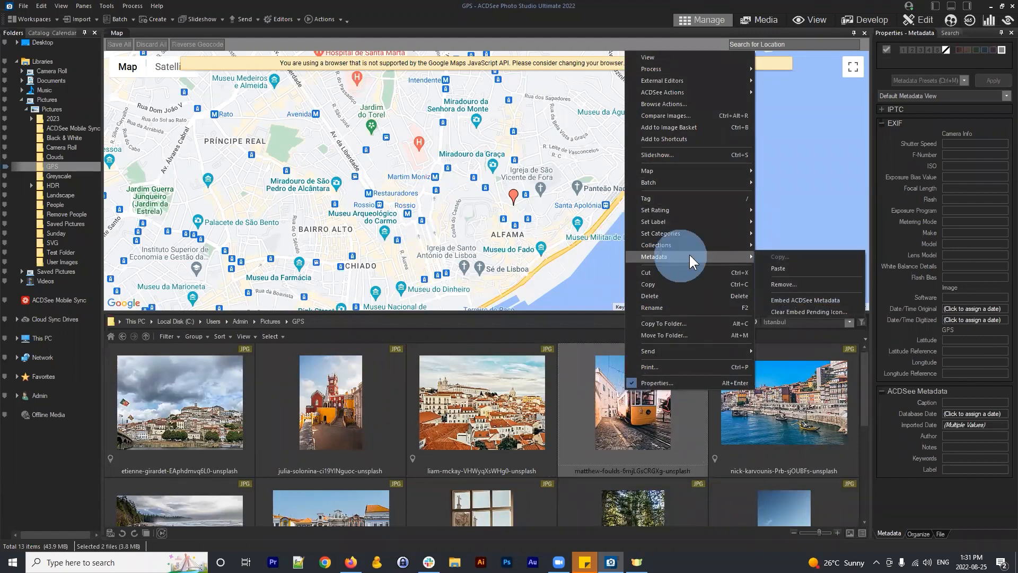
pyautogui.click(796, 268)
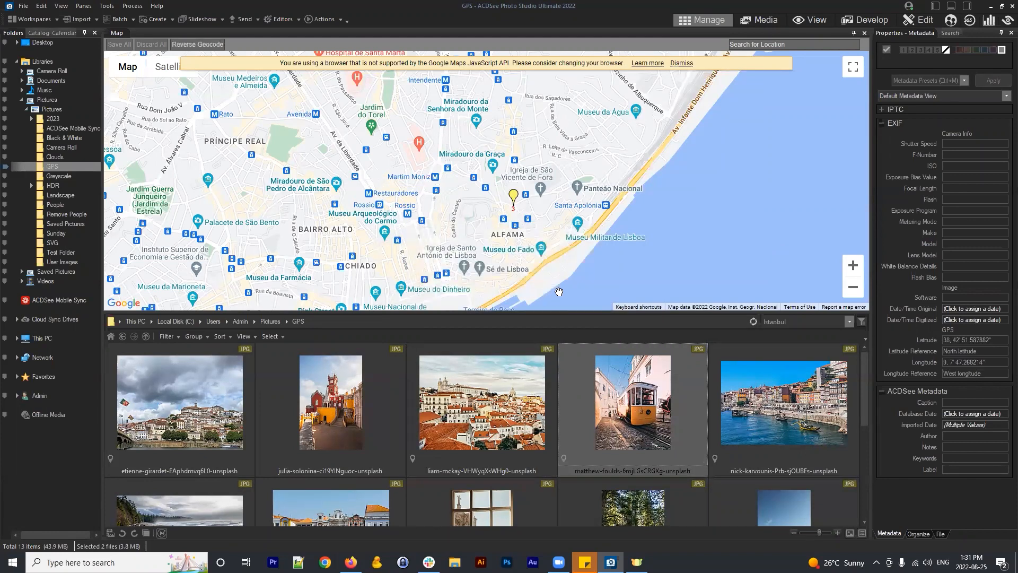
# Shift the map pin of the two selected Lisbon images slightly near Rua de Santa Marinha and save all map locations
pyautogui.scroll(3, 512, 193)
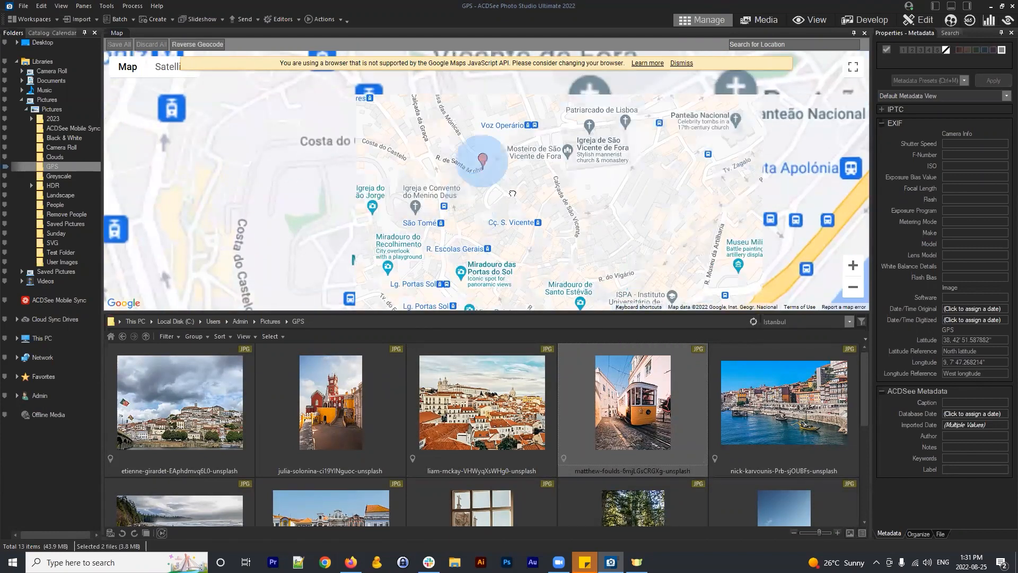
pyautogui.moveTo(482, 161); pyautogui.dragTo(485, 160)
pyautogui.moveTo(555, 188); pyautogui.dragTo(573, 198)
pyautogui.scroll(-1, 523, 205)
pyautogui.click(117, 46)
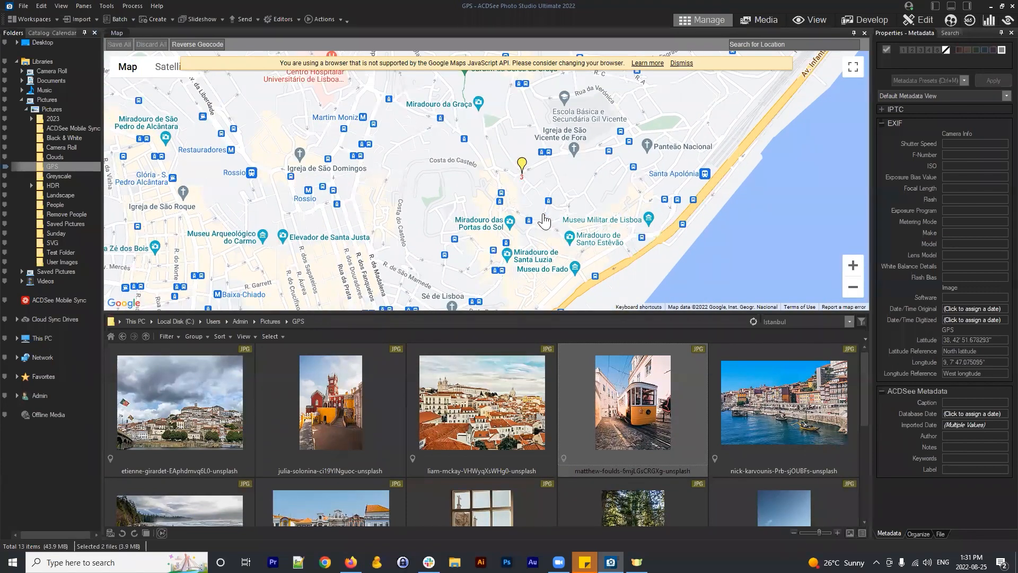
# Place the image of the red and yellow palace on the map beside Escola Básica de Sintra in Sintra and save its location
pyautogui.scroll(-1, 541, 212)
pyautogui.scroll(-4, 611, 422)
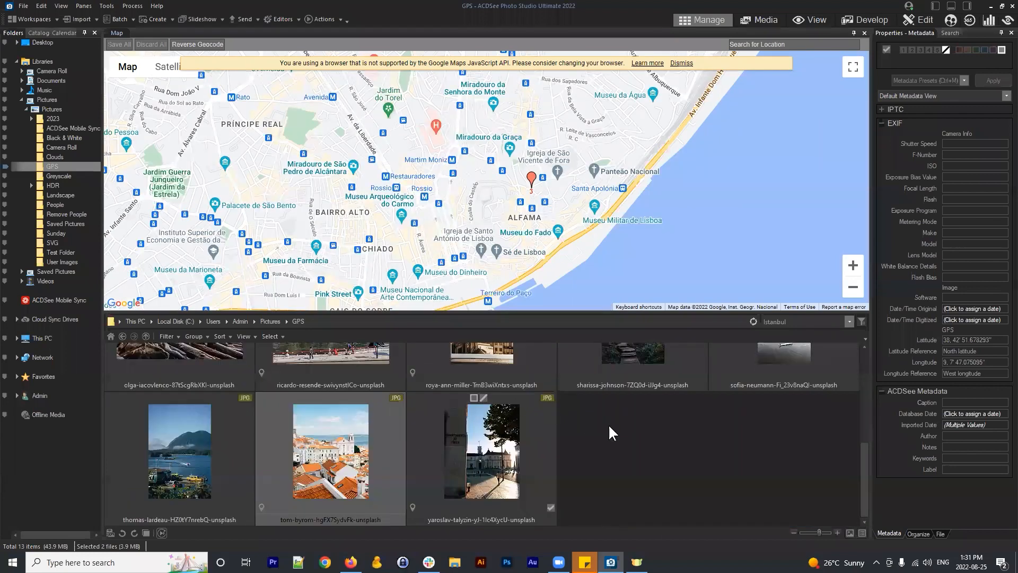
pyautogui.scroll(3, 578, 401)
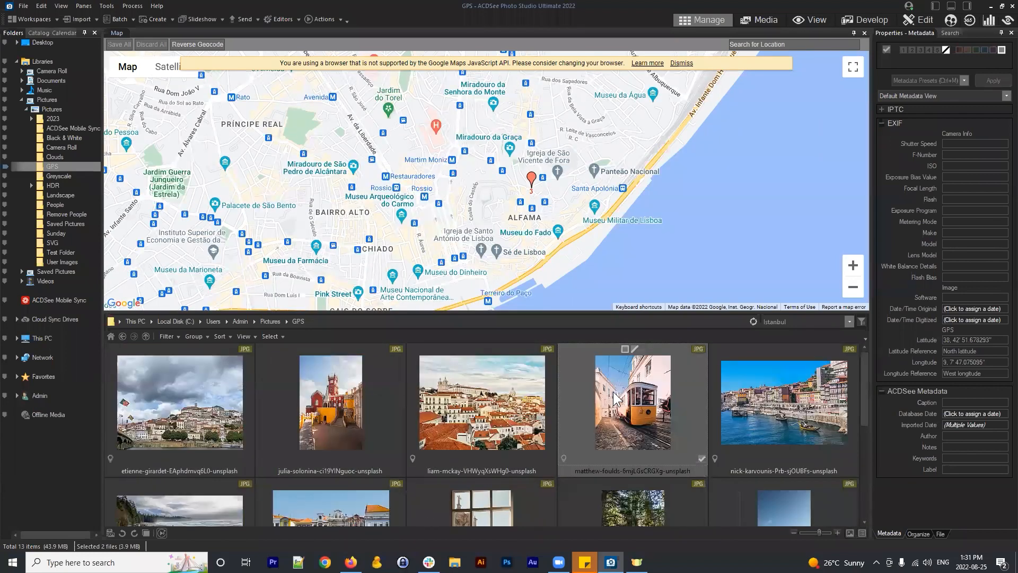
pyautogui.scroll(-4, 530, 426)
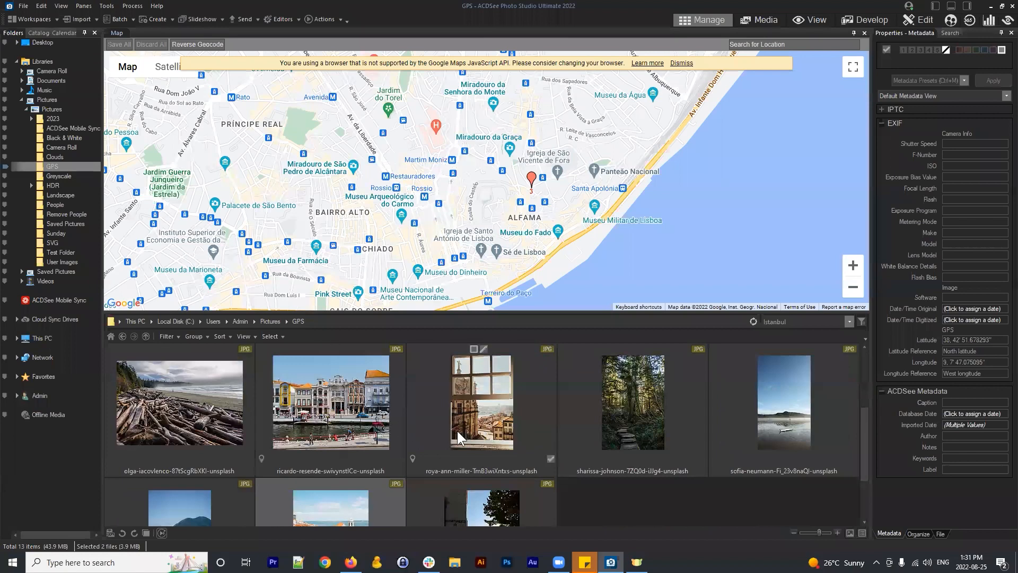
pyautogui.scroll(4, 583, 440)
pyautogui.click(381, 387)
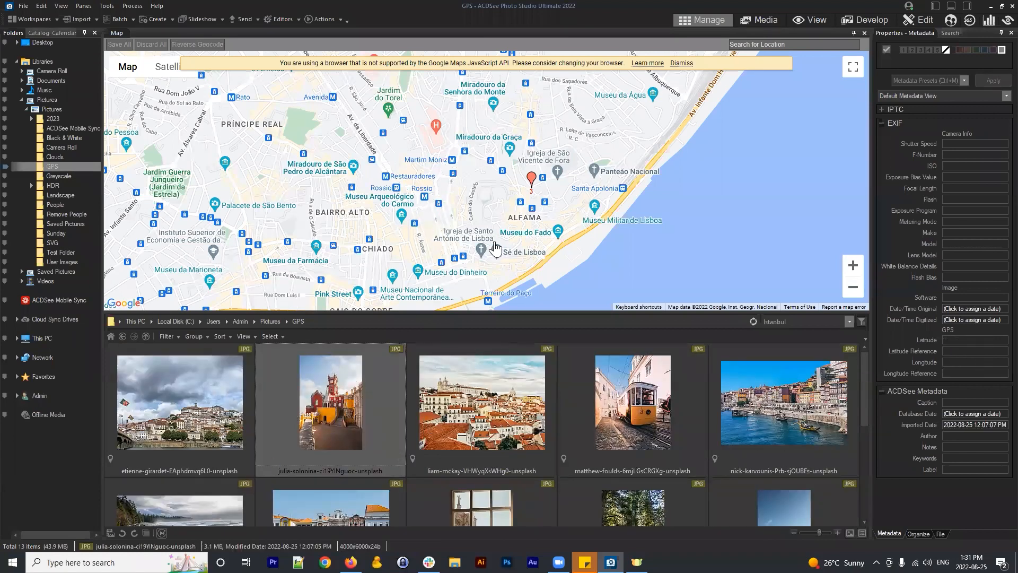
pyautogui.scroll(-2, 496, 246)
pyautogui.scroll(-2, 532, 224)
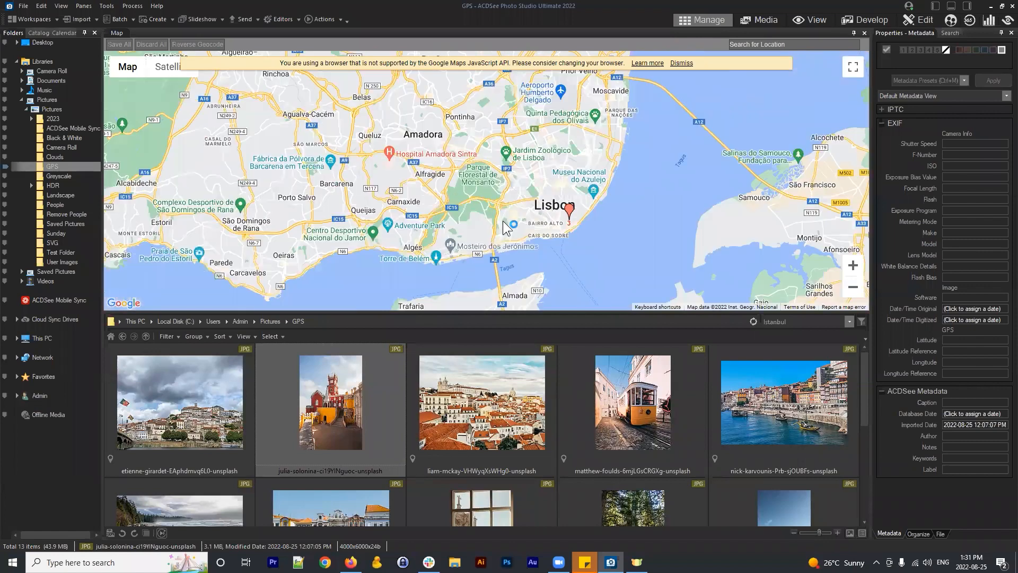
pyautogui.moveTo(456, 212); pyautogui.dragTo(581, 245)
pyautogui.scroll(1, 451, 199)
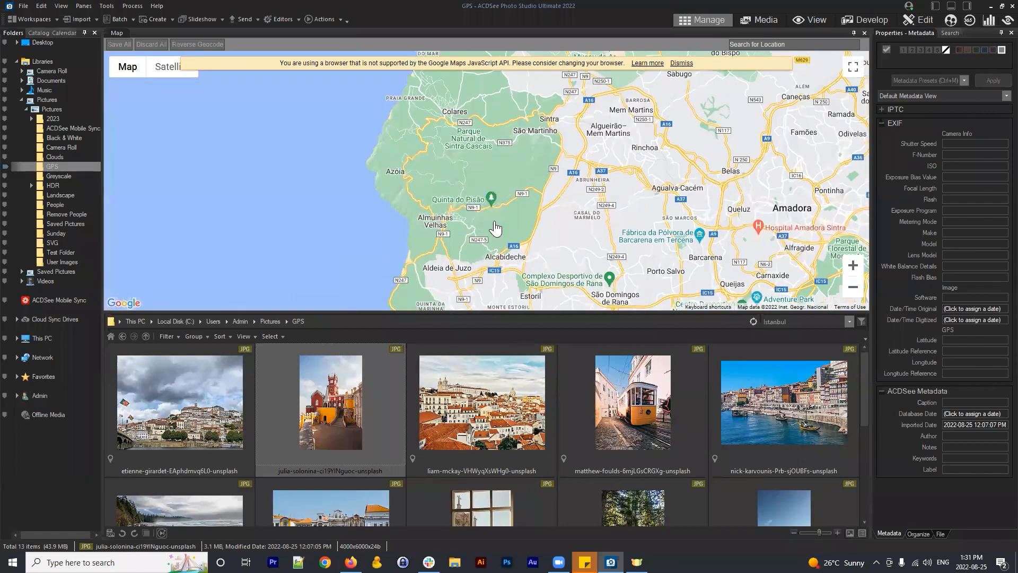
pyautogui.scroll(1, 497, 228)
pyautogui.moveTo(540, 169); pyautogui.dragTo(519, 287)
pyautogui.moveTo(516, 201); pyautogui.dragTo(522, 227)
pyautogui.moveTo(589, 229); pyautogui.dragTo(559, 268)
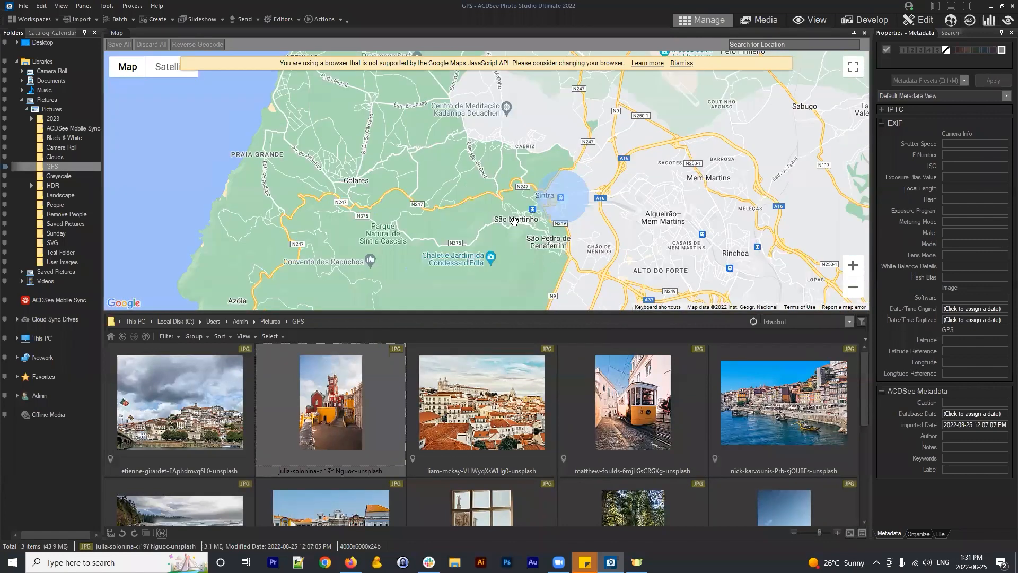
pyautogui.scroll(2, 552, 233)
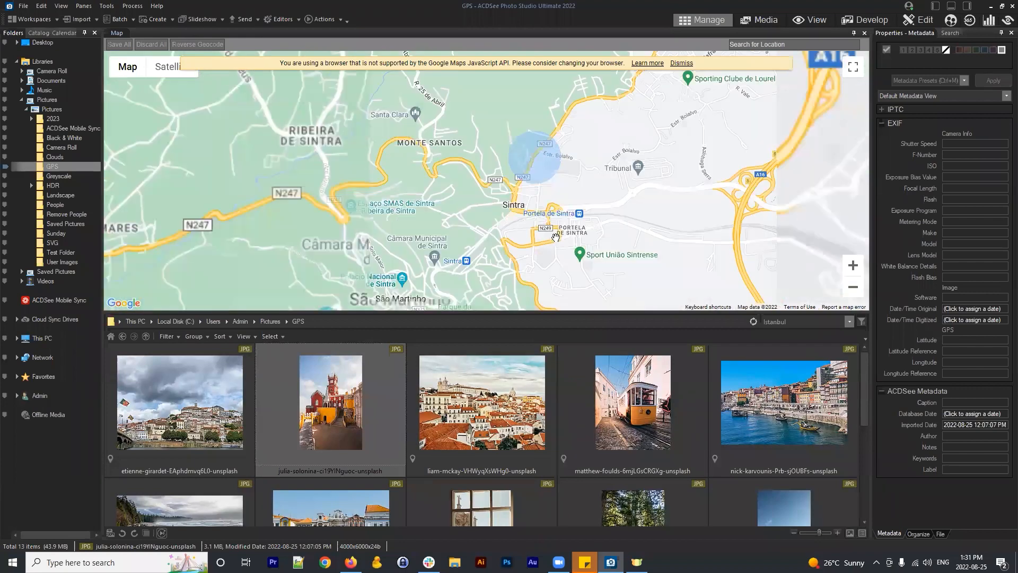
pyautogui.moveTo(556, 237); pyautogui.dragTo(558, 267)
pyautogui.scroll(1, 459, 239)
pyautogui.moveTo(456, 241); pyautogui.dragTo(475, 185)
pyautogui.scroll(1, 478, 196)
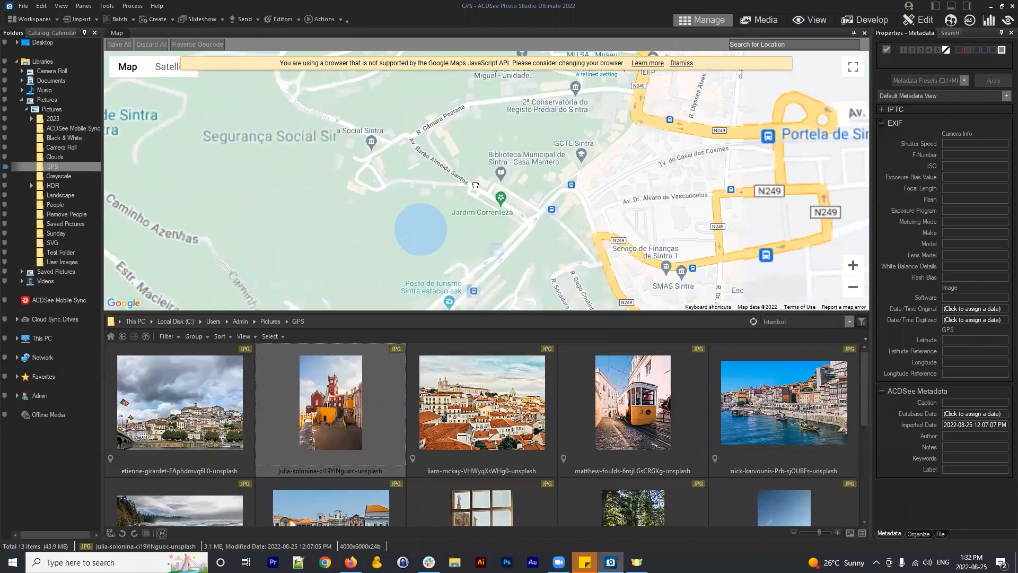
pyautogui.scroll(-1, 475, 185)
pyautogui.moveTo(473, 266); pyautogui.dragTo(436, 212)
pyautogui.scroll(1, 444, 196)
pyautogui.scroll(-1, 410, 208)
pyautogui.scroll(1, 408, 205)
pyautogui.moveTo(356, 445); pyautogui.dragTo(309, 124)
pyautogui.moveTo(428, 163); pyautogui.dragTo(449, 190)
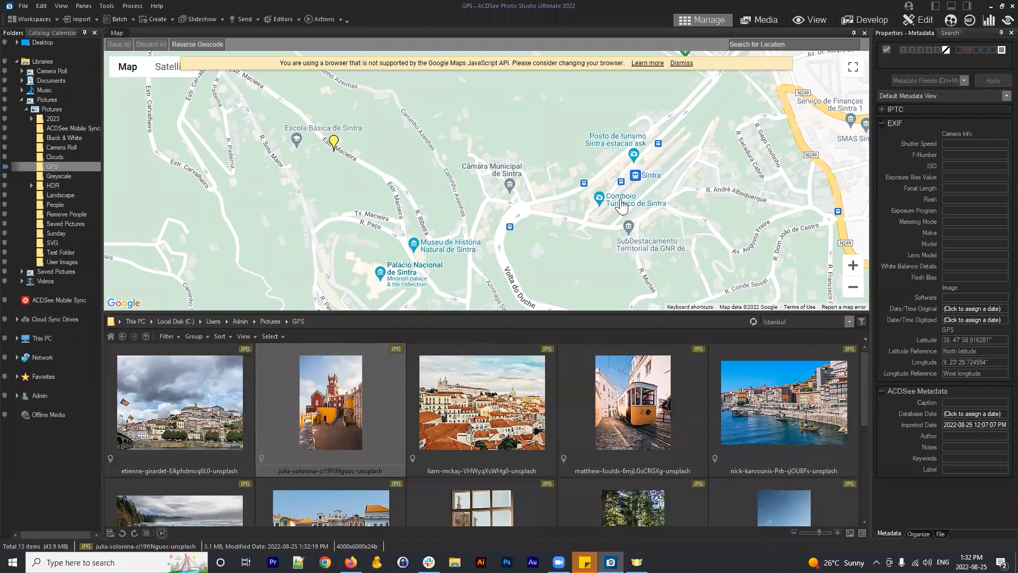
# Examine how the photo pins in Sintra, Lisbon, Coimbra and Porto group together from local map scale out to all of Europe
pyautogui.scroll(-3, 621, 206)
pyautogui.moveTo(616, 183); pyautogui.dragTo(578, 165)
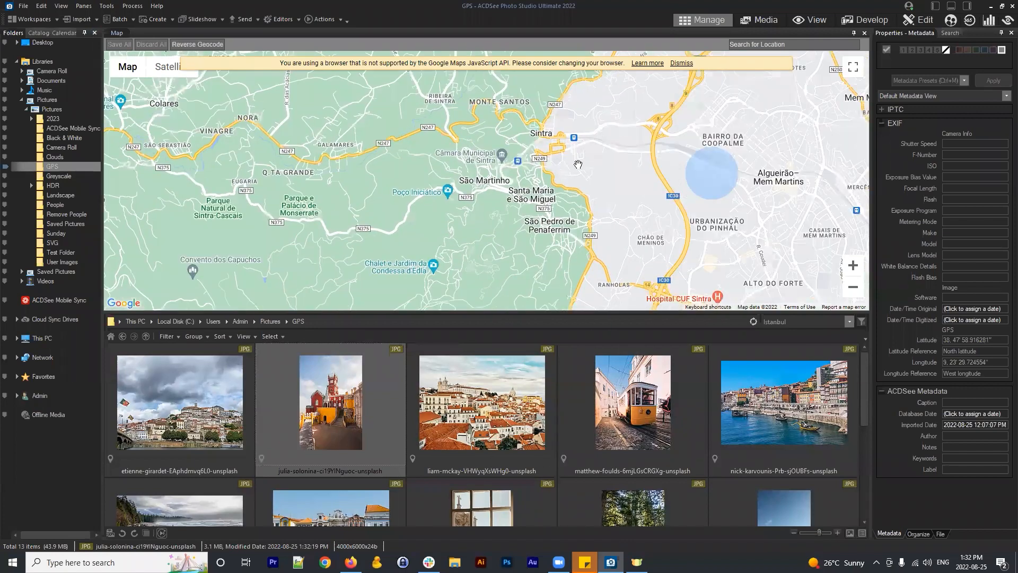
pyautogui.scroll(-3, 578, 164)
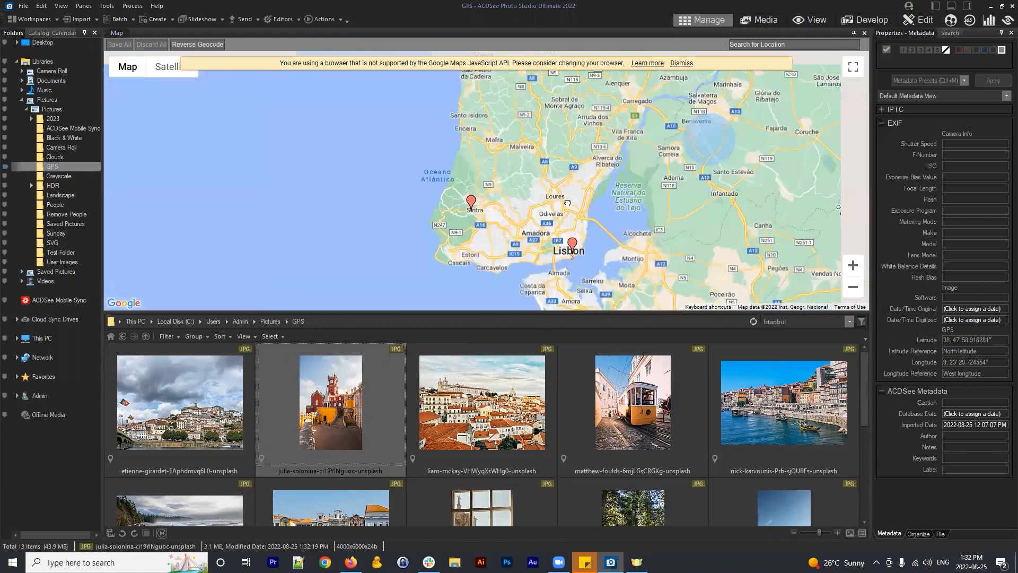
pyautogui.moveTo(567, 203); pyautogui.dragTo(562, 208)
pyautogui.moveTo(596, 152); pyautogui.dragTo(555, 186)
pyautogui.scroll(-1, 534, 183)
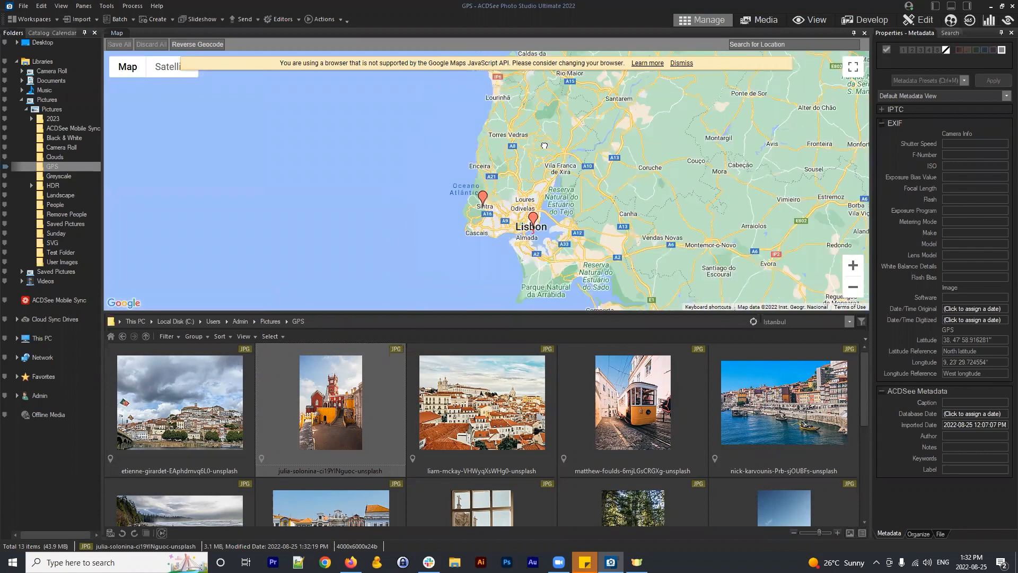
pyautogui.moveTo(544, 145); pyautogui.dragTo(535, 262)
pyautogui.moveTo(609, 189); pyautogui.dragTo(541, 304)
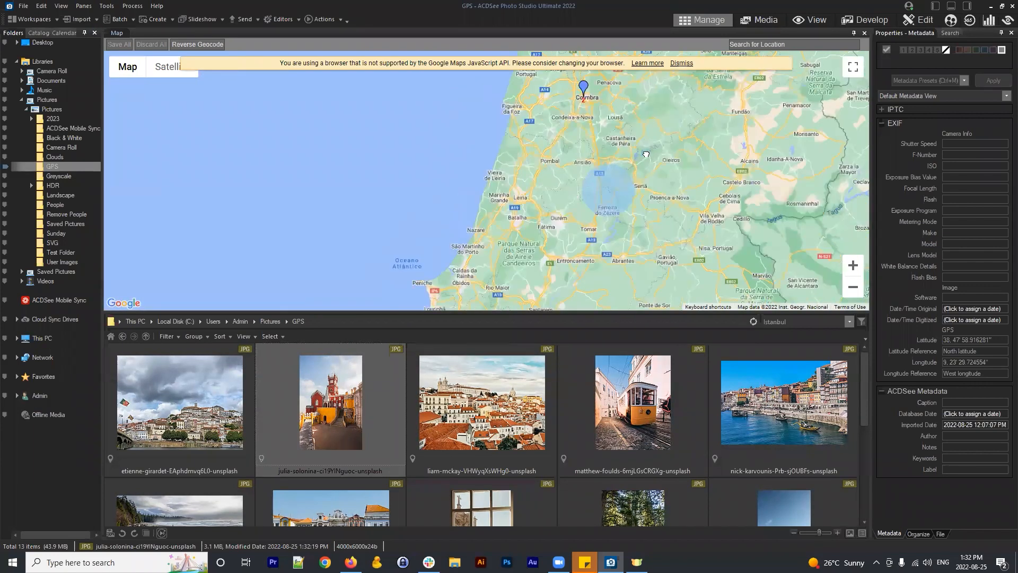
pyautogui.scroll(-1, 646, 153)
pyautogui.moveTo(653, 146); pyautogui.dragTo(563, 194)
pyautogui.moveTo(577, 148); pyautogui.dragTo(554, 187)
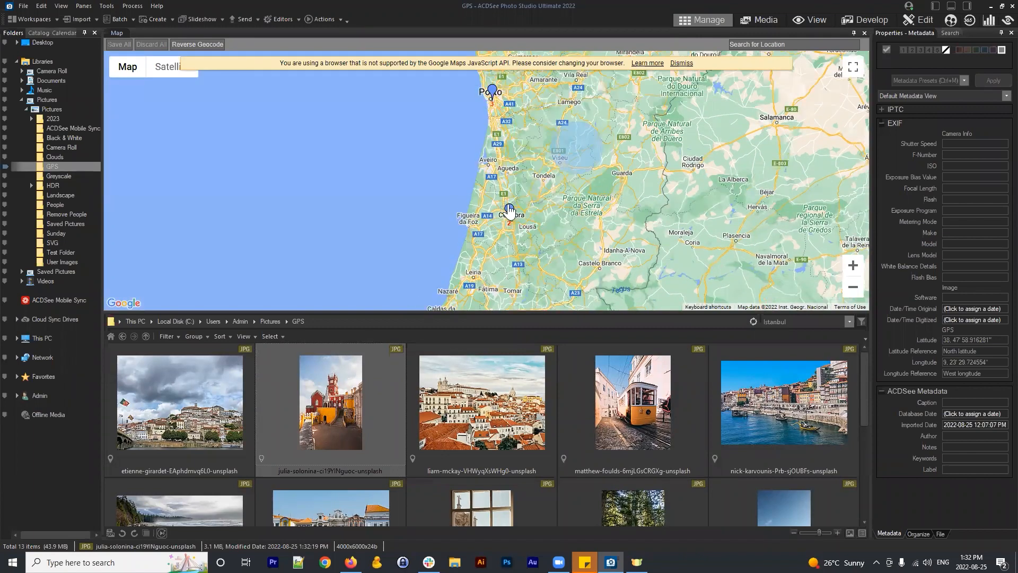
pyautogui.moveTo(501, 112); pyautogui.dragTo(500, 160)
pyautogui.scroll(-1, 532, 120)
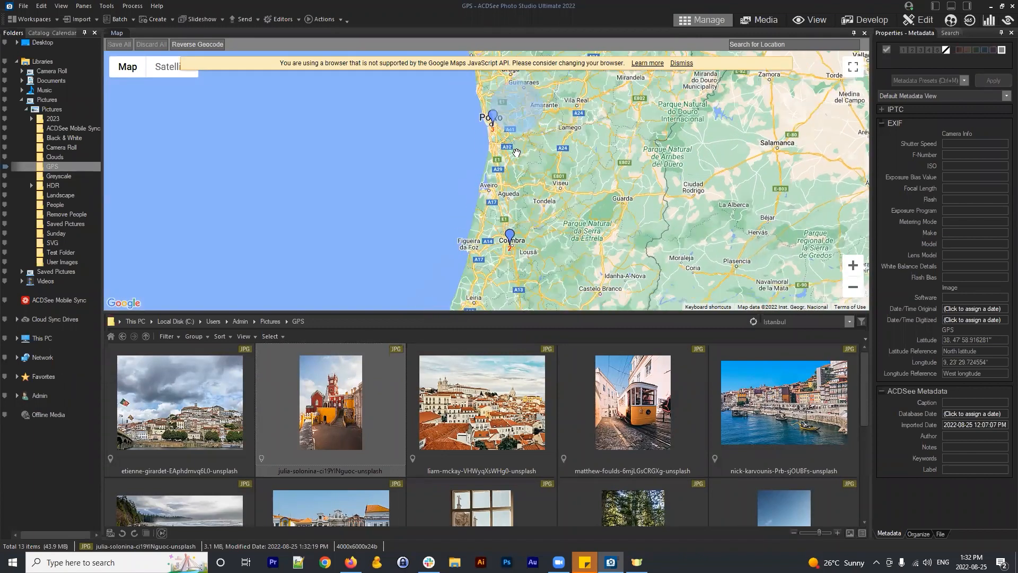
pyautogui.moveTo(576, 232); pyautogui.dragTo(597, 203)
pyautogui.scroll(-1, 581, 162)
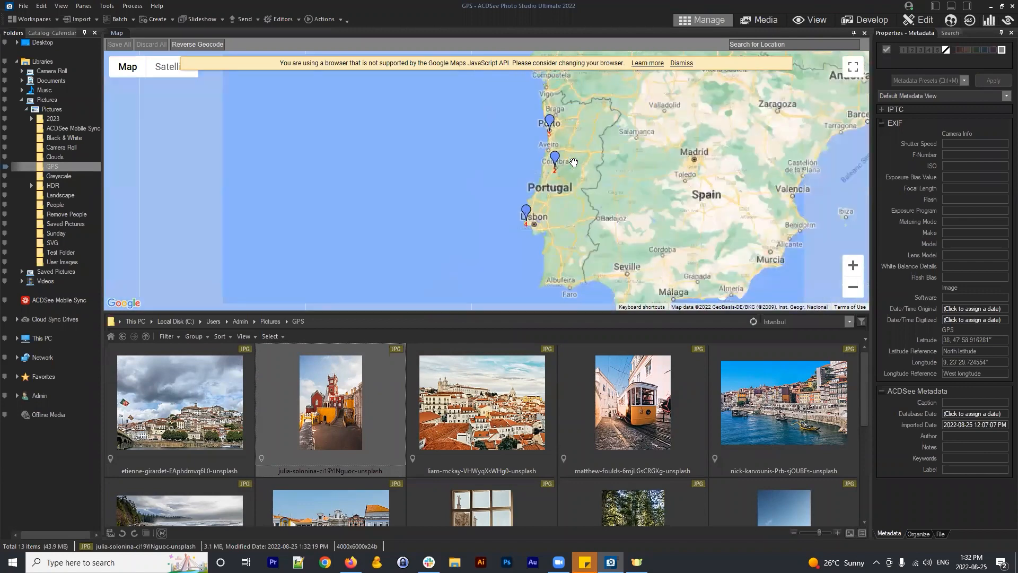
pyautogui.moveTo(583, 149); pyautogui.dragTo(543, 154)
pyautogui.scroll(-1, 543, 153)
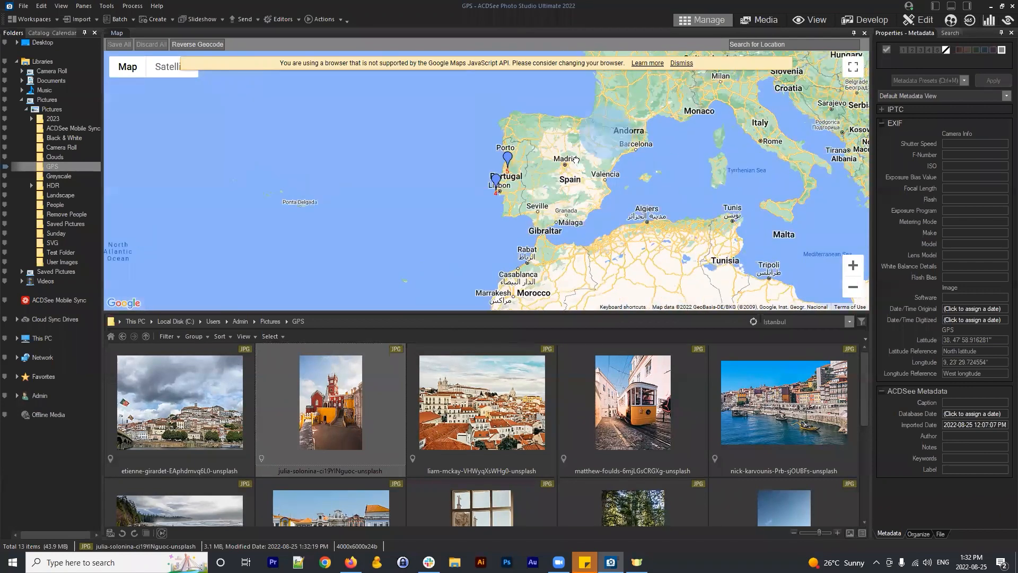
pyautogui.scroll(-1, 560, 156)
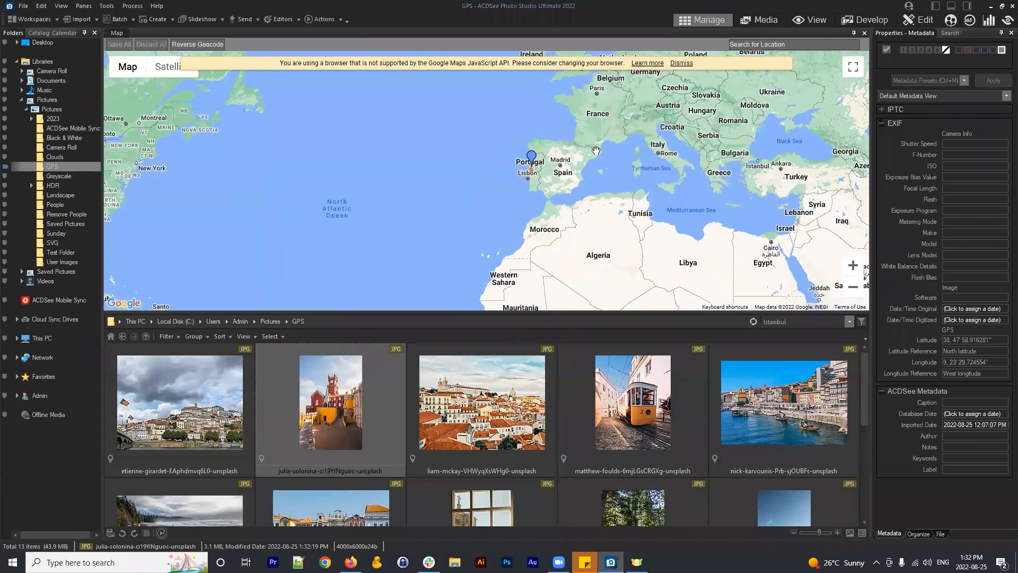
pyautogui.scroll(1, 590, 170)
pyautogui.moveTo(532, 161); pyautogui.dragTo(529, 185)
pyautogui.scroll(-1, 517, 196)
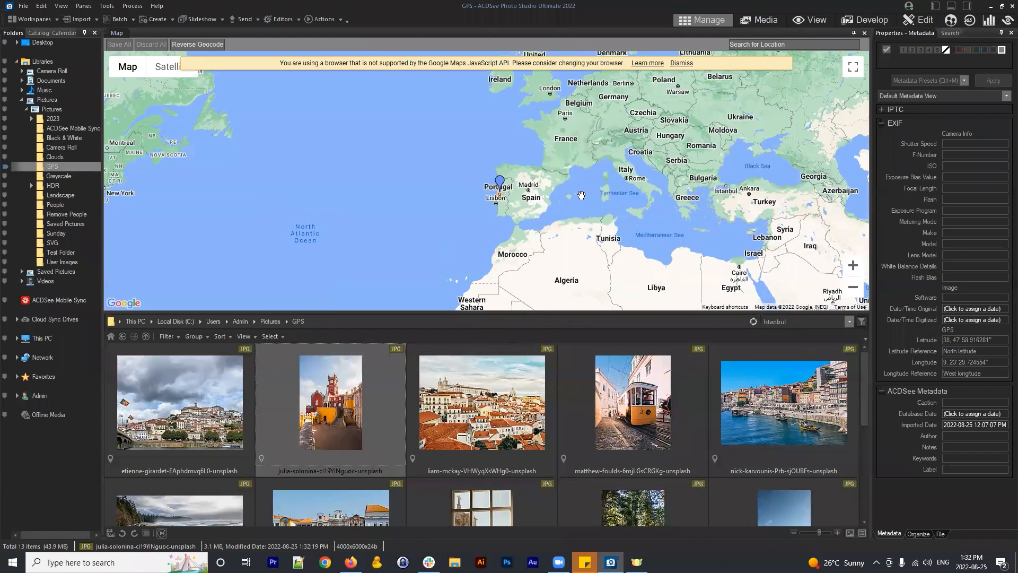
# Shrink the map area to show more thumbnails and select all images grouped under the Portugal pin
pyautogui.click(508, 309)
pyautogui.moveTo(512, 319); pyautogui.dragTo(526, 136)
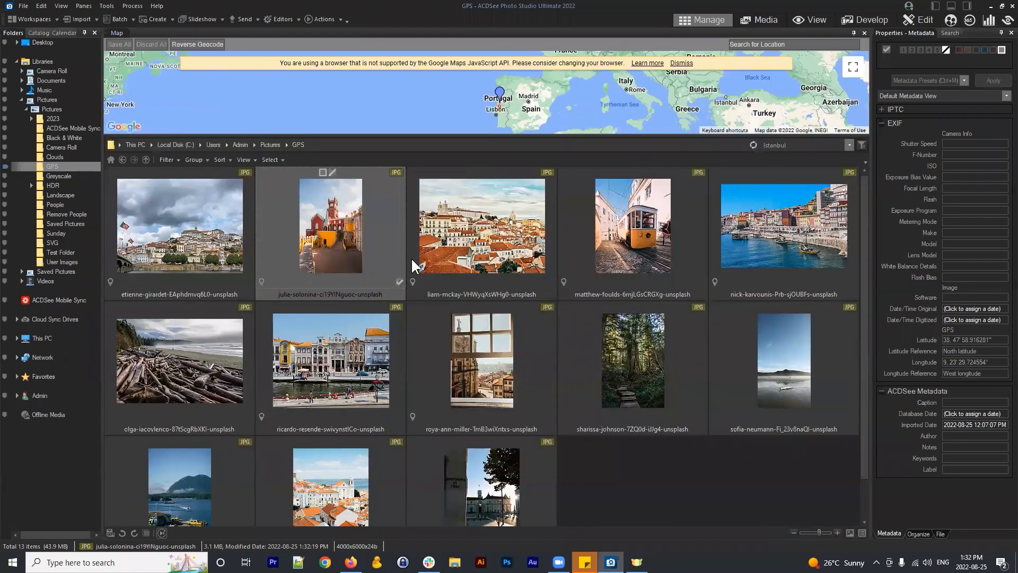
pyautogui.click(502, 102)
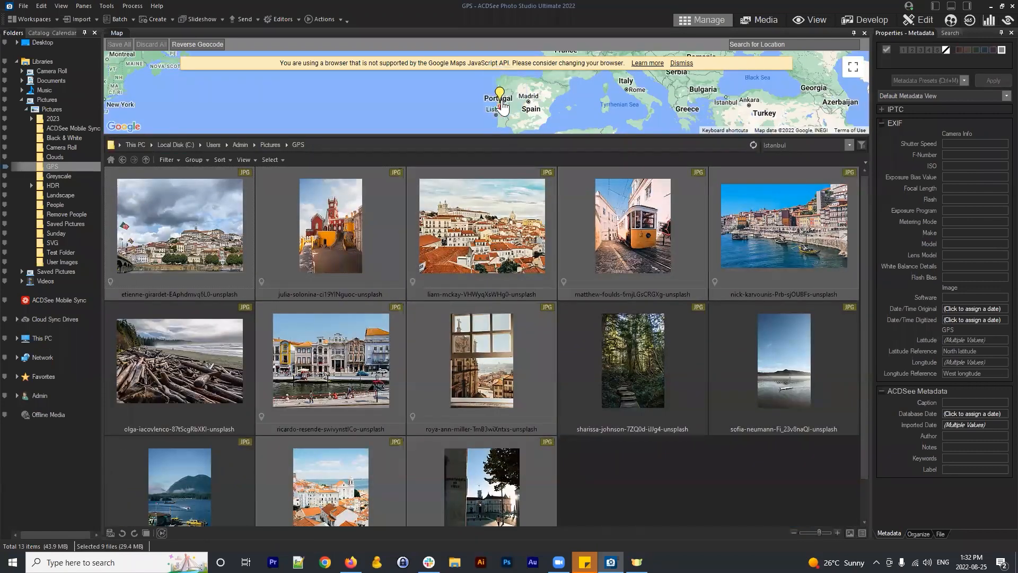
# Enlarge the map area slightly and select only the images grouped under the northern Portugal pin between Porto and Lisbon
pyautogui.scroll(-1, 614, 464)
pyautogui.scroll(1, 622, 463)
pyautogui.scroll(1, 510, 98)
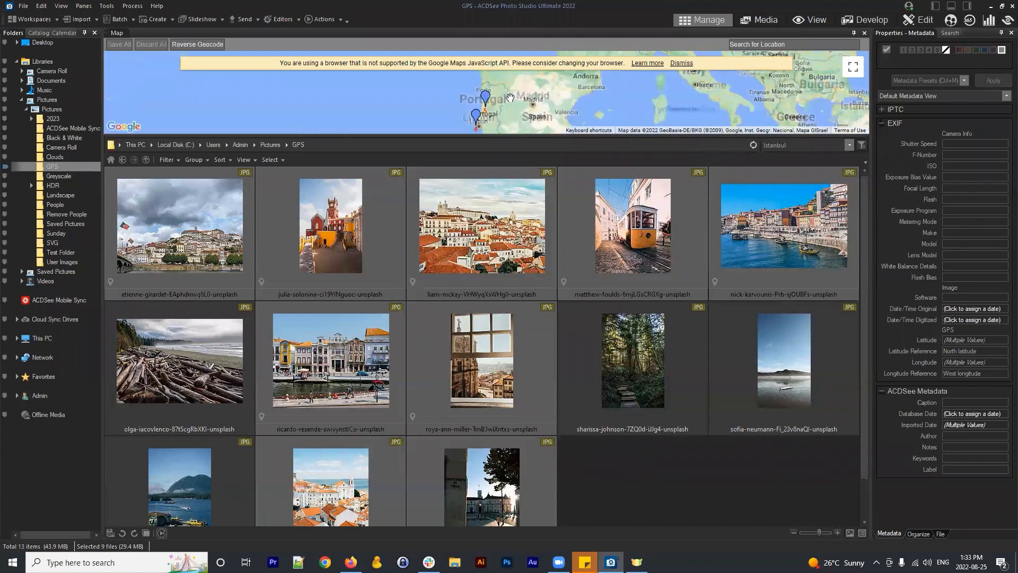
pyautogui.scroll(2, 498, 104)
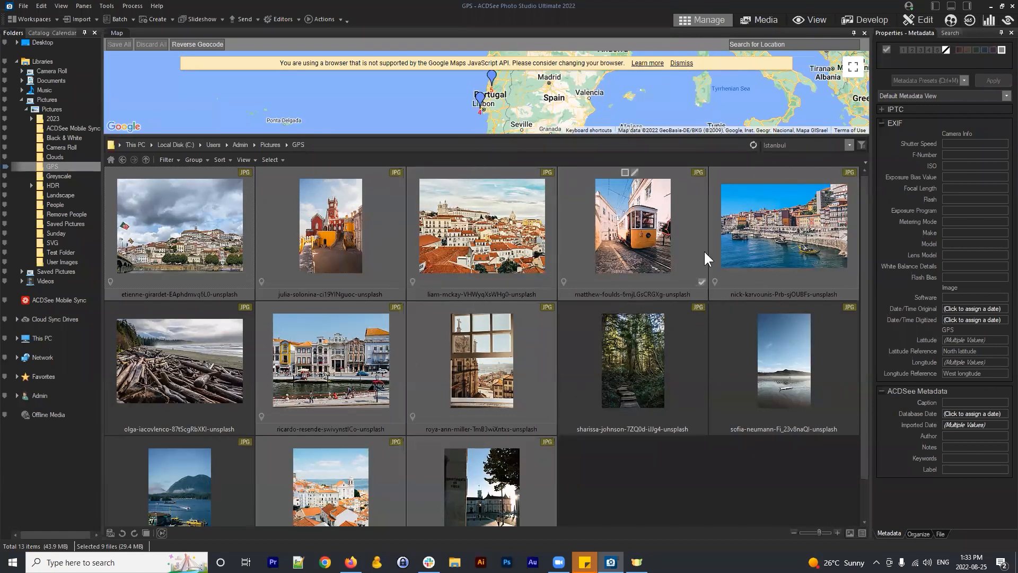
pyautogui.click(546, 98)
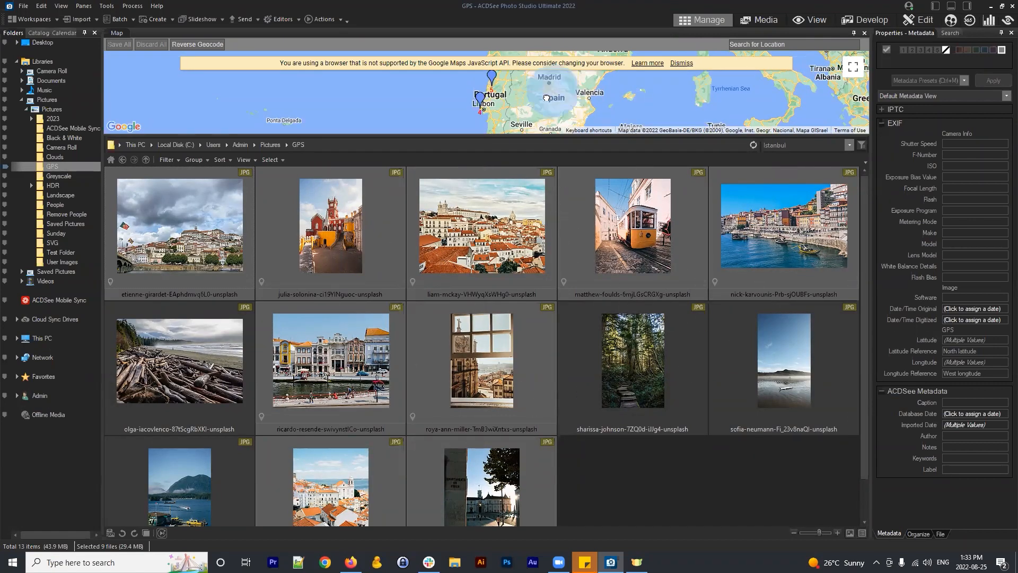
pyautogui.moveTo(546, 98); pyautogui.dragTo(525, 82)
pyautogui.scroll(-1, 502, 95)
pyautogui.scroll(1, 503, 94)
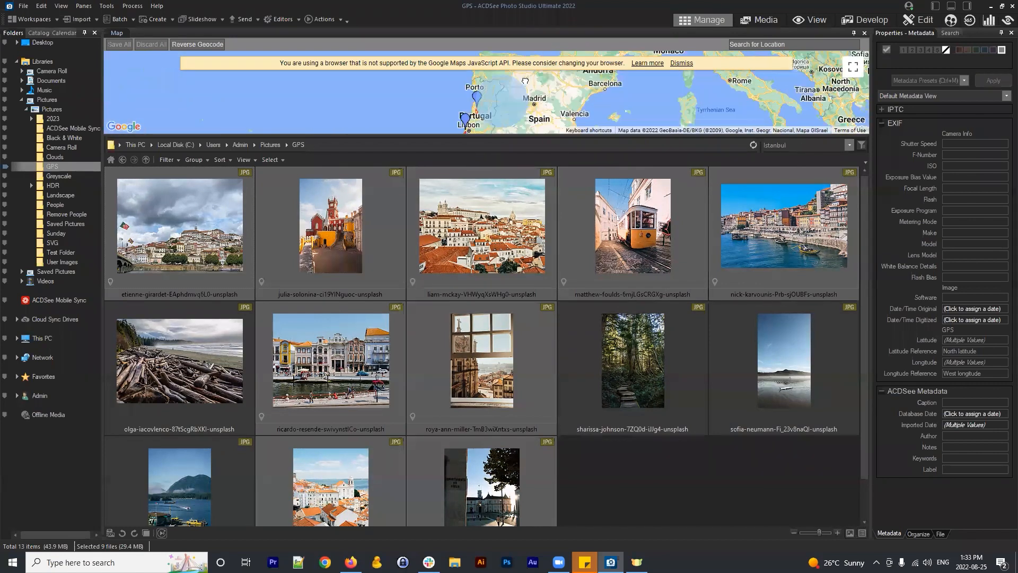
pyautogui.moveTo(481, 139); pyautogui.dragTo(488, 157)
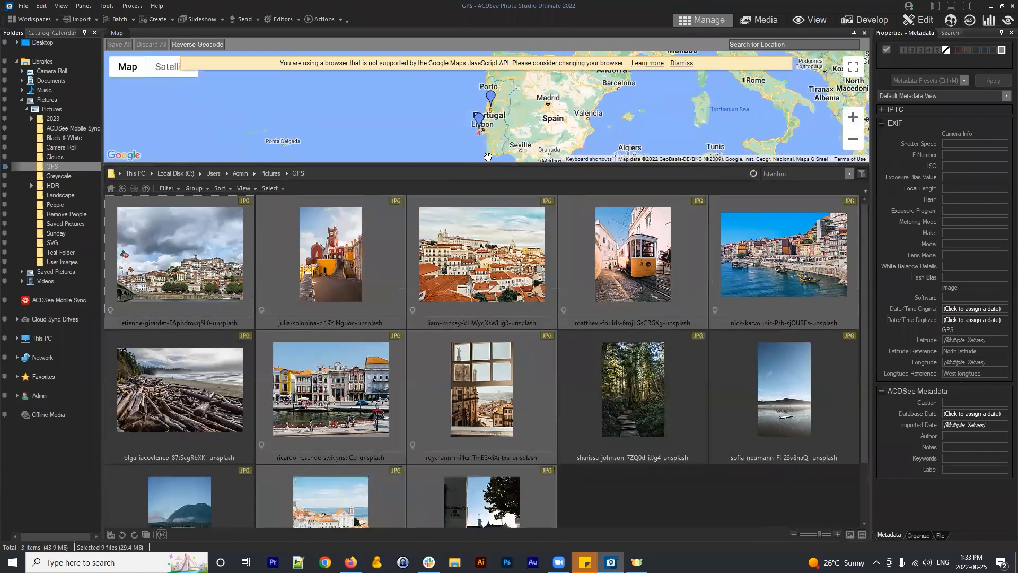
pyautogui.click(489, 100)
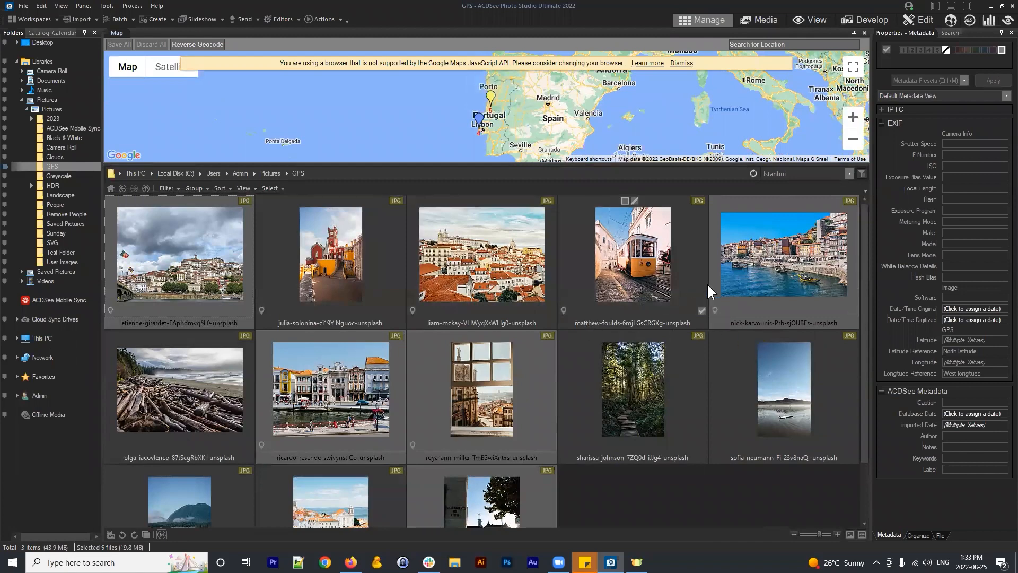
# Narrow the selection to the images placed at the Porto pin
pyautogui.scroll(-2, 768, 269)
pyautogui.scroll(2, 766, 269)
pyautogui.scroll(1, 499, 105)
pyautogui.moveTo(521, 101)
pyautogui.mouseDown()
pyautogui.moveTo(512, 117)
pyautogui.moveTo(508, 109)
pyautogui.moveTo(524, 107)
pyautogui.mouseUp()
pyautogui.click(483, 81)
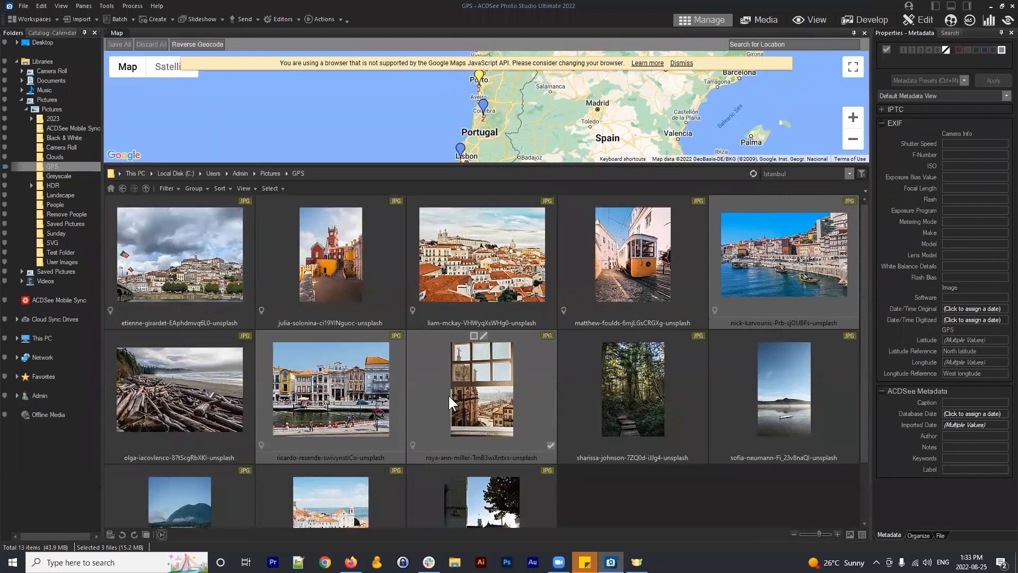
# Select all images across Portugal through the single combined pin at a wider map scale
pyautogui.scroll(-1, 518, 84)
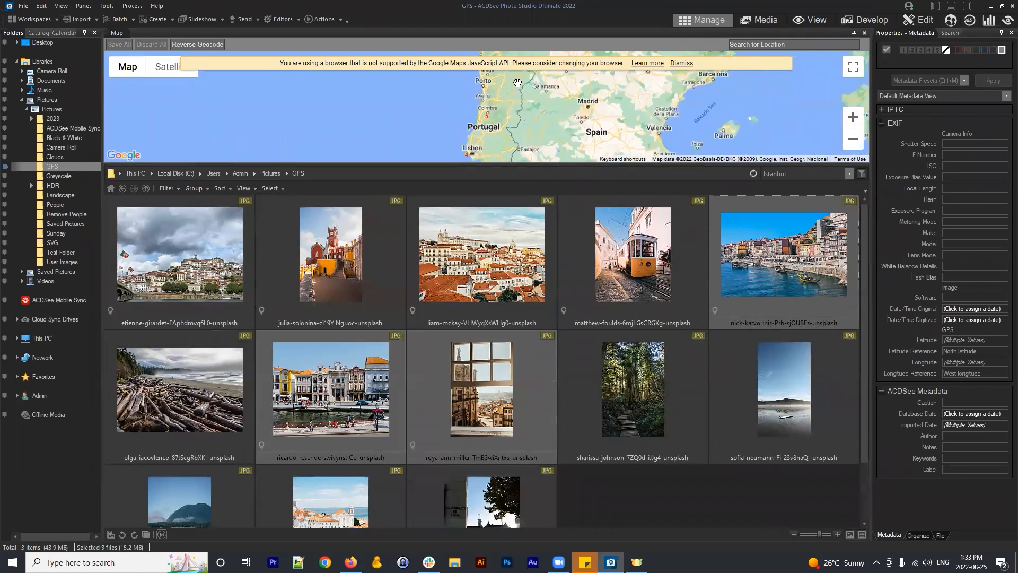
pyautogui.click(500, 101)
pyautogui.scroll(-1, 551, 125)
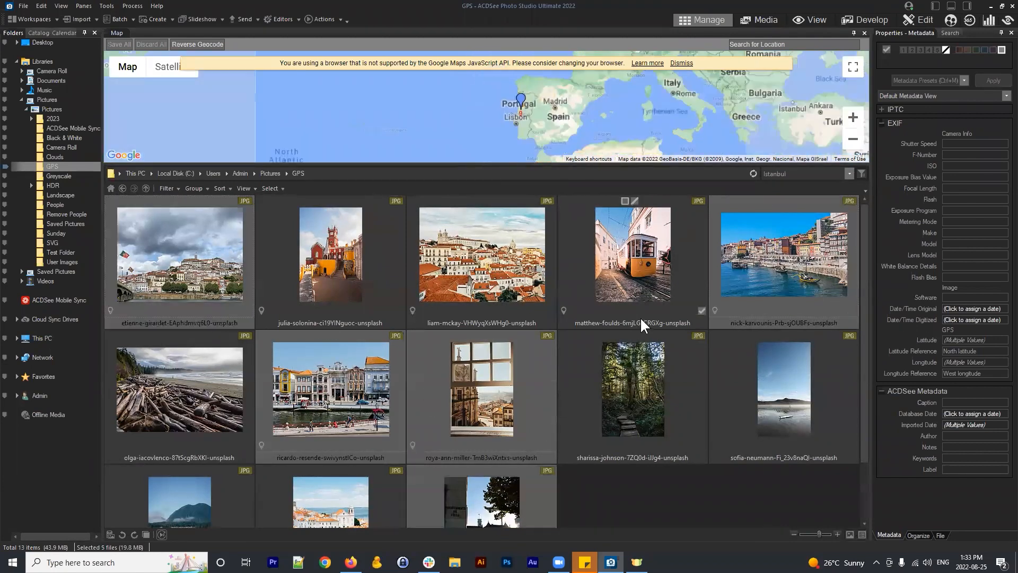
pyautogui.click(517, 109)
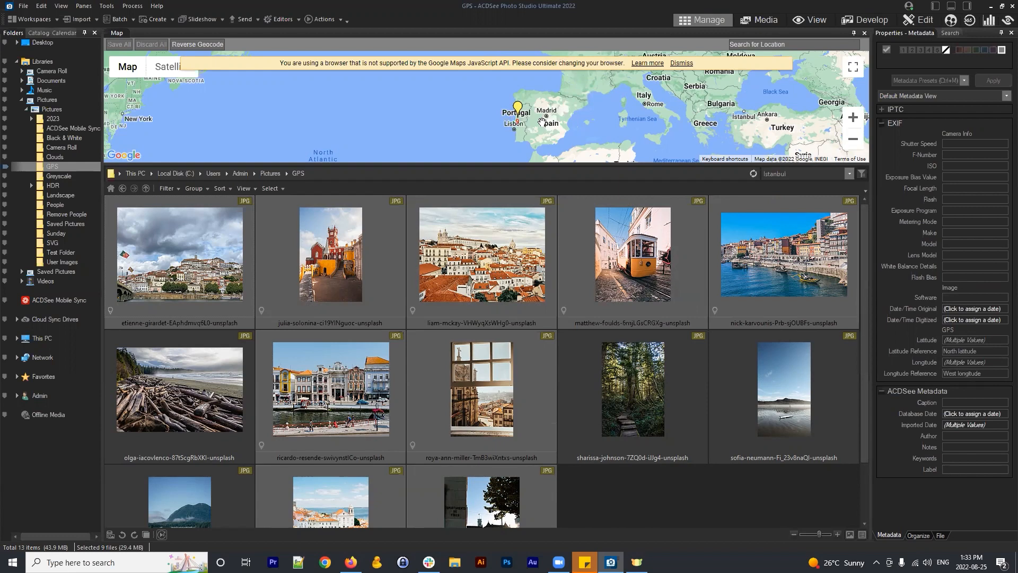
pyautogui.scroll(1, 537, 121)
pyautogui.scroll(-1, 536, 122)
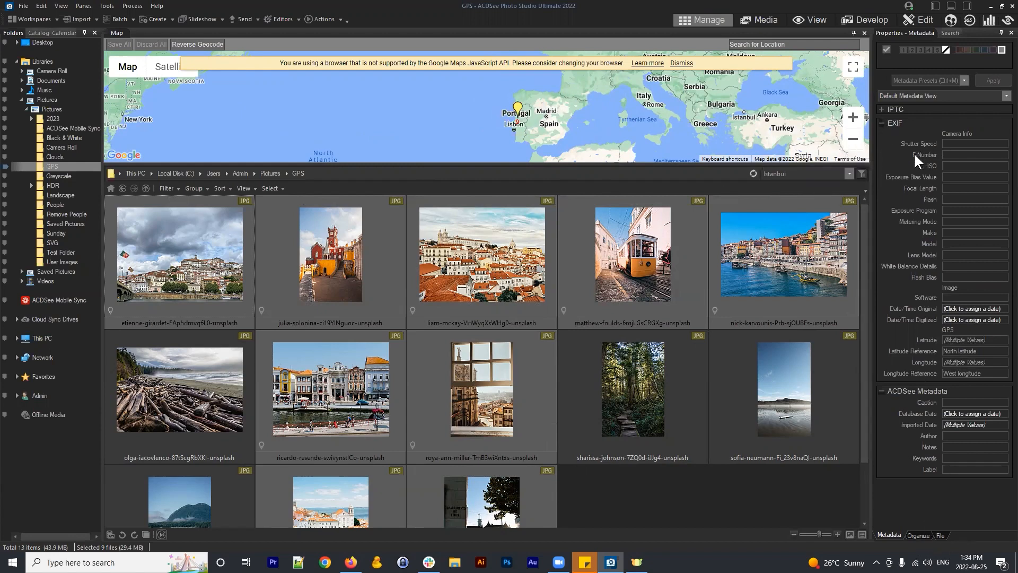
# Collapse the EXIF metadata group and create a new top-level category named Portugal
pyautogui.click(884, 124)
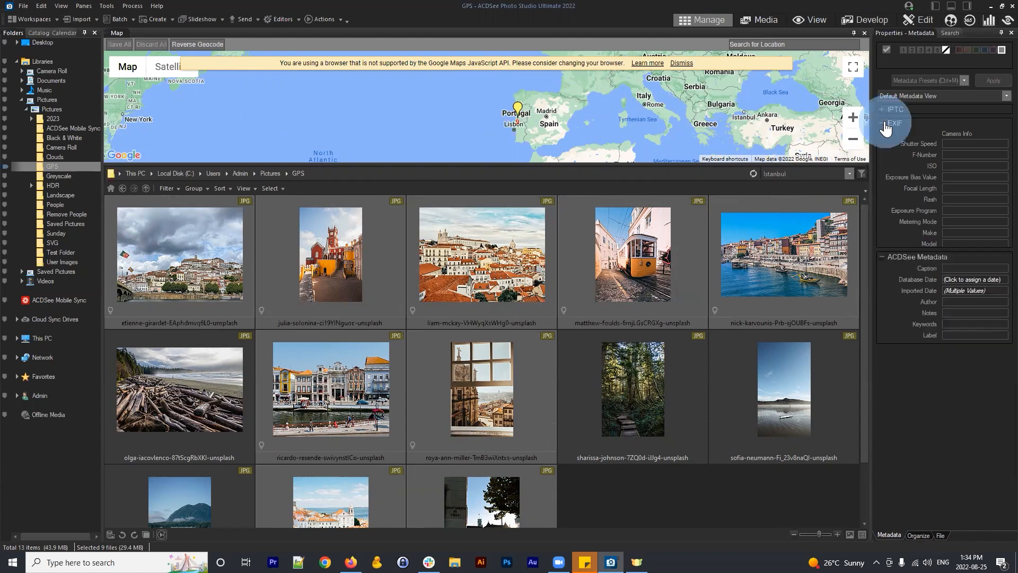
pyautogui.click(917, 534)
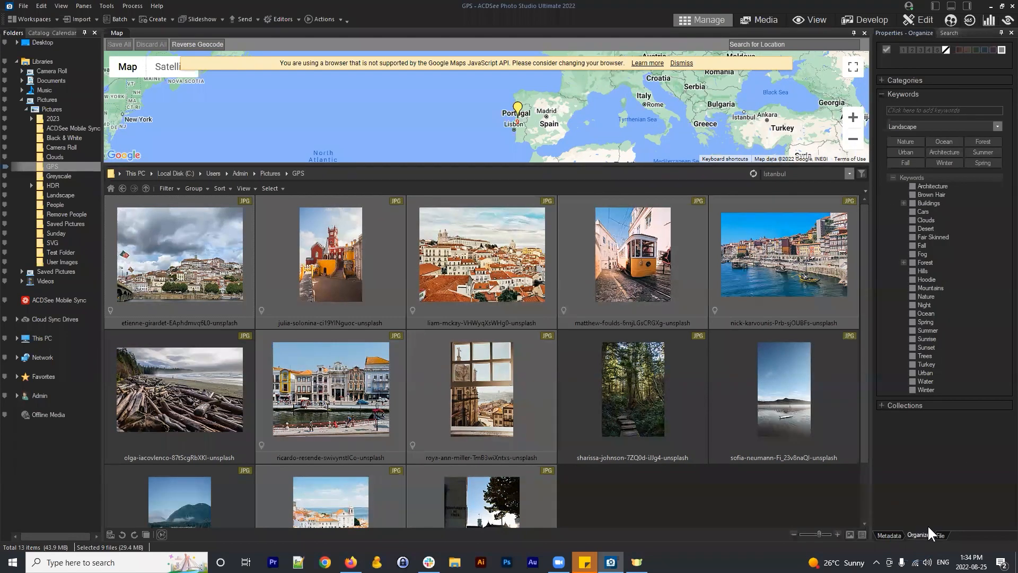
pyautogui.click(894, 80)
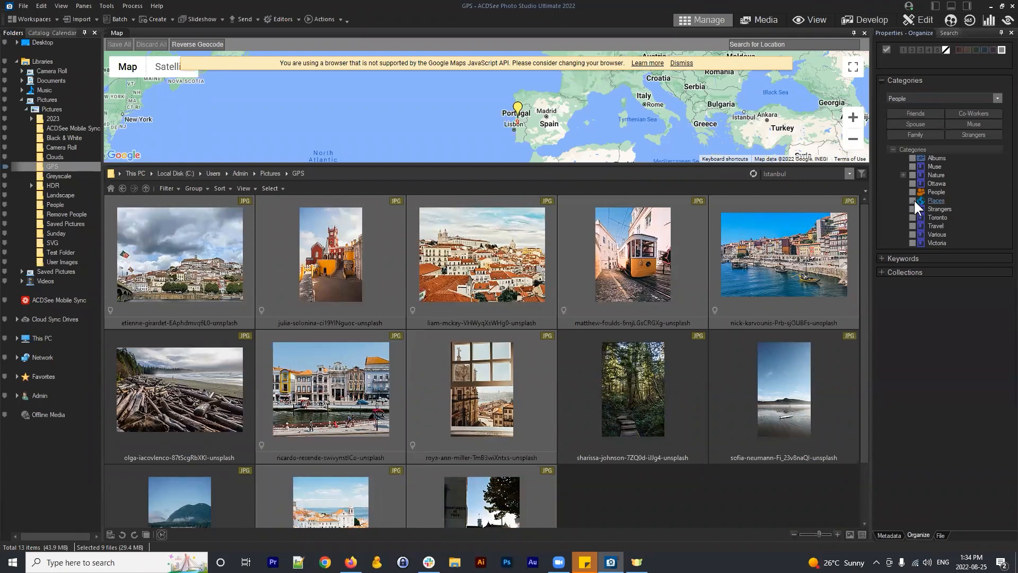
pyautogui.rightClick(957, 147)
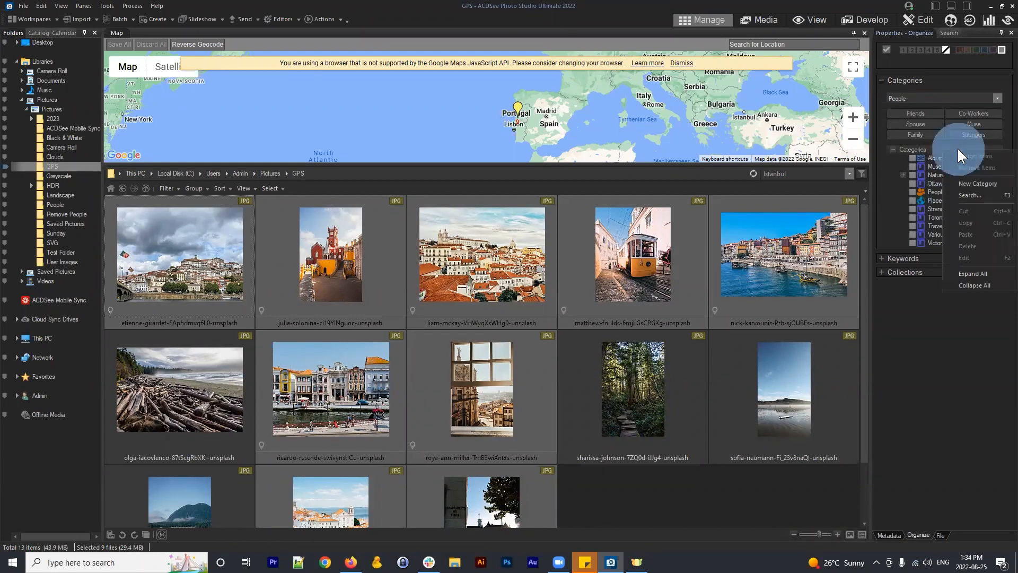
pyautogui.click(975, 183)
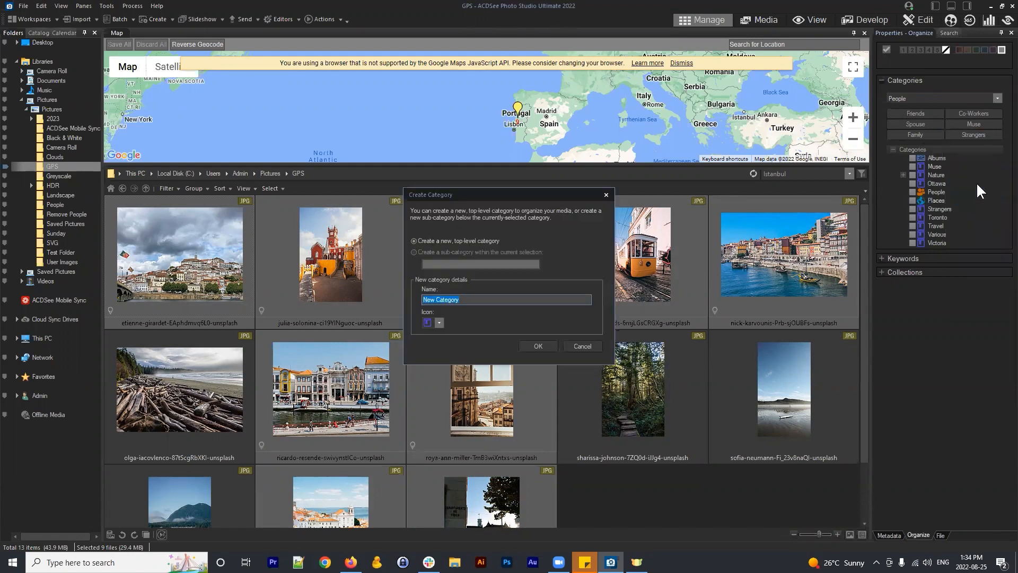
pyautogui.write('Portugal')
pyautogui.click(535, 346)
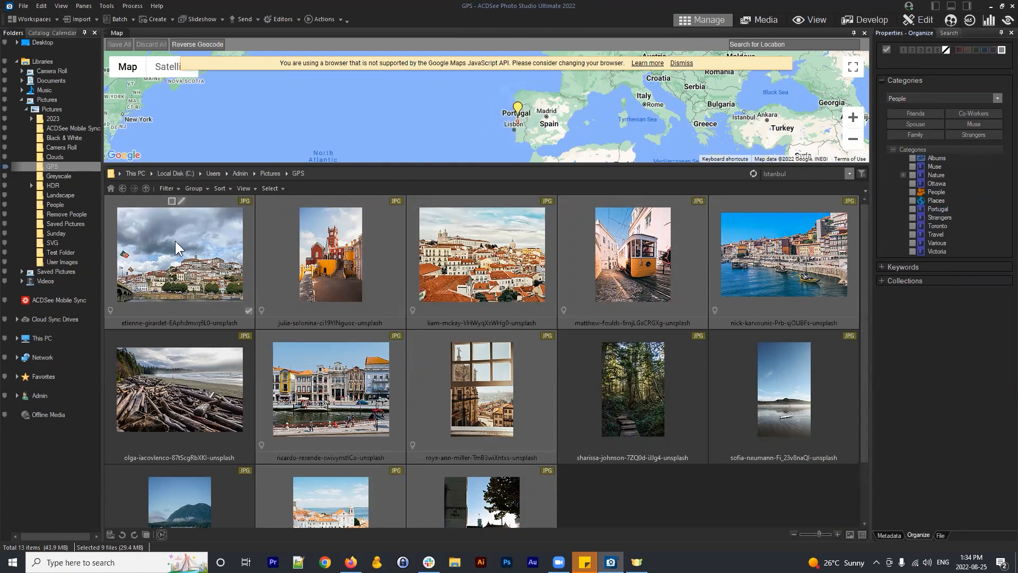
# Reselect all images grouped under the combined Portugal map pin
pyautogui.click(518, 109)
pyautogui.click(518, 109)
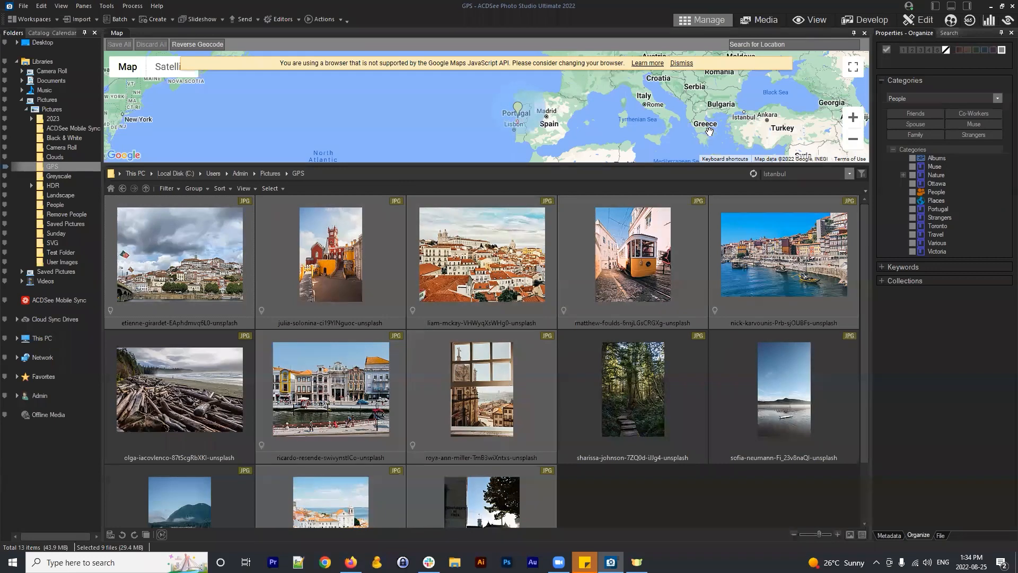
# Assign the Portugal category to the selected photos and embed their ACDSee metadata
pyautogui.click(913, 208)
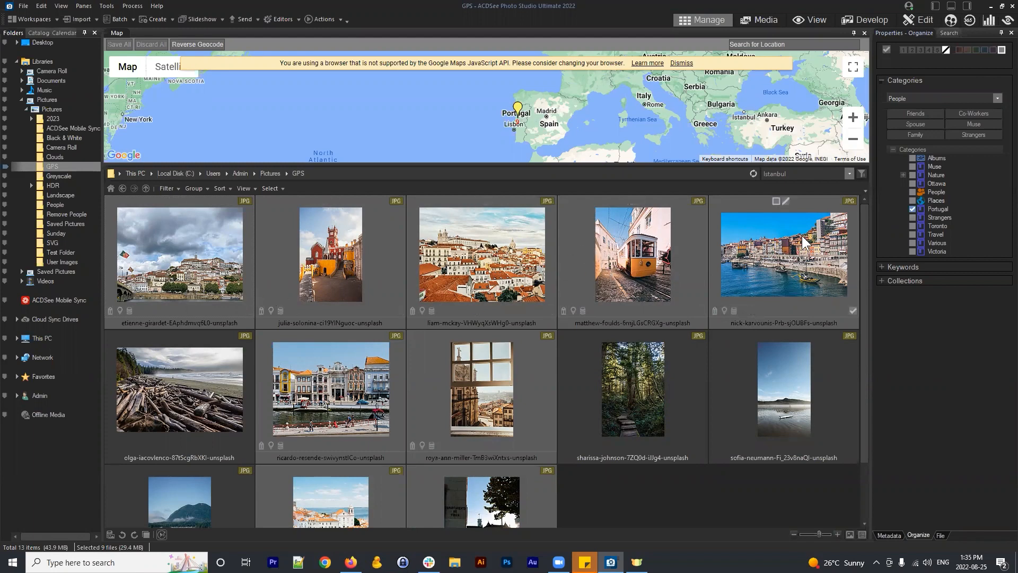
pyautogui.rightClick(616, 241)
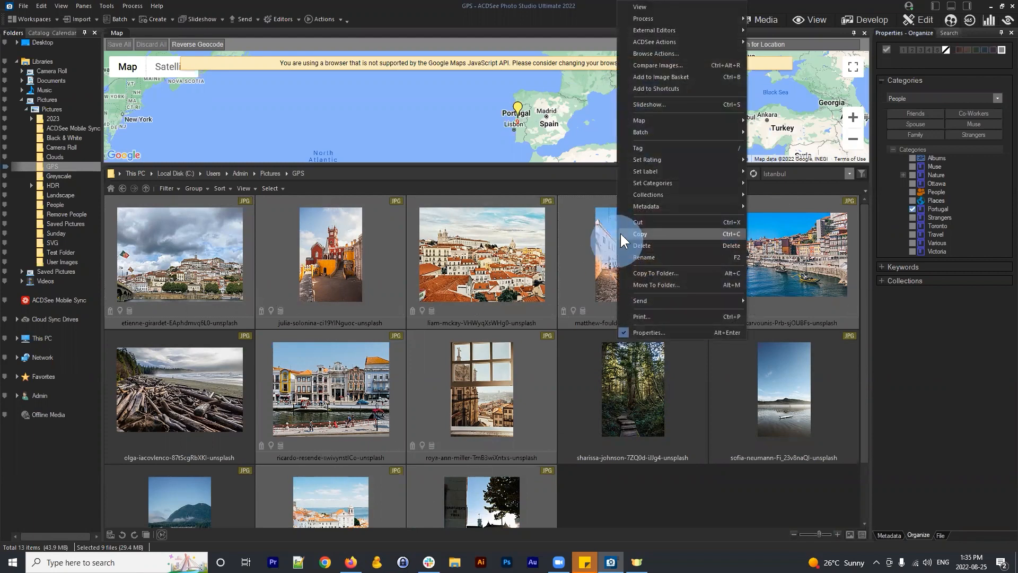
pyautogui.click(678, 202)
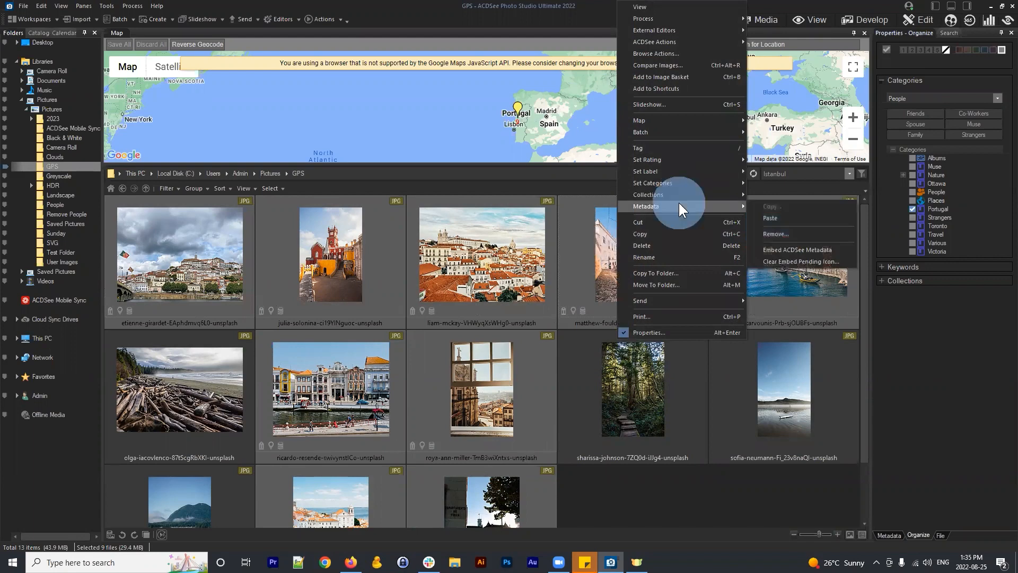
pyautogui.click(797, 248)
pyautogui.click(542, 368)
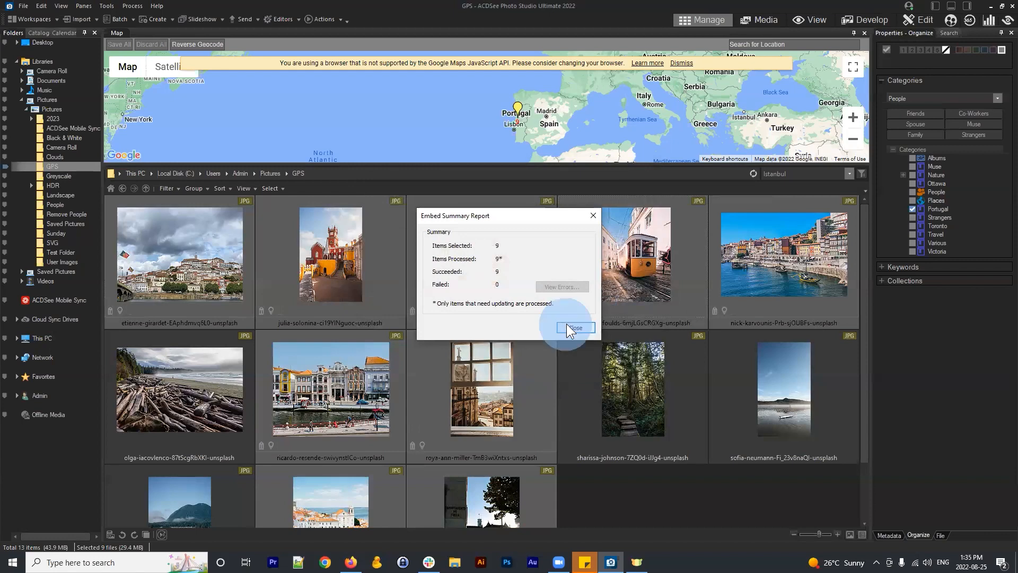
pyautogui.click(567, 326)
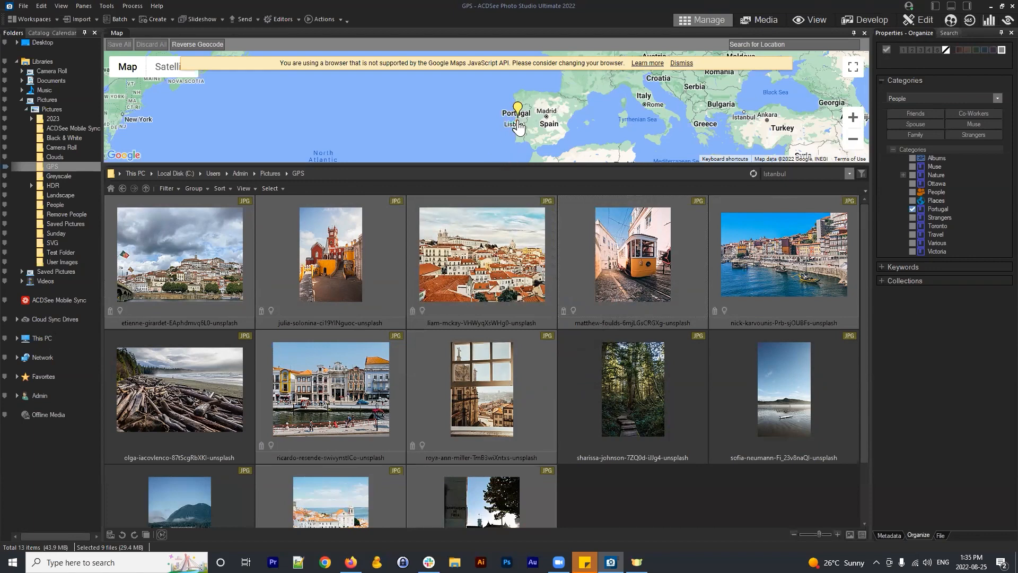
# Enlarge the map around Portugal and select the photos pinned at Porto
pyautogui.scroll(1, 521, 113)
pyautogui.scroll(2, 540, 108)
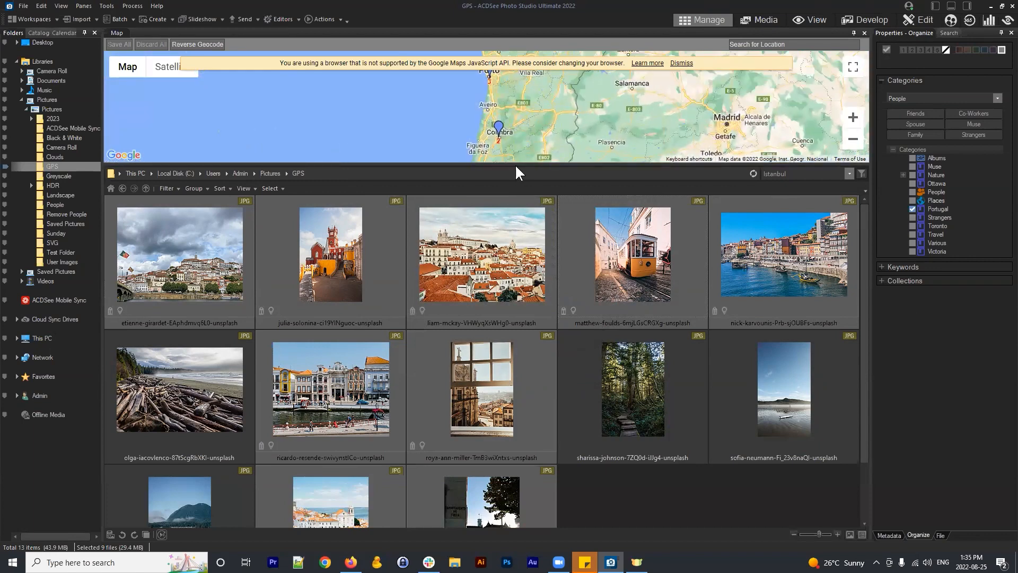
pyautogui.moveTo(514, 165); pyautogui.dragTo(515, 338)
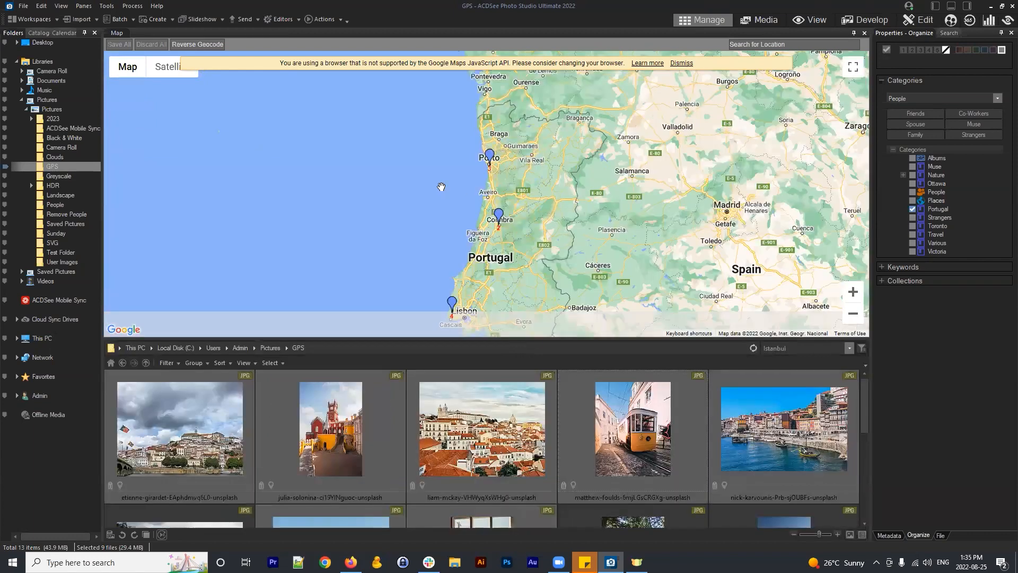
pyautogui.moveTo(513, 170)
pyautogui.mouseDown()
pyautogui.moveTo(452, 181)
pyautogui.moveTo(539, 168)
pyautogui.moveTo(518, 177)
pyautogui.mouseUp()
pyautogui.click(494, 164)
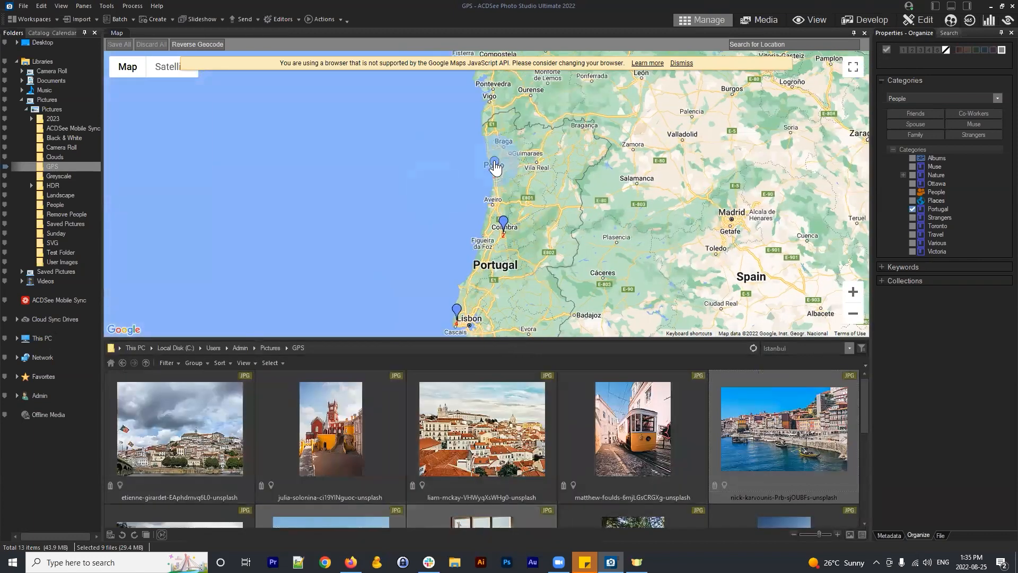
pyautogui.scroll(-1, 654, 421)
pyautogui.scroll(1, 772, 430)
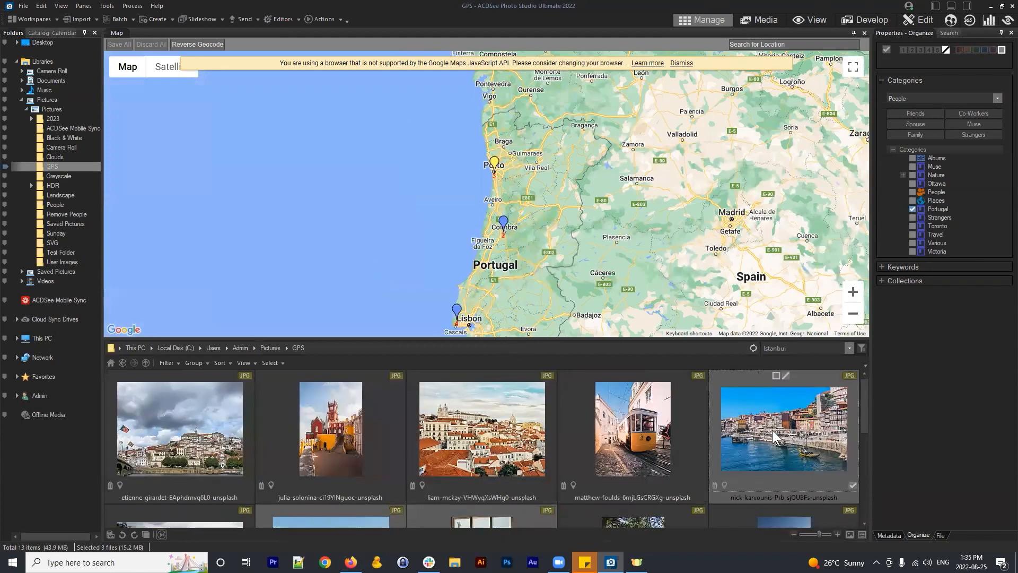
pyautogui.scroll(-1, 796, 392)
pyautogui.scroll(1, 795, 392)
pyautogui.scroll(-1, 763, 411)
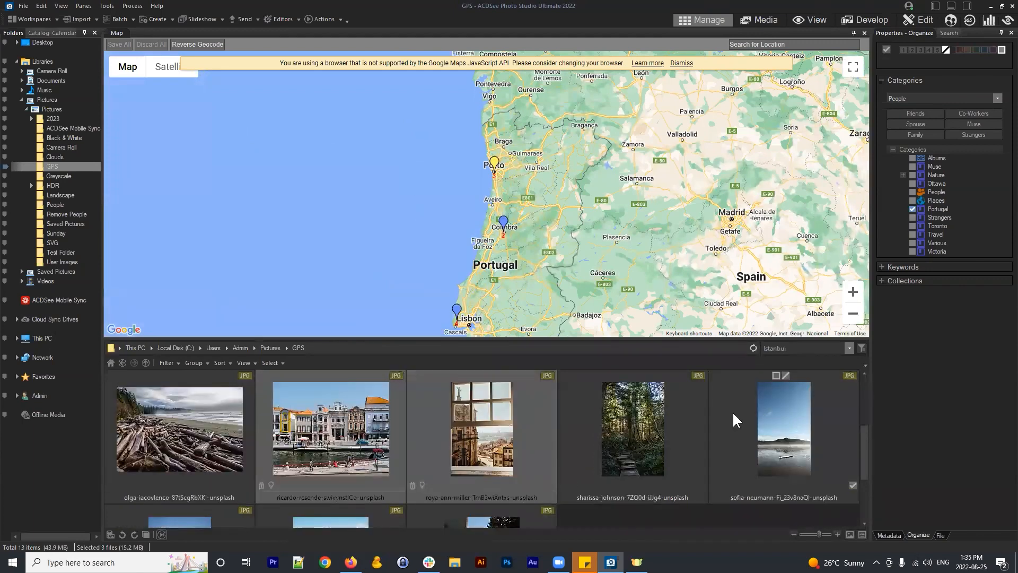
pyautogui.scroll(-1, 593, 447)
pyautogui.scroll(1, 581, 441)
pyautogui.scroll(1, 485, 434)
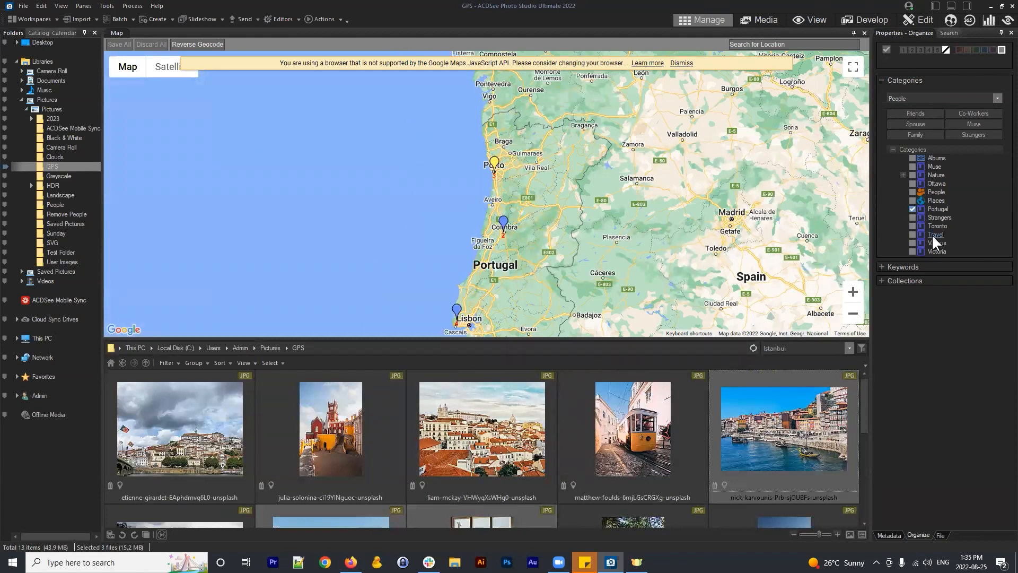
# Create a new top-level keyword named Porto
pyautogui.click(892, 267)
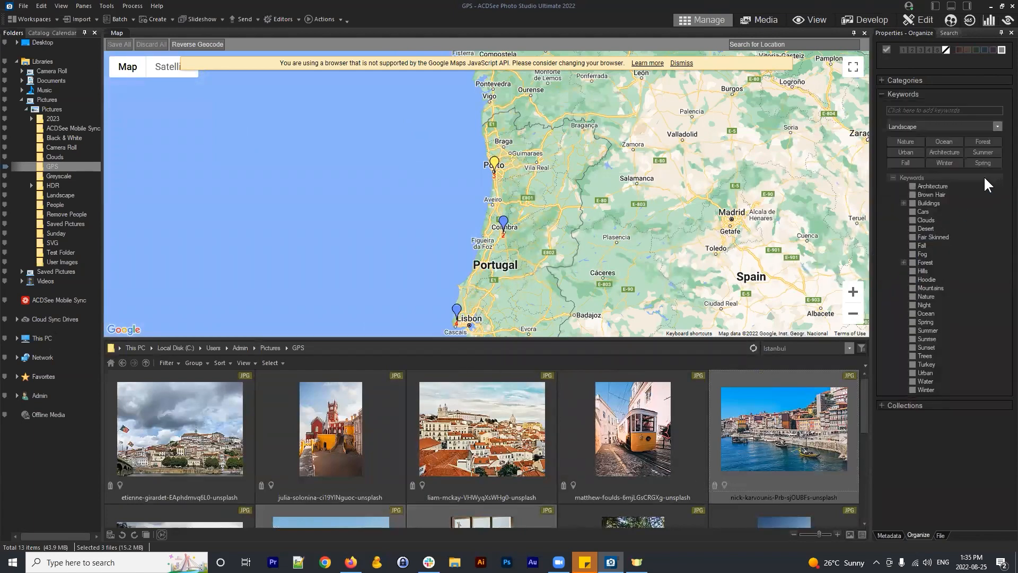
pyautogui.rightClick(969, 173)
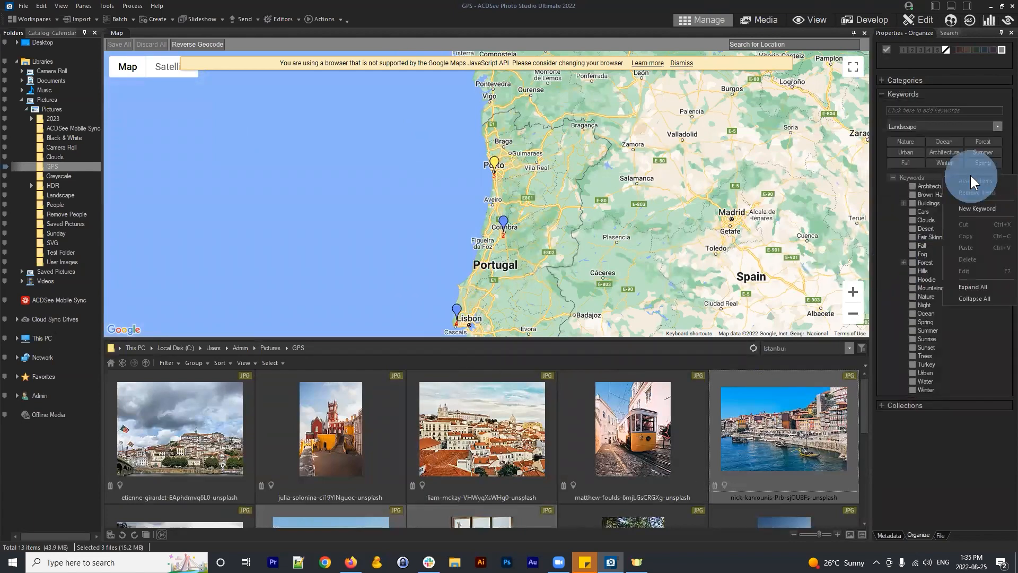
pyautogui.click(981, 205)
pyautogui.write('Pr')
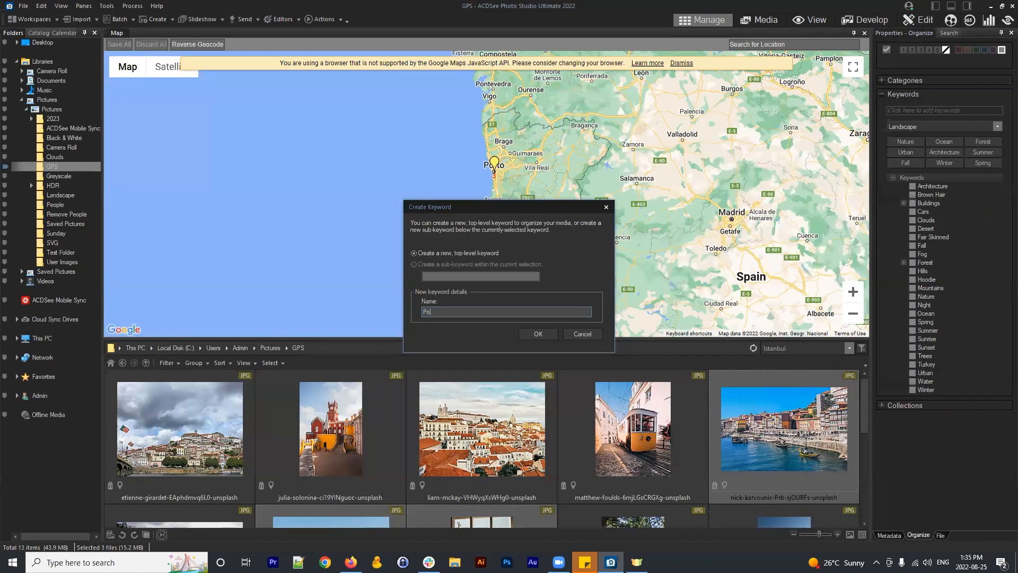
pyautogui.click(538, 334)
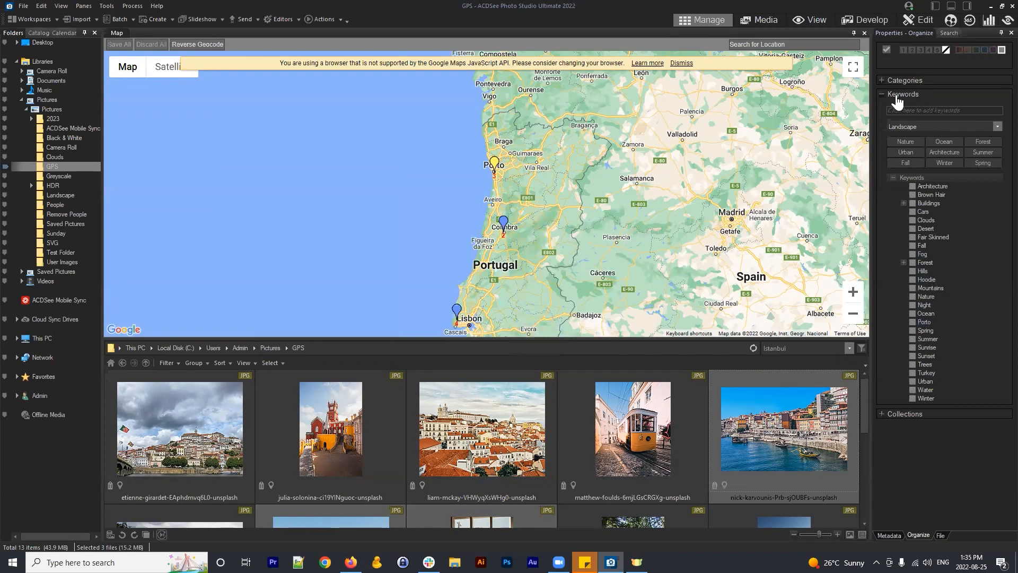
# Assign the Porto keyword to the selected photos pinned at Porto and check them in the file list
pyautogui.moveTo(579, 247); pyautogui.dragTo(594, 197)
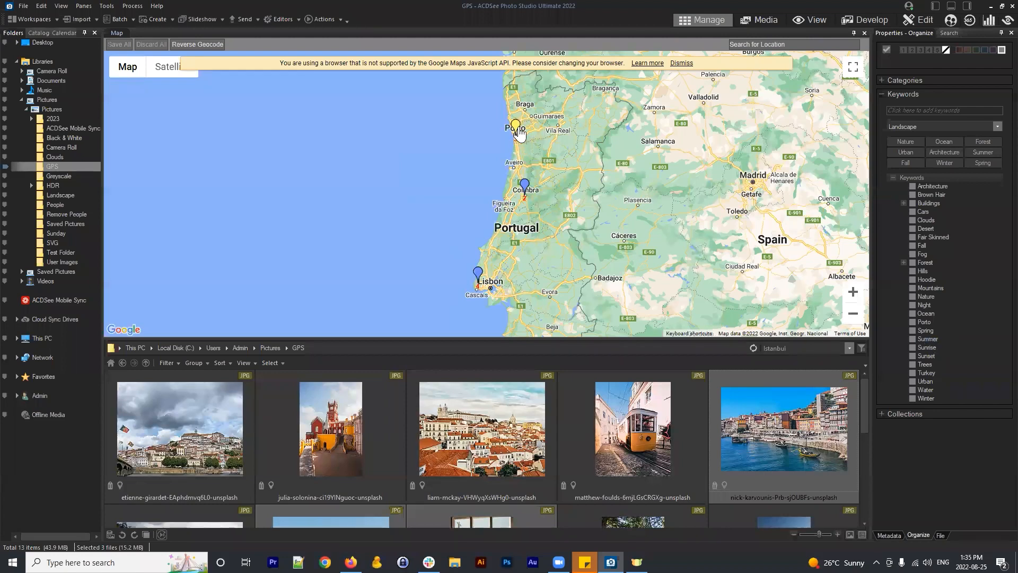
pyautogui.click(912, 322)
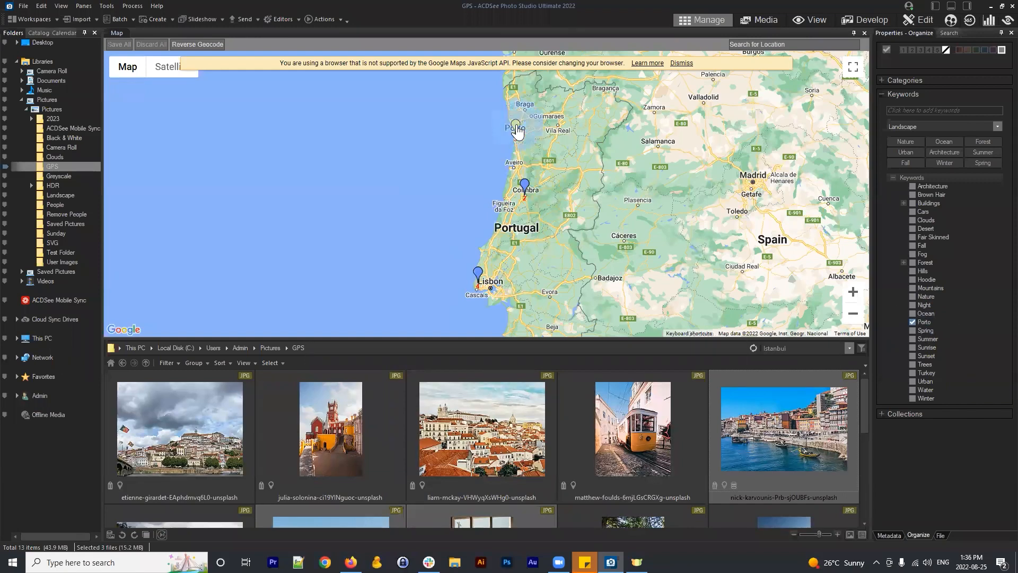
pyautogui.scroll(-2, 756, 394)
pyautogui.scroll(2, 756, 402)
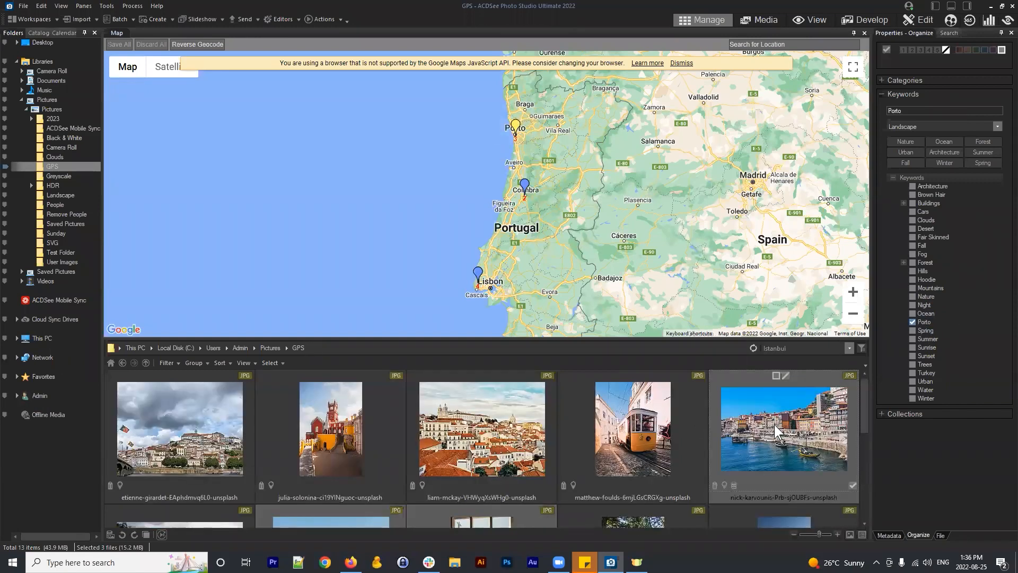
pyautogui.scroll(-2, 774, 424)
pyautogui.scroll(2, 480, 426)
# Select the photos pinned at Coimbra on the map and review them in the file list
pyautogui.click(524, 186)
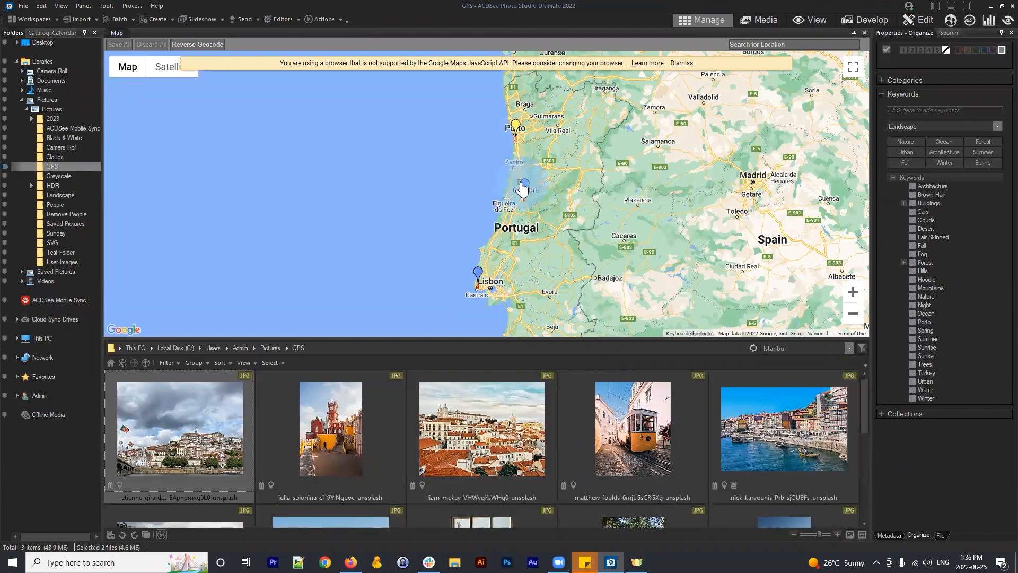
pyautogui.scroll(-2, 705, 425)
pyautogui.scroll(-2, 539, 431)
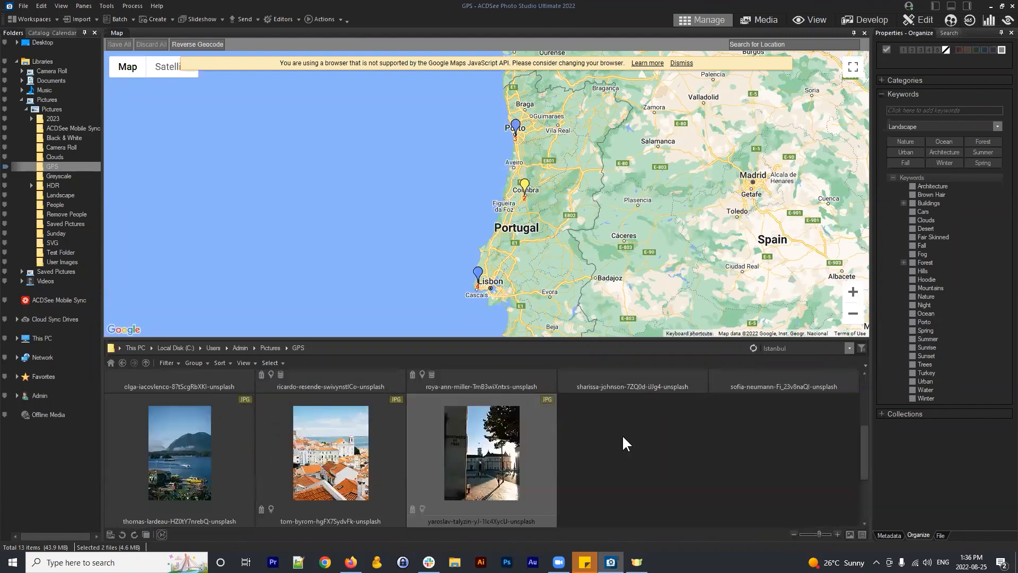
pyautogui.scroll(4, 490, 475)
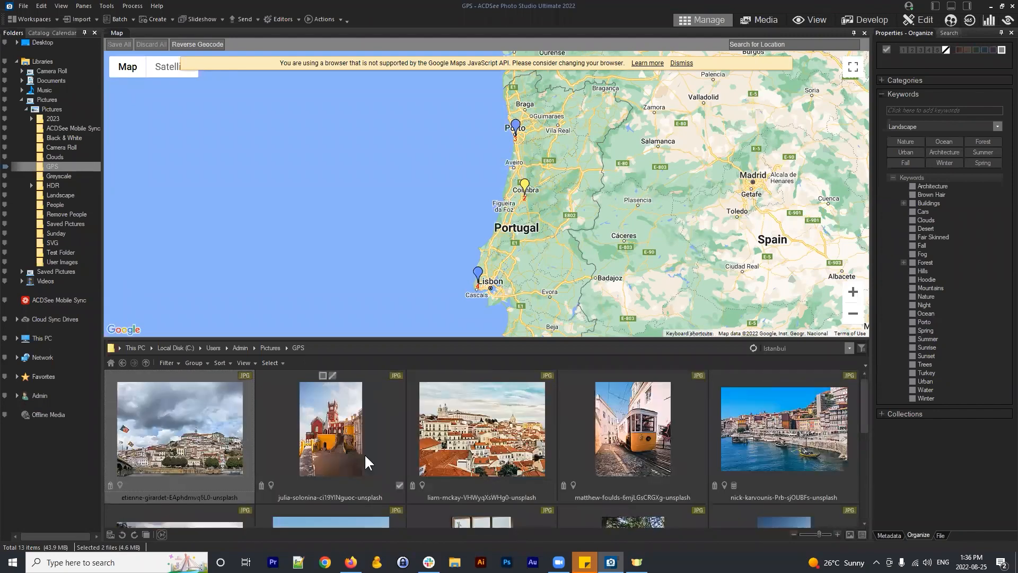
pyautogui.scroll(-2, 364, 461)
pyautogui.scroll(2, 514, 460)
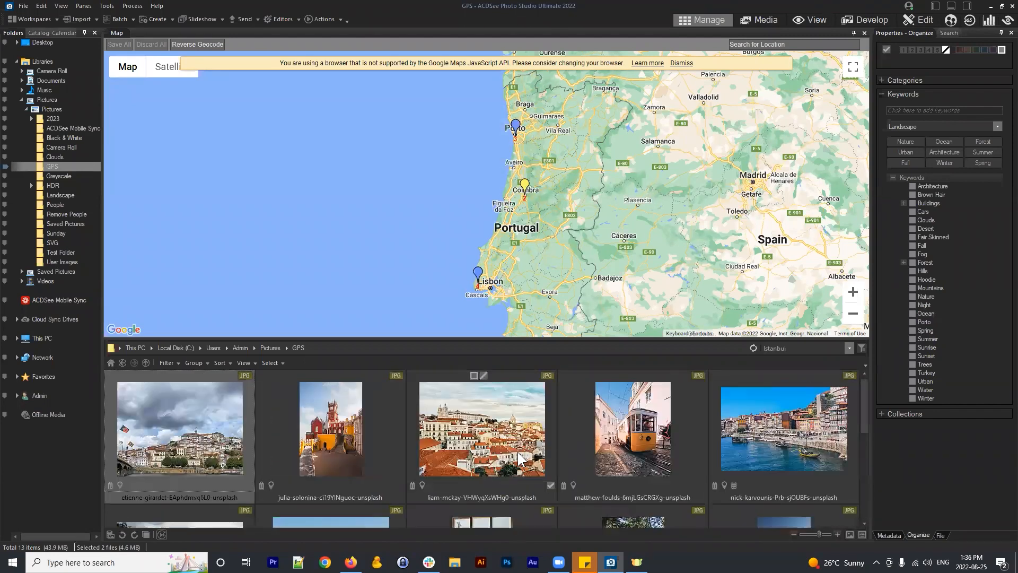
# Create a top-level keyword named Coimbra and assign it to the selected photos
pyautogui.rightClick(974, 176)
pyautogui.click(981, 205)
pyautogui.write('Coimbra')
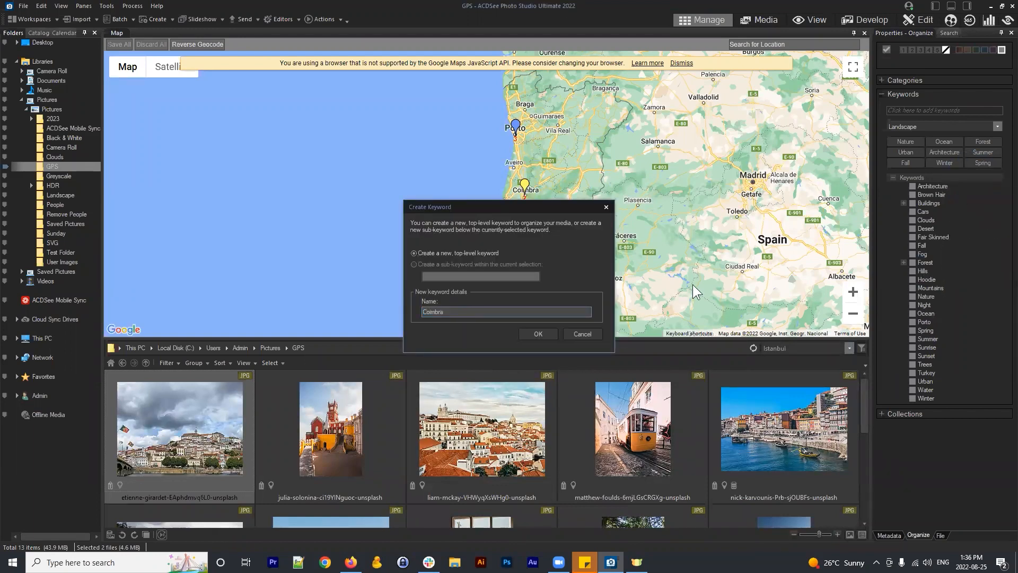
pyautogui.click(534, 333)
pyautogui.click(913, 228)
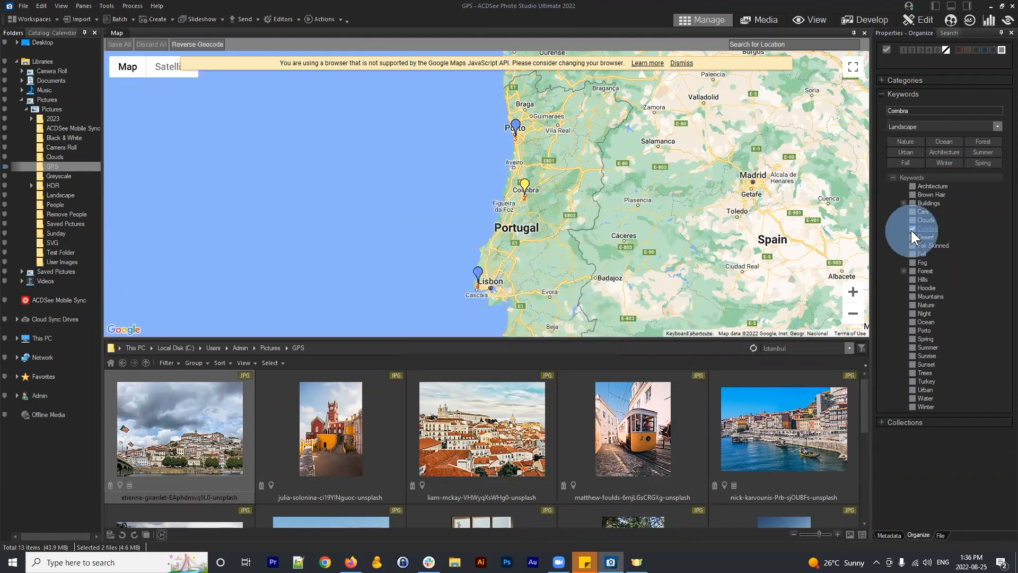
# Inspect the Lisbon and Sintra pins and select the Lisbon-area photos of the red palace, the orange rooftops and the yellow tram
pyautogui.scroll(1, 516, 284)
pyautogui.scroll(1, 520, 285)
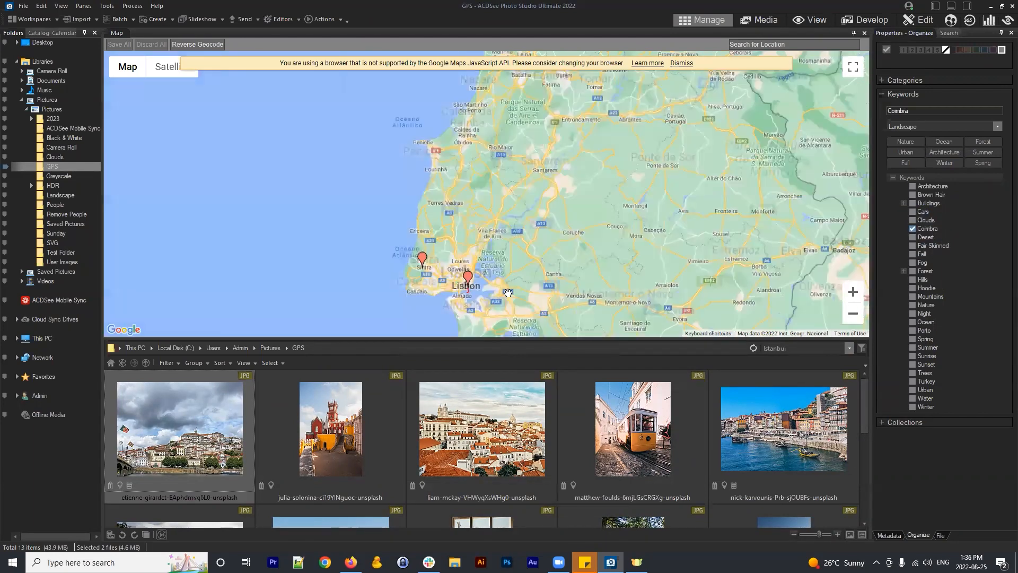
pyautogui.moveTo(479, 290); pyautogui.dragTo(532, 242)
pyautogui.click(527, 236)
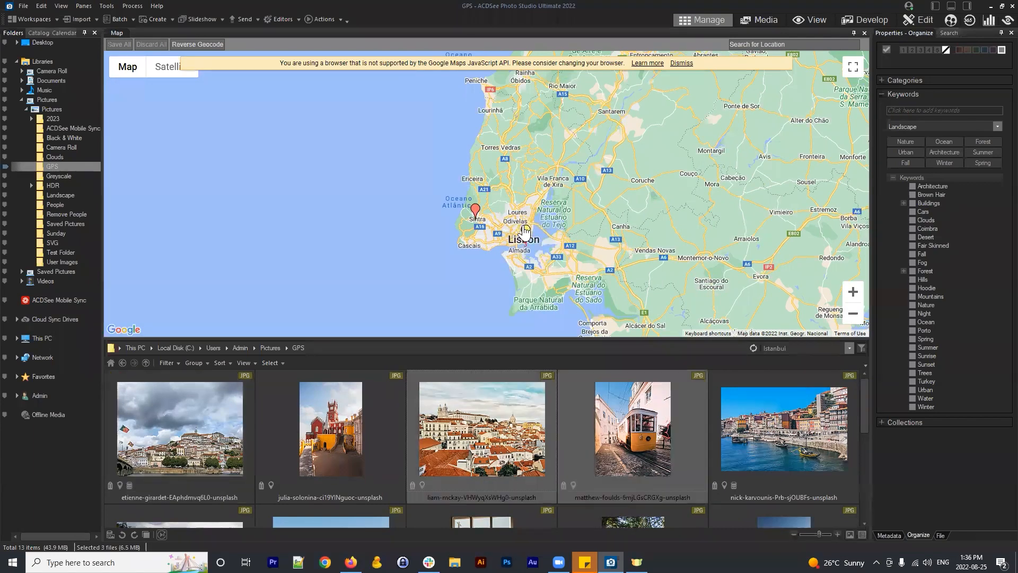
pyautogui.click(477, 212)
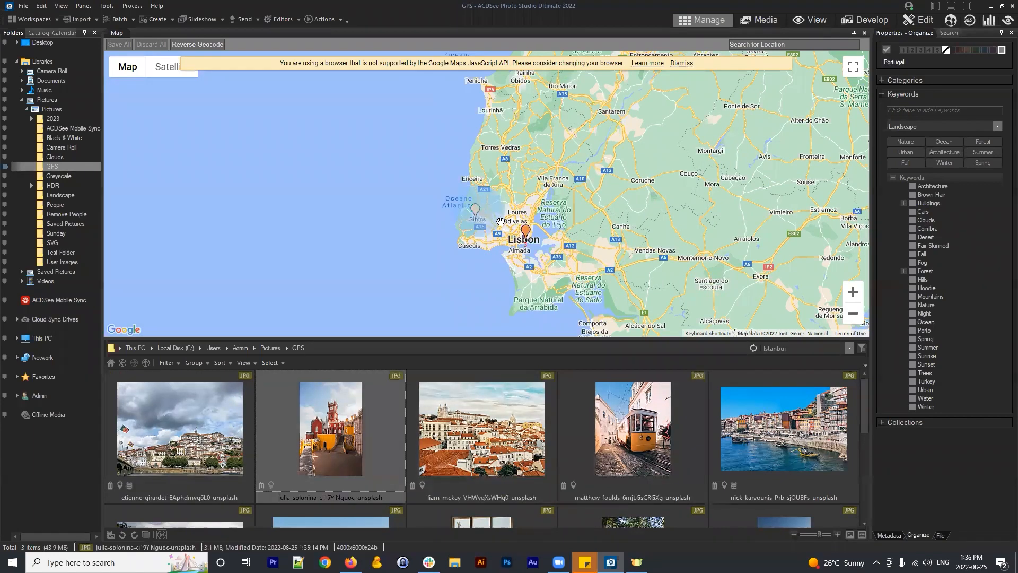
pyautogui.click(527, 234)
pyautogui.click(337, 471)
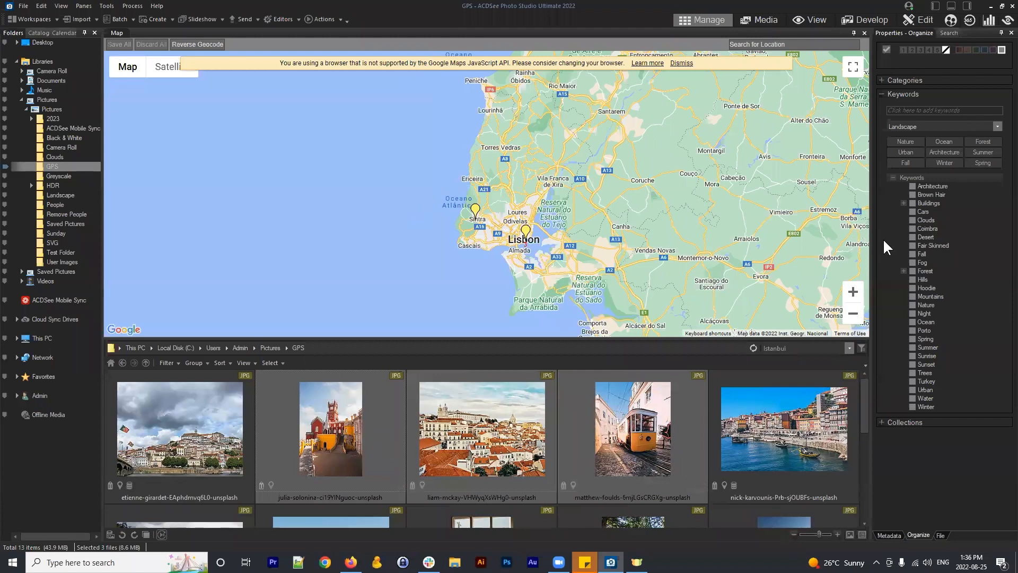
# Create a top-level keyword named Lisbon and assign it to the selected photos
pyautogui.rightClick(962, 173)
pyautogui.click(985, 211)
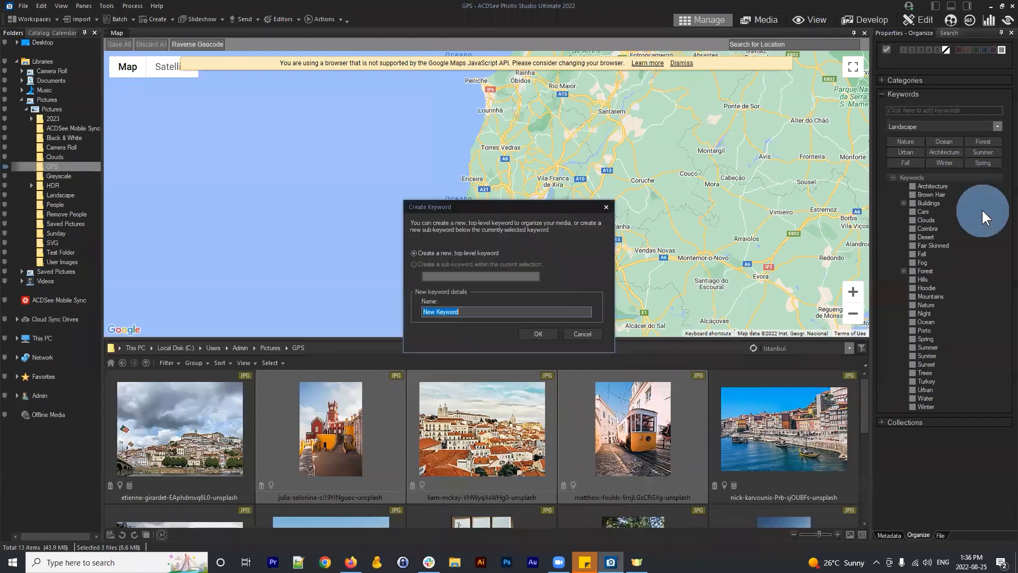
pyautogui.write('Z')
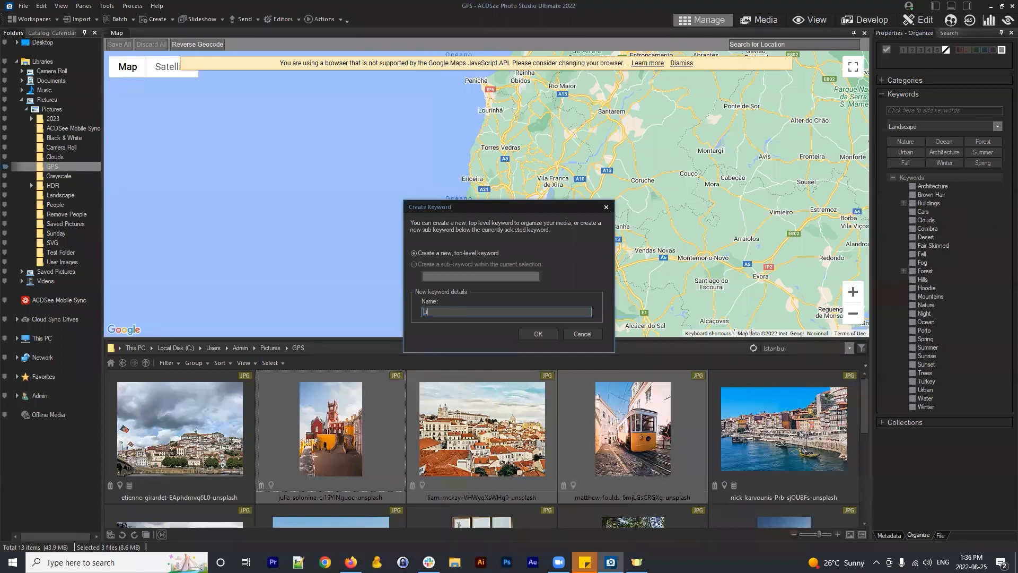
pyautogui.press('BackSpace')
pyautogui.write('Lisbon')
pyautogui.click(537, 334)
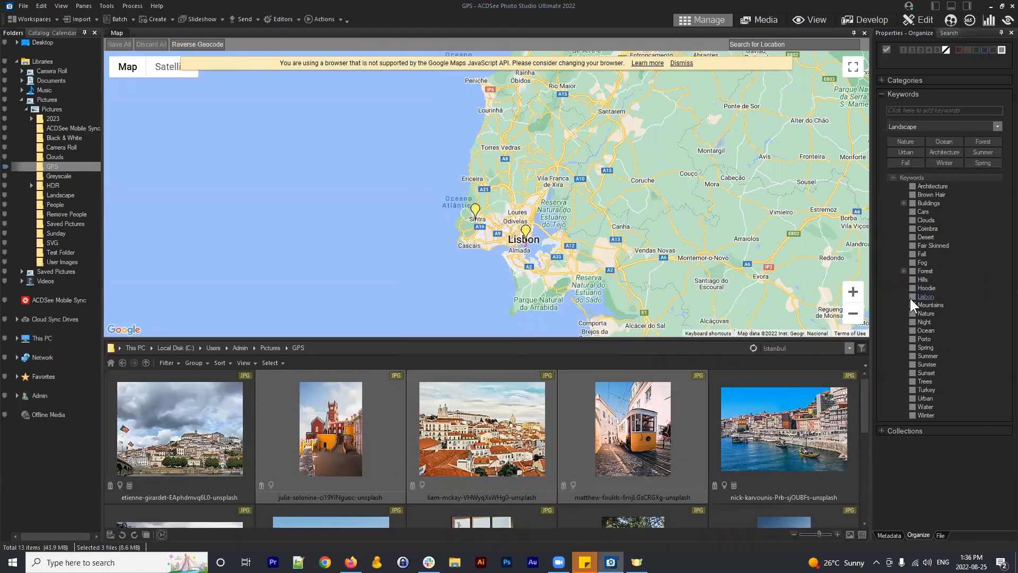
pyautogui.click(912, 296)
pyautogui.click(365, 436)
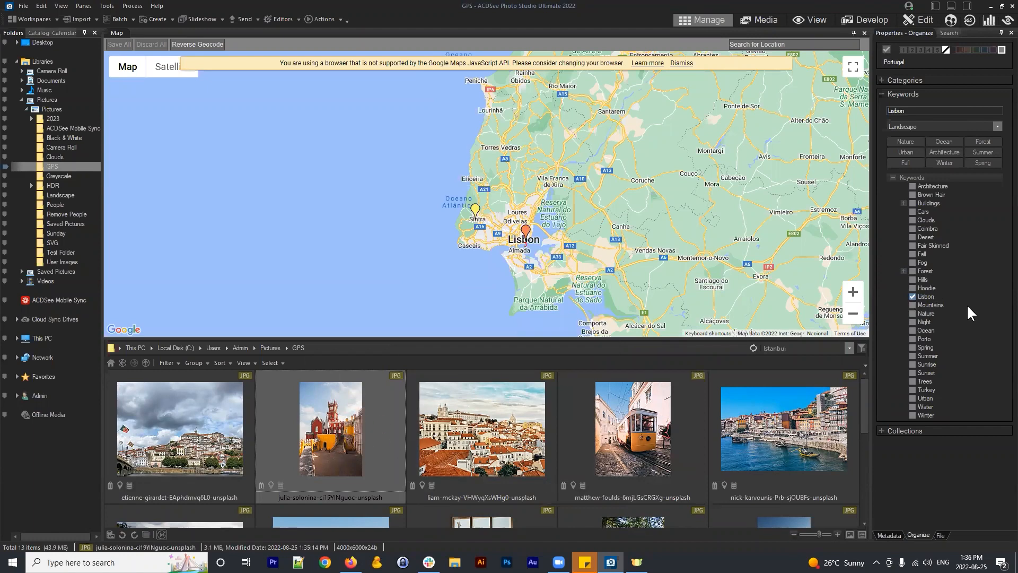
pyautogui.rightClick(927, 300)
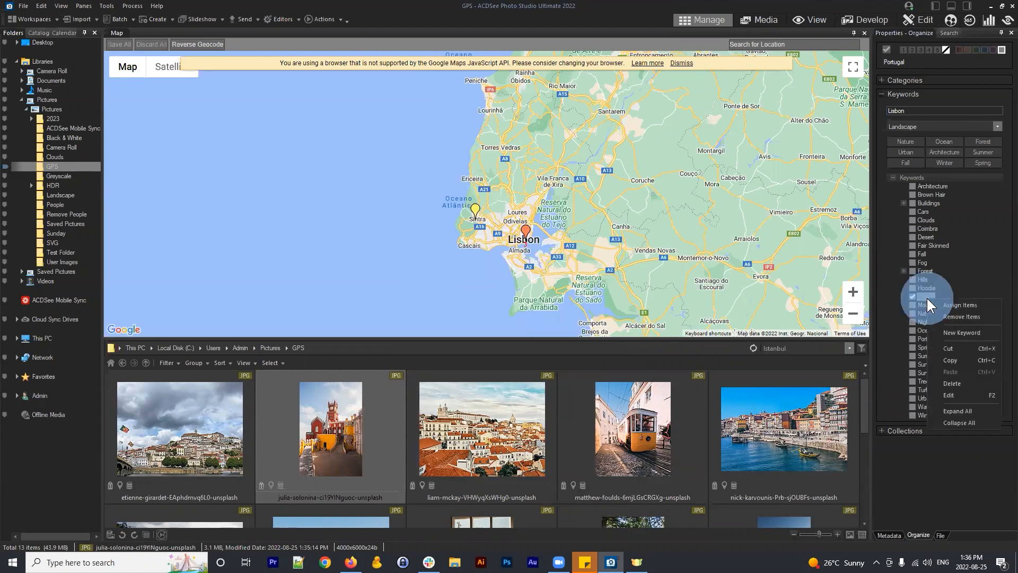
pyautogui.click(962, 332)
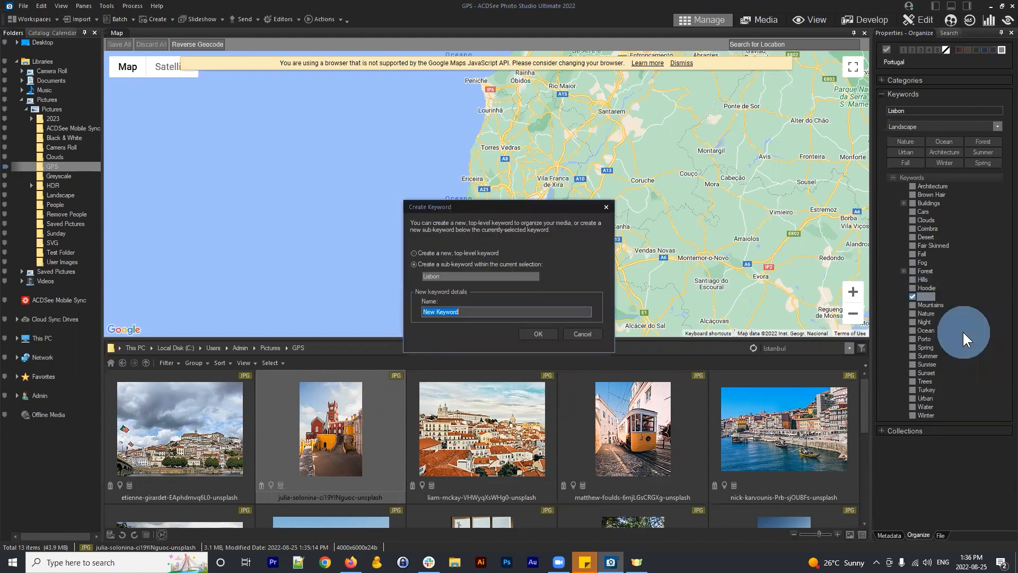
pyautogui.click(606, 206)
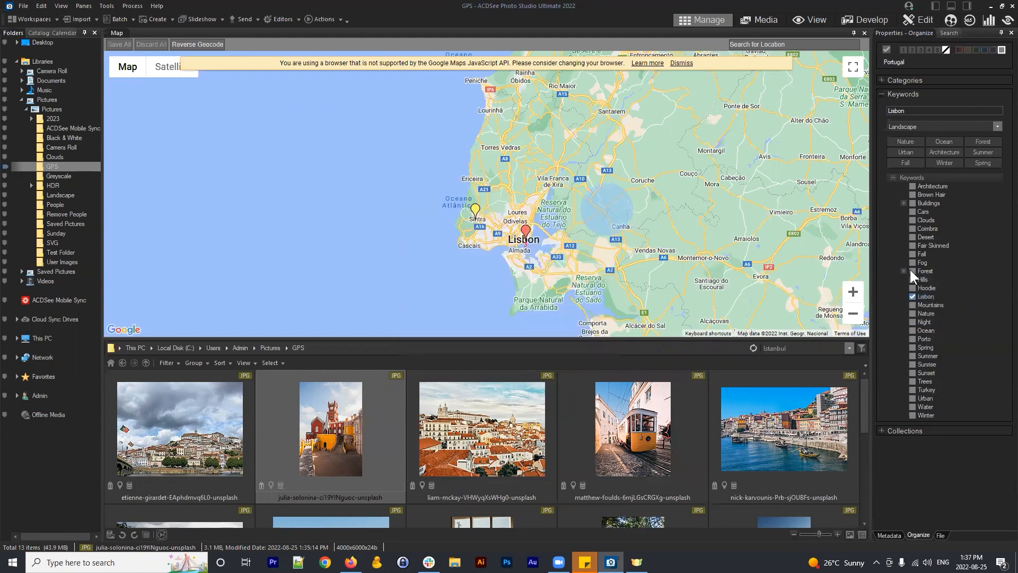
# Create a sub-keyword named Sintra under Lisbon and assign it to the selected red palace photo
pyautogui.rightClick(930, 296)
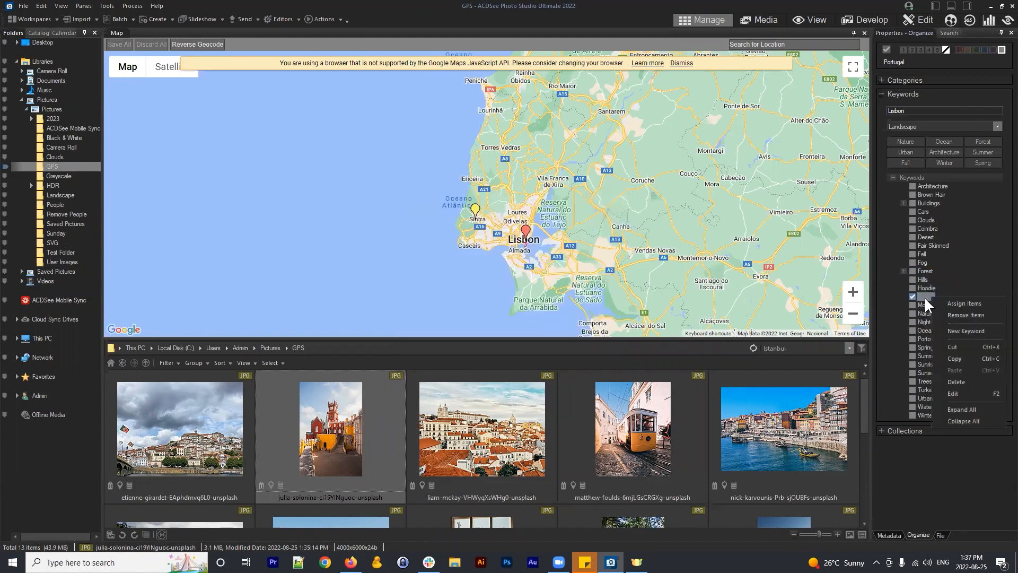
pyautogui.click(958, 331)
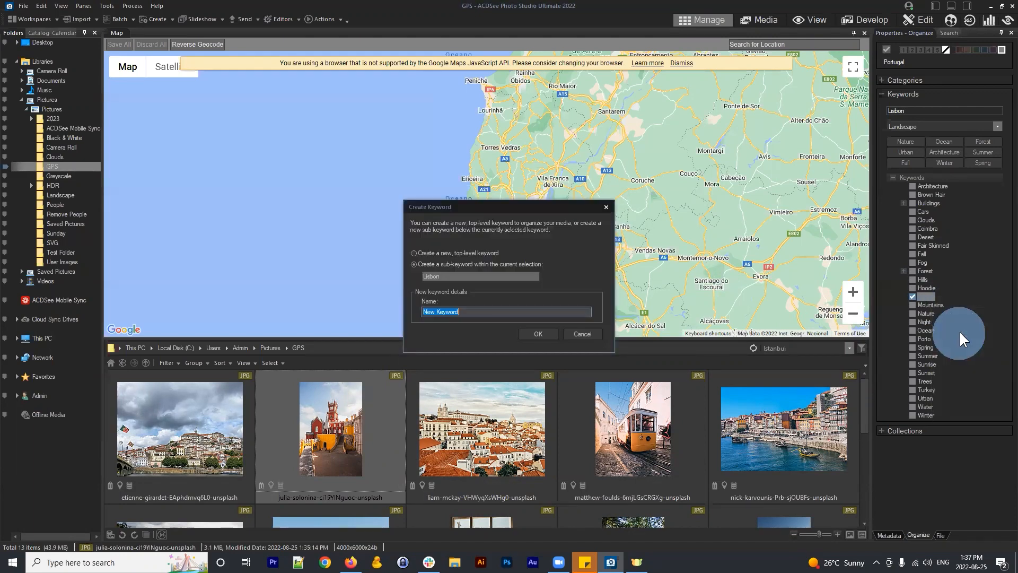
pyautogui.click(464, 312)
pyautogui.write('Sintra')
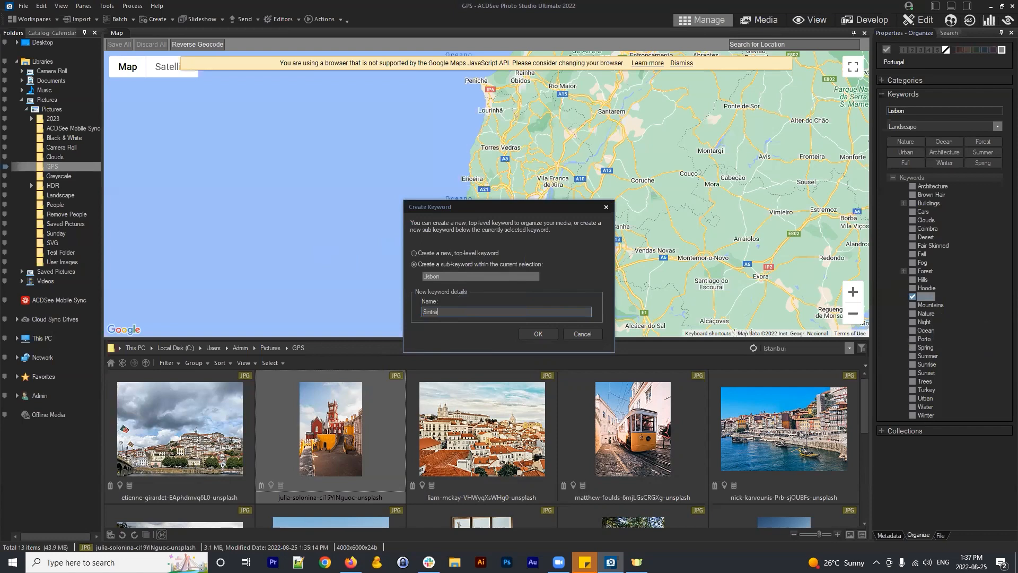
pyautogui.click(538, 334)
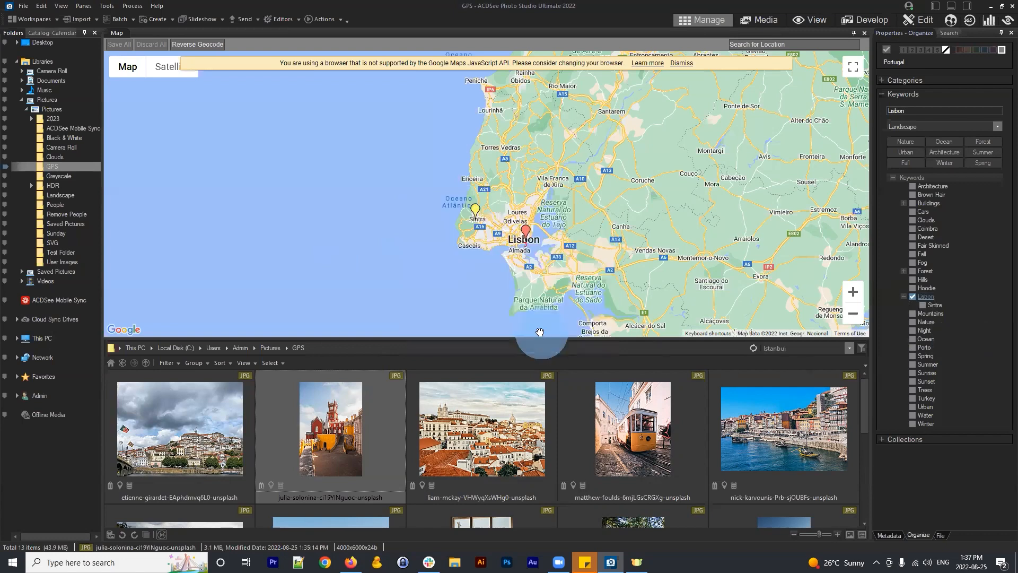
pyautogui.click(922, 306)
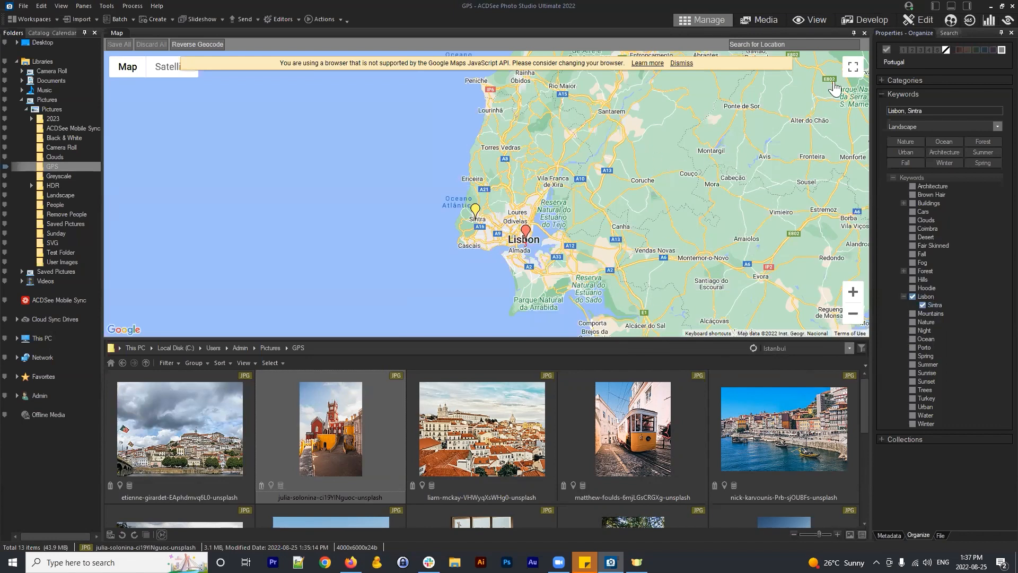
# Close the Map pane and open the Pictures folder to show its subfolders
pyautogui.moveTo(728, 212); pyautogui.dragTo(640, 226)
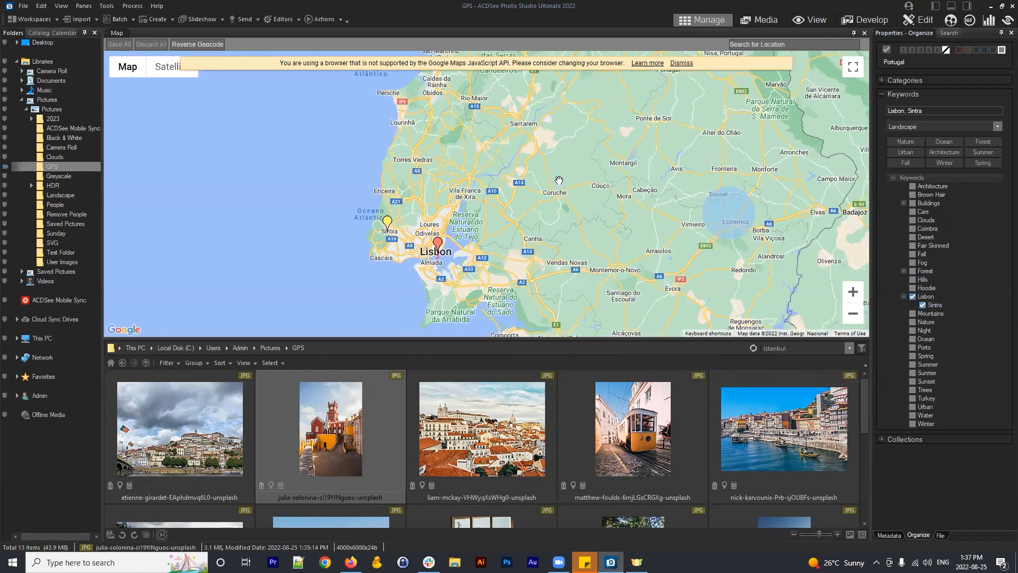
pyautogui.scroll(-1, 558, 180)
pyautogui.moveTo(558, 195); pyautogui.dragTo(536, 217)
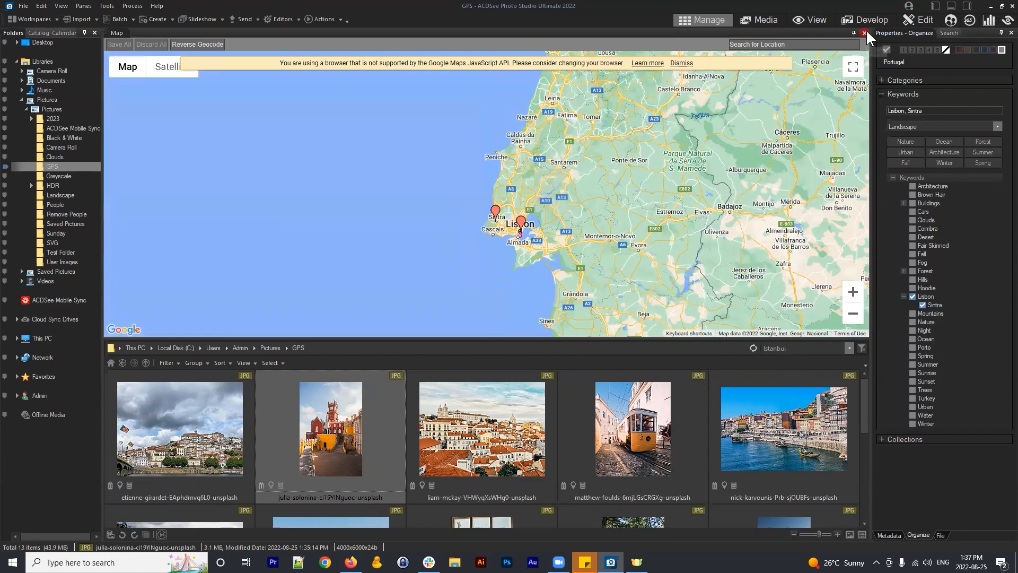
pyautogui.click(864, 33)
pyautogui.click(729, 450)
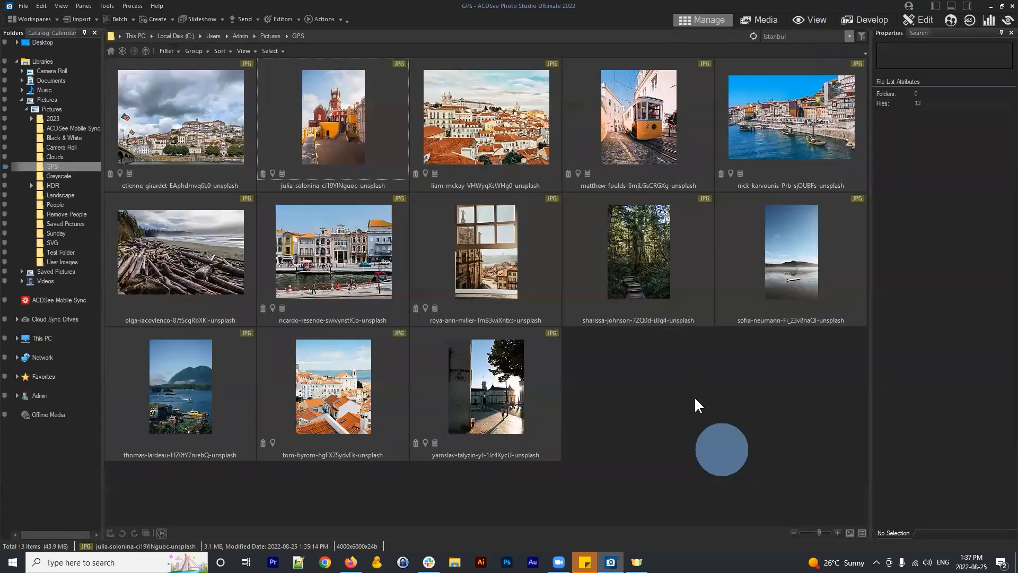
pyautogui.click(51, 109)
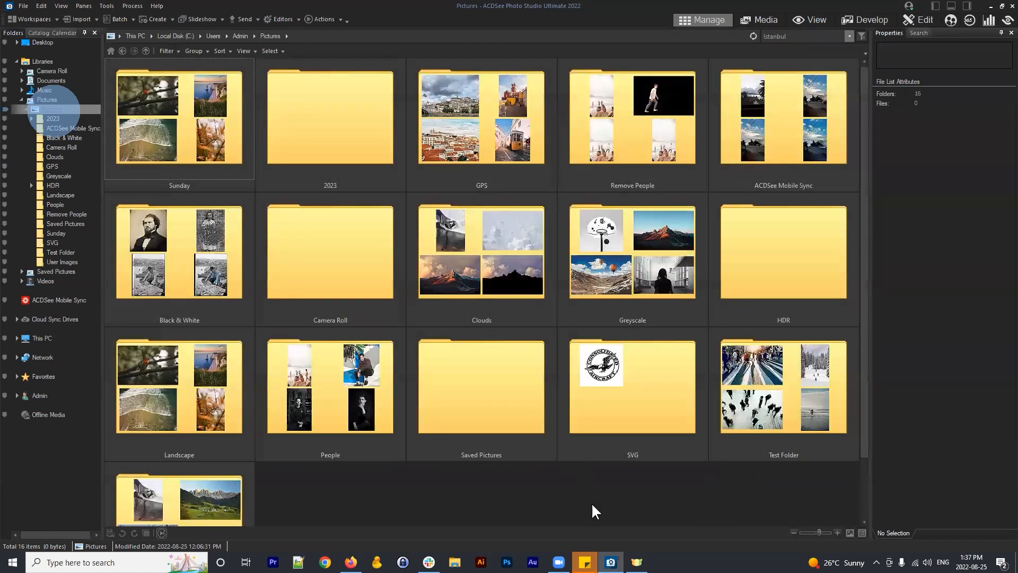
pyautogui.click(590, 503)
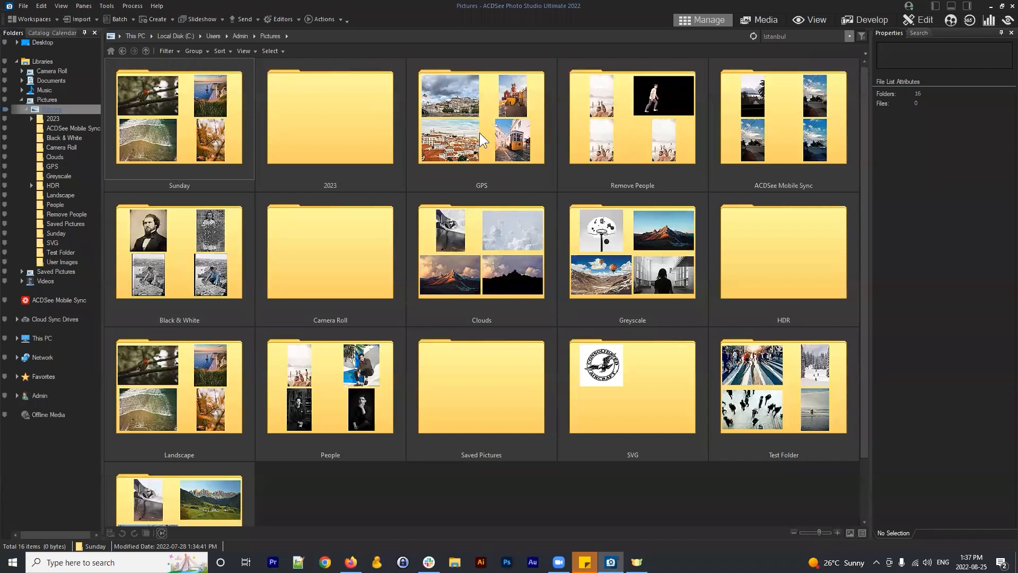
# Switch to the catalog and display the photos in the Portugal category
pyautogui.click(39, 33)
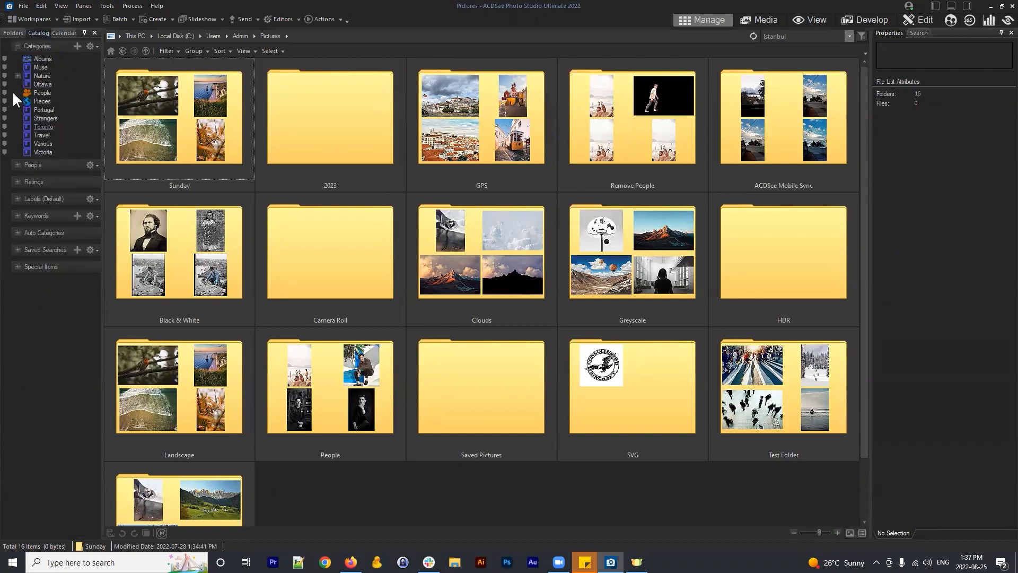
pyautogui.click(44, 33)
pyautogui.click(38, 109)
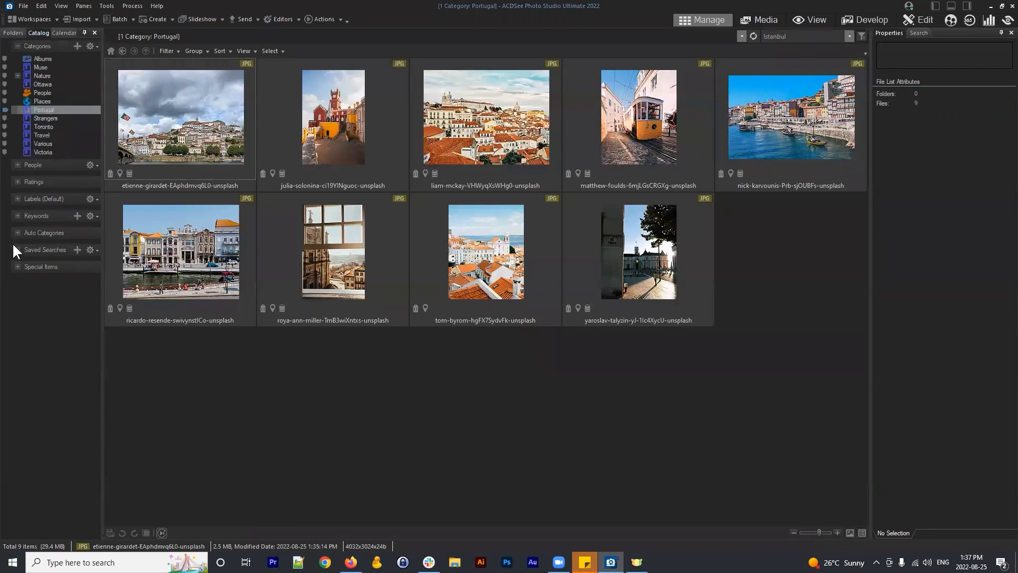
# Expand the catalog's keywords and view the photos assigned to Lisbon, its sub-keyword Sintra, and Porto
pyautogui.click(17, 215)
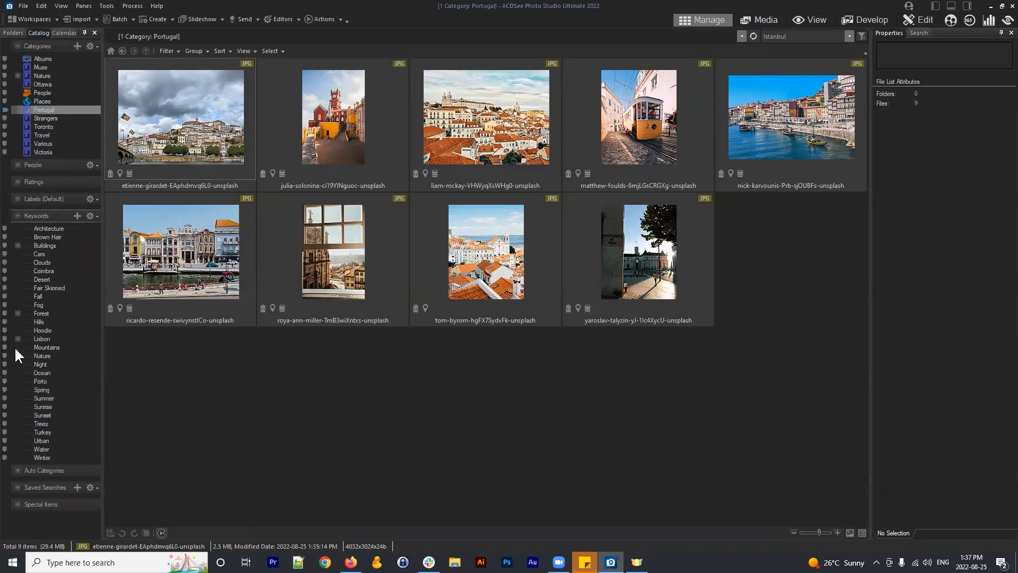
pyautogui.click(39, 340)
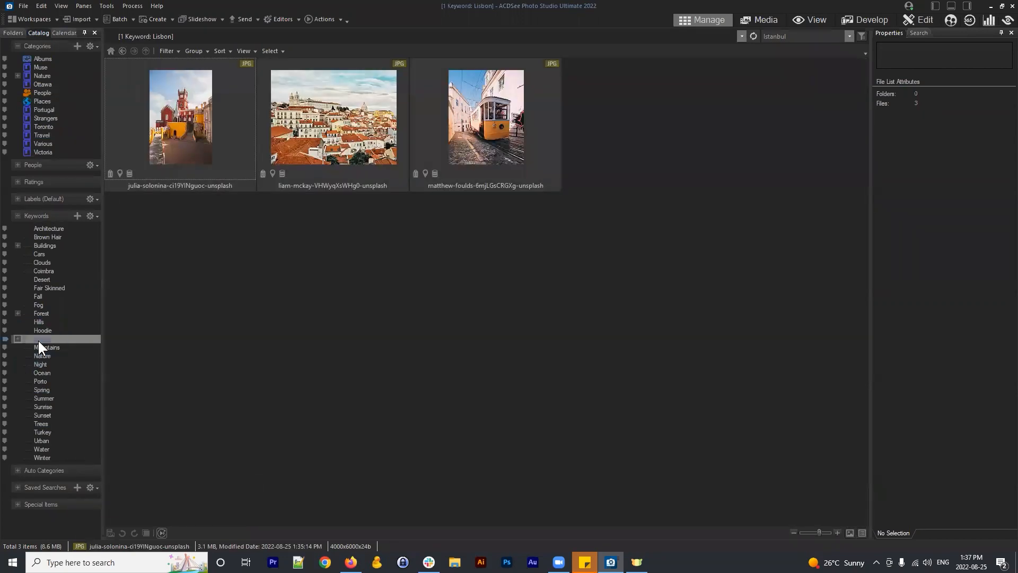
pyautogui.click(17, 338)
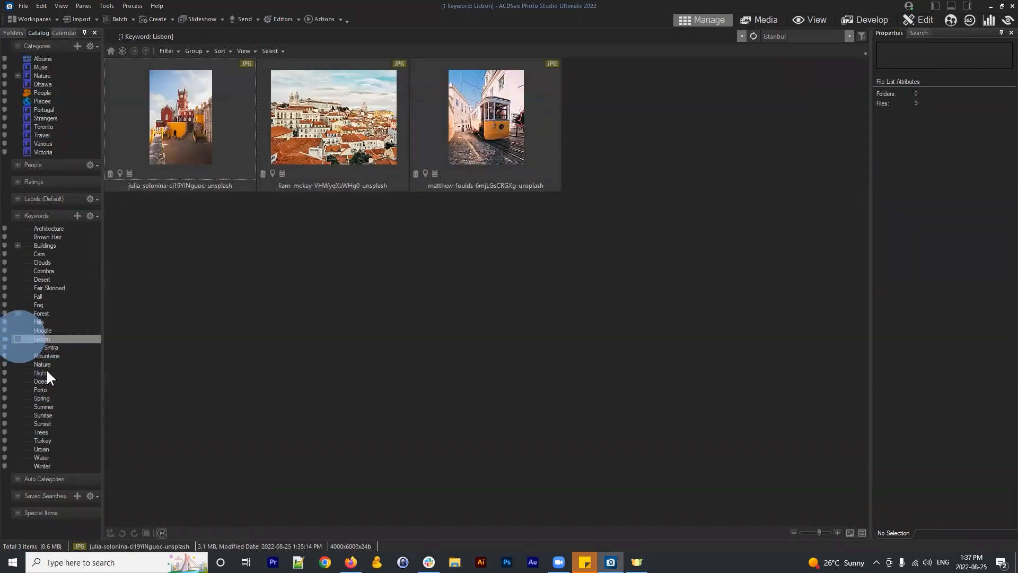
pyautogui.click(48, 346)
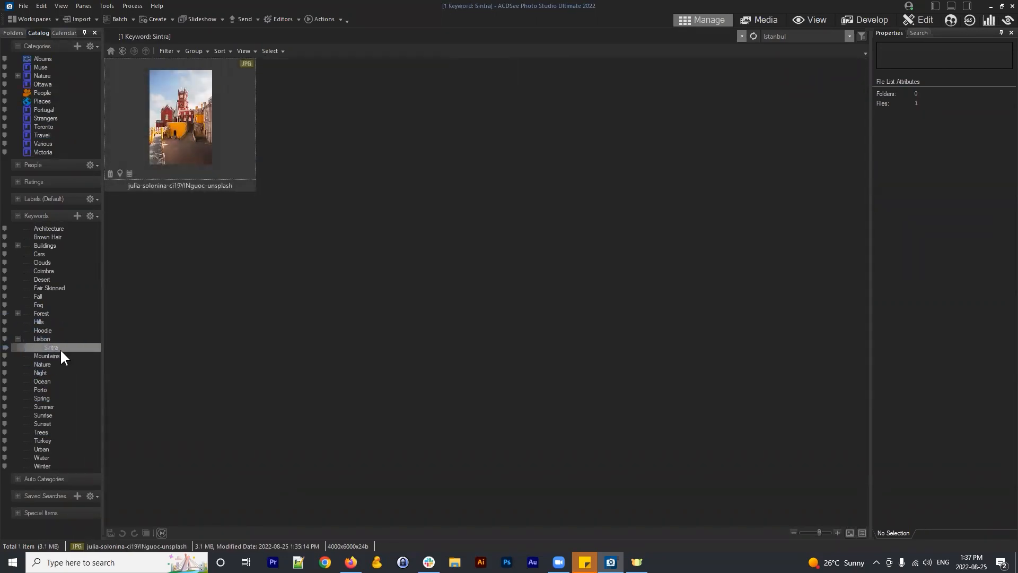
pyautogui.click(41, 390)
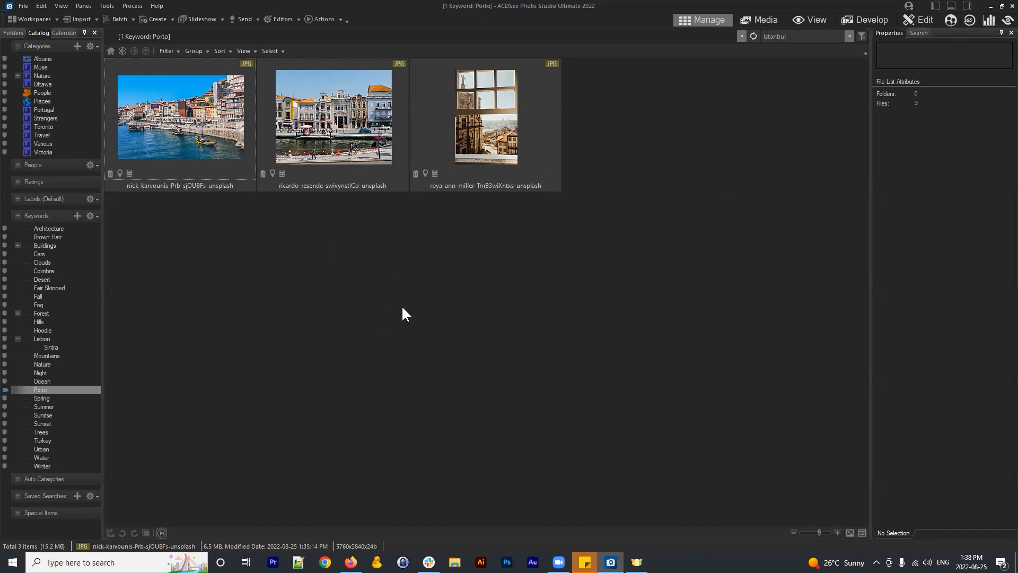
# Show the Map pane again, dismiss the browser warning and switch the map to Satellite view
pyautogui.click(84, 6)
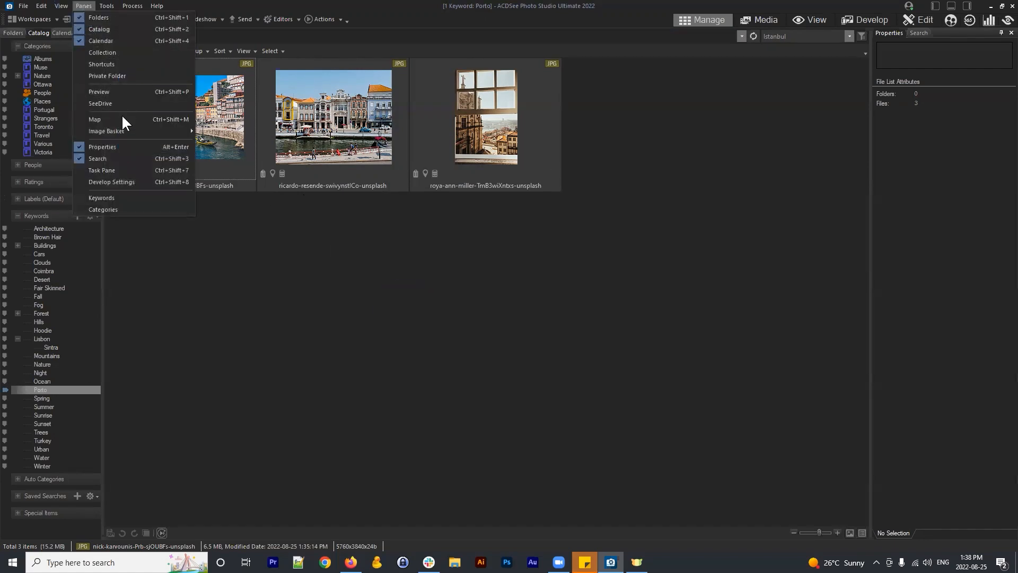
pyautogui.click(101, 120)
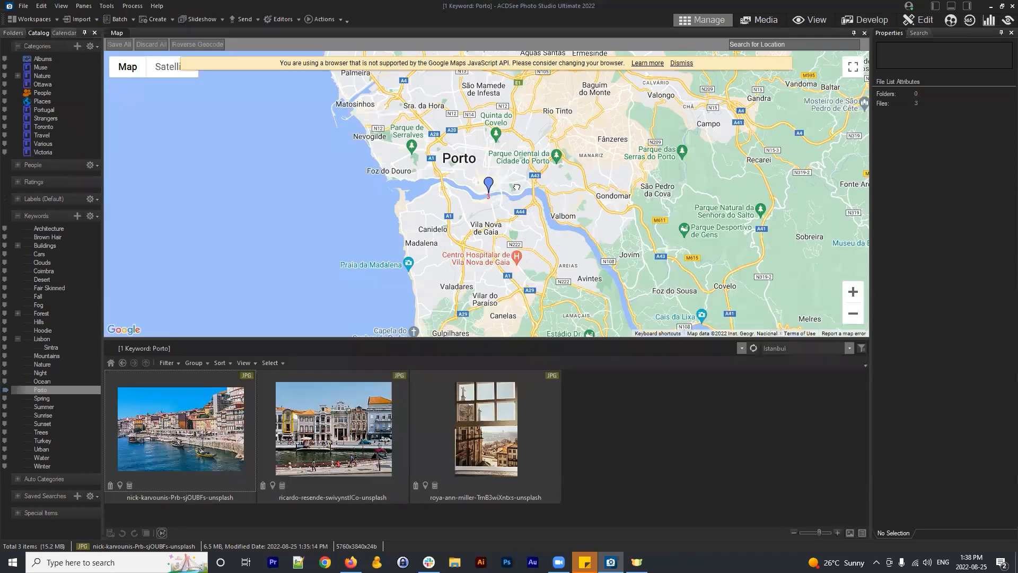
pyautogui.click(682, 63)
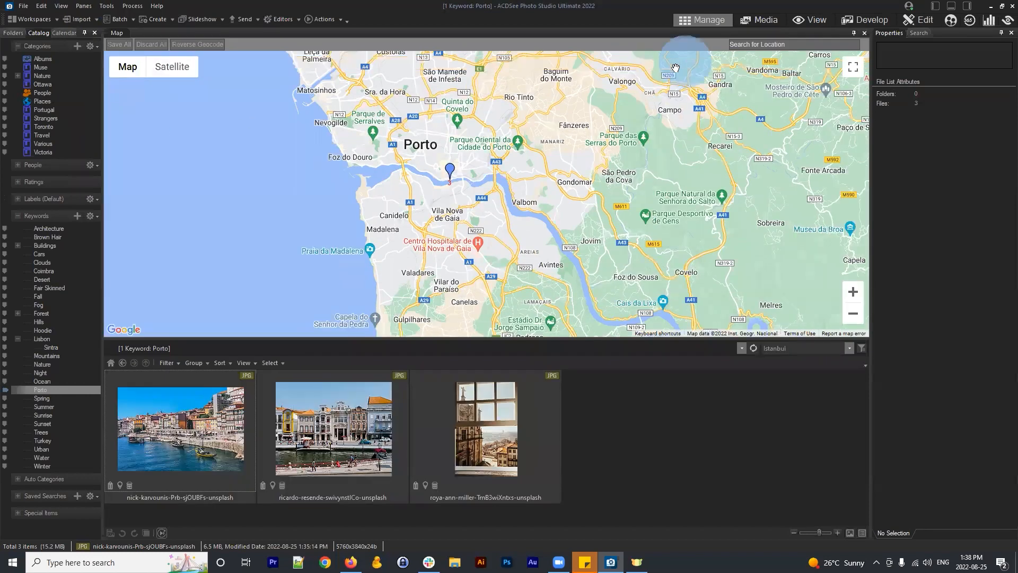
pyautogui.click(166, 66)
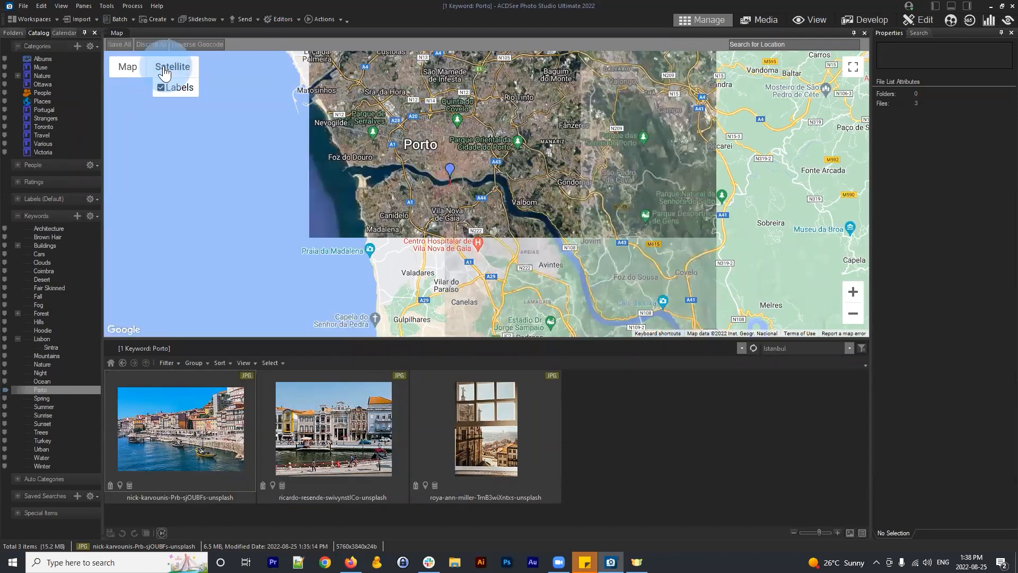
# Examine the locations of the Porto photo pins along the Douro River on the satellite map
pyautogui.scroll(2, 460, 177)
pyautogui.moveTo(479, 160); pyautogui.dragTo(551, 193)
pyautogui.scroll(2, 479, 190)
pyautogui.scroll(1, 525, 178)
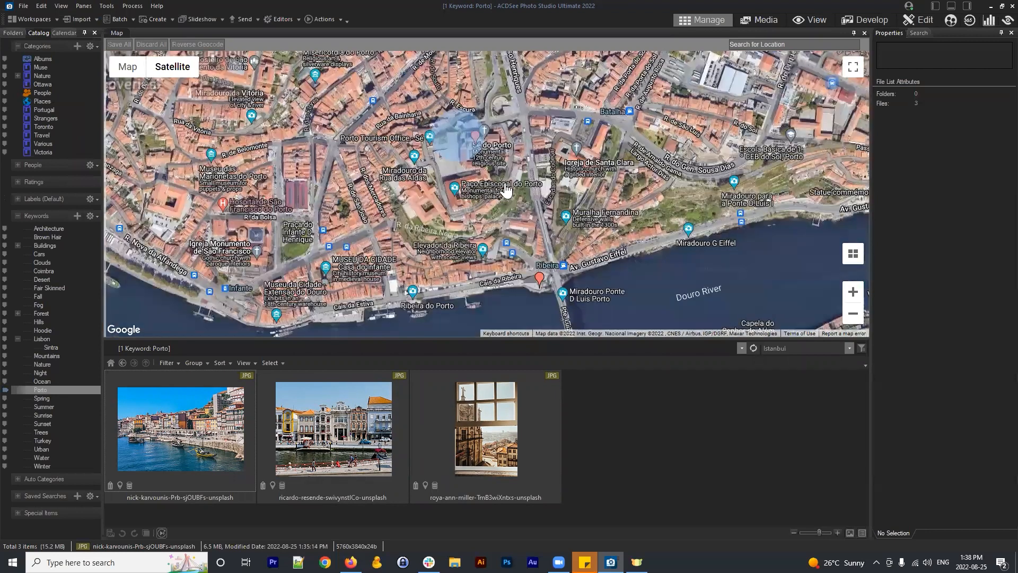
pyautogui.moveTo(440, 131); pyautogui.dragTo(459, 195)
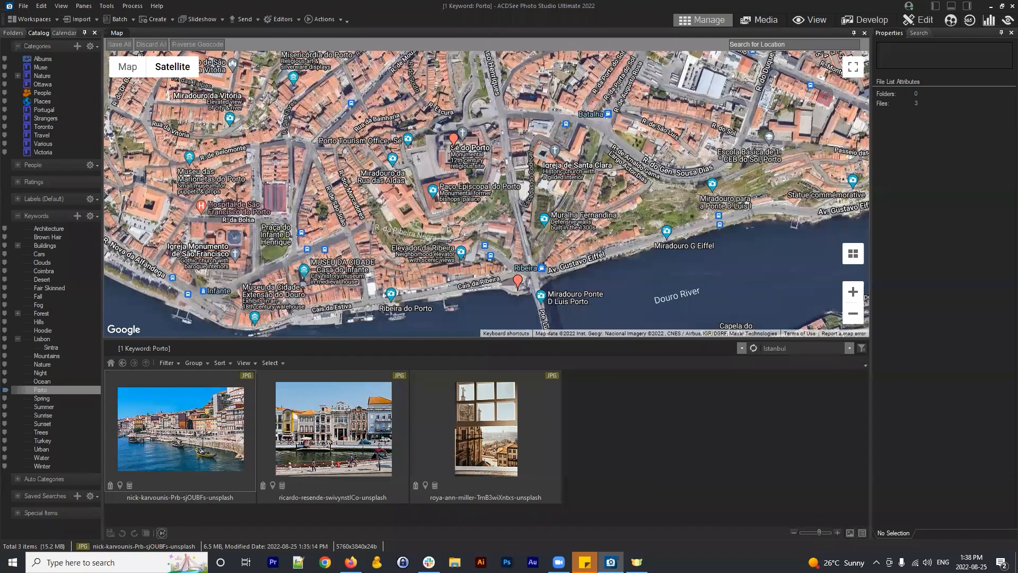
pyautogui.moveTo(609, 205)
pyautogui.mouseDown()
pyautogui.moveTo(594, 193)
pyautogui.moveTo(614, 186)
pyautogui.mouseUp()
pyautogui.click(117, 45)
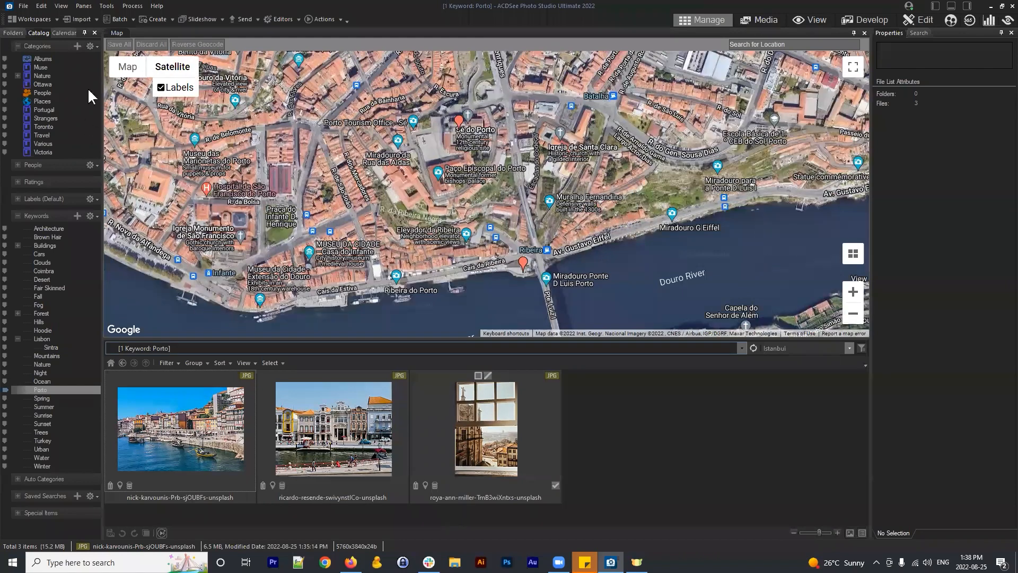
pyautogui.click(118, 44)
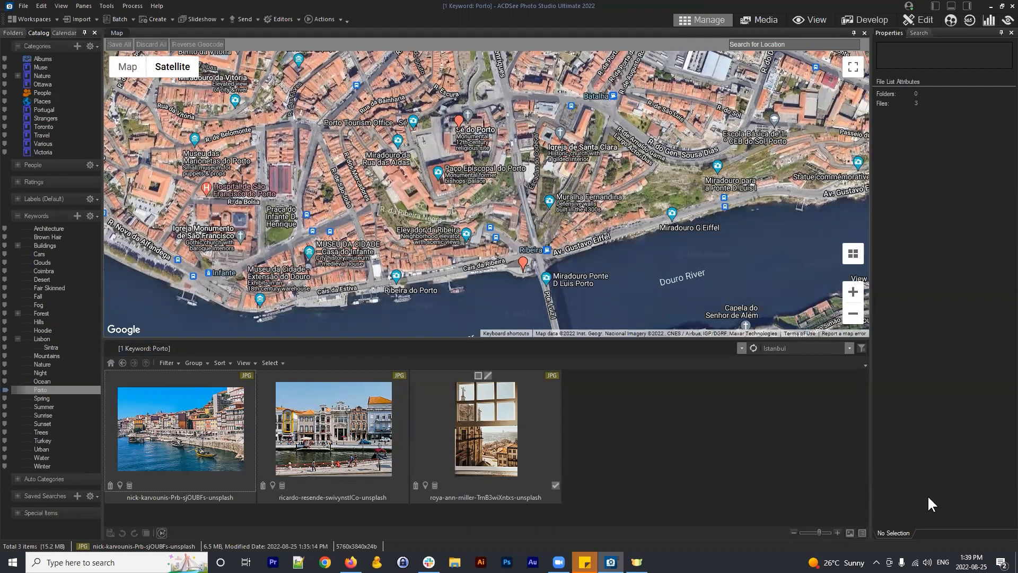
# Return to the folder tree and open the GPS folder, bringing its photos without location pins into view
pyautogui.click(683, 458)
pyautogui.click(15, 32)
pyautogui.click(51, 109)
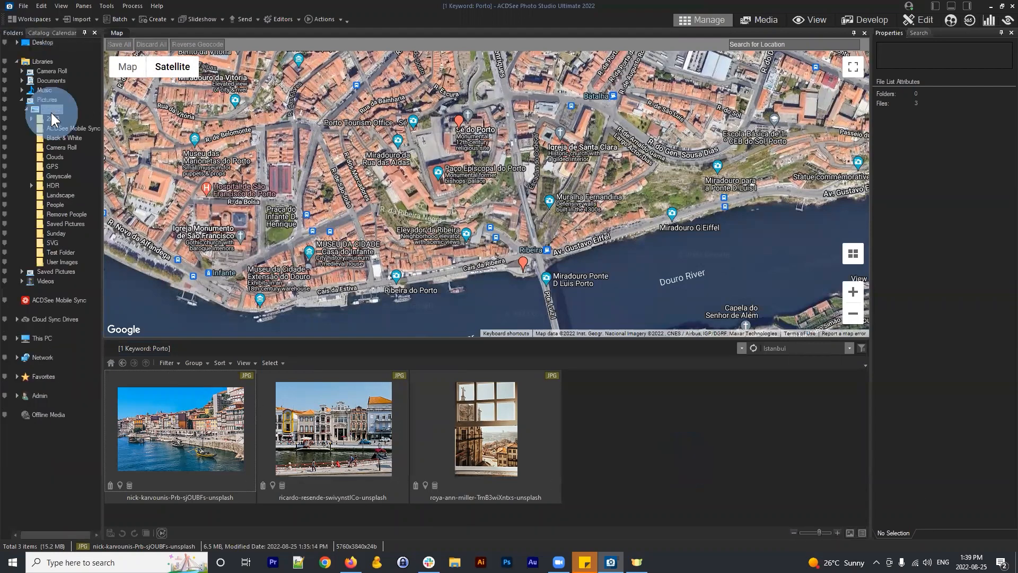
pyautogui.doubleClick(471, 424)
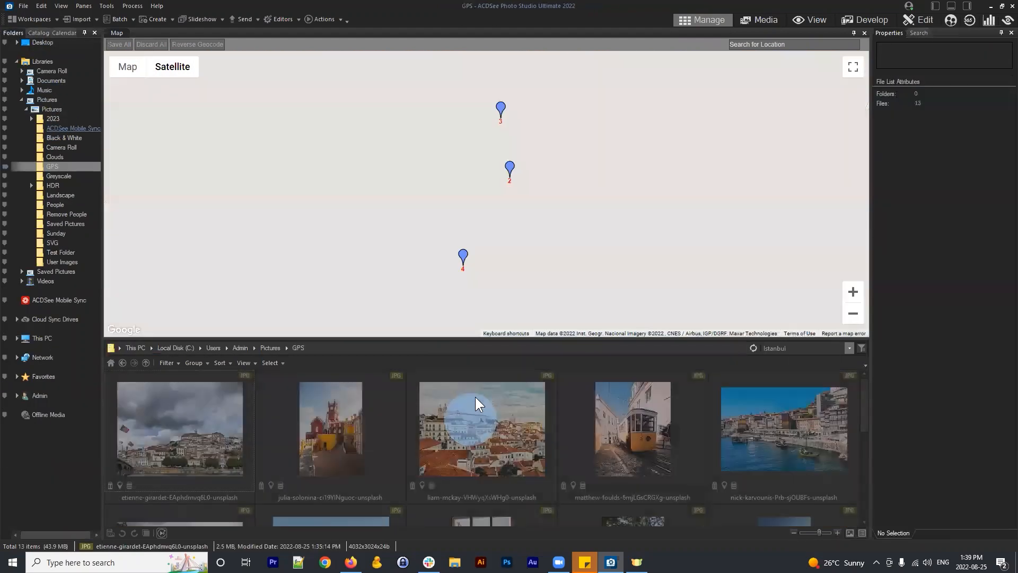
pyautogui.scroll(-3, 669, 437)
pyautogui.scroll(1, 628, 428)
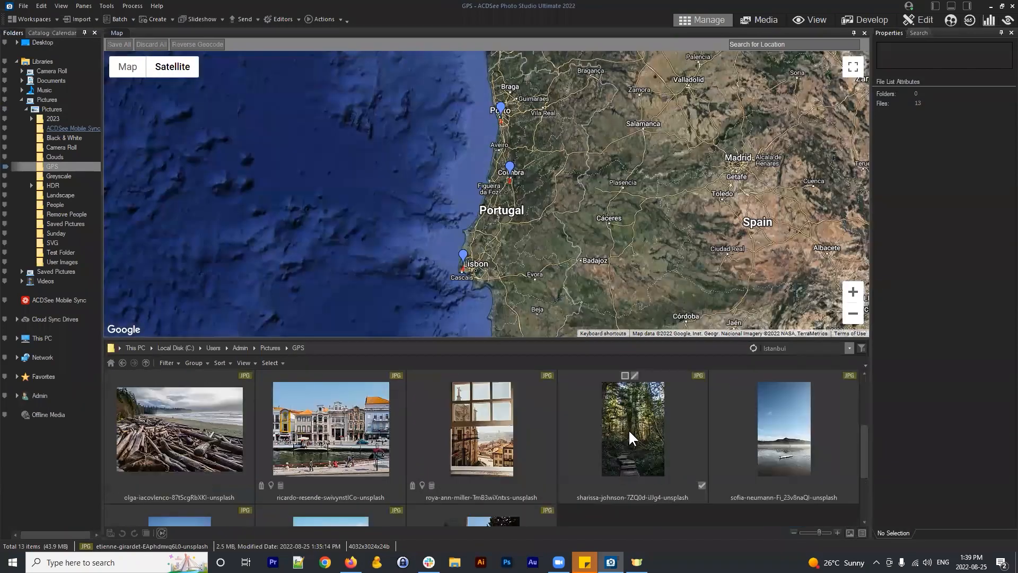
# Select the forest trail photo and bring the beaches south of Tofino, British Columbia, into view on the satellite map
pyautogui.click(666, 417)
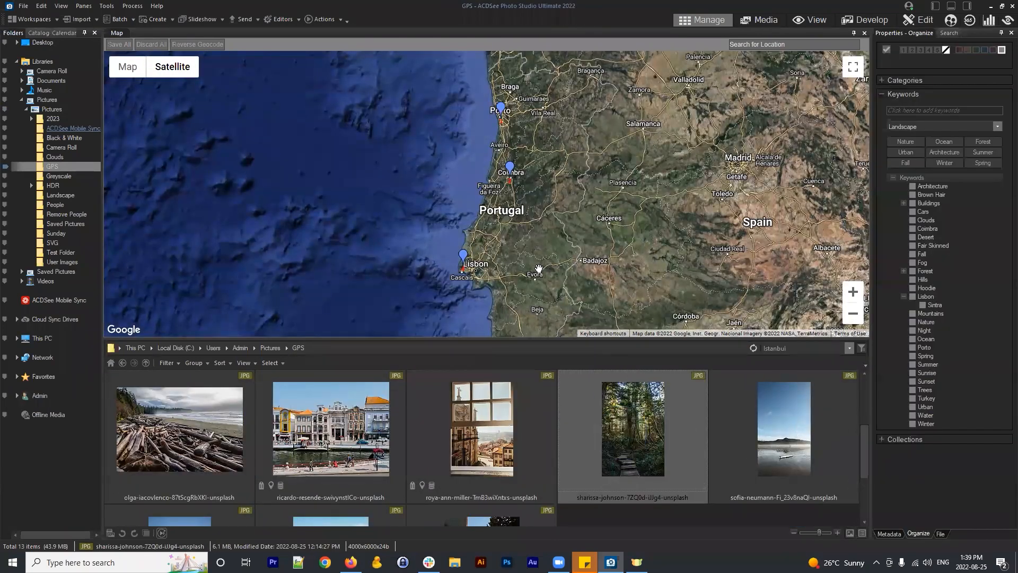
pyautogui.scroll(-3, 538, 268)
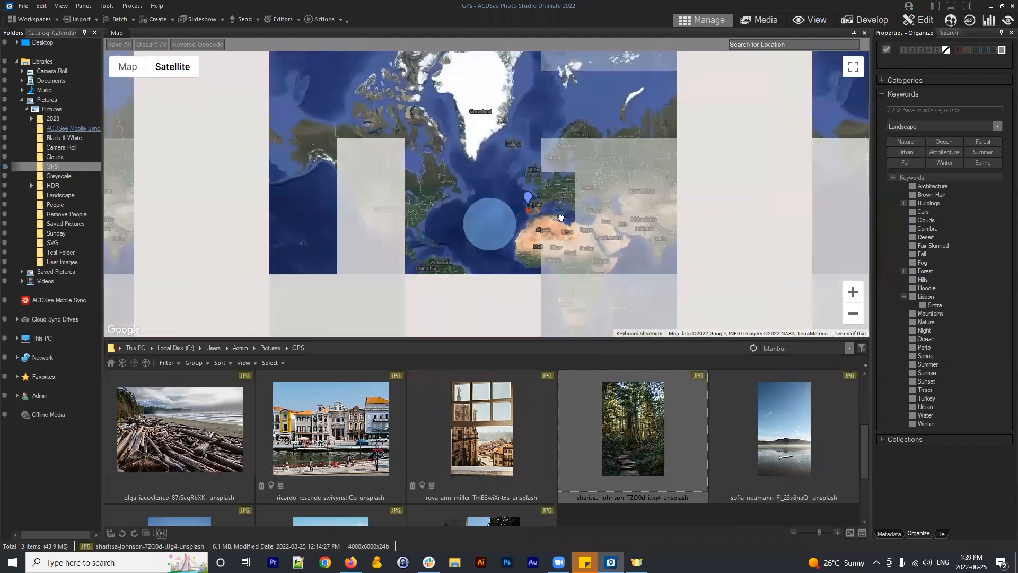
pyautogui.scroll(10, 493, 171)
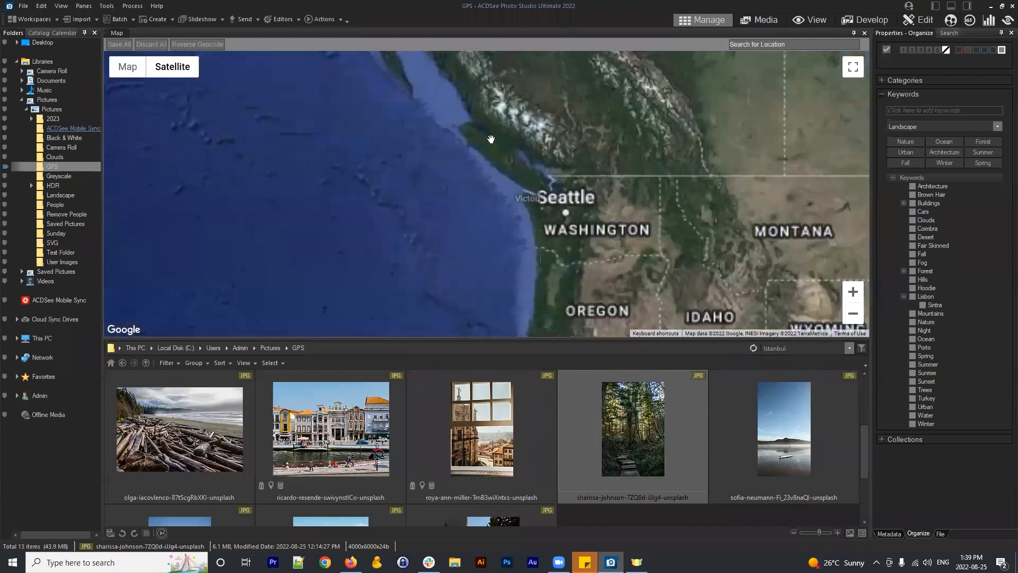
pyautogui.scroll(3, 500, 223)
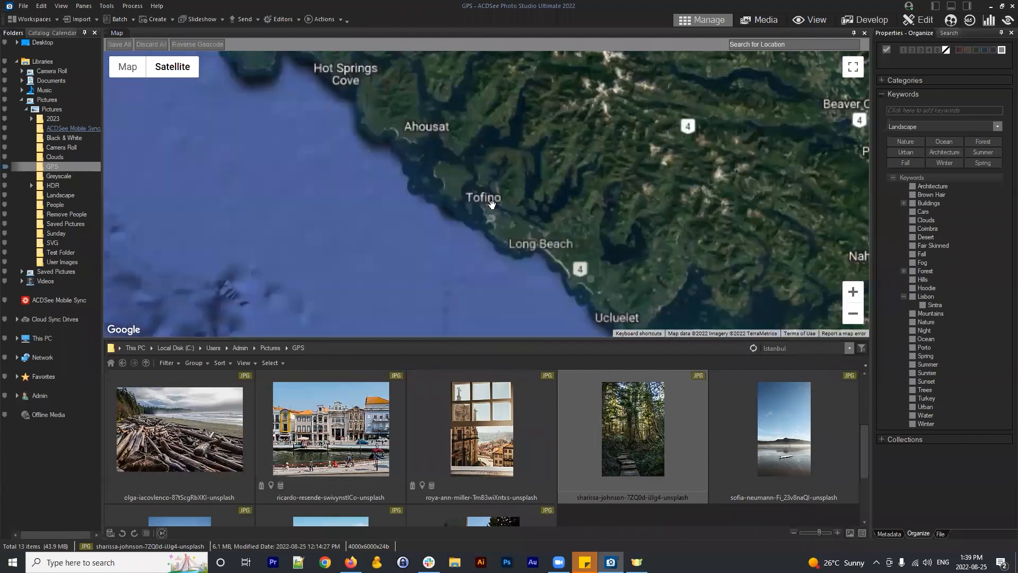
pyautogui.scroll(4, 487, 231)
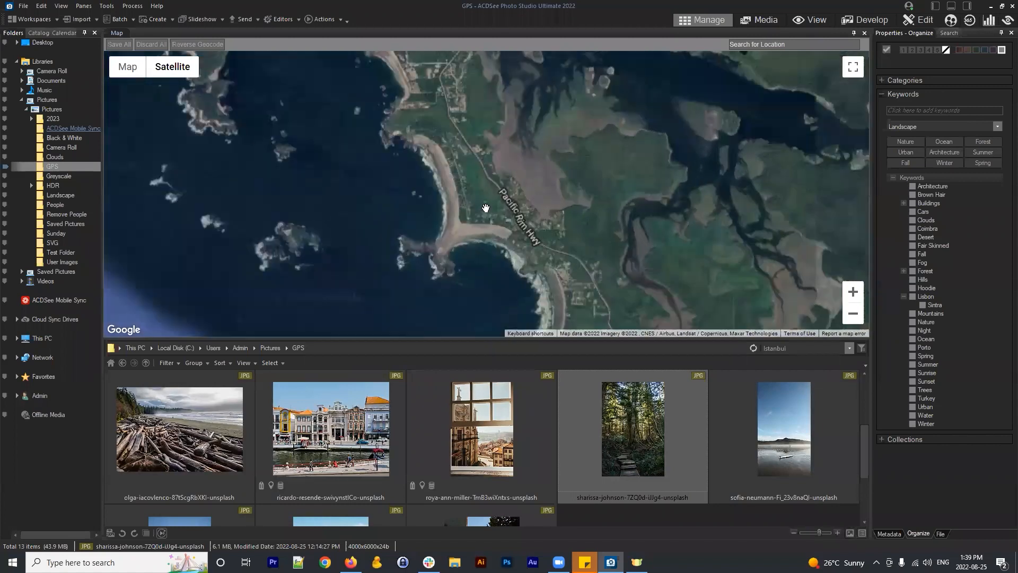
pyautogui.scroll(-2, 502, 187)
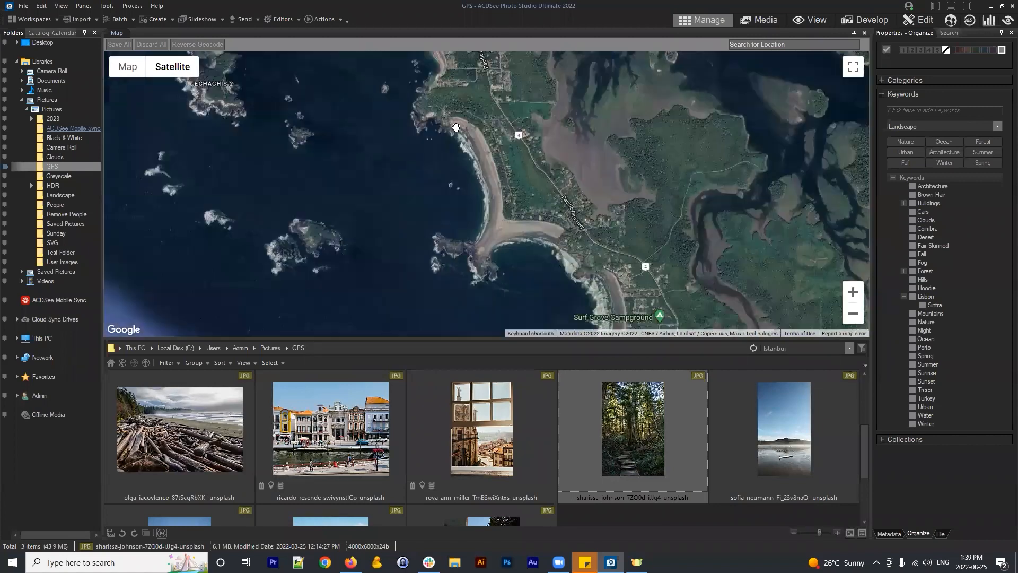
pyautogui.scroll(-1, 484, 168)
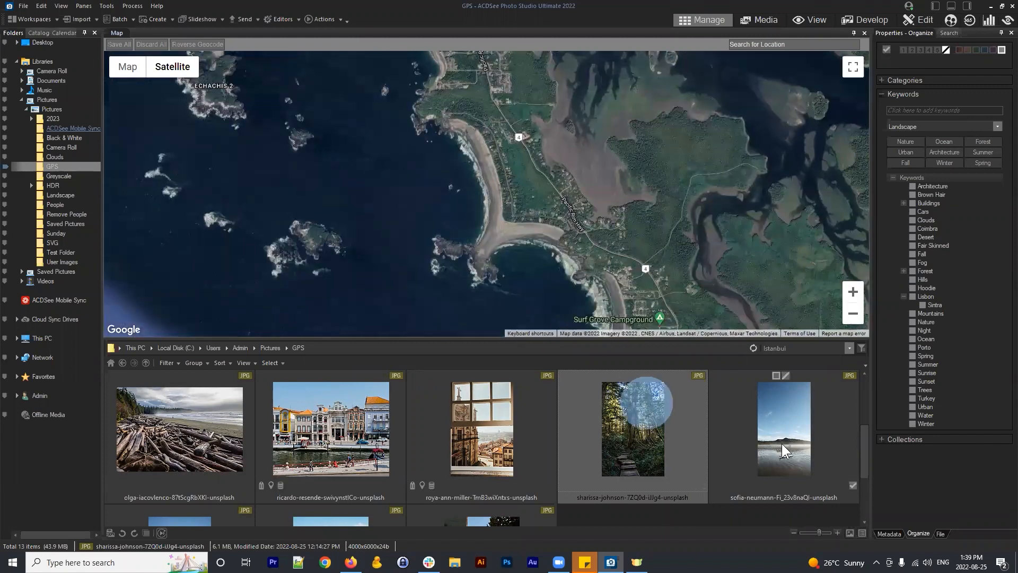
# Pin the driftwood beach, forest trail and calm shoreline photos together on the beach south of Tofino and save the location
pyautogui.keyDown('ctrl'); pyautogui.click(788, 426); pyautogui.keyUp('ctrl')
pyautogui.scroll(-2, 666, 402)
pyautogui.scroll(3, 666, 403)
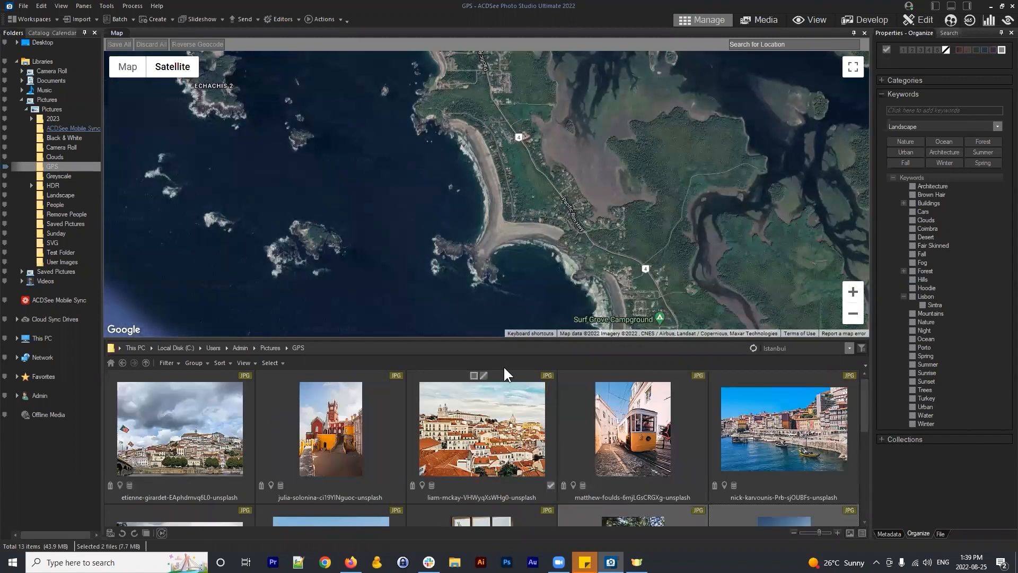
pyautogui.moveTo(505, 337); pyautogui.dragTo(506, 176)
pyautogui.scroll(-2, 695, 393)
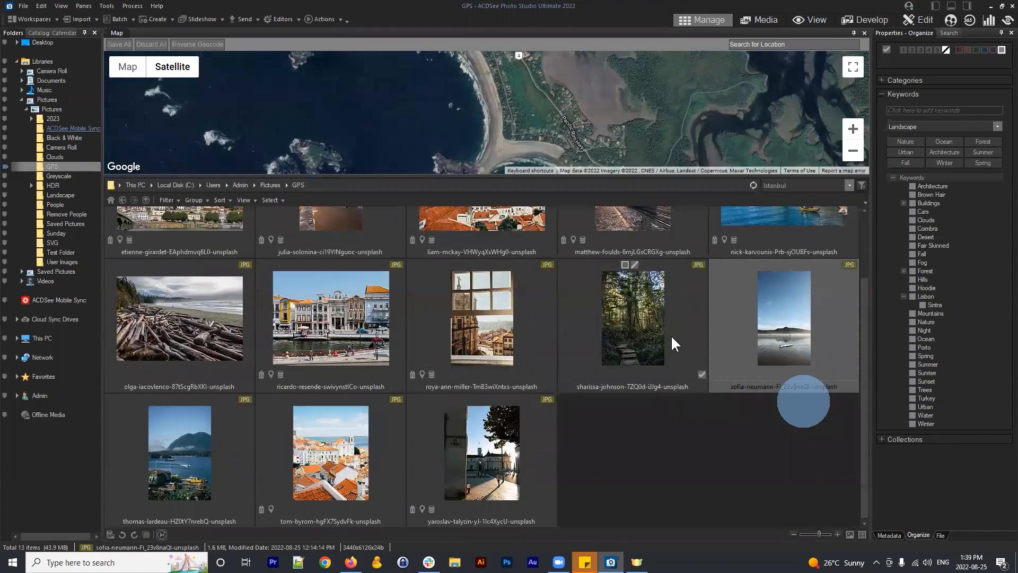
pyautogui.scroll(2, 609, 300)
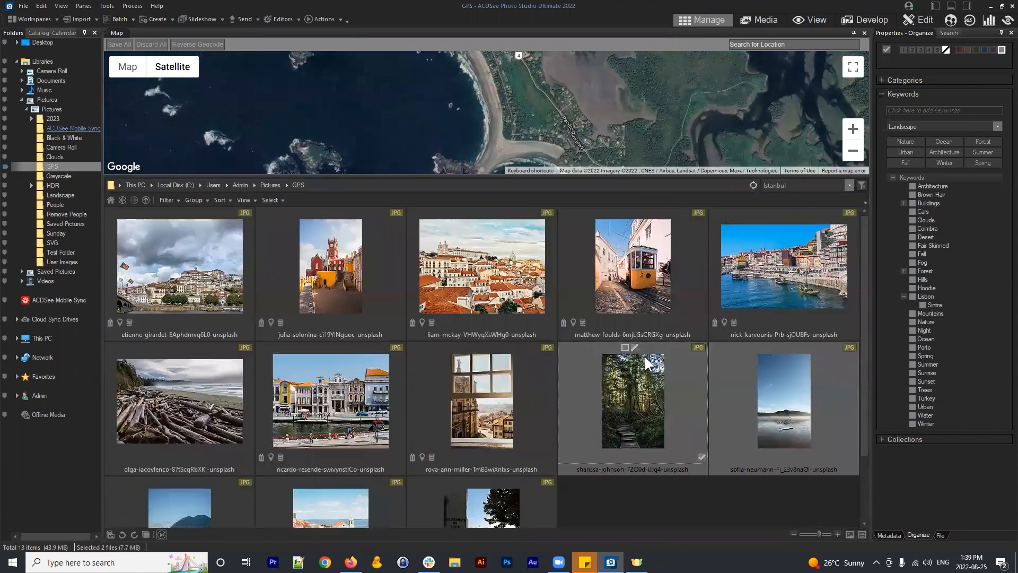
pyautogui.keyDown('ctrl'); pyautogui.click(163, 395); pyautogui.keyUp('ctrl')
pyautogui.moveTo(555, 104)
pyautogui.mouseDown()
pyautogui.moveTo(575, 136)
pyautogui.moveTo(549, 126)
pyautogui.moveTo(548, 104)
pyautogui.mouseUp()
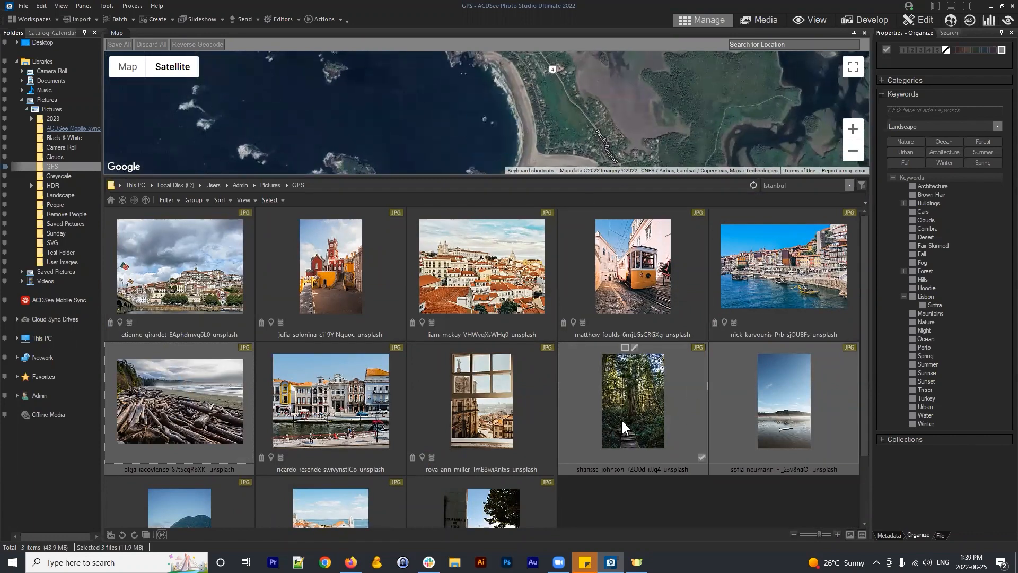
pyautogui.moveTo(635, 412); pyautogui.dragTo(519, 110)
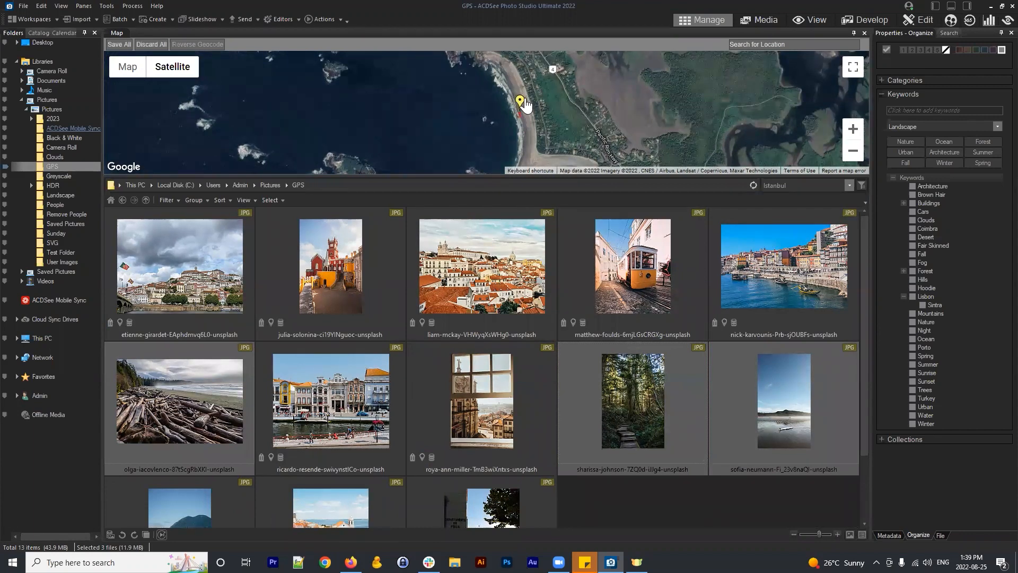
pyautogui.click(120, 45)
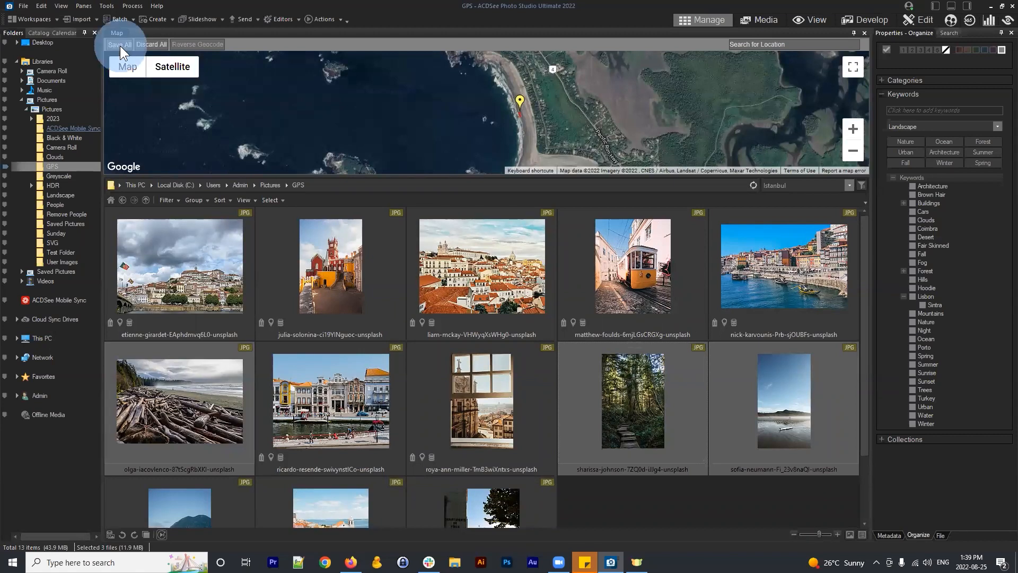
# Pin the harbour photo with the mountain island on Tofino's northern waterfront and save its location
pyautogui.moveTo(575, 95); pyautogui.dragTo(586, 135)
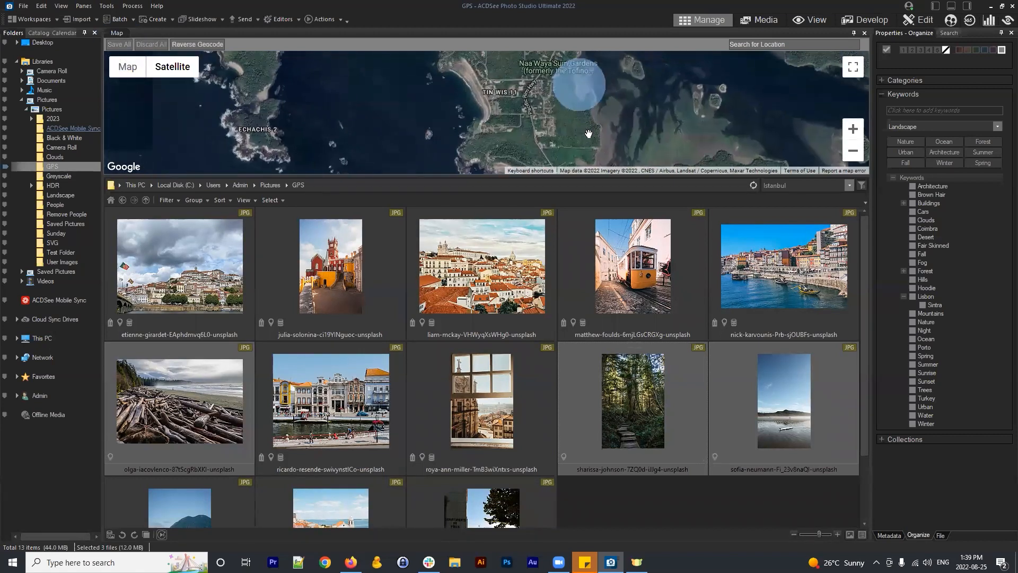
pyautogui.moveTo(561, 78); pyautogui.dragTo(577, 157)
pyautogui.scroll(-1, 542, 91)
pyautogui.scroll(1, 540, 88)
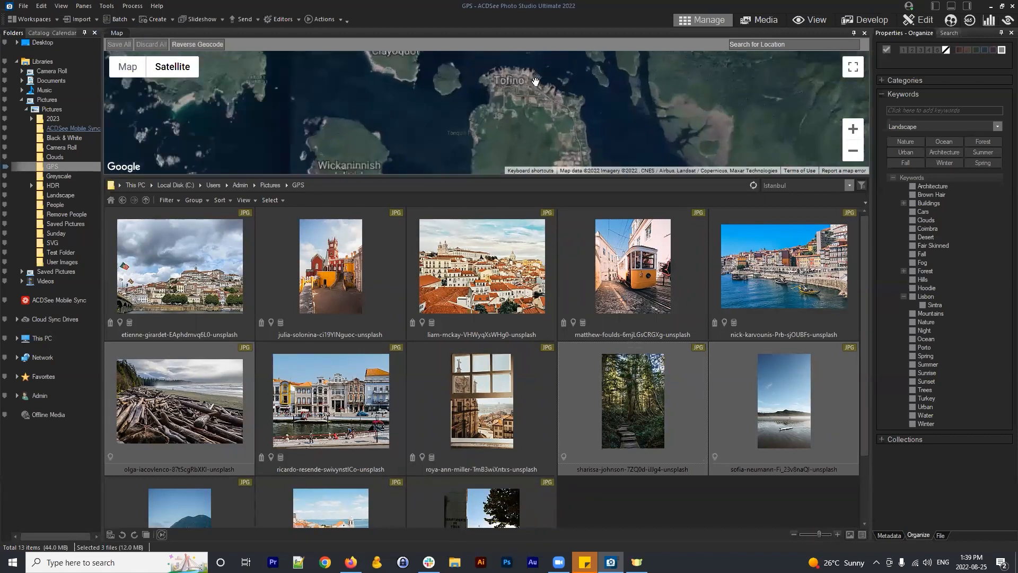
pyautogui.moveTo(536, 82); pyautogui.dragTo(533, 148)
pyautogui.scroll(-2, 424, 448)
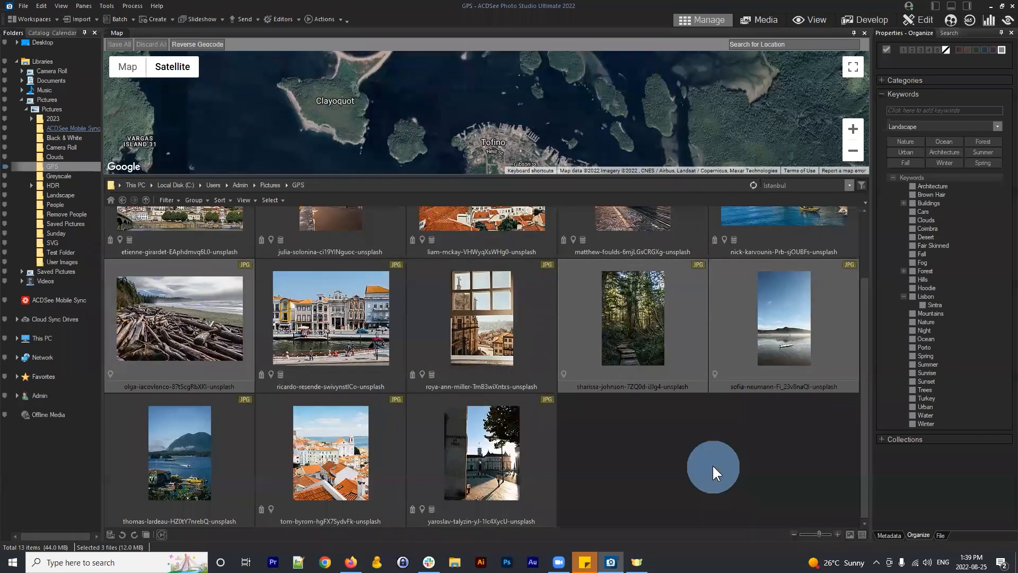
pyautogui.click(170, 450)
pyautogui.scroll(1, 513, 123)
pyautogui.scroll(-1, 513, 123)
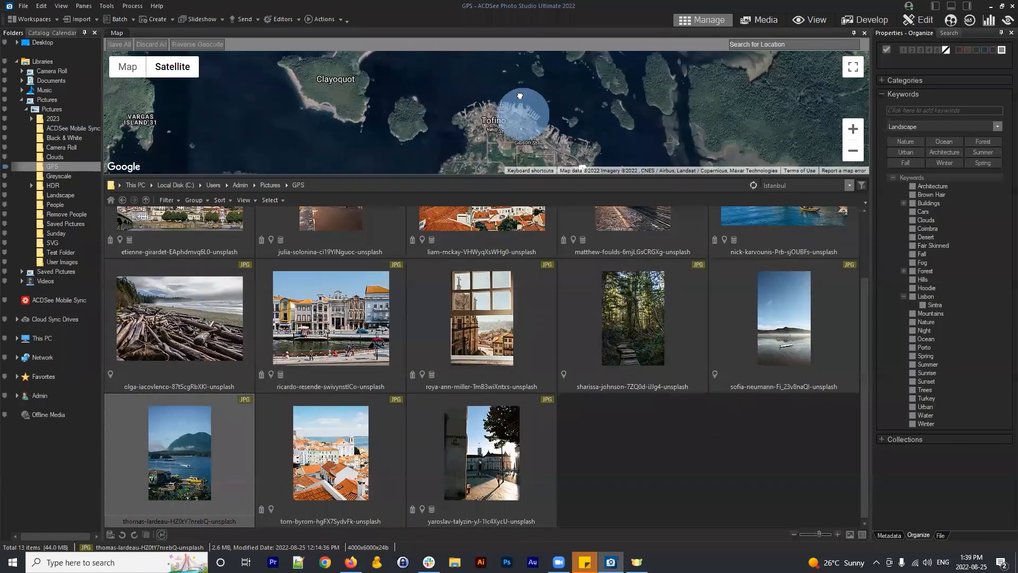
pyautogui.moveTo(180, 472); pyautogui.dragTo(523, 136)
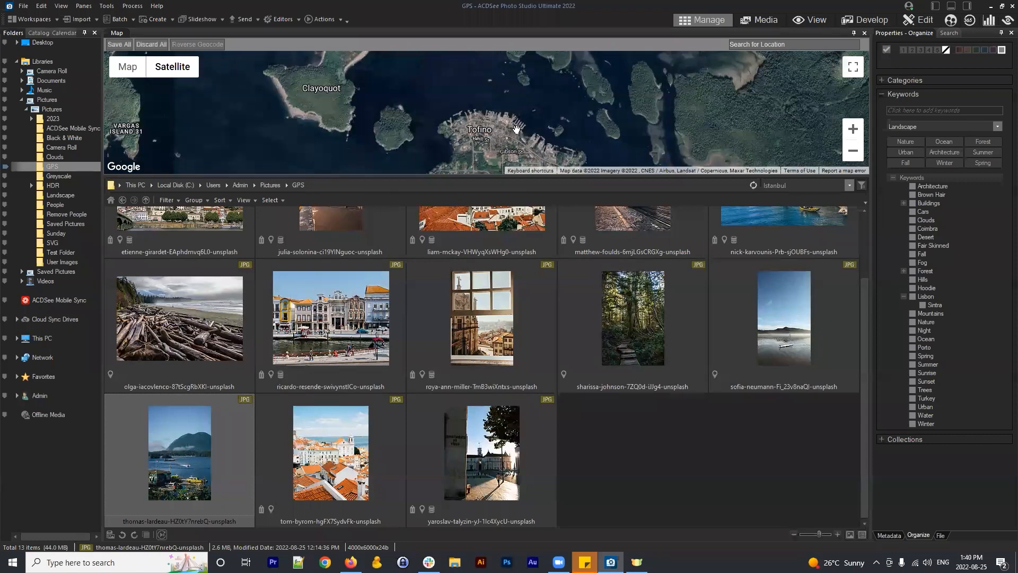
pyautogui.click(120, 45)
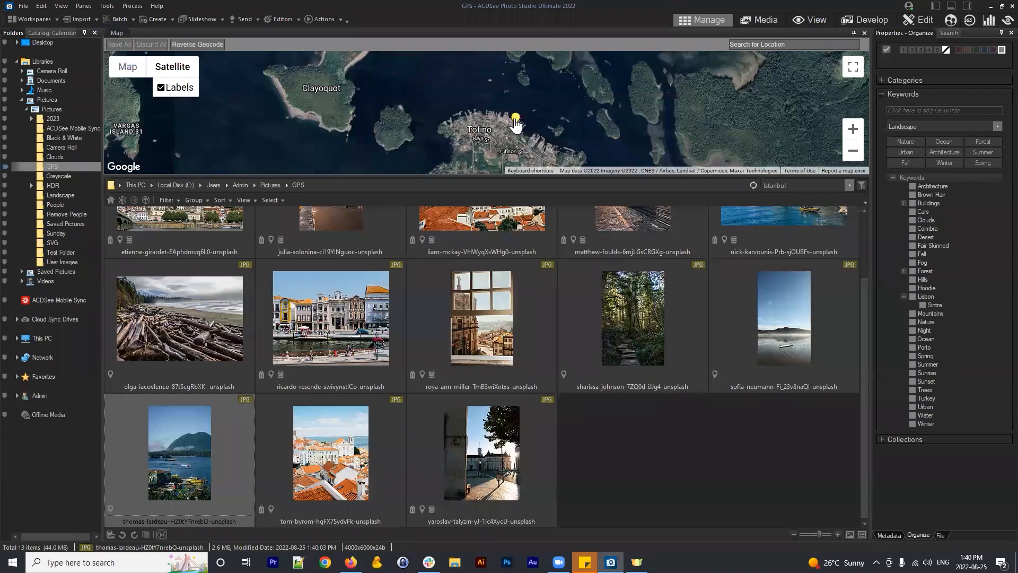
# Switch the map around Tofino to the Map view, enlarge the map area and turn on Terrain
pyautogui.scroll(-3, 516, 123)
pyautogui.scroll(2, 552, 120)
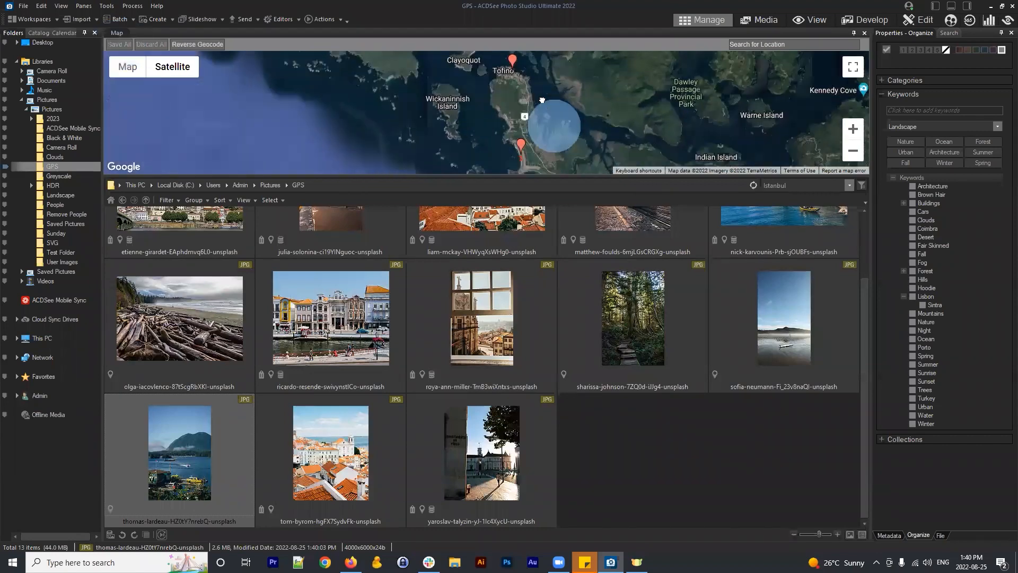
pyautogui.scroll(-2, 517, 101)
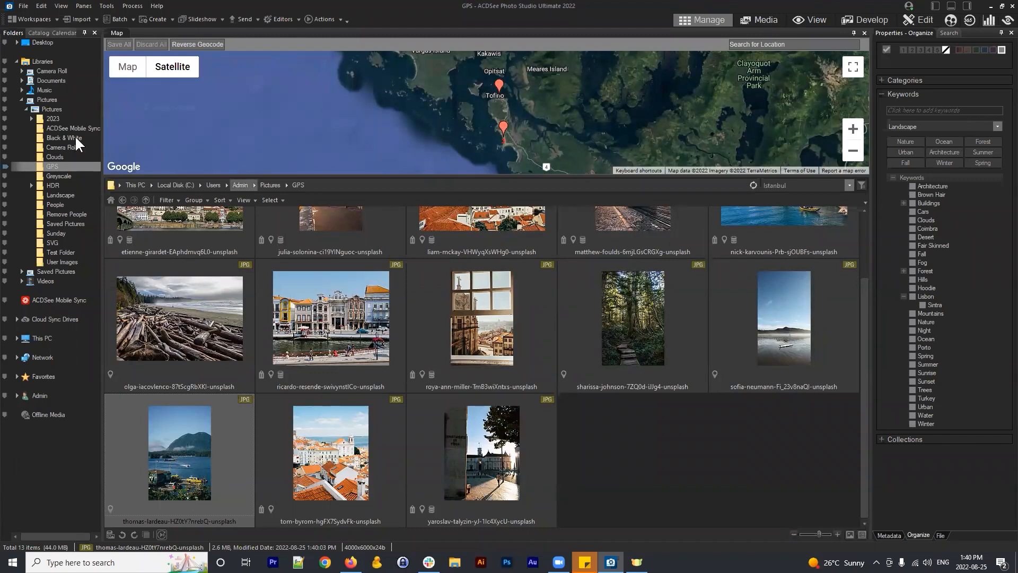
pyautogui.click(128, 66)
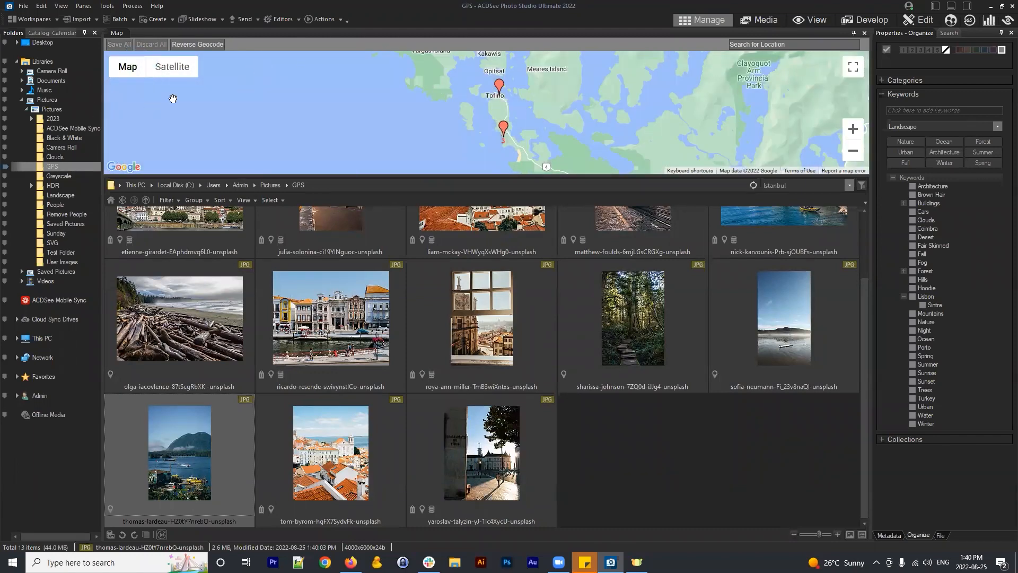
pyautogui.moveTo(404, 176); pyautogui.dragTo(409, 292)
pyautogui.moveTo(127, 69)
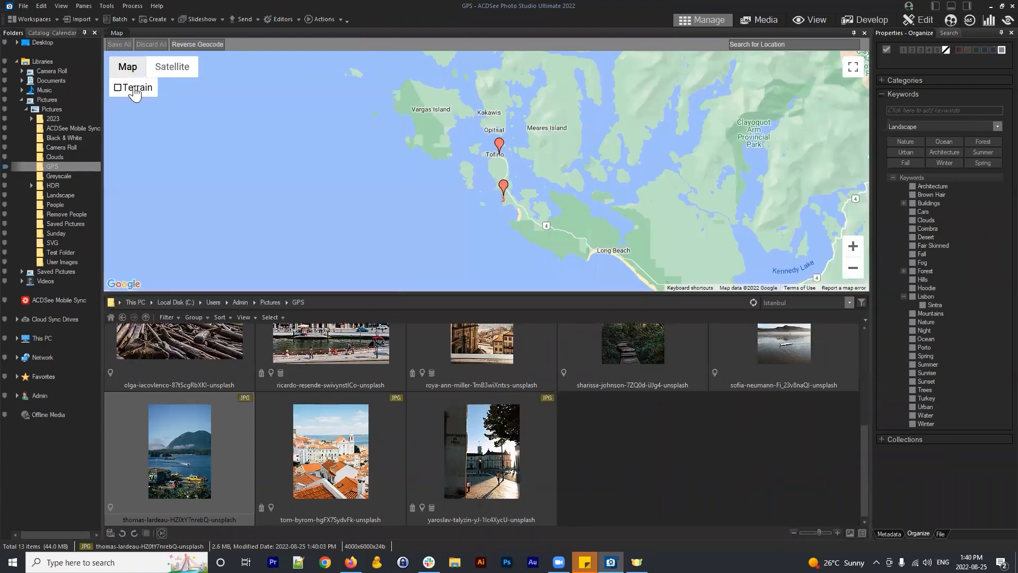
pyautogui.click(117, 88)
pyautogui.scroll(1, 505, 192)
pyautogui.scroll(1, 634, 199)
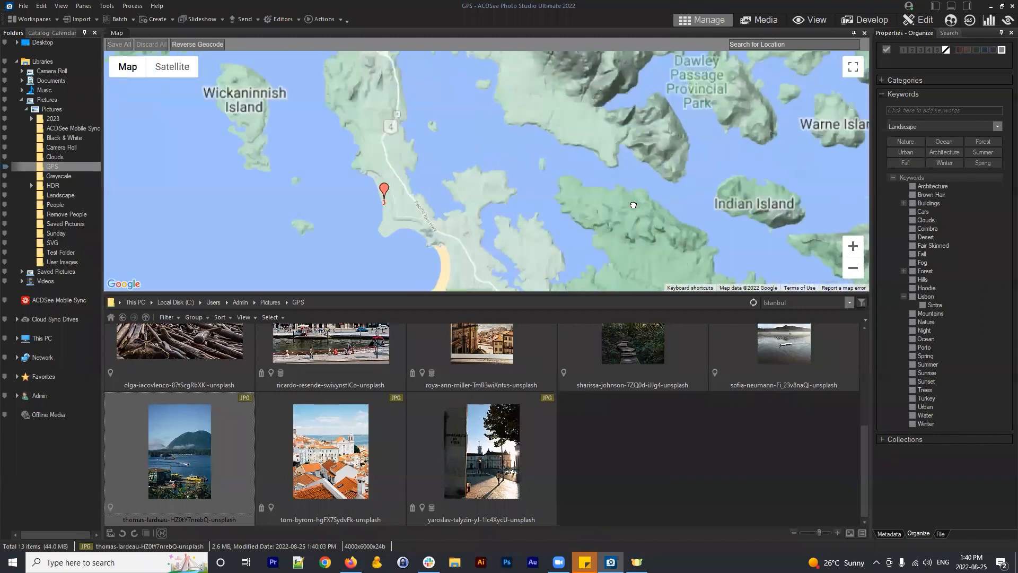
pyautogui.moveTo(619, 115); pyautogui.dragTo(648, 192)
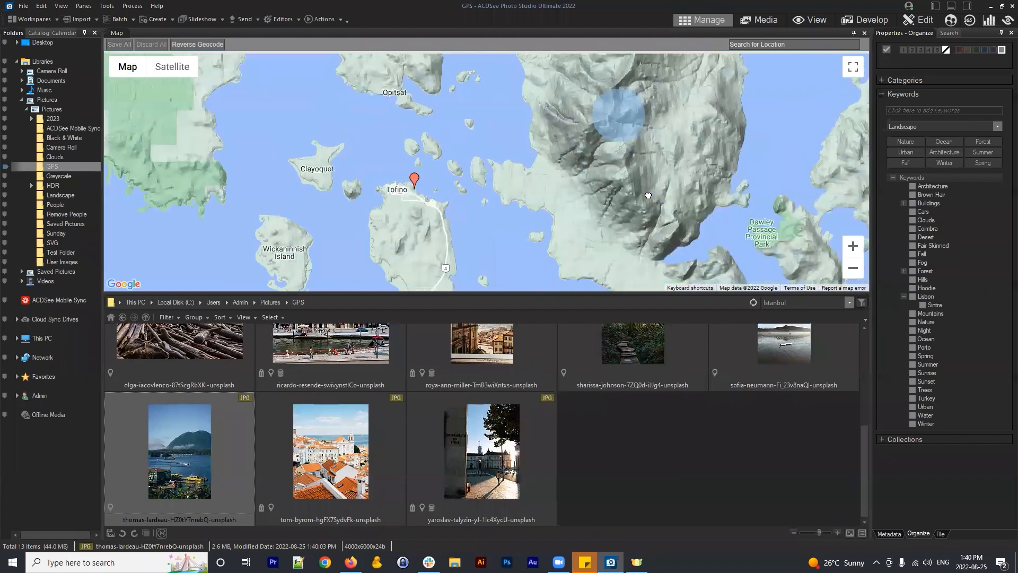
pyautogui.moveTo(466, 135); pyautogui.dragTo(527, 193)
pyautogui.moveTo(139, 57)
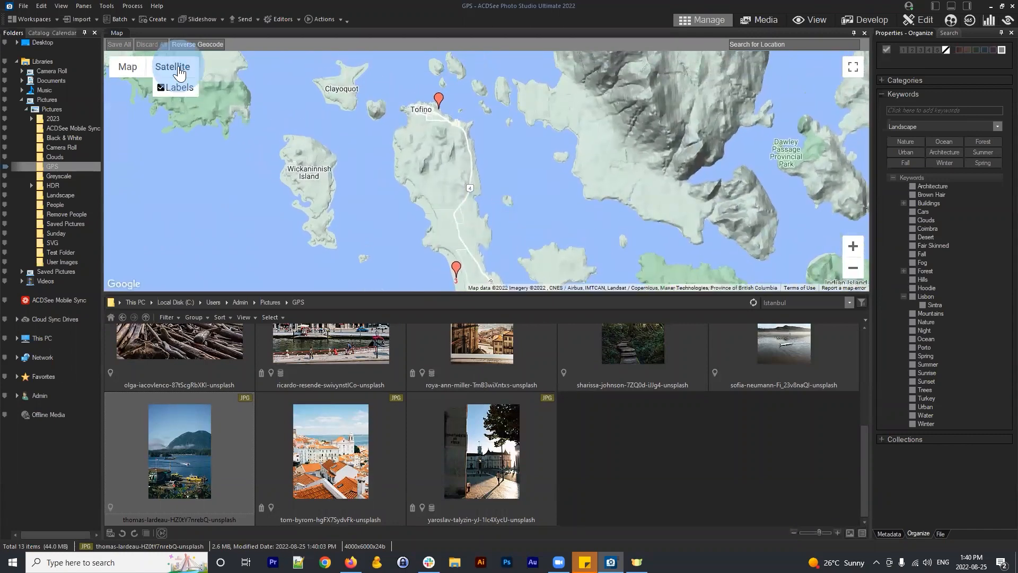
# Return the map to Satellite view and turn its Labels off and back on
pyautogui.click(172, 66)
pyautogui.scroll(1, 530, 172)
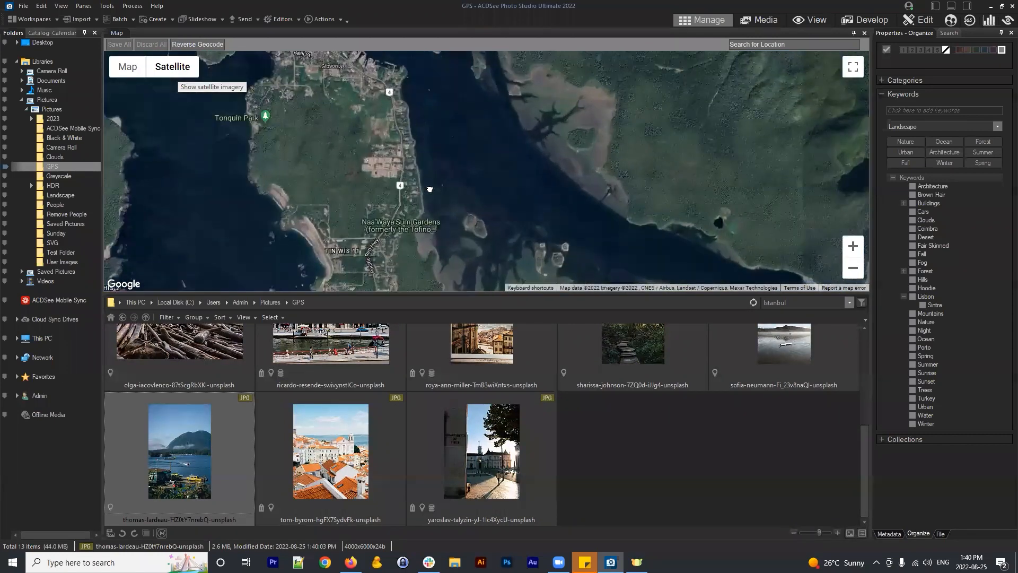
pyautogui.moveTo(429, 189); pyautogui.dragTo(540, 277)
pyautogui.click(159, 89)
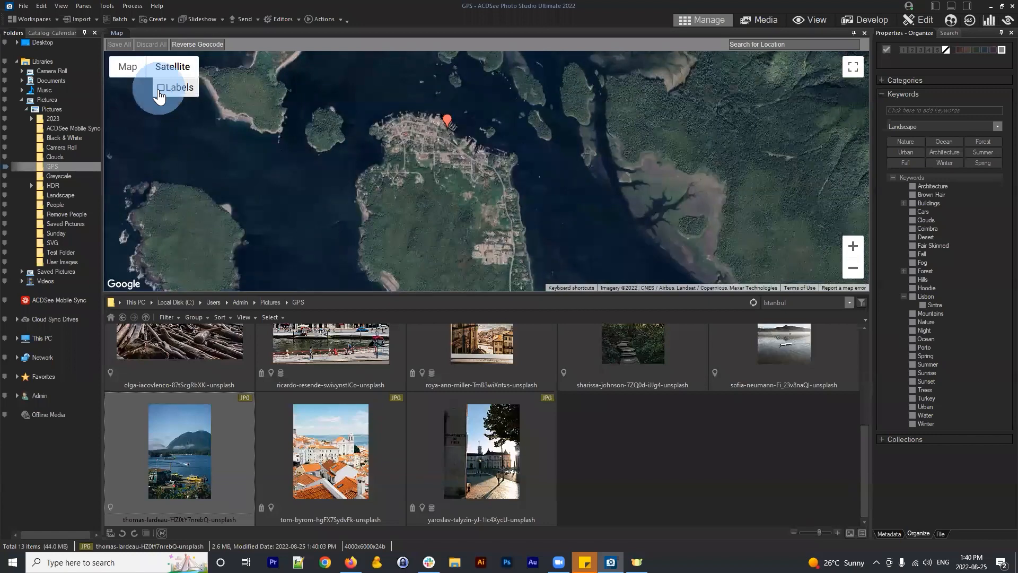
pyautogui.click(160, 88)
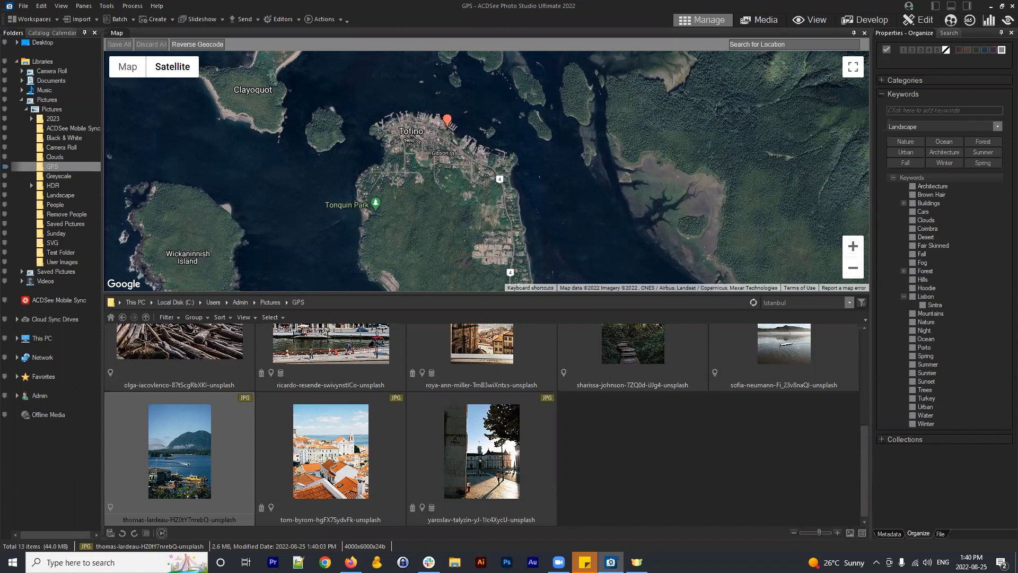
# Go up to the Pictures folder and open its Landscape subfolder
pyautogui.click(709, 454)
pyautogui.scroll(3, 552, 403)
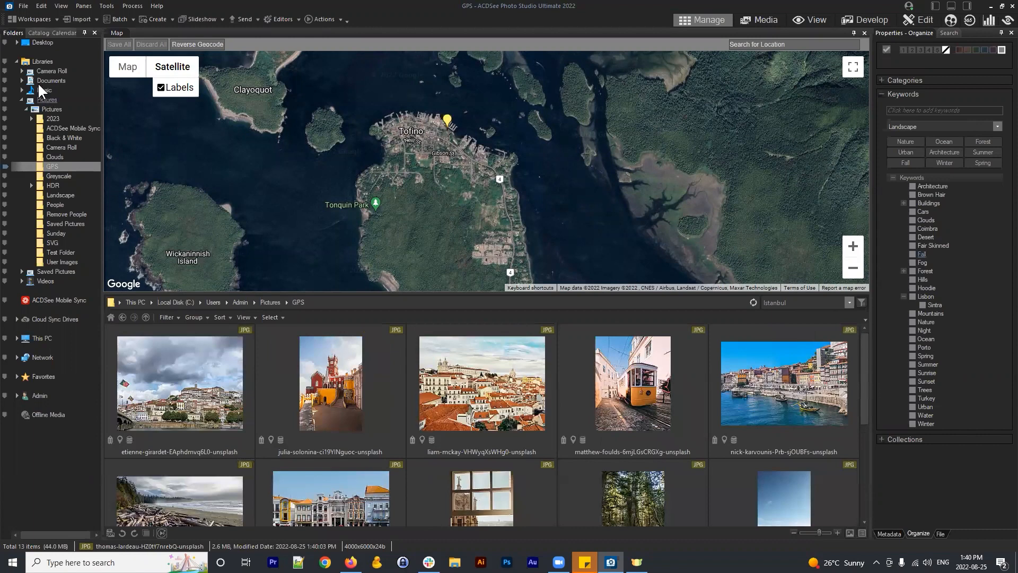
pyautogui.click(49, 109)
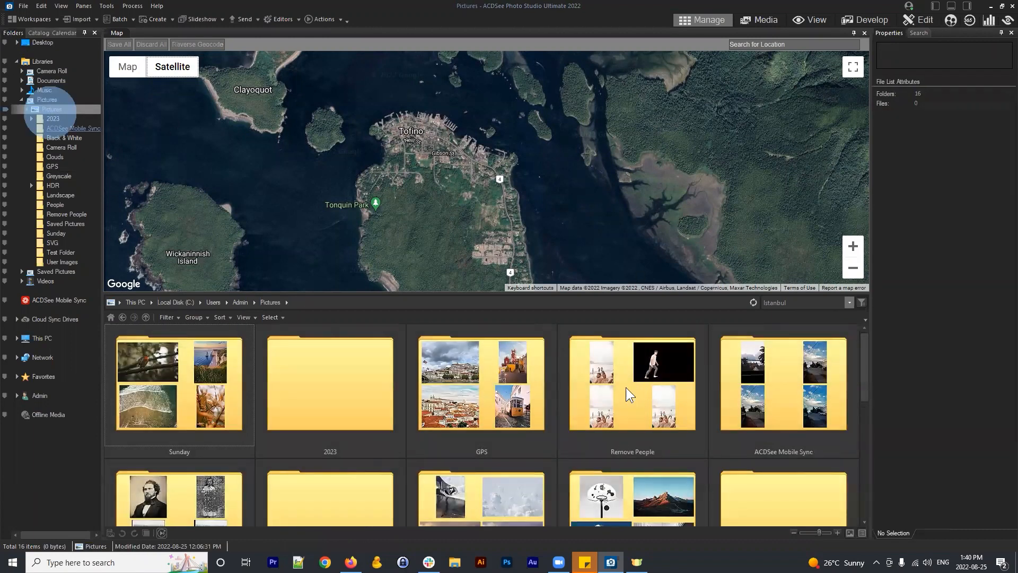
pyautogui.scroll(-5, 498, 390)
pyautogui.doubleClick(186, 381)
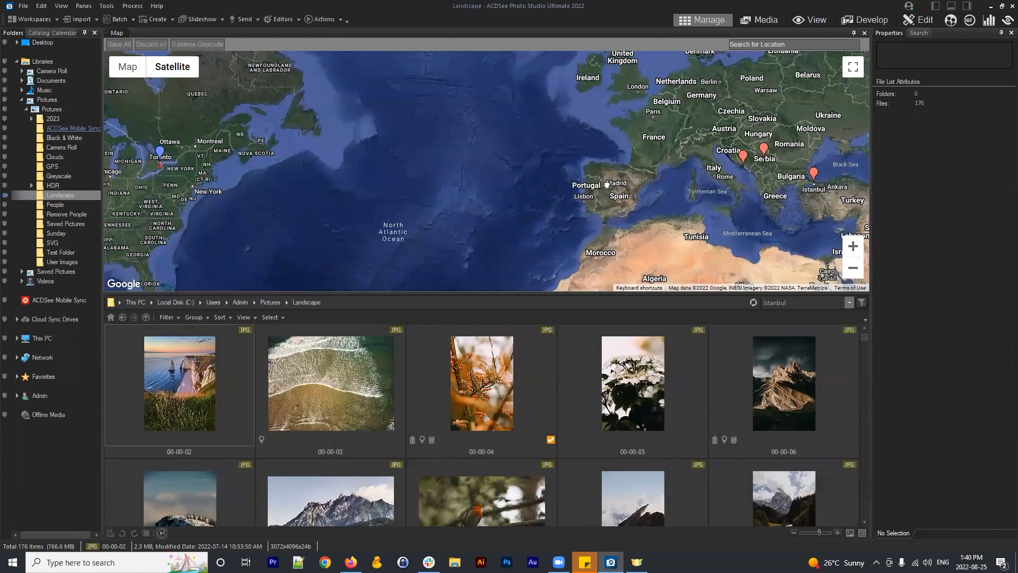
# Look over the Landscape photos' pins across North America and Europe, and enlarge the thumbnail area to view more of the folder
pyautogui.scroll(-1, 658, 210)
pyautogui.moveTo(704, 234); pyautogui.dragTo(547, 161)
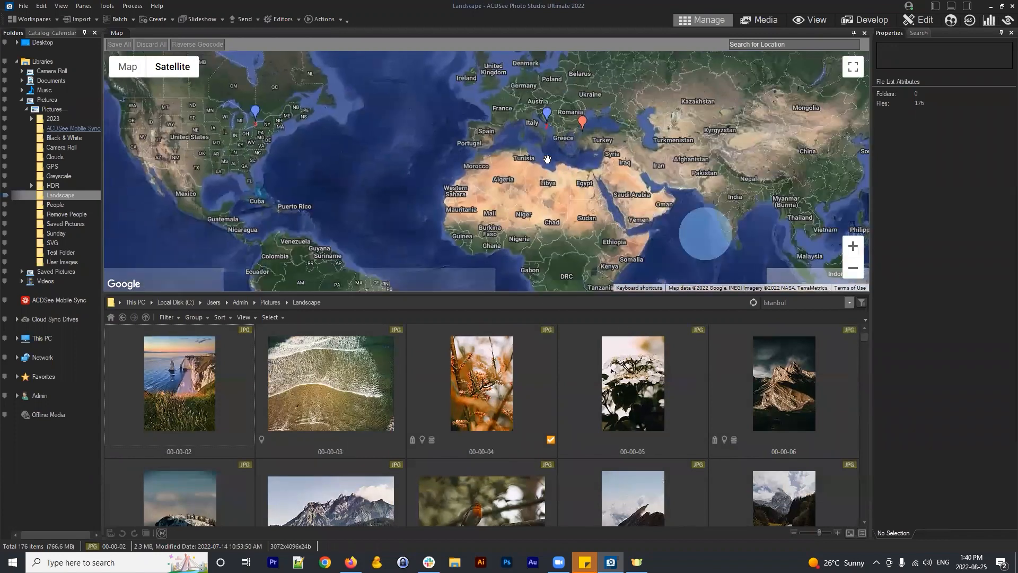
pyautogui.scroll(1, 547, 160)
pyautogui.moveTo(740, 229); pyautogui.dragTo(674, 224)
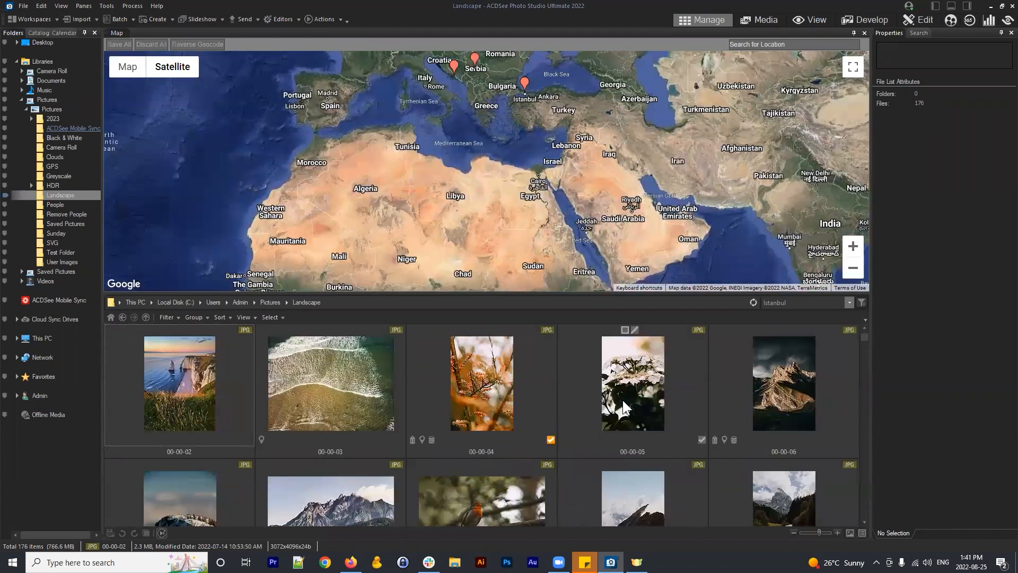
pyautogui.scroll(-2, 626, 397)
pyautogui.moveTo(484, 294); pyautogui.dragTo(484, 153)
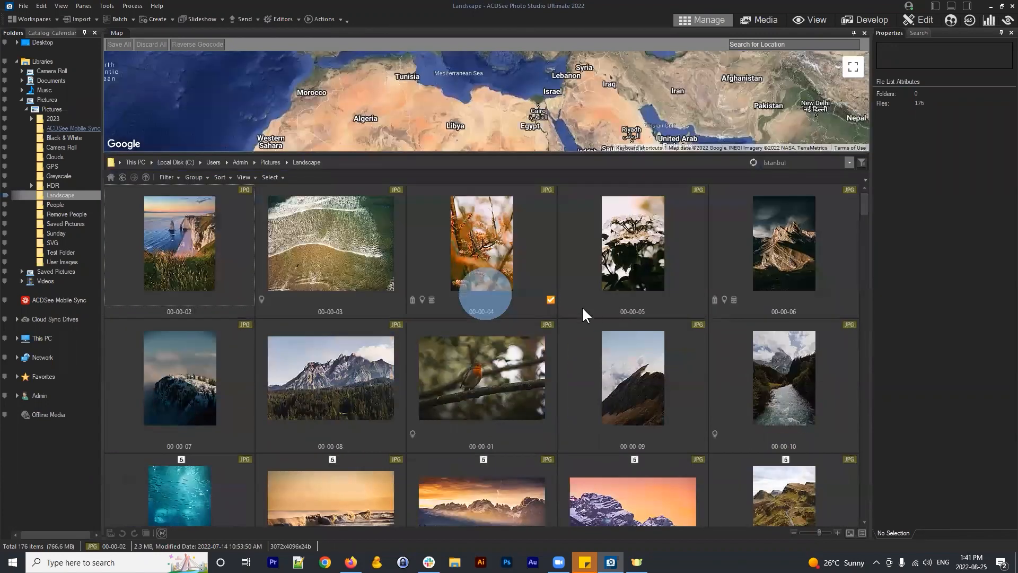
# Select the Istanbul photos Landscape 002, 003, 008, 007, 006 and 005 together
pyautogui.scroll(-5, 636, 311)
pyautogui.scroll(2, 645, 354)
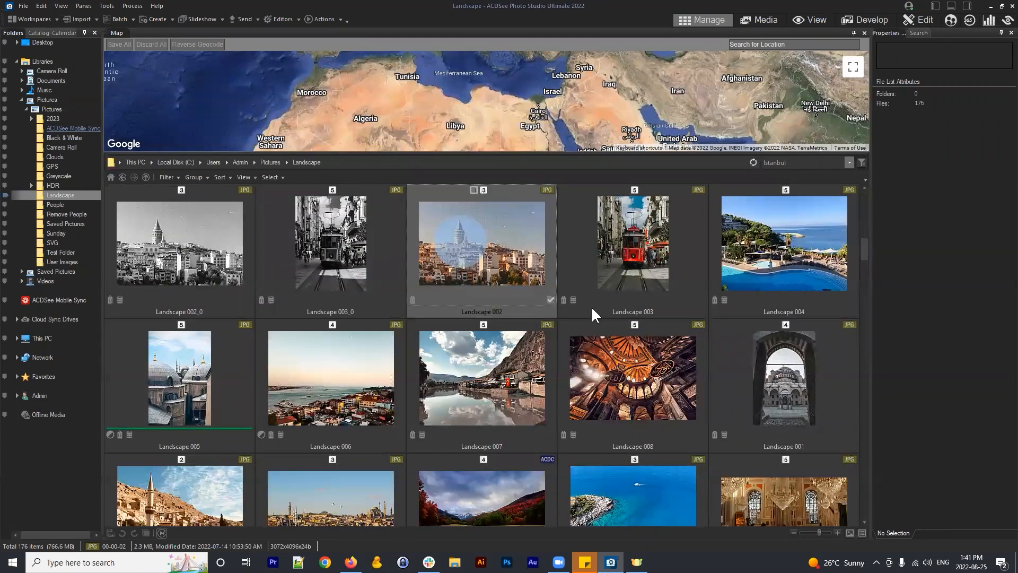
pyautogui.scroll(1, 572, 339)
pyautogui.scroll(-1, 636, 276)
pyautogui.keyDown('ctrl'); pyautogui.click(660, 248); pyautogui.keyUp('ctrl')
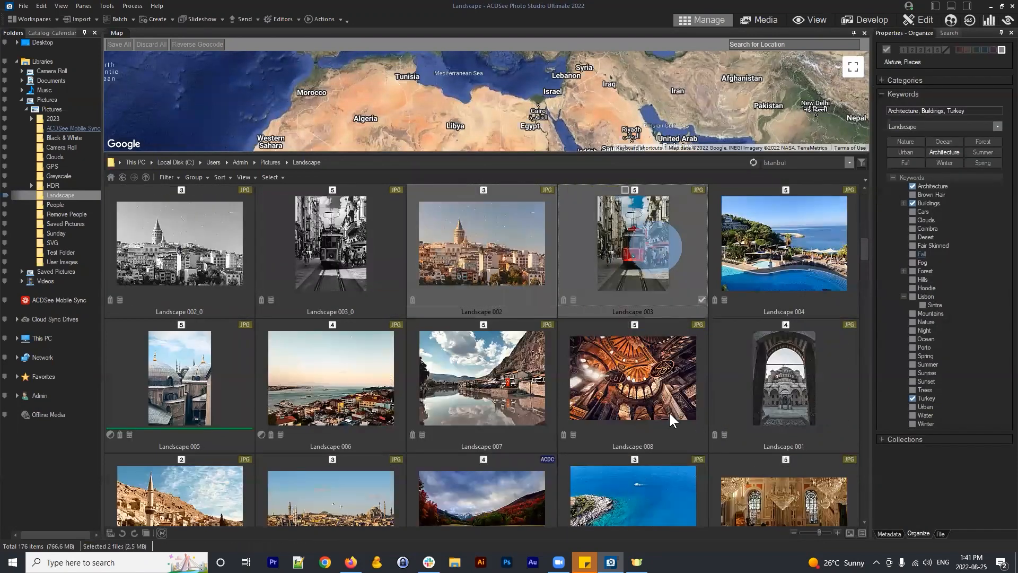
pyautogui.keyDown('ctrl'); pyautogui.click(643, 380); pyautogui.keyUp('ctrl')
pyautogui.keyDown('ctrl'); pyautogui.click(471, 383); pyautogui.keyUp('ctrl')
pyautogui.keyDown('ctrl'); pyautogui.click(332, 392); pyautogui.keyUp('ctrl')
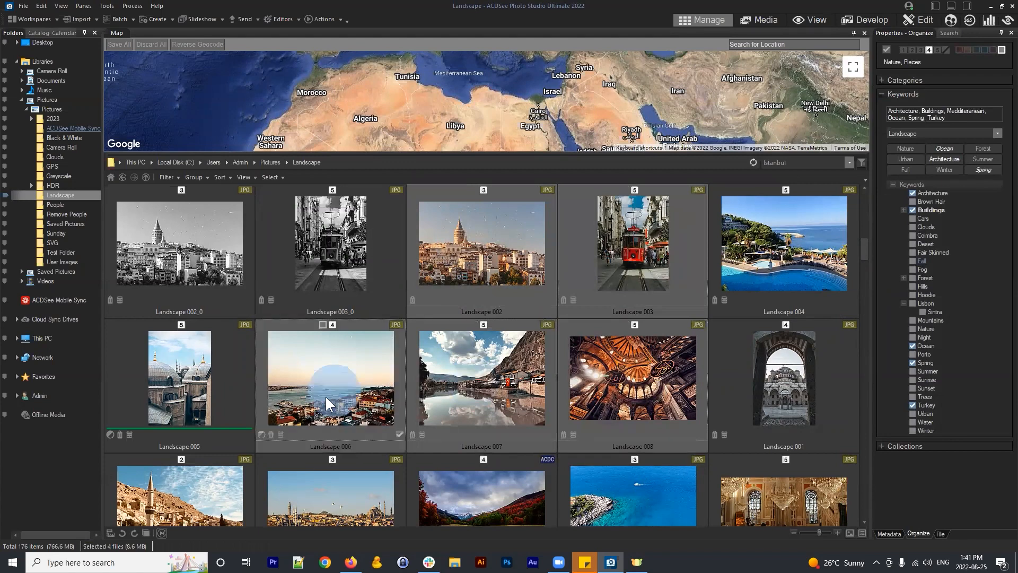
pyautogui.keyDown('ctrl'); pyautogui.click(193, 386); pyautogui.keyUp('ctrl')
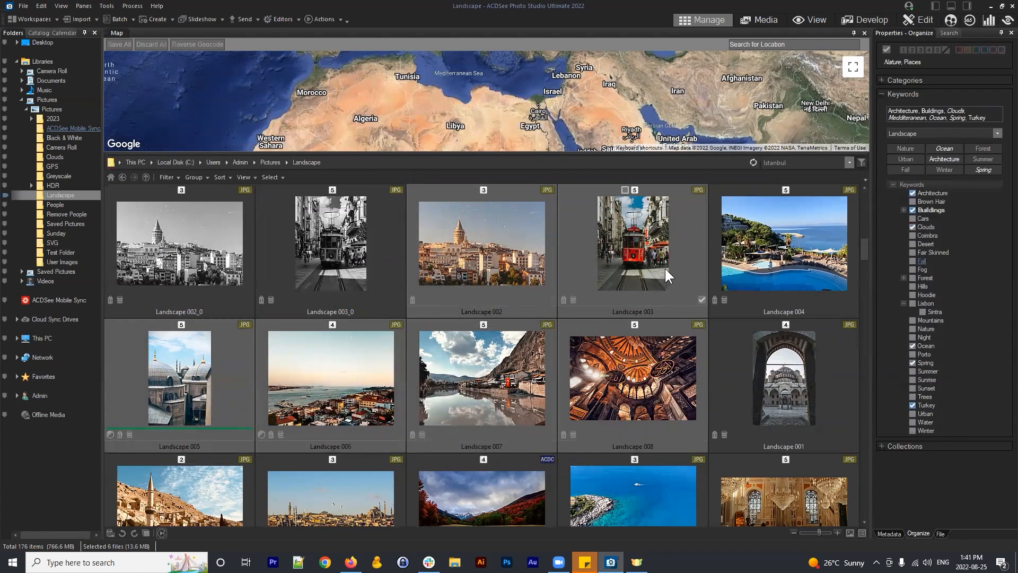
# Geotag the six selected photos by placing them on the map in Istanbul near Karaköy, and save all map changes
pyautogui.moveTo(620, 131); pyautogui.dragTo(619, 140)
pyautogui.scroll(4, 541, 83)
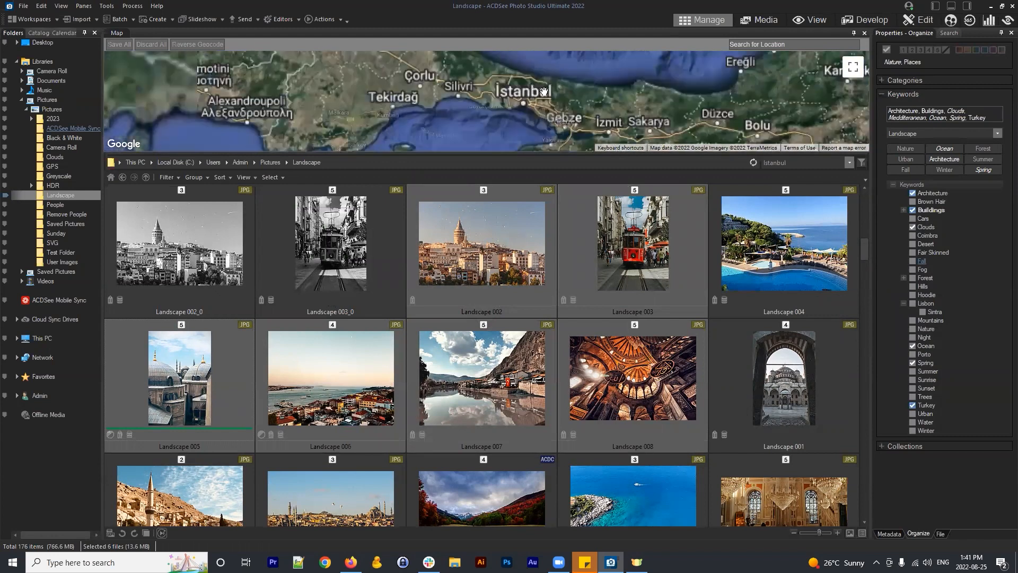
pyautogui.scroll(4, 540, 91)
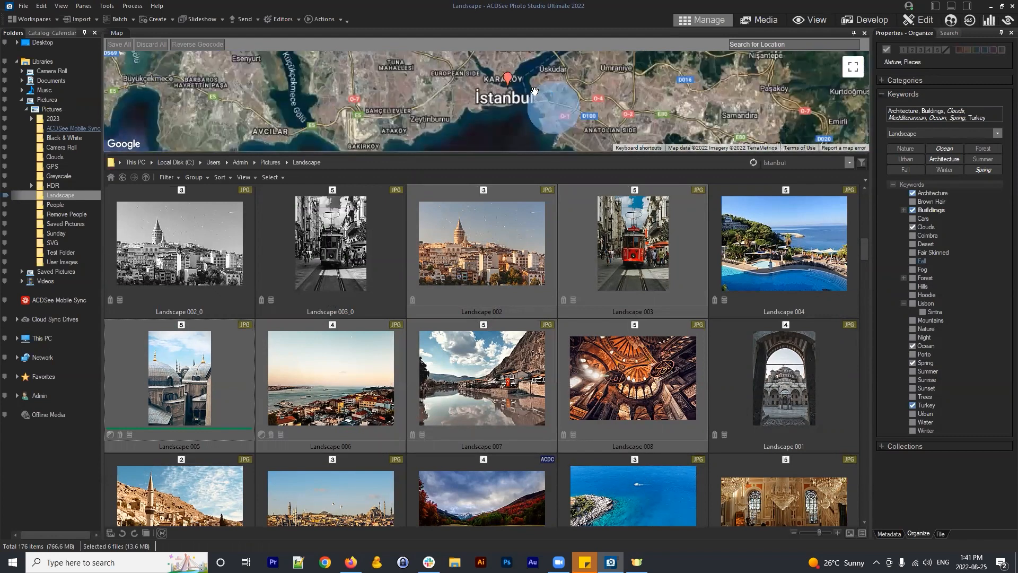
pyautogui.scroll(2, 534, 91)
pyautogui.moveTo(483, 225)
pyautogui.mouseDown()
pyautogui.moveTo(510, 124)
pyautogui.moveTo(478, 98)
pyautogui.mouseUp()
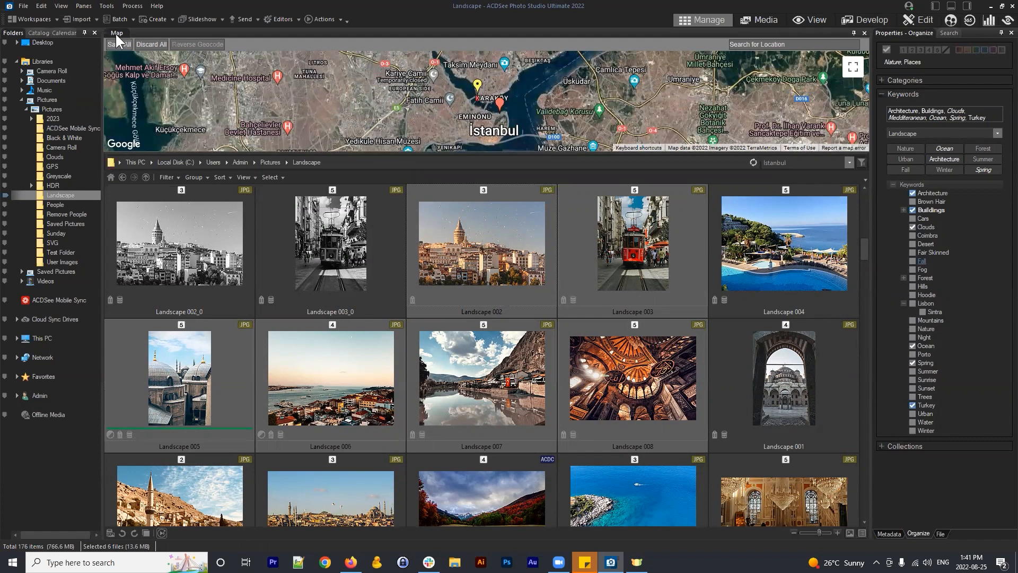
pyautogui.scroll(2, 482, 97)
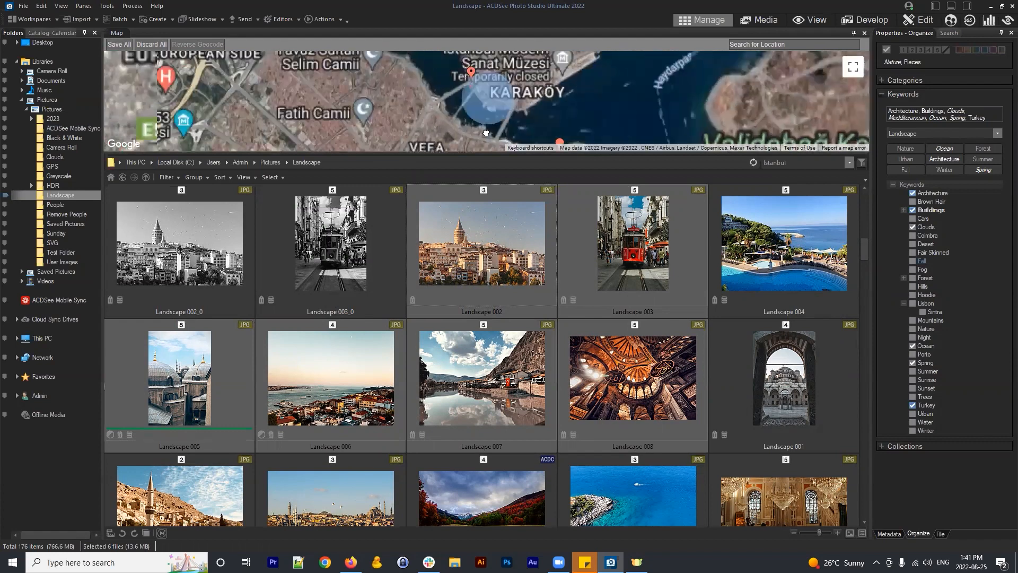
pyautogui.moveTo(461, 78); pyautogui.dragTo(445, 99)
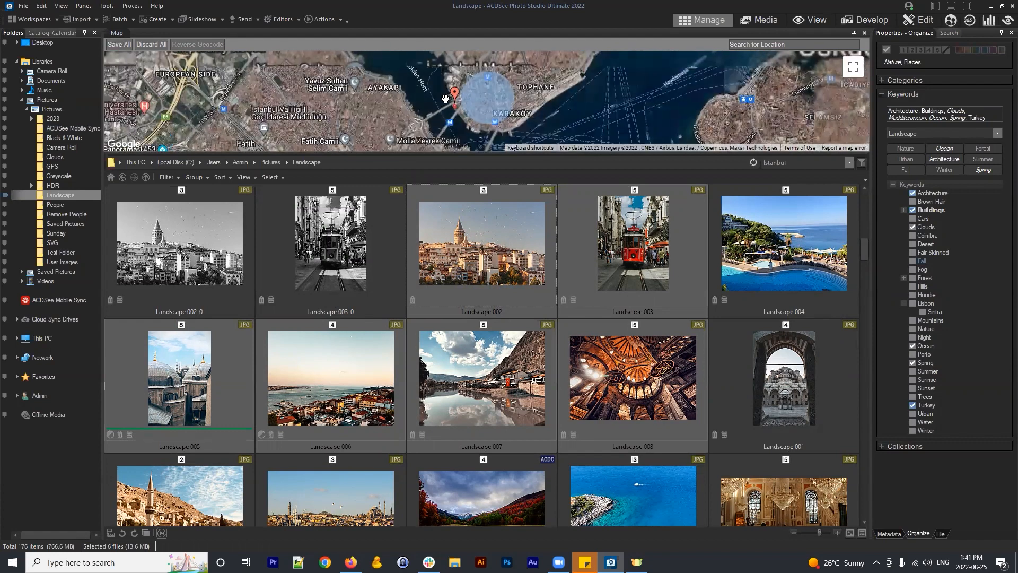
pyautogui.click(119, 42)
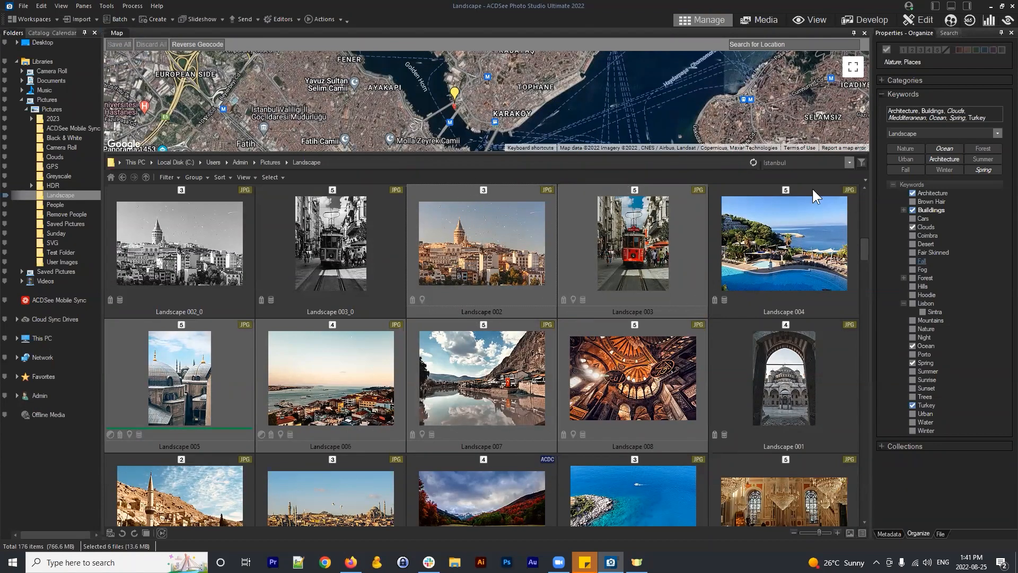
# Collapse the Keywords section and expand the Categories section to show its full category list
pyautogui.click(893, 184)
pyautogui.click(882, 93)
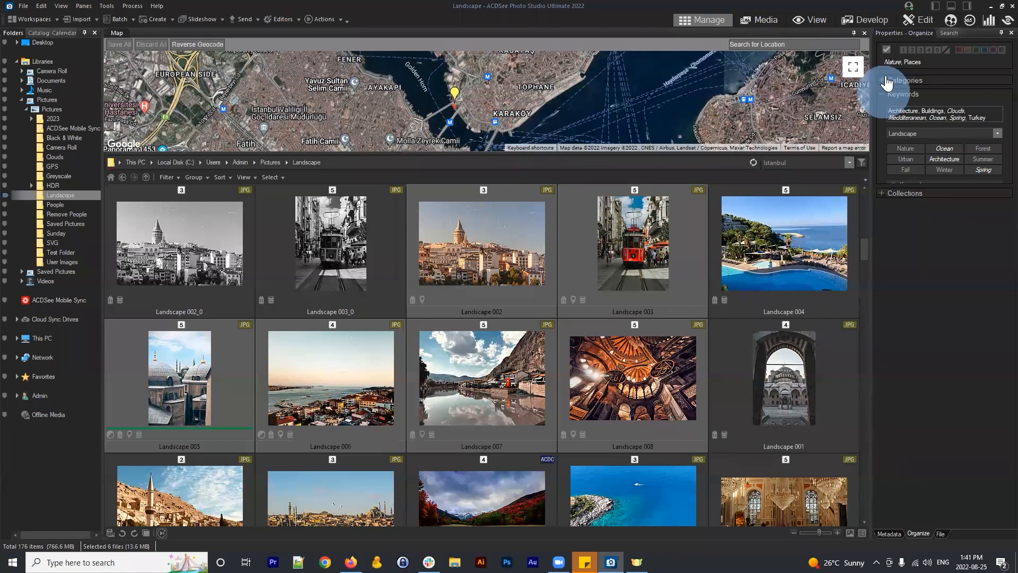
pyautogui.click(886, 80)
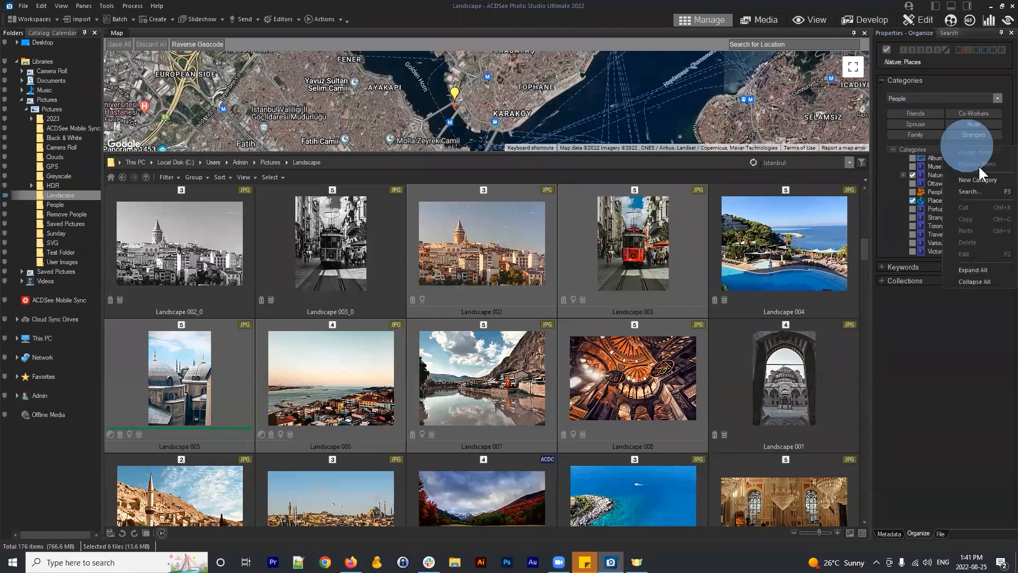
pyautogui.click(935, 148)
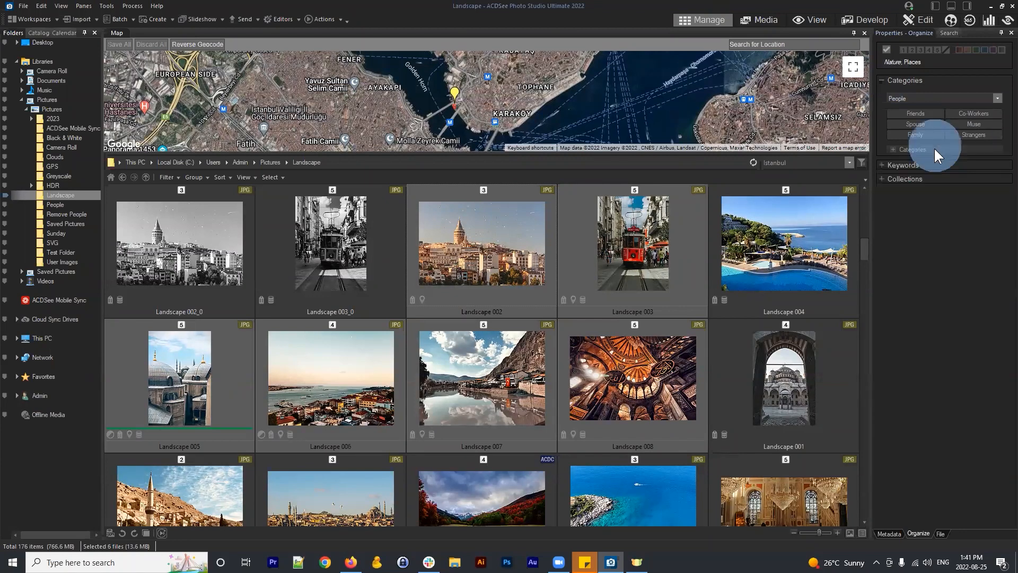
pyautogui.click(933, 147)
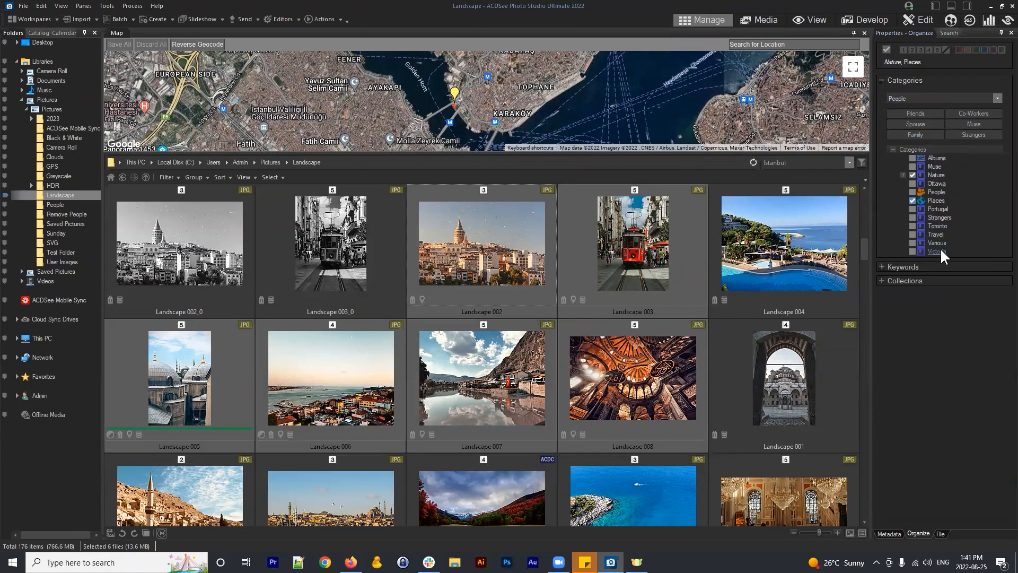
# Create a new top-level category named Turkey and assign it to the selected Istanbul photos
pyautogui.rightClick(959, 147)
pyautogui.click(980, 182)
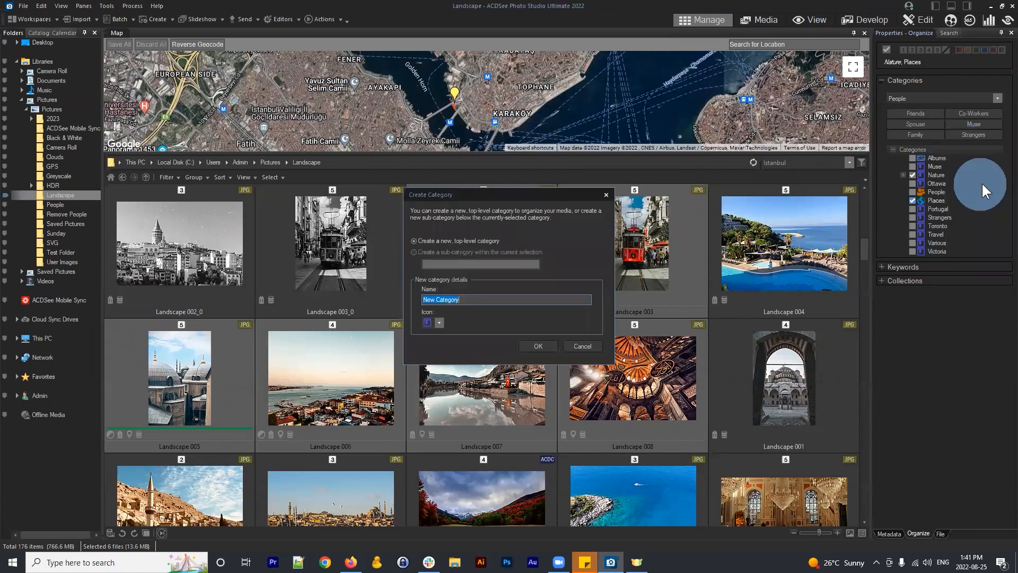
pyautogui.write('Turkey')
pyautogui.press('Return')
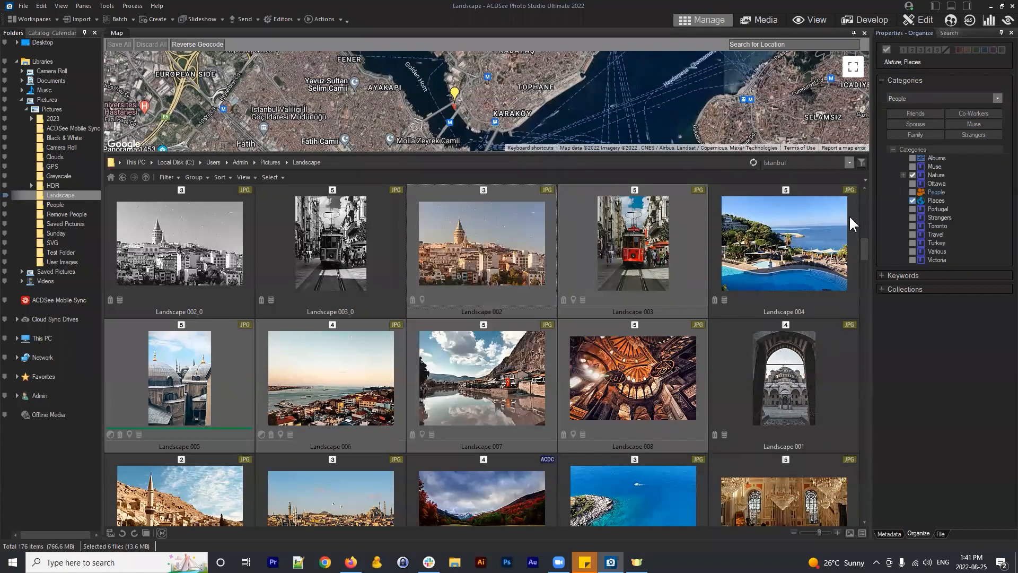
pyautogui.click(913, 242)
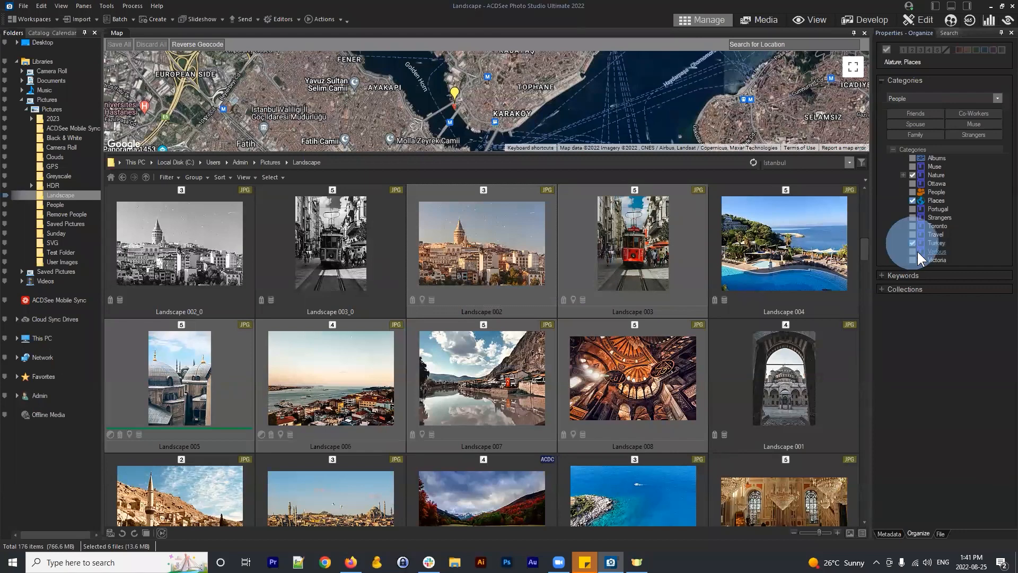
pyautogui.scroll(-1, 609, 111)
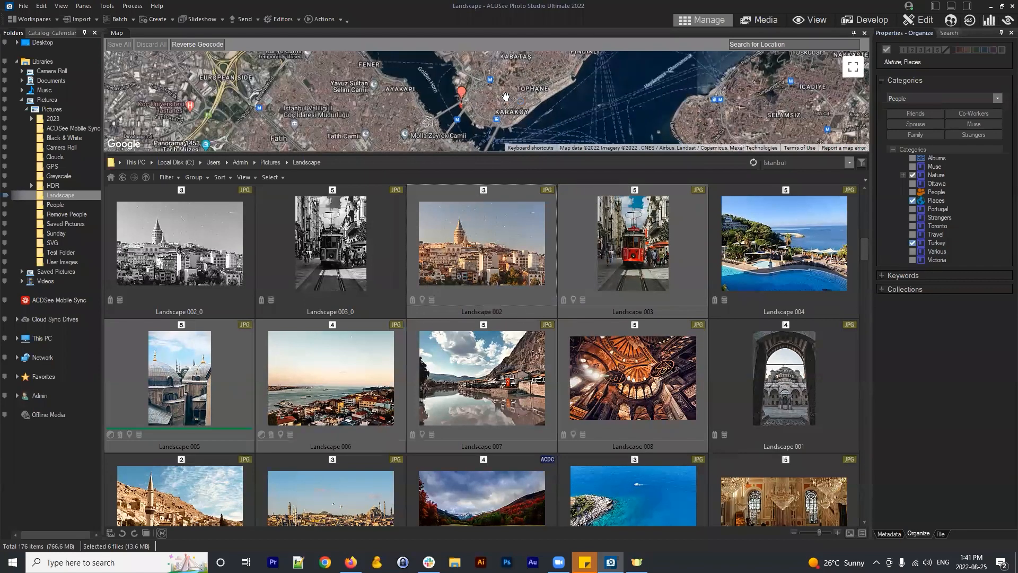
pyautogui.scroll(1, 608, 111)
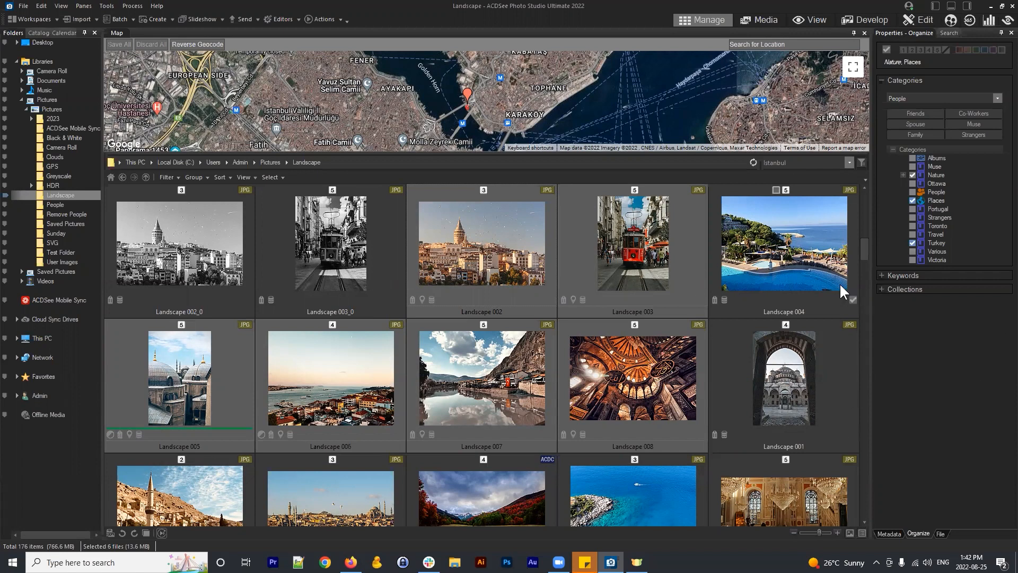
# Copy the metadata of Landscape 002, including GPS Coordinates, IPTC and ACDSee Metadata
pyautogui.click(743, 241)
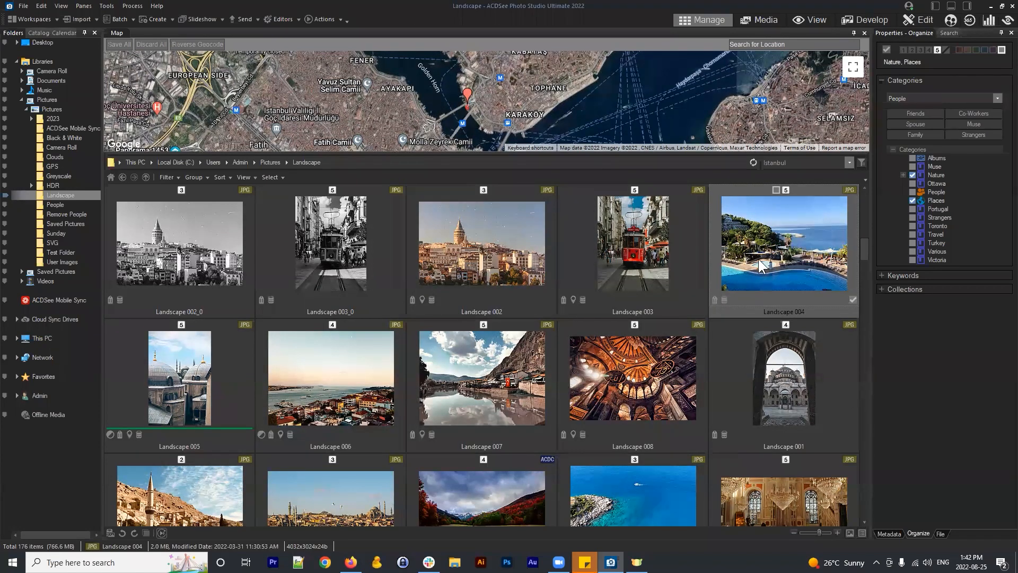
pyautogui.rightClick(758, 253)
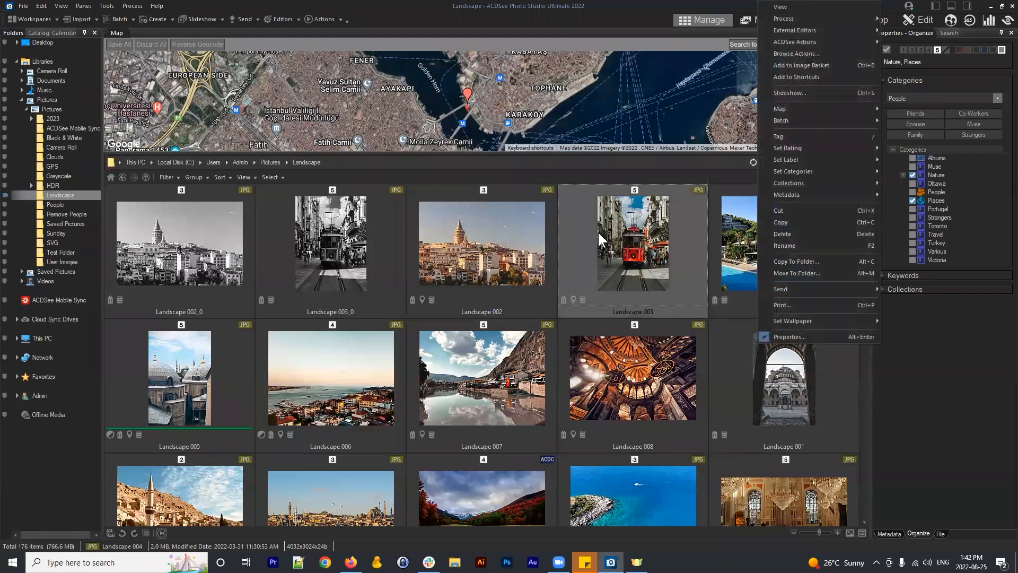
pyautogui.click(500, 252)
pyautogui.rightClick(507, 248)
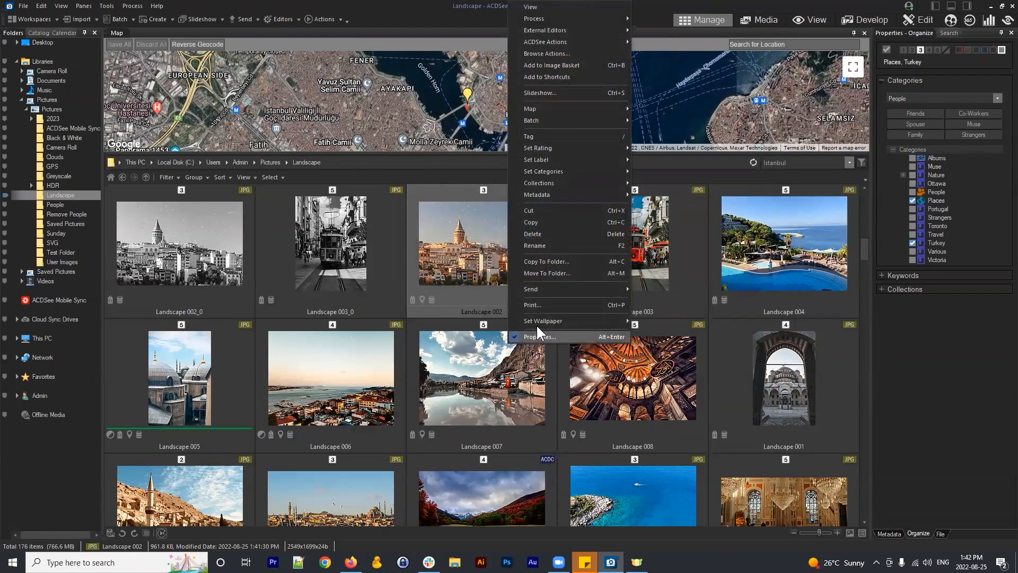
pyautogui.click(558, 194)
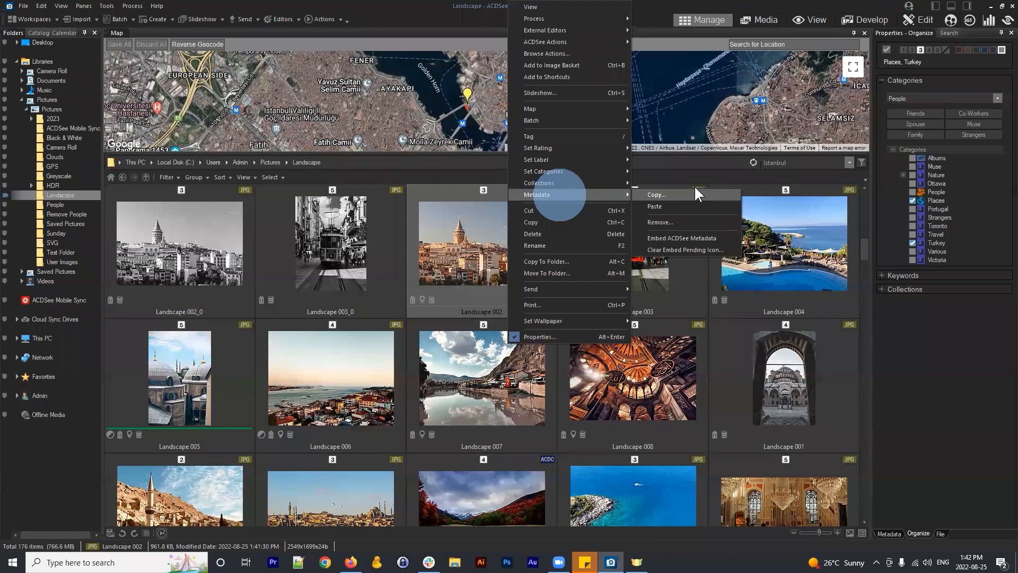
pyautogui.click(693, 195)
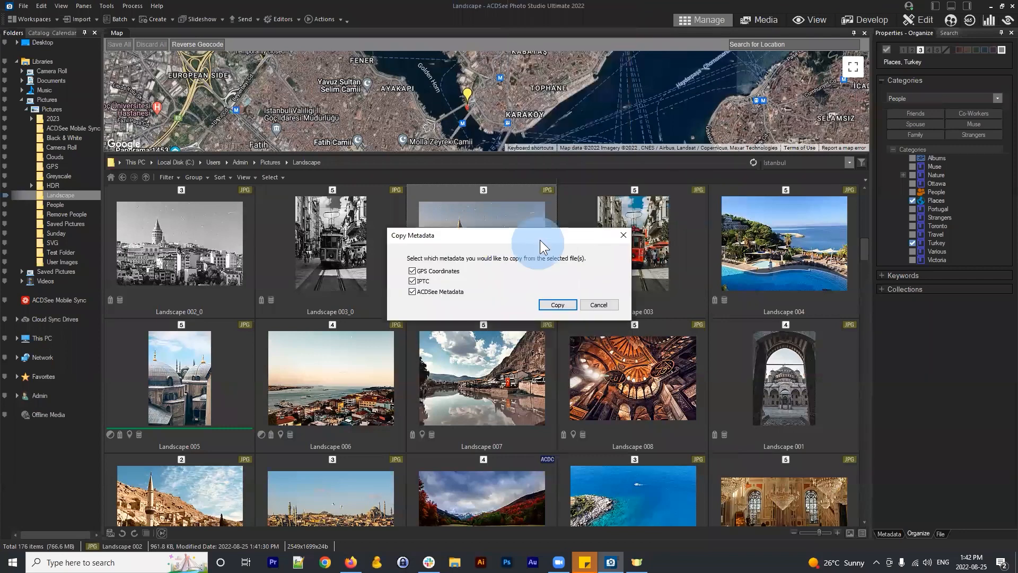
pyautogui.moveTo(540, 239); pyautogui.dragTo(595, 172)
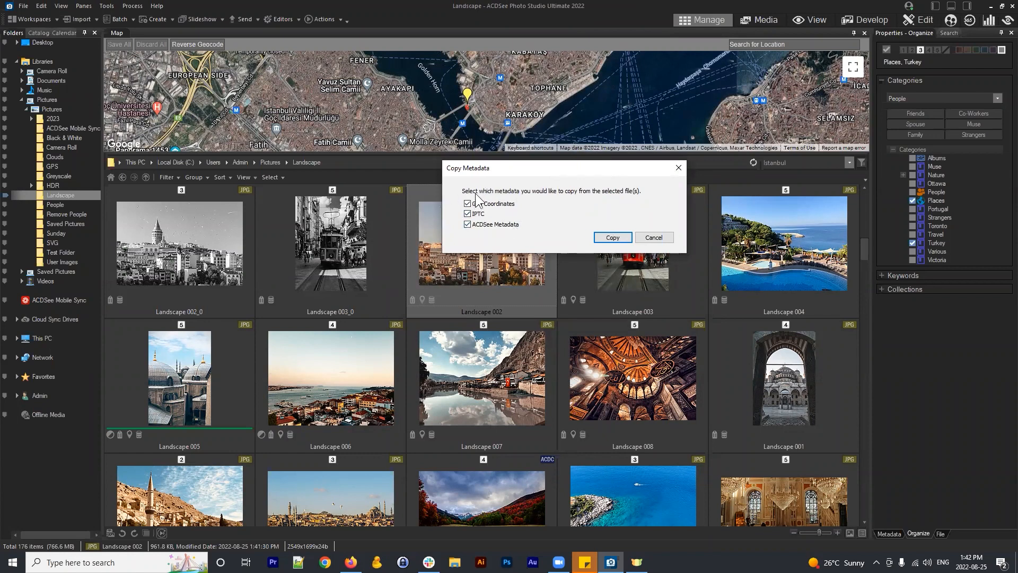
pyautogui.click(467, 213)
pyautogui.click(467, 213)
pyautogui.click(612, 237)
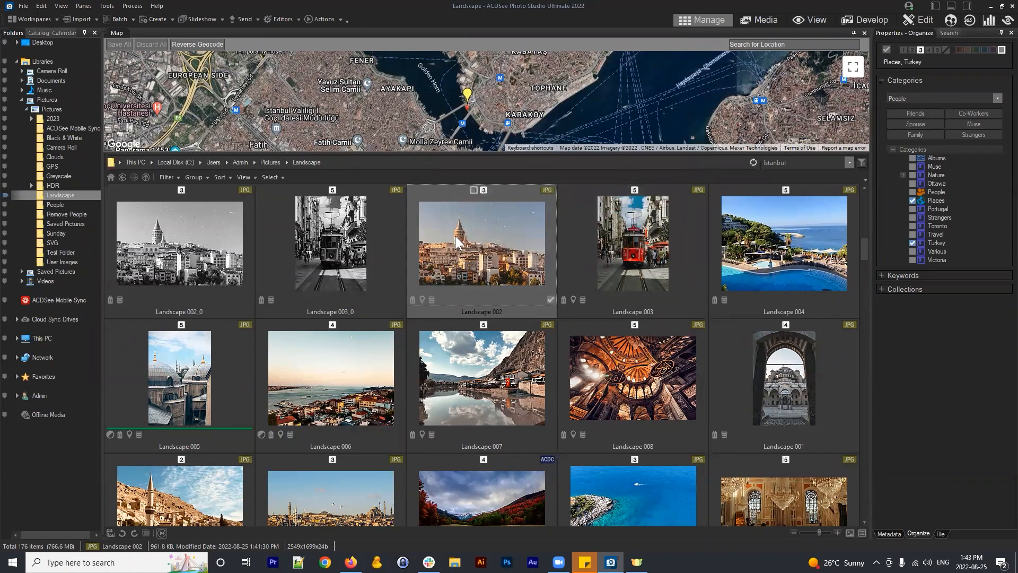
# Select the photos Landscape 009, 010, 016, 036, 013 and 018 together
pyautogui.scroll(-1, 468, 262)
pyautogui.click(210, 391)
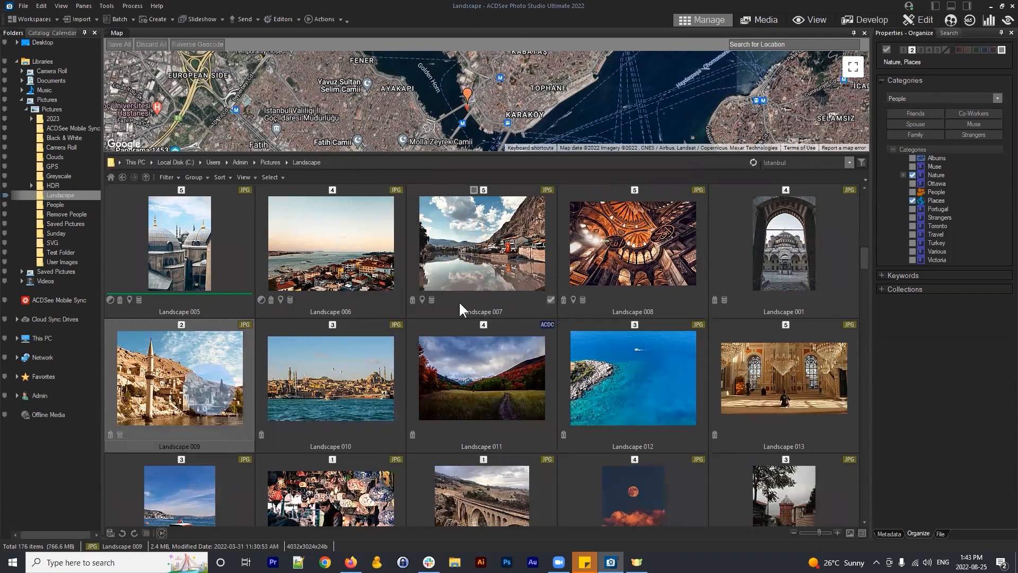
pyautogui.scroll(-1, 530, 310)
pyautogui.keyDown('ctrl'); pyautogui.click(340, 272); pyautogui.keyUp('ctrl')
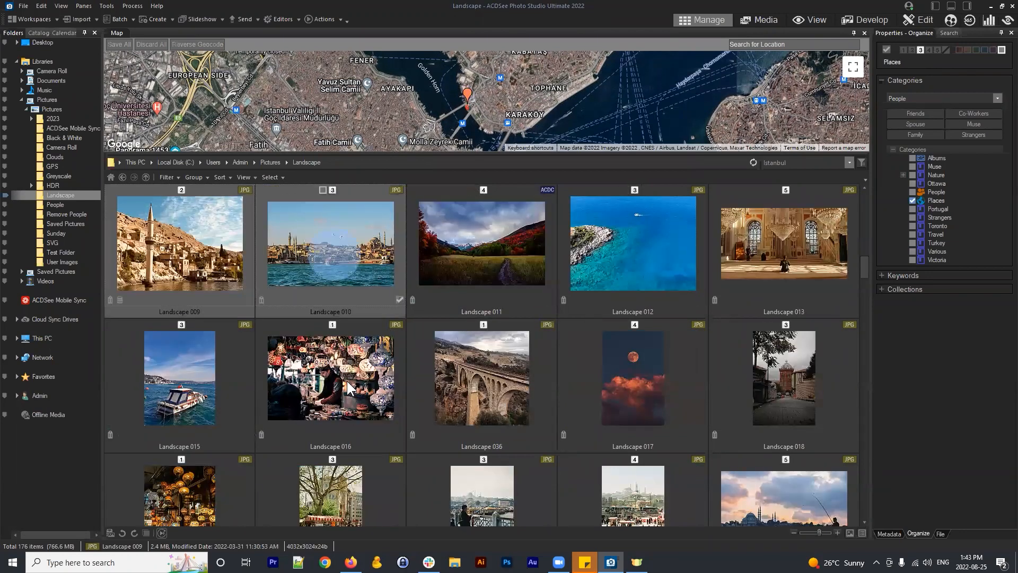
pyautogui.keyDown('ctrl'); pyautogui.click(347, 381); pyautogui.keyUp('ctrl')
pyautogui.keyDown('ctrl'); pyautogui.click(540, 393); pyautogui.keyUp('ctrl')
pyautogui.keyDown('ctrl'); pyautogui.click(783, 242); pyautogui.keyUp('ctrl')
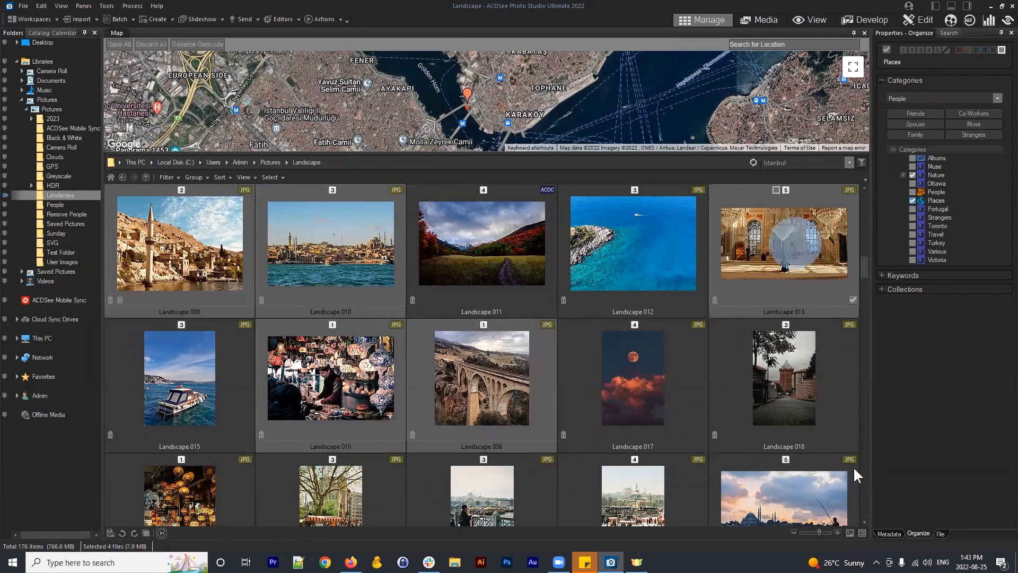
pyautogui.keyDown('ctrl'); pyautogui.click(816, 389); pyautogui.keyUp('ctrl')
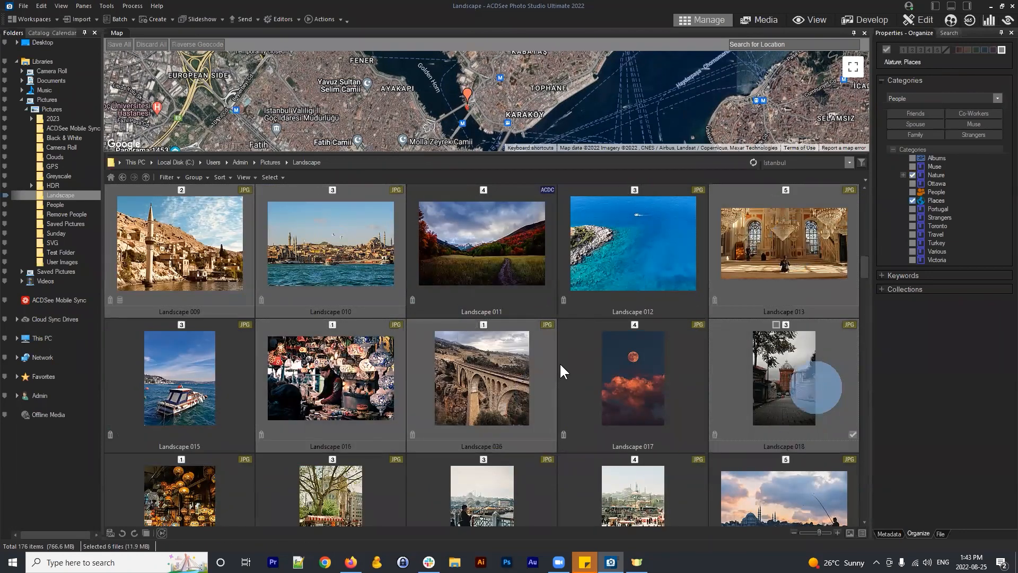
# Paste the copied metadata onto the six selected photos
pyautogui.rightClick(354, 270)
pyautogui.moveTo(414, 205)
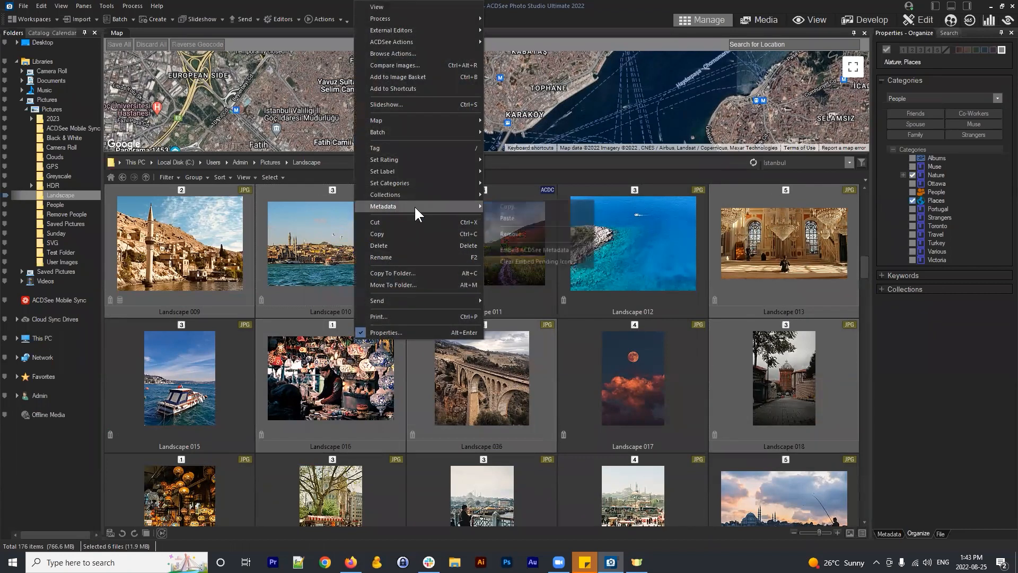
pyautogui.click(542, 215)
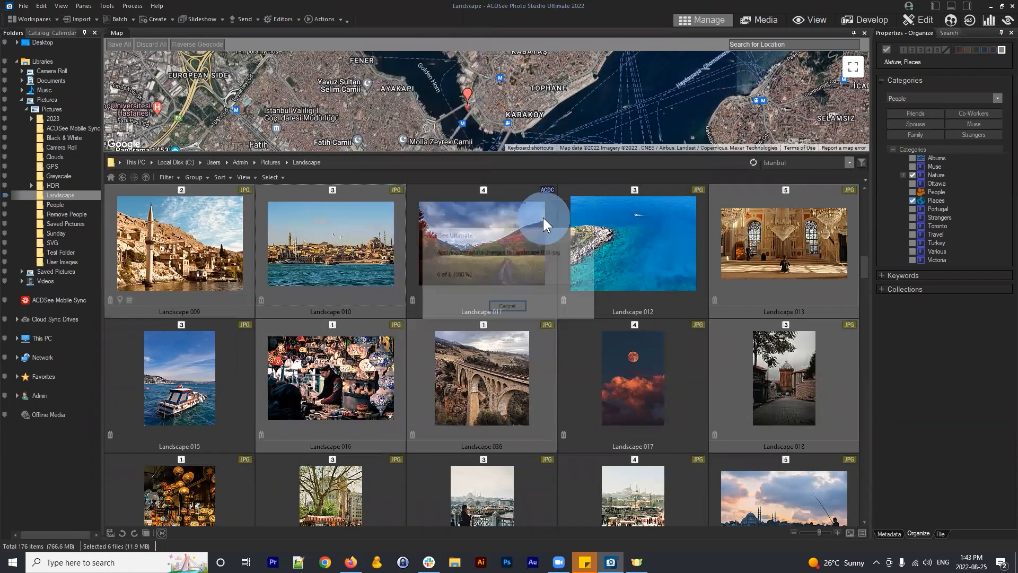
# Enlarge the map pane and select all the Istanbul photos through their shared map pin
pyautogui.click(304, 230)
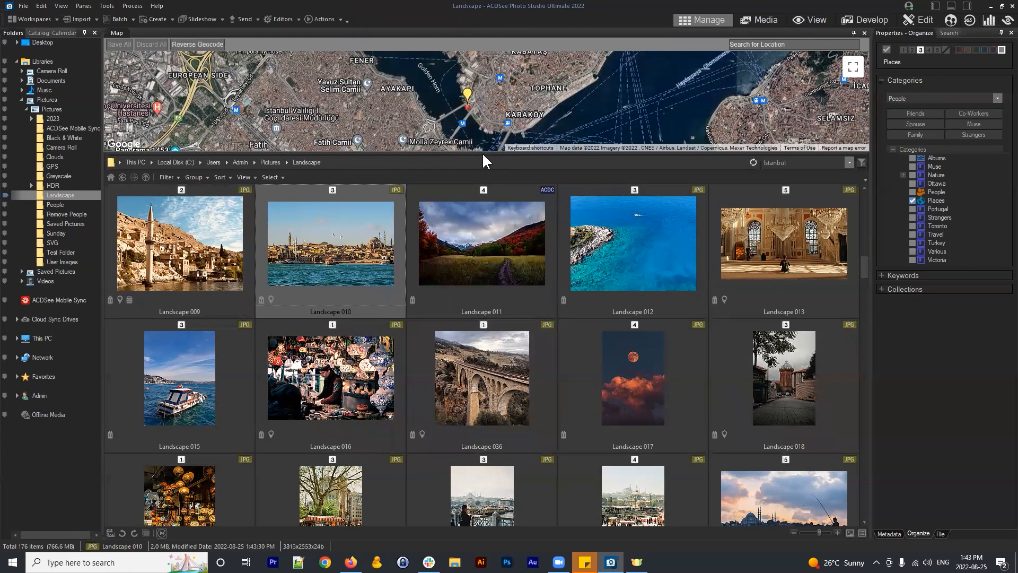
pyautogui.moveTo(482, 154); pyautogui.dragTo(480, 269)
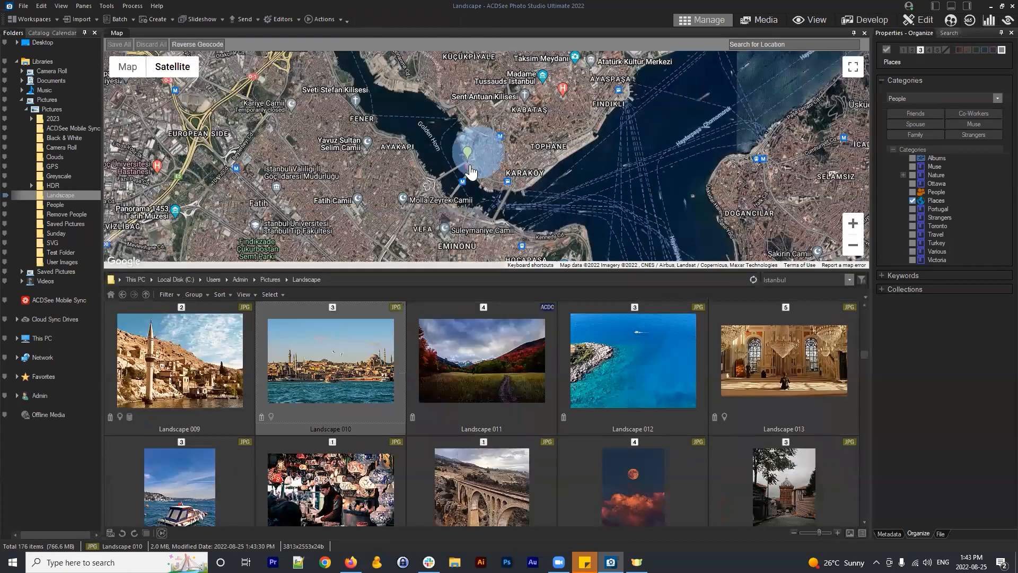
pyautogui.scroll(2, 467, 153)
pyautogui.click(467, 147)
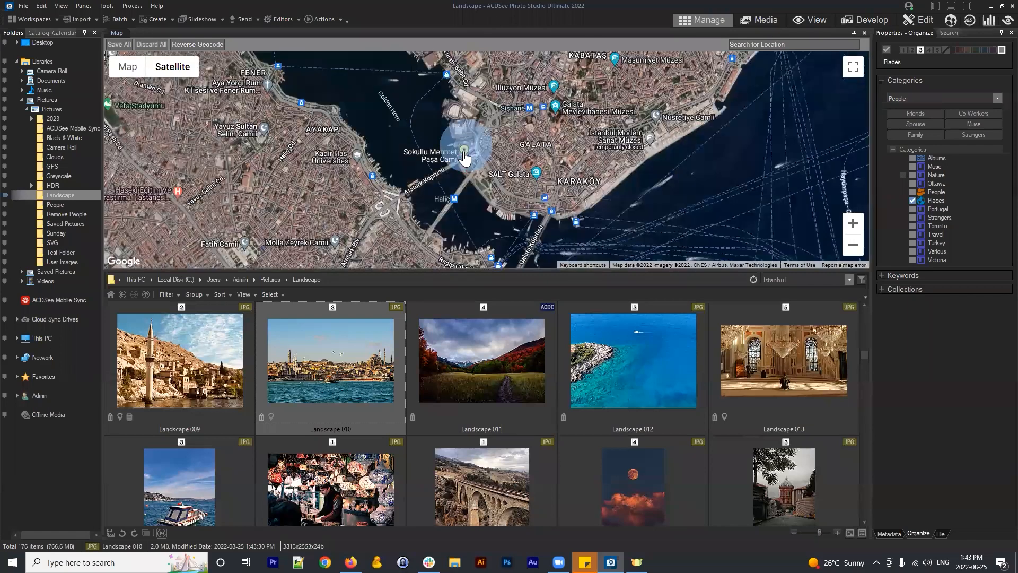
pyautogui.scroll(-1, 562, 392)
pyautogui.scroll(-1, 551, 370)
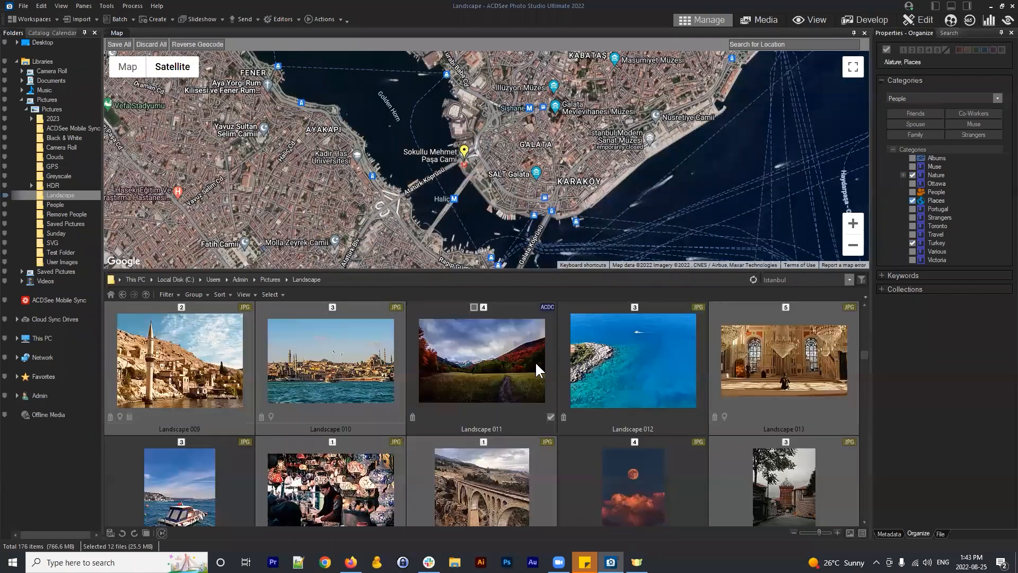
# Save all pending map changes for the selected Istanbul photos
pyautogui.scroll(2, 534, 362)
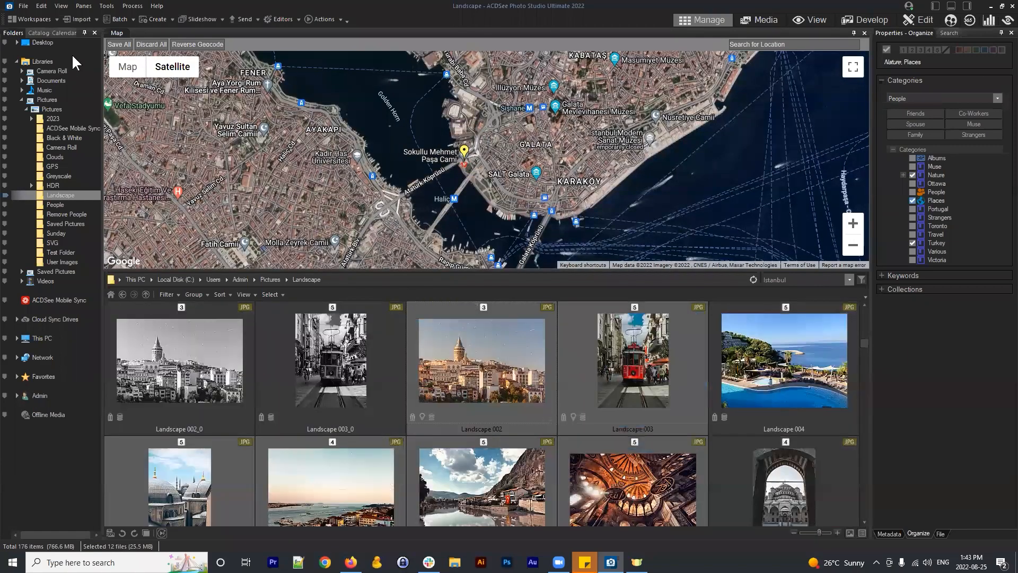
pyautogui.click(119, 44)
pyautogui.scroll(-1, 549, 395)
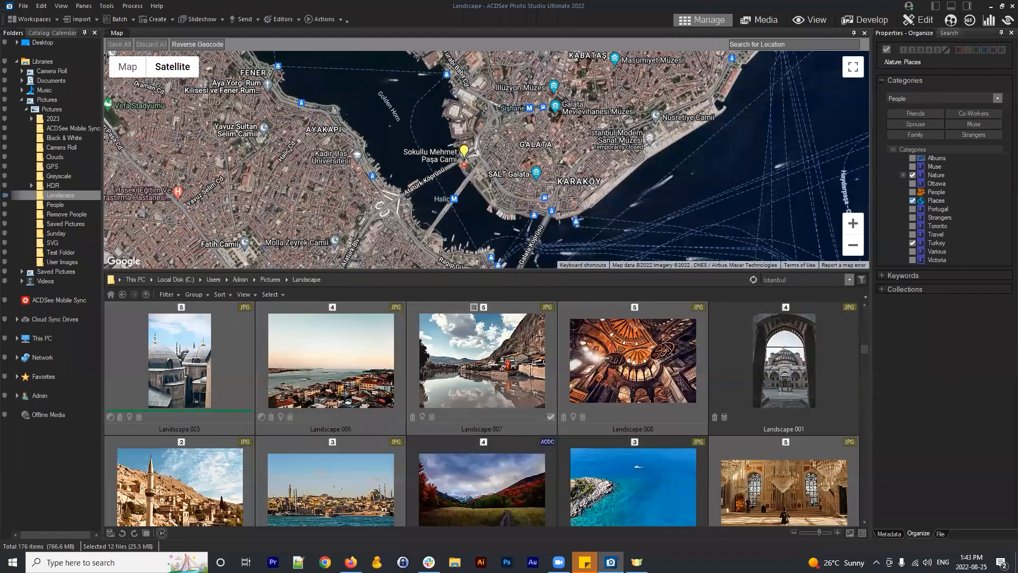
pyautogui.scroll(1, 481, 413)
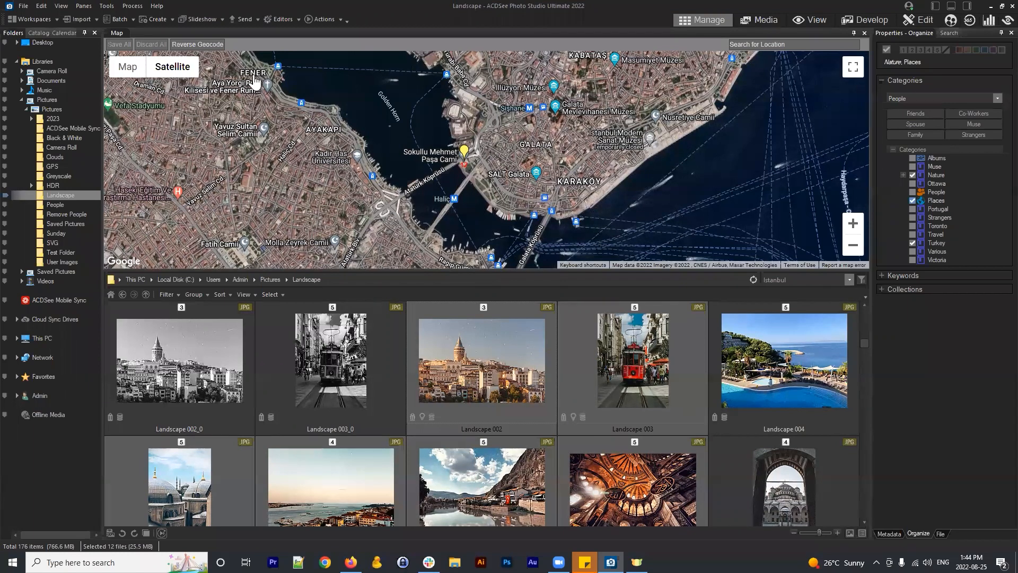
# Reverse geocode the pinned Istanbul photos and save Turkey, TR, İstanbul and Kalafat Caddesi as their location information
pyautogui.click(465, 153)
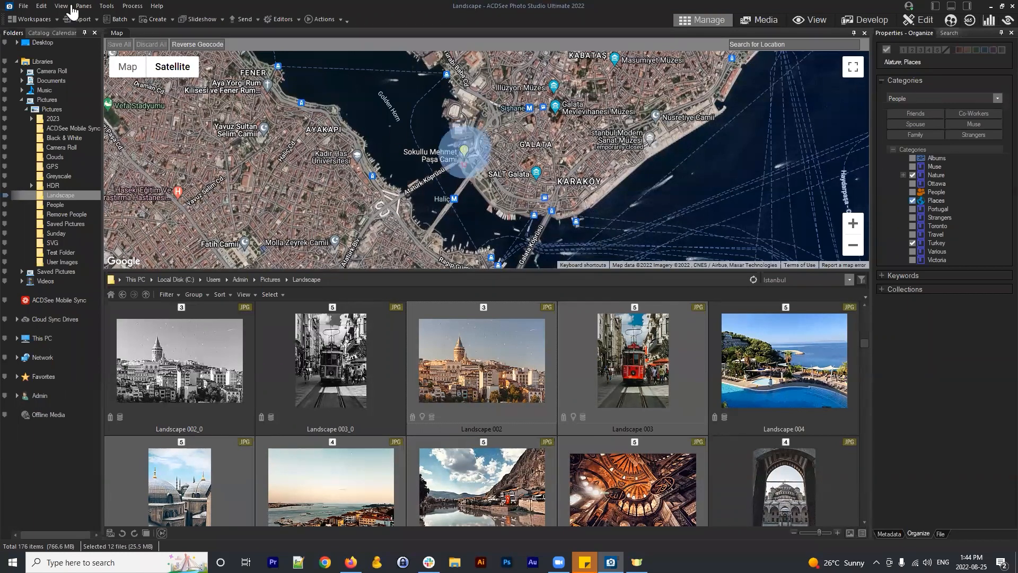
pyautogui.click(203, 47)
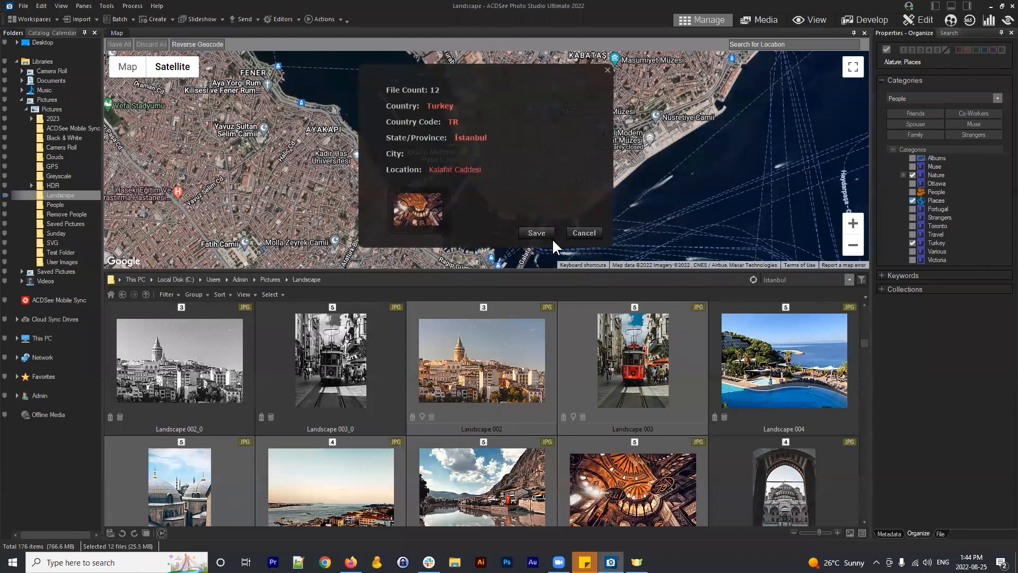
pyautogui.click(537, 232)
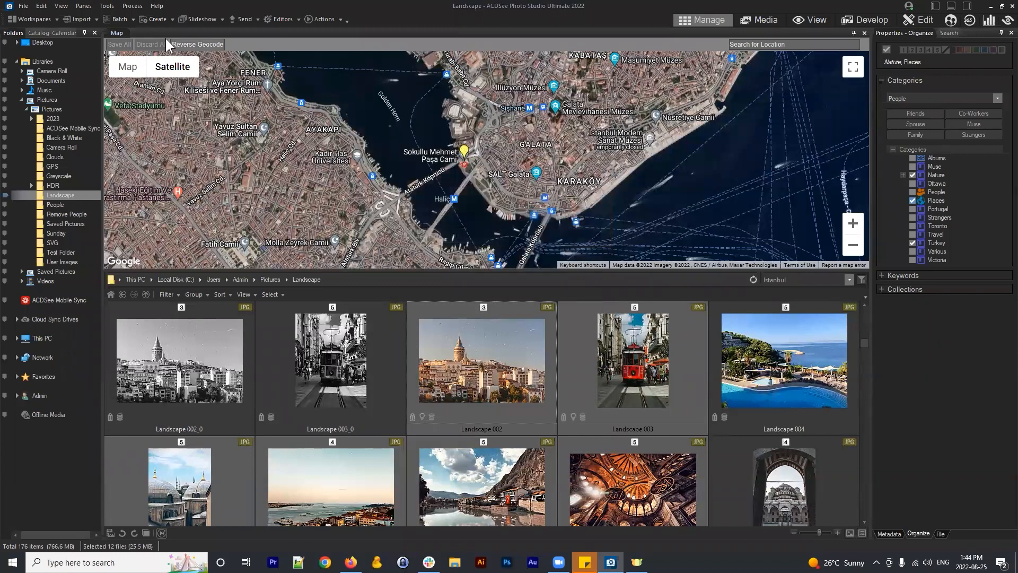
pyautogui.click(204, 44)
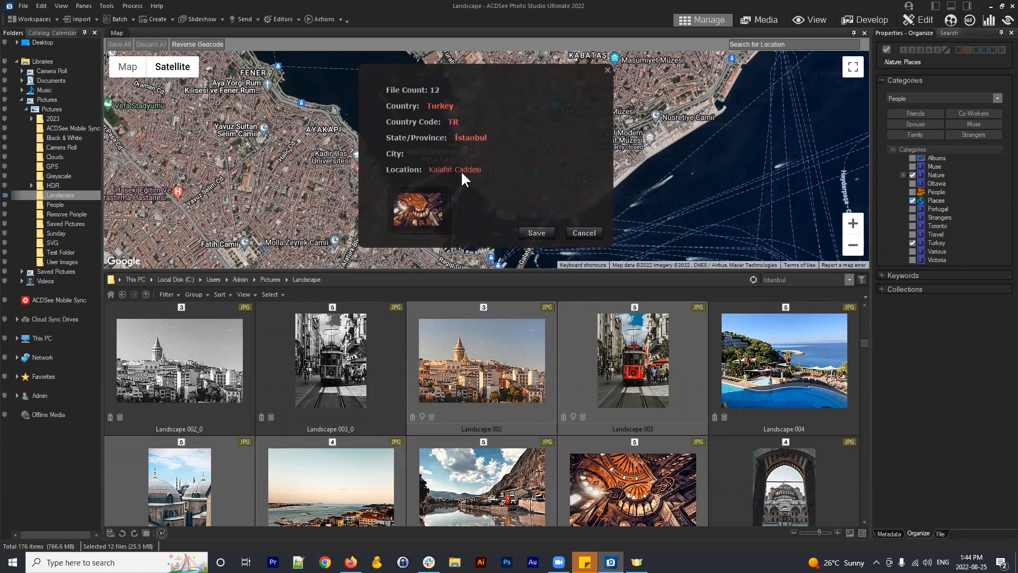
pyautogui.click(537, 233)
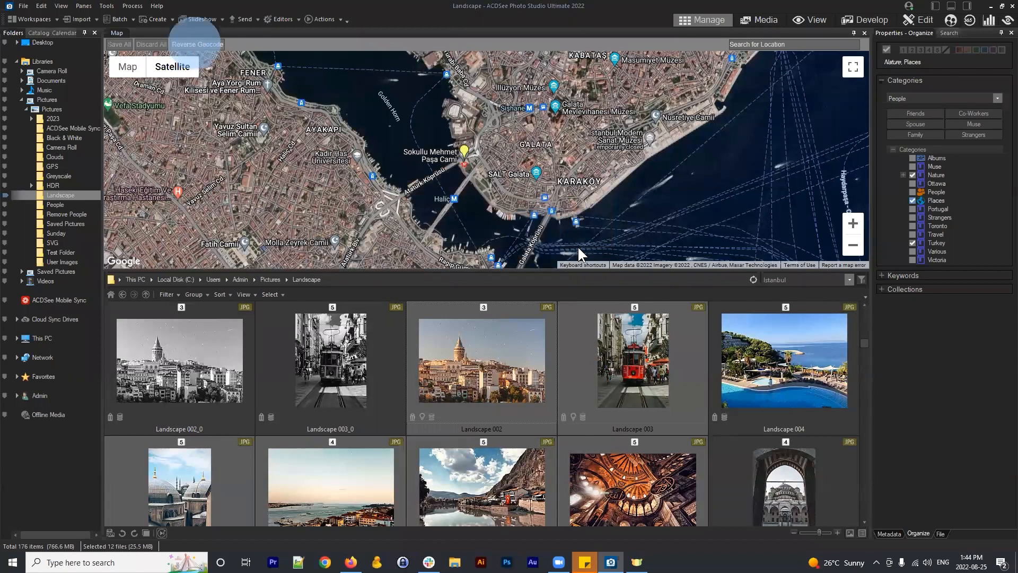
pyautogui.click(537, 234)
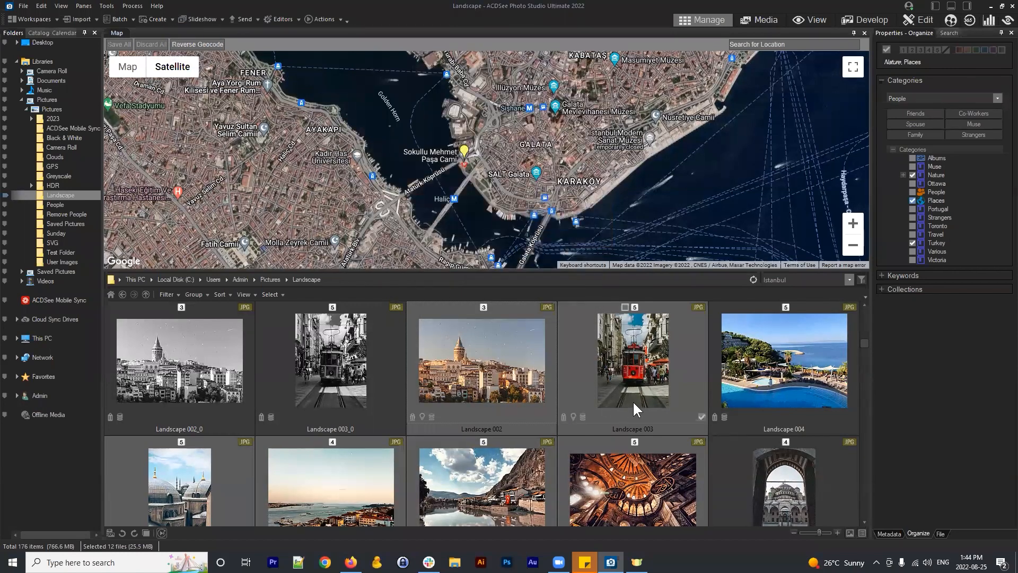
# Select photos without a map pin, such as Landscape 021 and 025, and check whether Reverse Geocode is available
pyautogui.click(636, 401)
pyautogui.scroll(-4, 700, 402)
pyautogui.click(630, 366)
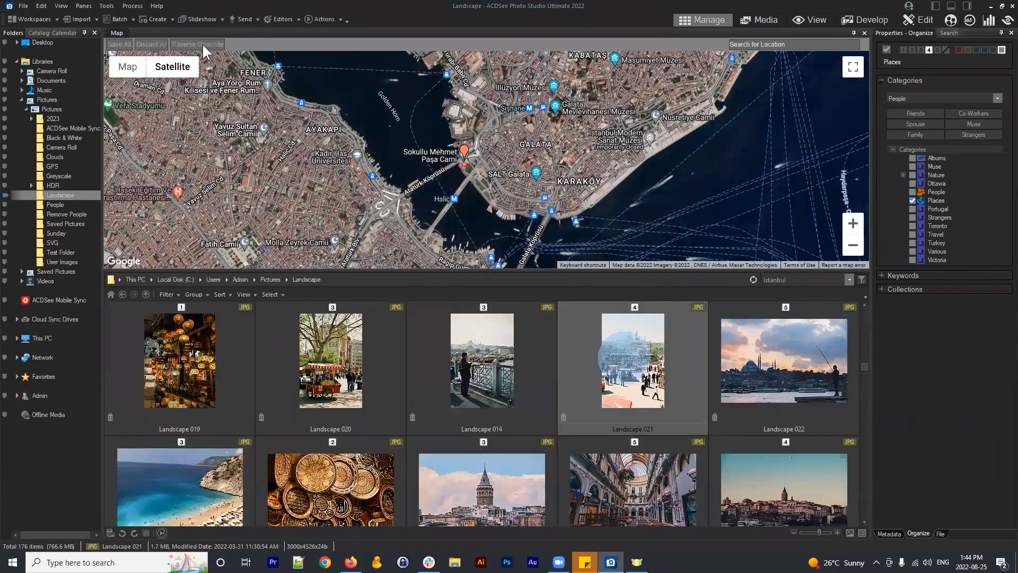
pyautogui.click(635, 479)
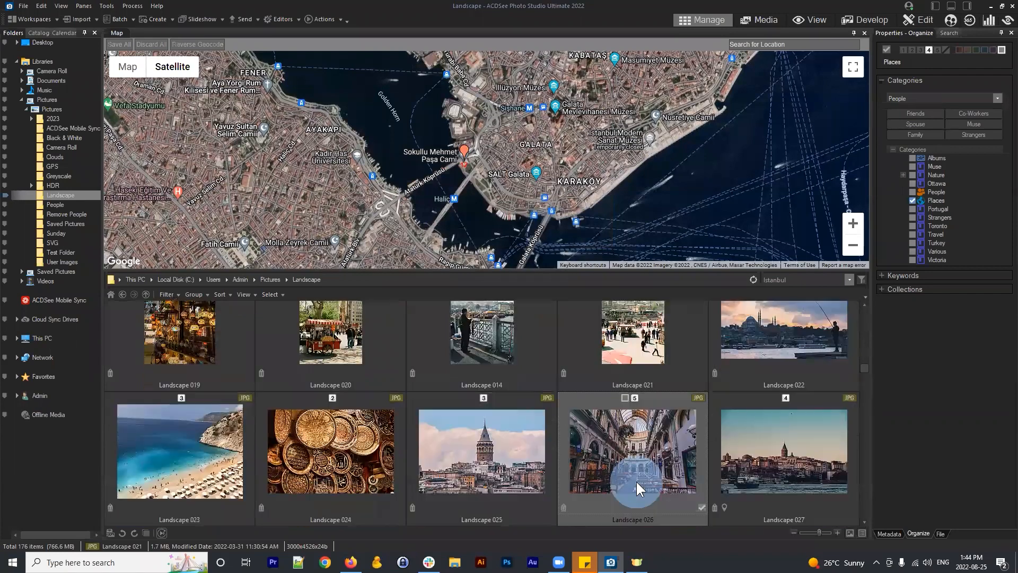
pyautogui.click(733, 467)
pyautogui.click(621, 438)
pyautogui.scroll(-1, 605, 422)
pyautogui.click(538, 366)
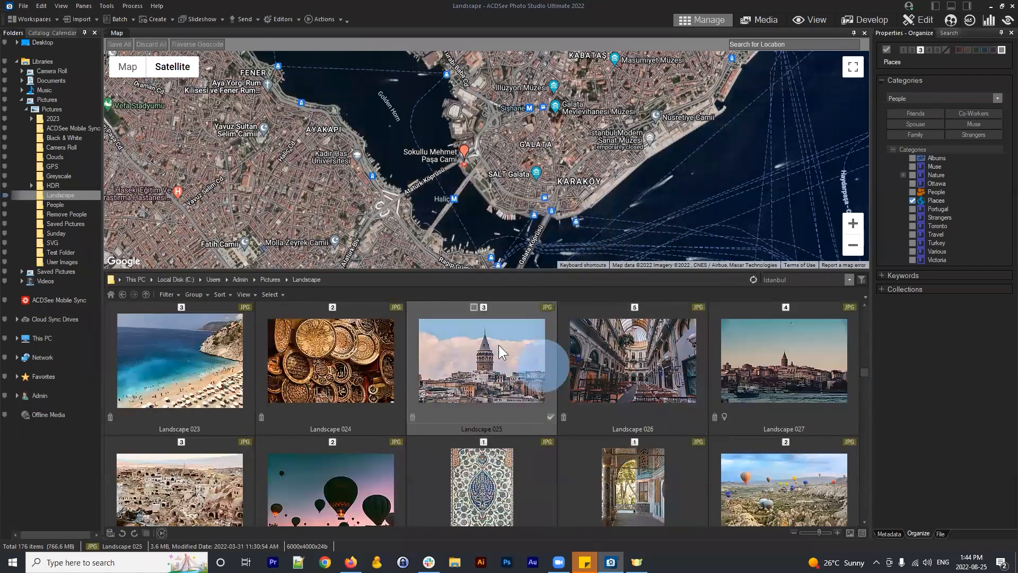
pyautogui.rightClick(473, 350)
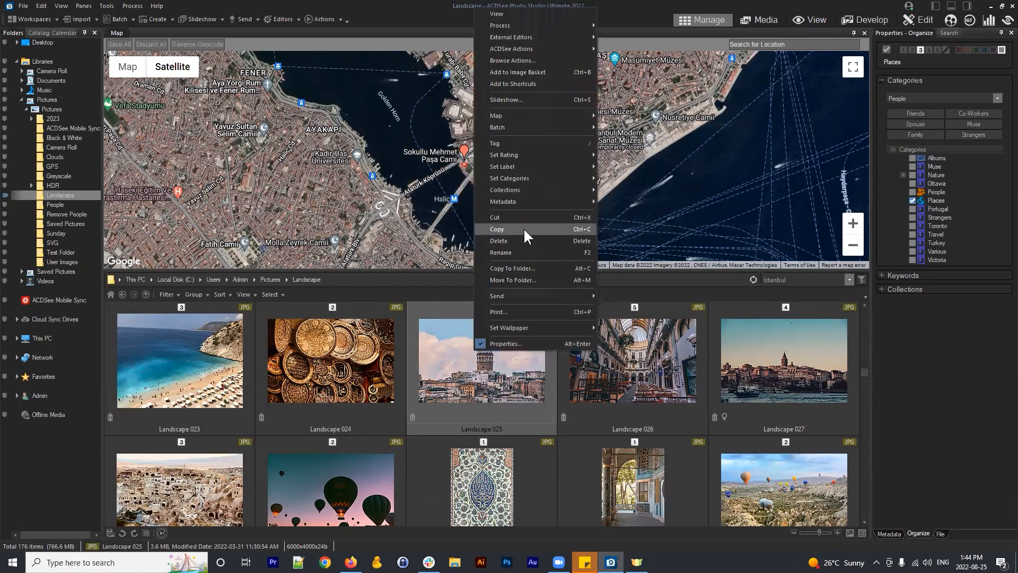
pyautogui.click(528, 202)
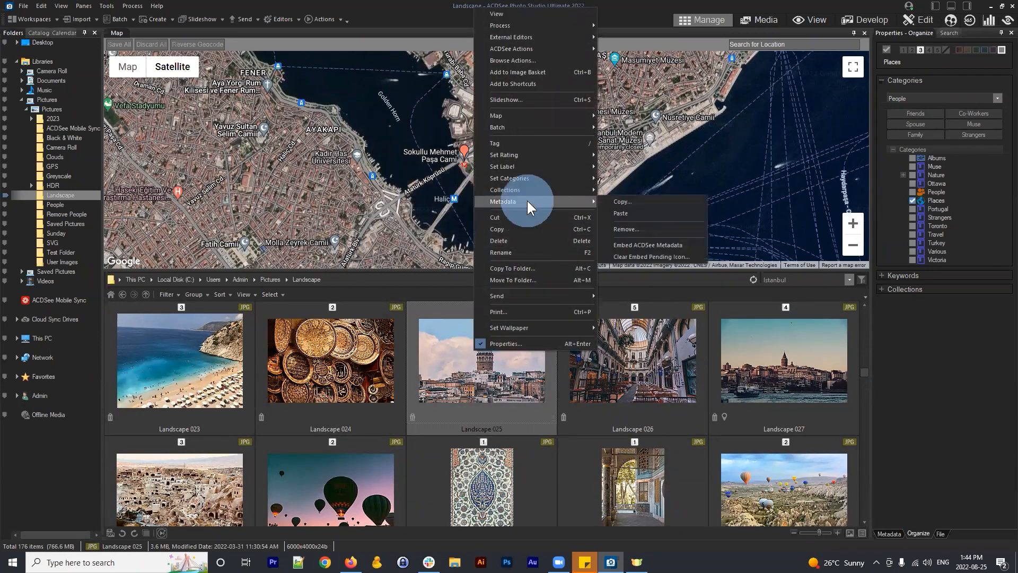
pyautogui.click(431, 204)
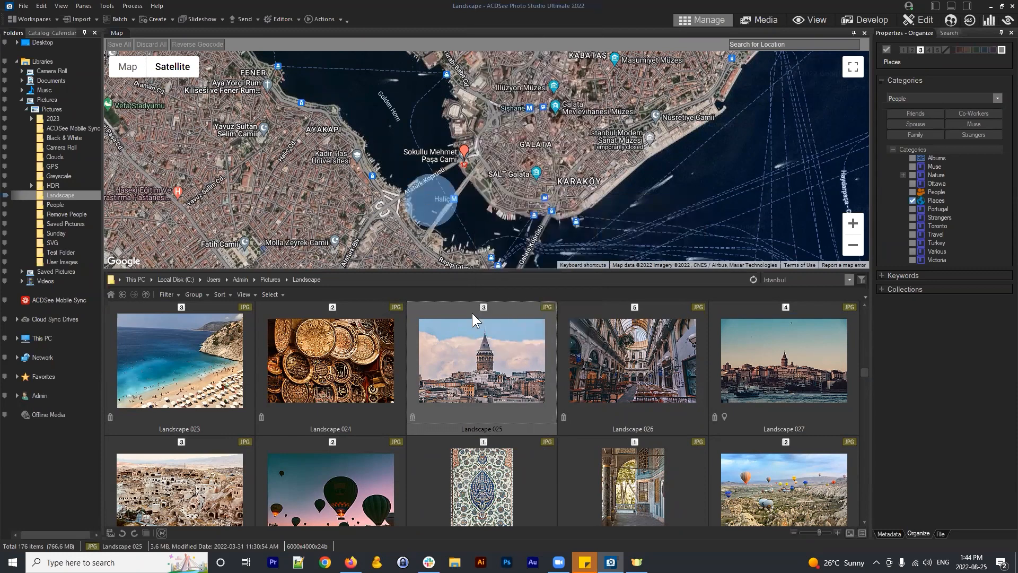
pyautogui.click(468, 388)
pyautogui.click(198, 45)
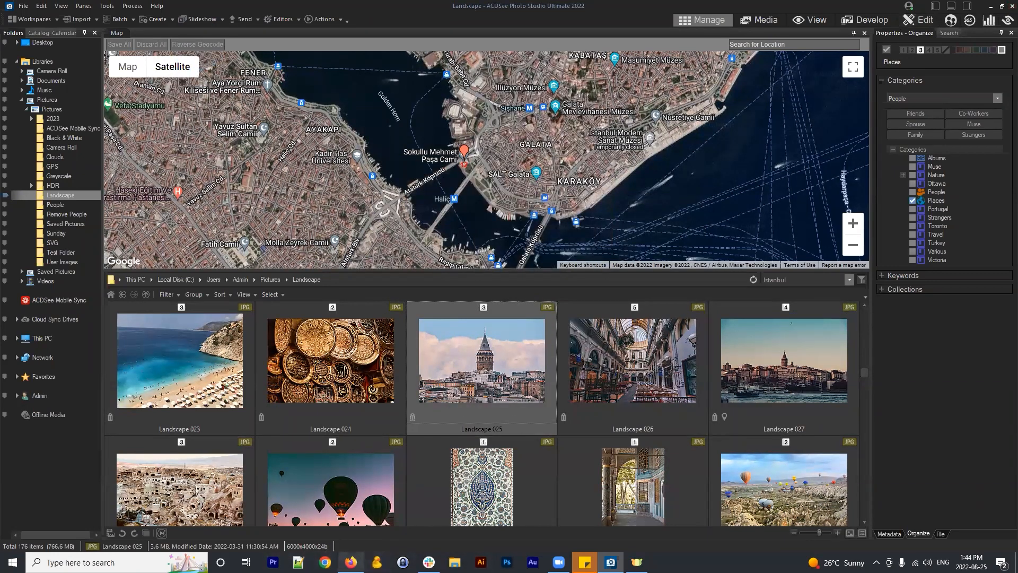
pyautogui.click(325, 562)
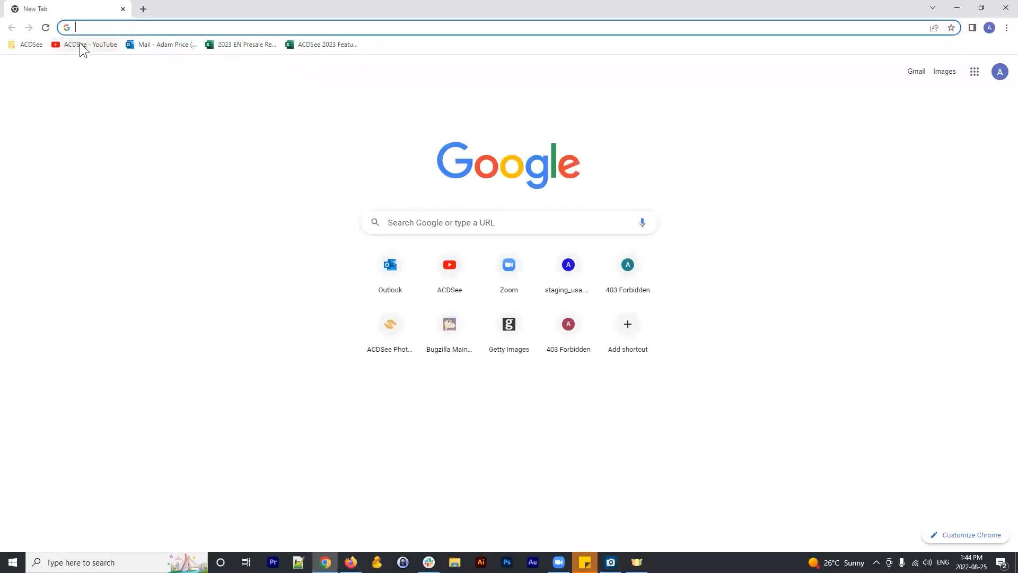
pyautogui.click(1005, 9)
# Open the ACDSee online help contents in the browser and search for "reverse geocode"
pyautogui.click(157, 6)
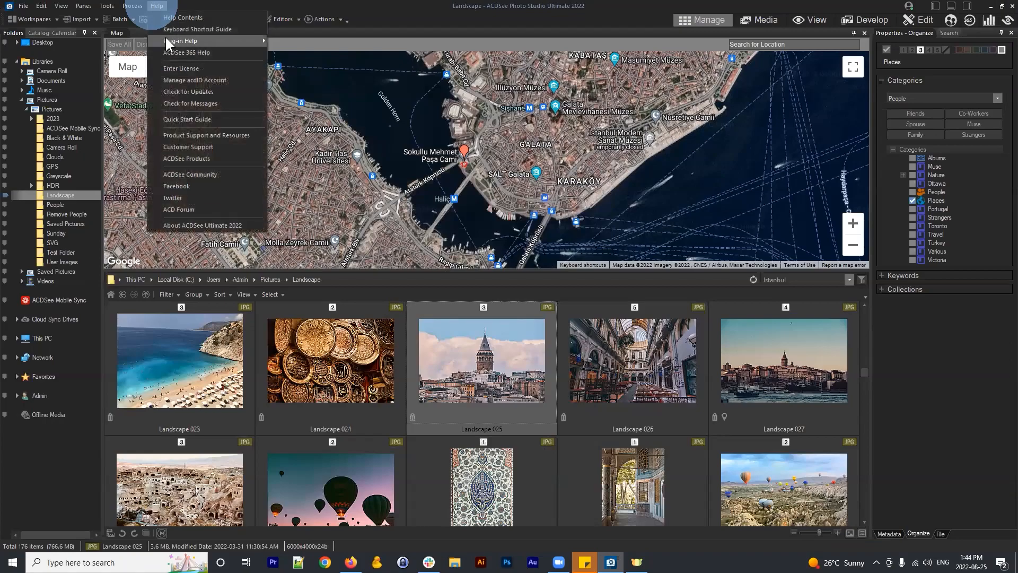
pyautogui.click(194, 18)
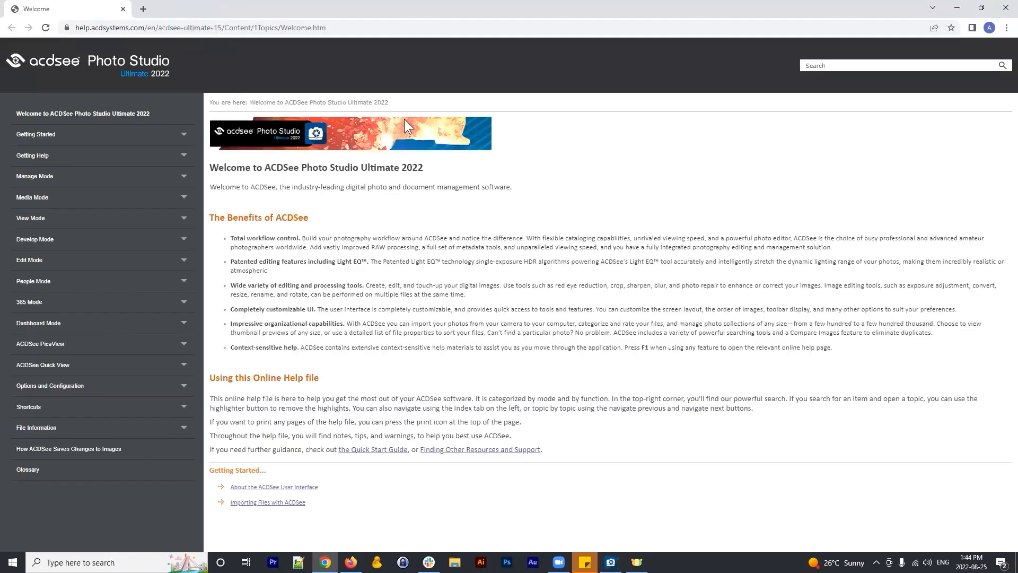
pyautogui.click(839, 65)
pyautogui.write('reverse geocode')
pyautogui.press('Return')
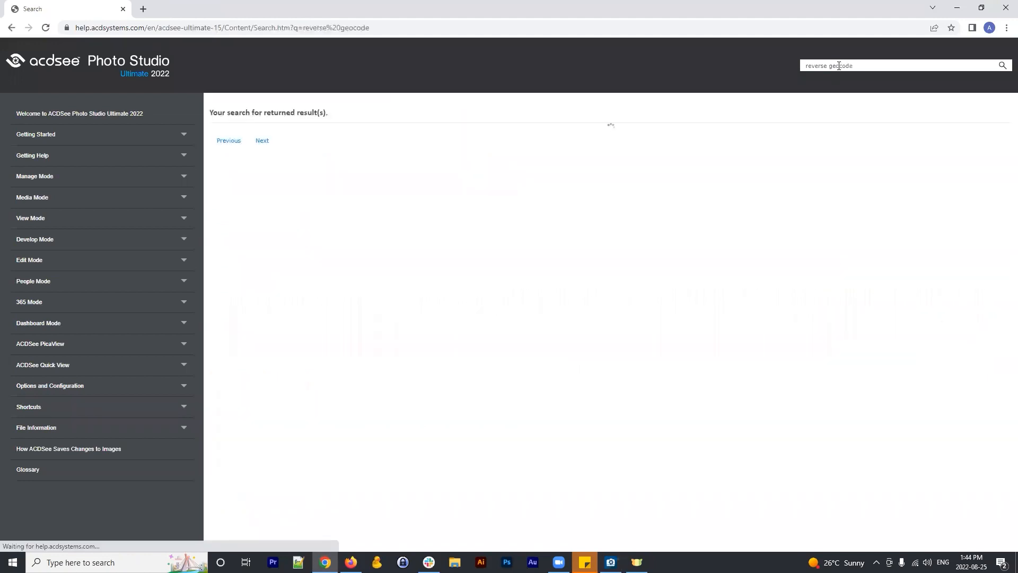
# Open the Using the Map Pane help topic and find "reverse geo" on the page
pyautogui.click(255, 147)
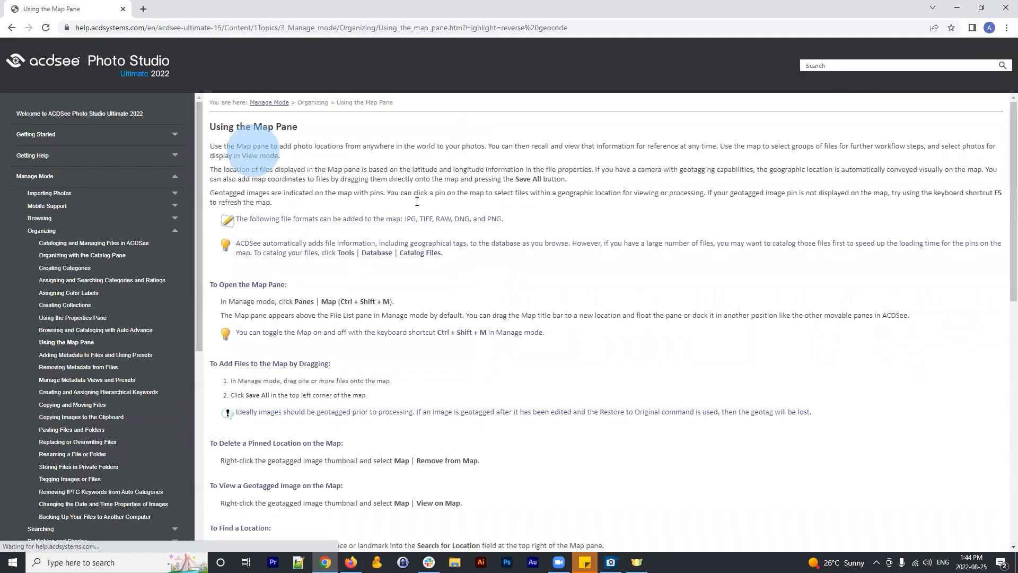
pyautogui.hotkey('ctrl', 'f')
pyautogui.write('rever')
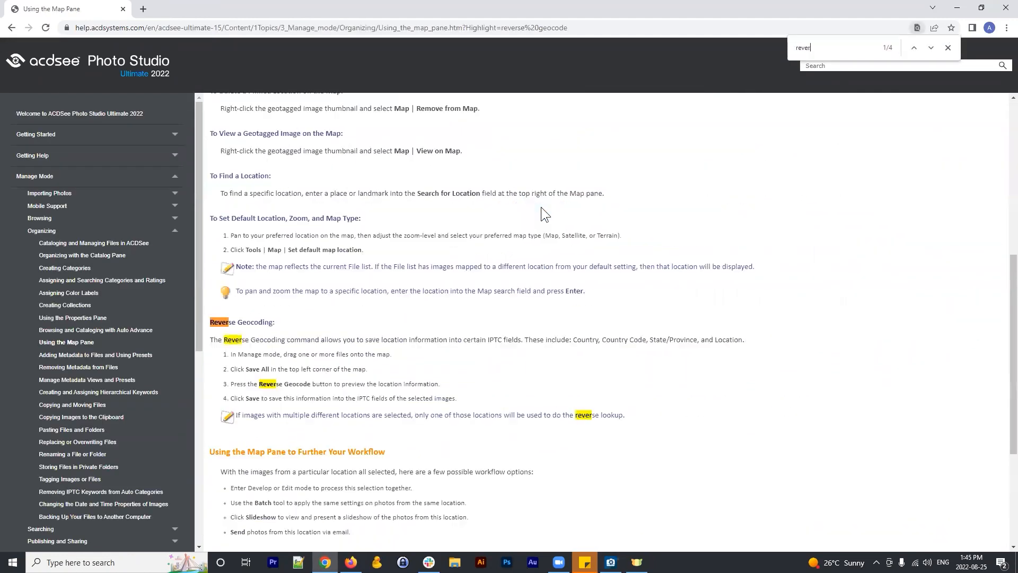
pyautogui.write('se geo')
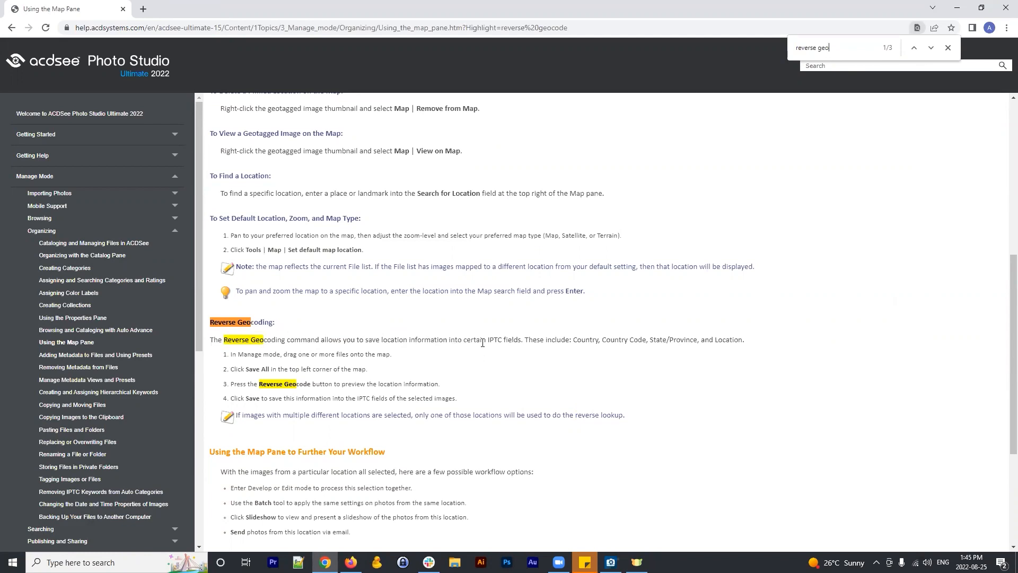
# Read the Reverse Geocoding section for the IPTC fields it fills and the steps for saving location information
pyautogui.moveTo(577, 340); pyautogui.dragTo(631, 341)
pyautogui.click(730, 339)
pyautogui.moveTo(251, 370); pyautogui.dragTo(404, 370)
pyautogui.click(273, 386)
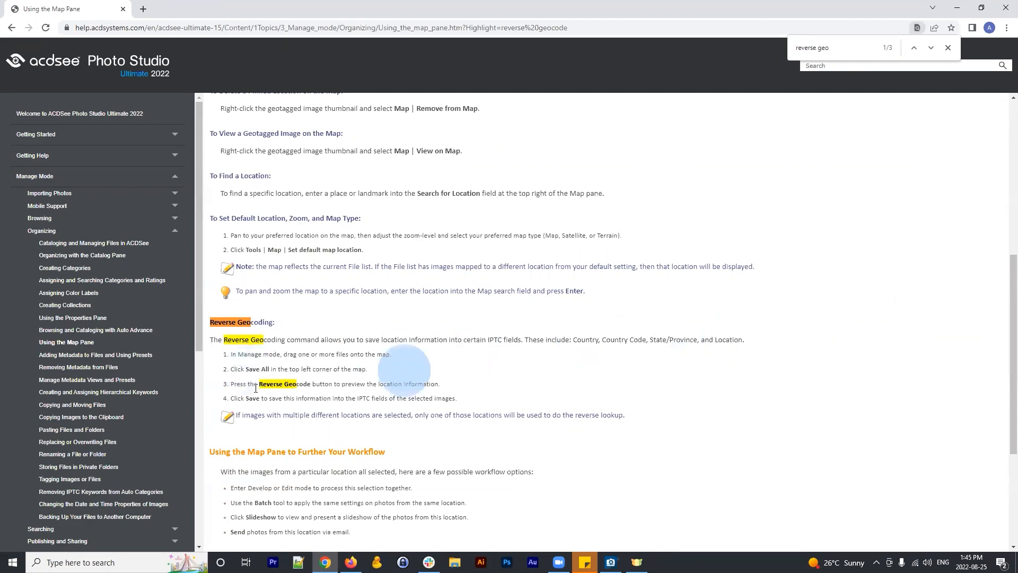
pyautogui.moveTo(272, 384); pyautogui.dragTo(359, 383)
pyautogui.click(356, 382)
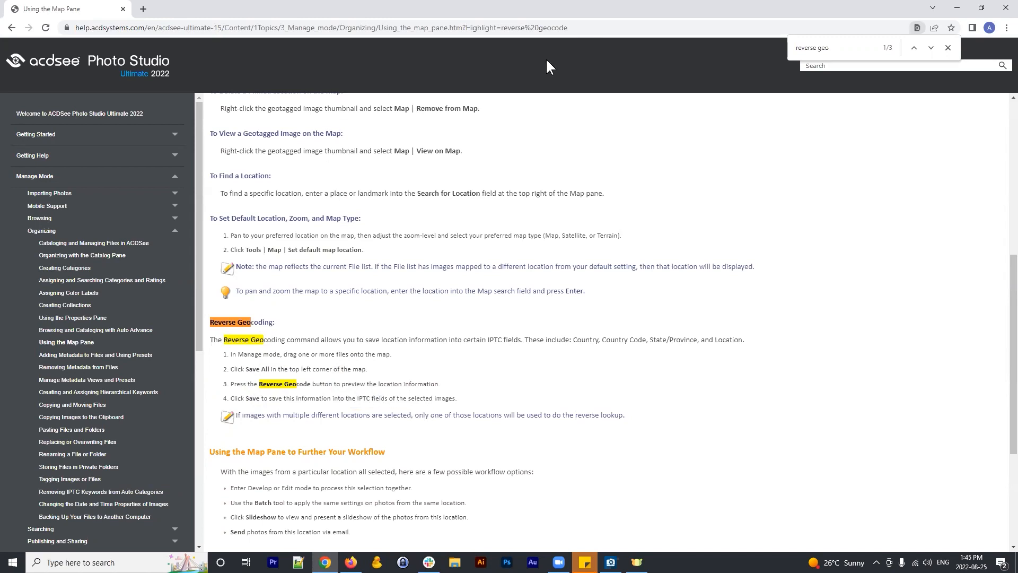
# Return to ACDSee Photo Studio and select all the Istanbul photos again through their map pin
pyautogui.click(957, 8)
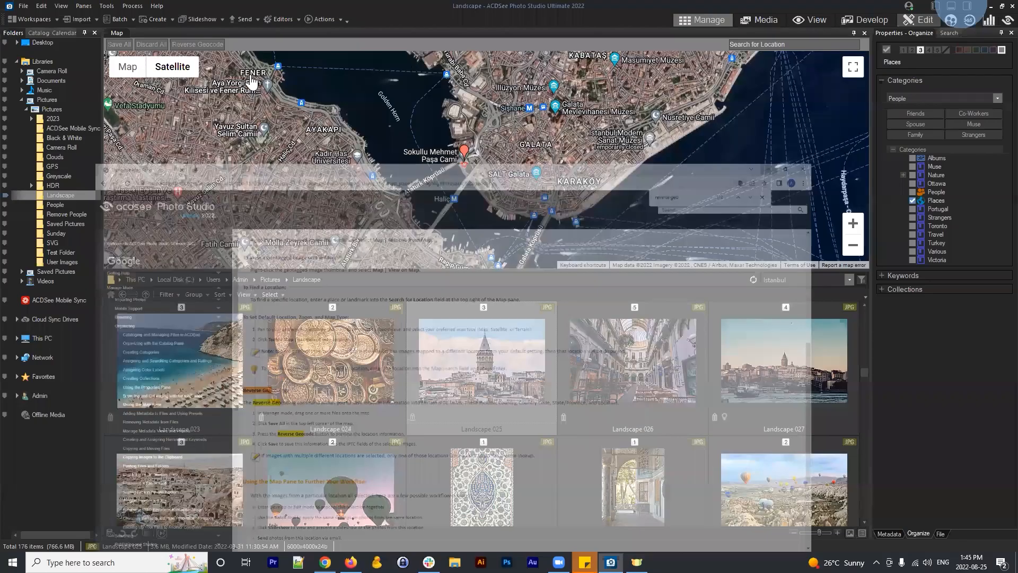
pyautogui.click(574, 391)
pyautogui.scroll(2, 463, 170)
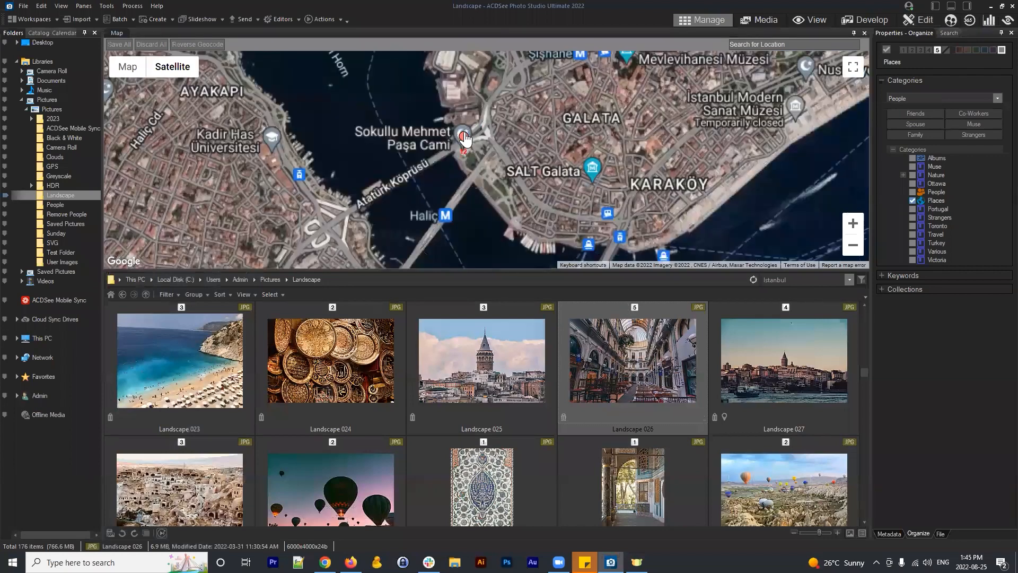
pyautogui.click(464, 139)
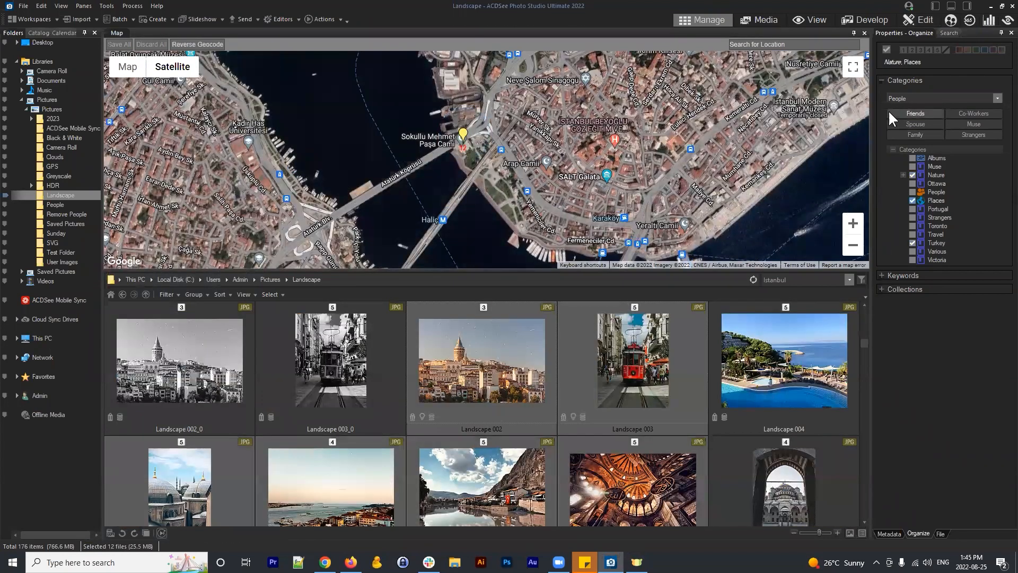
# Review the EXIF and IPTC metadata of the Istanbul selection and Landscape 002, checking the saved location fields
pyautogui.click(889, 533)
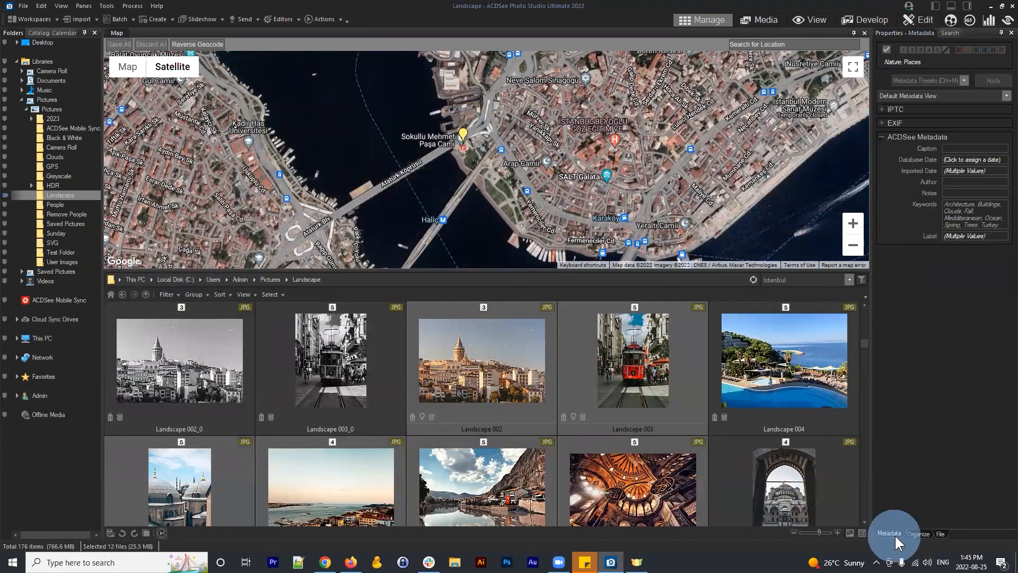
pyautogui.click(889, 125)
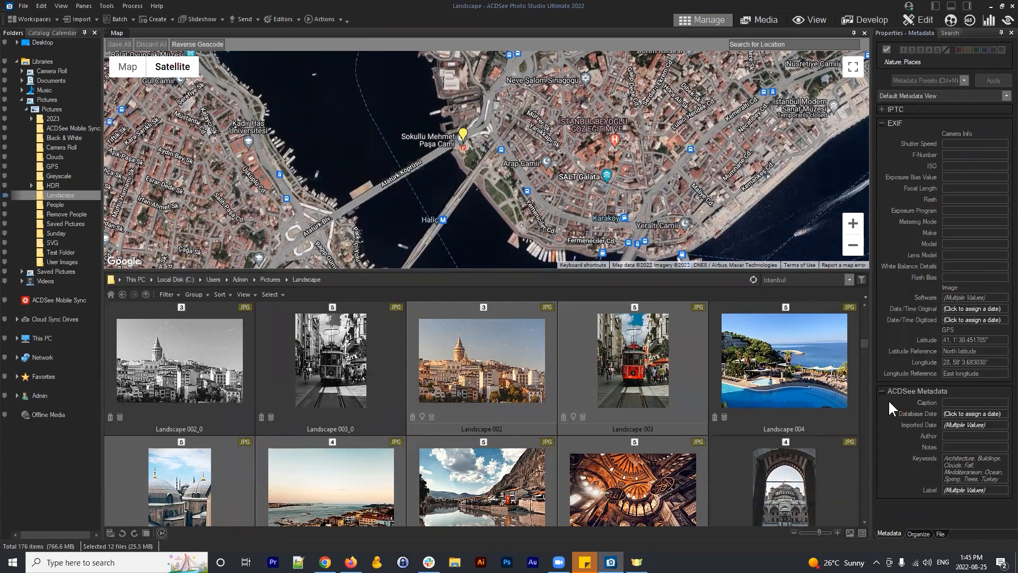
pyautogui.click(437, 365)
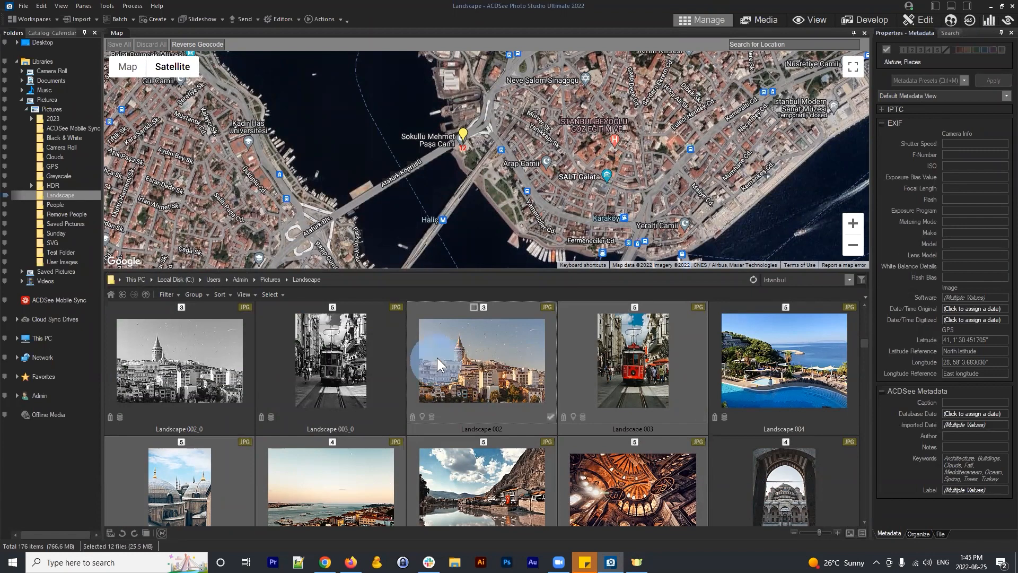
pyautogui.click(970, 465)
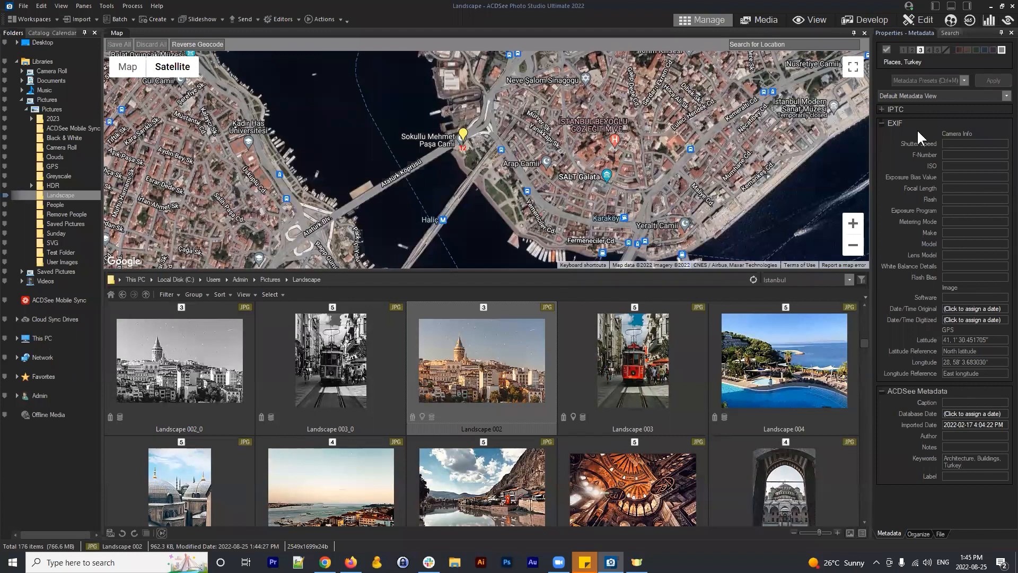
pyautogui.click(889, 109)
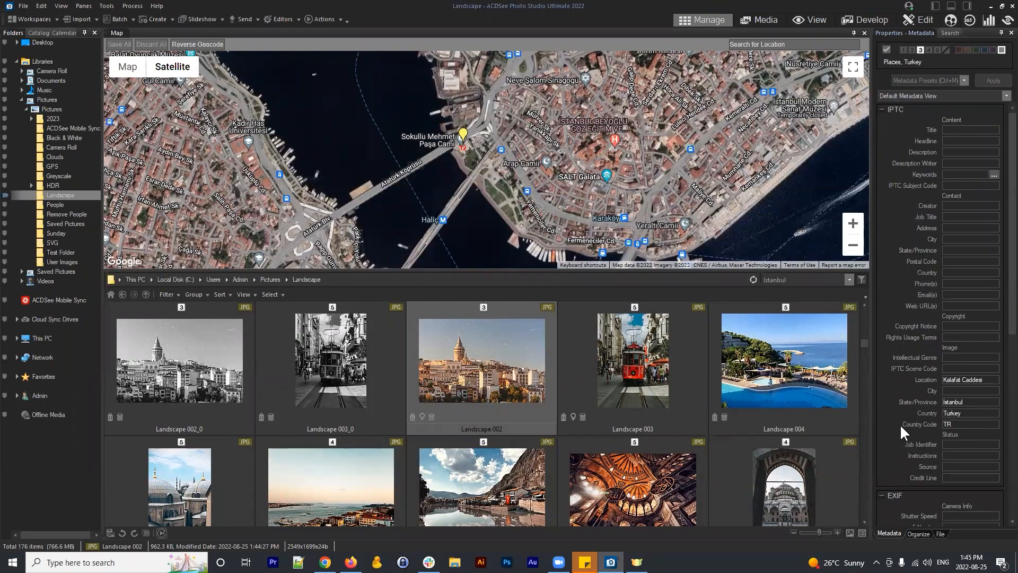
pyautogui.click(892, 495)
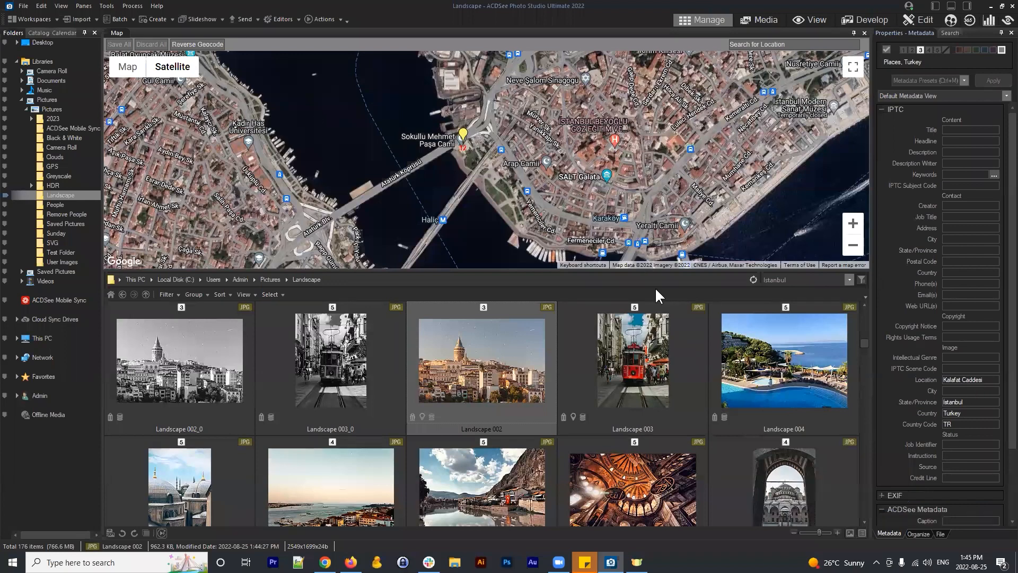
# Geotag Landscape 004 on the Üsküdar waterfront near Doğancılar on the map and save the new pin location
pyautogui.click(662, 339)
pyautogui.click(795, 352)
pyautogui.scroll(-3, 711, 158)
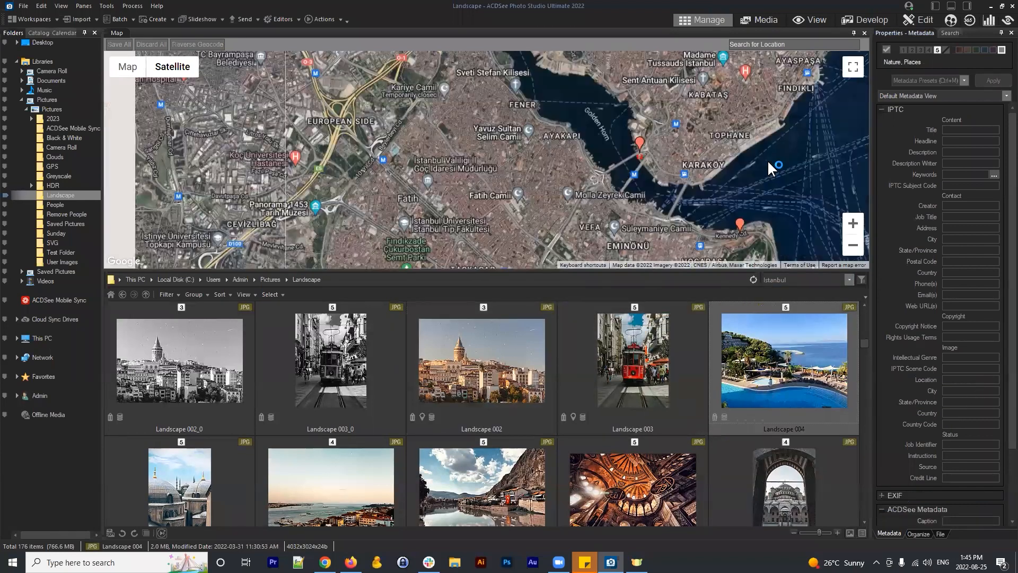
pyautogui.moveTo(549, 155); pyautogui.dragTo(524, 119)
pyautogui.moveTo(685, 143); pyautogui.dragTo(594, 129)
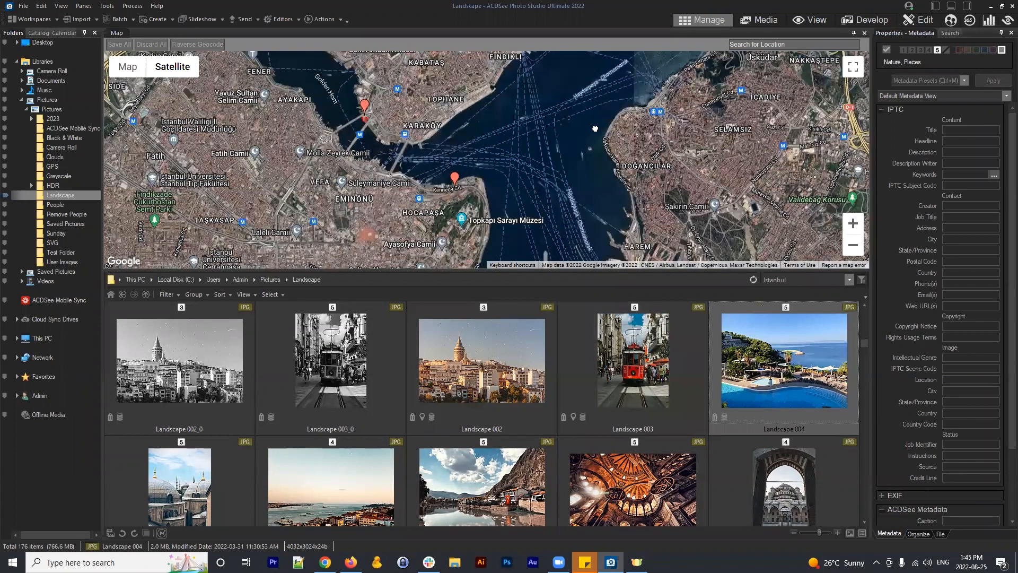
pyautogui.moveTo(761, 378); pyautogui.dragTo(590, 159)
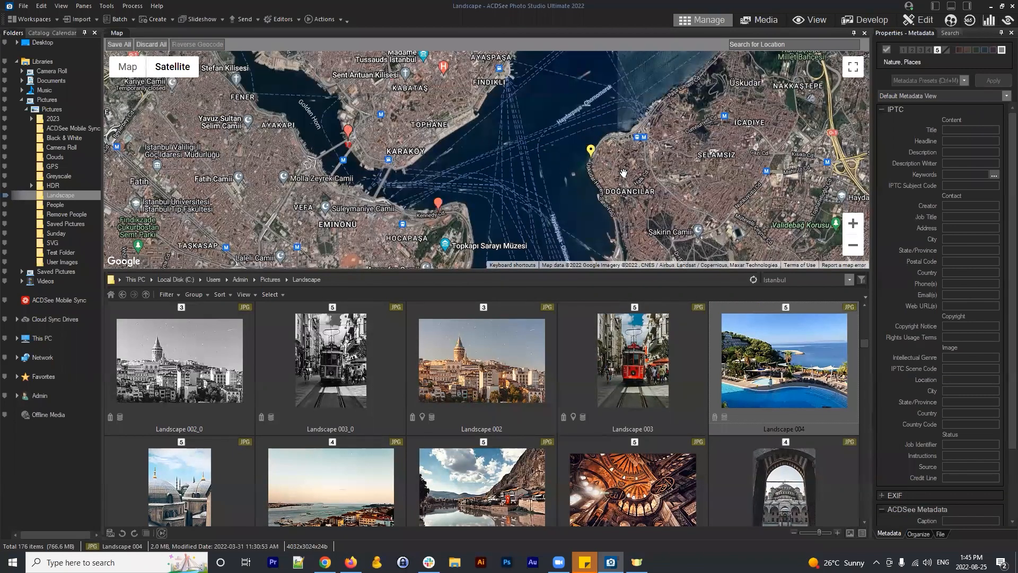
pyautogui.click(592, 152)
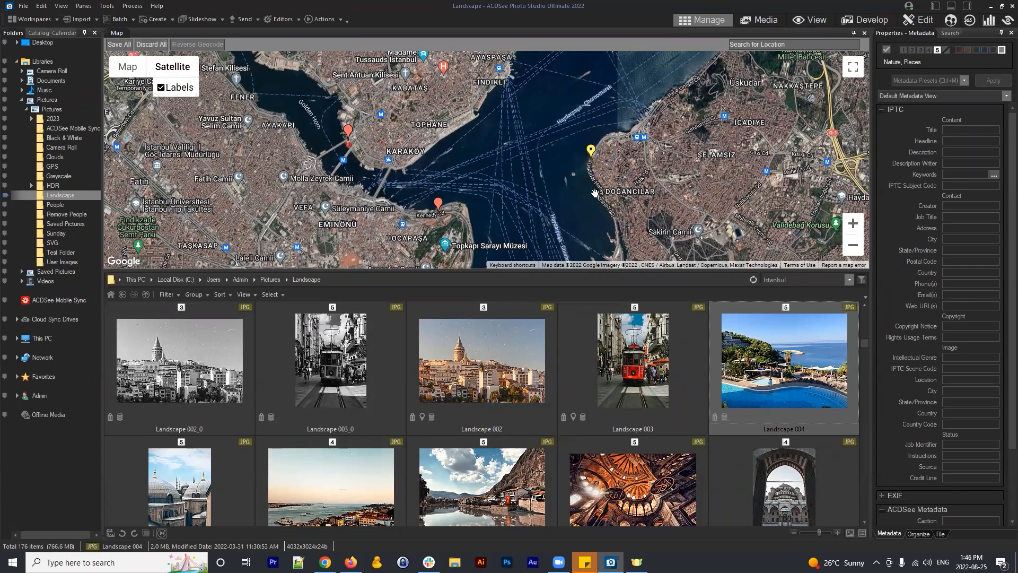
pyautogui.click(117, 44)
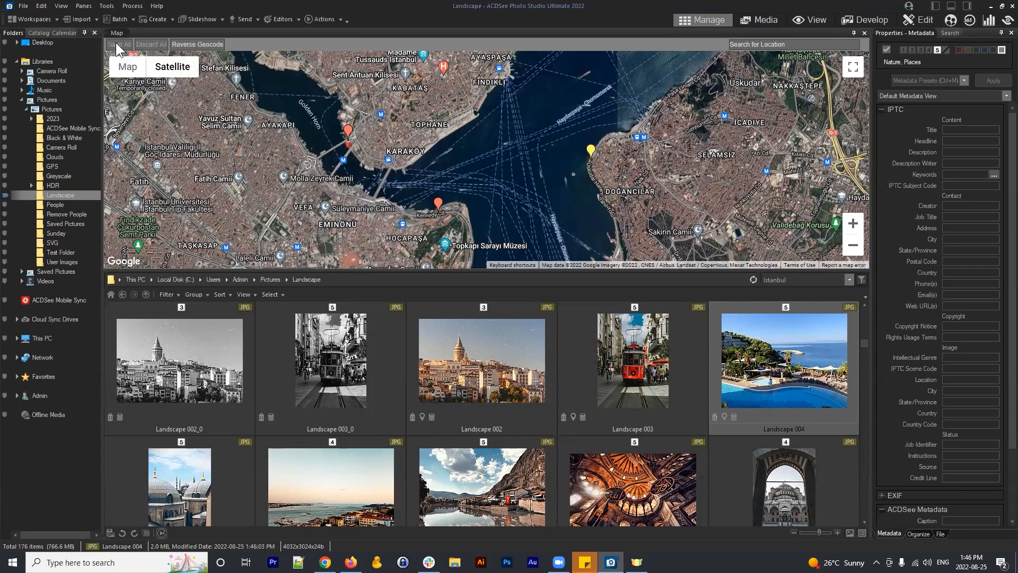
# Examine Landscape 004's EXIF section for GPS coordinates and its IPTC section for location fields
pyautogui.moveTo(1012, 350); pyautogui.dragTo(1001, 492)
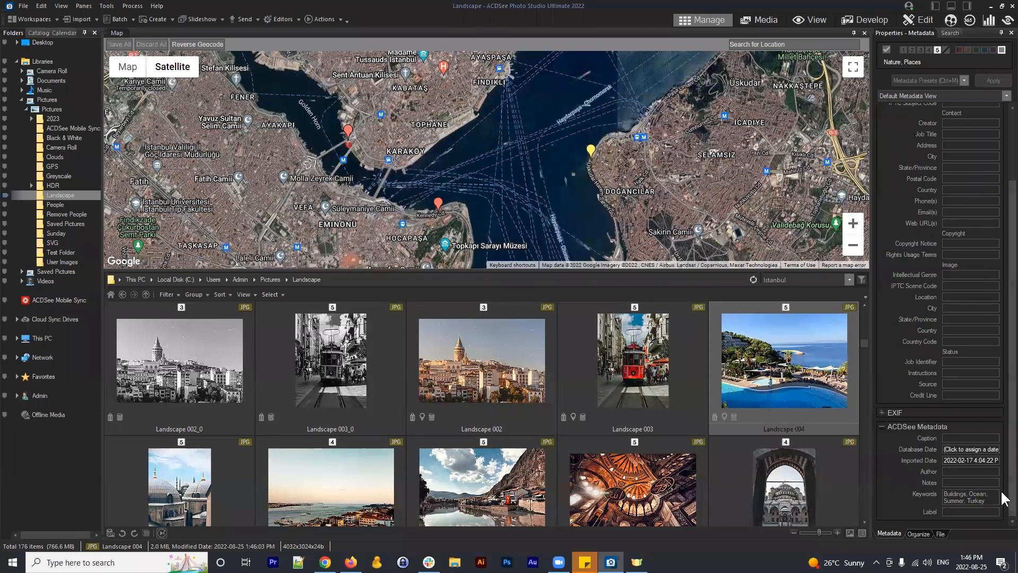
pyautogui.click(891, 415)
pyautogui.moveTo(1012, 371); pyautogui.dragTo(990, 436)
pyautogui.scroll(-3, 992, 443)
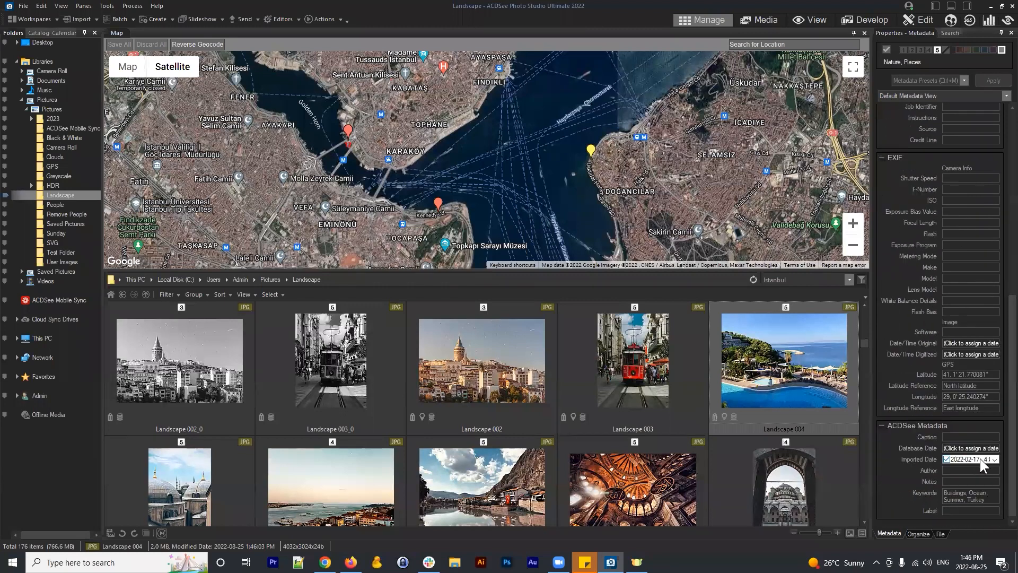
pyautogui.click(965, 343)
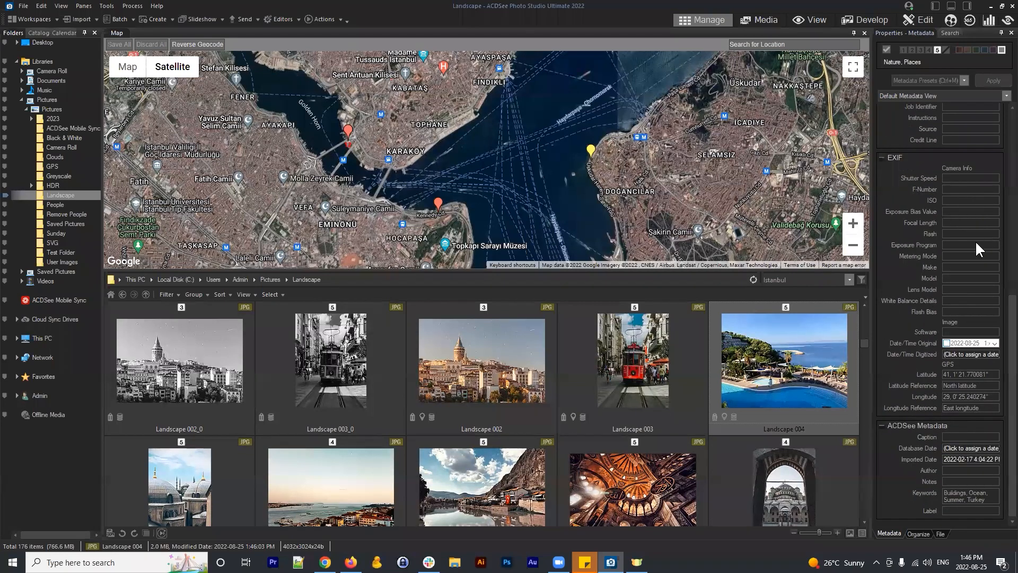
pyautogui.scroll(5, 978, 249)
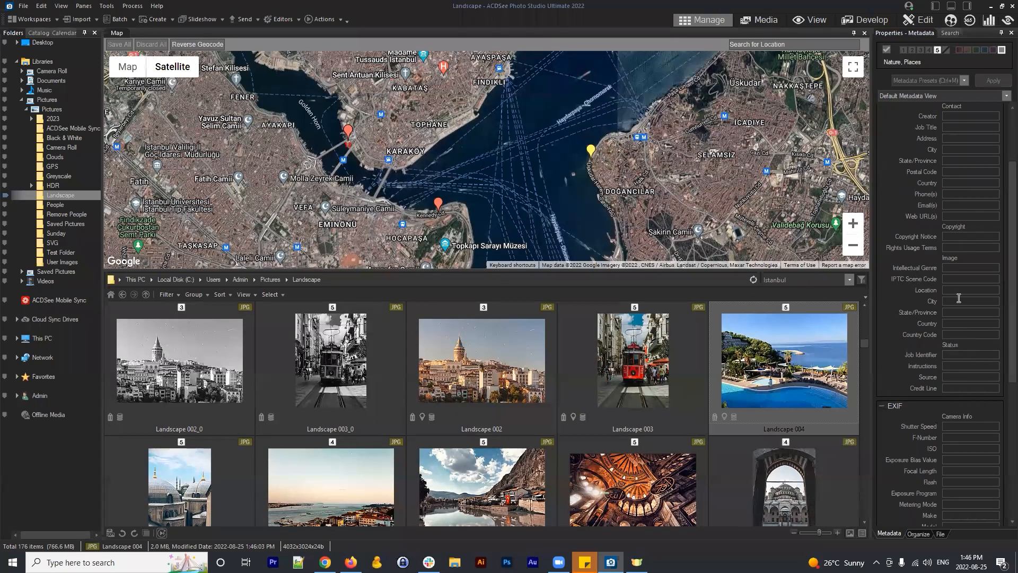
pyautogui.scroll(3, 974, 258)
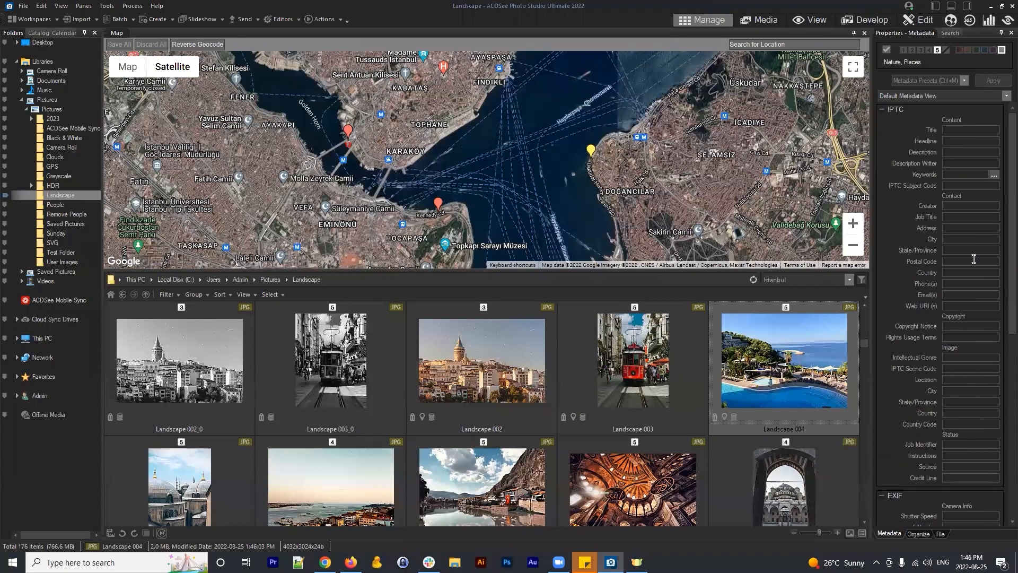
pyautogui.click(961, 390)
# Reverse geocode Landscape 004 from its map pin, save the location information, and check its IPTC location, country and country code
pyautogui.click(592, 155)
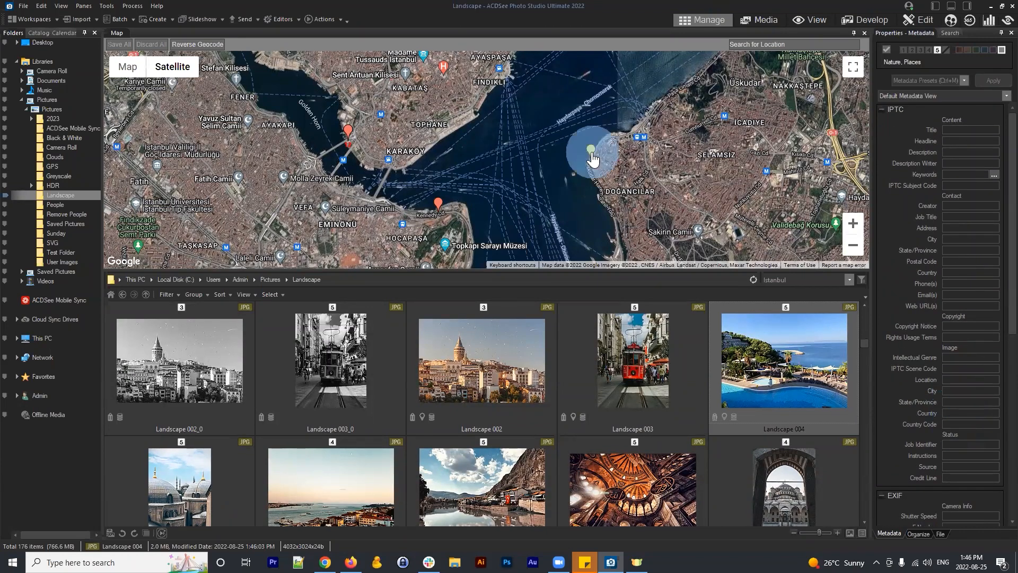
pyautogui.click(189, 46)
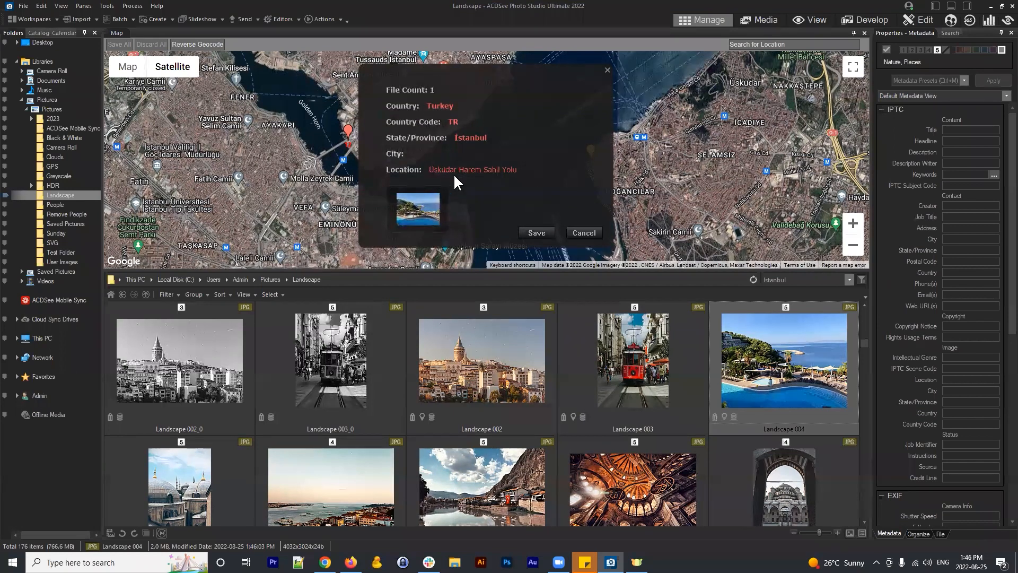
pyautogui.click(534, 233)
pyautogui.click(983, 385)
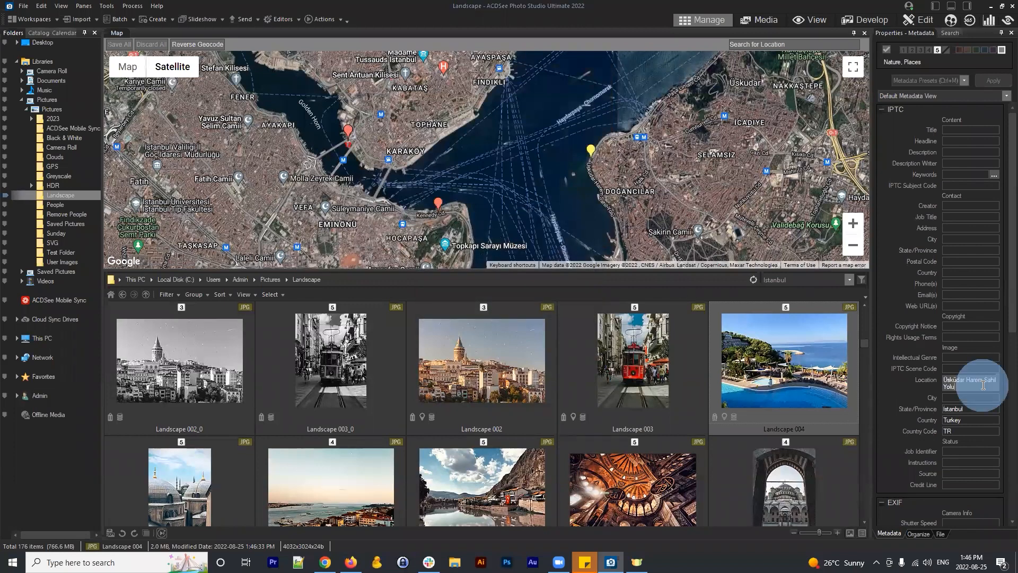
pyautogui.doubleClick(975, 419)
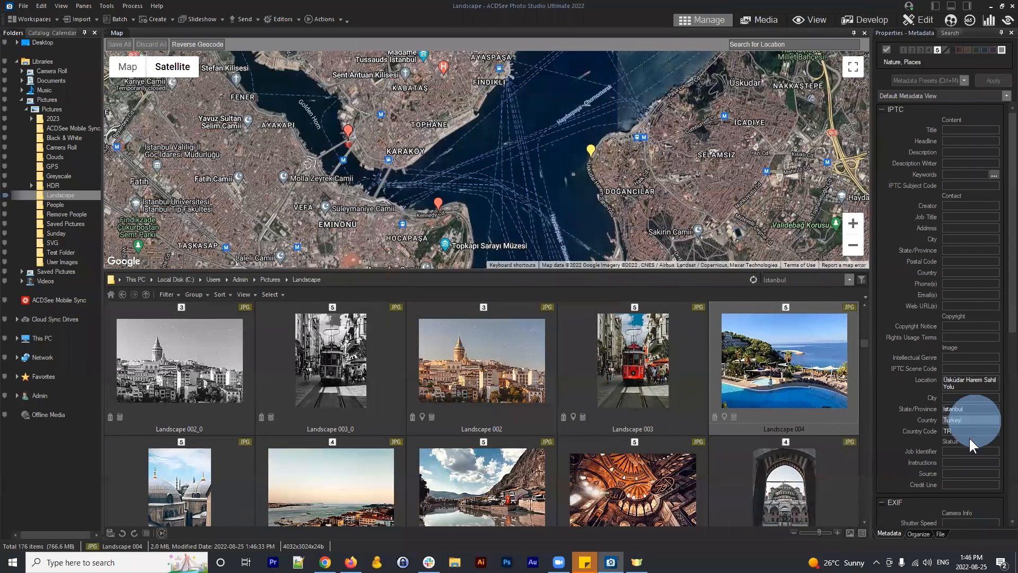
pyautogui.click(963, 432)
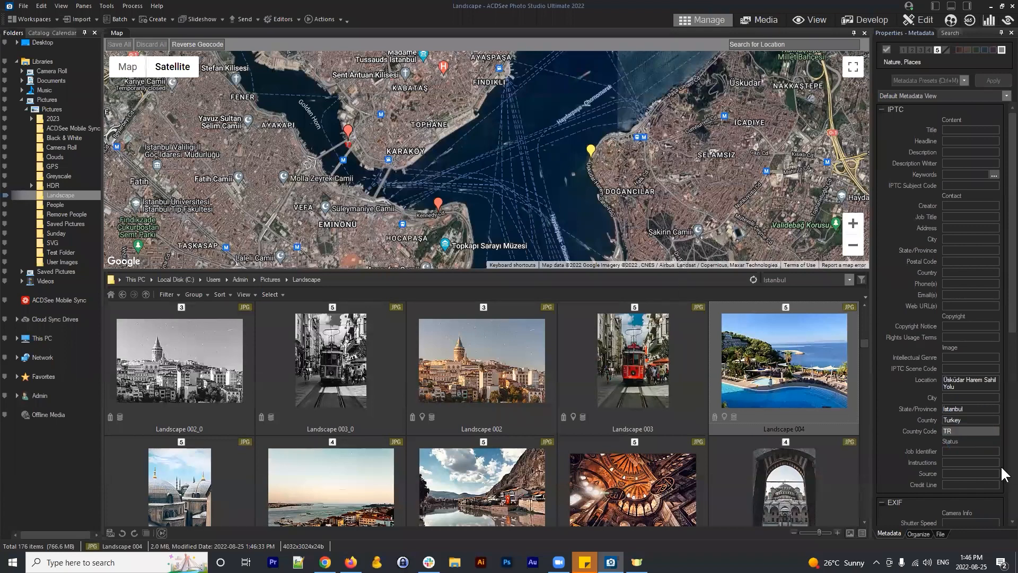
# Search the photos for "Uskudar", spelled without Turkish characters
pyautogui.click(795, 44)
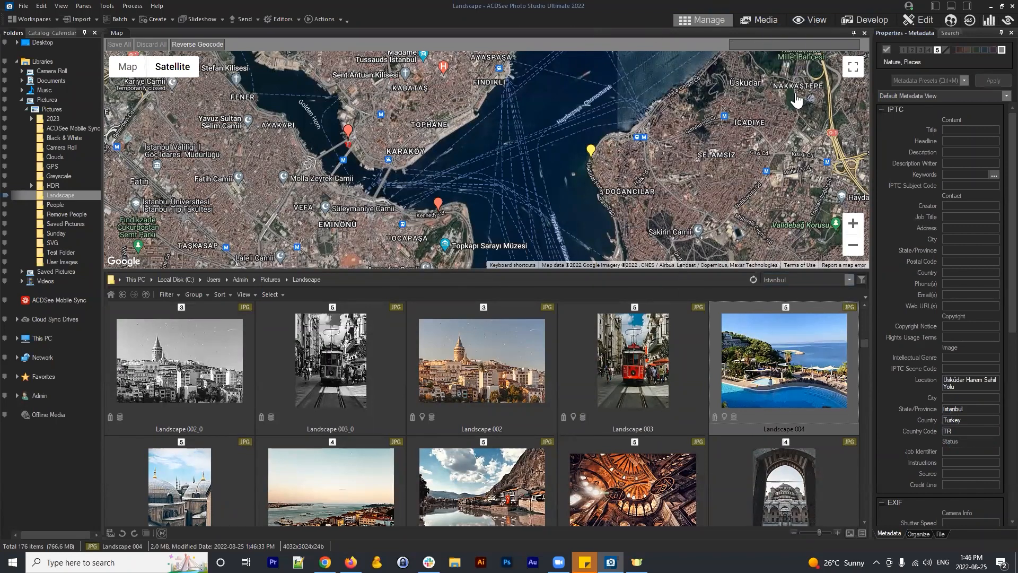
pyautogui.click(819, 281)
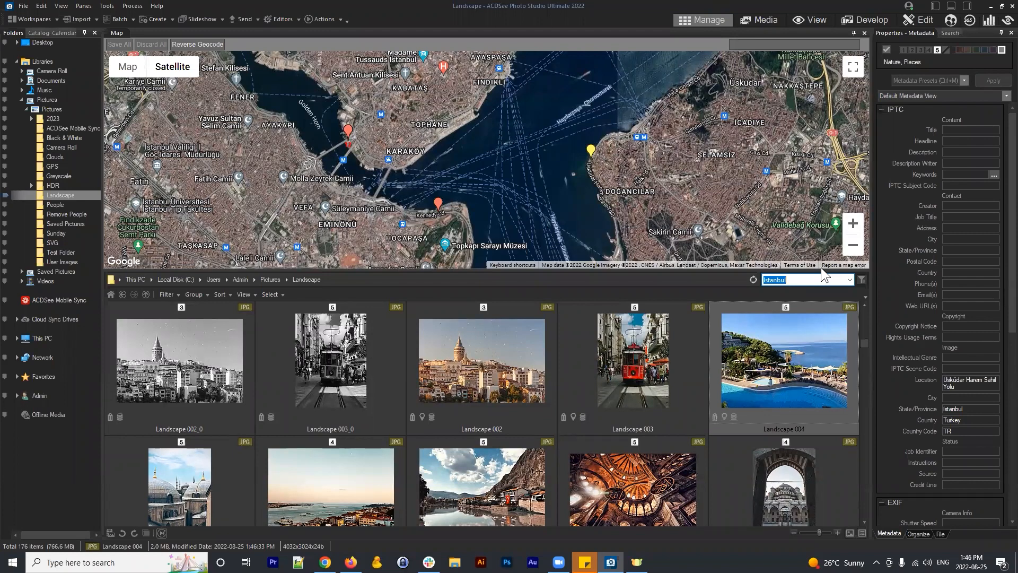
pyautogui.write('U')
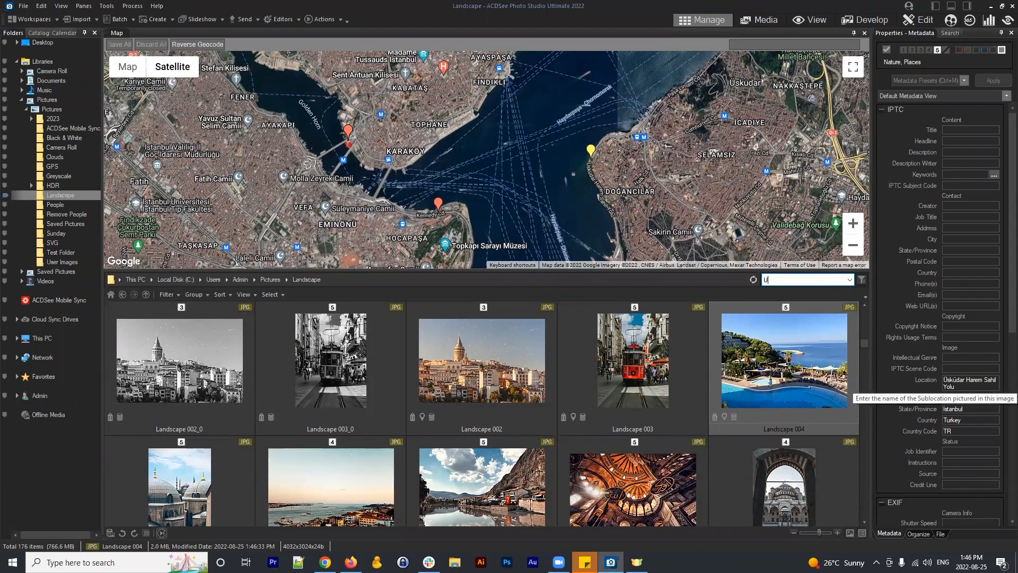
pyautogui.write('skudar')
pyautogui.press('Return')
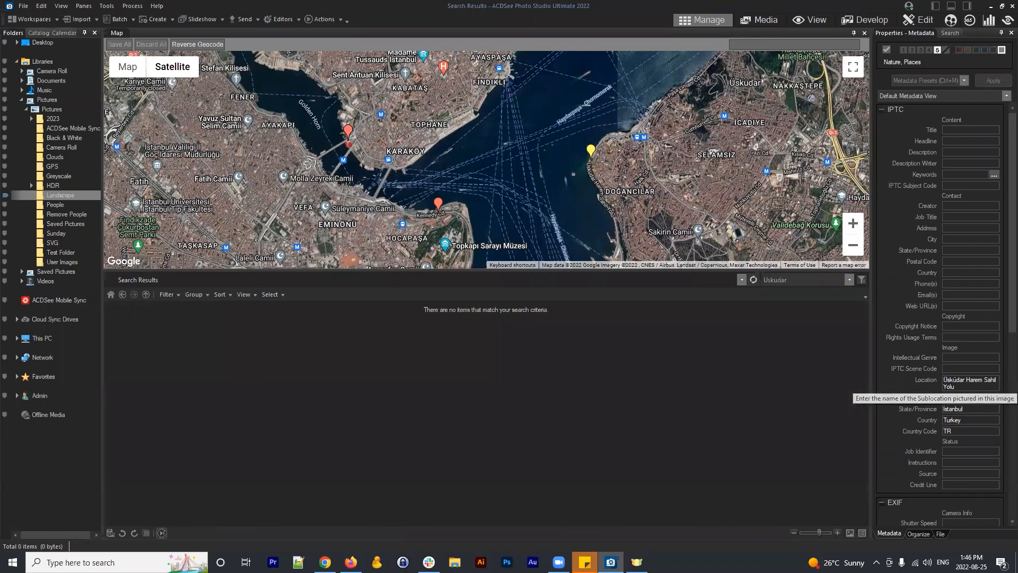
# Search the photos for "Üsküdar", using the spelling from the IPTC Location field, and check the special character in the search term
pyautogui.doubleClick(965, 378)
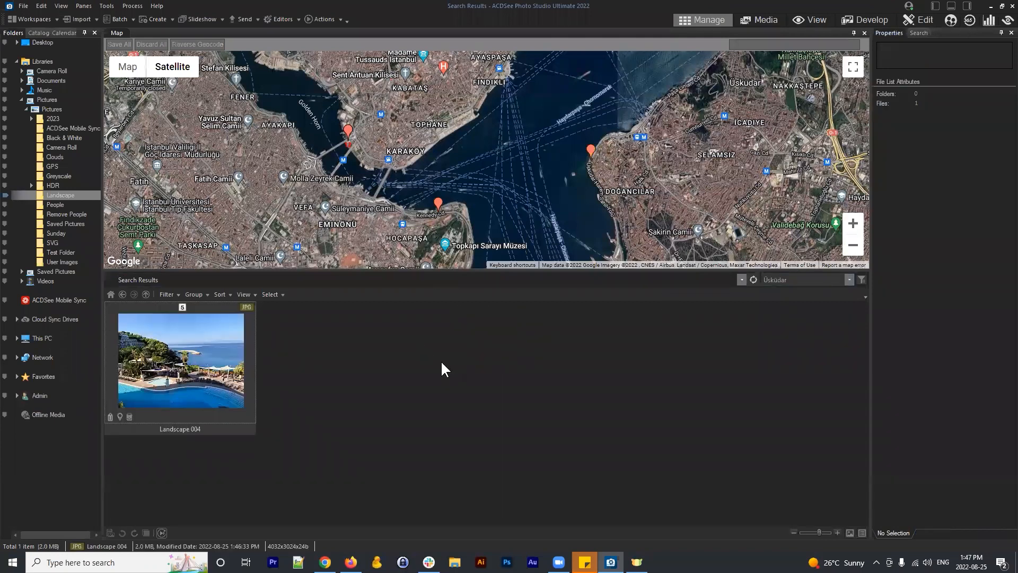
pyautogui.doubleClick(802, 281)
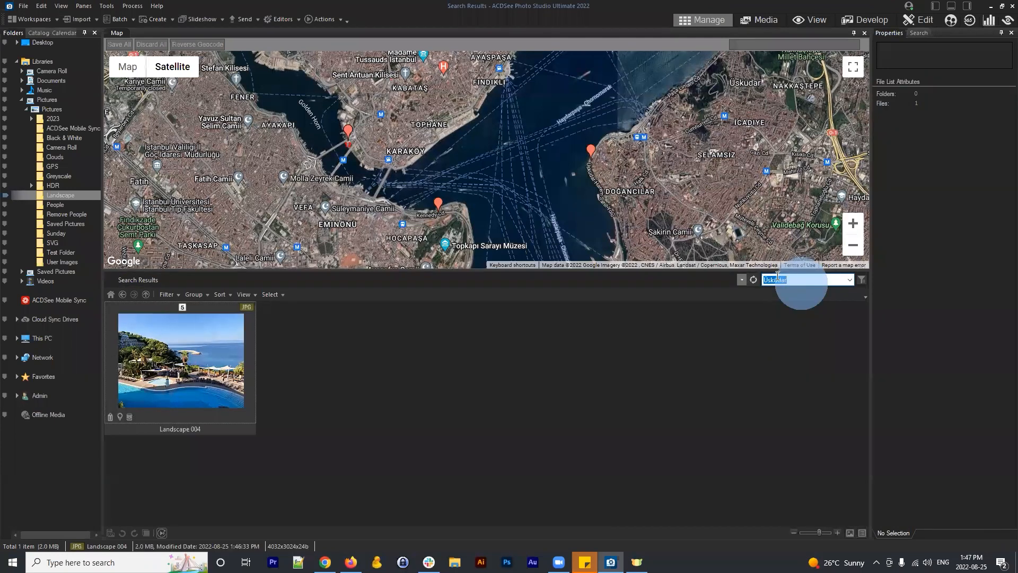
pyautogui.click(793, 279)
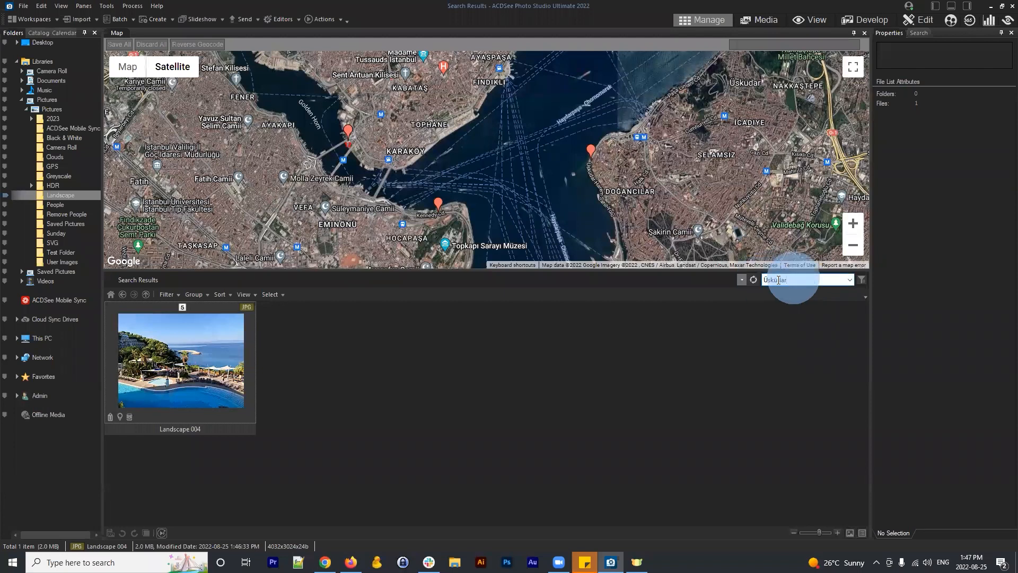
pyautogui.click(778, 279)
pyautogui.moveTo(768, 279); pyautogui.dragTo(762, 280)
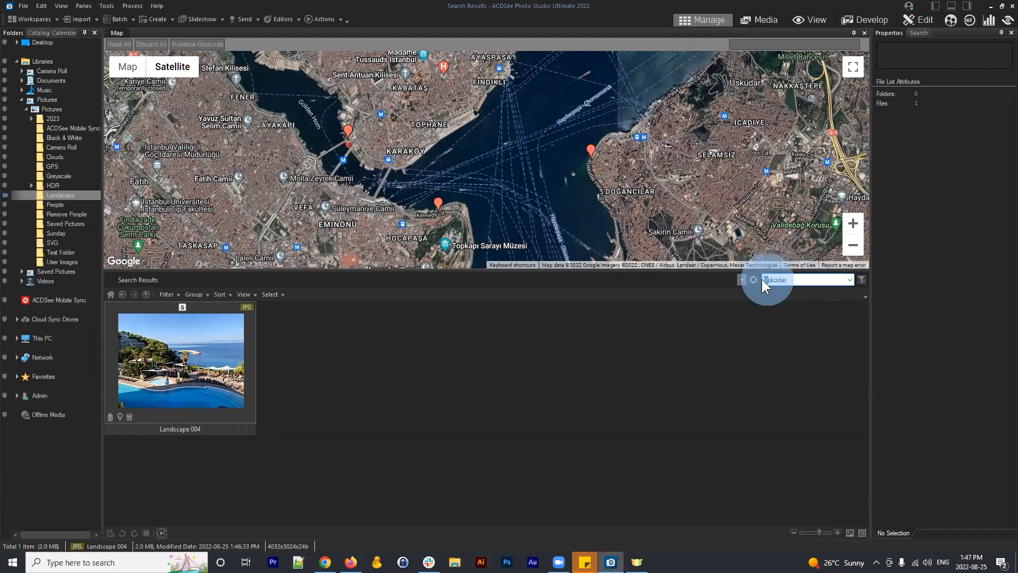
pyautogui.click(795, 279)
pyautogui.click(798, 283)
pyautogui.moveTo(825, 280); pyautogui.dragTo(762, 281)
# Zoom in on the map around the Üsküdar pin and select Landscape 004 in the search results to view its metadata
pyautogui.doubleClick(600, 171)
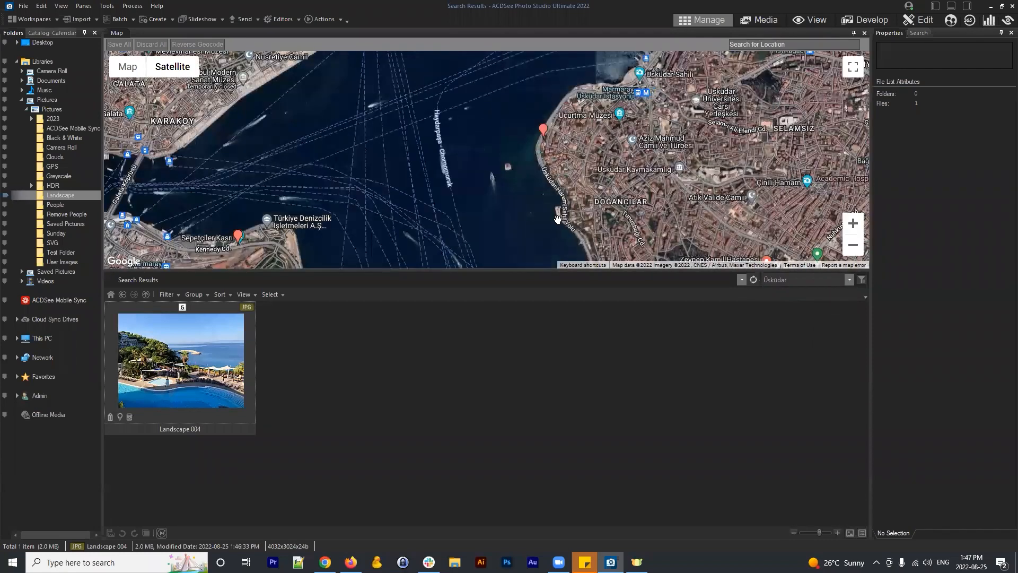
pyautogui.moveTo(530, 111); pyautogui.dragTo(551, 137)
pyautogui.click(806, 279)
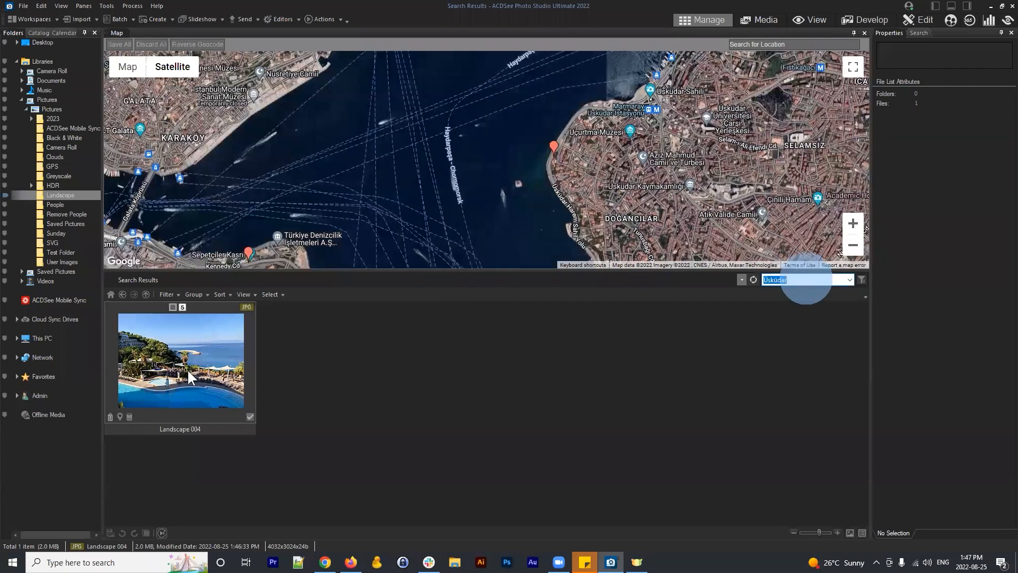
pyautogui.click(247, 359)
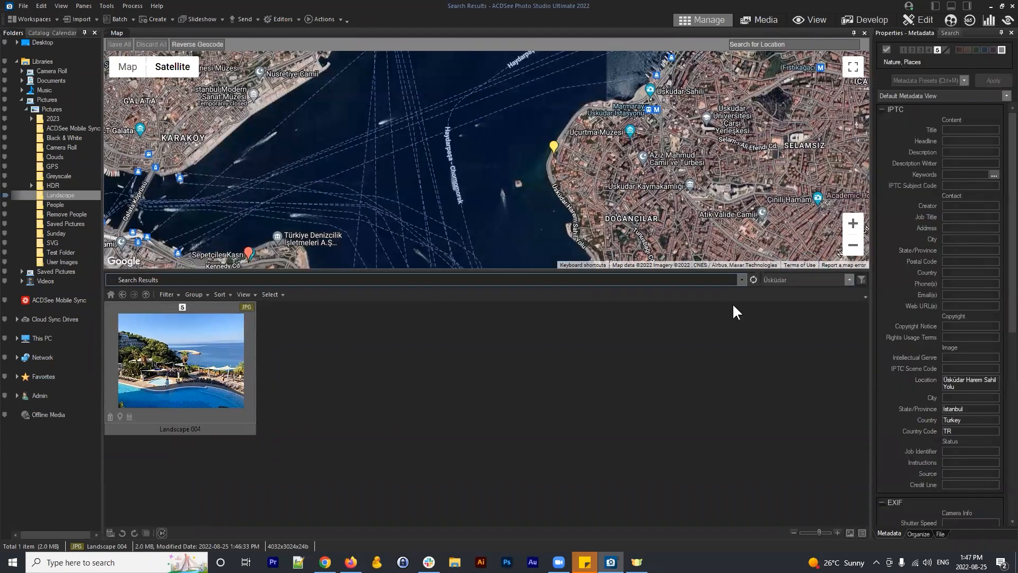
# Search the photos for "turkey" and browse through the results
pyautogui.click(806, 279)
pyautogui.write('tuke')
pyautogui.press('BackSpace')
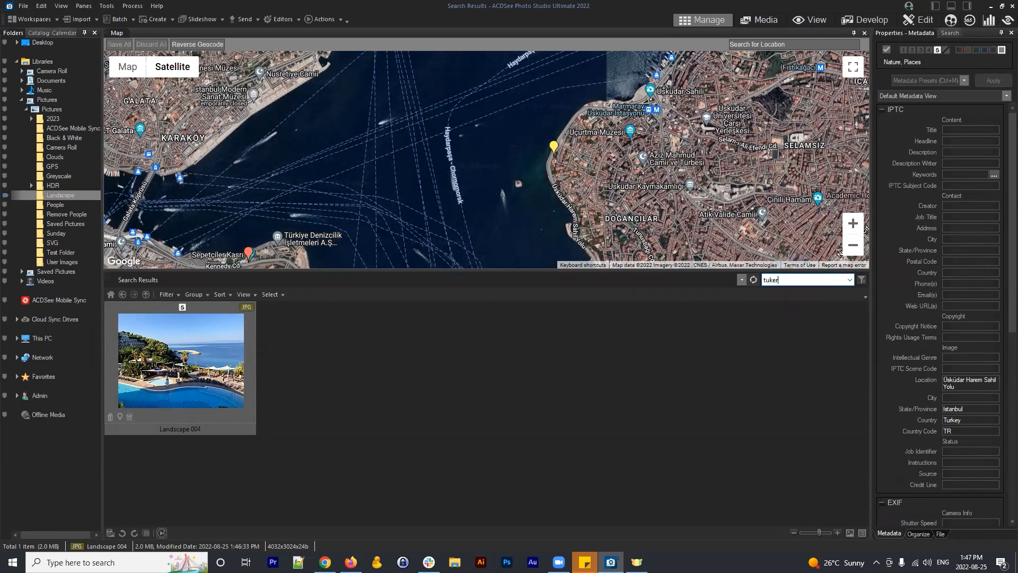
pyautogui.press('BackSpace')
pyautogui.write('rkey')
pyautogui.press('Return')
pyautogui.scroll(-5, 425, 411)
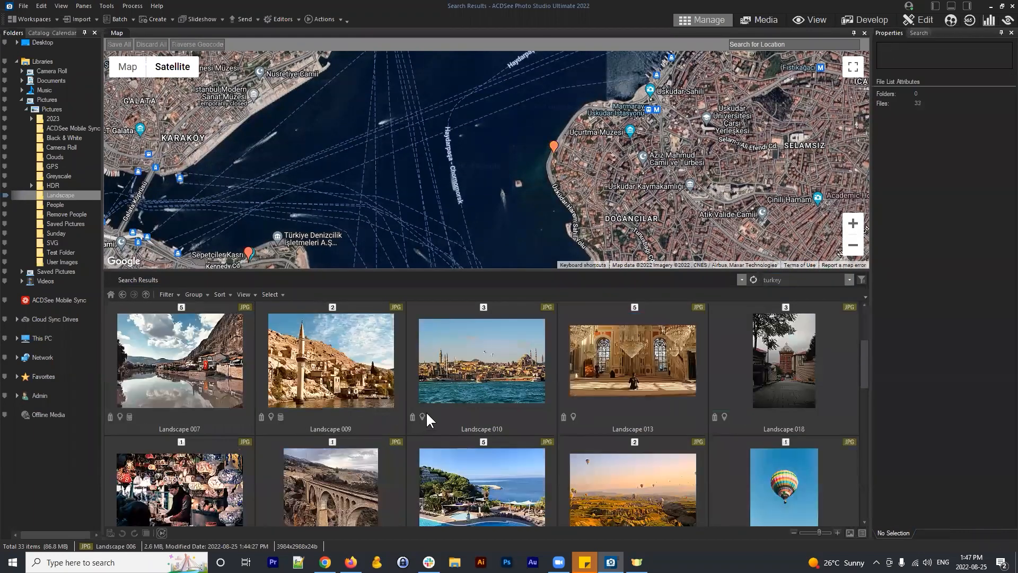
pyautogui.scroll(5, 477, 393)
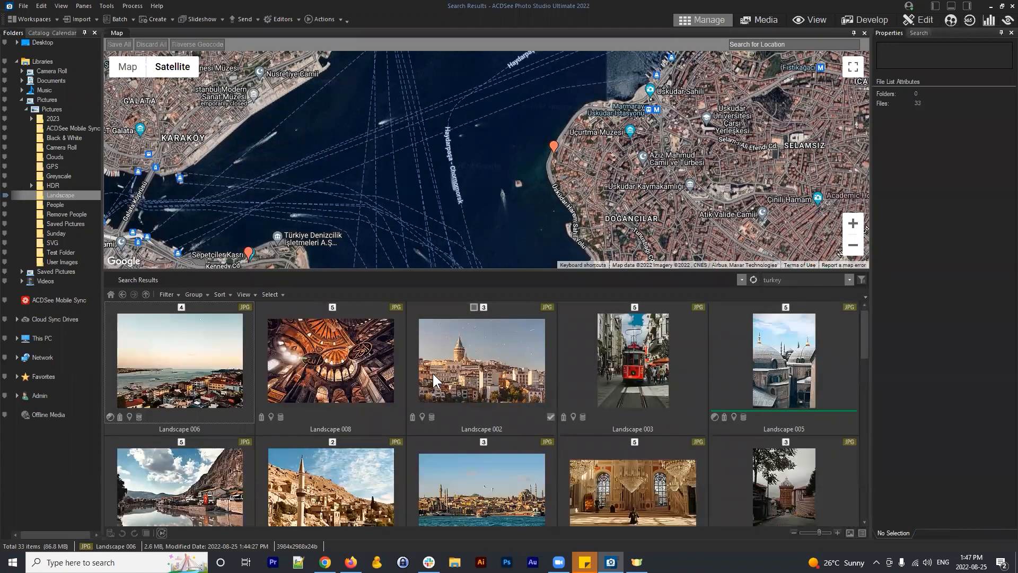
# Select all the photos pinned near Karaköy in Istanbul through their marker on the map
pyautogui.scroll(-1, 477, 101)
pyautogui.moveTo(526, 170); pyautogui.dragTo(597, 194)
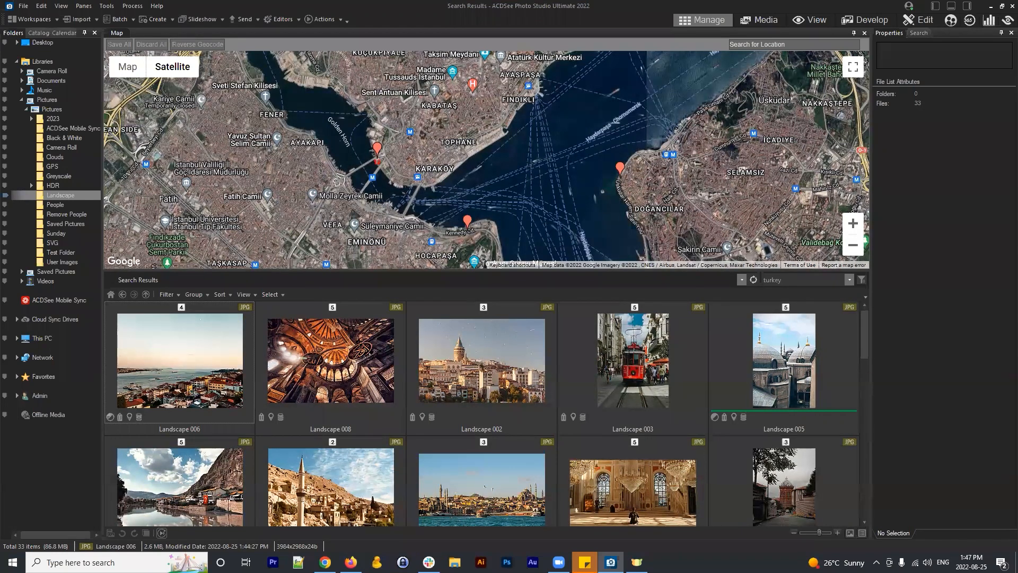
pyautogui.scroll(-1, 672, 175)
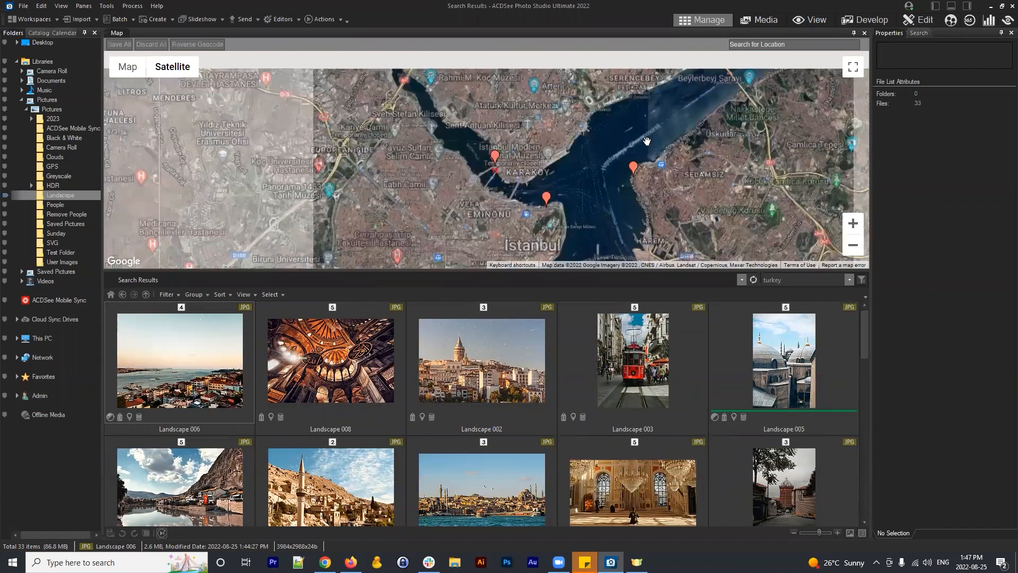
pyautogui.scroll(1, 741, 169)
pyautogui.scroll(-1, 566, 182)
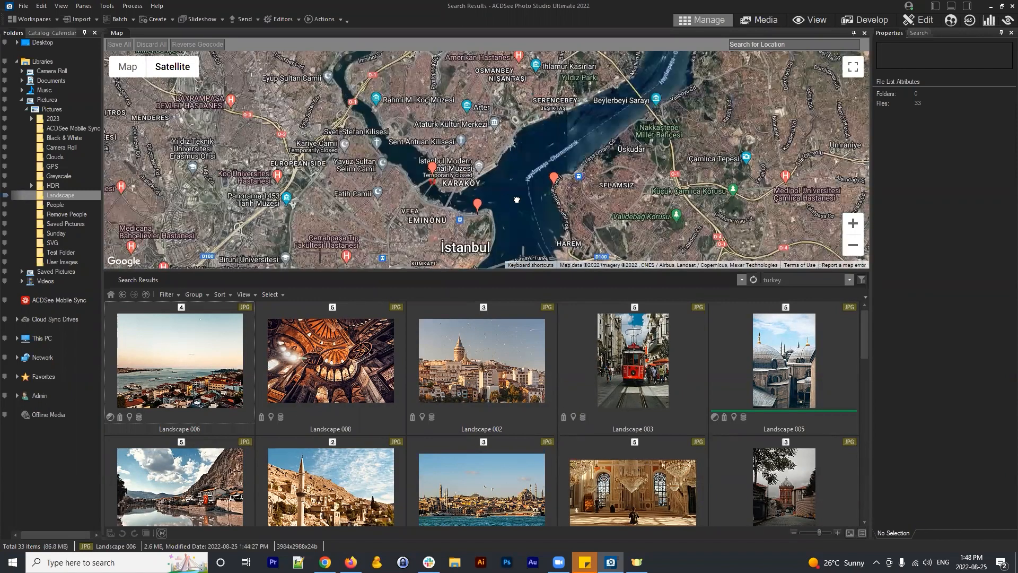
pyautogui.scroll(-1, 570, 223)
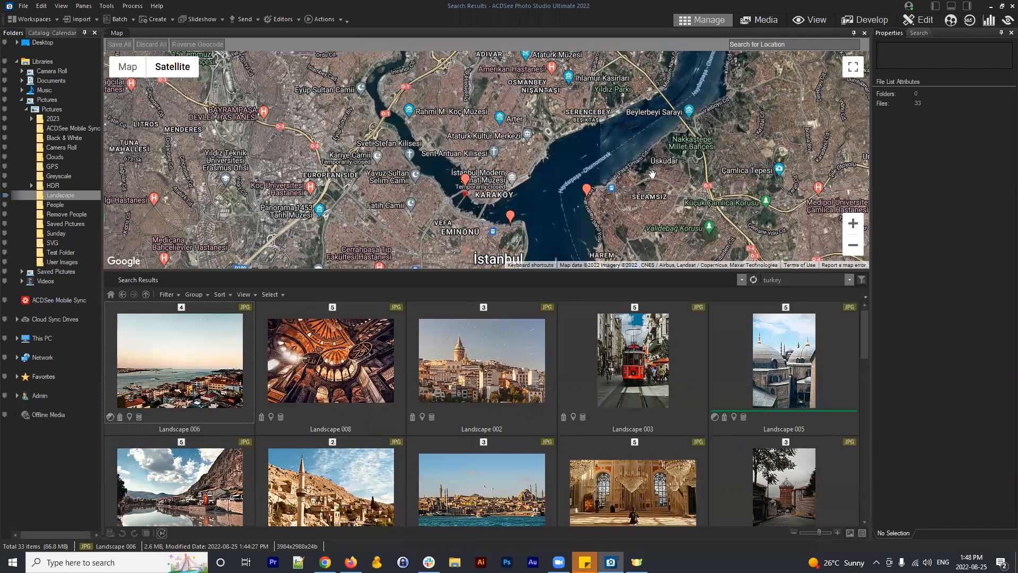
pyautogui.click(465, 183)
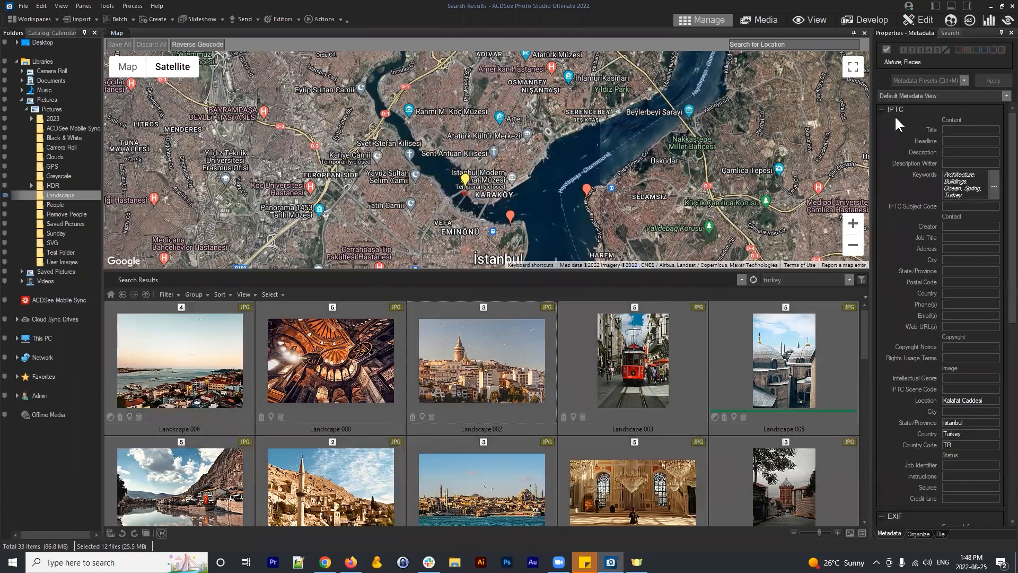
# Check the EXIF GPS data of the selected photos, along with their assigned categories and keywords
pyautogui.click(881, 112)
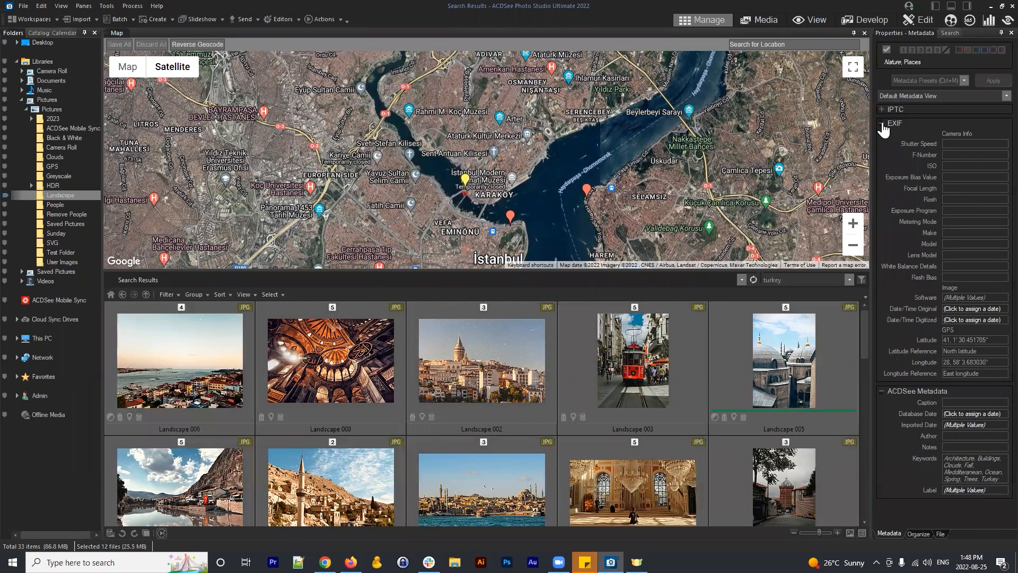
pyautogui.click(917, 533)
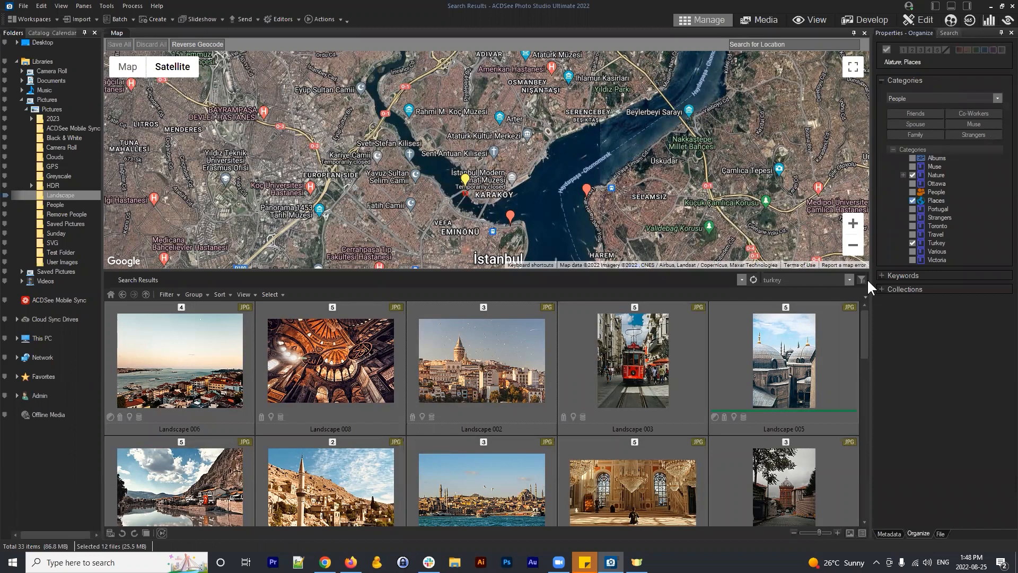
pyautogui.click(904, 275)
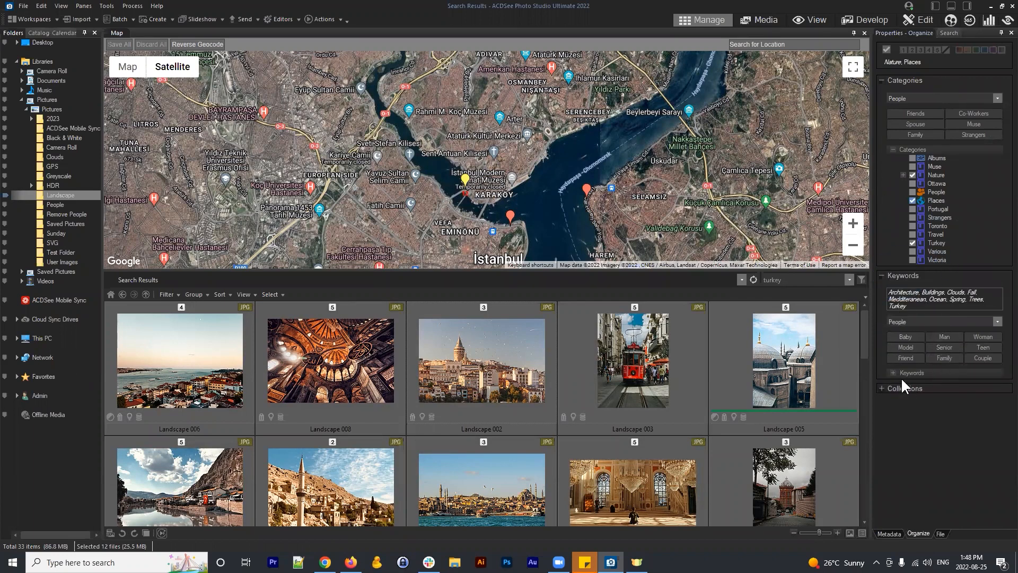
pyautogui.click(893, 374)
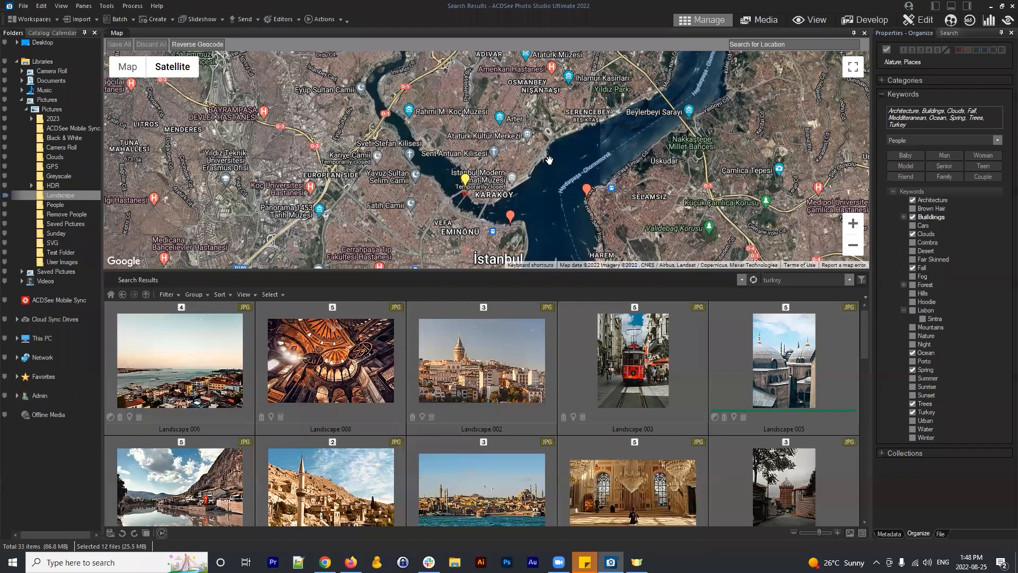
# Examine the photo pins across the whole world on the map and browse the search results
pyautogui.scroll(-3, 653, 175)
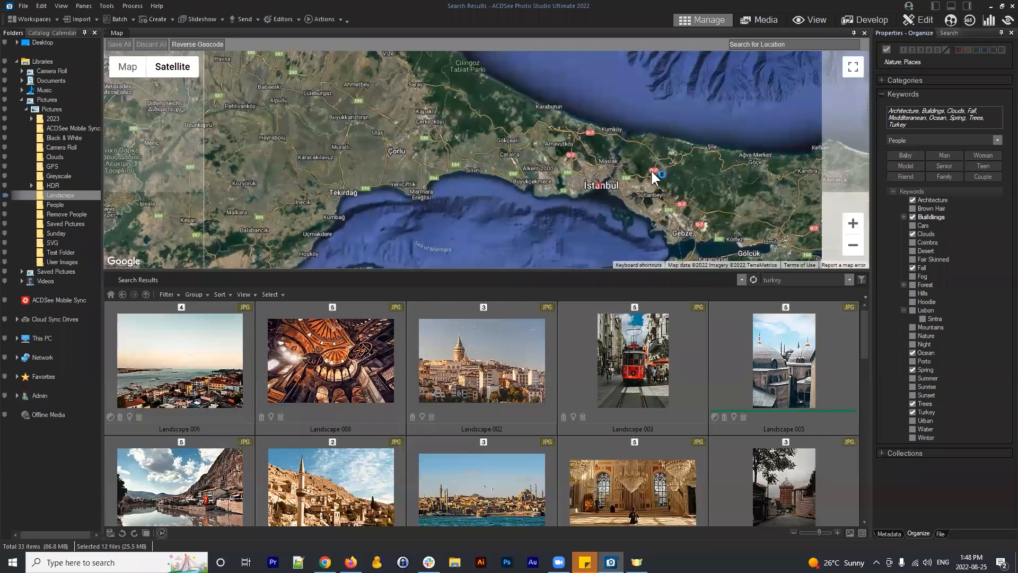
pyautogui.scroll(-5, 653, 175)
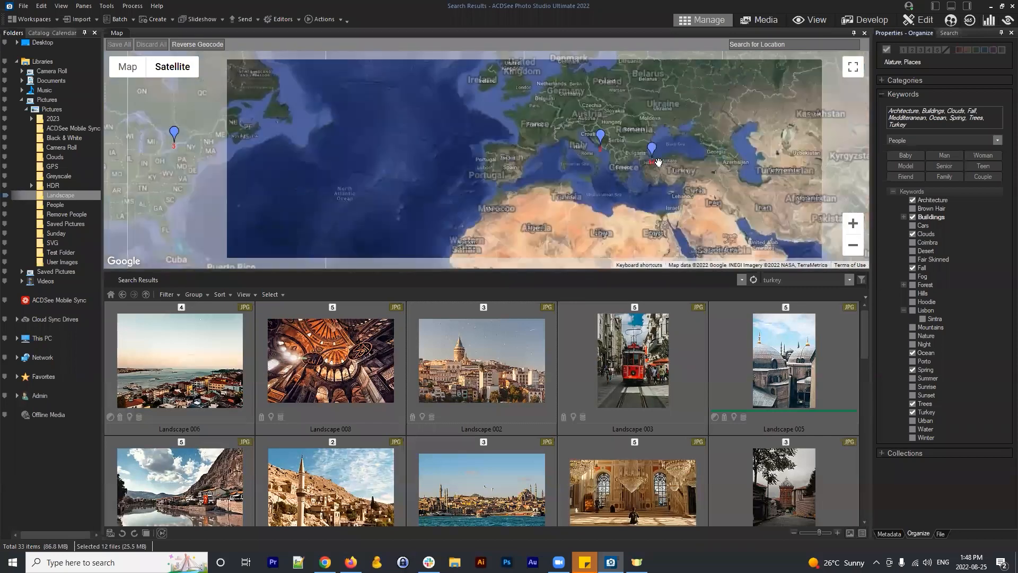
pyautogui.scroll(-3, 658, 162)
pyautogui.scroll(-4, 549, 415)
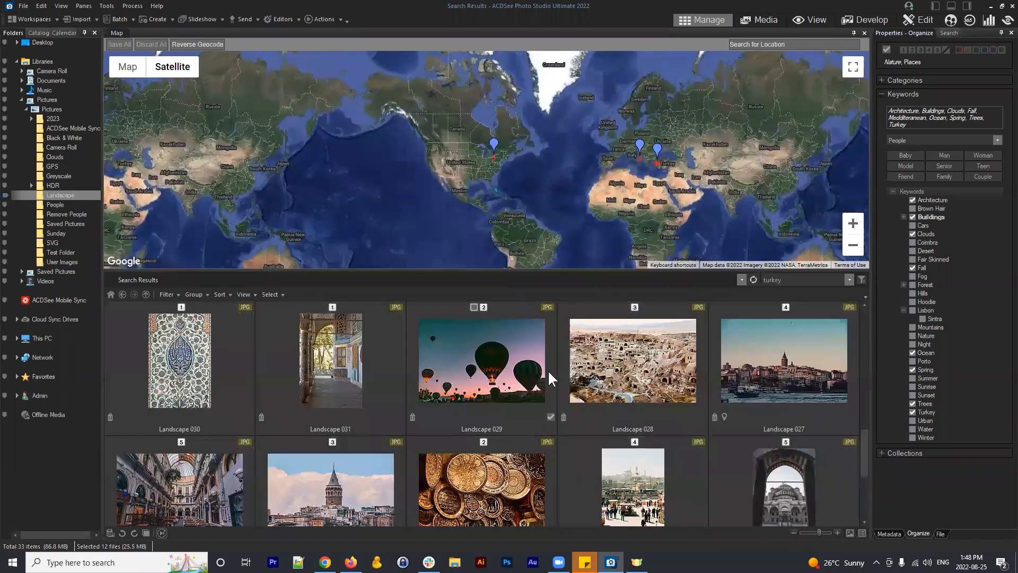
pyautogui.scroll(4, 549, 366)
pyautogui.moveTo(593, 200); pyautogui.dragTo(572, 198)
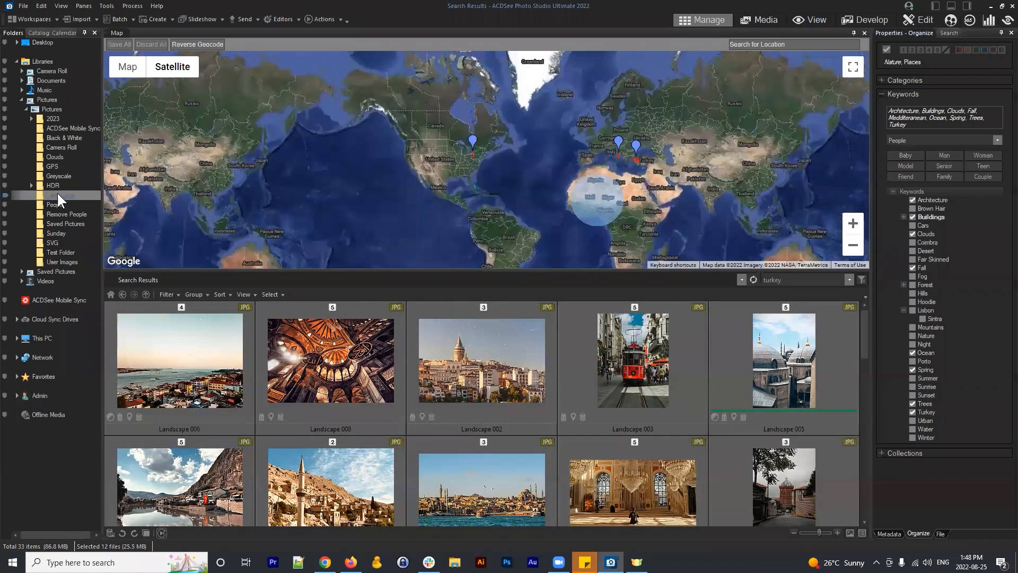
# Open the Landscape folder and examine its photo pins on the map across North America and Europe
pyautogui.click(58, 195)
pyautogui.scroll(3, 617, 158)
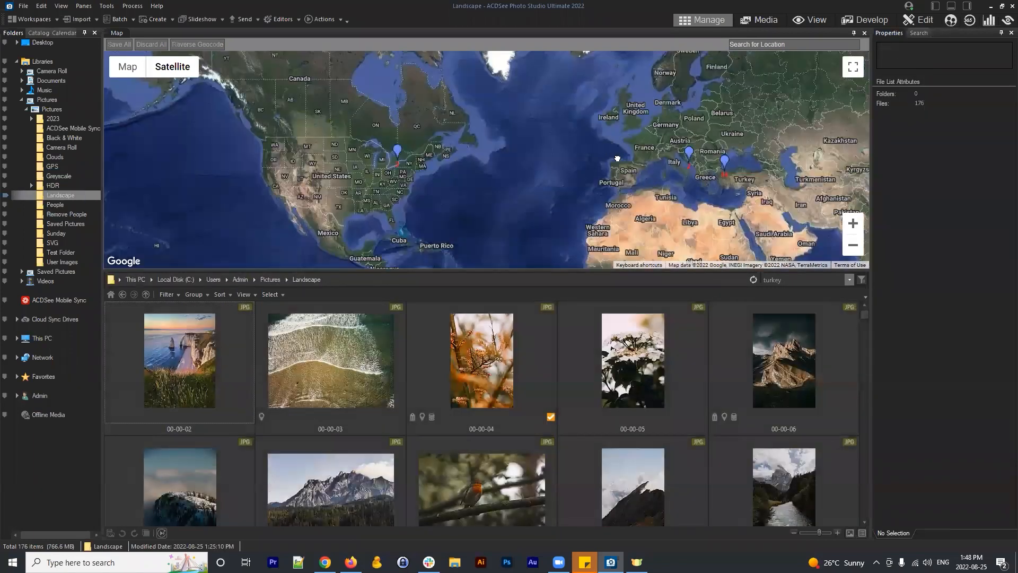
pyautogui.moveTo(698, 136); pyautogui.dragTo(659, 152)
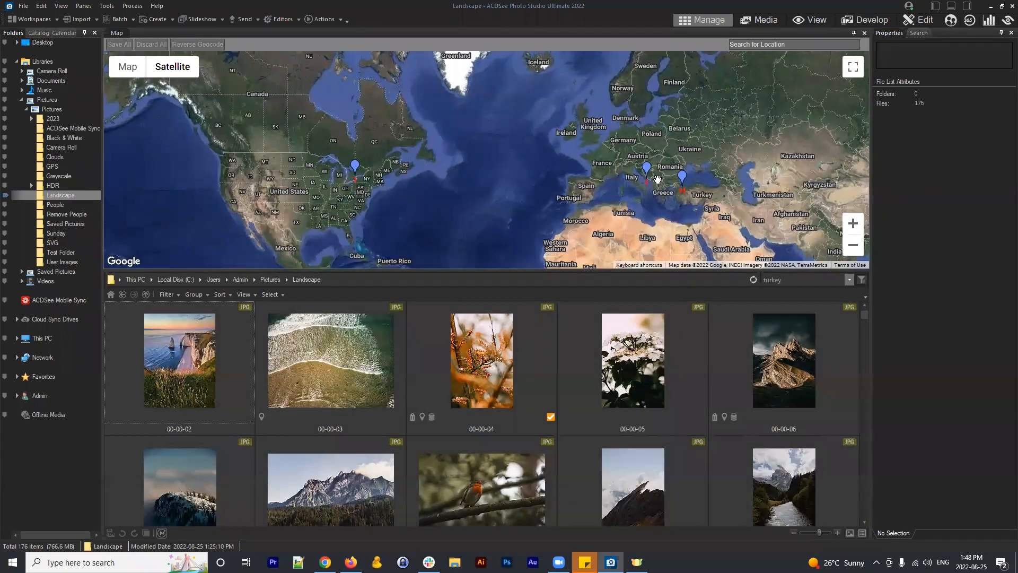
pyautogui.scroll(1, 650, 183)
pyautogui.scroll(-1, 477, 170)
pyautogui.moveTo(454, 192); pyautogui.dragTo(593, 175)
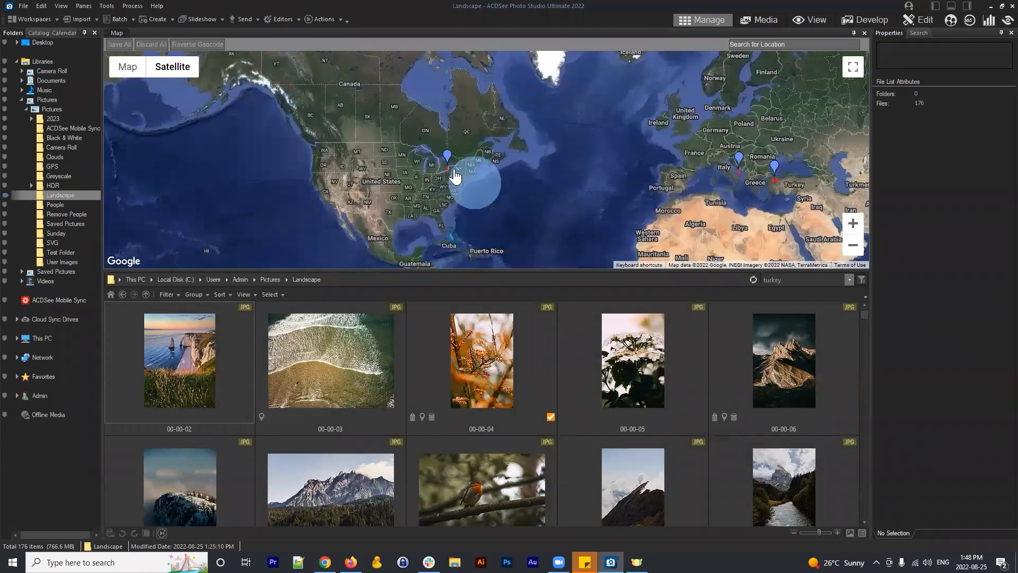
pyautogui.moveTo(451, 160); pyautogui.dragTo(419, 169)
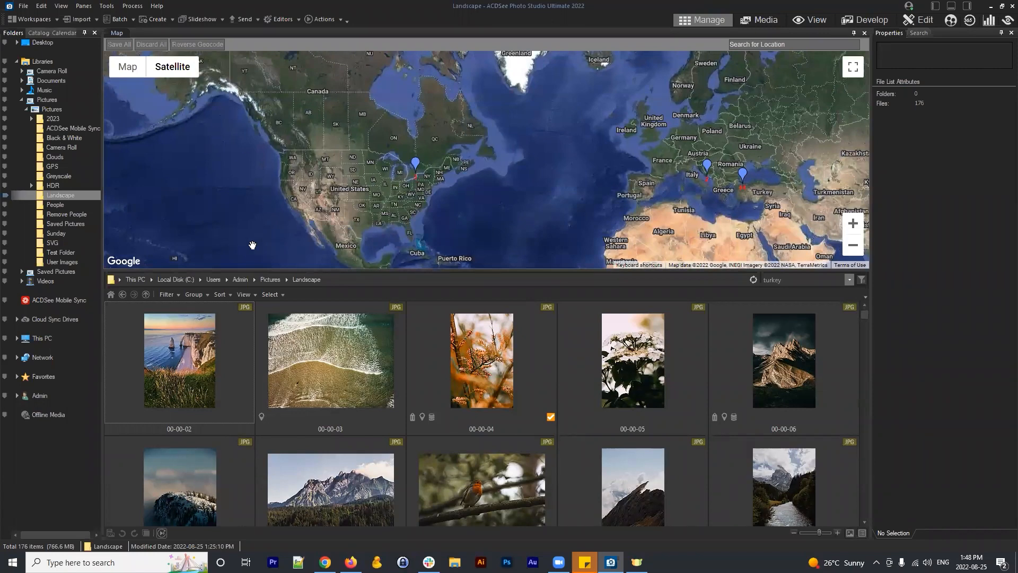
pyautogui.moveTo(590, 203); pyautogui.dragTo(428, 211)
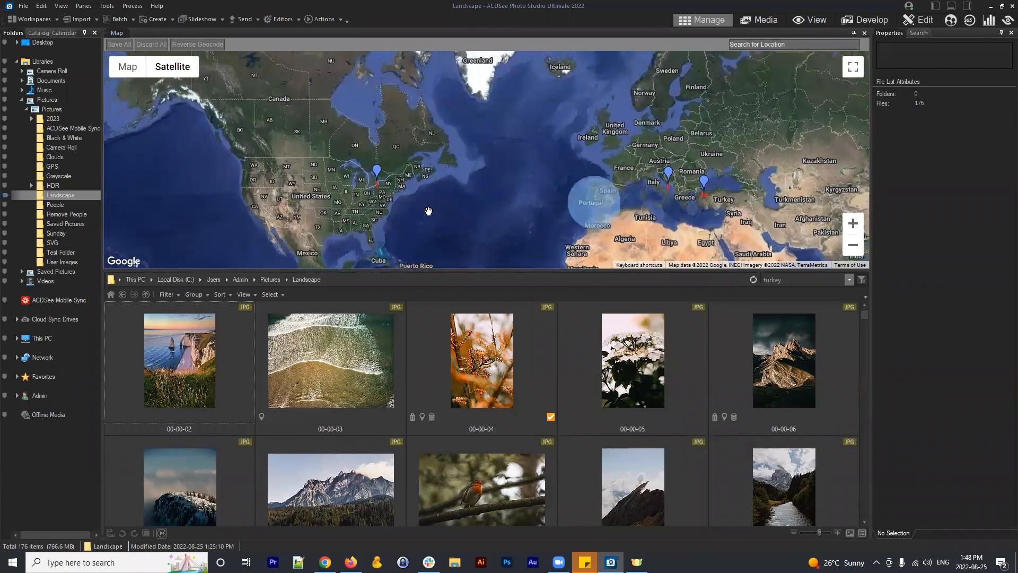
# Open the GPS folder and examine where its photos are pinned along the Pacific coast and in Portugal
pyautogui.click(51, 167)
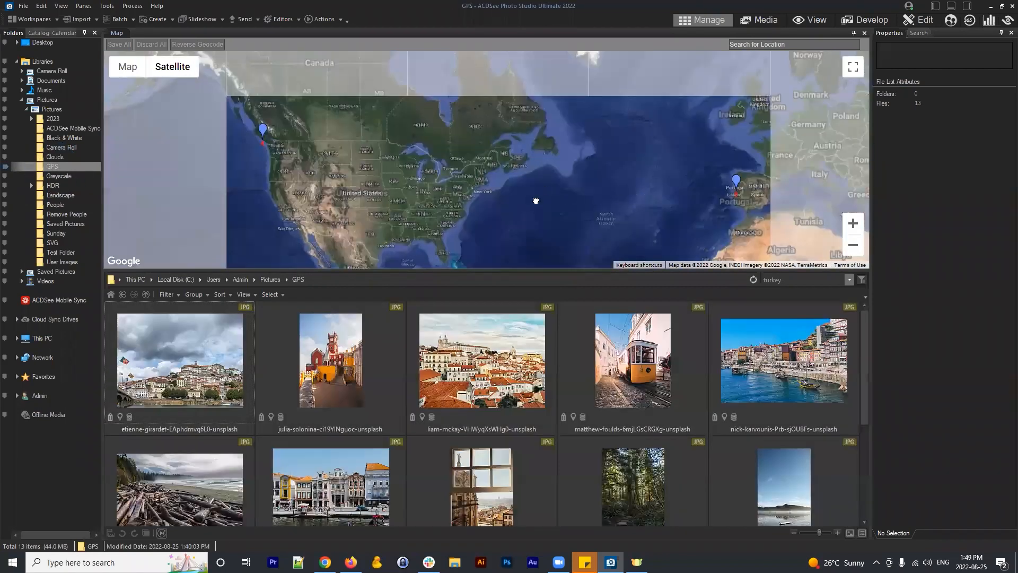
pyautogui.moveTo(650, 194); pyautogui.dragTo(535, 201)
pyautogui.moveTo(623, 186); pyautogui.dragTo(677, 171)
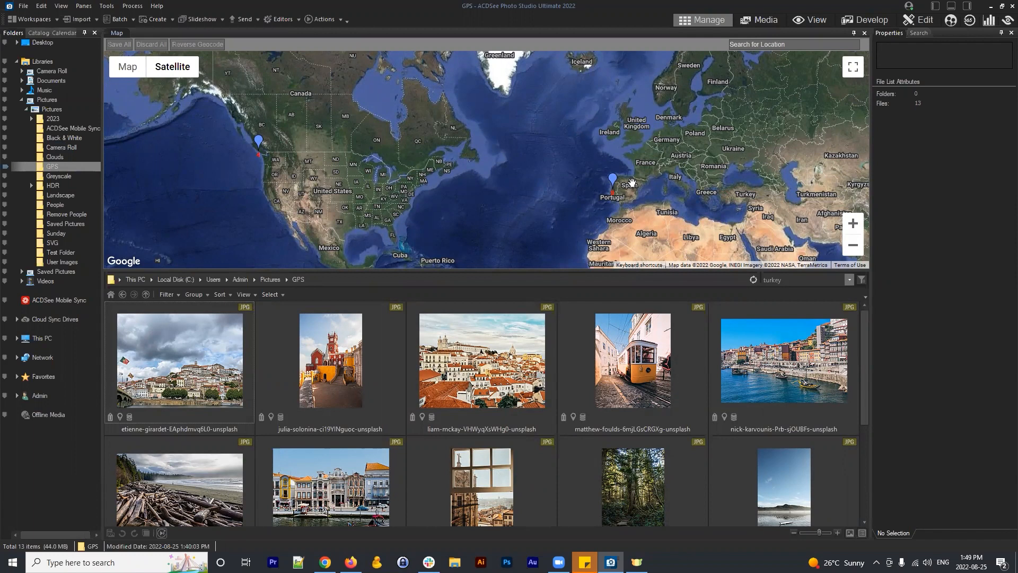
# Show the photos of the Turkey category from the Catalog and view their location on the map around Istanbul
pyautogui.click(37, 32)
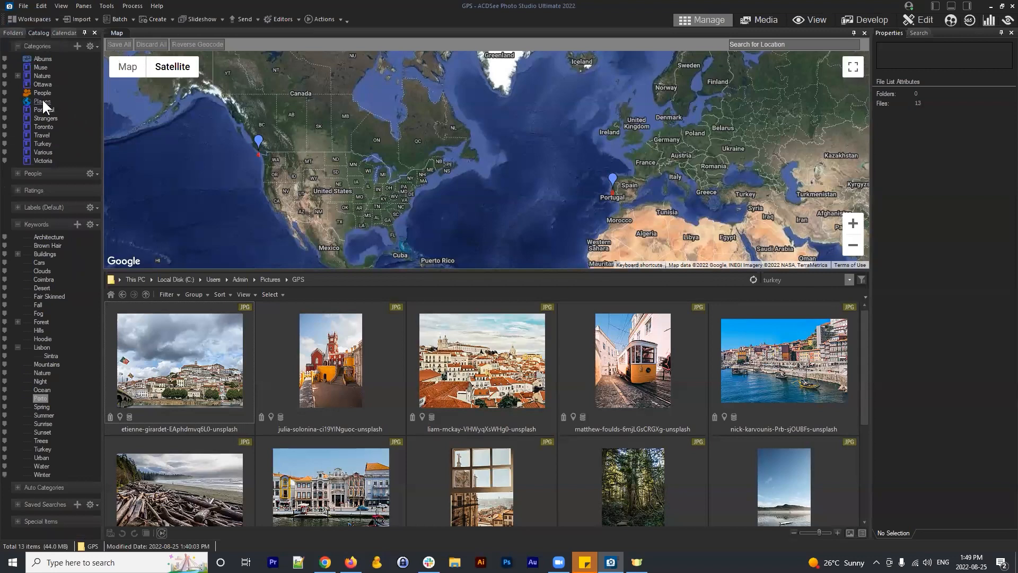
pyautogui.click(45, 142)
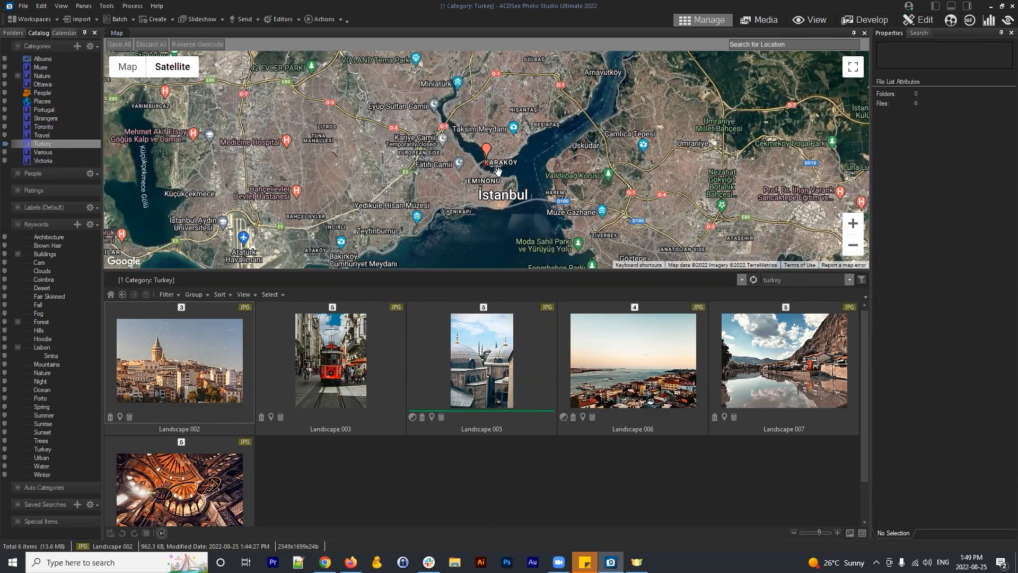
pyautogui.scroll(-2, 465, 152)
pyautogui.scroll(-2, 464, 152)
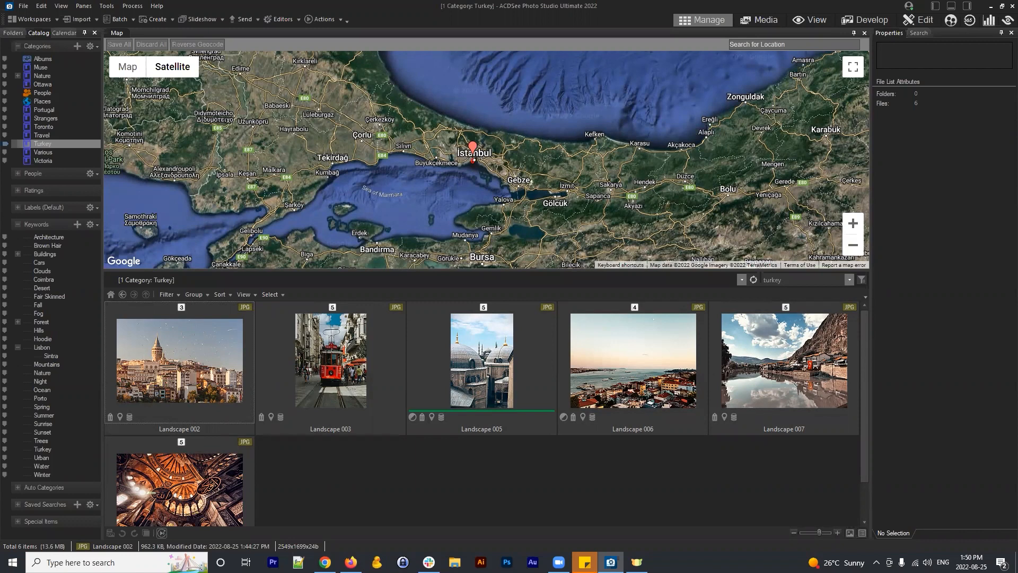
# Select Landscape 006, view its file information and inspect the pin at Istanbul on the map
pyautogui.click(629, 380)
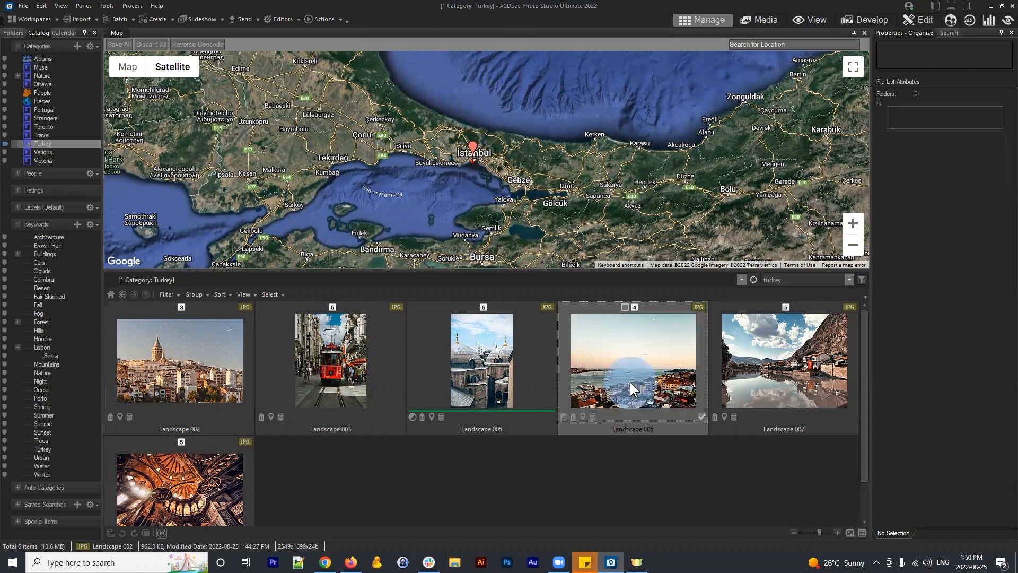
pyautogui.click(942, 533)
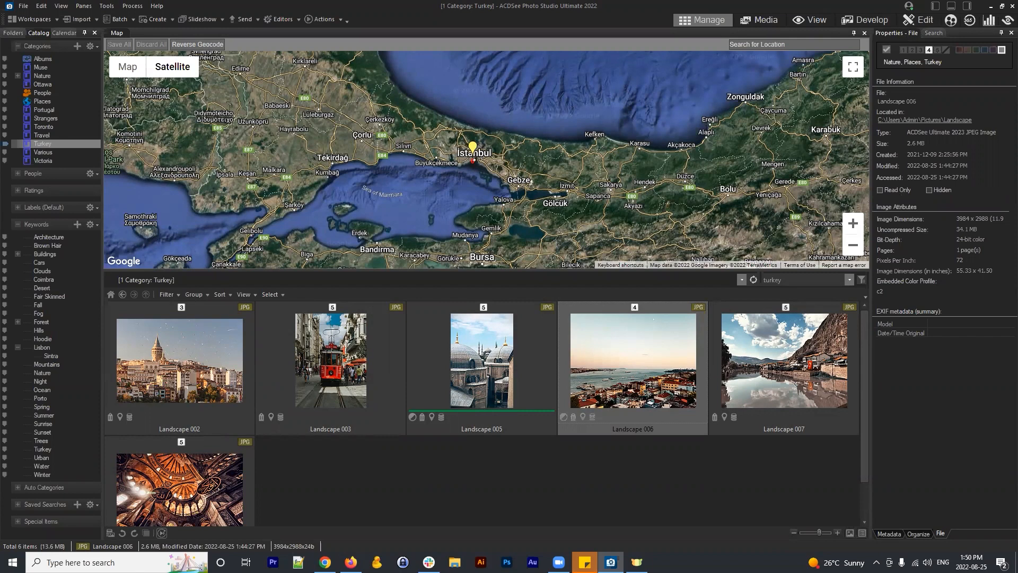
pyautogui.scroll(2, 456, 156)
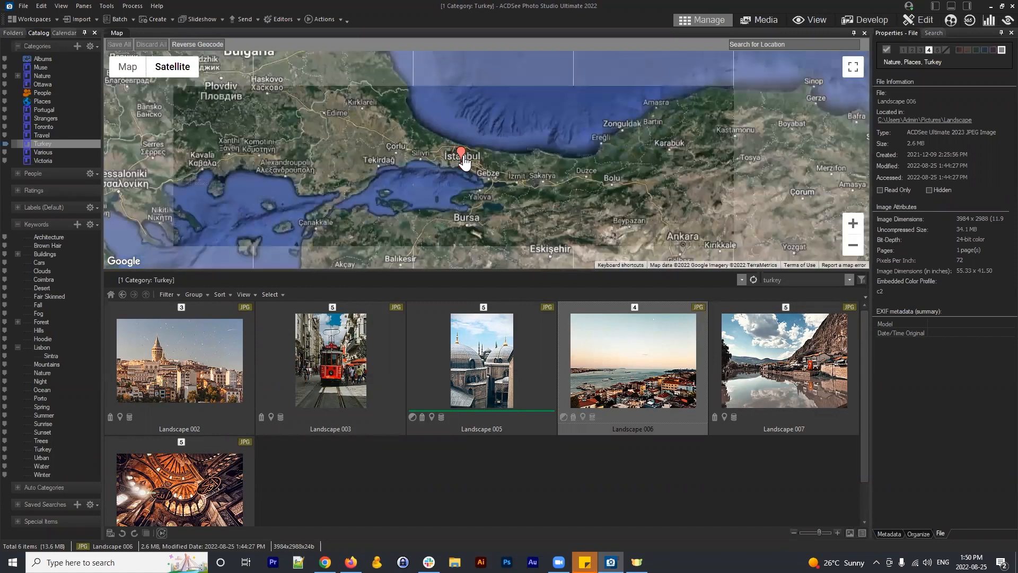
pyautogui.scroll(3, 435, 196)
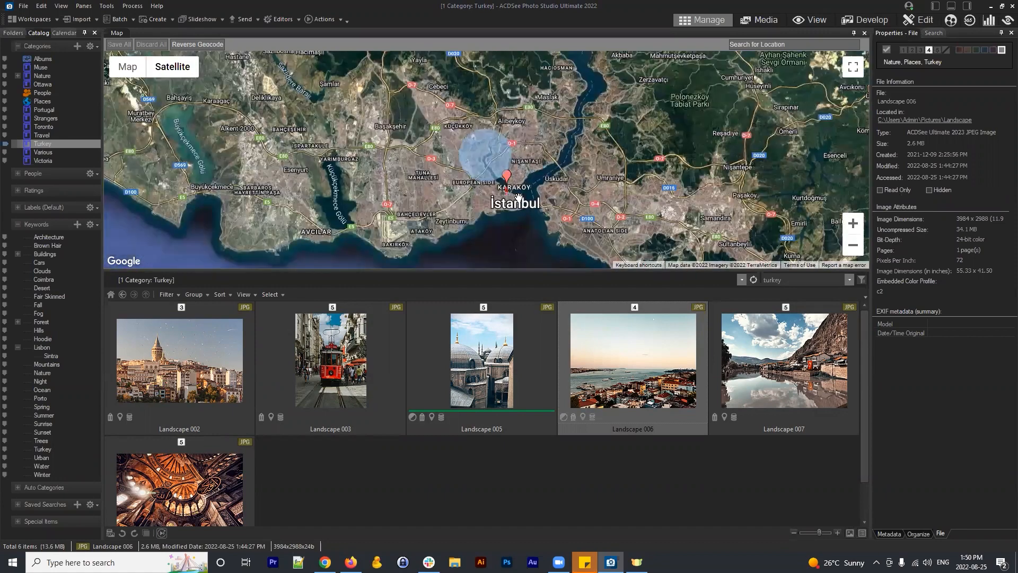
pyautogui.scroll(-3, 468, 153)
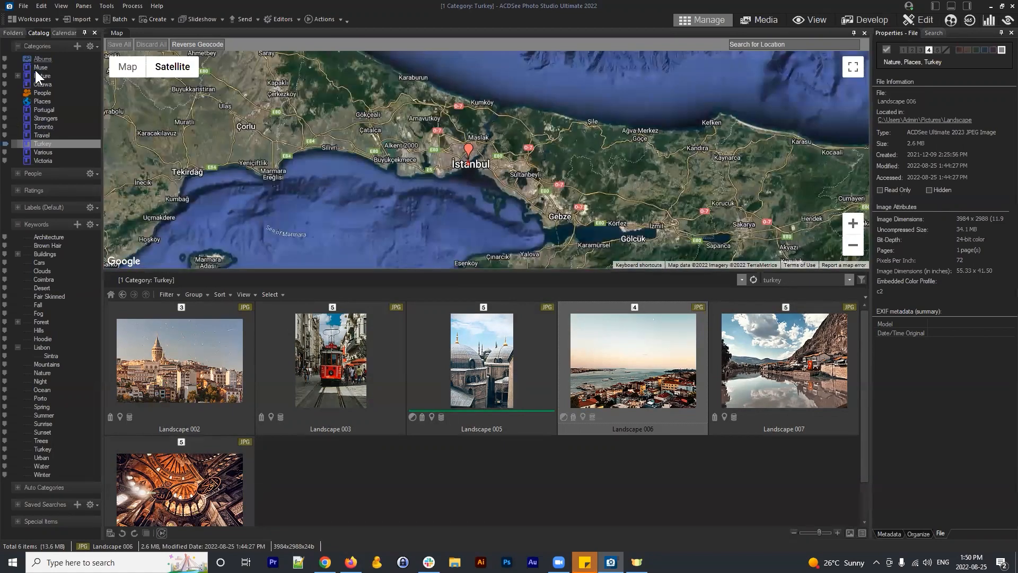
# Show the photos of the Portugal category and inspect the individual pins at Coimbra on the map
pyautogui.click(46, 111)
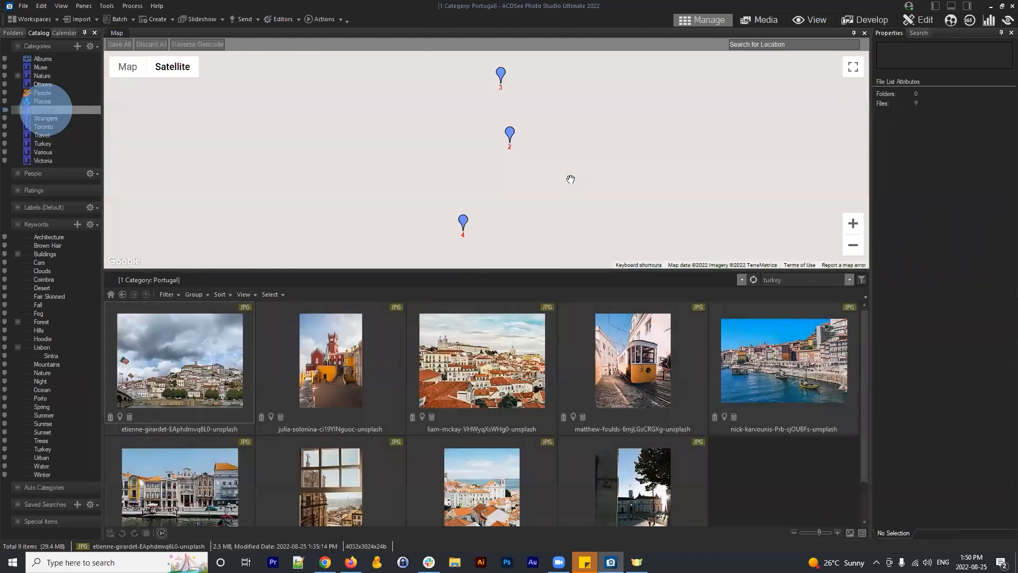
pyautogui.scroll(1, 533, 165)
pyautogui.scroll(2, 532, 162)
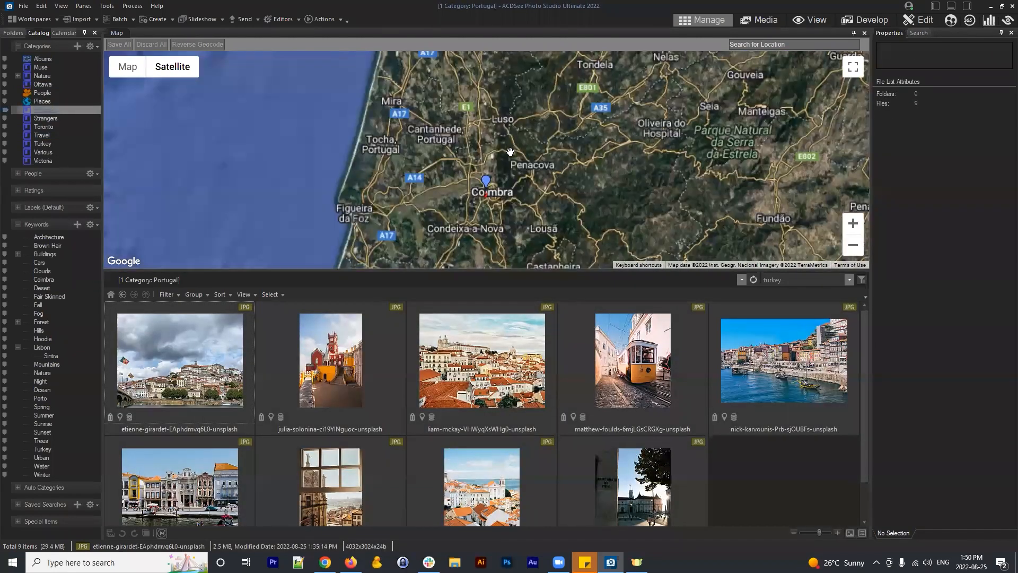
pyautogui.scroll(1, 524, 154)
pyautogui.scroll(3, 524, 154)
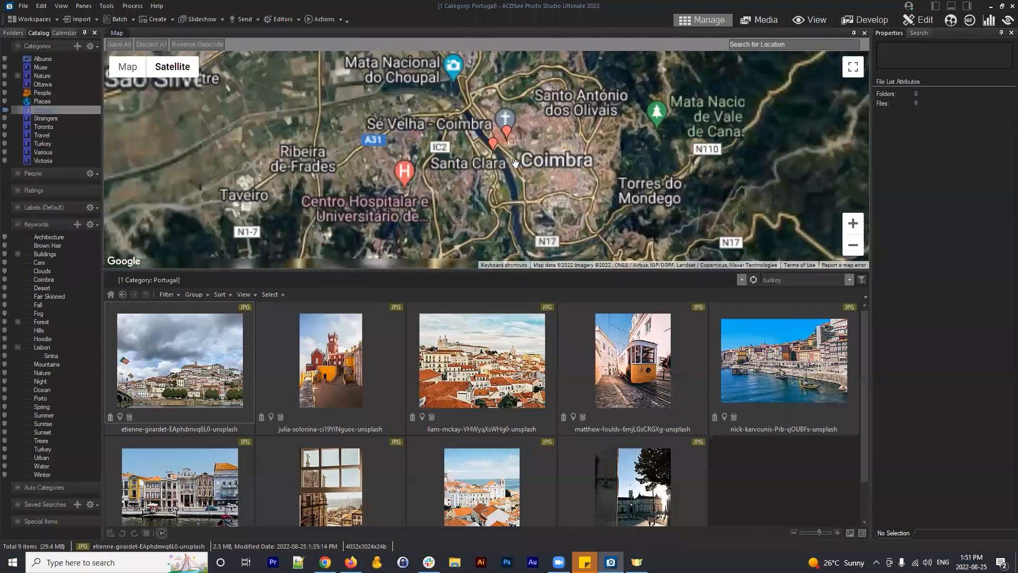
pyautogui.scroll(-4, 517, 125)
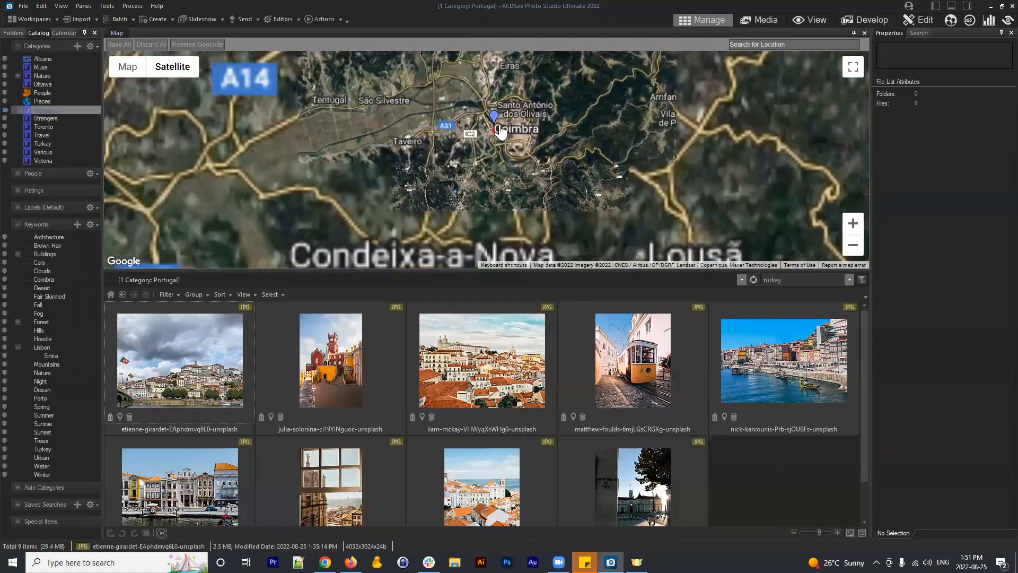
# Inspect the individual photo pins along the Douro River in Porto on the map
pyautogui.scroll(-2, 535, 127)
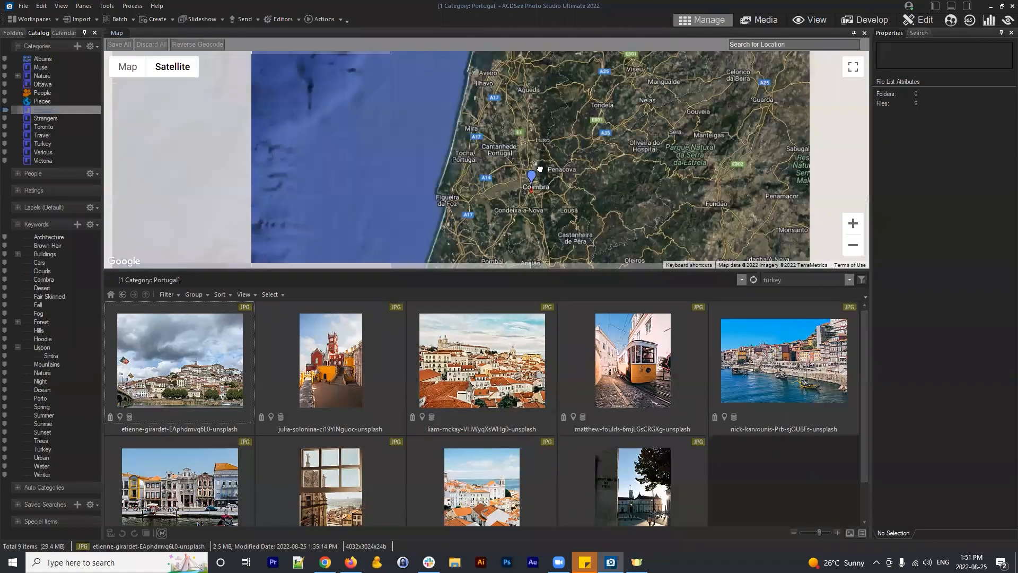
pyautogui.scroll(4, 517, 122)
pyautogui.scroll(4, 513, 120)
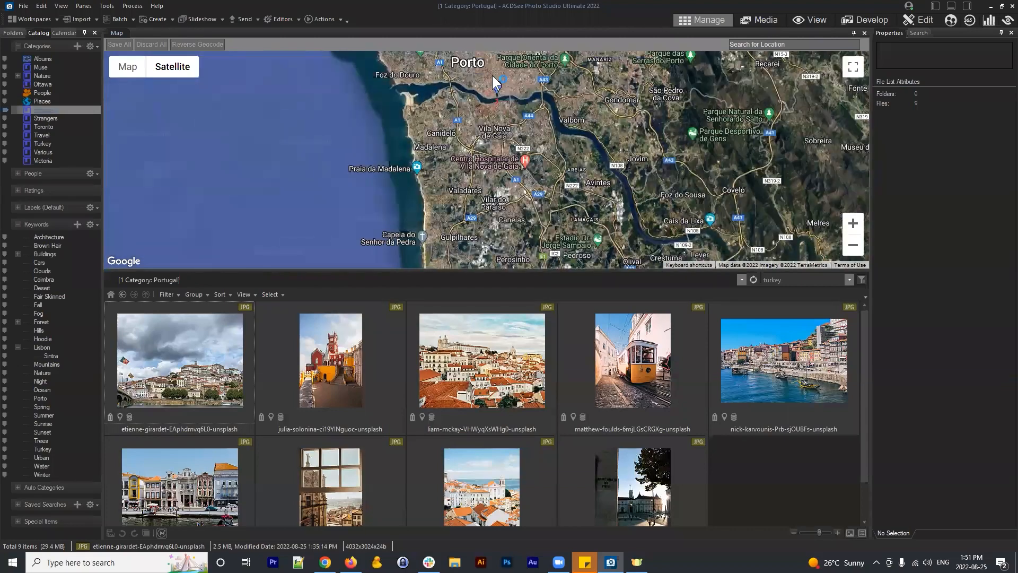
pyautogui.scroll(2, 505, 205)
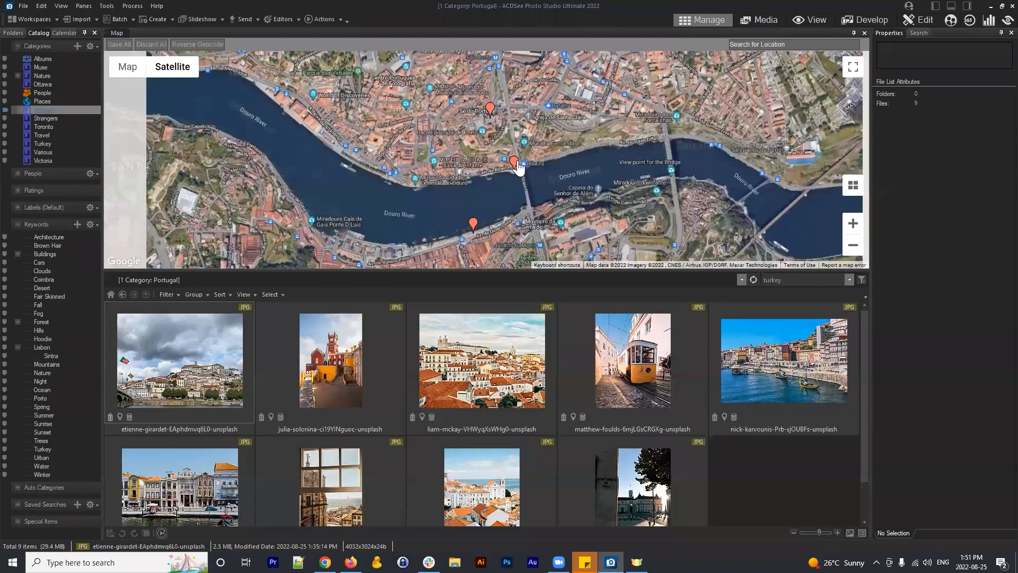
# Inspect the Porto photos through their pins at Ribeira and Sé do Porto and through the combined pin for the city
pyautogui.scroll(1, 510, 168)
pyautogui.click(520, 166)
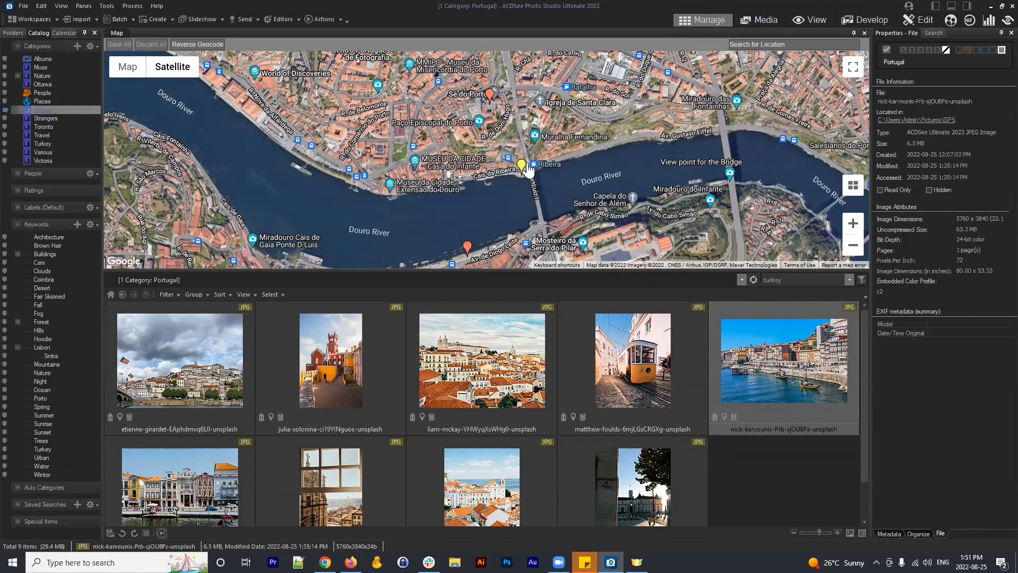
pyautogui.scroll(-2, 525, 146)
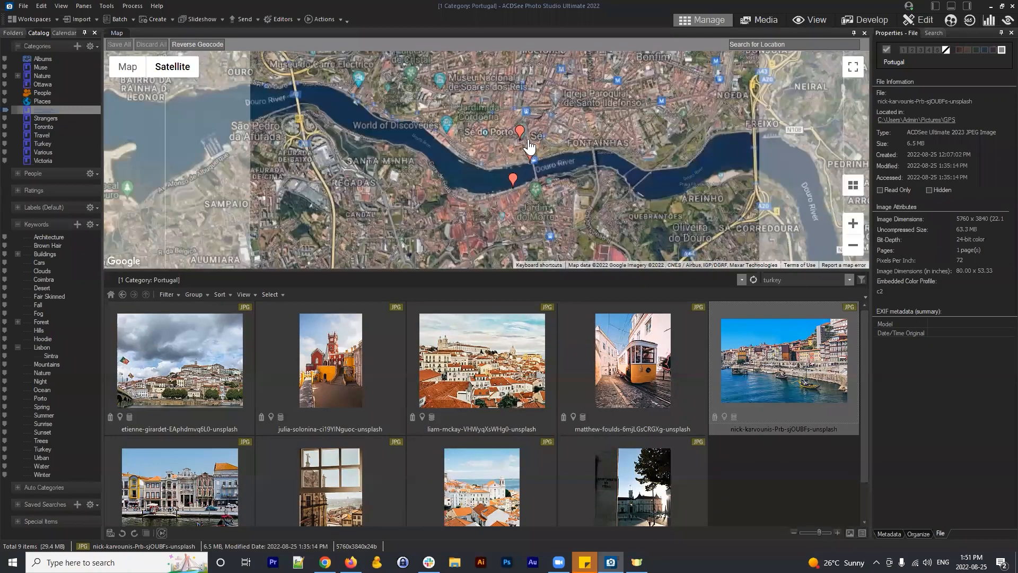
pyautogui.click(520, 133)
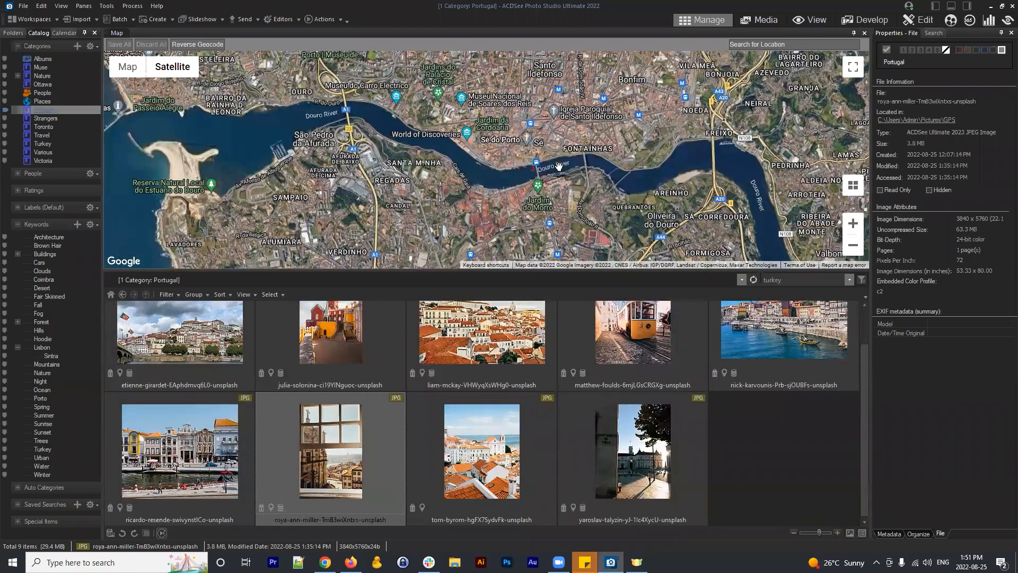
pyautogui.scroll(-1, 559, 166)
pyautogui.click(547, 154)
pyautogui.scroll(-1, 576, 164)
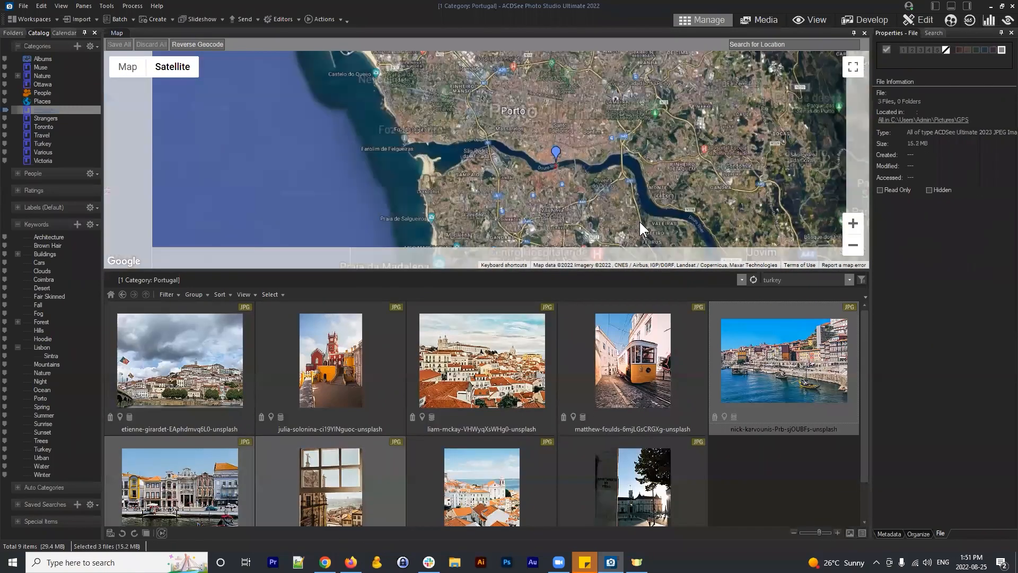
pyautogui.moveTo(631, 214); pyautogui.dragTo(596, 86)
pyautogui.moveTo(594, 215); pyautogui.dragTo(602, 76)
pyautogui.moveTo(563, 212); pyautogui.dragTo(585, 79)
pyautogui.scroll(-1, 557, 183)
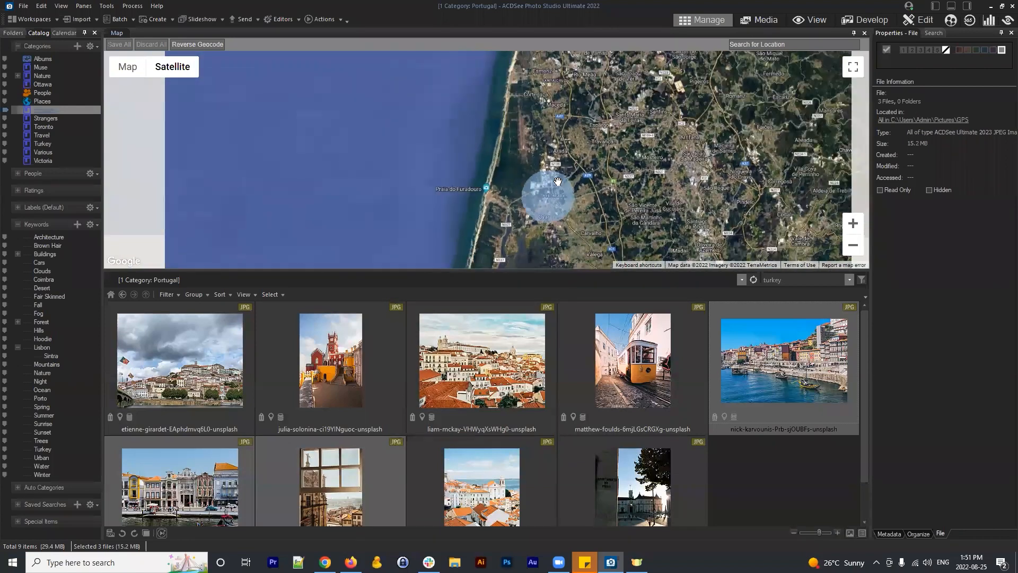
pyautogui.scroll(1, 543, 186)
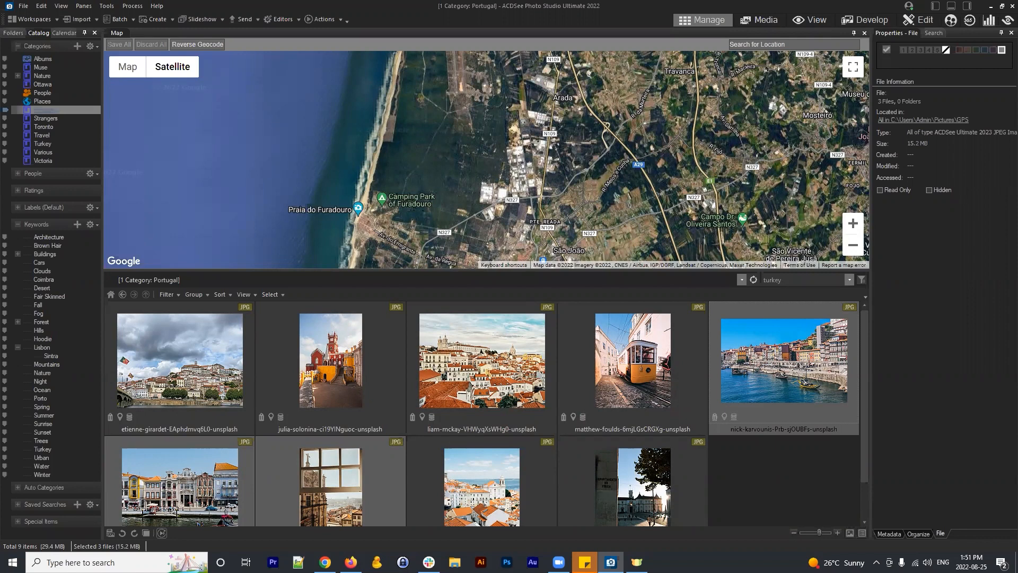
# Select the Porto riverfront photo and expand its IPTC metadata
pyautogui.click(507, 355)
pyautogui.click(789, 350)
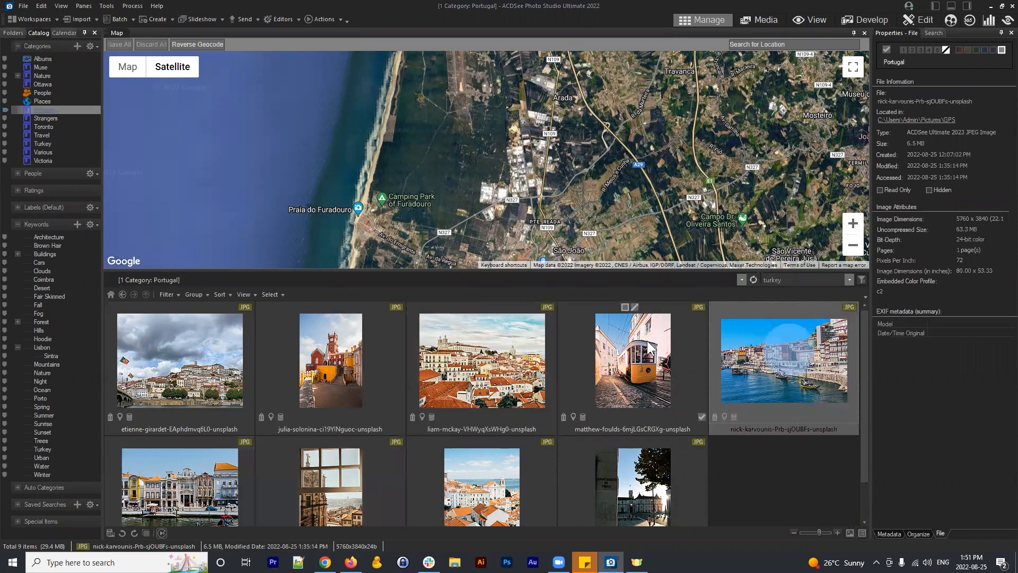
pyautogui.click(917, 533)
pyautogui.click(888, 534)
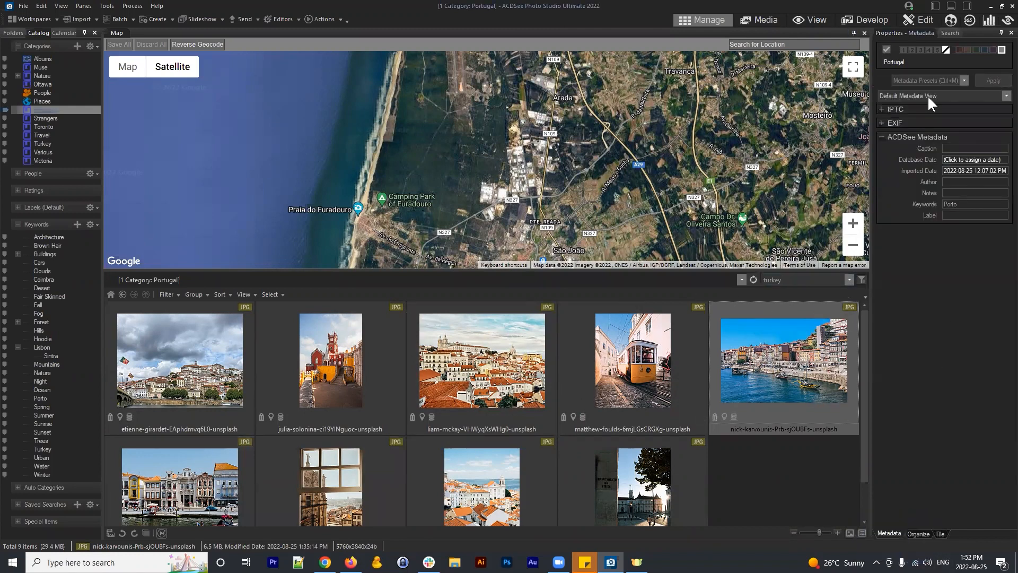
pyautogui.click(895, 110)
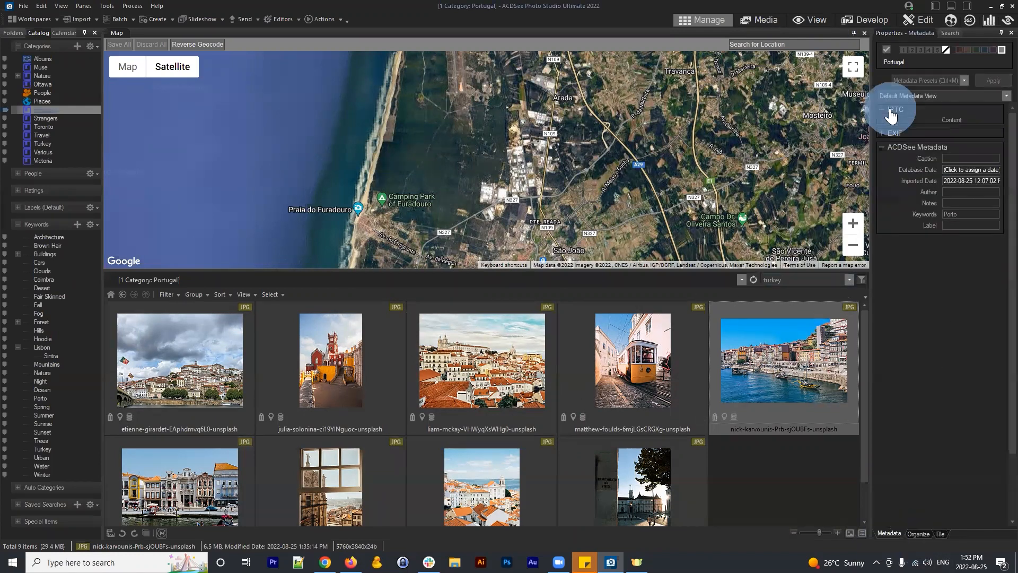
# Check the IPTC location fields of the tram, rooftop and Sintra palace photos in the Portugal category
pyautogui.click(623, 404)
pyautogui.click(456, 373)
pyautogui.click(334, 345)
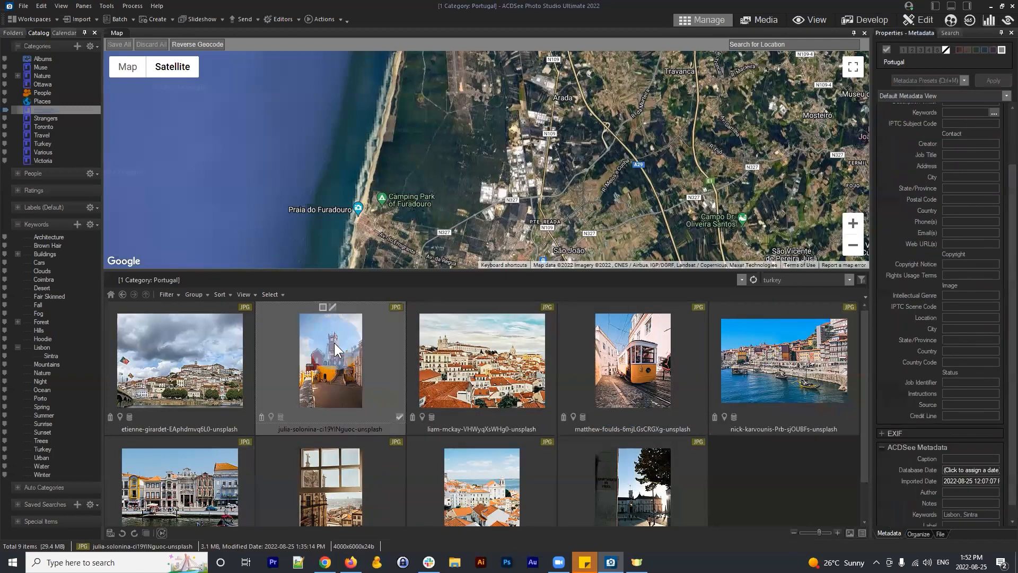
pyautogui.scroll(-1, 1000, 465)
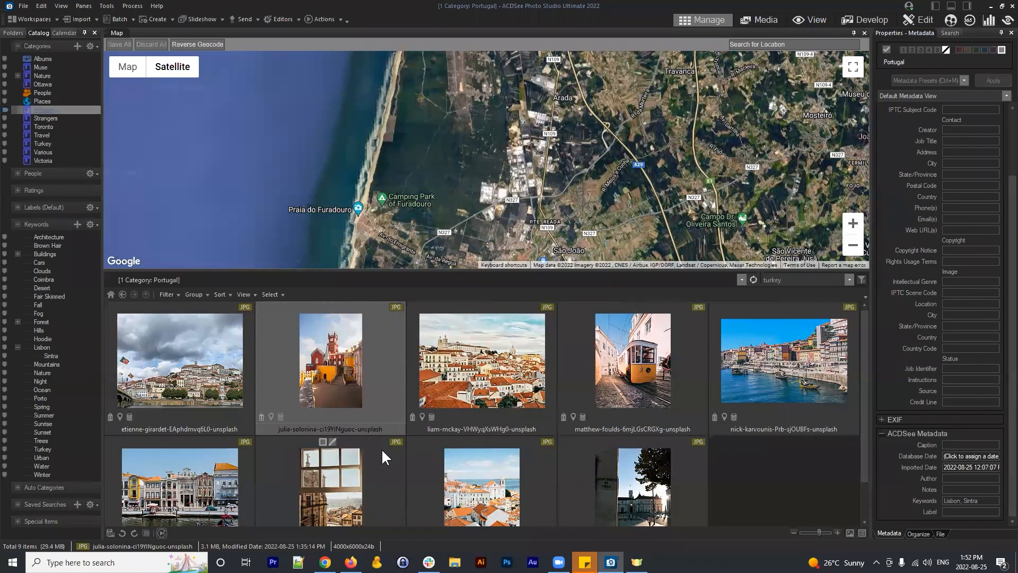
# Show the Turkey category and examine the IPTC location, state, country and country code fields of Landscape 003
pyautogui.click(43, 136)
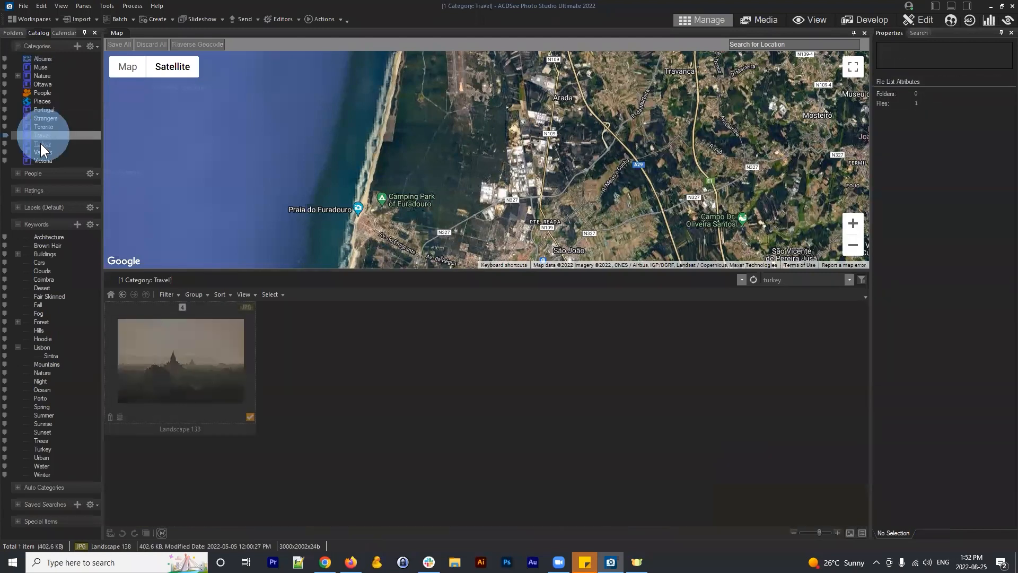
pyautogui.click(42, 144)
pyautogui.click(342, 368)
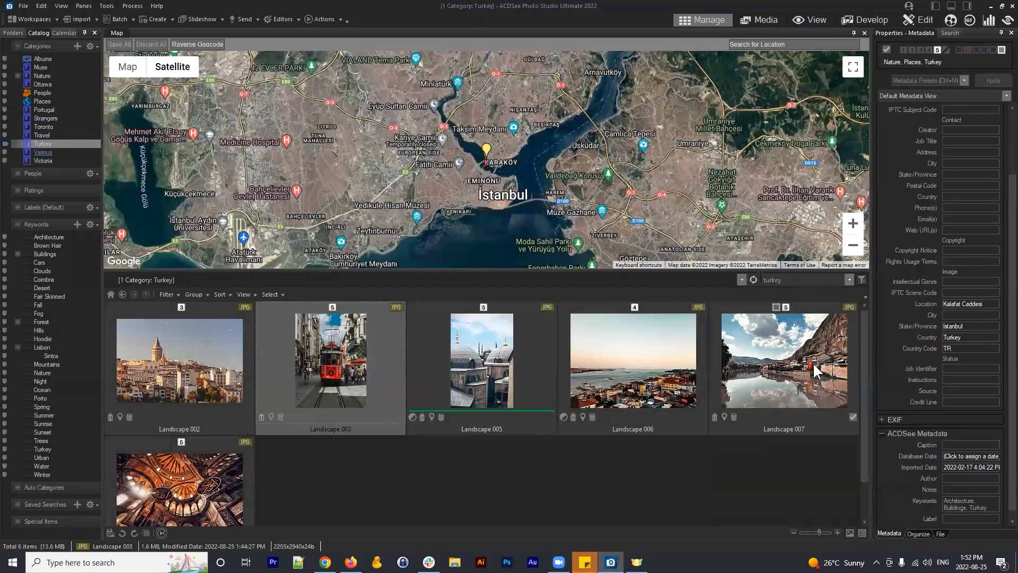
pyautogui.click(603, 357)
pyautogui.click(533, 360)
pyautogui.click(293, 350)
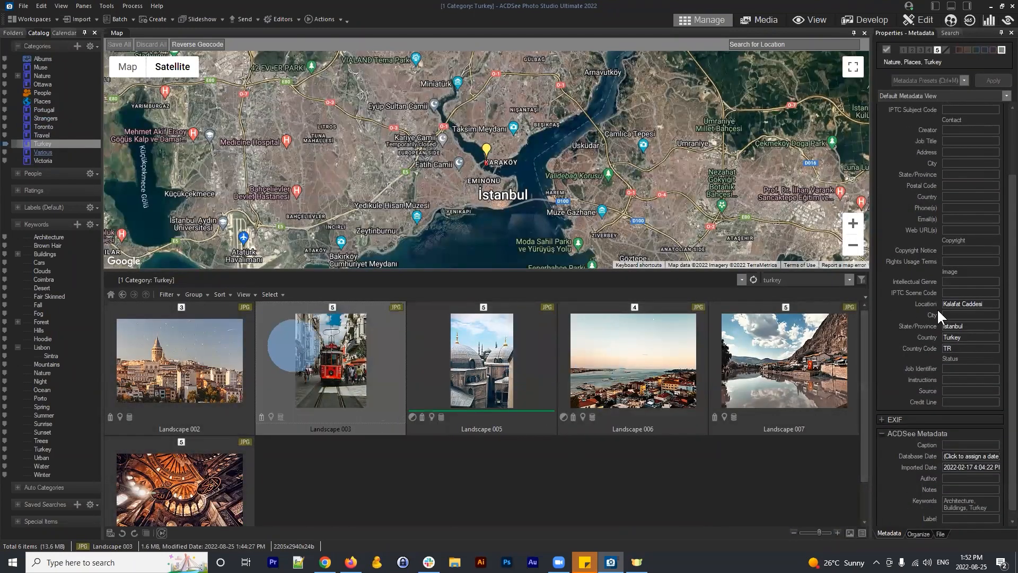
pyautogui.click(969, 346)
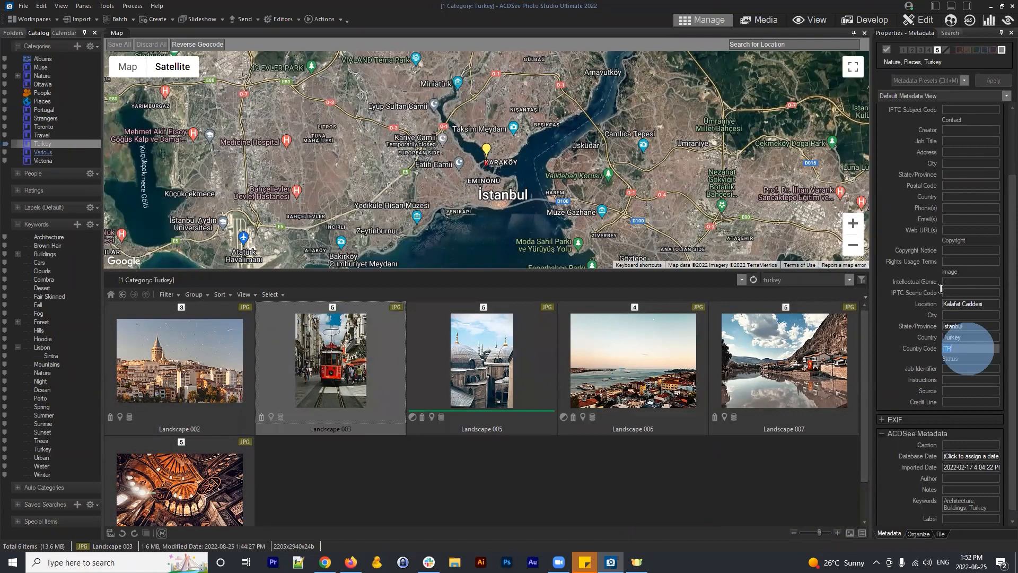
pyautogui.click(975, 304)
pyautogui.scroll(3, 954, 160)
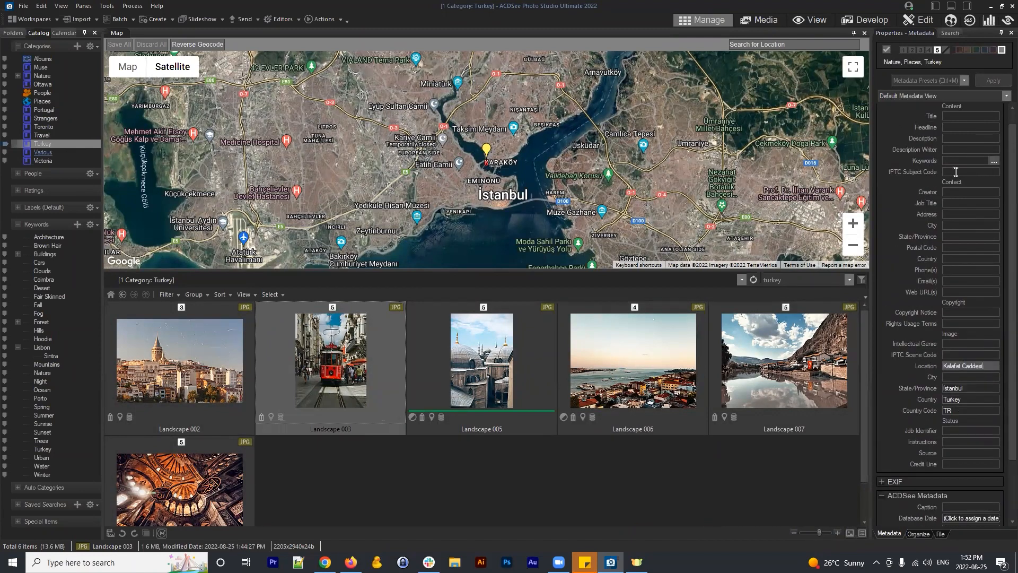
# Set the Copy Metadata options for Landscape 003 to IPTC only, without GPS coordinates or ACDSee metadata, and cancel the copy
pyautogui.click(364, 354)
pyautogui.rightClick(365, 353)
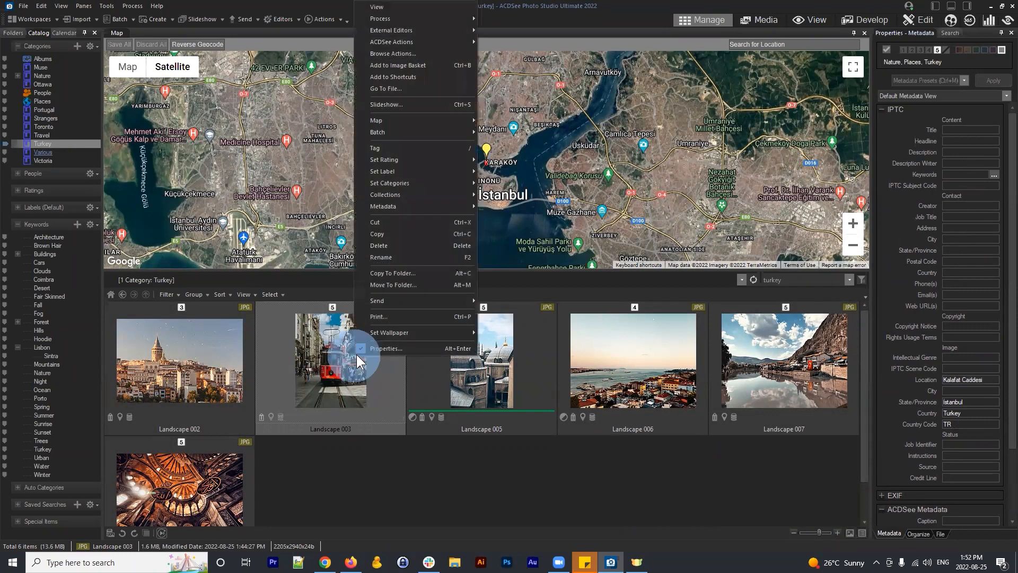
pyautogui.moveTo(420, 207)
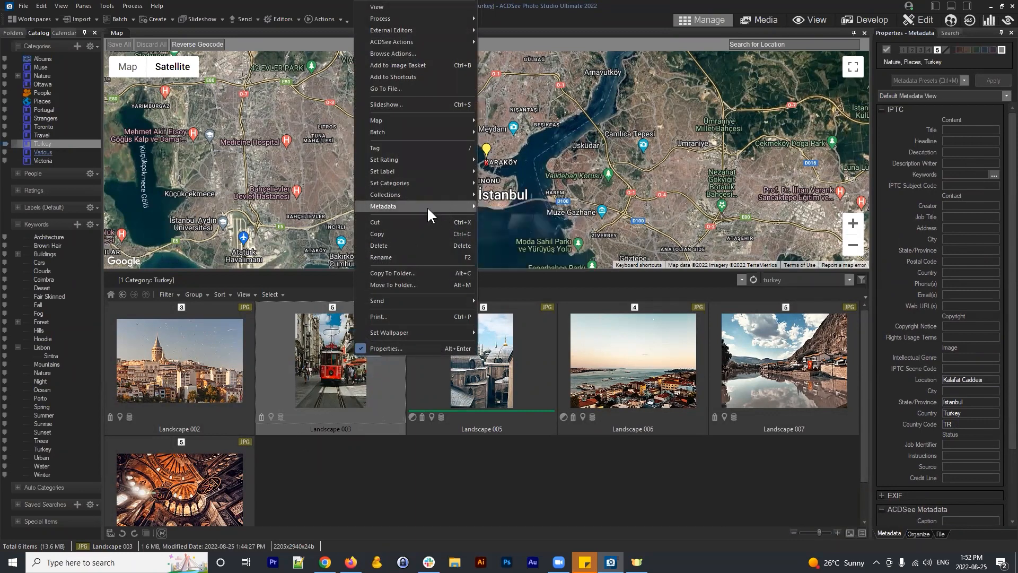
pyautogui.click(507, 206)
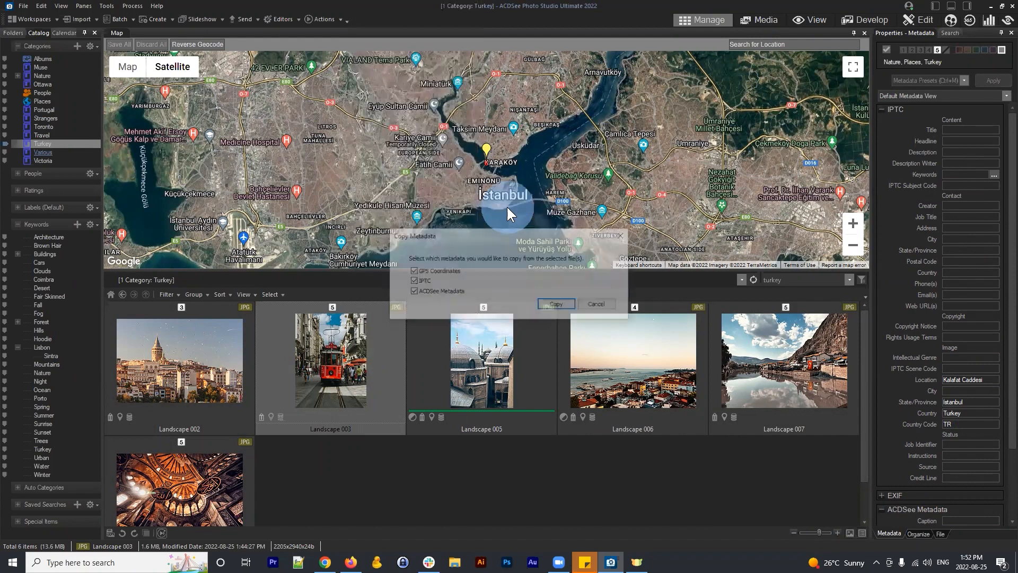
pyautogui.click(419, 271)
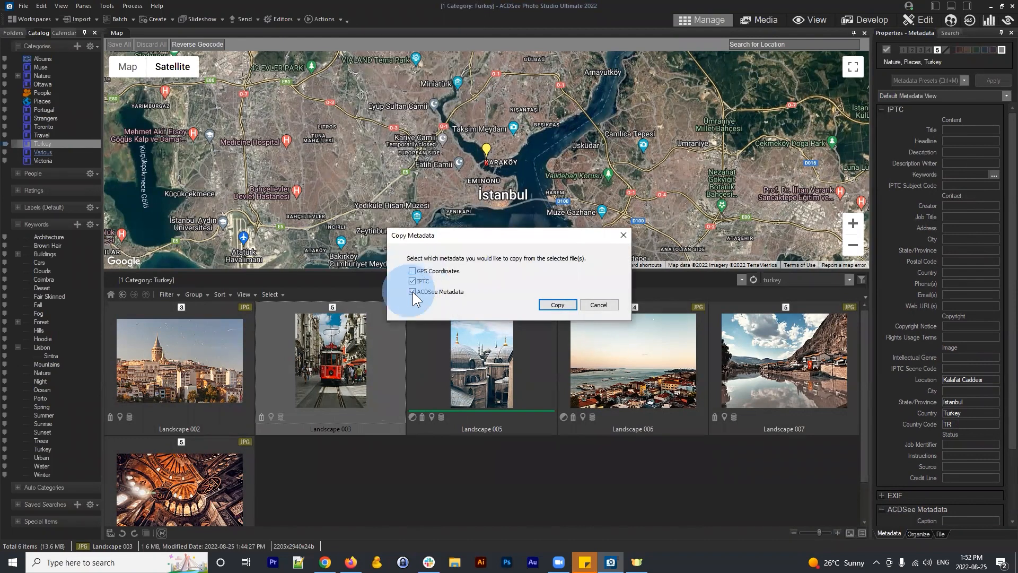
pyautogui.click(411, 291)
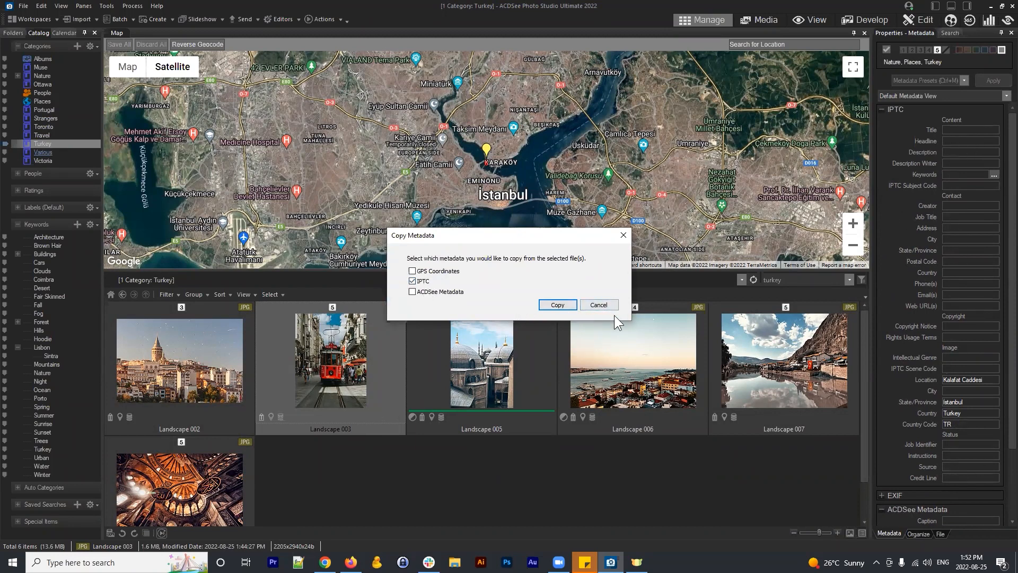
pyautogui.click(596, 304)
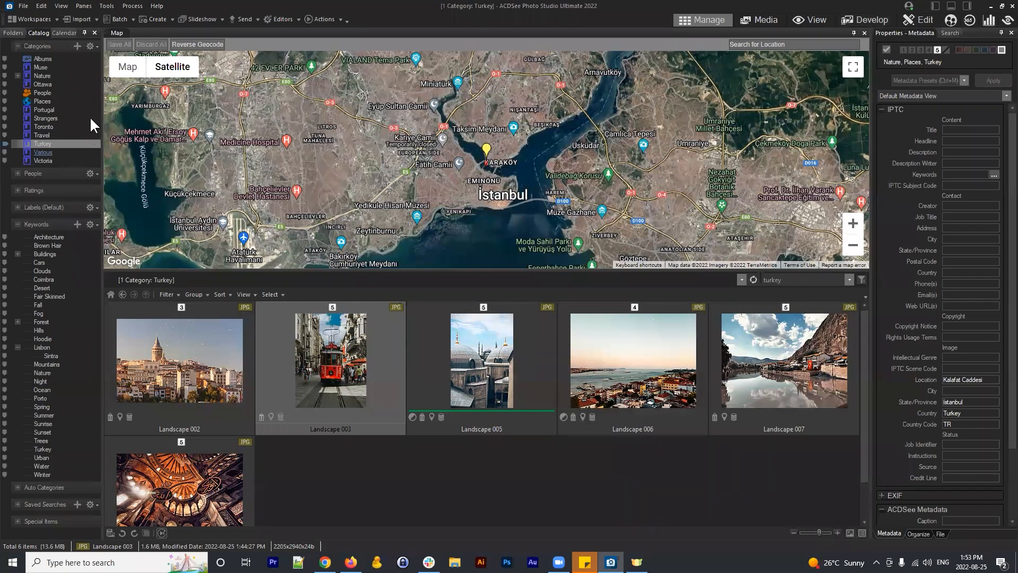
# Open the Clouds folder in Pictures and select the ACDC file sky replacement 004
pyautogui.click(21, 34)
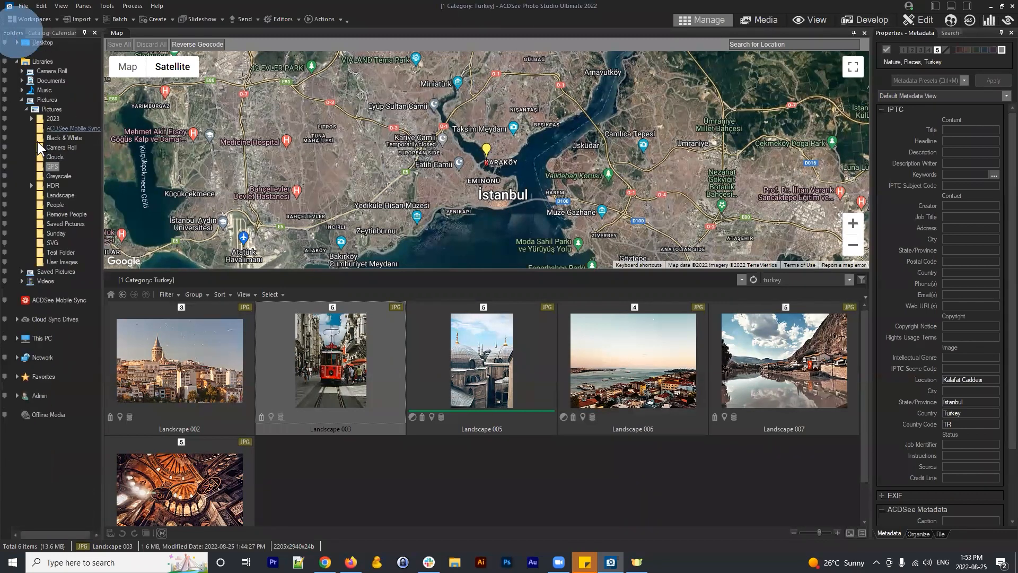
pyautogui.click(56, 158)
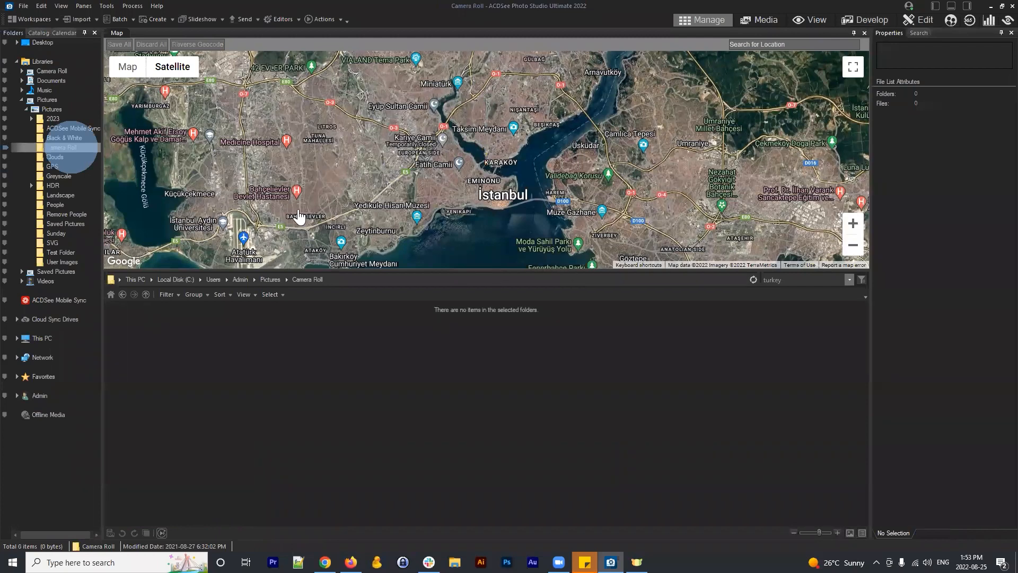
pyautogui.click(193, 367)
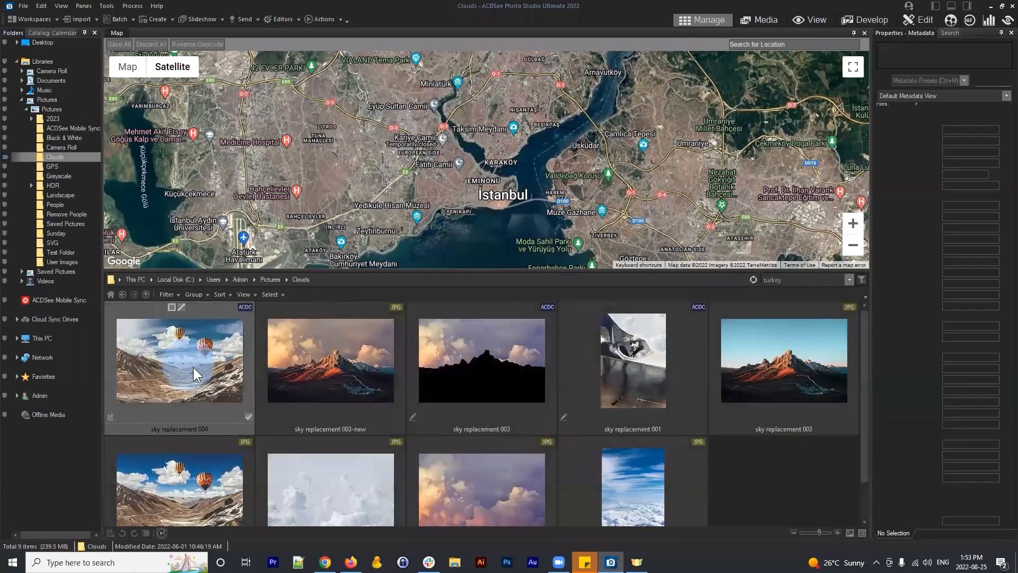
# Navigate the map from Istanbul to the city of Antalya on Turkey's south coast
pyautogui.scroll(-3, 590, 195)
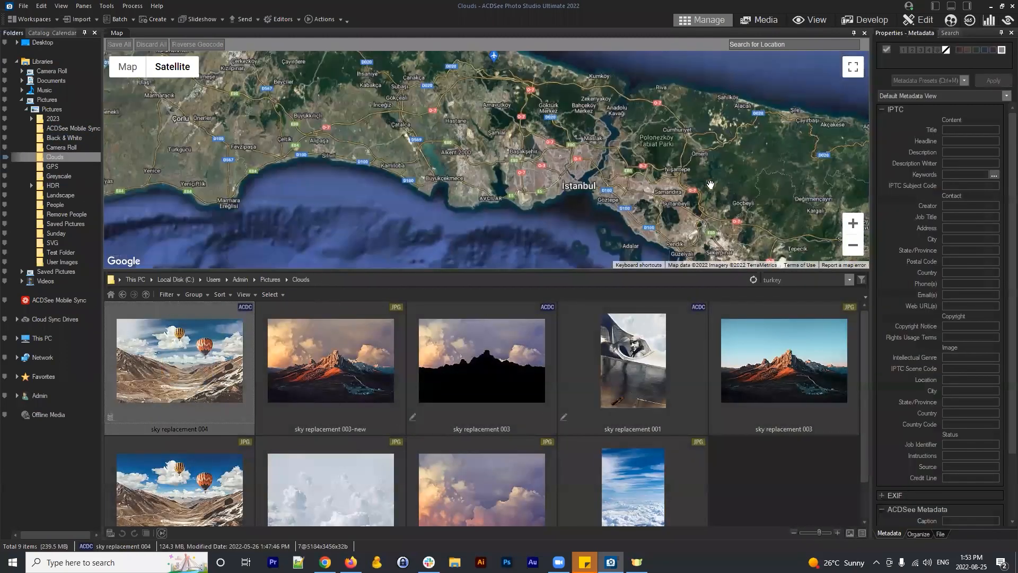
pyautogui.scroll(-4, 674, 192)
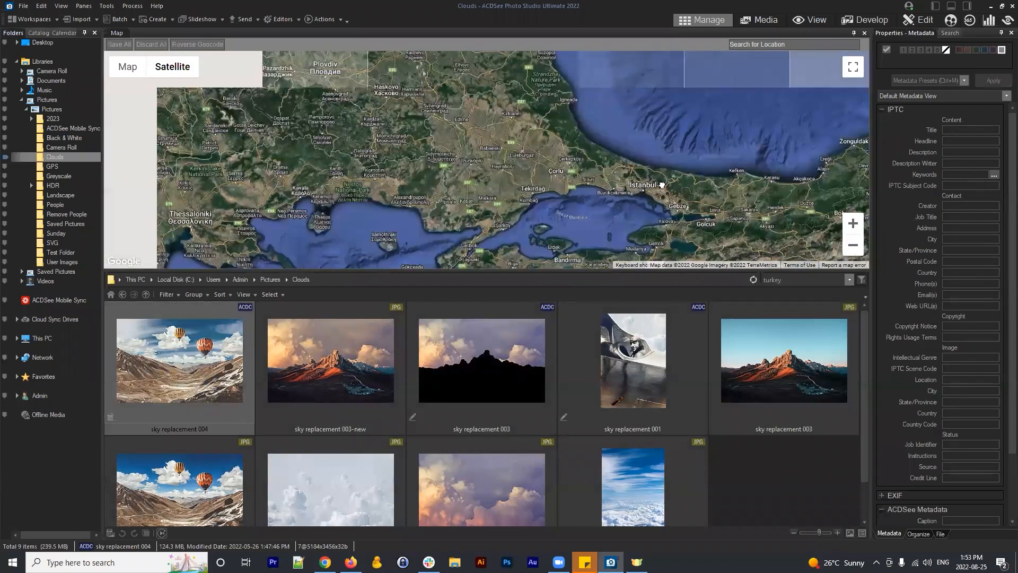
pyautogui.moveTo(571, 190); pyautogui.dragTo(514, 159)
pyautogui.scroll(-1, 514, 161)
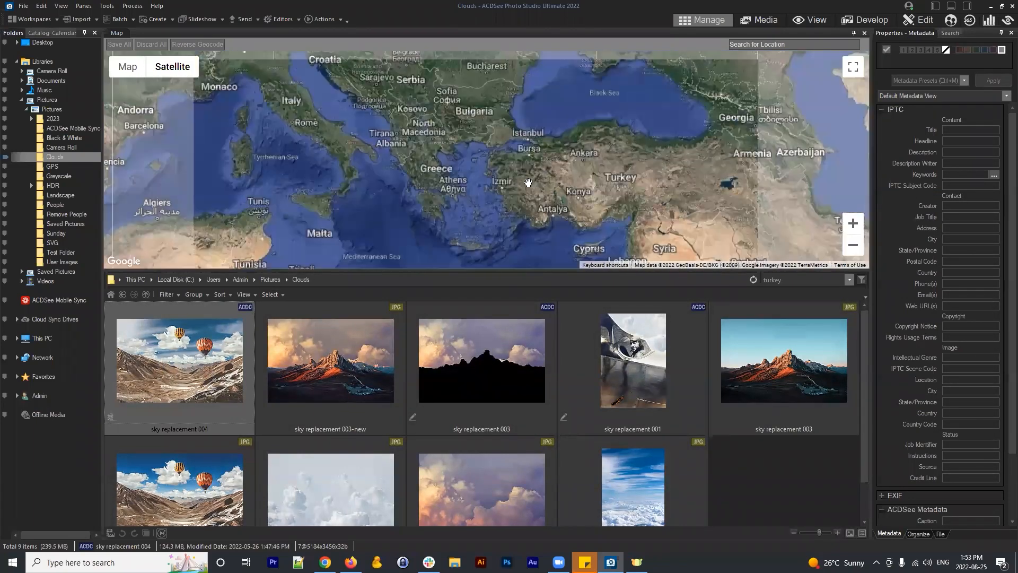
pyautogui.scroll(1, 499, 168)
pyautogui.moveTo(424, 126); pyautogui.dragTo(357, 82)
pyautogui.moveTo(497, 145); pyautogui.dragTo(426, 166)
pyautogui.moveTo(570, 207); pyautogui.dragTo(491, 170)
pyautogui.scroll(1, 534, 200)
pyautogui.moveTo(534, 201); pyautogui.dragTo(637, 219)
pyautogui.moveTo(438, 186); pyautogui.dragTo(527, 118)
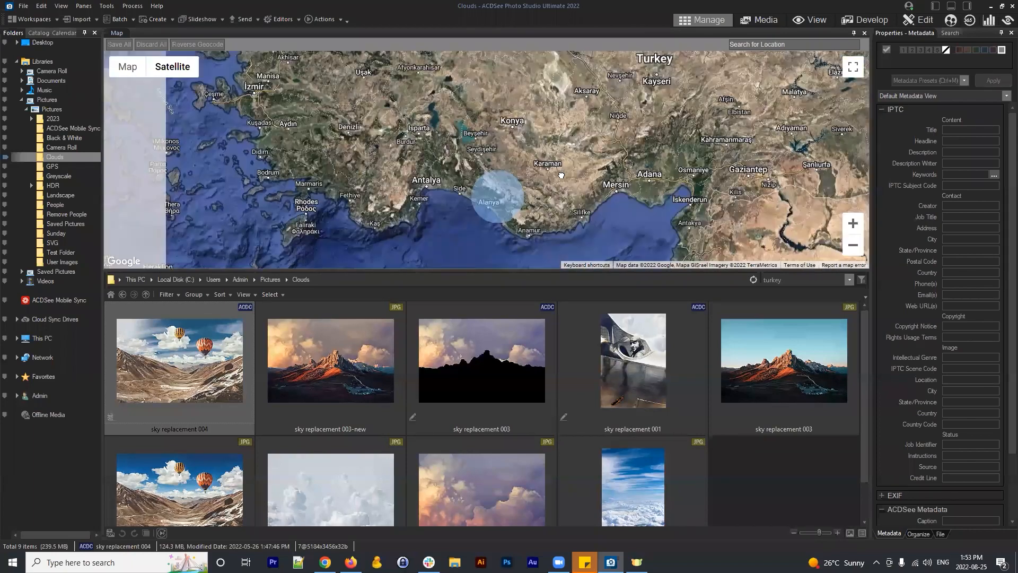
pyautogui.moveTo(498, 196); pyautogui.dragTo(475, 250)
pyautogui.scroll(2, 429, 223)
pyautogui.moveTo(429, 220); pyautogui.dragTo(499, 234)
pyautogui.scroll(1, 504, 150)
pyautogui.scroll(2, 500, 142)
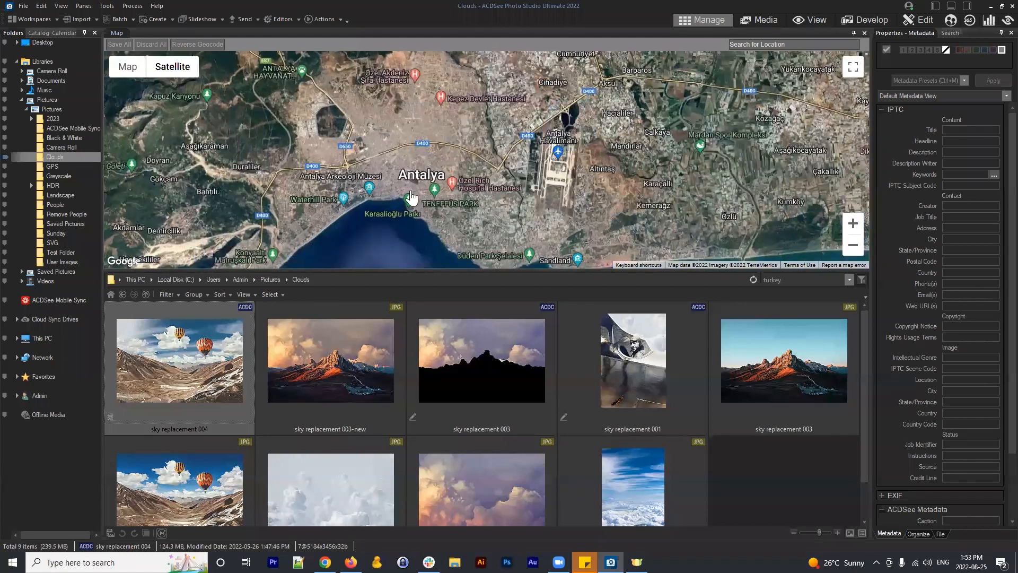
# Geotag the JPG photo sky replacement 004 by placing it on the map just northwest of central Antalya
pyautogui.moveTo(168, 376); pyautogui.dragTo(166, 354)
pyautogui.moveTo(352, 349); pyautogui.dragTo(217, 297)
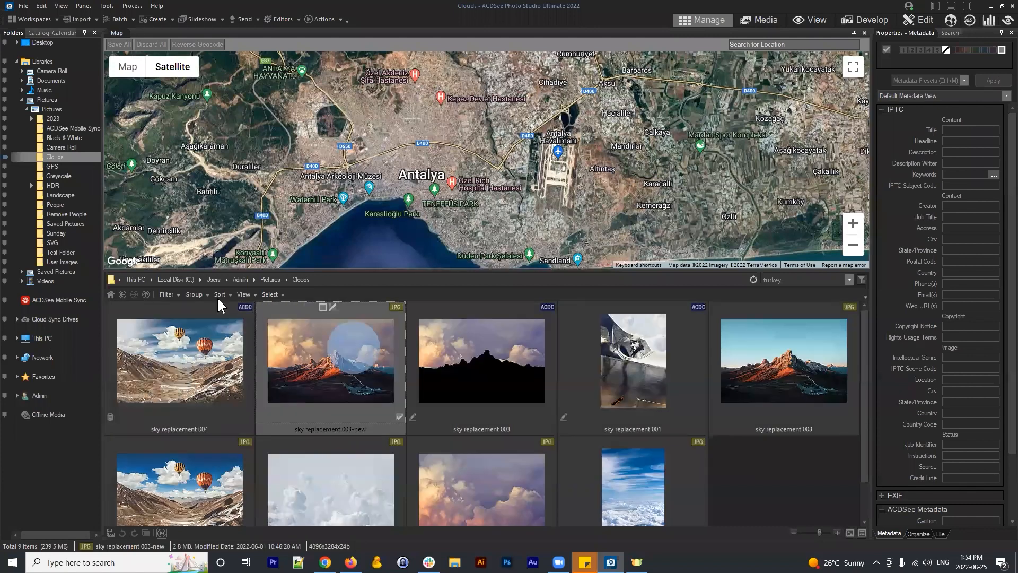
pyautogui.moveTo(185, 478); pyautogui.dragTo(371, 132)
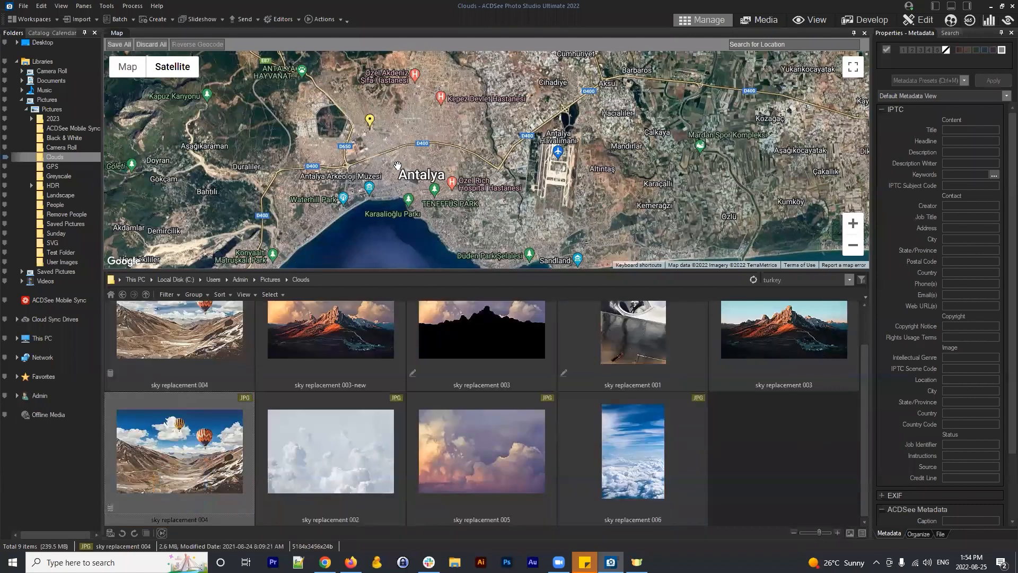
# Place sky replacement 003-new on the map north of Antalya and select the ACDC file sky replacement 003
pyautogui.scroll(-2, 405, 150)
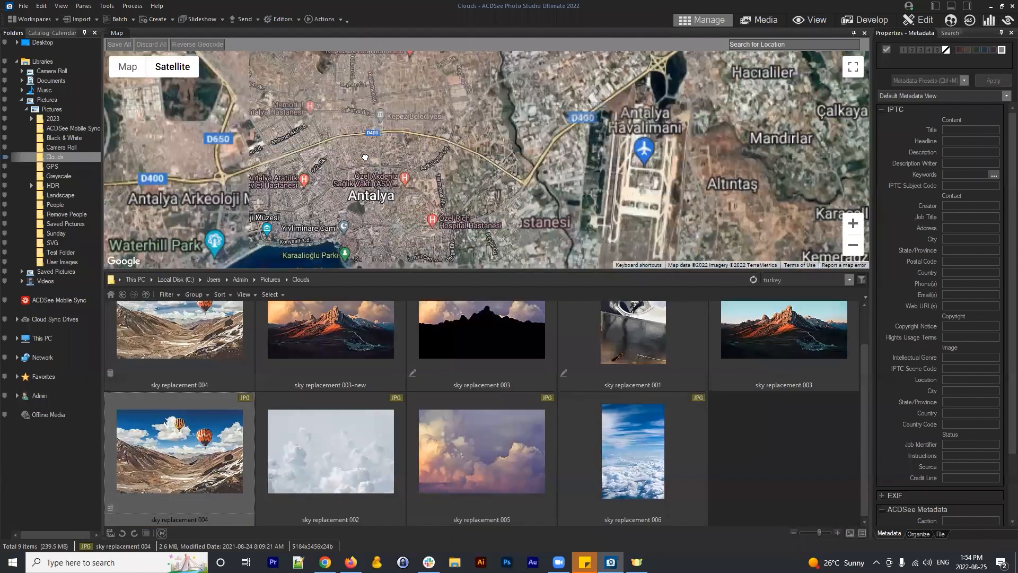
pyautogui.moveTo(388, 155); pyautogui.dragTo(404, 187)
pyautogui.scroll(1, 428, 381)
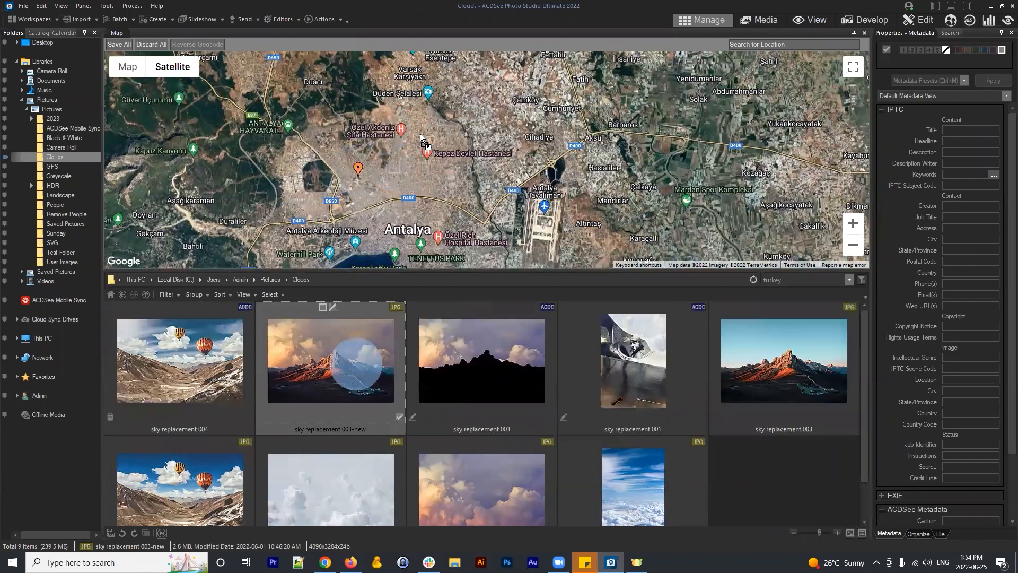
pyautogui.click(488, 383)
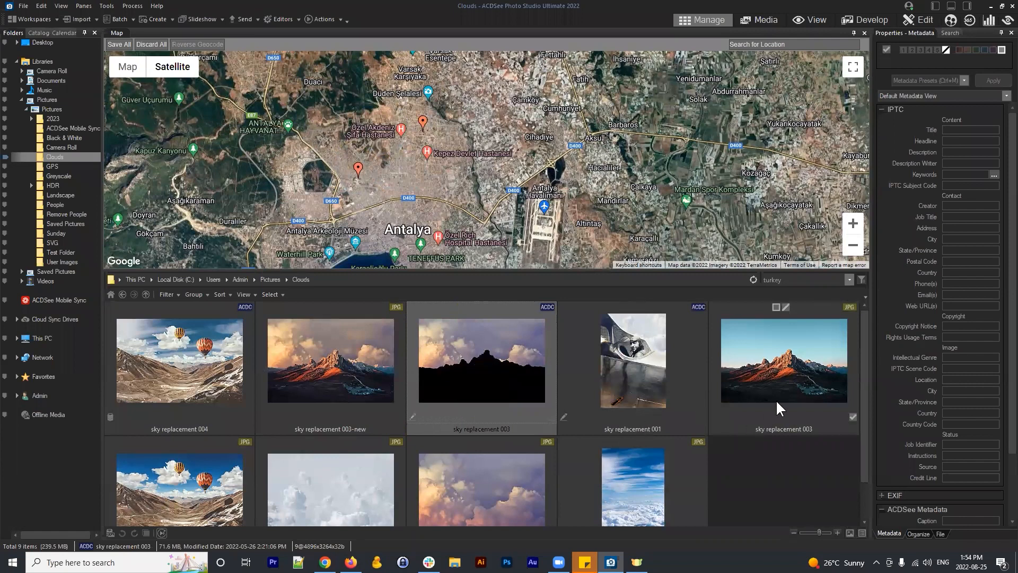
# Place the JPG photos sky replacement 003, 005 and 002 on the map north and east of Antalya, and save all geotags
pyautogui.moveTo(774, 383); pyautogui.dragTo(500, 95)
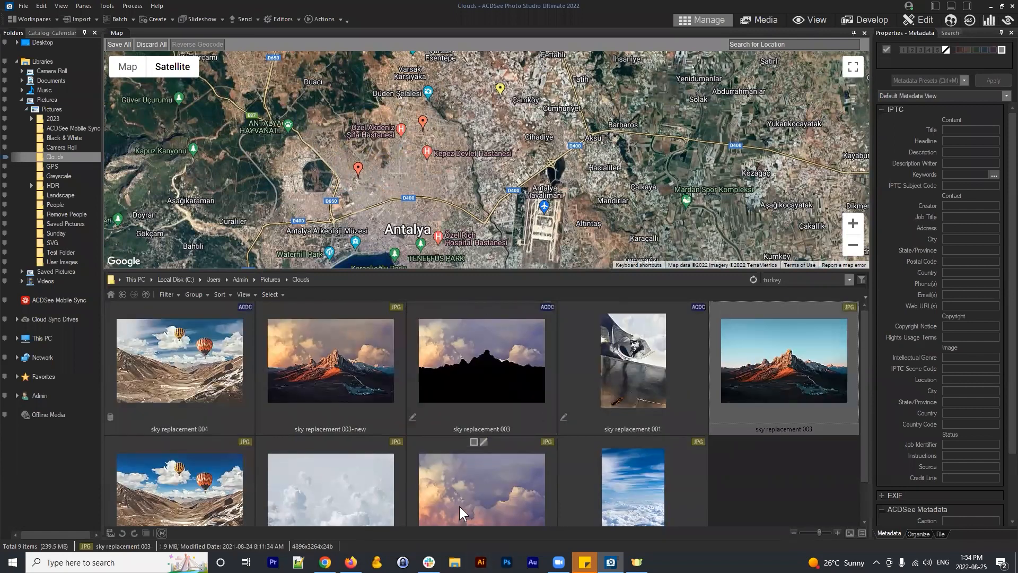
pyautogui.moveTo(462, 501); pyautogui.dragTo(482, 187)
pyautogui.moveTo(327, 466); pyautogui.dragTo(586, 194)
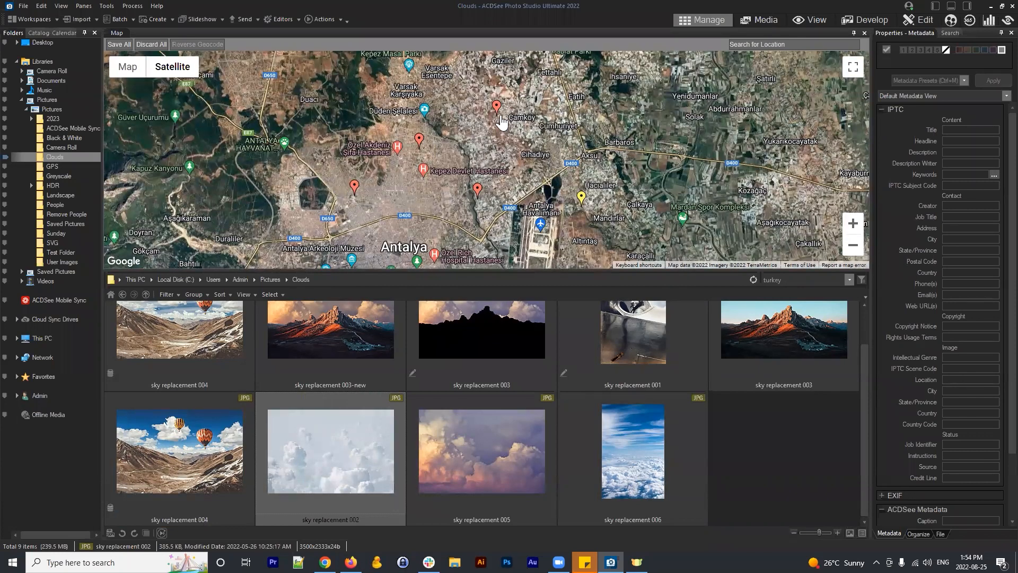
pyautogui.click(120, 45)
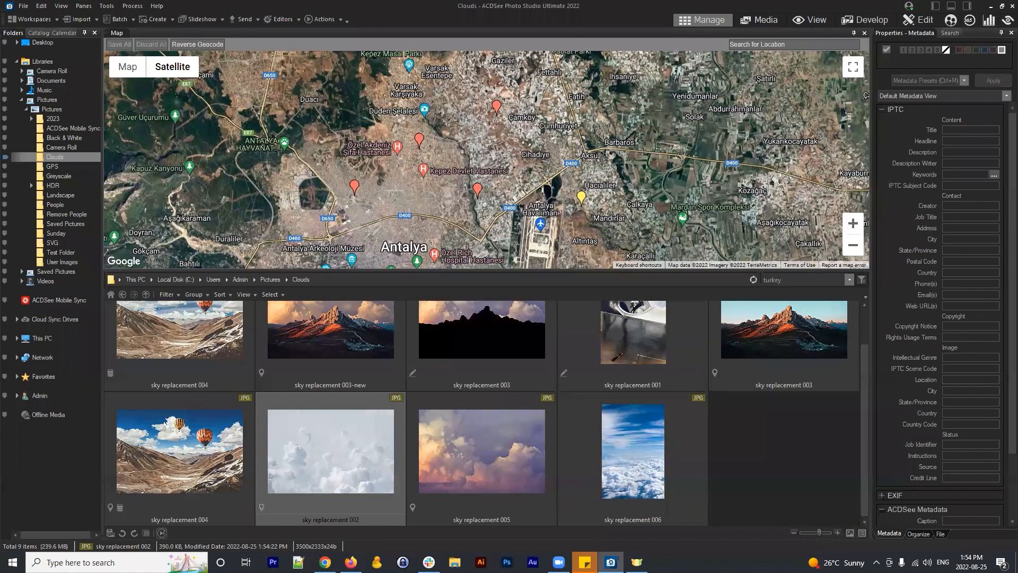
# Switch to Chrome, browse the playlists of the ACDSee YouTube channel, and close the open browser tabs
pyautogui.click(324, 561)
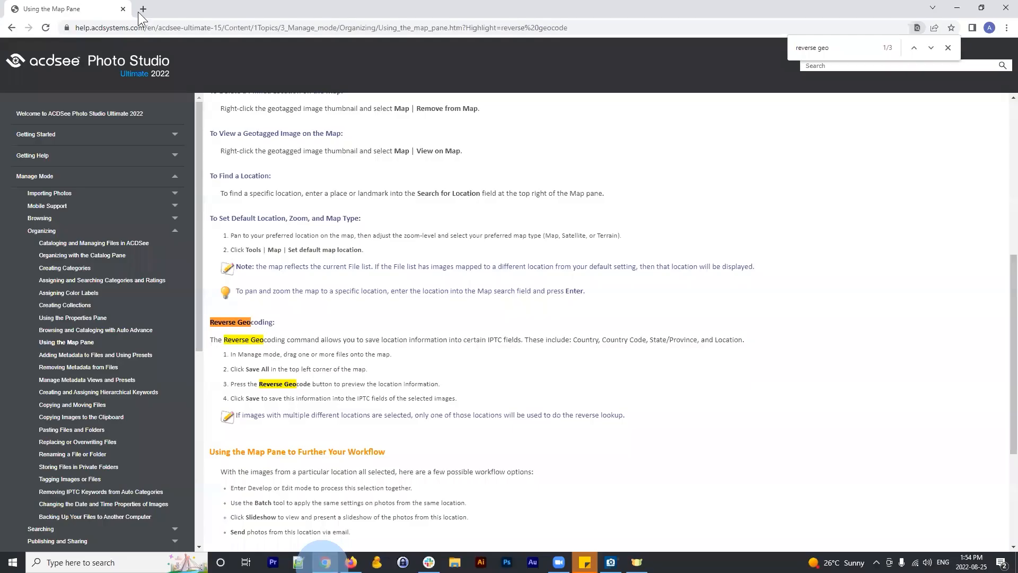
pyautogui.click(138, 11)
pyautogui.click(77, 42)
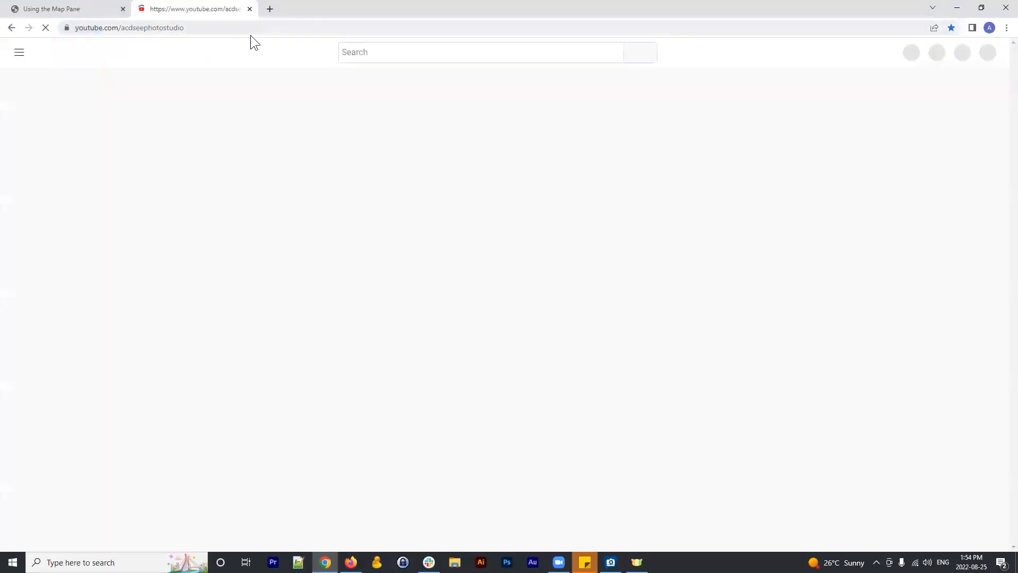
pyautogui.click(250, 34)
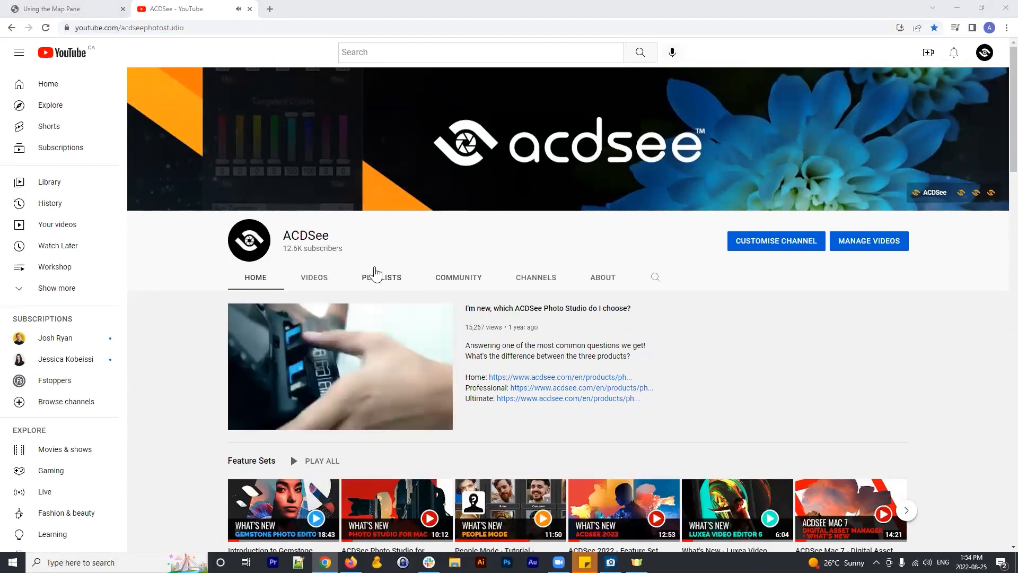
pyautogui.click(376, 275)
pyautogui.scroll(-3, 599, 287)
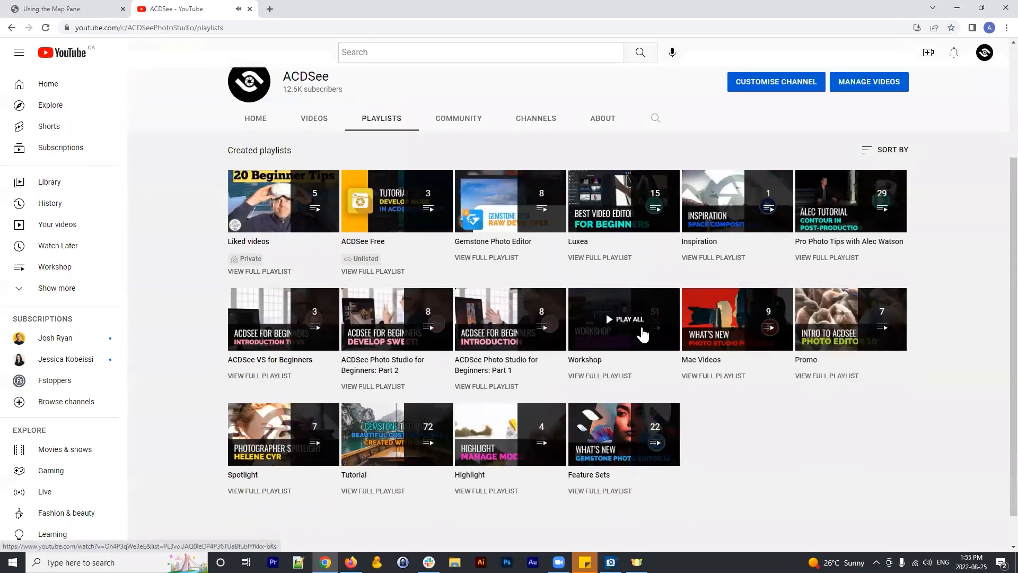
pyautogui.click(249, 9)
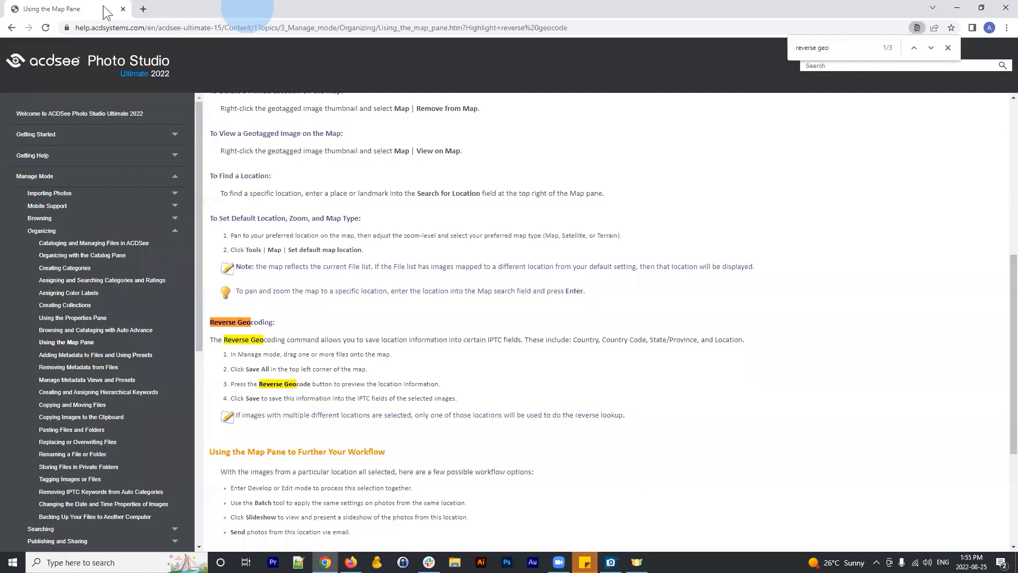
pyautogui.click(123, 9)
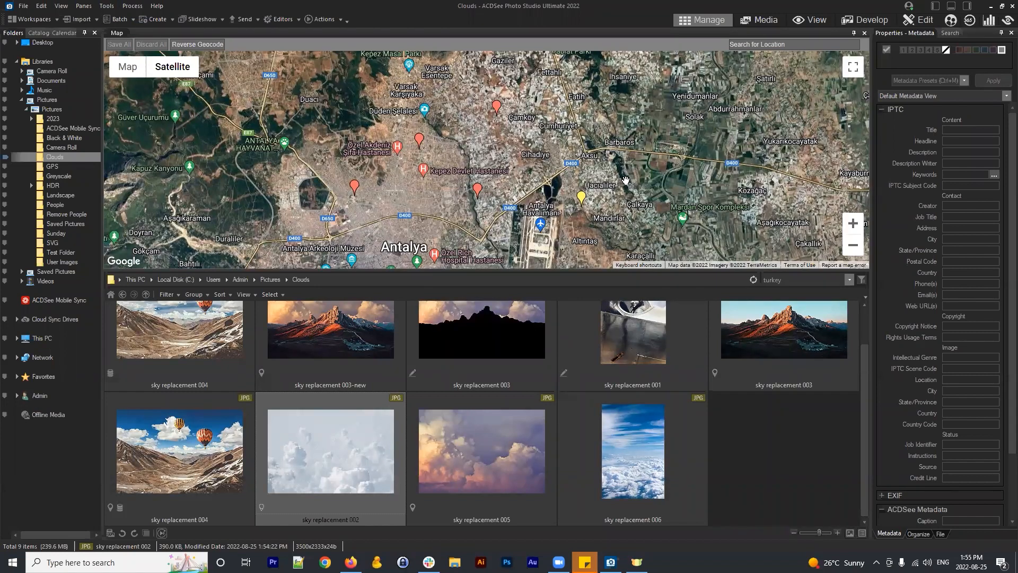
# Close the map in ACDSee, open the ACDSee Mobile Sync folder and select the photo 20220823_203329
pyautogui.click(864, 33)
pyautogui.click(784, 259)
pyautogui.click(122, 50)
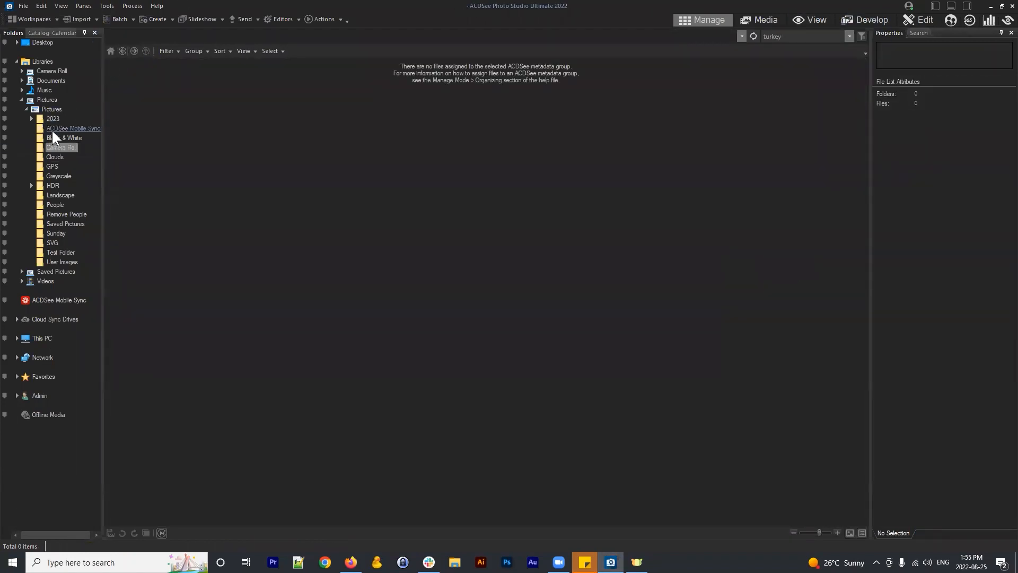
pyautogui.click(52, 109)
pyautogui.doubleClick(739, 106)
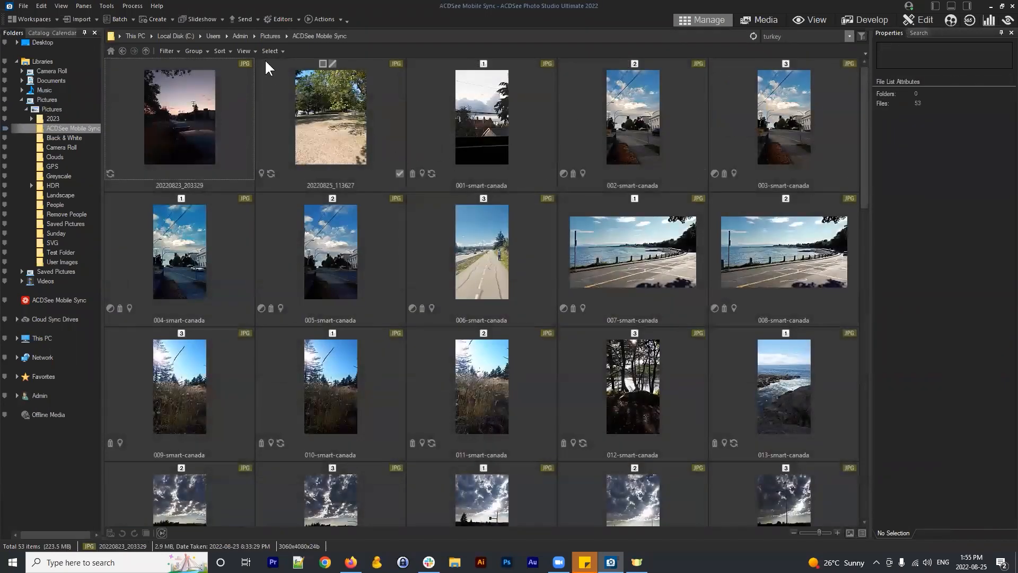
pyautogui.click(197, 126)
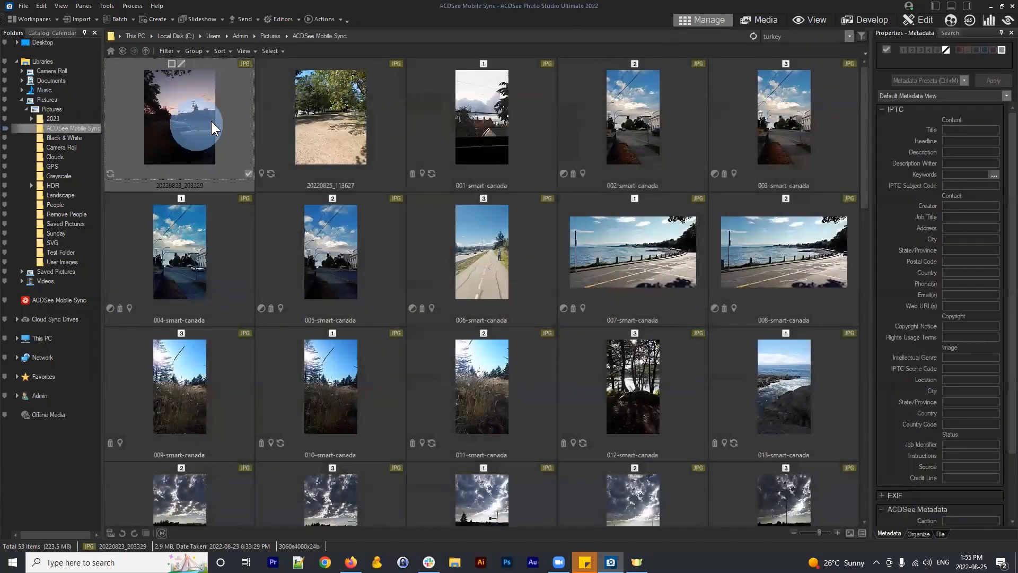
# Dismiss the mobile sync notification and check the newly received phone photos 20220825_115004 and 20220825_113759 in the folder
pyautogui.scroll(-8, 509, 245)
pyautogui.scroll(8, 506, 245)
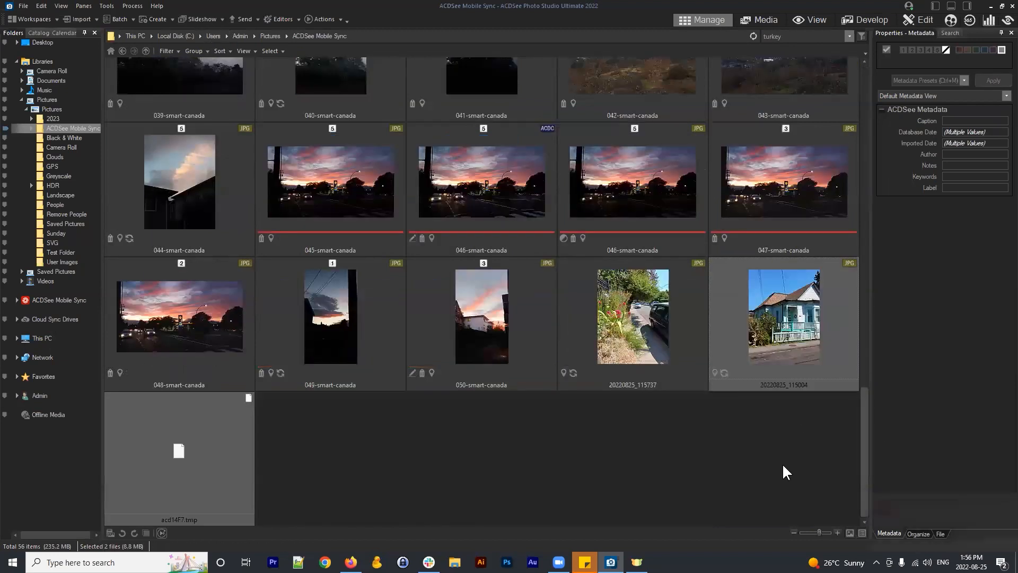
pyautogui.click(706, 461)
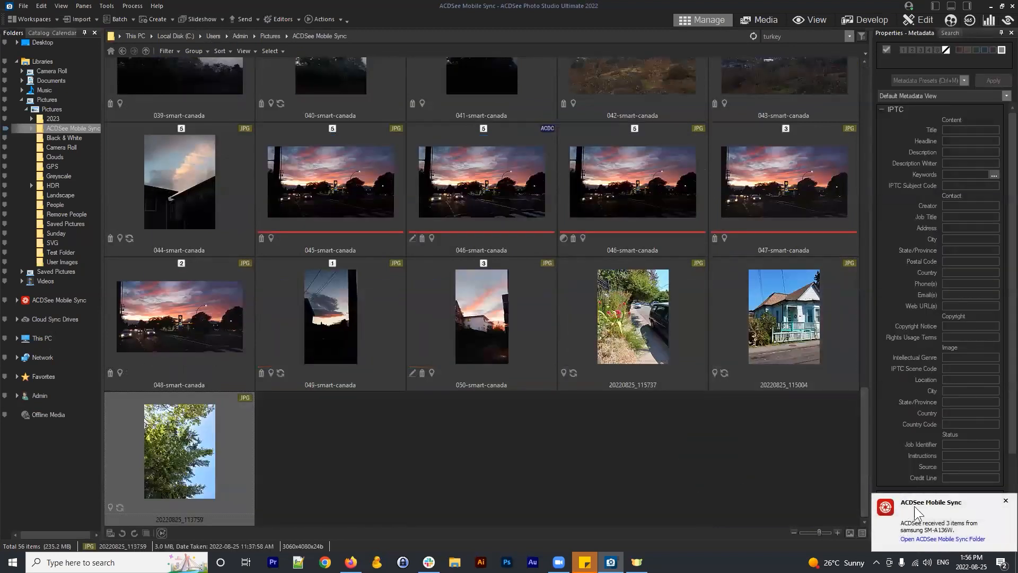
pyautogui.click(1001, 503)
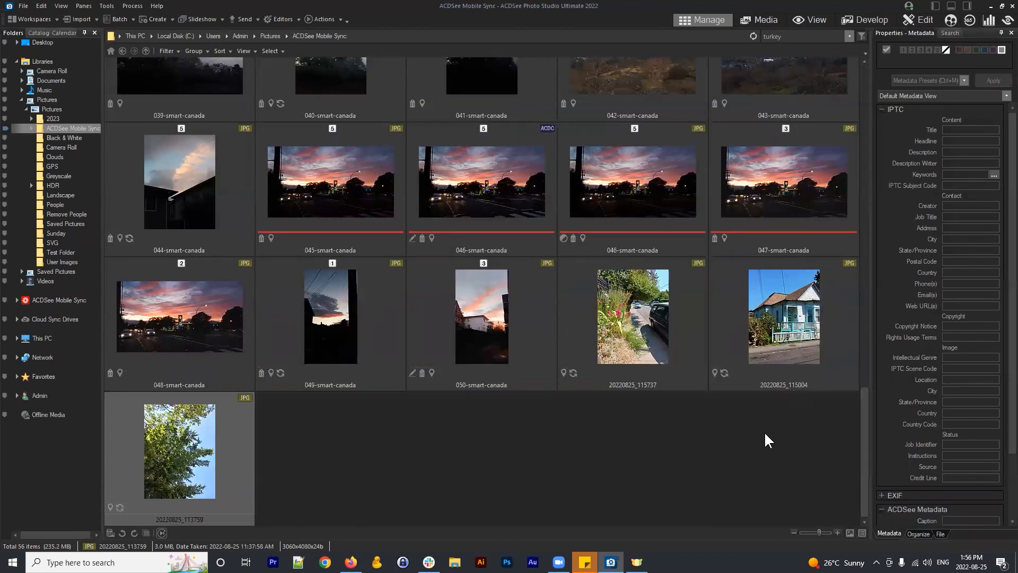
pyautogui.click(759, 331)
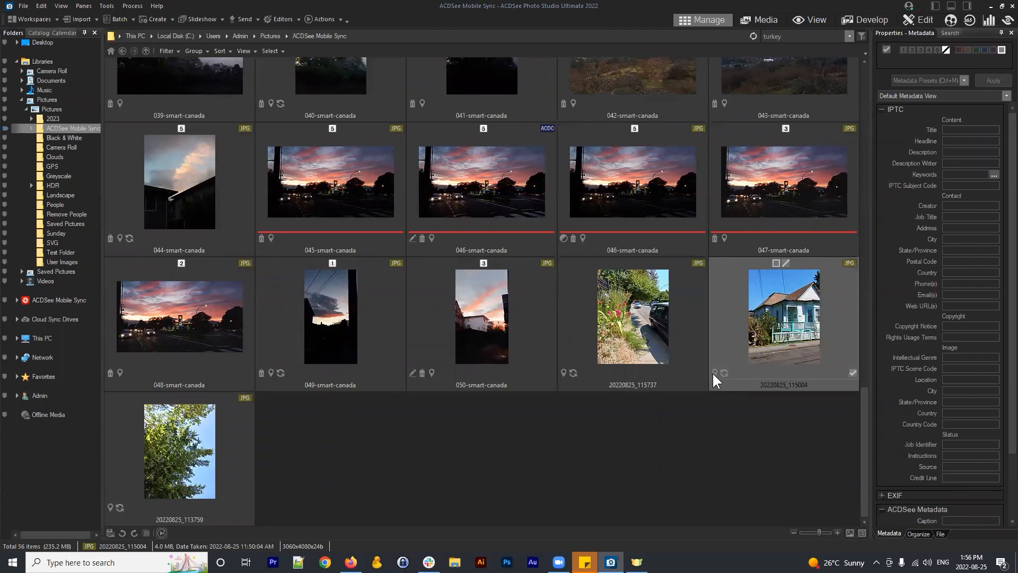
pyautogui.click(130, 471)
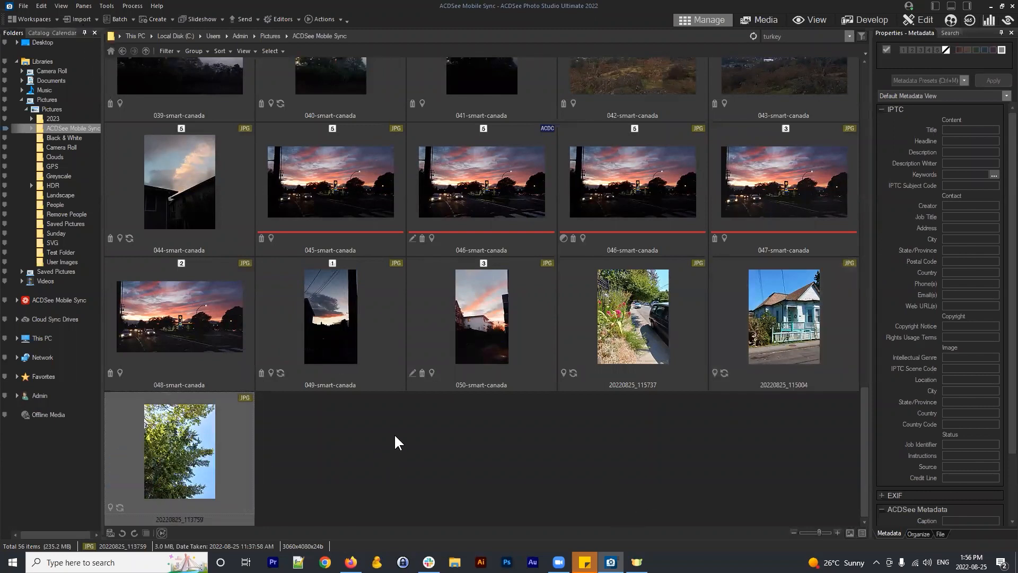
# Show the map again and navigate it to the photo pins around Victoria on Vancouver Island
pyautogui.click(90, 6)
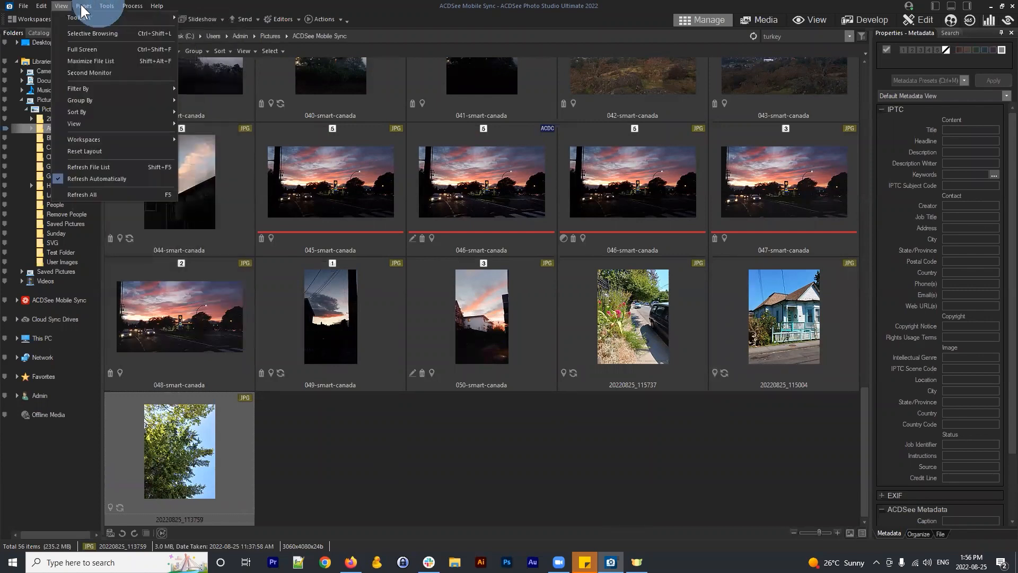
pyautogui.click(106, 119)
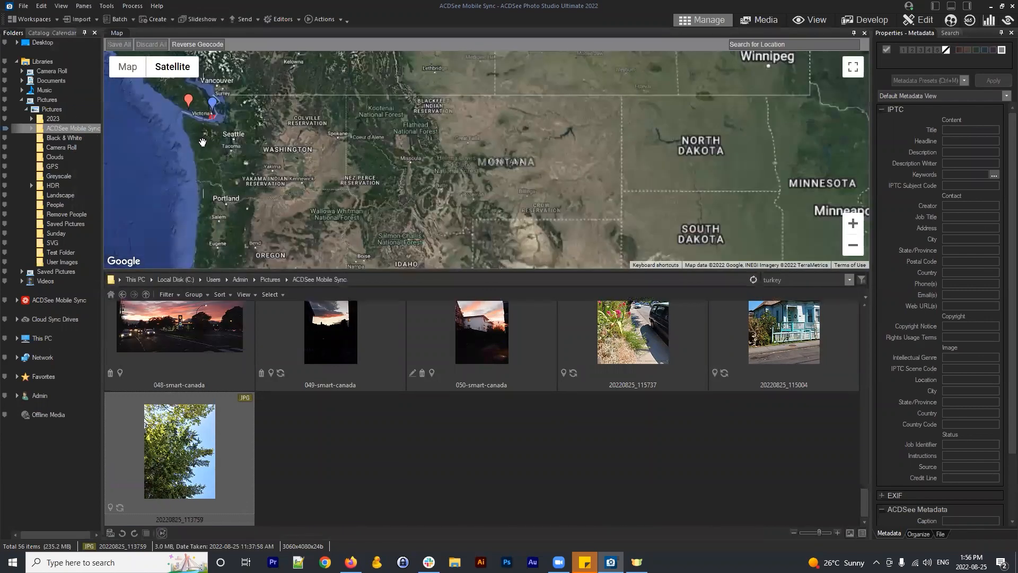
pyautogui.moveTo(213, 152); pyautogui.dragTo(359, 206)
pyautogui.scroll(2, 363, 162)
pyautogui.moveTo(582, 131); pyautogui.dragTo(555, 152)
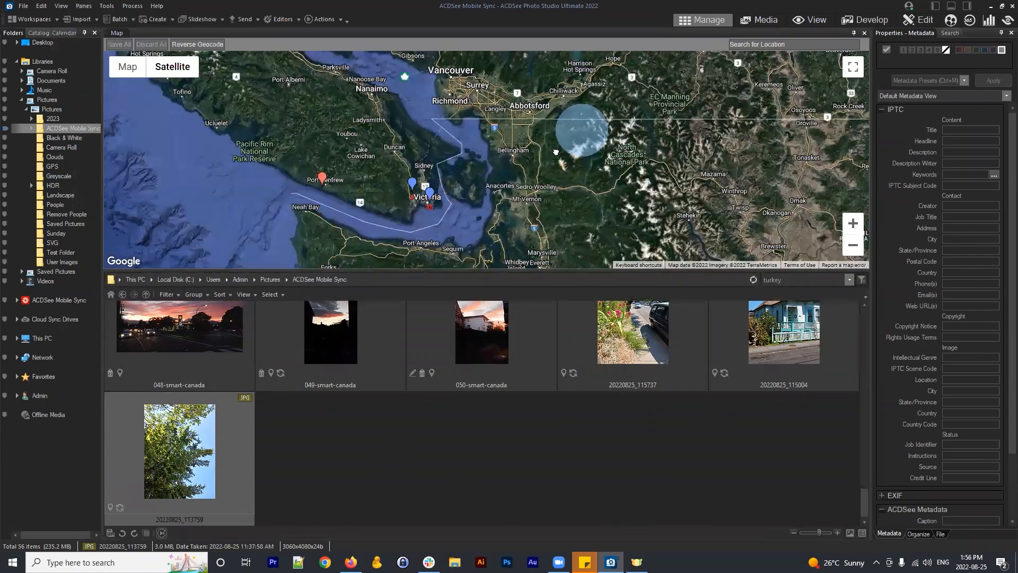
pyautogui.moveTo(419, 189); pyautogui.dragTo(574, 150)
pyautogui.scroll(1, 513, 214)
pyautogui.scroll(1, 498, 152)
pyautogui.scroll(1, 597, 176)
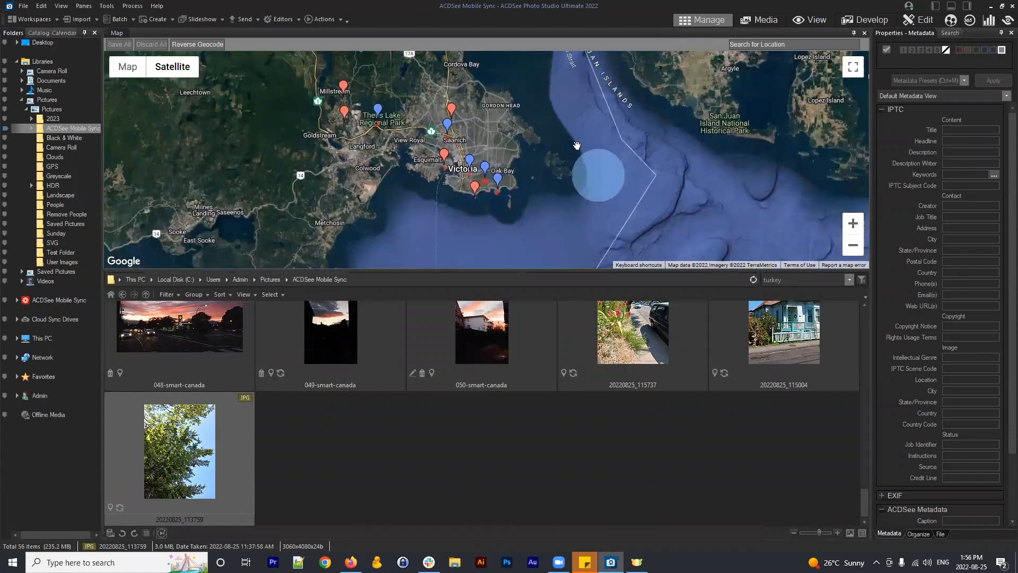
# Select 20220825_113759, both 046-smart-canada files and 20220825_115737 in turn to locate their pins on the map
pyautogui.click(219, 430)
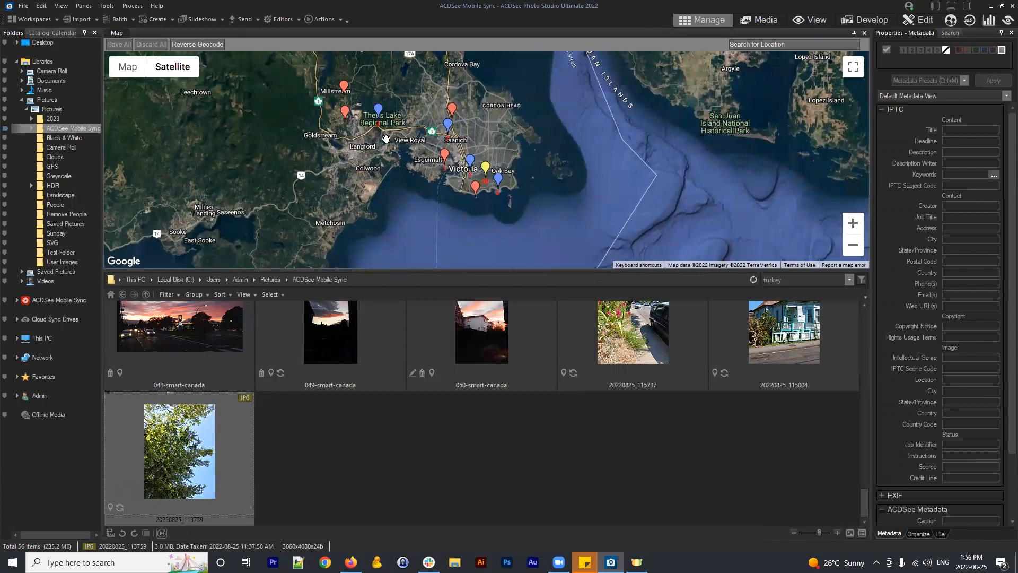
pyautogui.scroll(3, 522, 349)
pyautogui.click(453, 332)
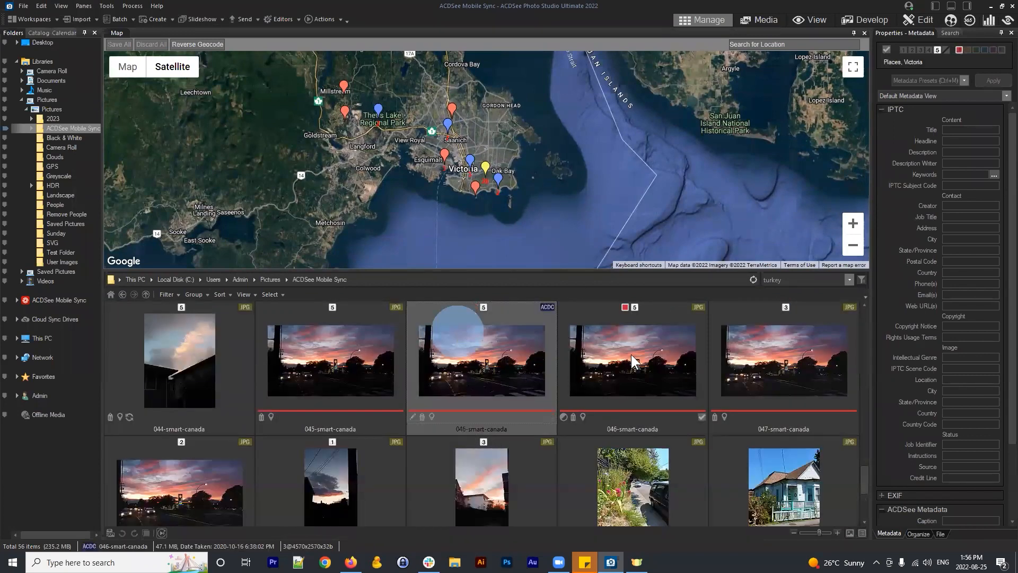
pyautogui.click(635, 363)
pyautogui.scroll(-3, 676, 422)
pyautogui.click(676, 326)
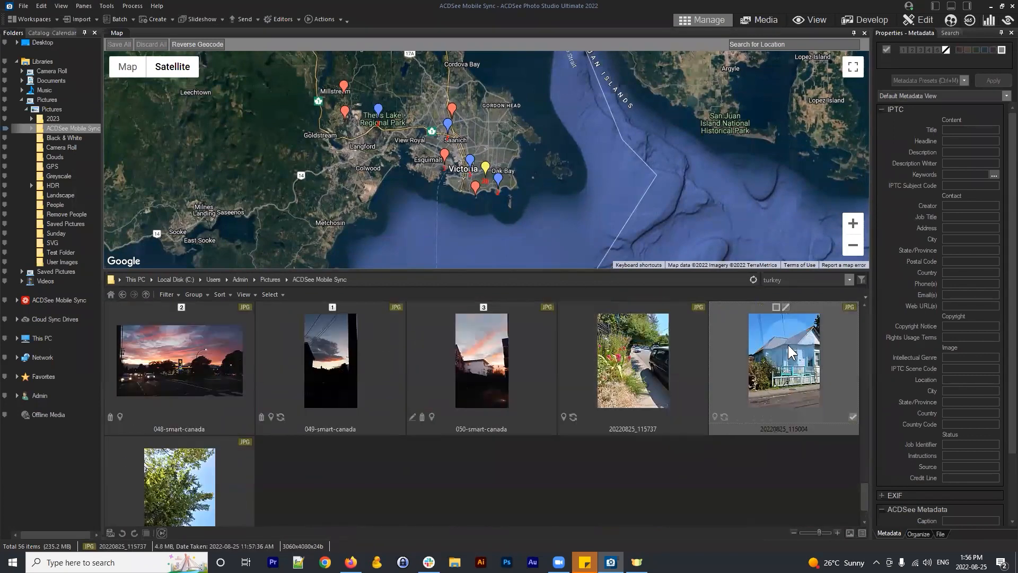
pyautogui.click(648, 356)
pyautogui.scroll(-1, 339, 424)
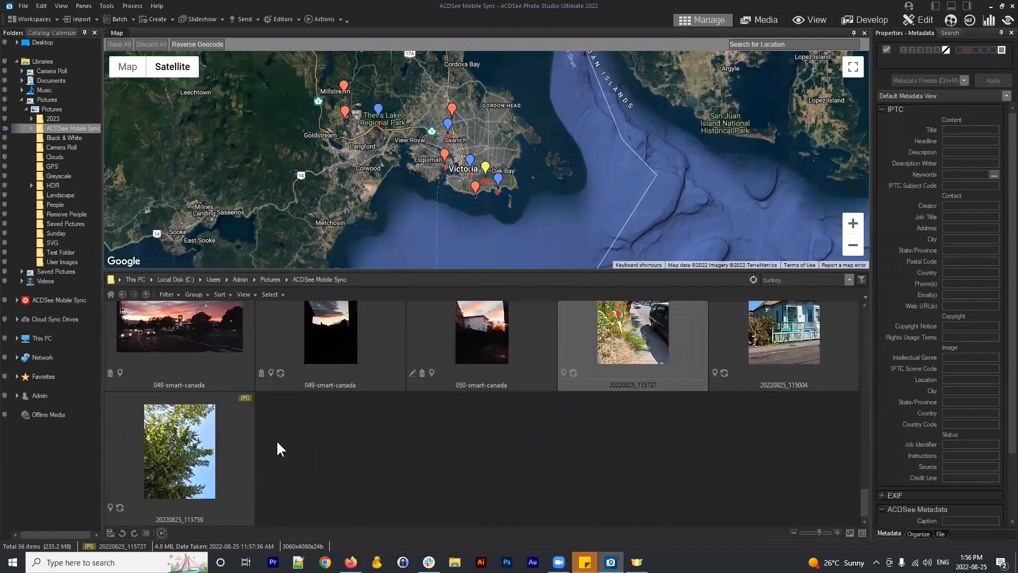
pyautogui.click(213, 448)
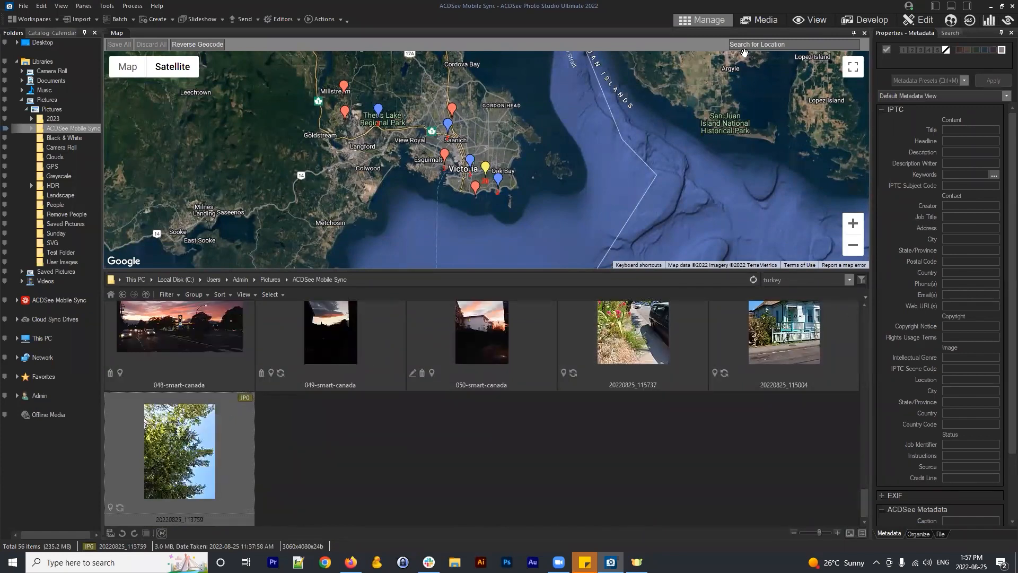
# View the tree photo 20220825_113759 enlarged in View mode and return to Manage mode
pyautogui.click(815, 21)
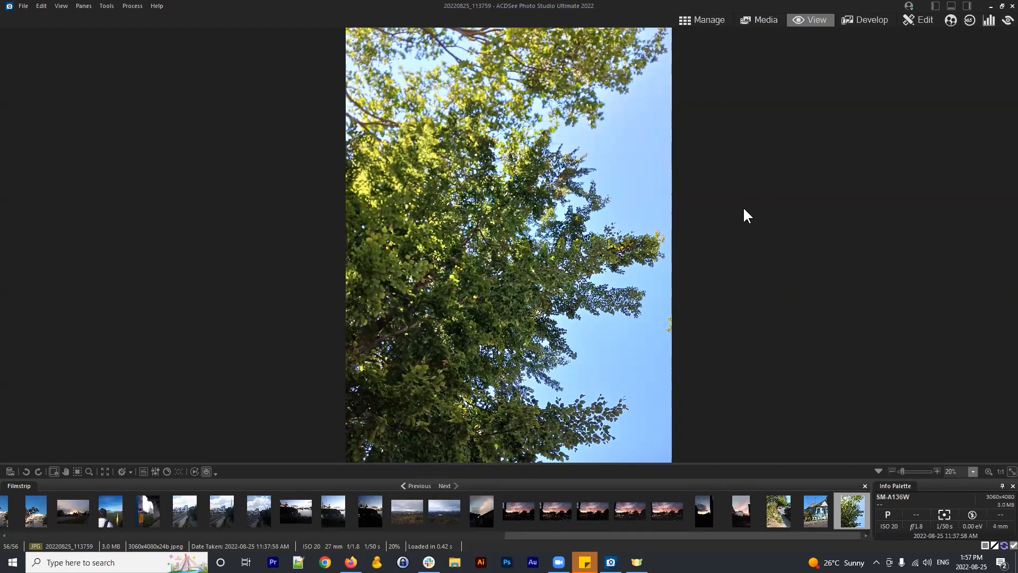
pyautogui.click(705, 21)
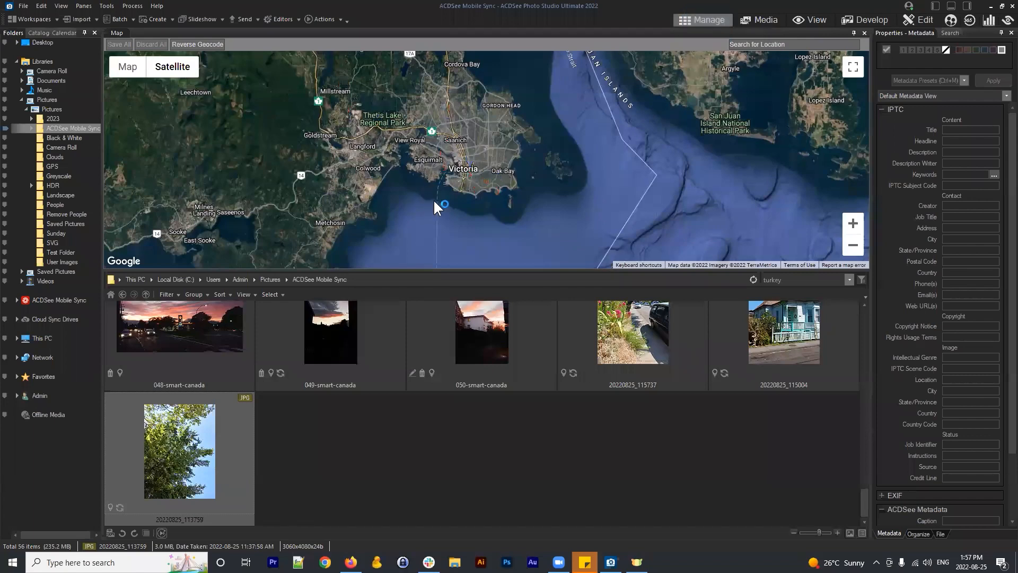
pyautogui.scroll(-1, 414, 210)
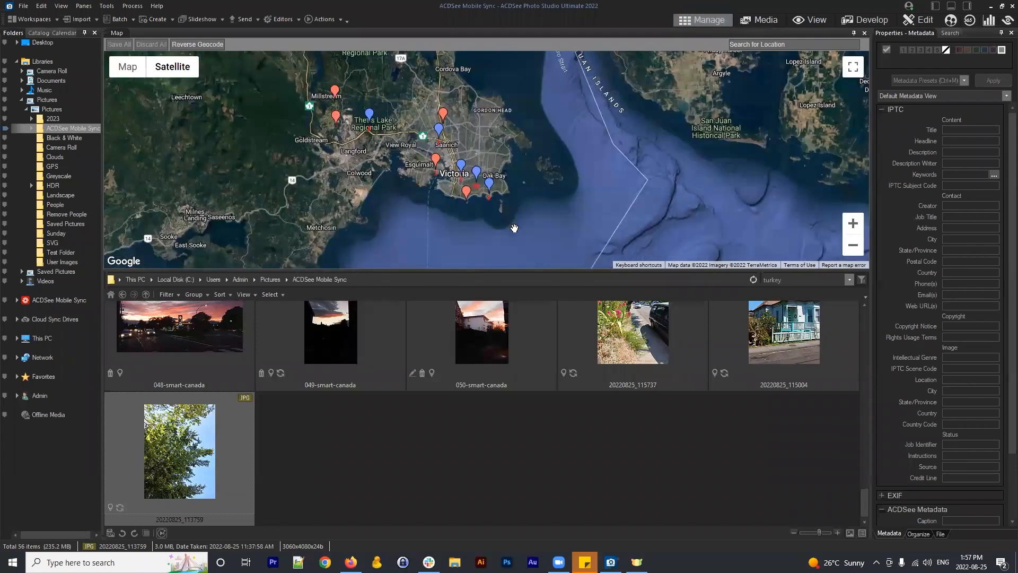
# Examine the map pins and metadata of 20220825_115004 and 20220825_115737, and reopen the ACDSee Mobile Sync folder
pyautogui.click(601, 337)
pyautogui.click(804, 372)
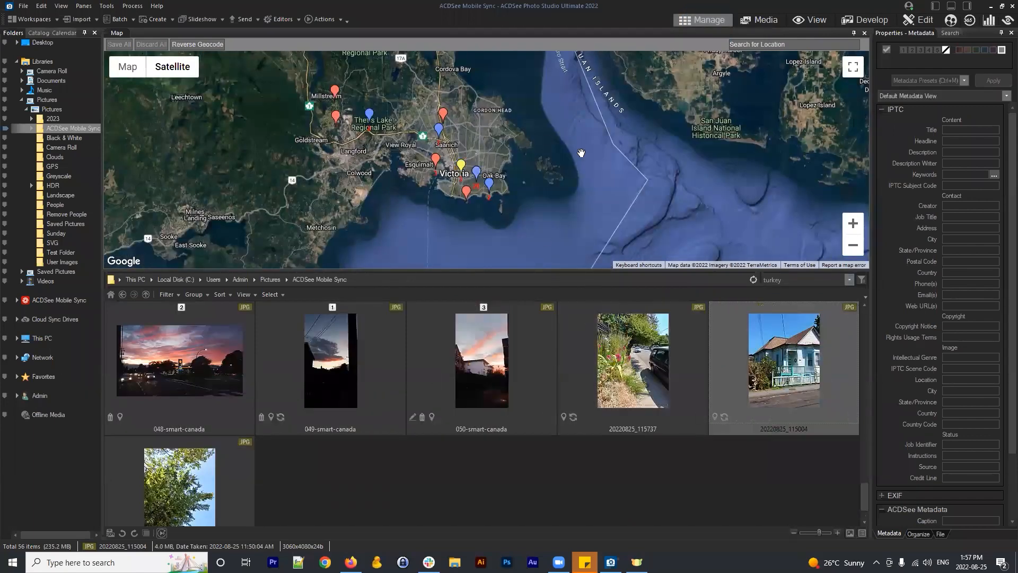
pyautogui.click(642, 402)
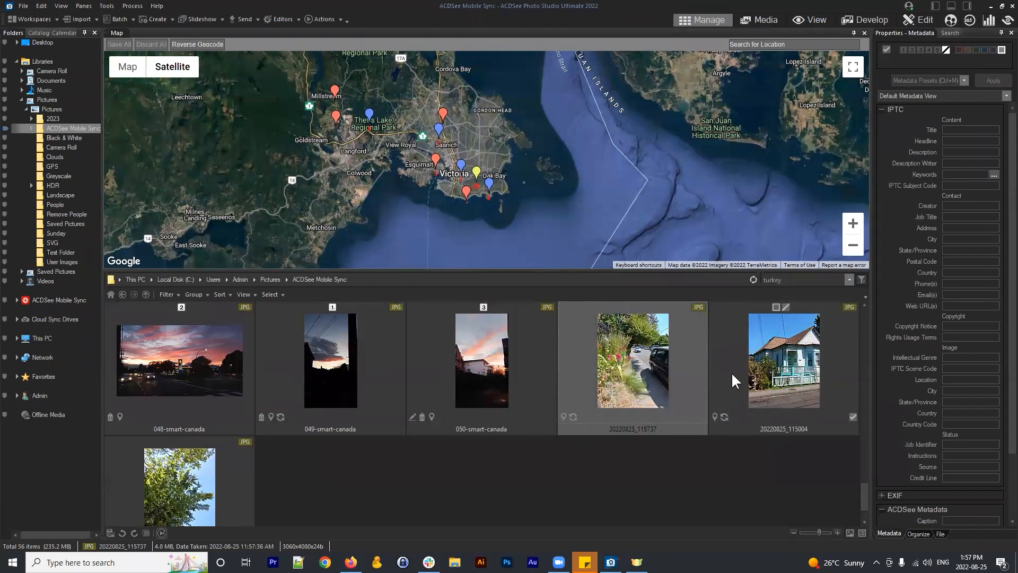
pyautogui.click(779, 381)
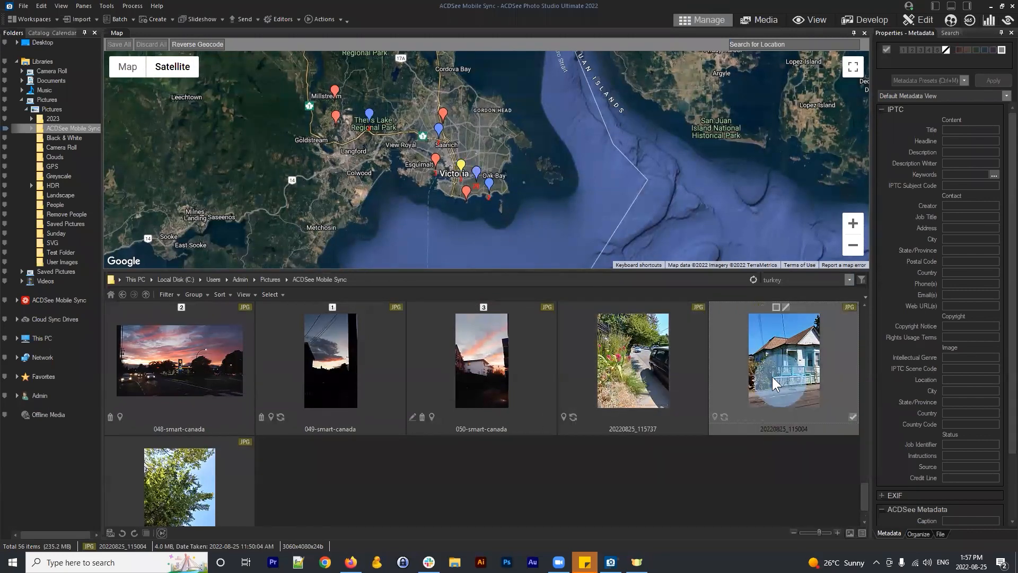
pyautogui.scroll(-3, 986, 383)
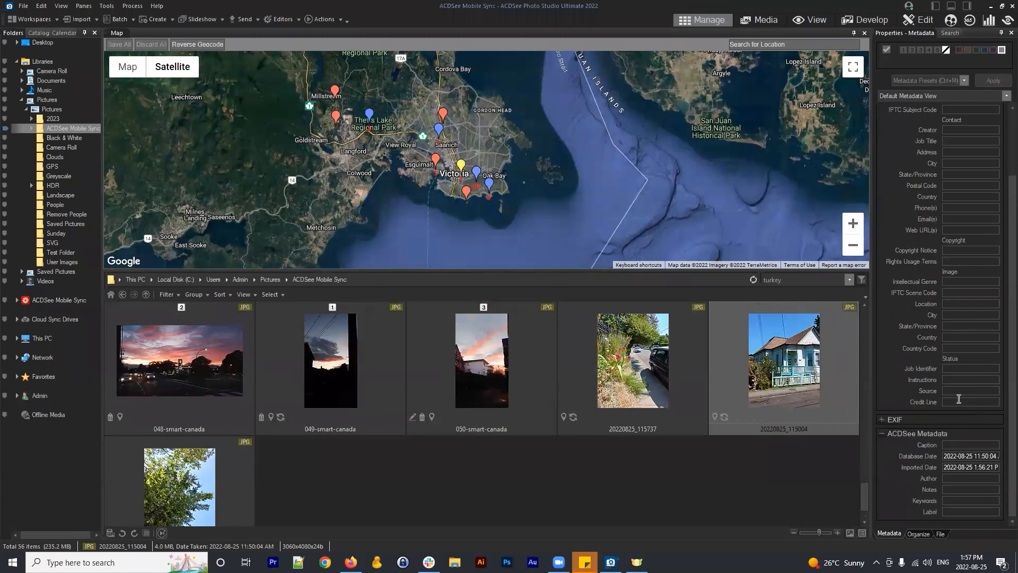
pyautogui.click(665, 366)
pyautogui.click(770, 379)
pyautogui.click(63, 128)
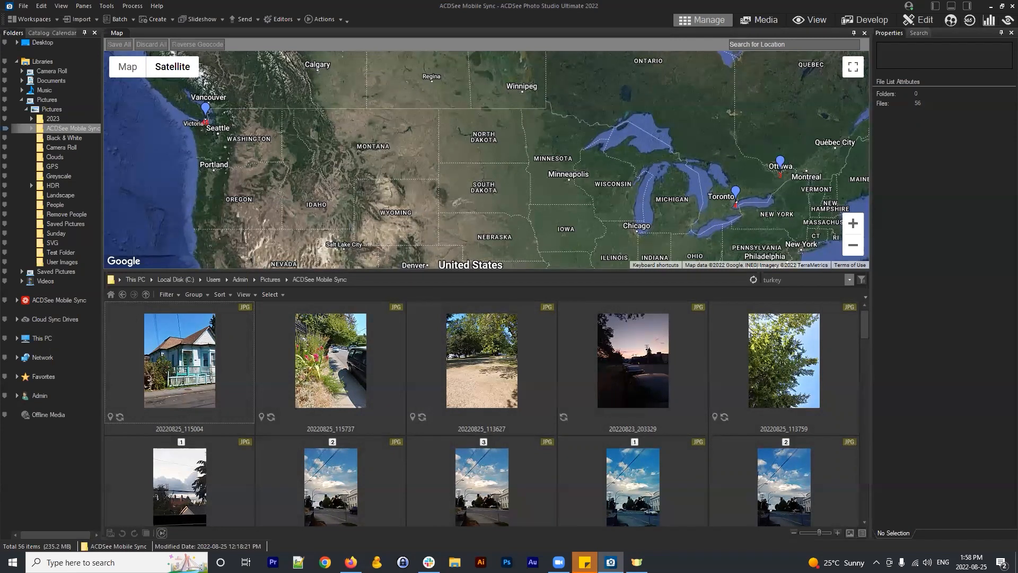
# Switch to Chrome, open the ACDSee website and go to the ACDSee Mobile Sync product page
pyautogui.click(325, 562)
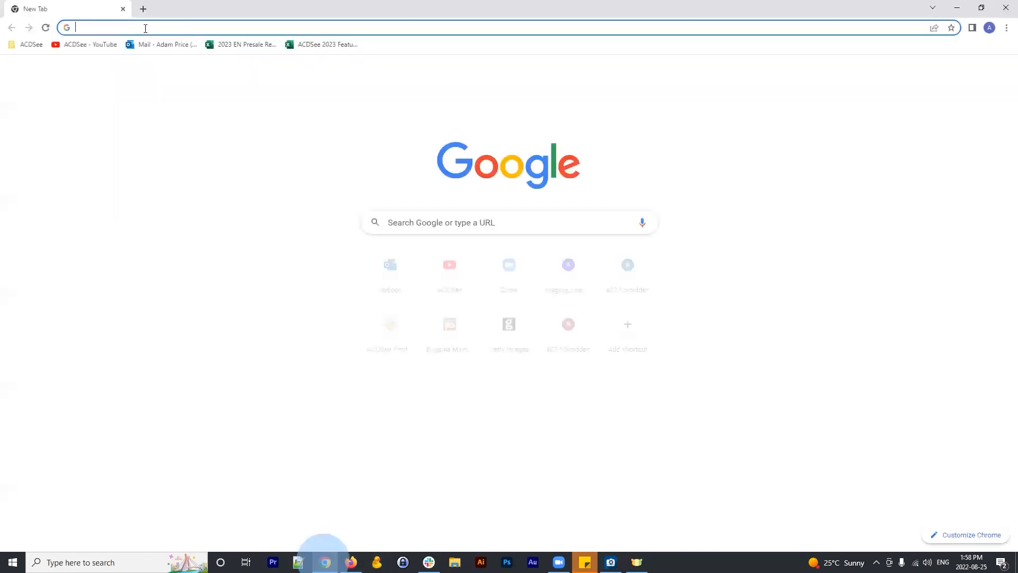
pyautogui.write('acdsee')
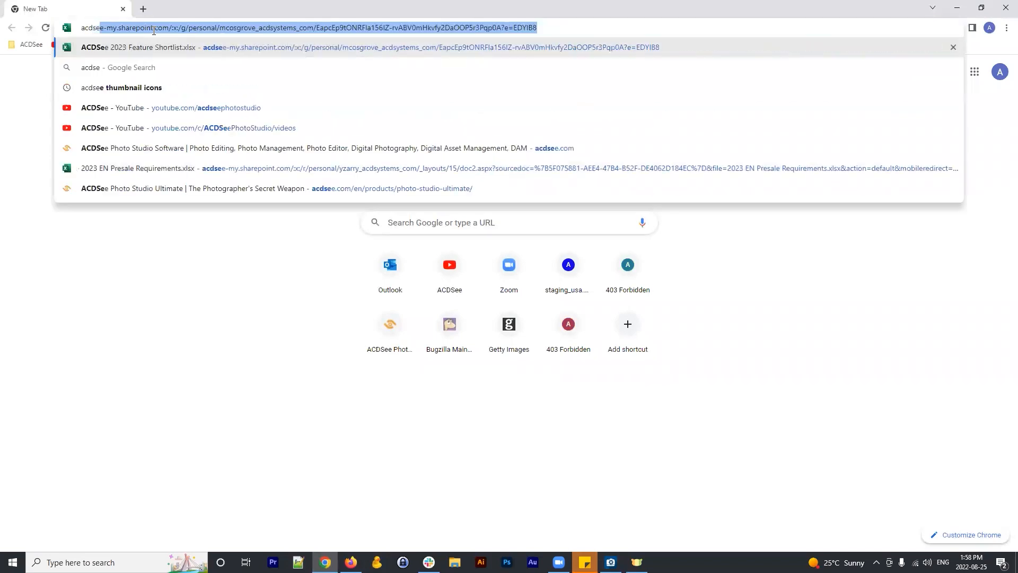
pyautogui.hotkey('ctrl', 'a')
pyautogui.press('BackSpace')
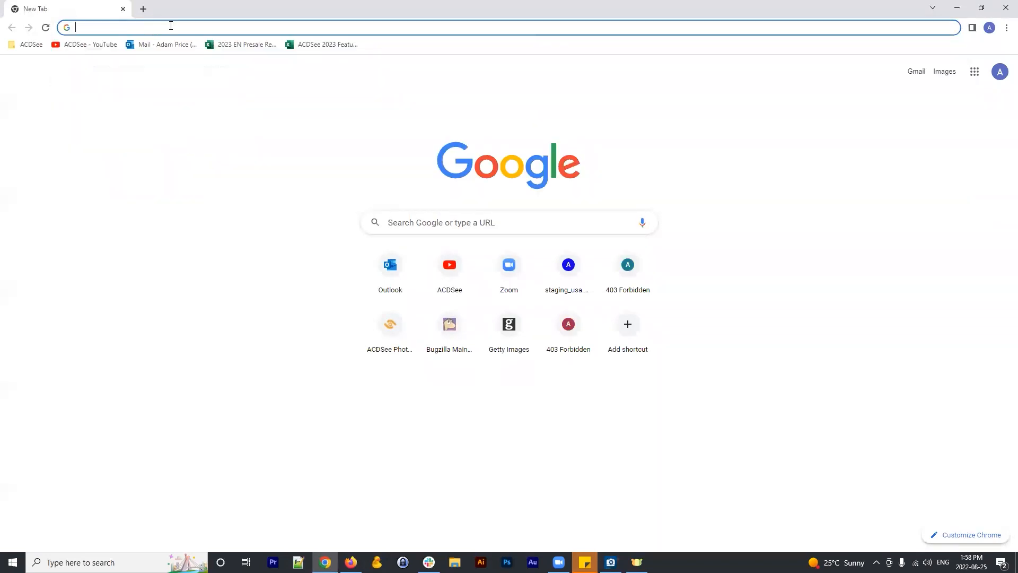
pyautogui.click(28, 44)
pyautogui.click(131, 77)
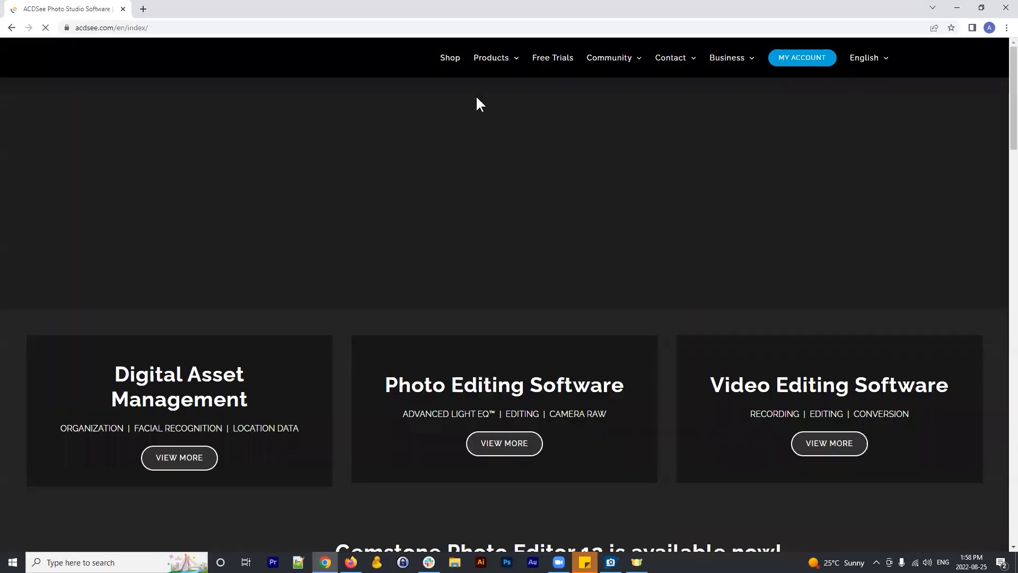
pyautogui.moveTo(506, 61)
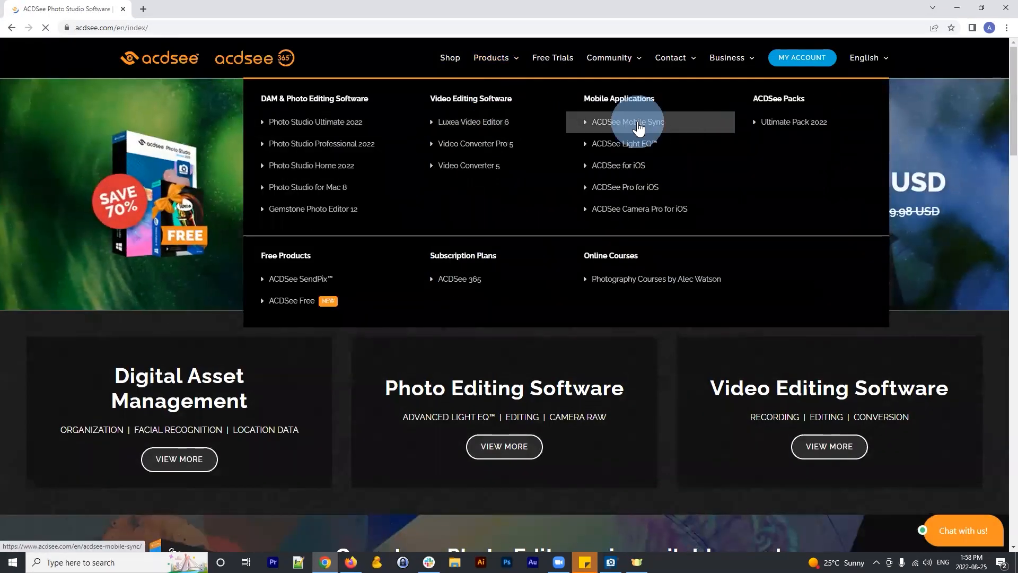
pyautogui.click(632, 128)
# Examine the Mobile Sync page's introduction and its Android and Apple download section, and close the browser
pyautogui.scroll(-10, 610, 246)
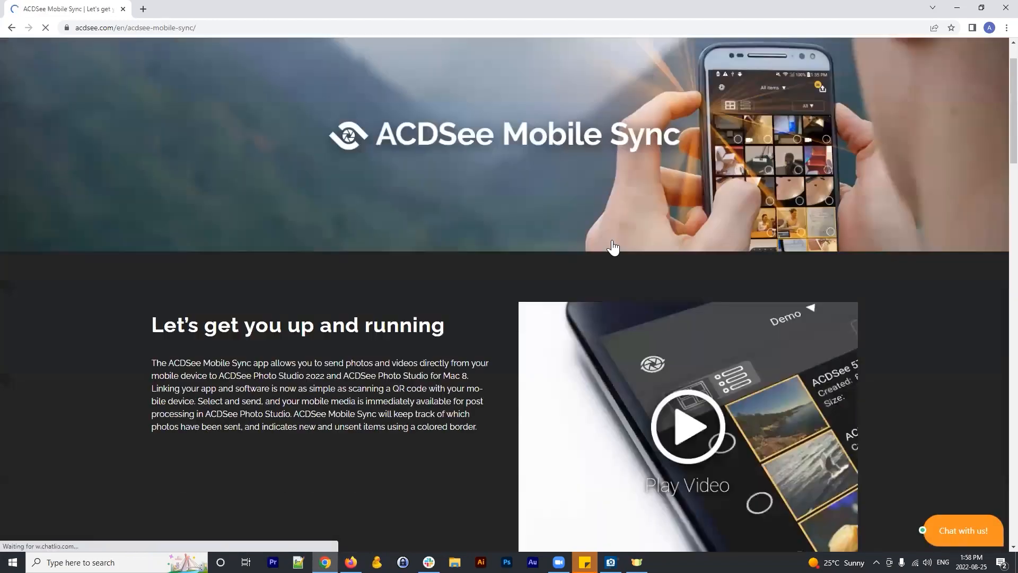
pyautogui.scroll(1, 742, 265)
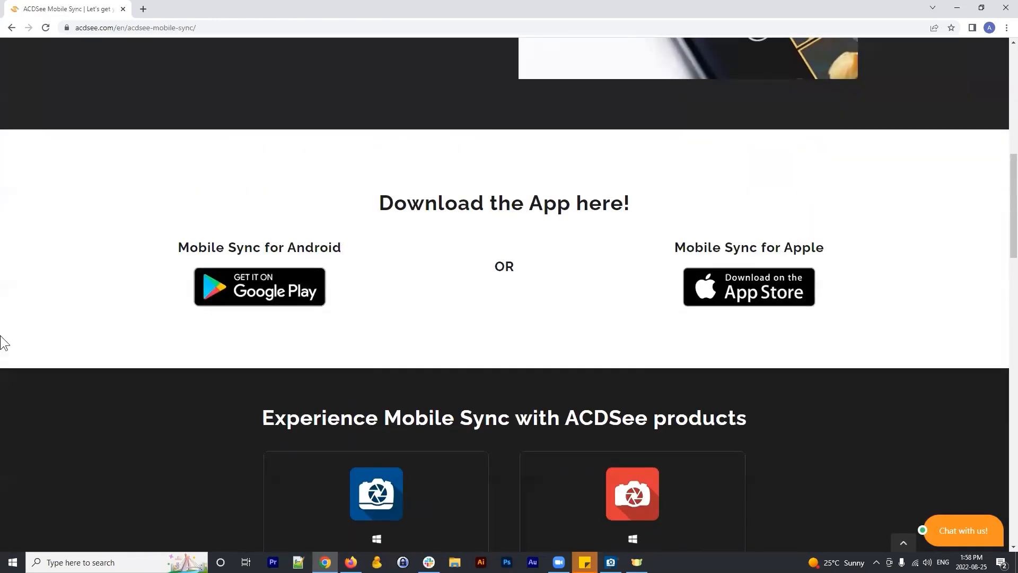
pyautogui.click(355, 26)
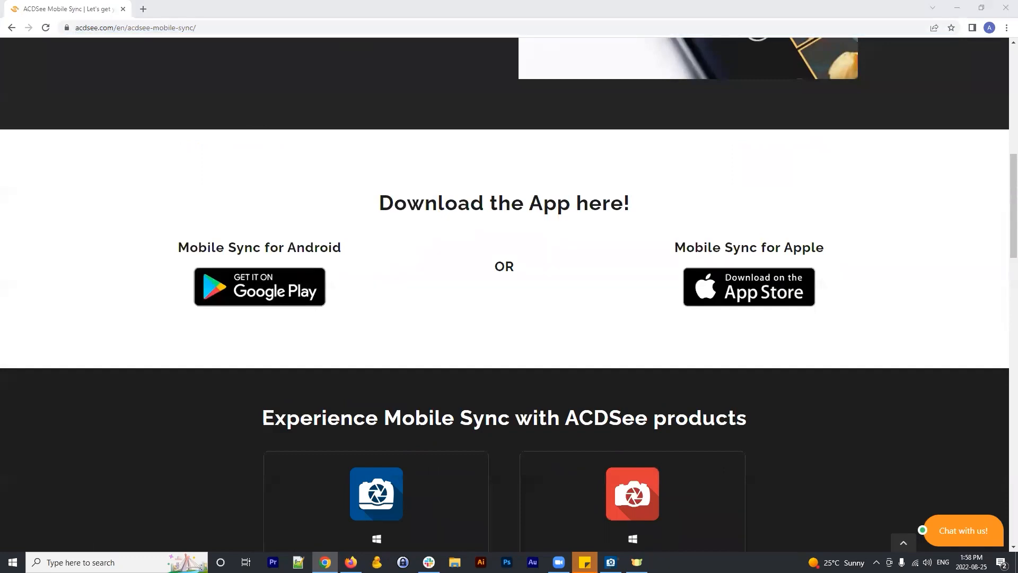
pyautogui.scroll(10, 636, 266)
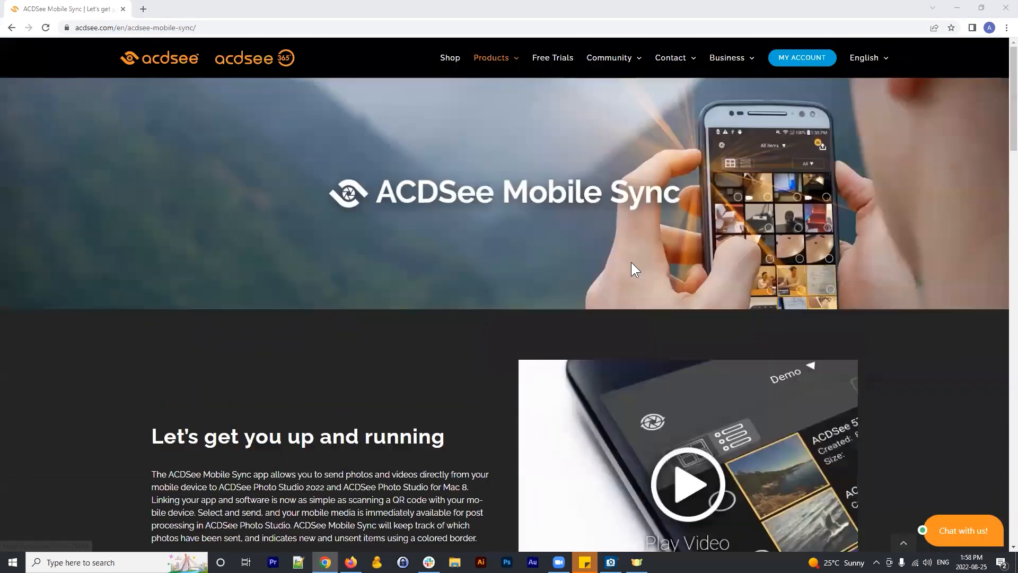
pyautogui.scroll(-2, 650, 252)
pyautogui.scroll(2, 634, 227)
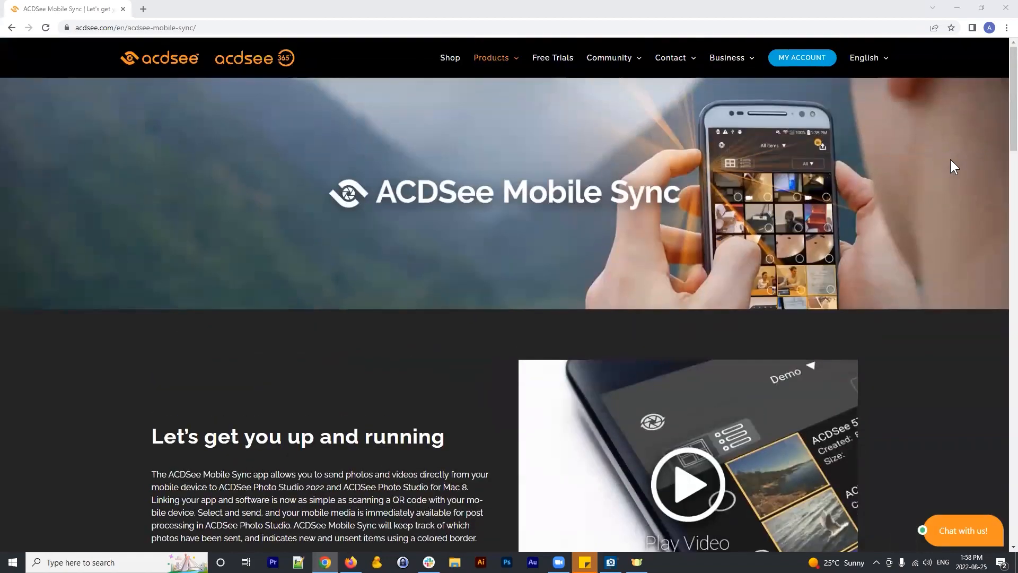
pyautogui.scroll(-5, 942, 167)
pyautogui.scroll(2, 677, 193)
pyautogui.scroll(-1, 689, 186)
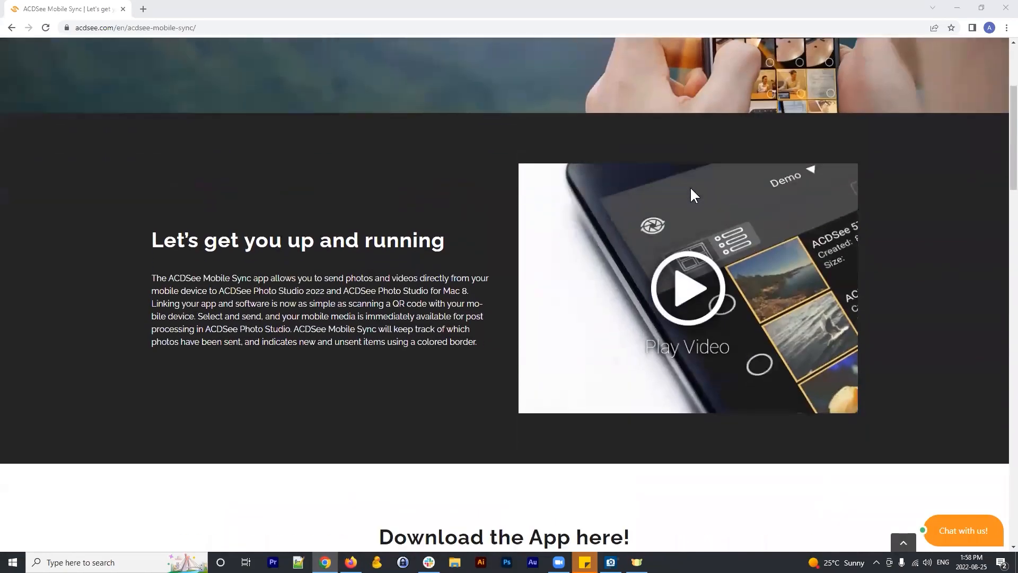
pyautogui.scroll(-14, 690, 186)
pyautogui.scroll(13, 692, 182)
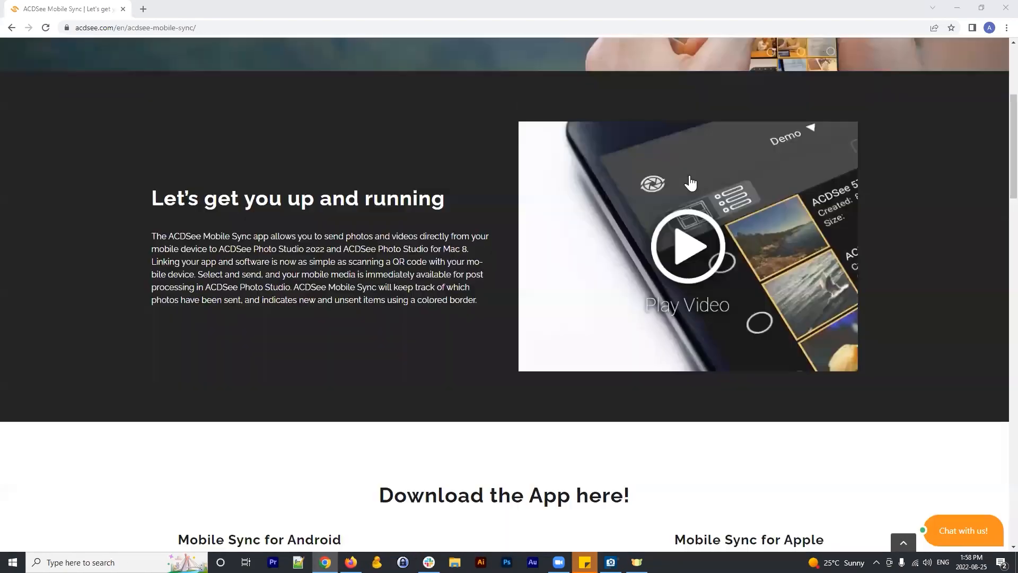
pyautogui.scroll(5, 690, 182)
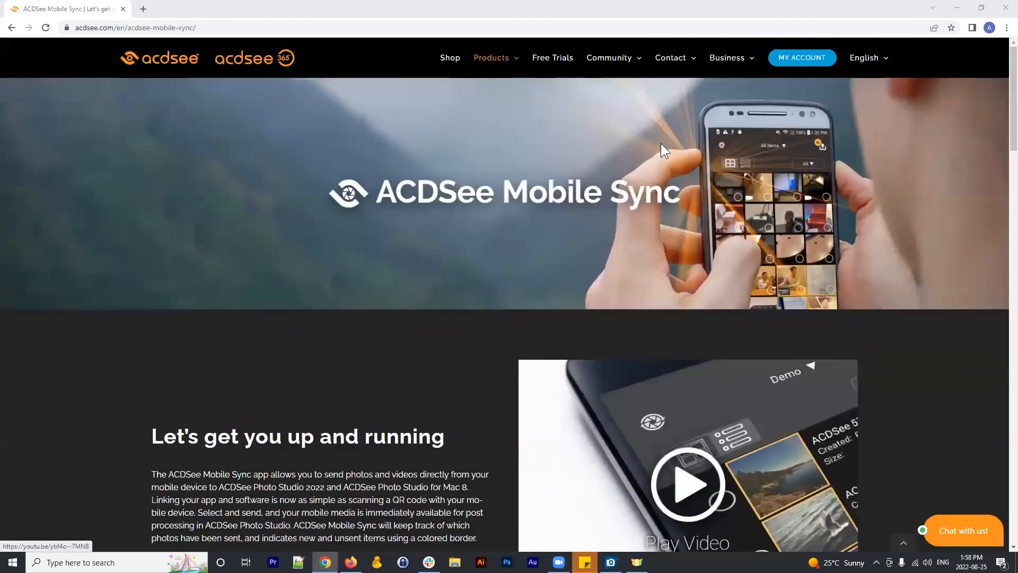
pyautogui.click(1004, 9)
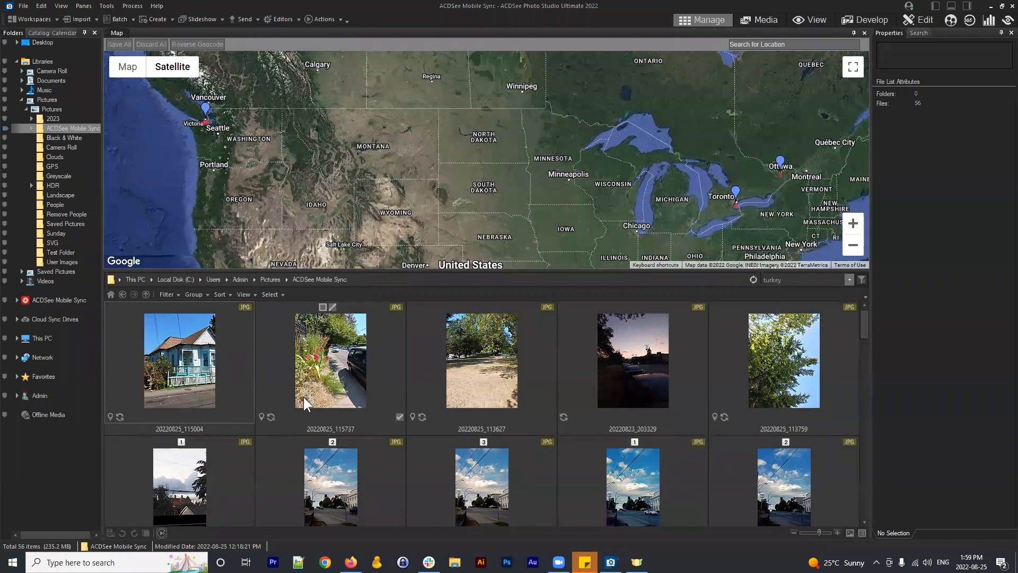
# Tag the photos 20220825_115737 and 20220825_113627 in the ACDSee Mobile Sync folder
pyautogui.click(396, 409)
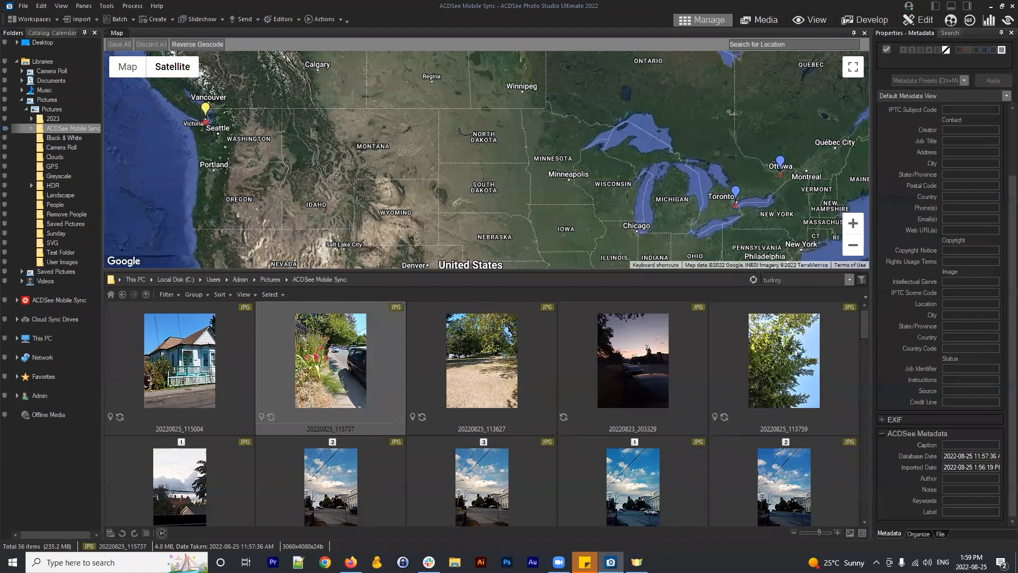
pyautogui.click(399, 417)
pyautogui.click(400, 419)
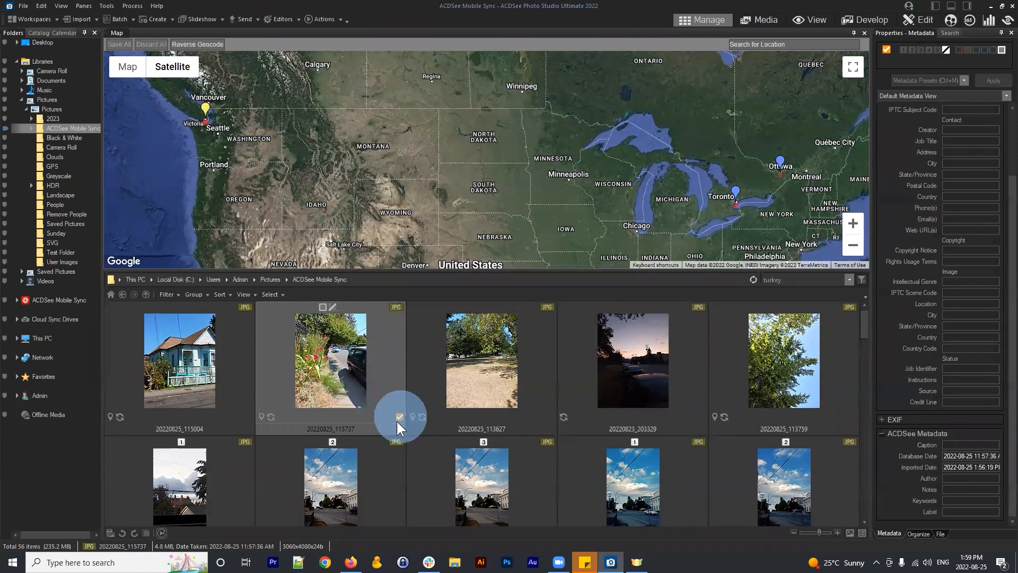
pyautogui.click(520, 386)
pyautogui.click(551, 417)
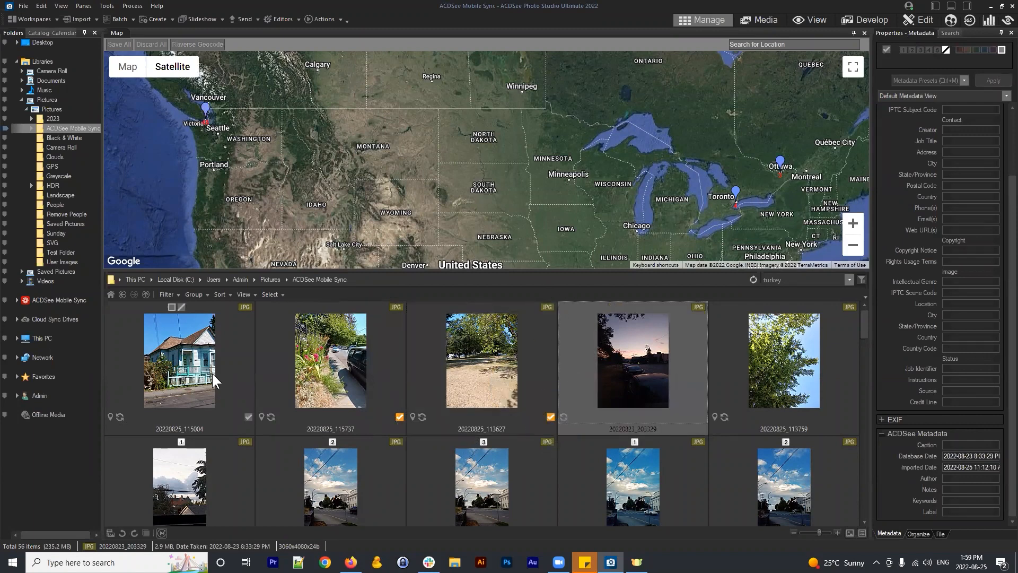
# Collapse the catalog's Categories and Keywords groups, list the Tagged special items and examine their map pins from North America to Europe
pyautogui.click(39, 33)
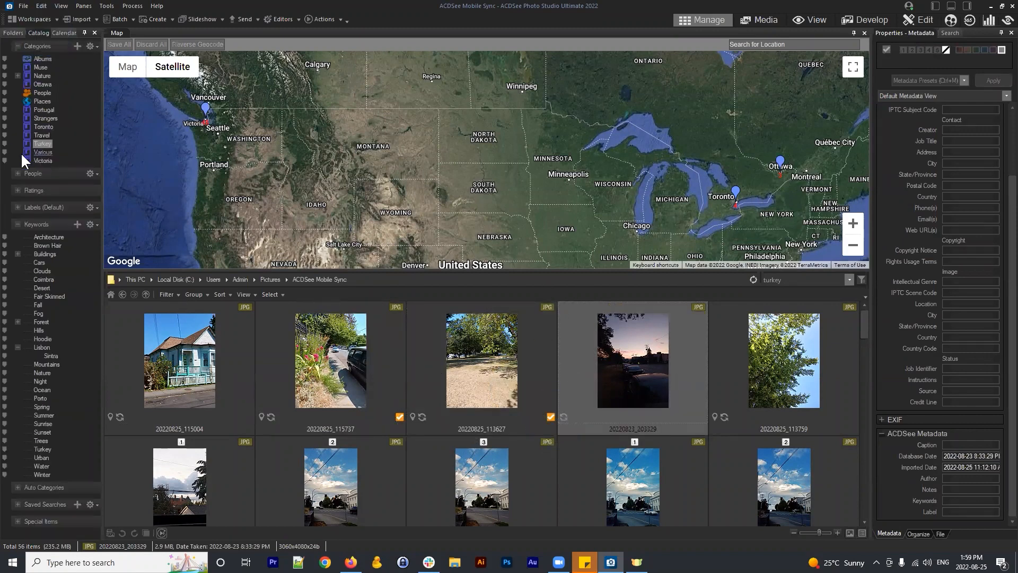
pyautogui.click(16, 45)
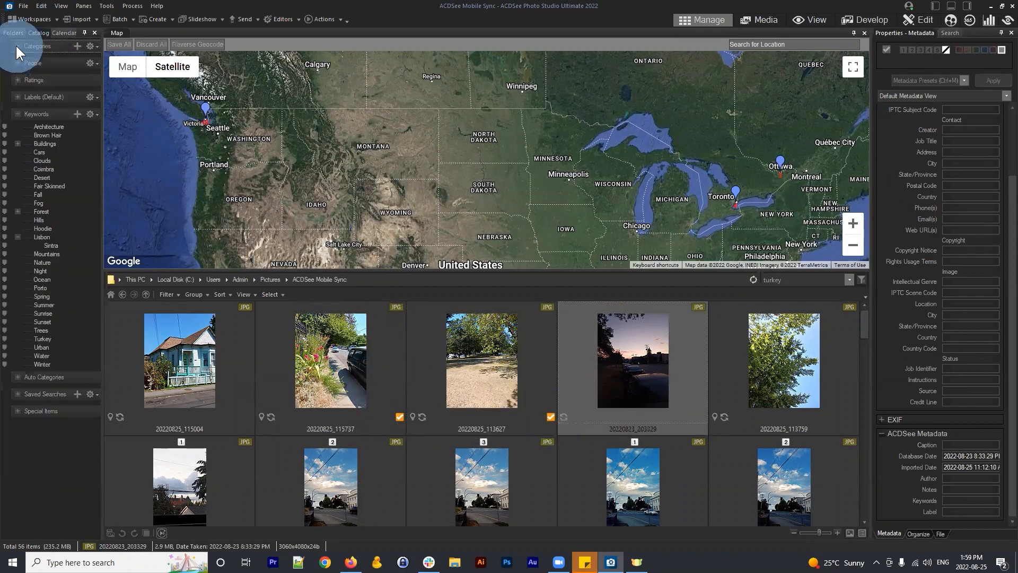
pyautogui.click(21, 114)
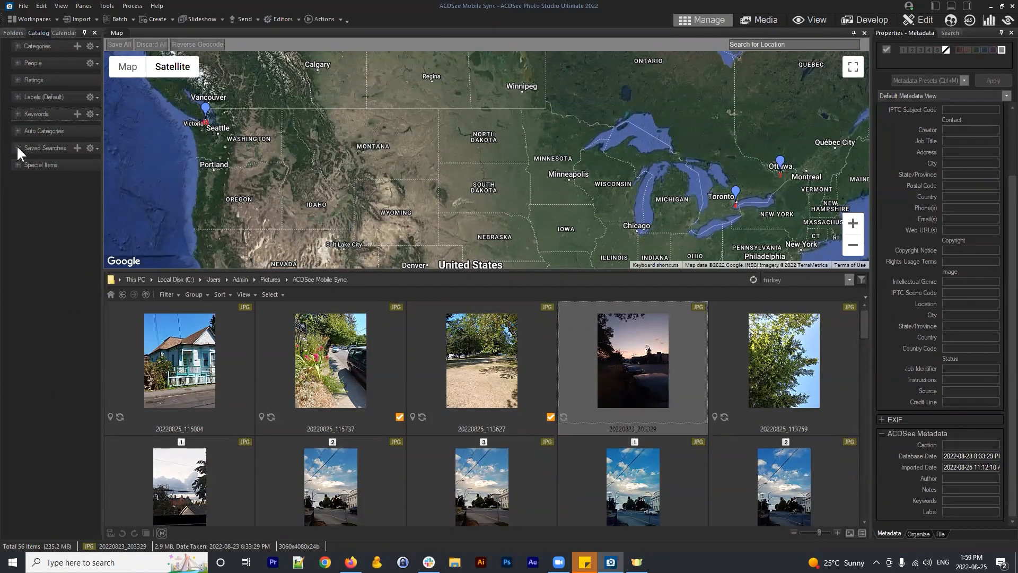
pyautogui.click(13, 164)
pyautogui.click(53, 245)
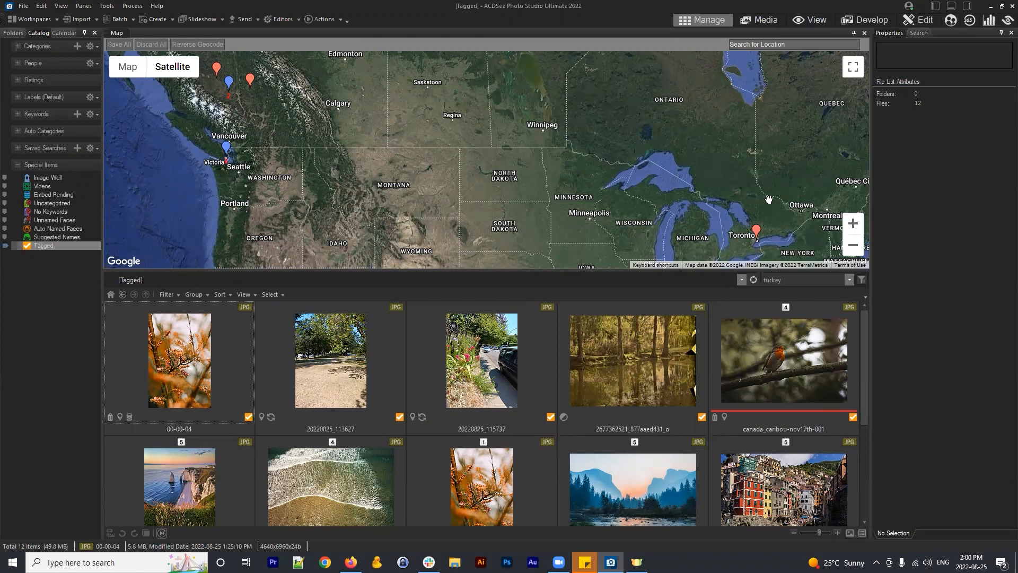
pyautogui.moveTo(767, 199); pyautogui.dragTo(578, 191)
pyautogui.scroll(-1, 599, 189)
pyautogui.moveTo(758, 175); pyautogui.dragTo(451, 204)
pyautogui.moveTo(750, 195); pyautogui.dragTo(668, 154)
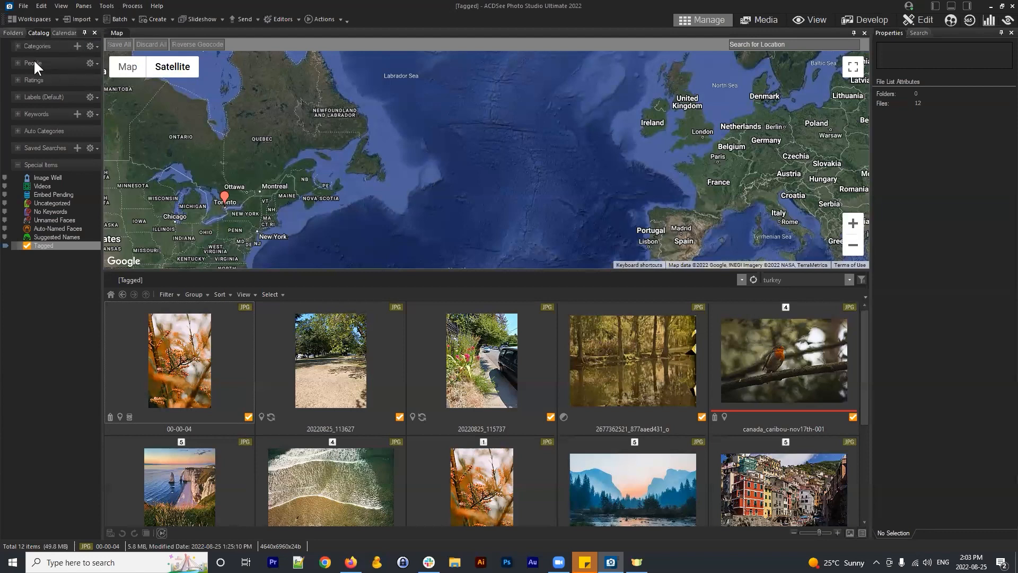
# Return to the Pictures folder, close the map and open the People folder to browse its photos
pyautogui.click(13, 33)
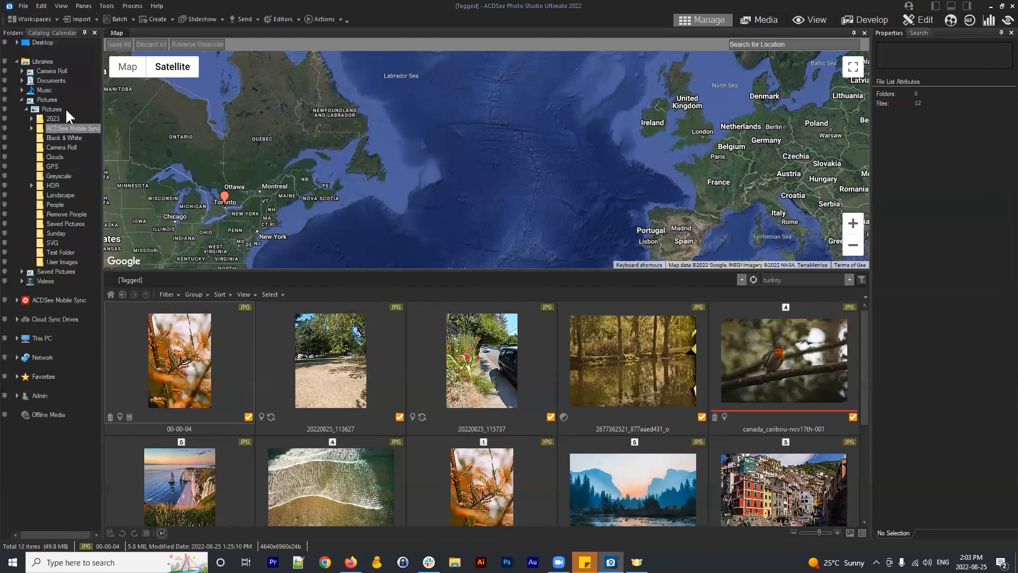
pyautogui.click(51, 109)
pyautogui.click(864, 33)
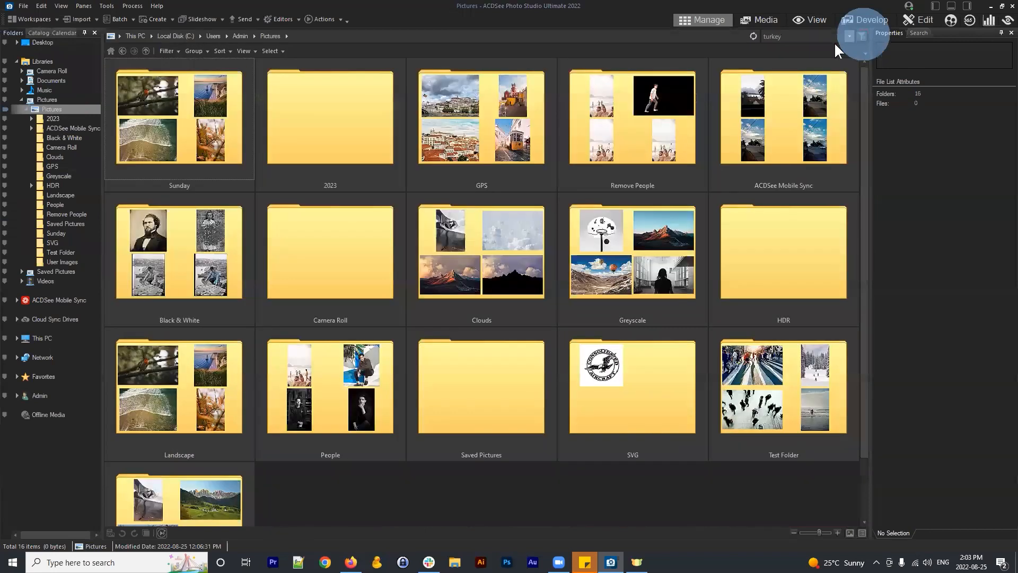
pyautogui.click(390, 395)
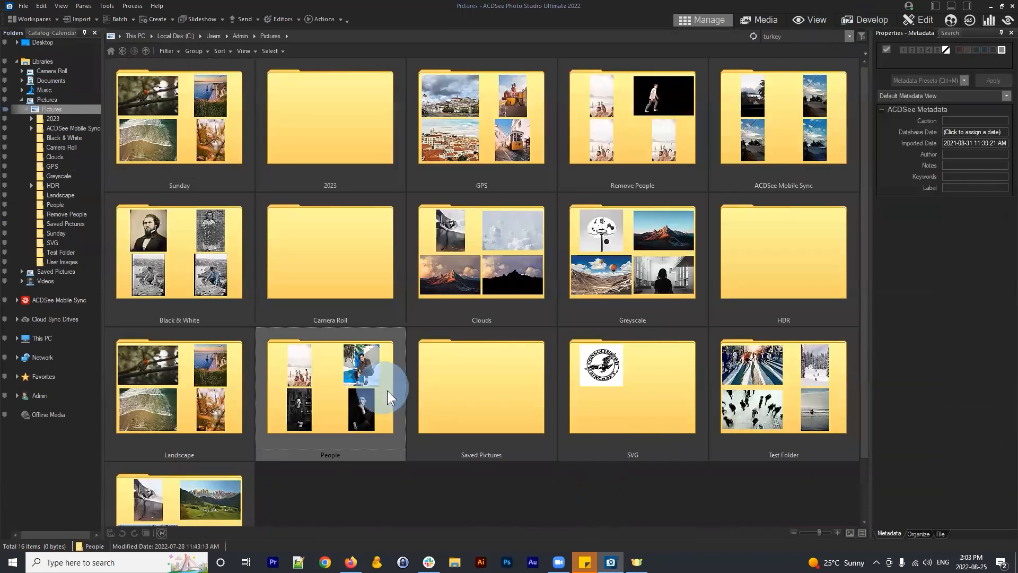
pyautogui.doubleClick(345, 377)
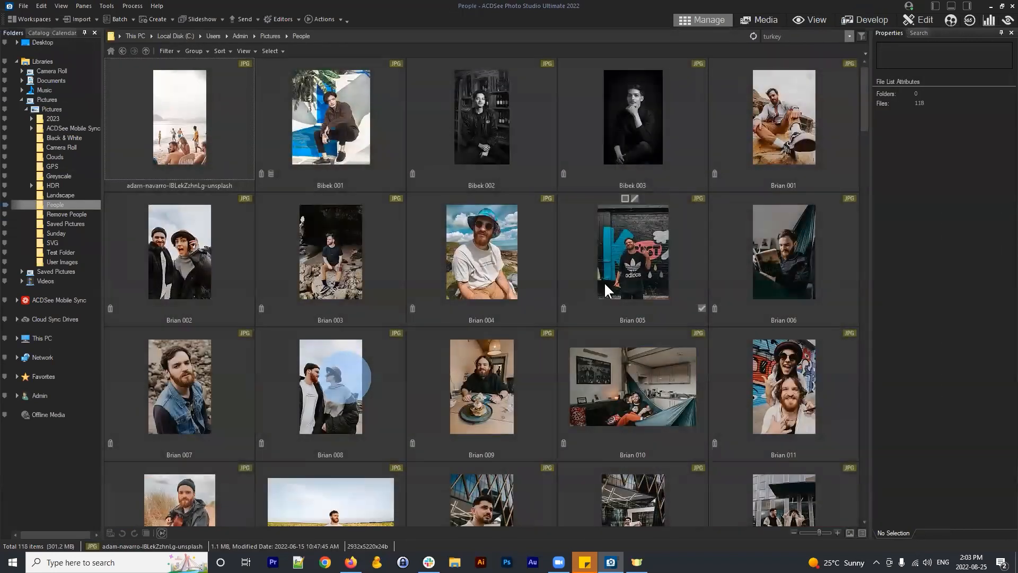
pyautogui.scroll(-3, 561, 218)
pyautogui.scroll(3, 387, 112)
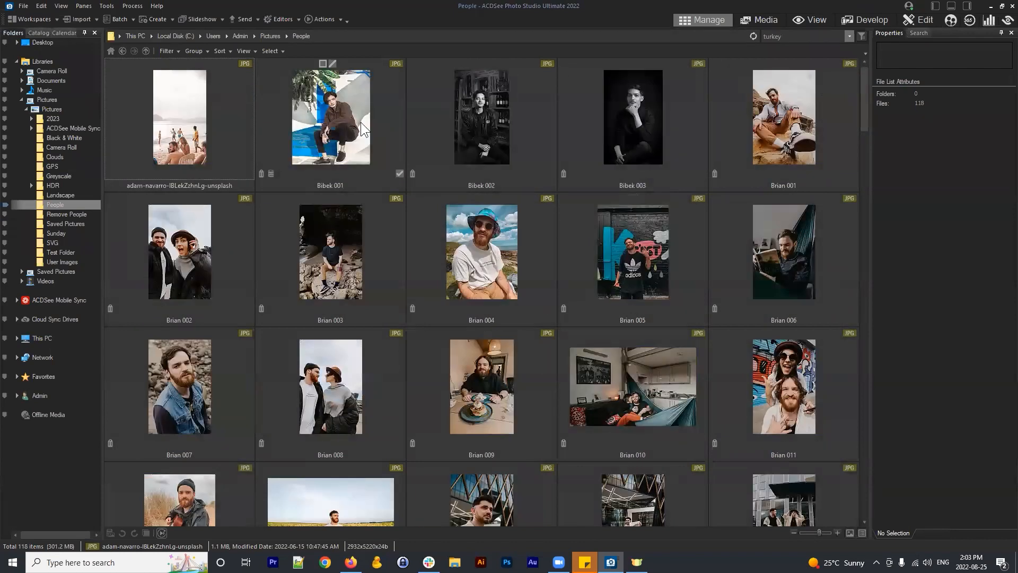
# Open the first beach photo of the People folder in View mode and remove its detected faces
pyautogui.click(206, 139)
pyautogui.click(805, 20)
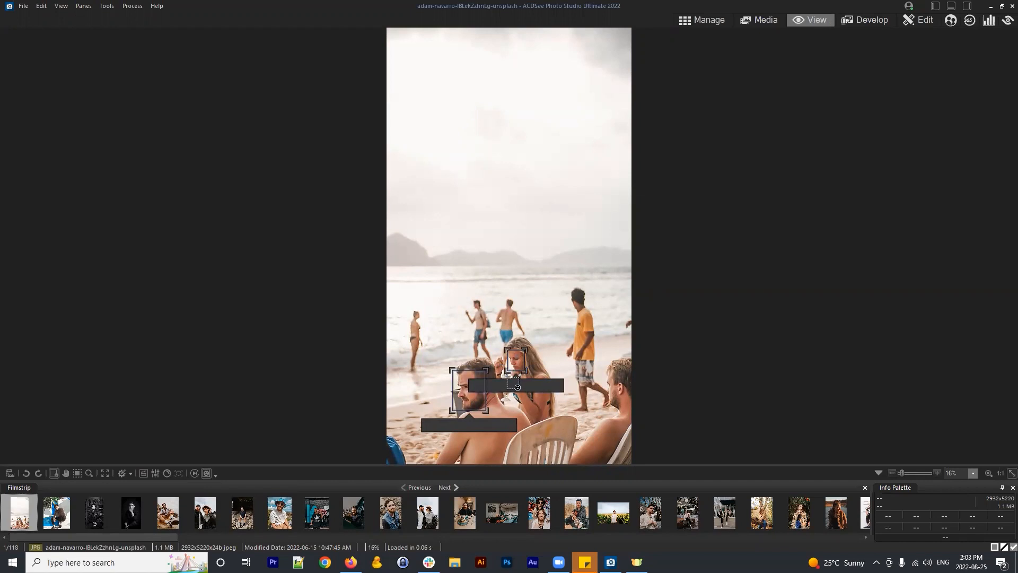
pyautogui.click(108, 7)
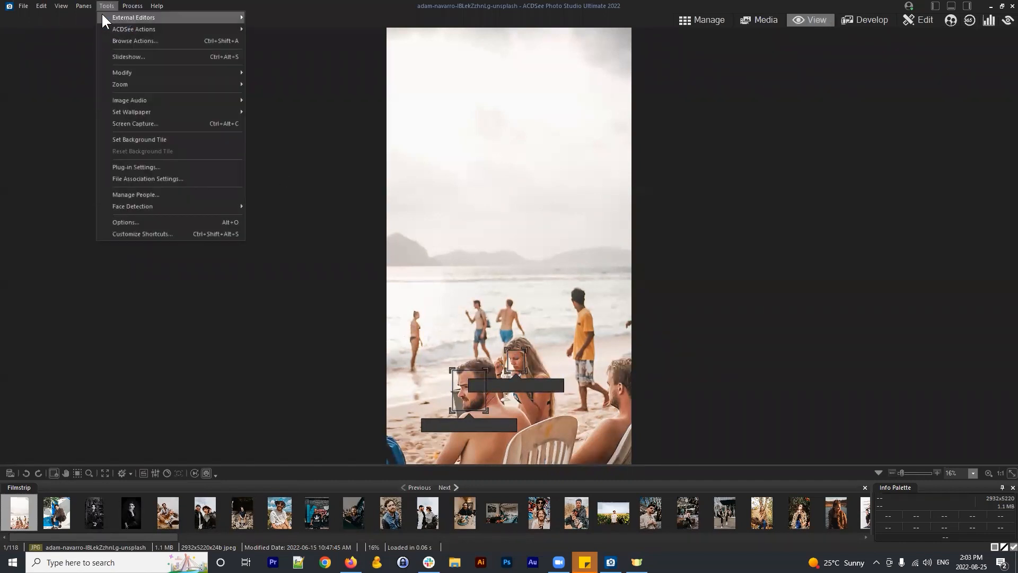
pyautogui.click(105, 8)
pyautogui.click(105, 8)
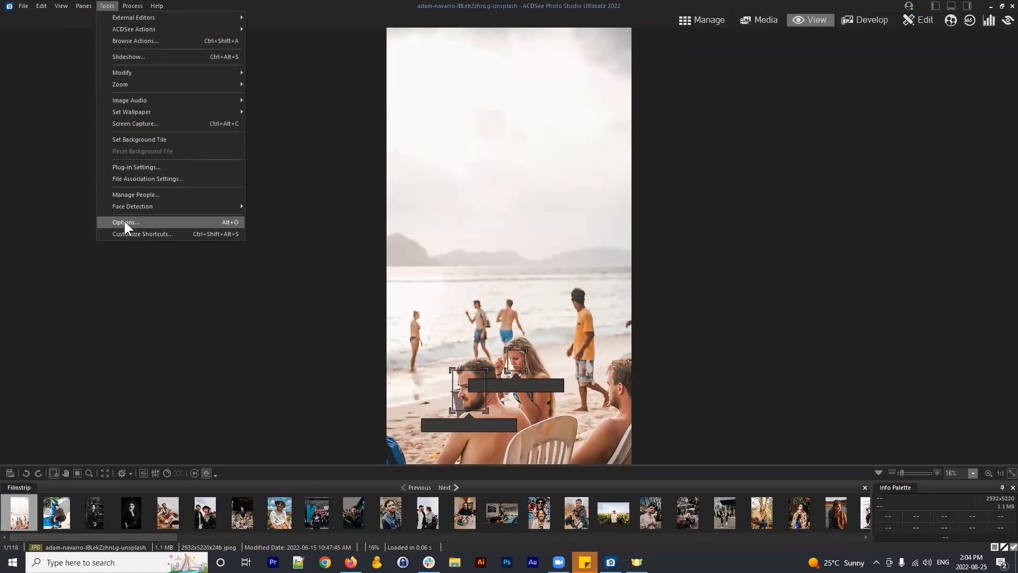
pyautogui.moveTo(134, 210)
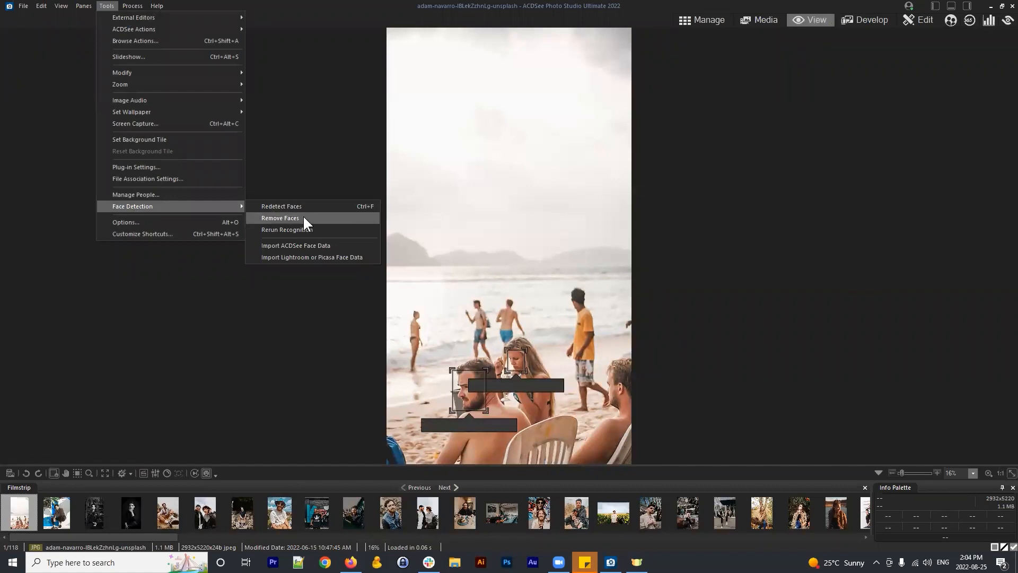
pyautogui.click(280, 218)
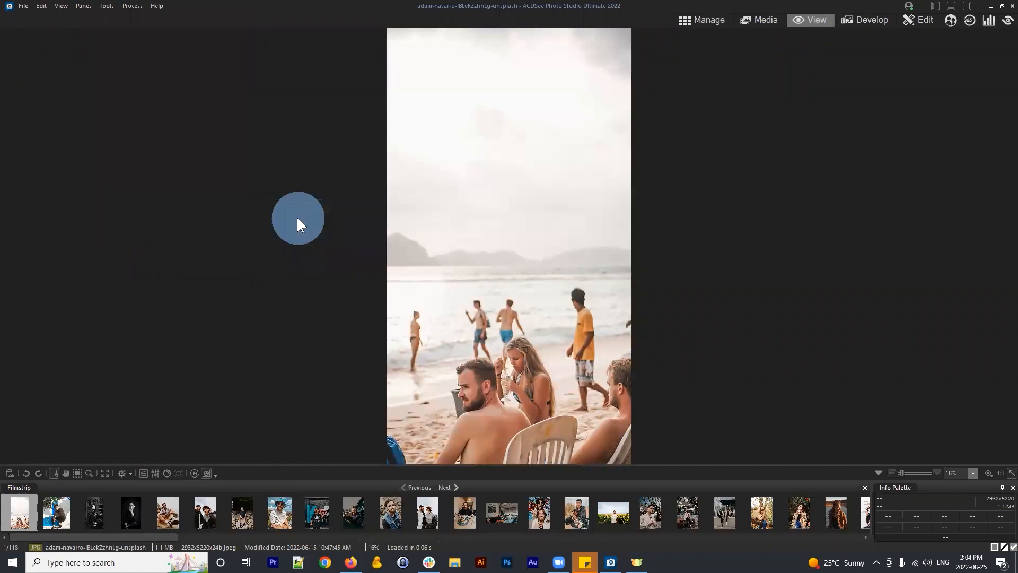
pyautogui.click(107, 6)
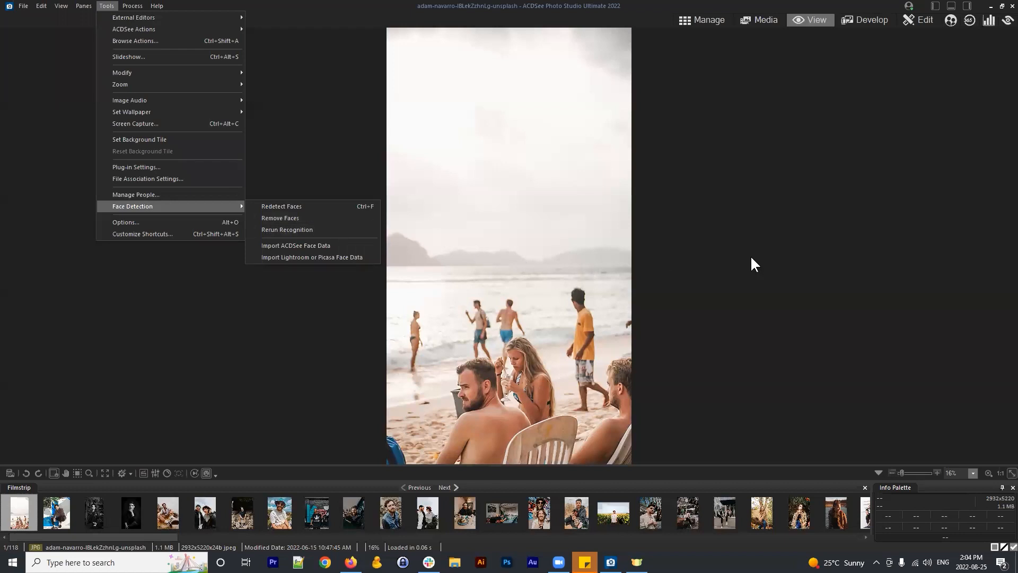
pyautogui.click(775, 250)
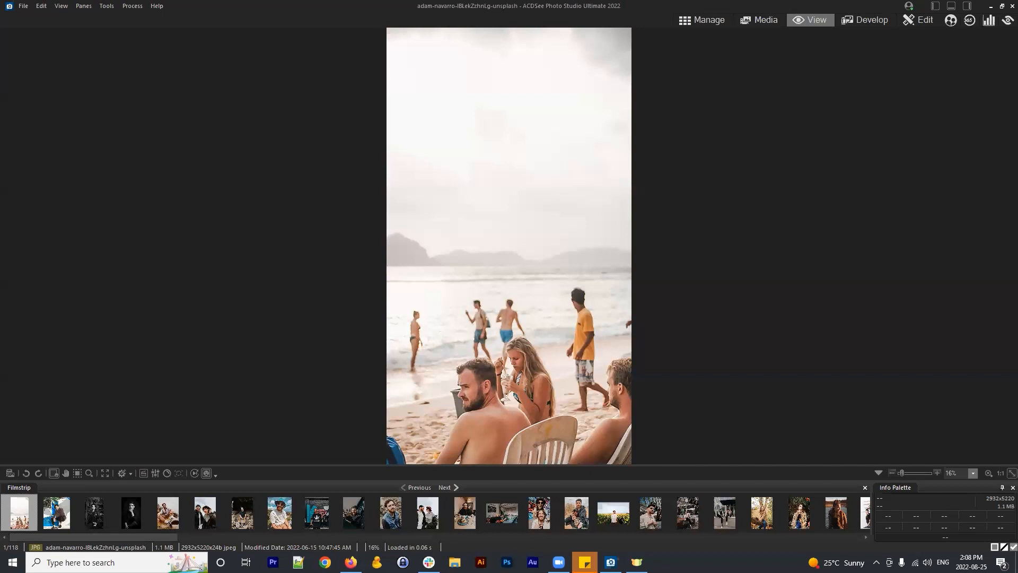
pyautogui.click(688, 155)
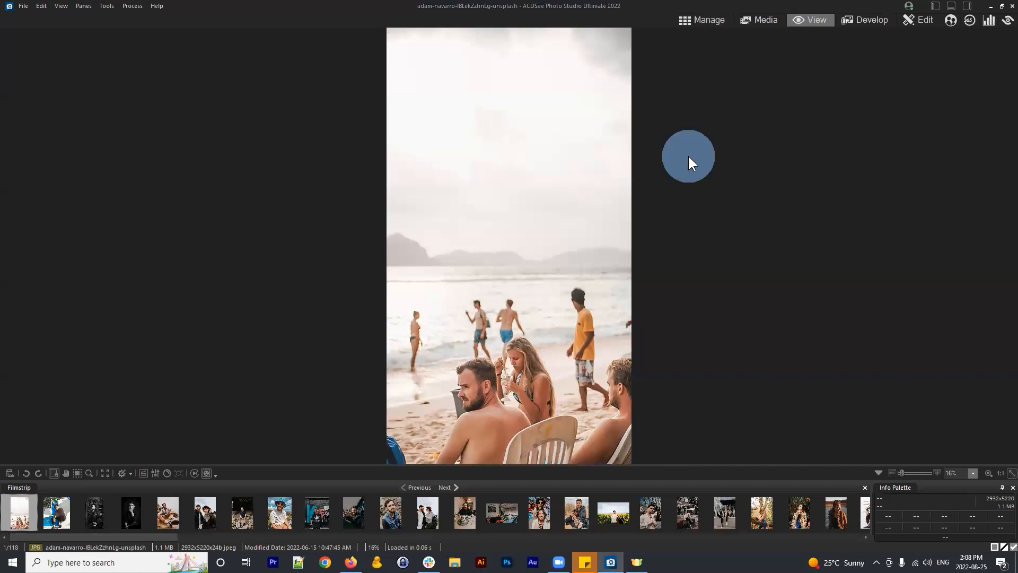
pyautogui.click(843, 363)
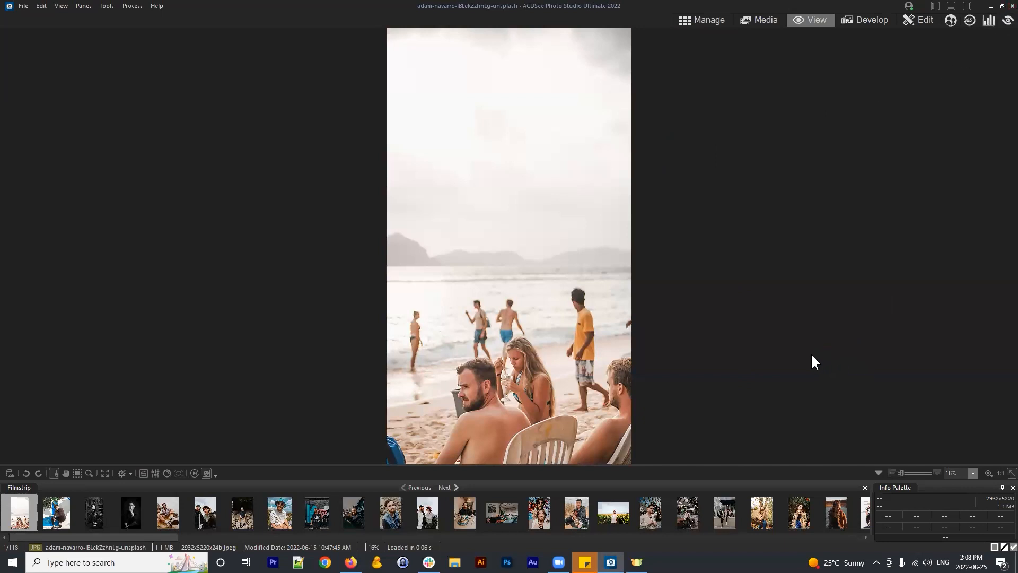